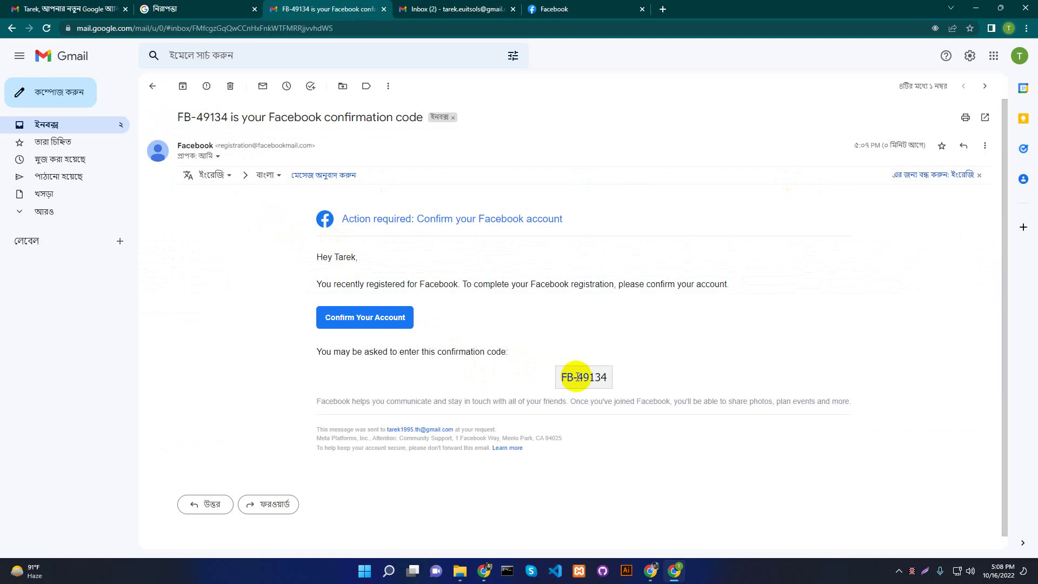
Copy the confirmation code digits after FB- from the email and return to the Facebook tab
{"action": "left_click_drag", "start_coordinate": [575, 377], "coordinate": [610, 380]}
{"action": "key", "text": "ctrl+c"}
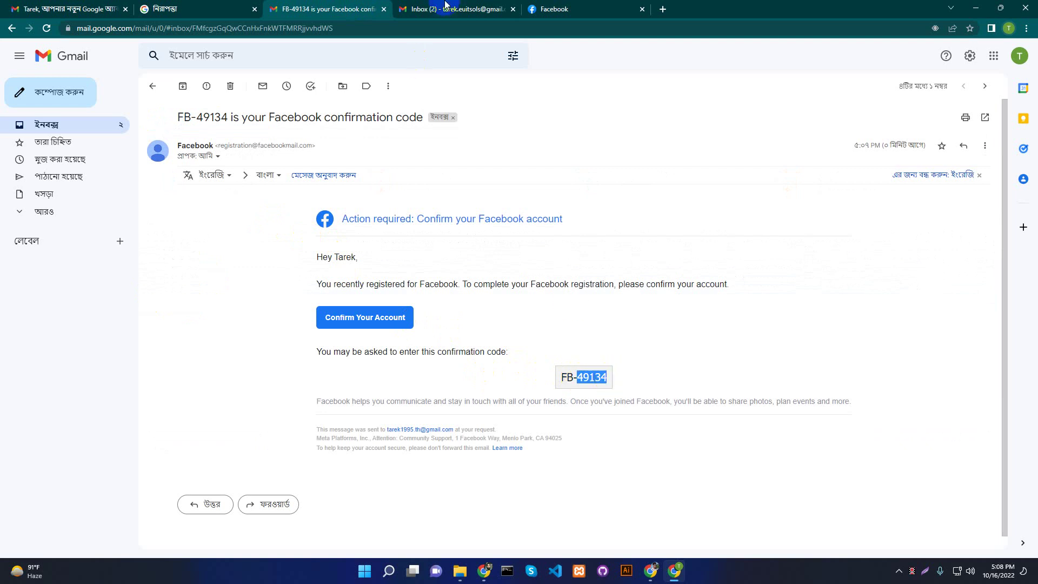
{"action": "left_click", "coordinate": [448, 9]}
{"action": "left_click", "coordinate": [574, 8]}
Paste the emailed code into the FB- field, submit it, and dismiss the Account Confirmed message
{"action": "left_click", "coordinate": [443, 169]}
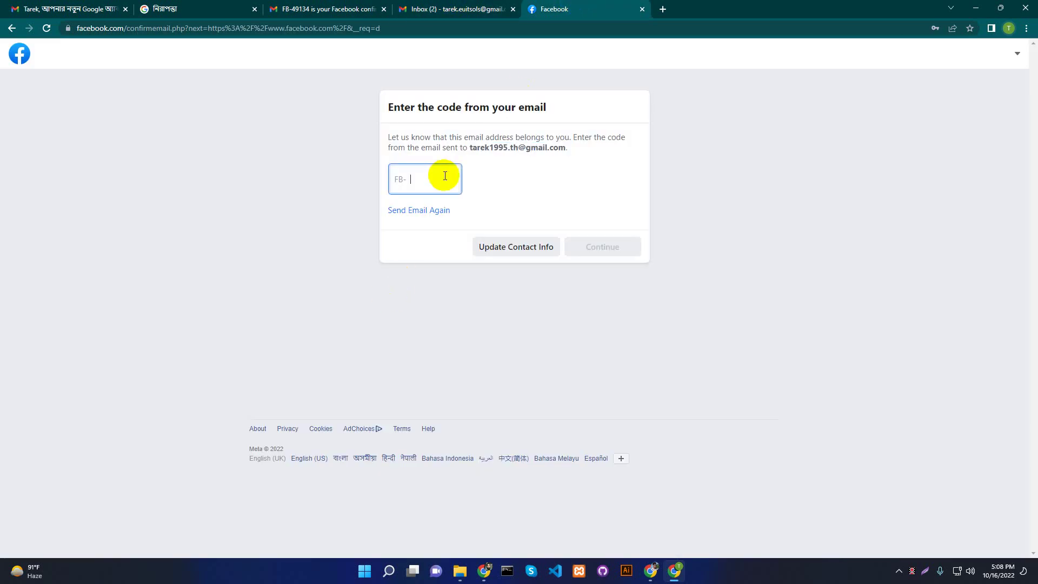
{"action": "key", "text": "ctrl+v"}
{"action": "key", "text": "Return"}
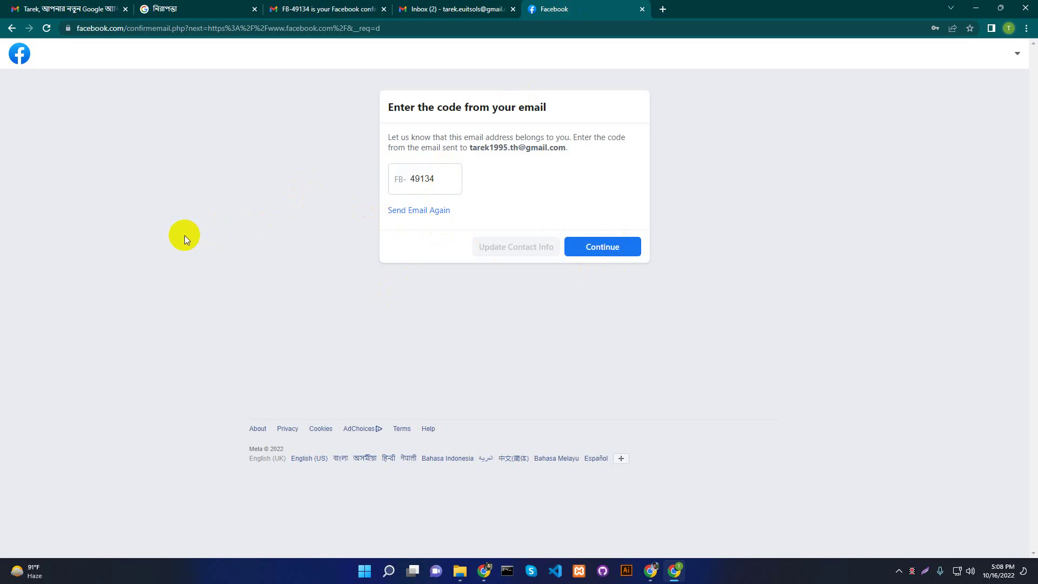
{"action": "left_click", "coordinate": [625, 246]}
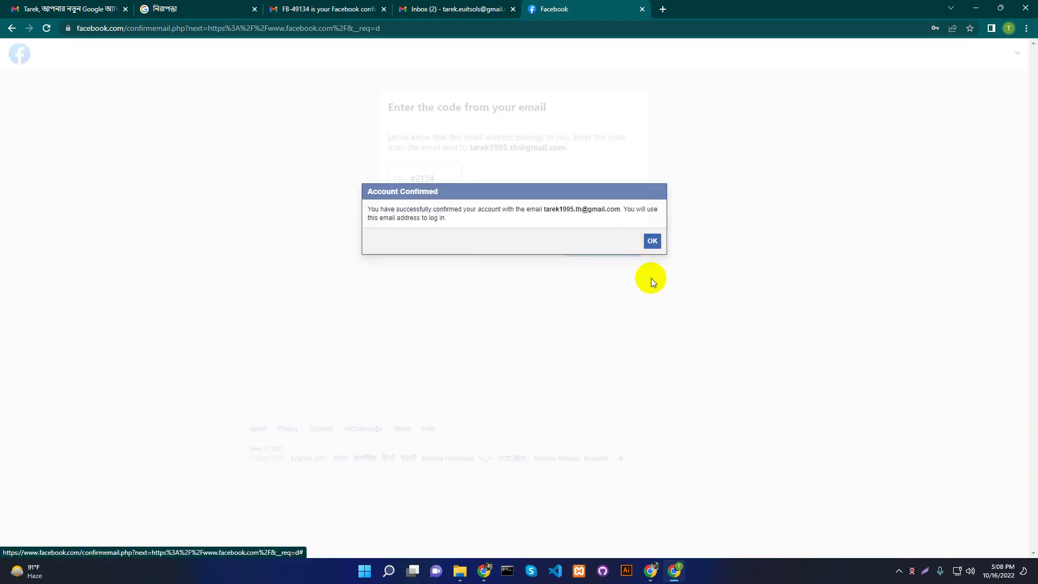
{"action": "left_click", "coordinate": [653, 242]}
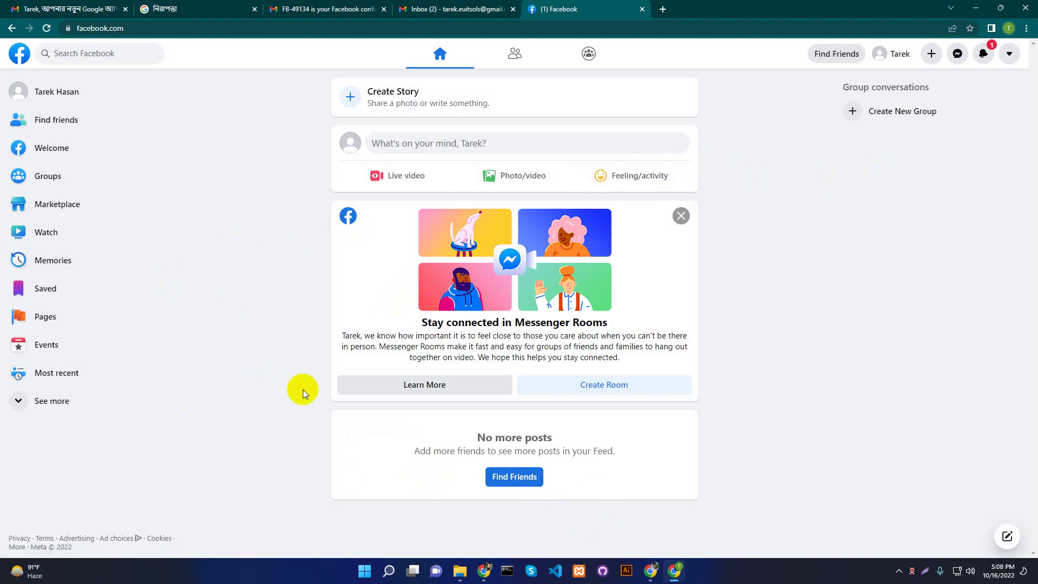
Search Facebook for the person's name, send the top result a friend request, and return home
{"action": "left_click", "coordinate": [517, 478]}
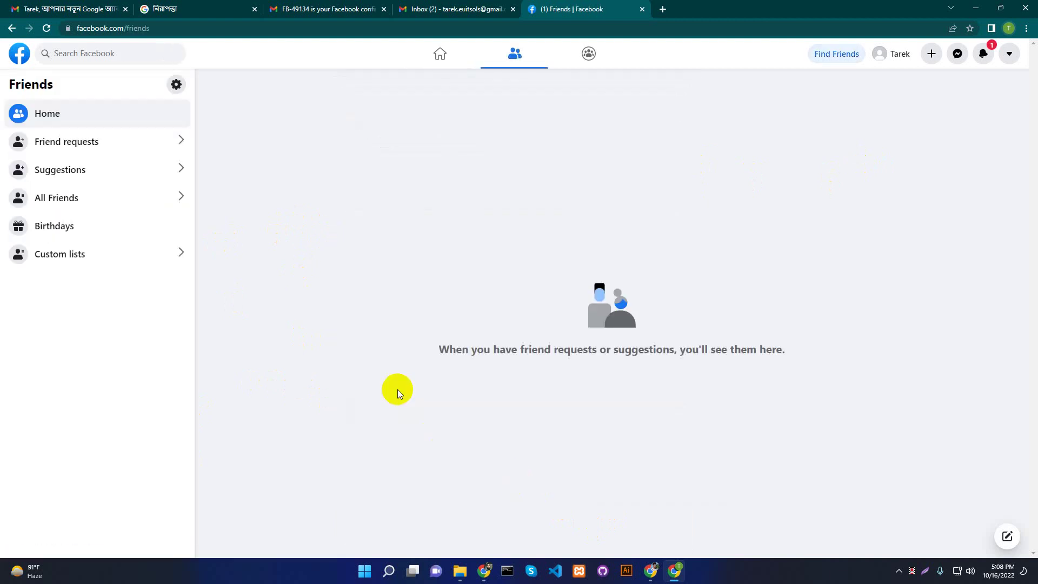
{"action": "left_click", "coordinate": [130, 55]}
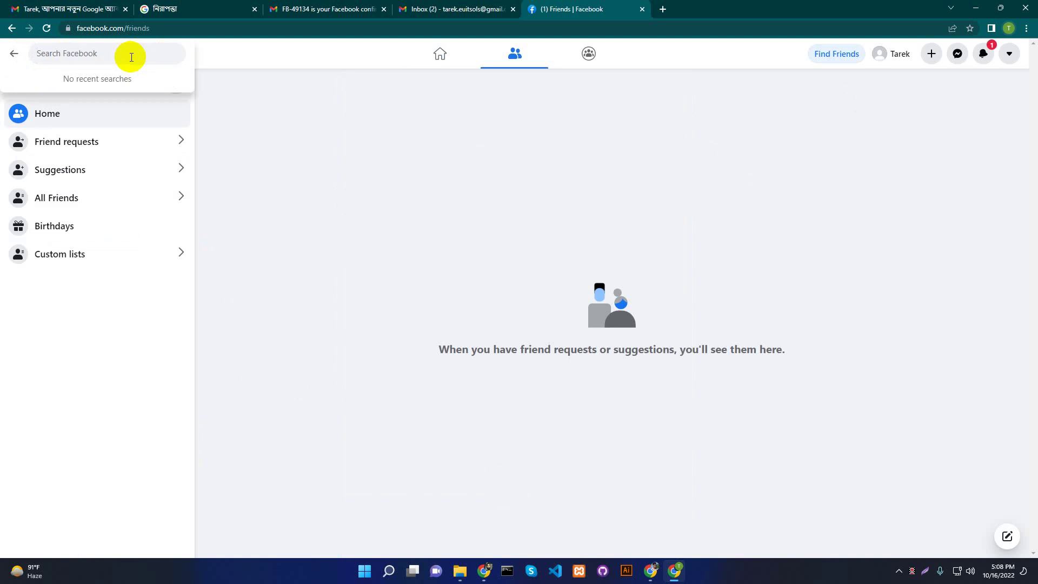
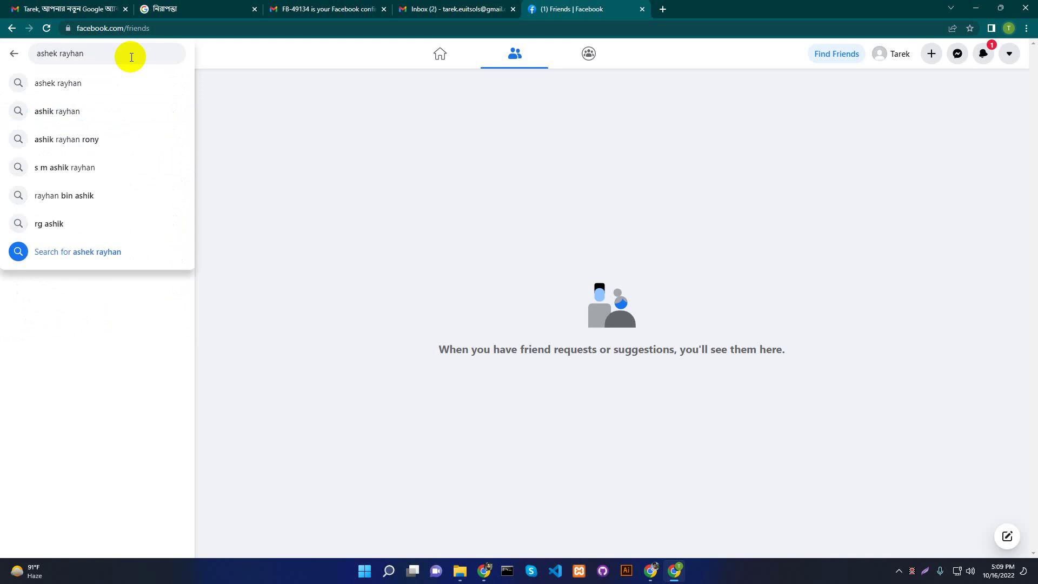
{"action": "left_click", "coordinate": [93, 84]}
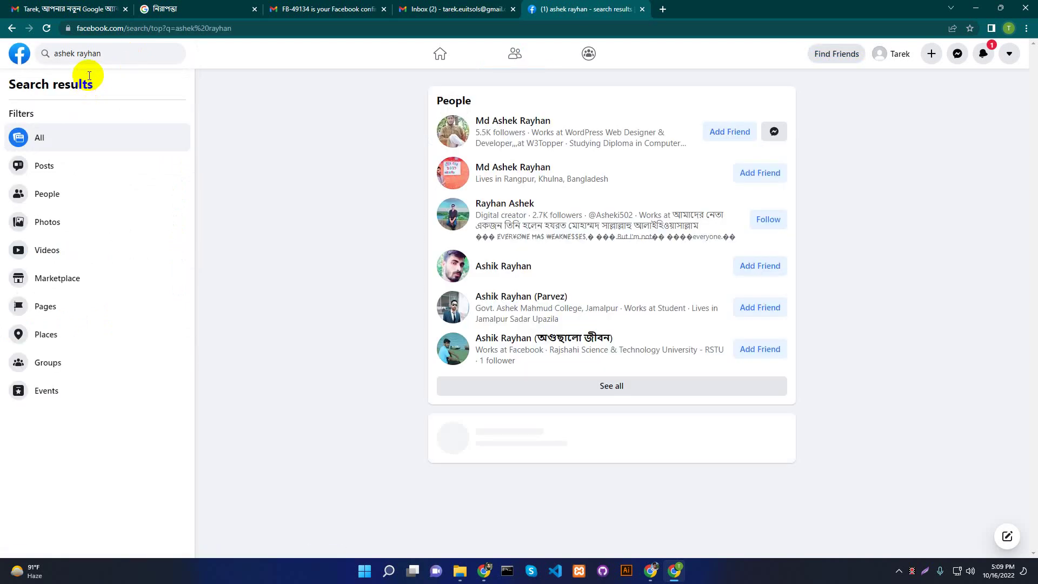
{"action": "left_click", "coordinate": [728, 135]}
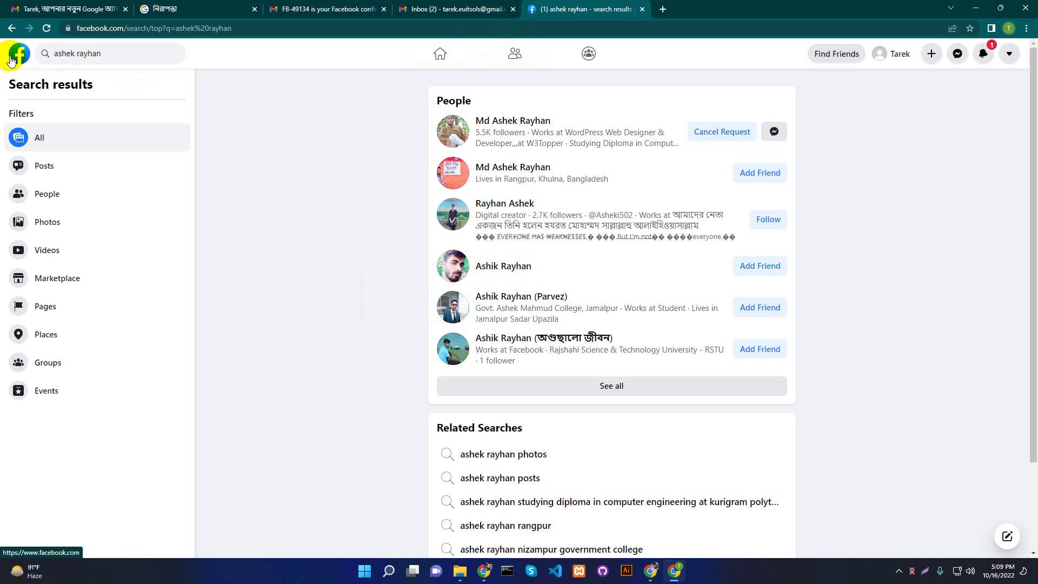
{"action": "left_click", "coordinate": [11, 60]}
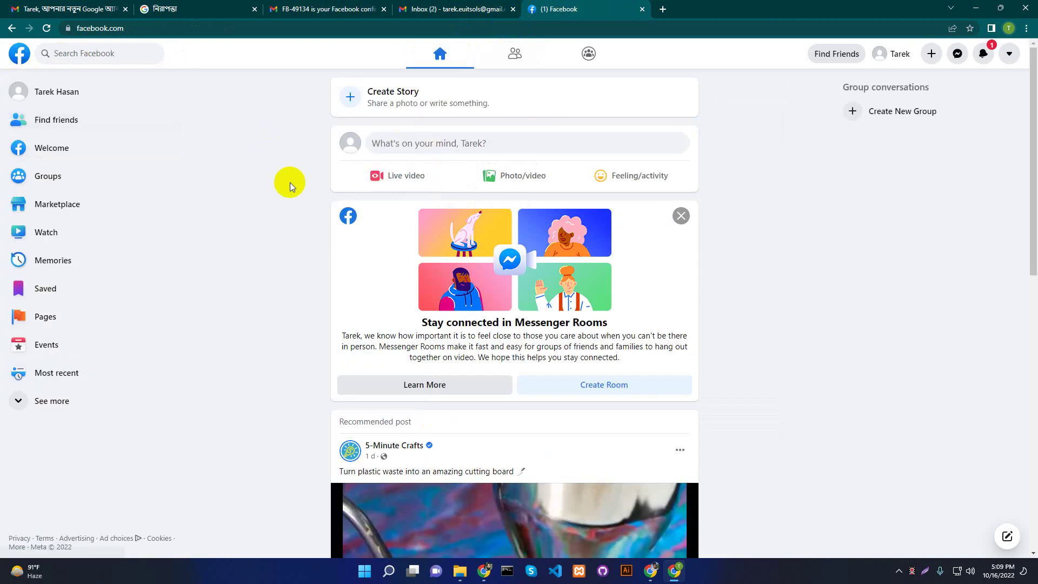
Go to the Welcome page, then open Settings & privacy > Settings from the account menu
{"action": "scroll", "coordinate": [291, 196], "scroll_direction": "down", "scroll_amount": 1}
{"action": "scroll", "coordinate": [291, 196], "scroll_direction": "down", "scroll_amount": 3}
{"action": "left_click", "coordinate": [41, 154]}
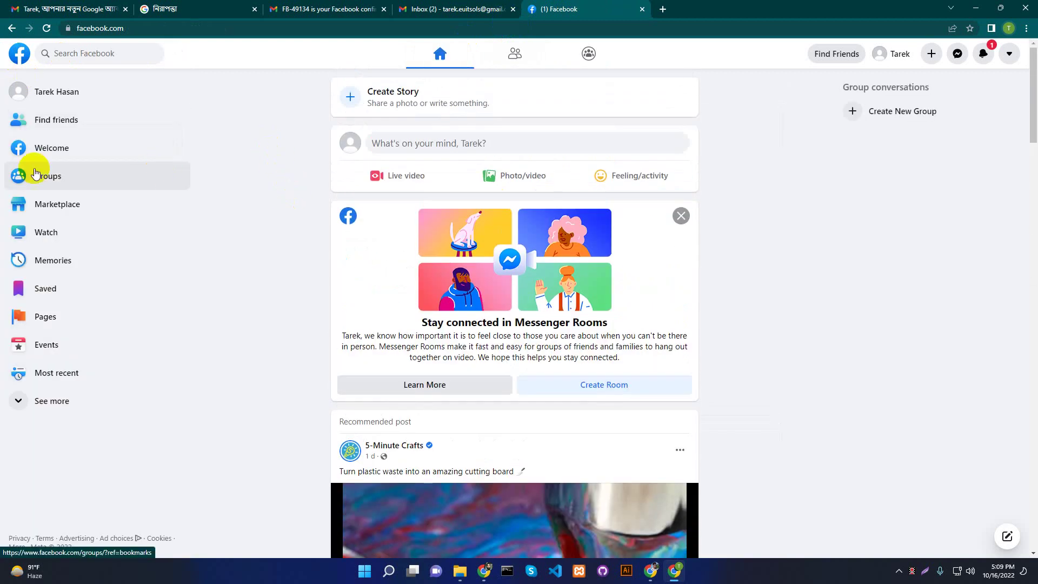
{"action": "left_click", "coordinate": [1008, 57]}
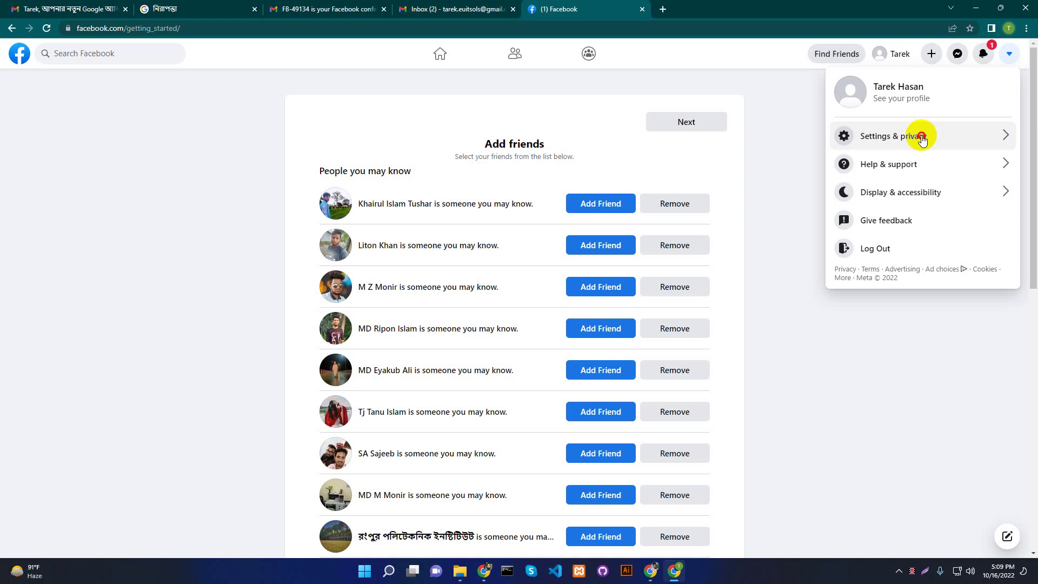
{"action": "left_click", "coordinate": [922, 139]}
{"action": "left_click", "coordinate": [925, 112]}
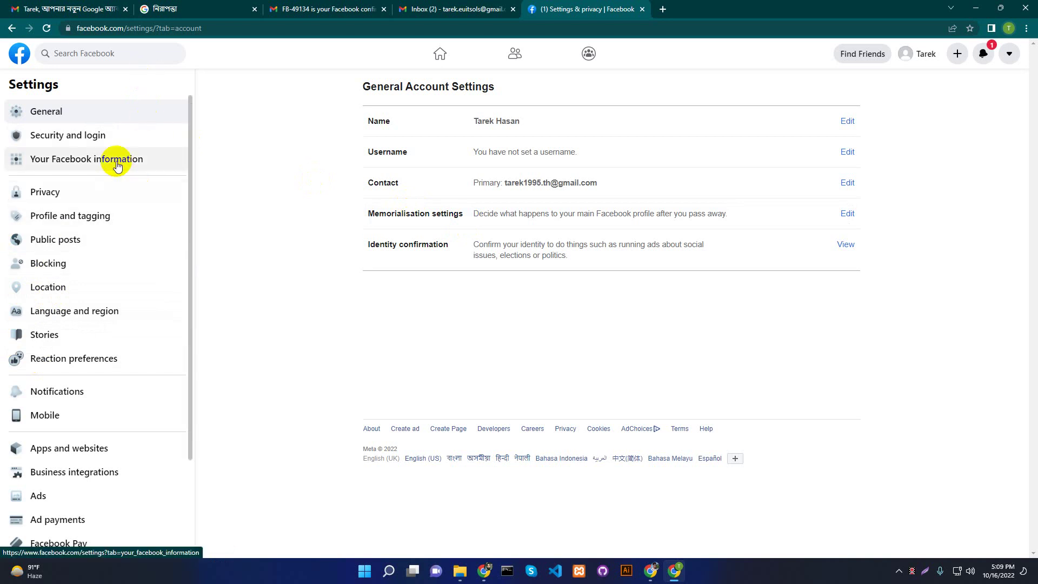
Browse Security and Login, Your Facebook Information and Privacy settings, then return to General and expand Contact
{"action": "left_click", "coordinate": [90, 136]}
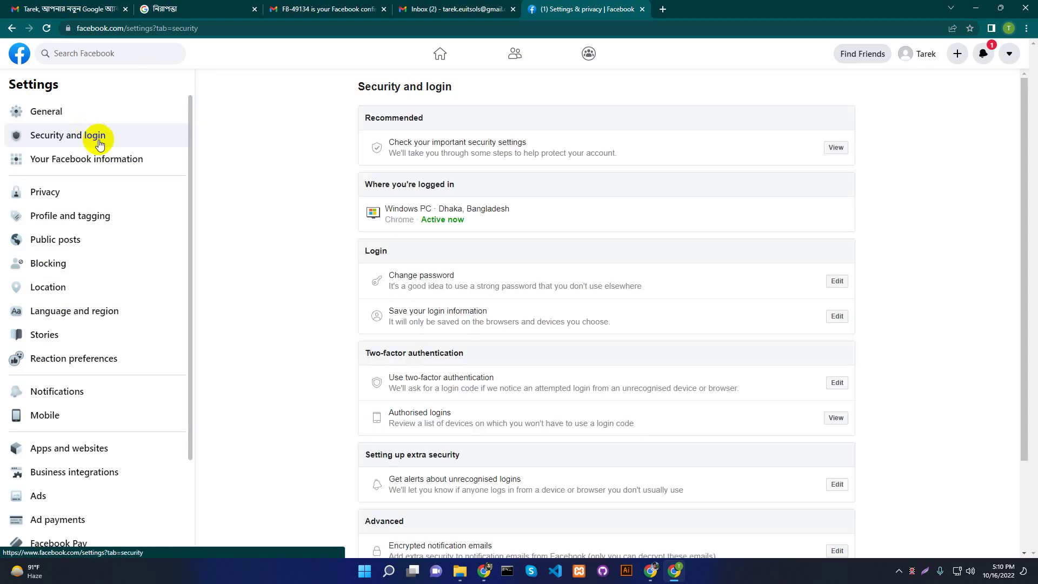
{"action": "left_click", "coordinate": [97, 159]}
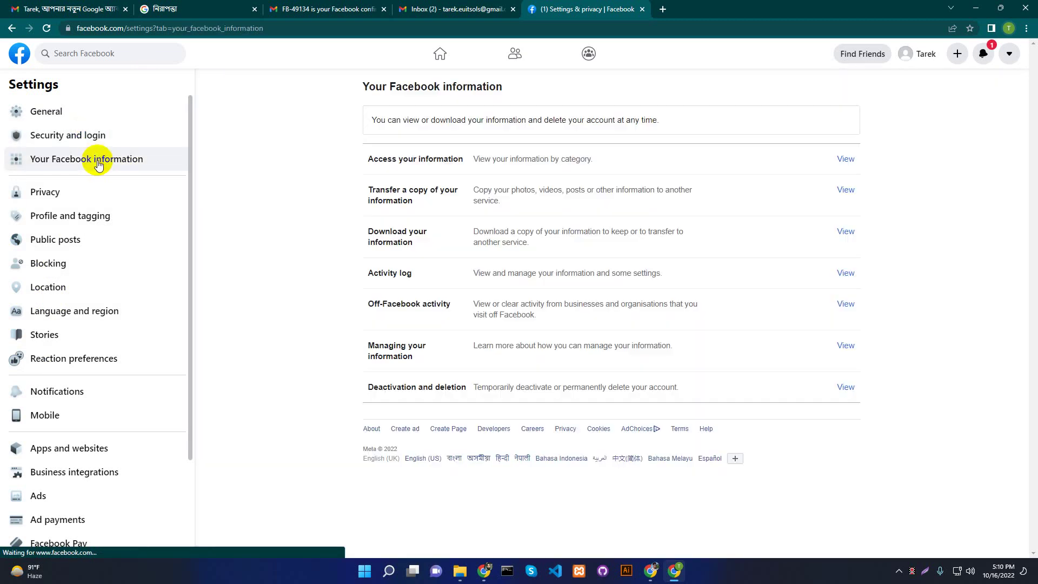
{"action": "left_click", "coordinate": [48, 200]}
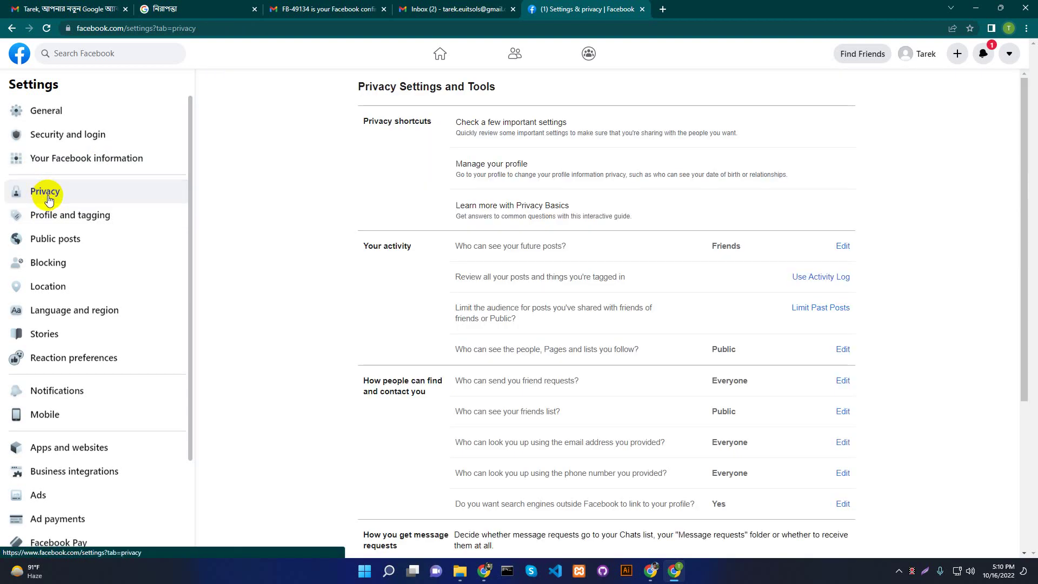
{"action": "scroll", "coordinate": [109, 190], "scroll_direction": "down", "scroll_amount": 2}
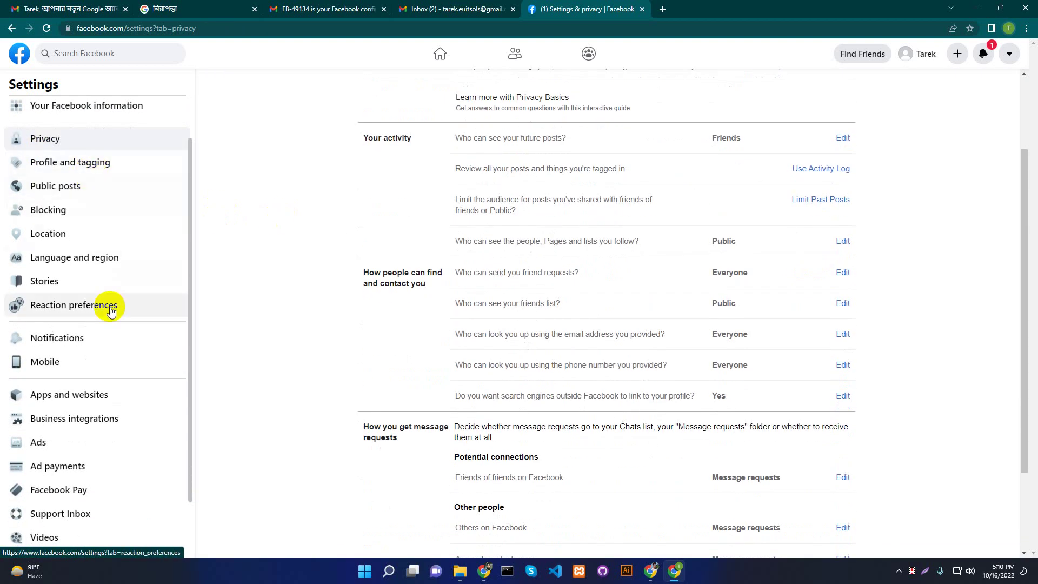
{"action": "scroll", "coordinate": [111, 312], "scroll_direction": "up", "scroll_amount": 2}
{"action": "left_click", "coordinate": [81, 111]}
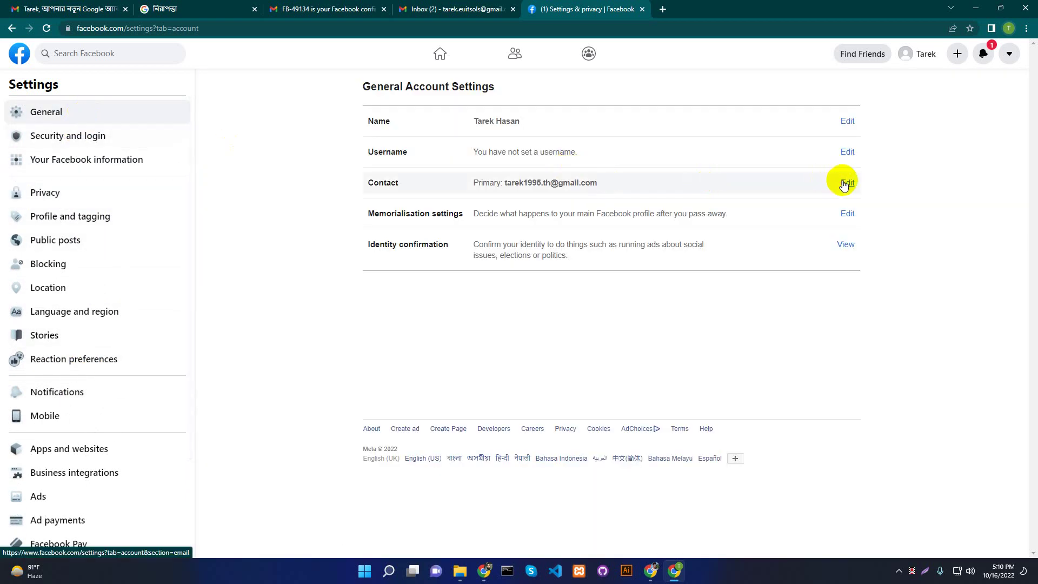
{"action": "left_click", "coordinate": [846, 182]}
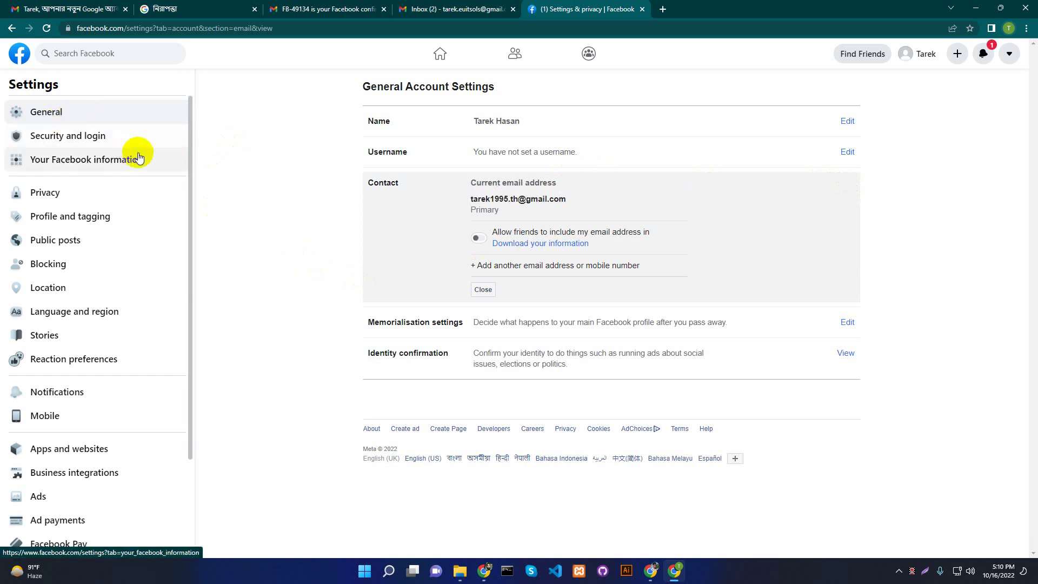
Reopen Settings & privacy > Settings from the account menu and reload the General tab
{"action": "left_click", "coordinate": [1020, 61]}
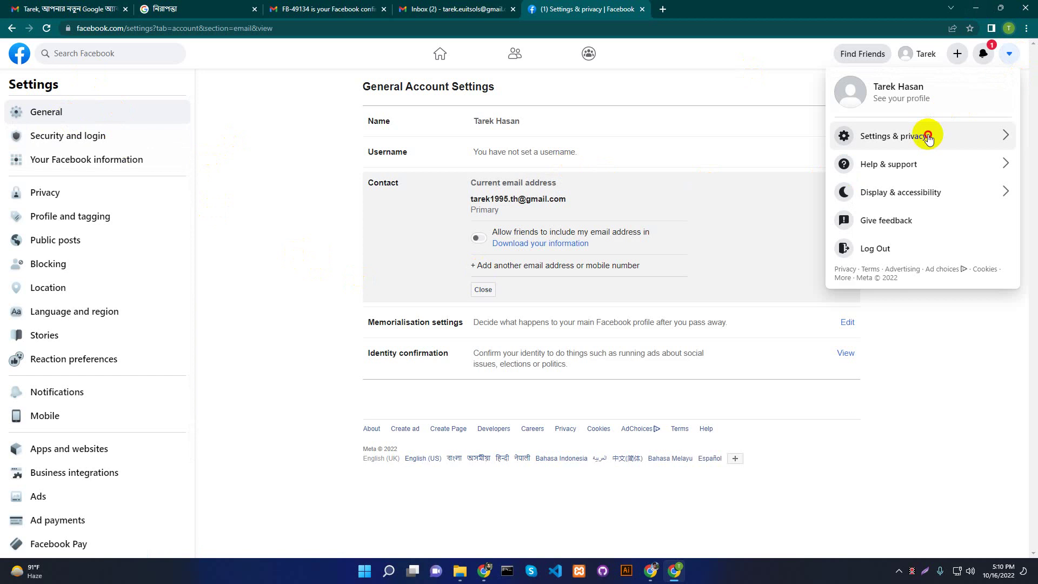
{"action": "left_click", "coordinate": [928, 138]}
{"action": "left_click", "coordinate": [892, 110]}
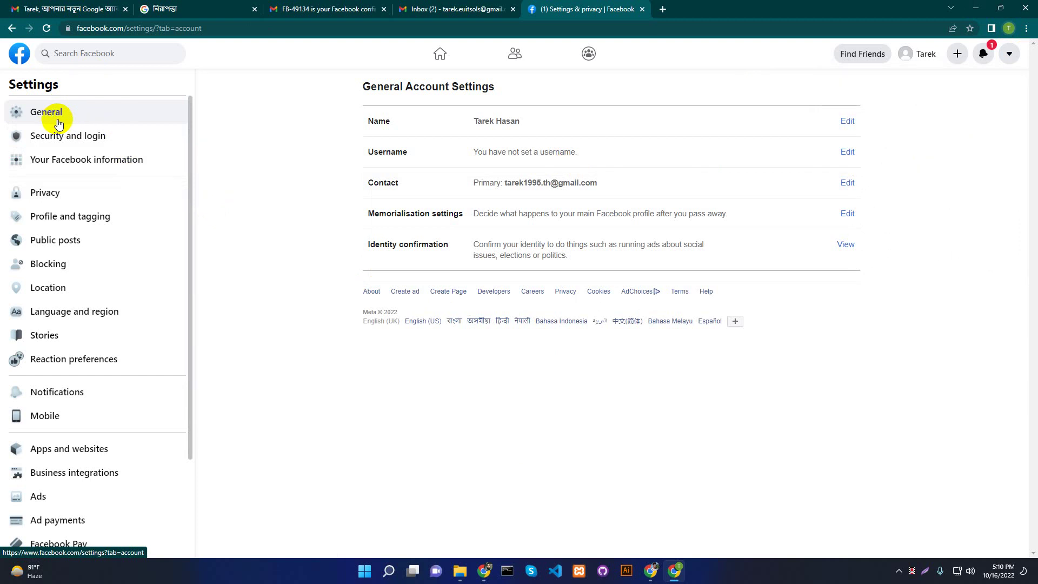
{"action": "left_click", "coordinate": [1009, 53]}
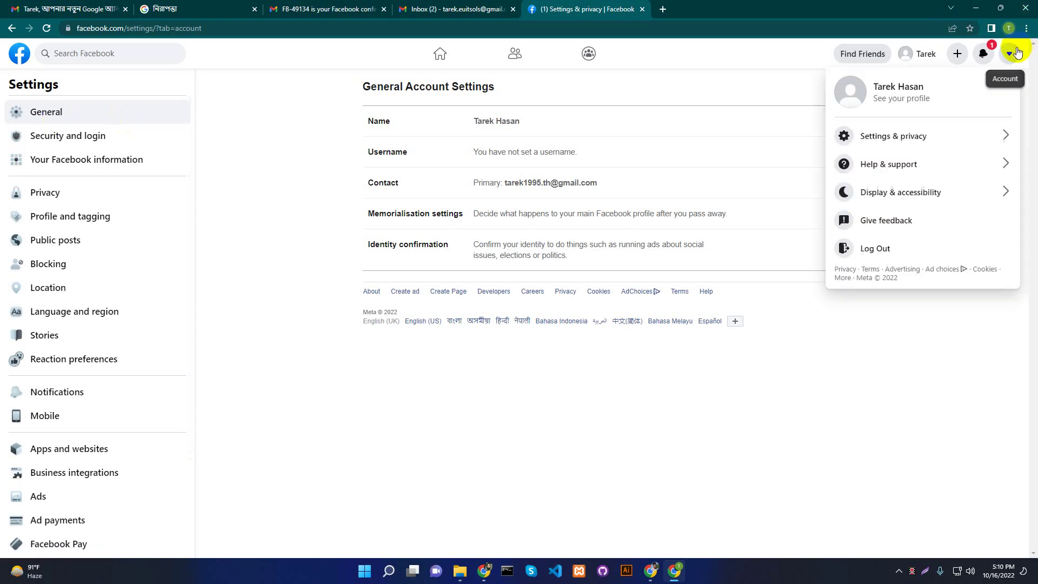
{"action": "left_click", "coordinate": [898, 136]}
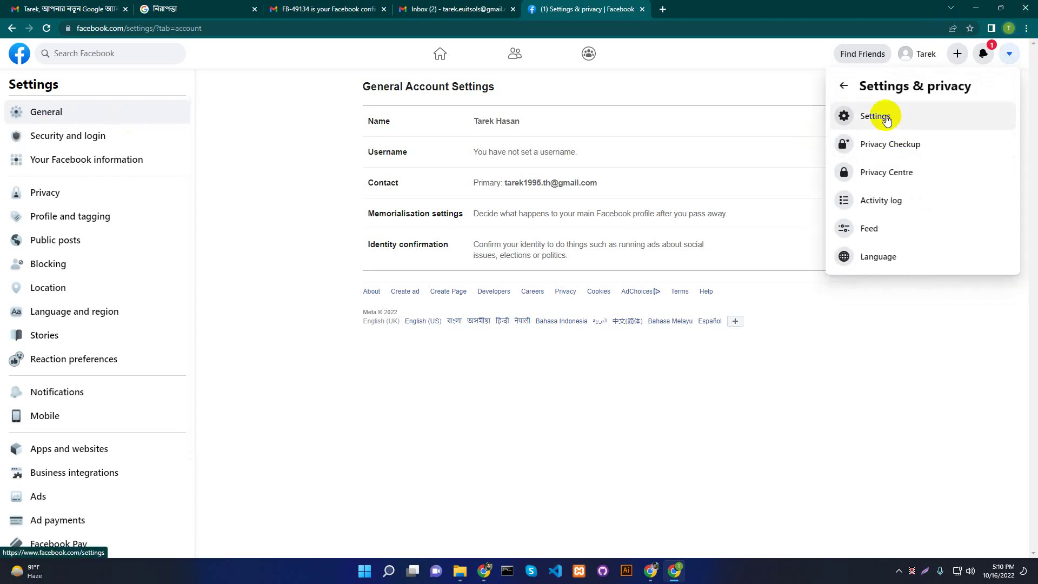
{"action": "left_click", "coordinate": [887, 119]}
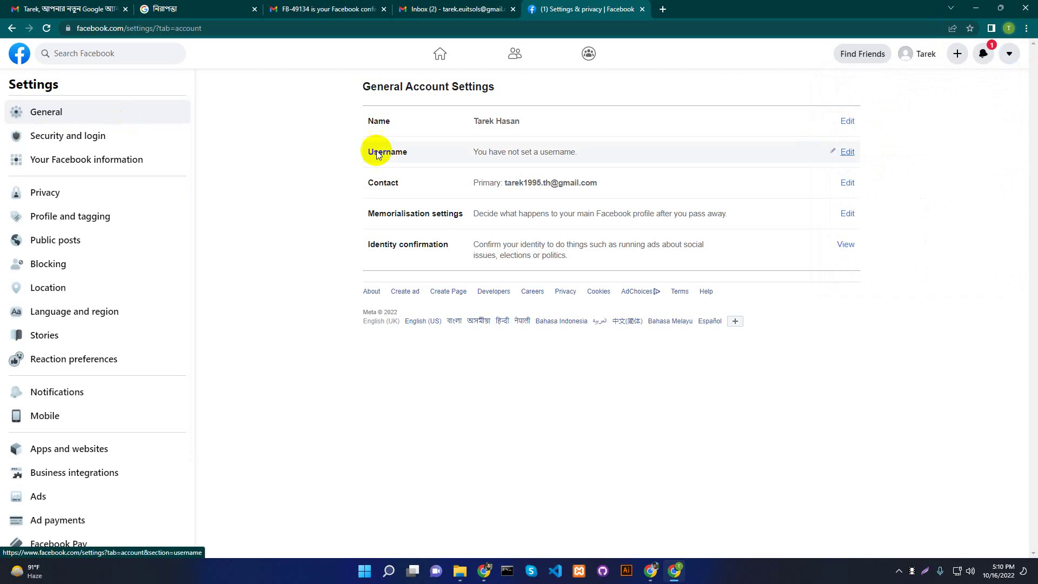
{"action": "left_click", "coordinate": [79, 113]}
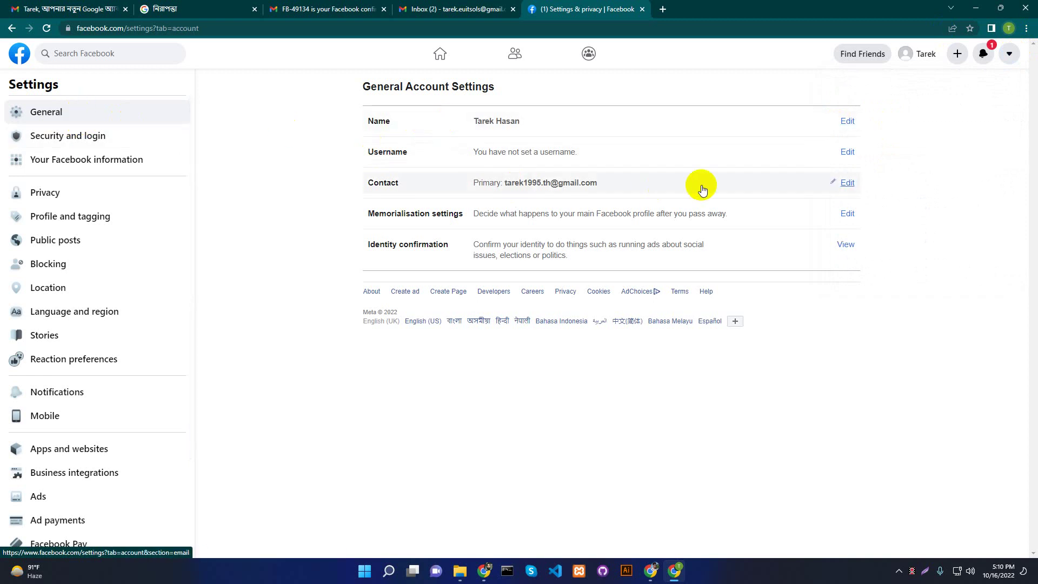
Expand the Contact row, zoom the page to 150%, and choose to add another email address
{"action": "left_click", "coordinate": [847, 182]}
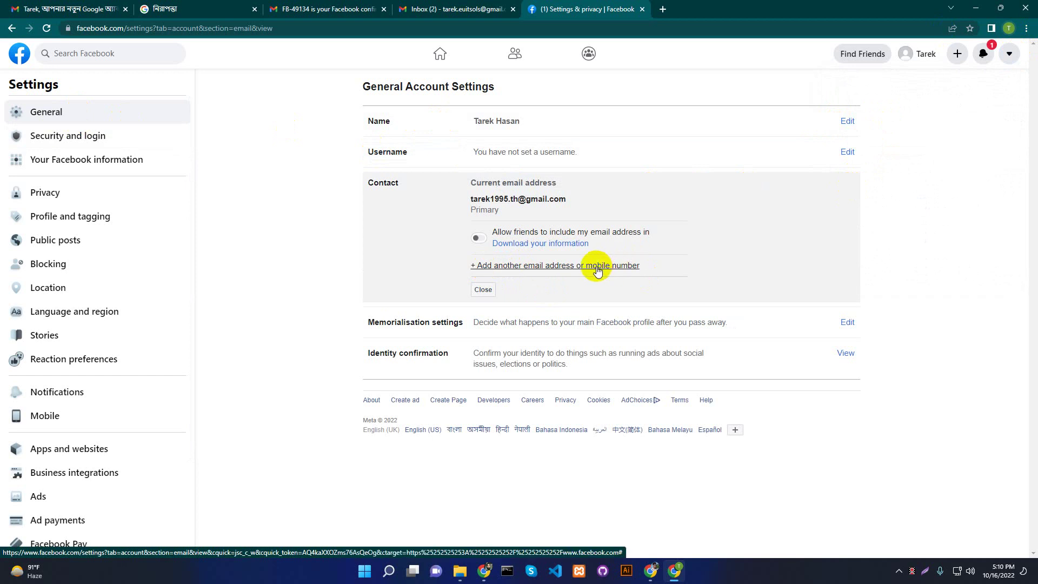
{"action": "left_click_drag", "start_coordinate": [473, 199], "coordinate": [575, 200]}
{"action": "left_click", "coordinate": [575, 200]}
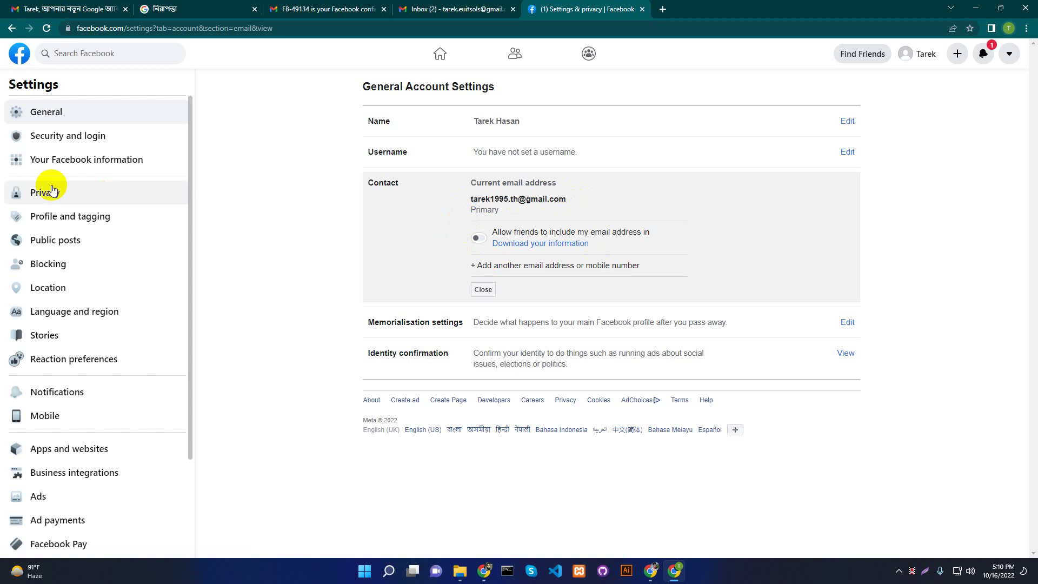
{"action": "key", "text": "ctrl+plus"}
{"action": "key", "text": "ctrl+plus"}
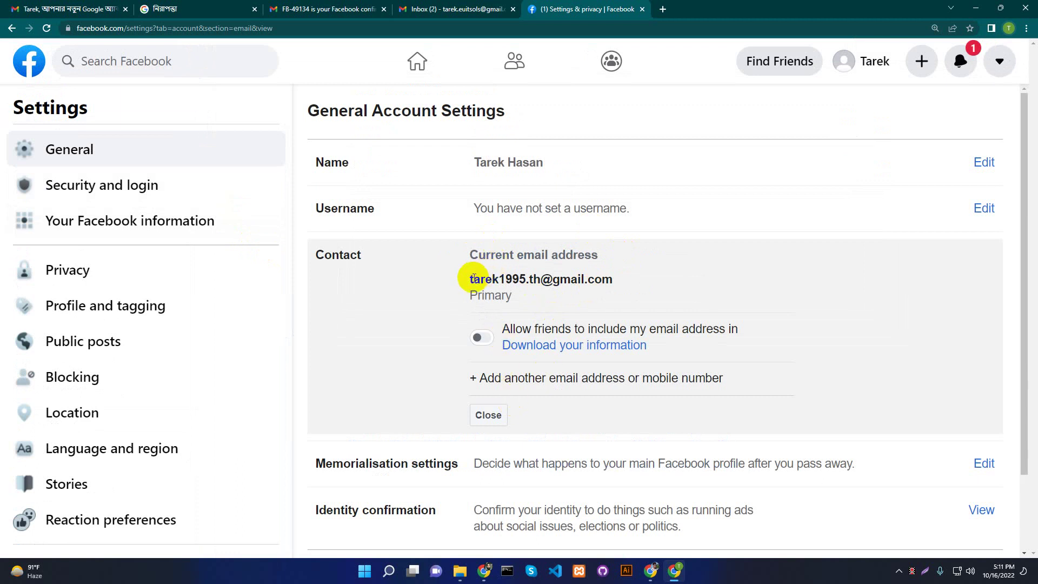
{"action": "left_click_drag", "start_coordinate": [468, 282], "coordinate": [629, 281]}
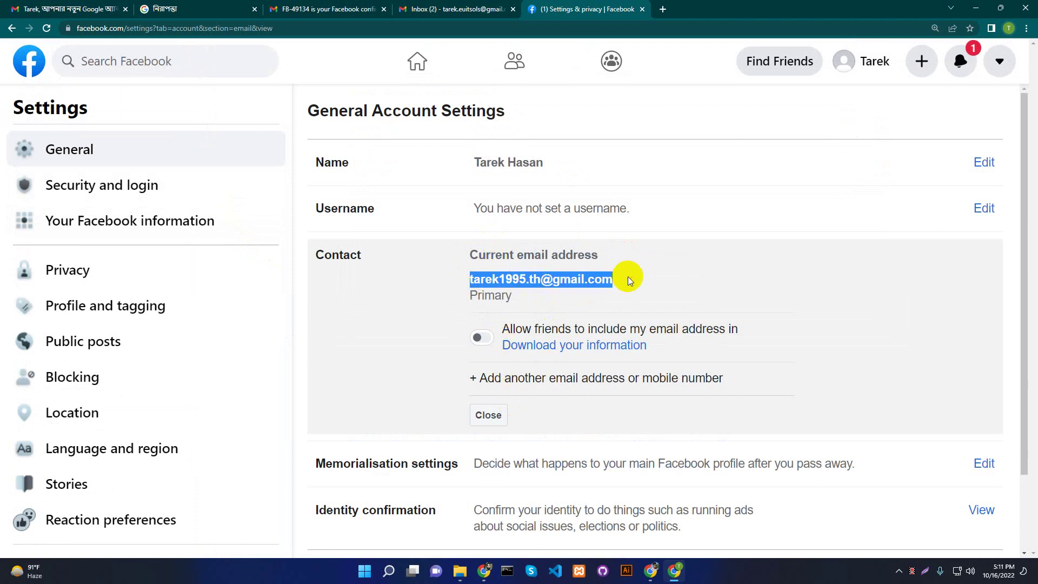
{"action": "left_click_drag", "start_coordinate": [505, 281], "coordinate": [522, 293]}
{"action": "scroll", "coordinate": [527, 308], "scroll_direction": "down", "scroll_amount": 1}
{"action": "left_click", "coordinate": [547, 327]}
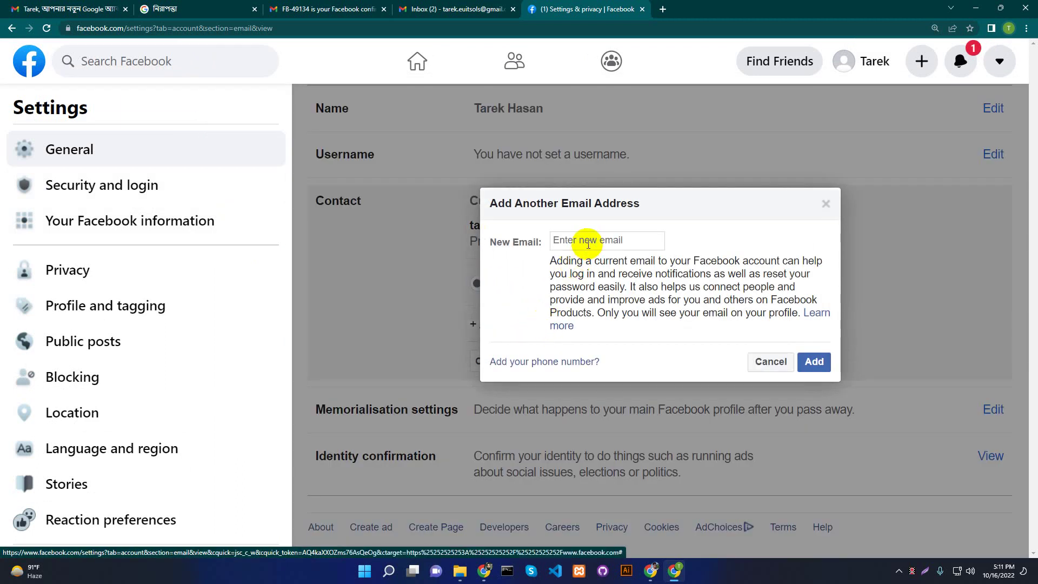
Enter the new Gmail address in the New Email field and submit it with Add
{"action": "left_click", "coordinate": [588, 244]}
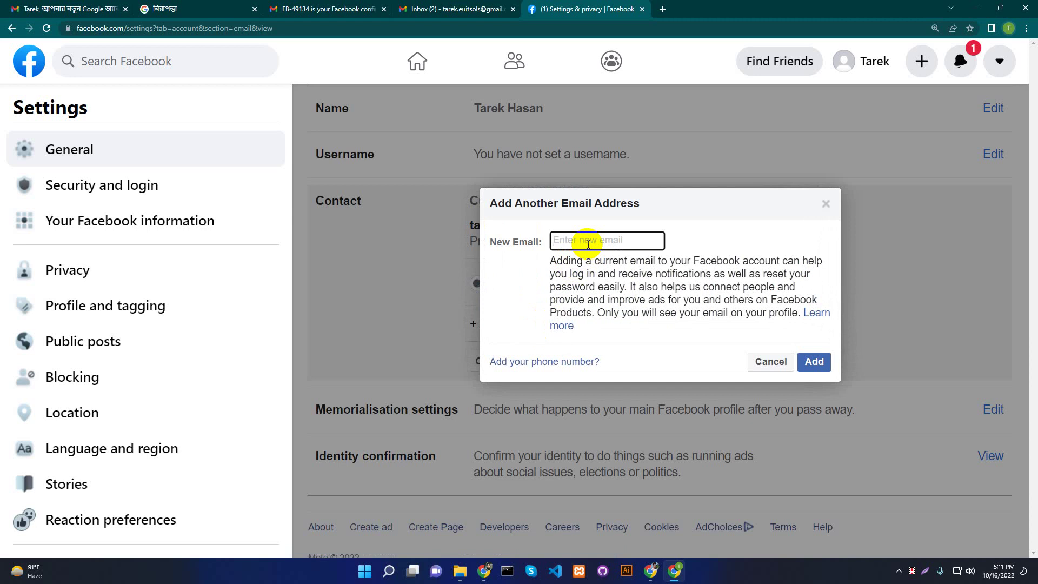
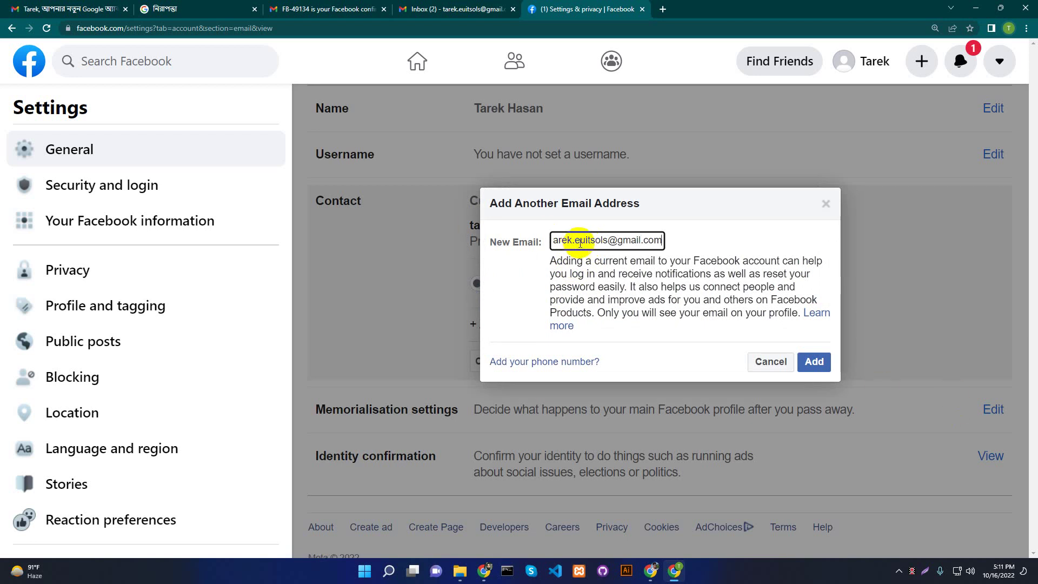
{"action": "left_click_drag", "start_coordinate": [614, 241], "coordinate": [481, 239]}
{"action": "left_click", "coordinate": [638, 237]}
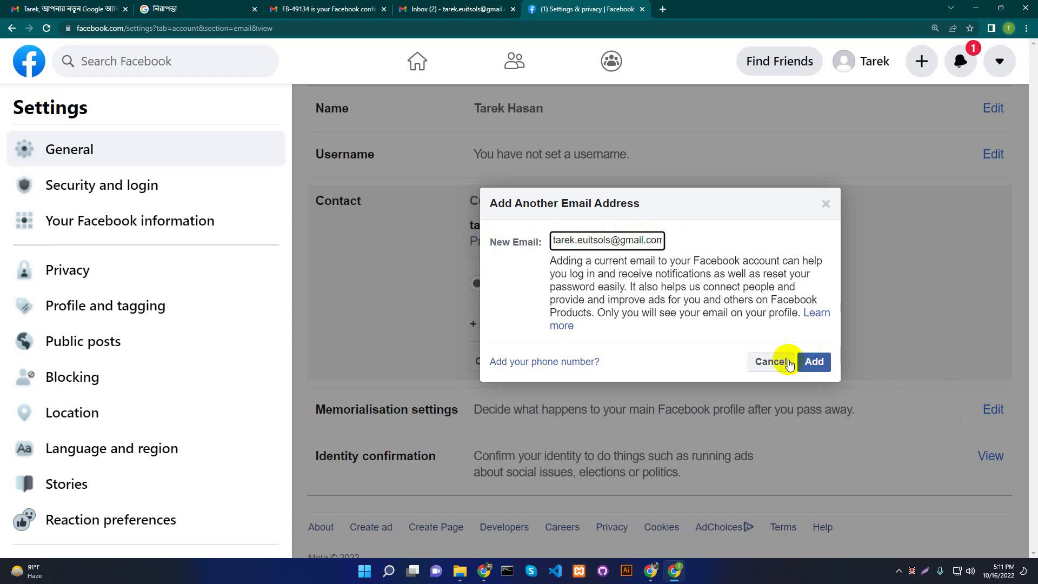
{"action": "left_click", "coordinate": [816, 363]}
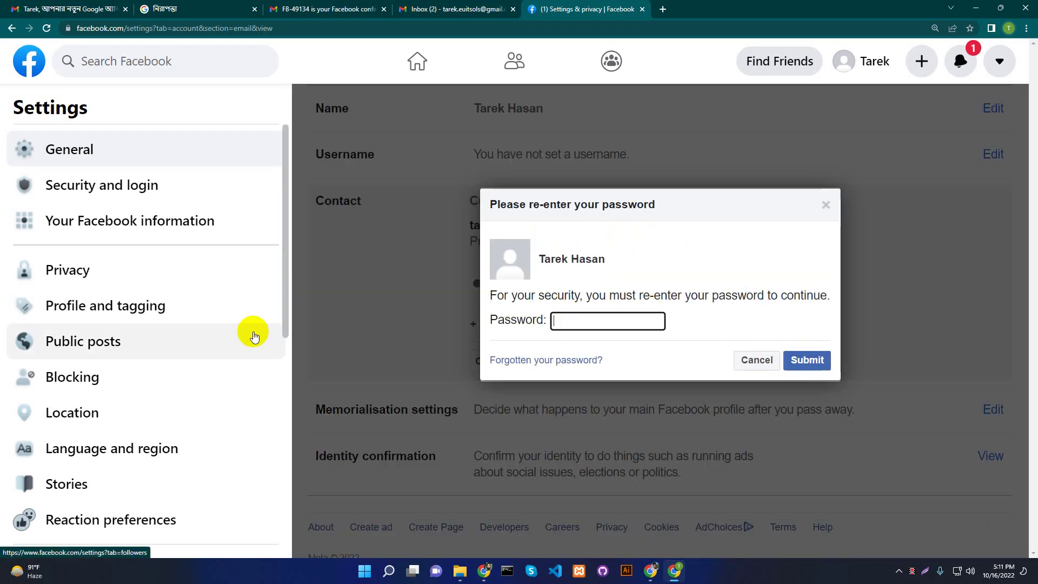
Re-enter the account password and submit it to confirm adding the email
{"action": "left_click", "coordinate": [605, 321]}
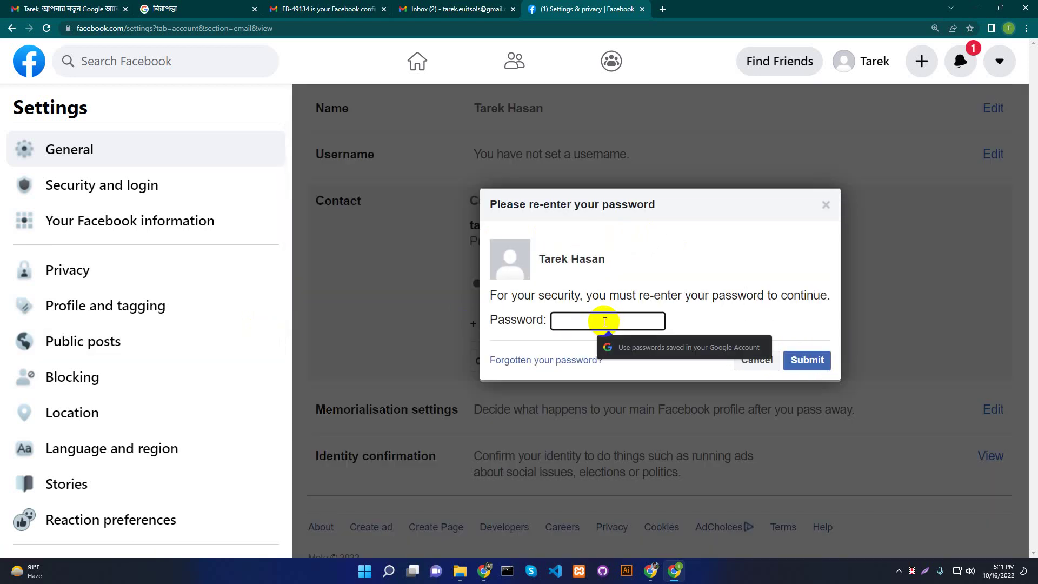
{"action": "type", "text": "••••"}
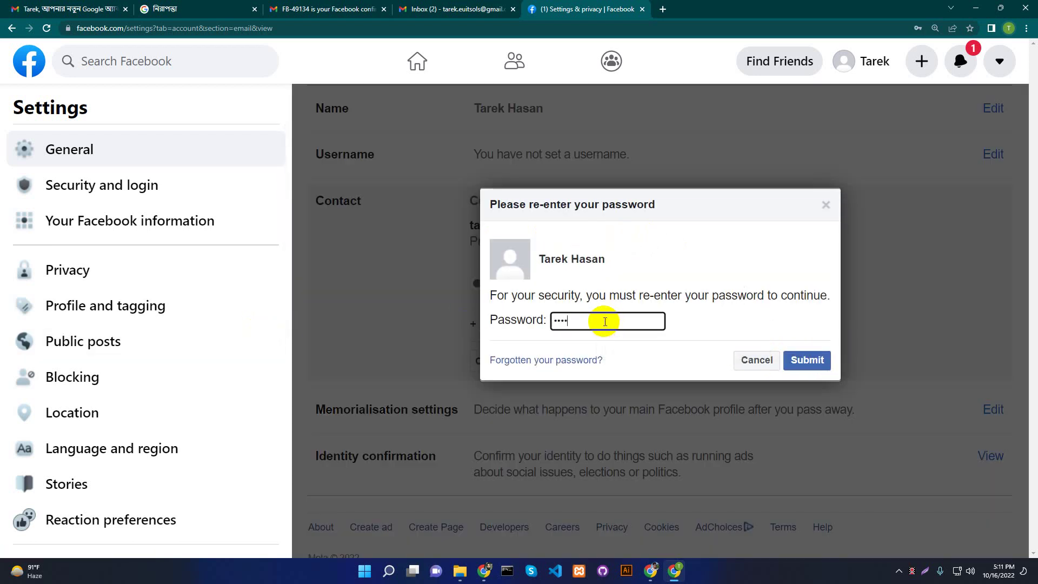
{"action": "type", "text": "•"}
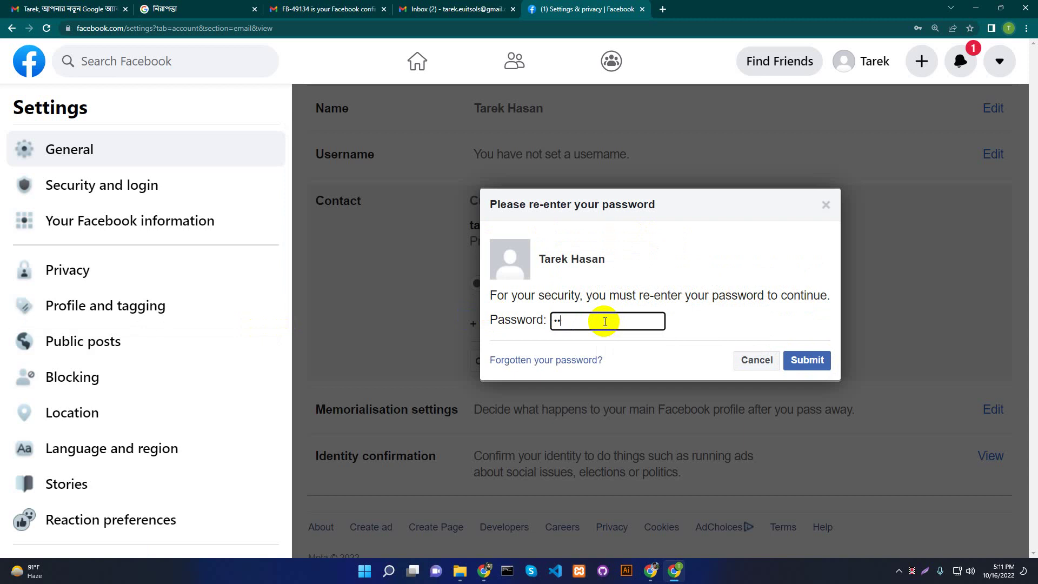
{"action": "key", "text": "BackSpace"}
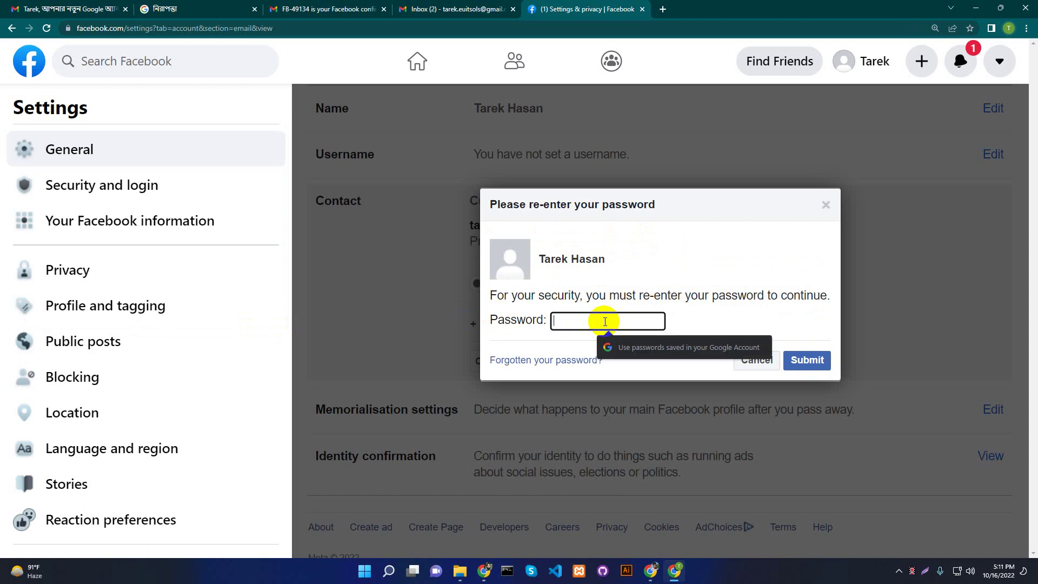
{"action": "type", "text": "•"}
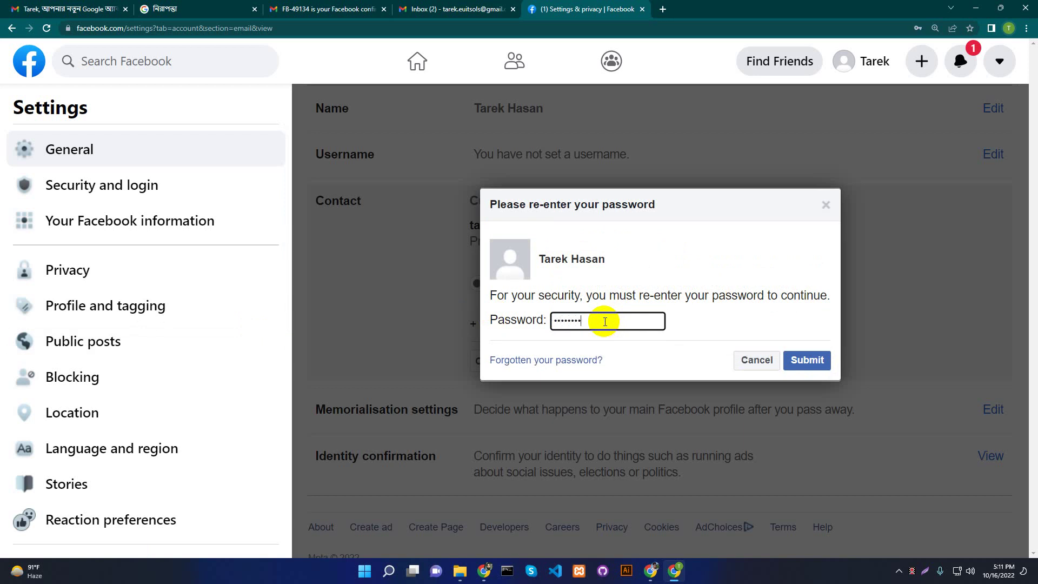
{"action": "left_click", "coordinate": [806, 360]}
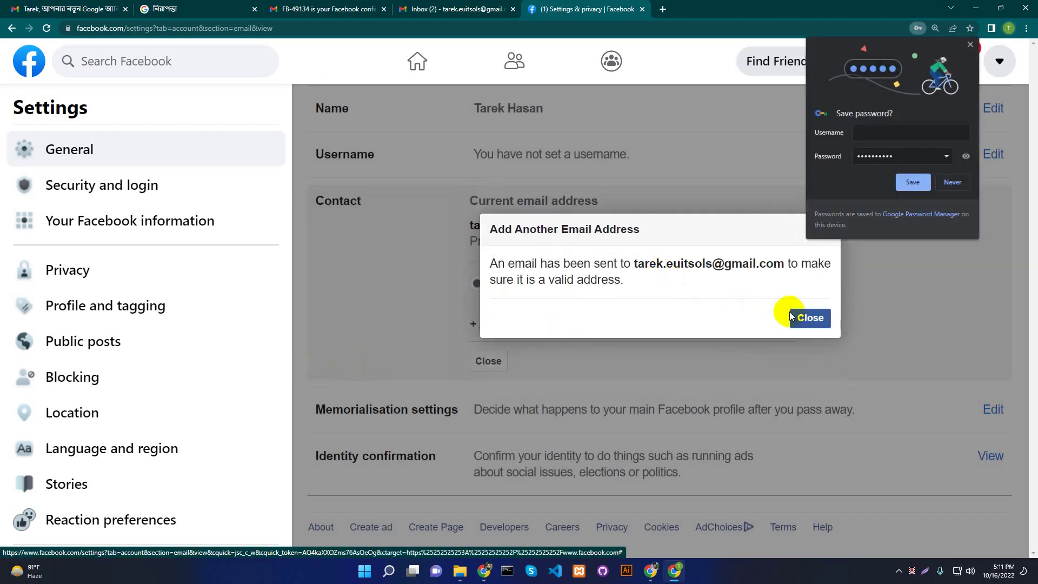
Close the email-sent confirmation, dismiss Chrome's save-password prompt, and switch to Gmail
{"action": "left_click", "coordinate": [830, 315]}
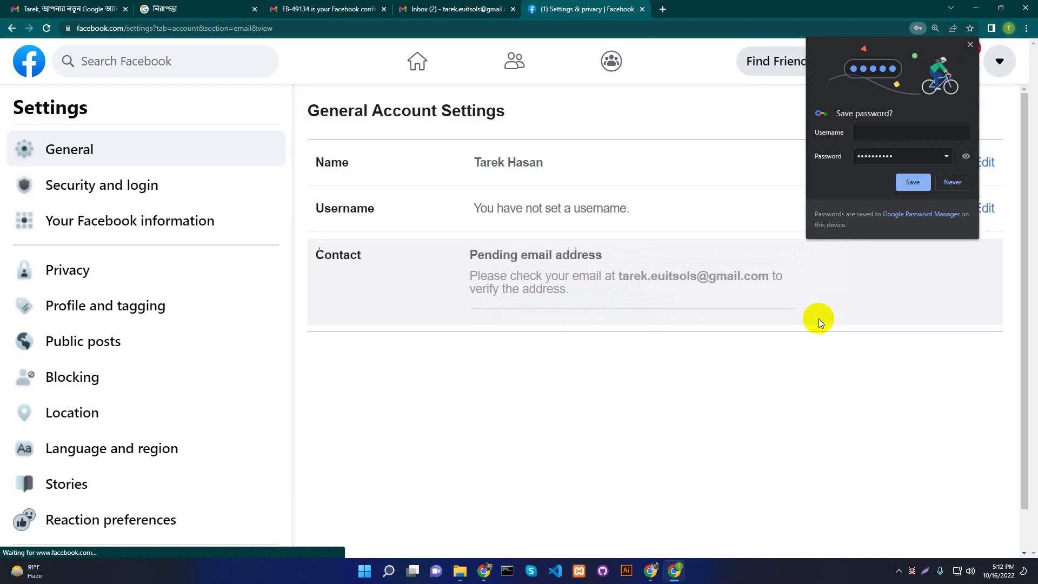
{"action": "scroll", "coordinate": [459, 299], "scroll_direction": "down", "scroll_amount": 2}
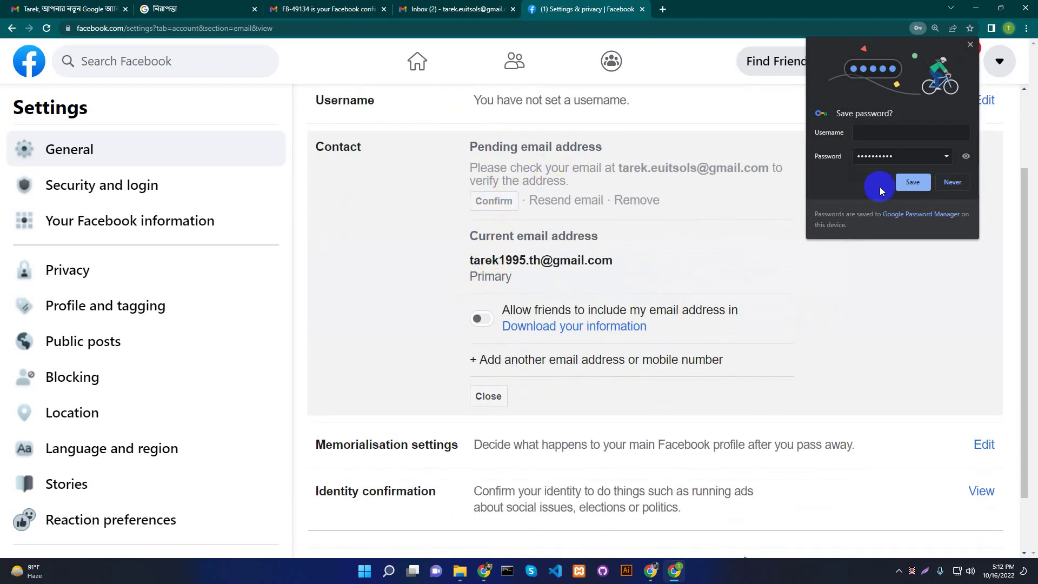
{"action": "left_click", "coordinate": [970, 45]}
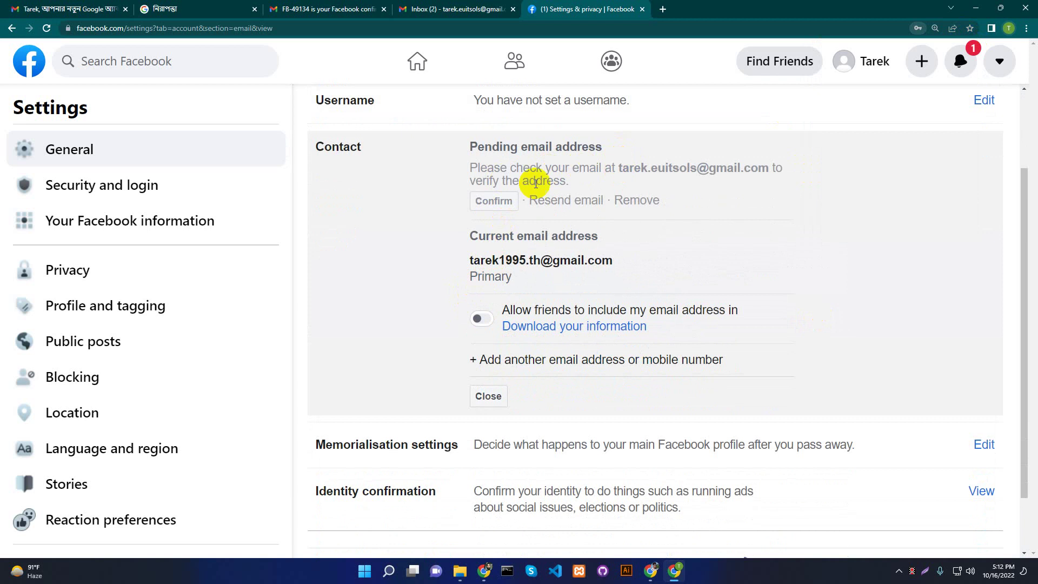
{"action": "left_click_drag", "start_coordinate": [500, 179], "coordinate": [599, 167]}
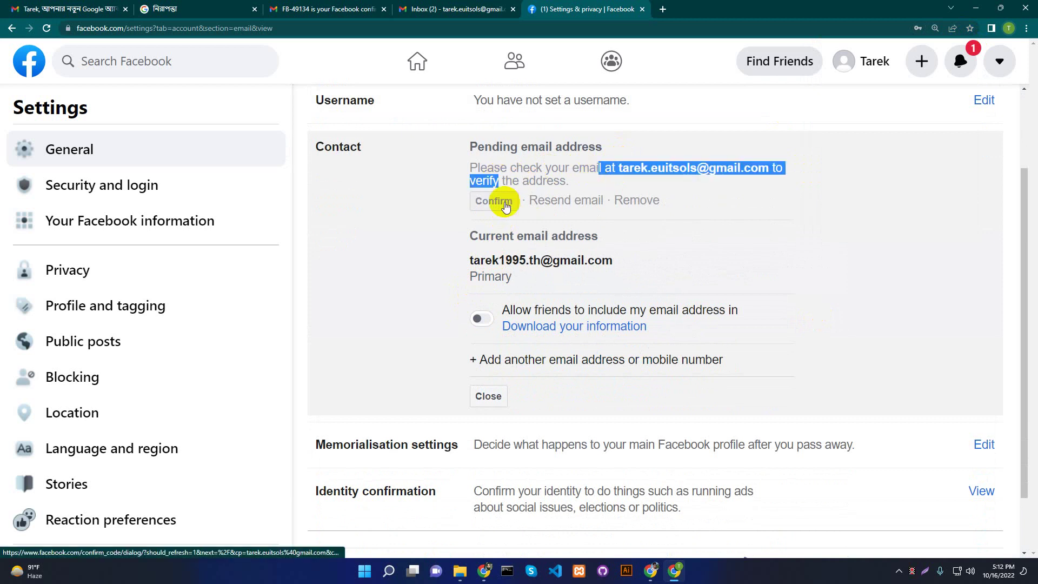
{"action": "left_click", "coordinate": [406, 6]}
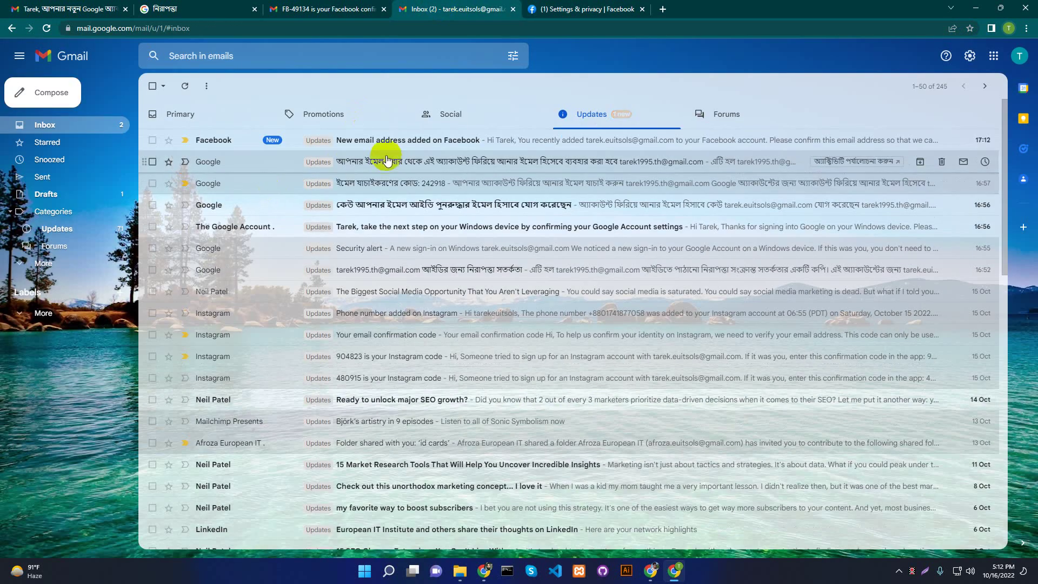
Open the 'New email address added on Facebook' message and confirm the new address
{"action": "left_click", "coordinate": [408, 138]}
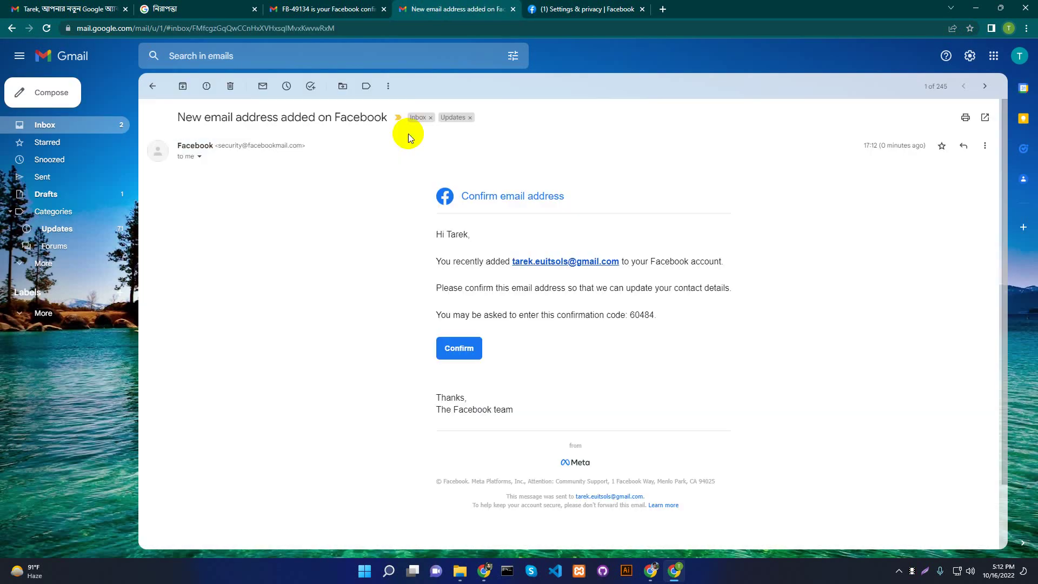
{"action": "left_click", "coordinate": [459, 349]}
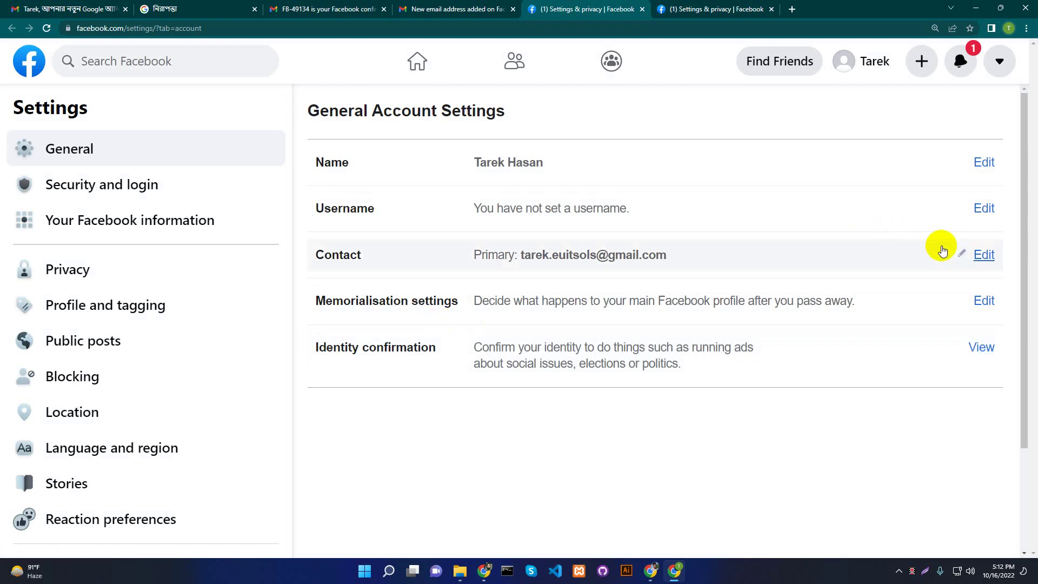
Expand the Contact row and check which address is marked Primary and which Confirmed
{"action": "left_click", "coordinate": [996, 255]}
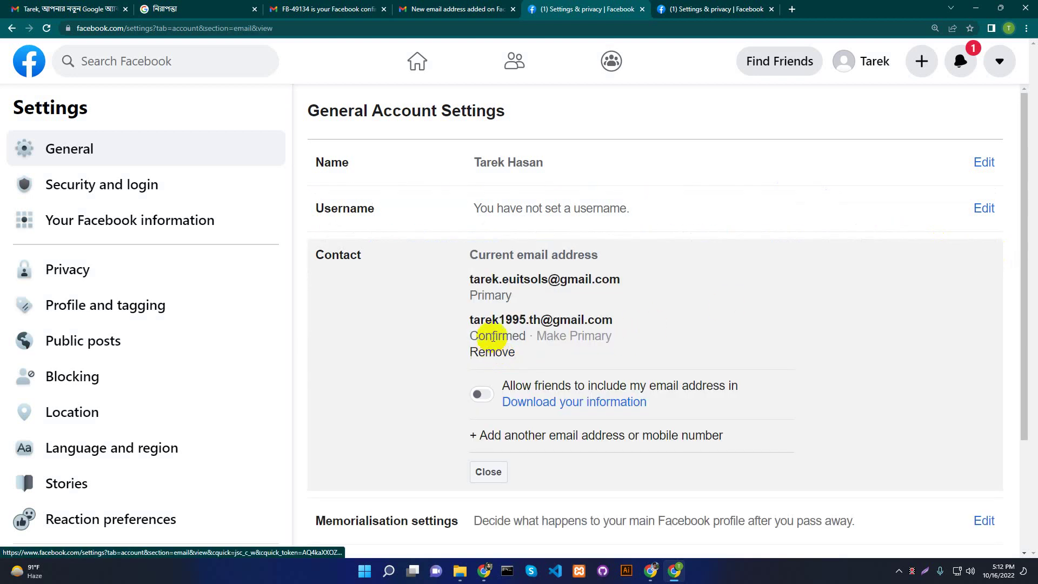
{"action": "left_click_drag", "start_coordinate": [519, 297], "coordinate": [446, 301]}
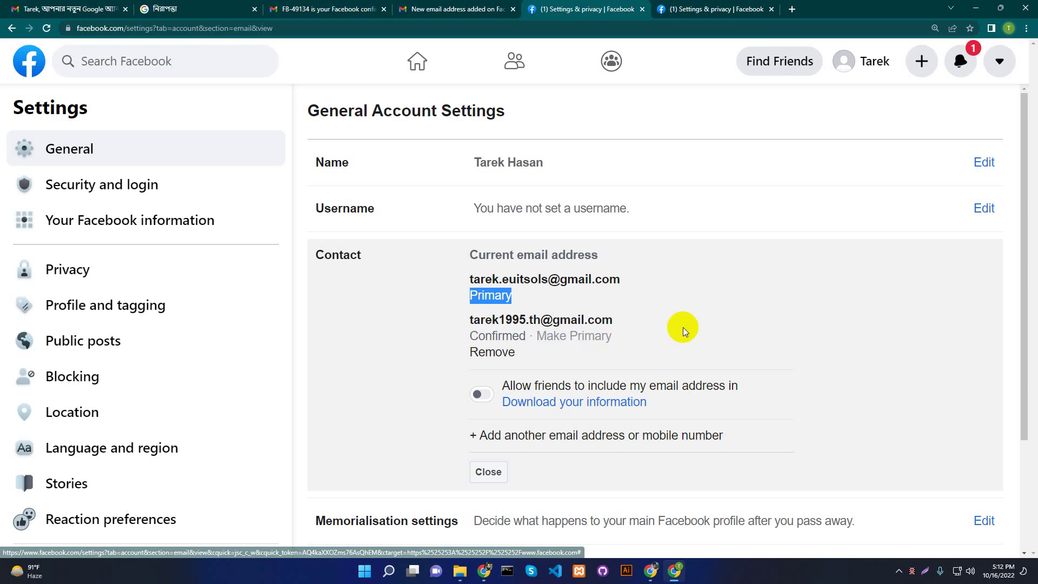
{"action": "left_click", "coordinate": [574, 345]}
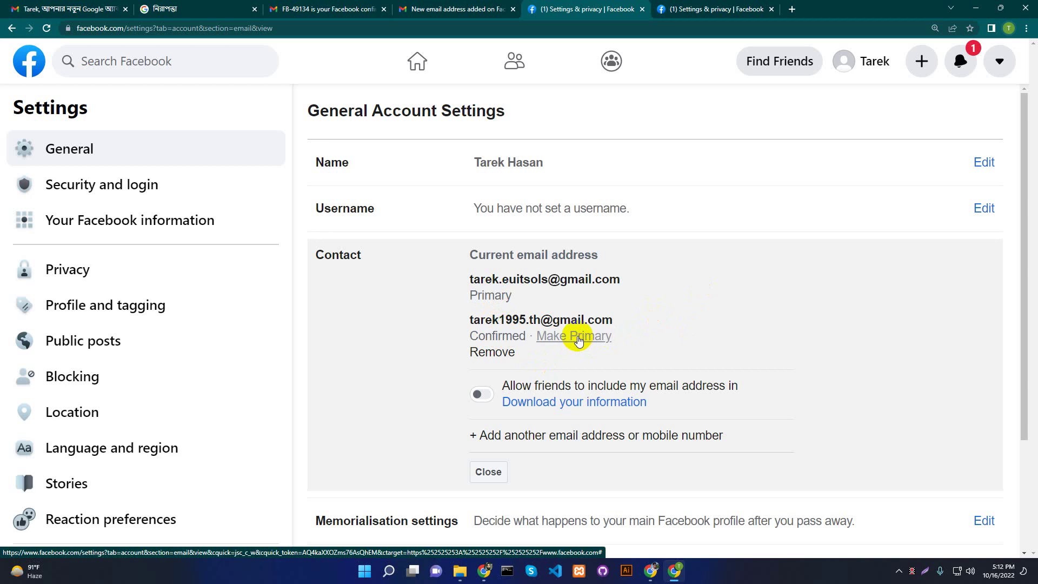
Open the Make Primary link in a new tab and check the primary email shown there
{"action": "right_click", "coordinate": [577, 338]}
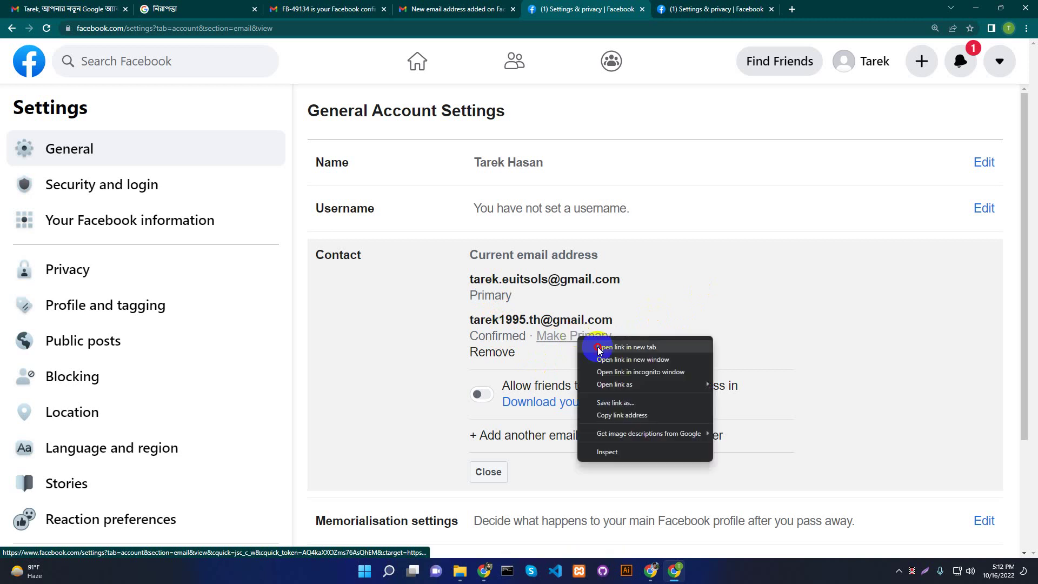
{"action": "left_click", "coordinate": [599, 345]}
{"action": "left_click", "coordinate": [675, 9]}
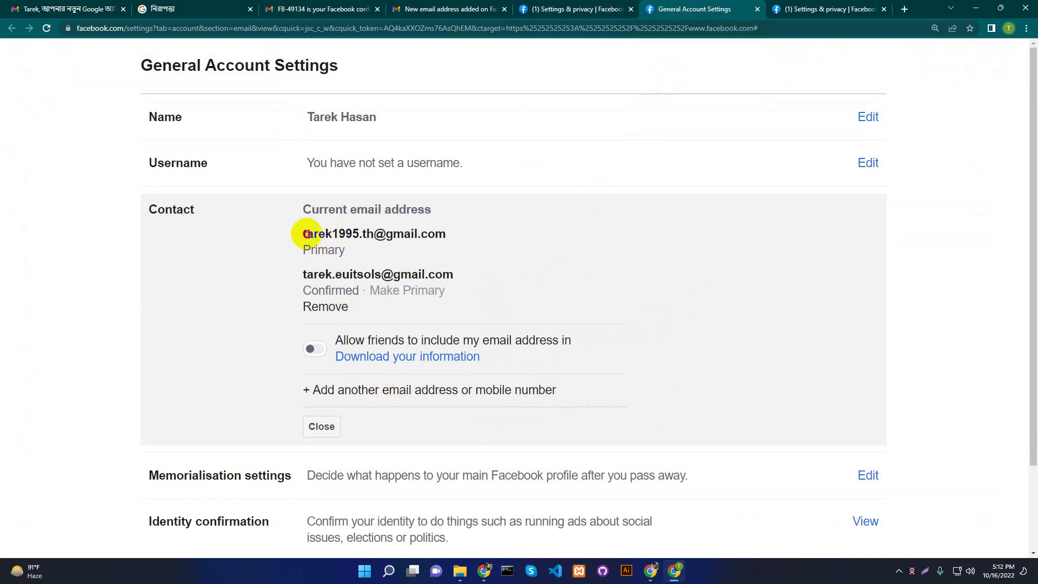
{"action": "left_click_drag", "start_coordinate": [302, 234], "coordinate": [468, 231]}
{"action": "left_click", "coordinate": [471, 231]}
{"action": "left_click_drag", "start_coordinate": [300, 233], "coordinate": [454, 232]}
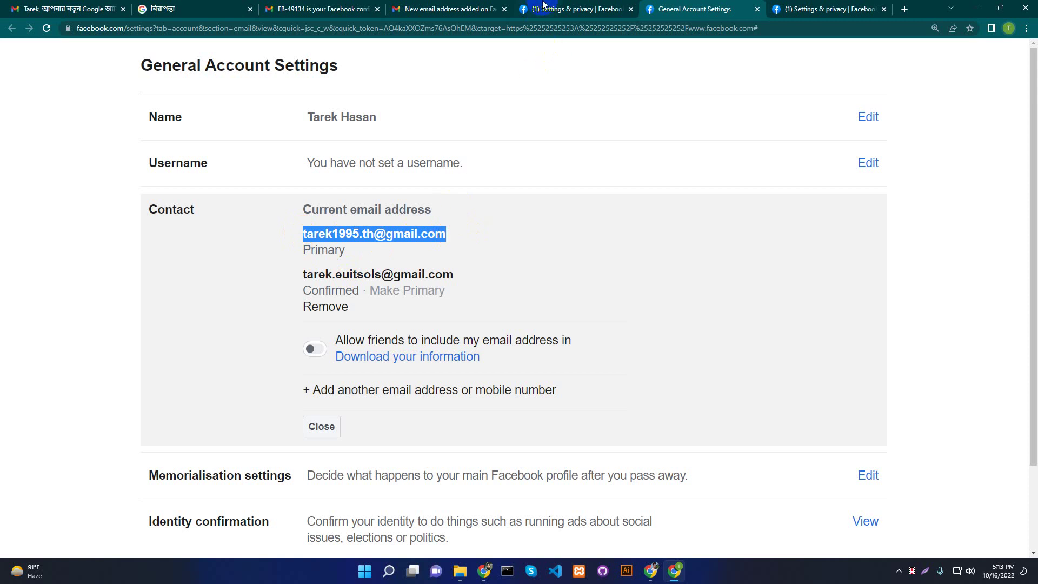
Make the second email address the primary contact email in the original settings tab
{"action": "left_click", "coordinate": [543, 6]}
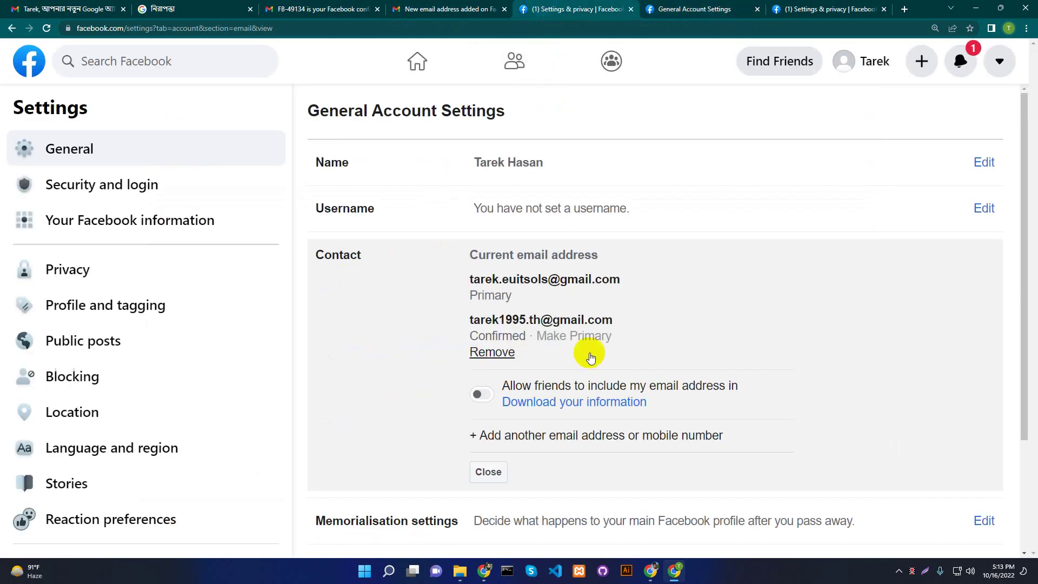
{"action": "left_click_drag", "start_coordinate": [472, 279], "coordinate": [628, 276]}
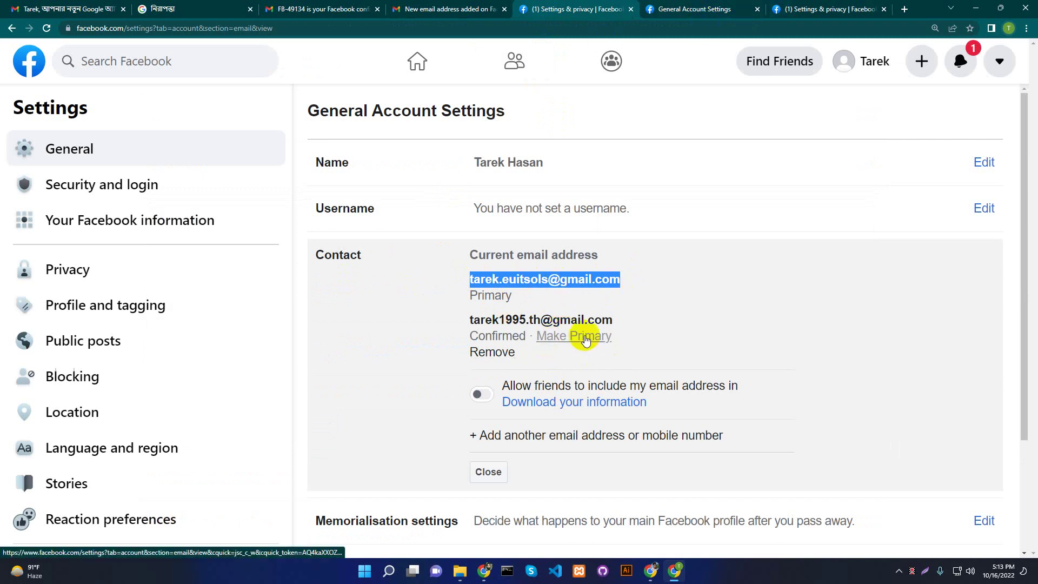
{"action": "left_click", "coordinate": [586, 336]}
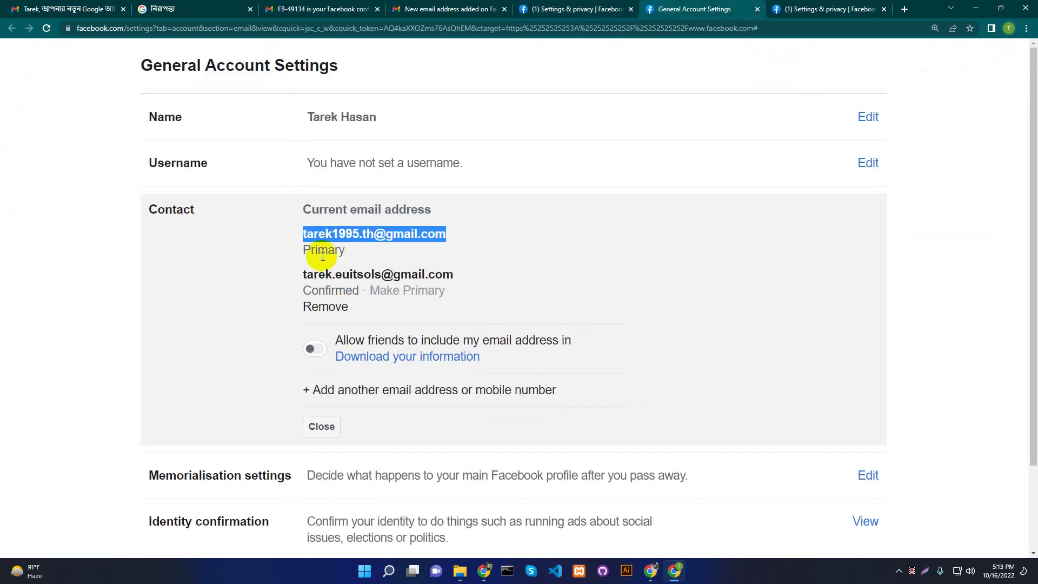
{"action": "left_click", "coordinate": [325, 236]}
{"action": "left_click_drag", "start_coordinate": [324, 236], "coordinate": [449, 236]}
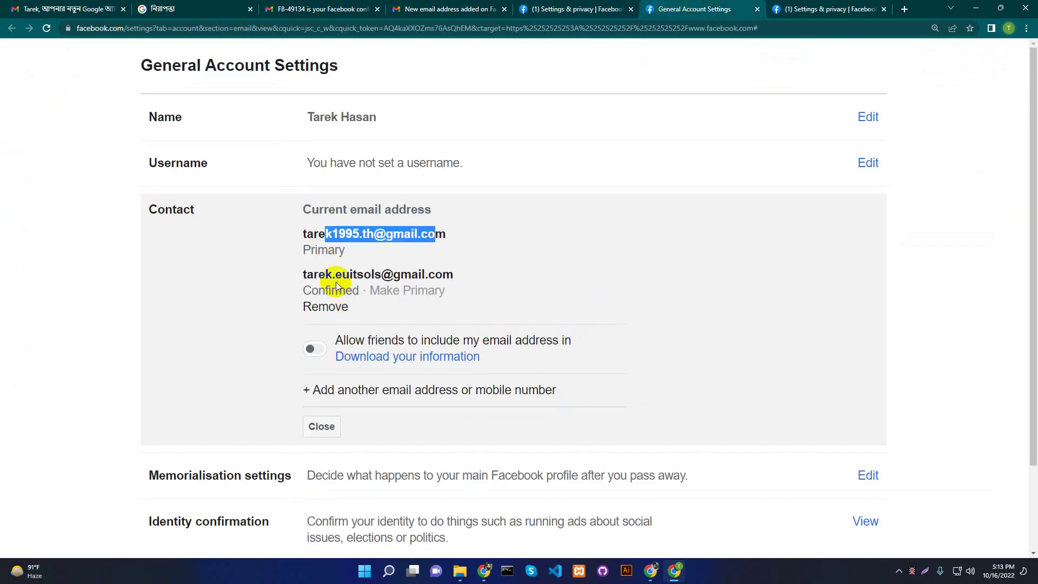
{"action": "left_click_drag", "start_coordinate": [335, 275], "coordinate": [424, 271]}
{"action": "left_click", "coordinate": [425, 272]}
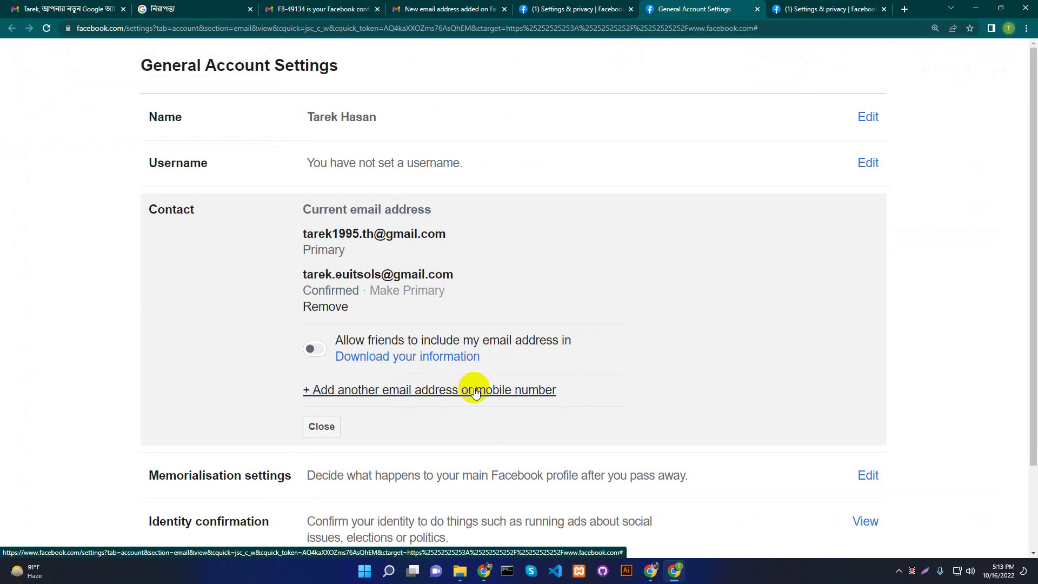
Close the extra General Account Settings and Settings & privacy tabs
{"action": "left_click", "coordinate": [483, 291]}
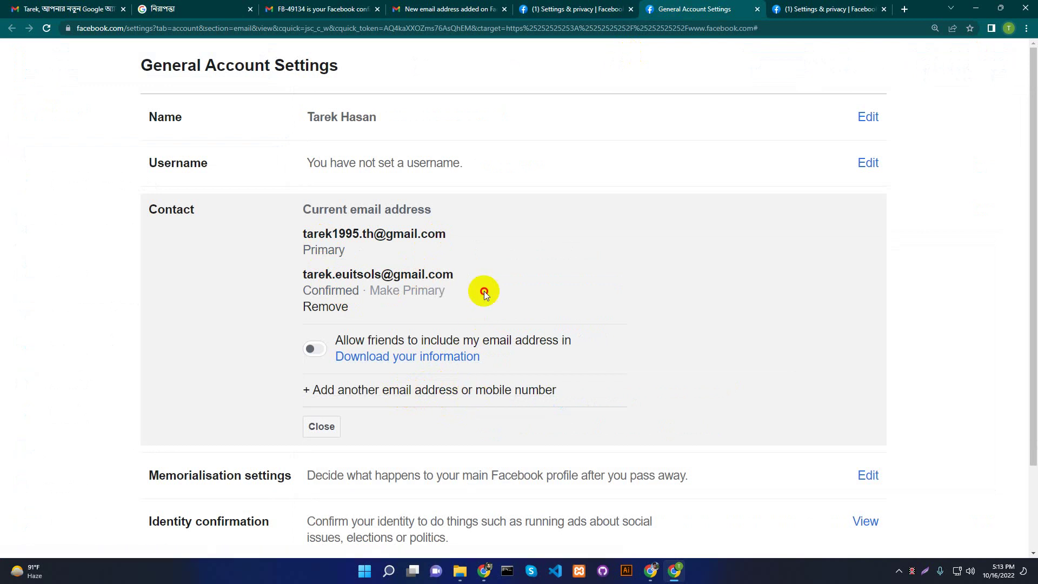
{"action": "middle_click", "coordinate": [703, 5]}
{"action": "middle_click", "coordinate": [703, 4]}
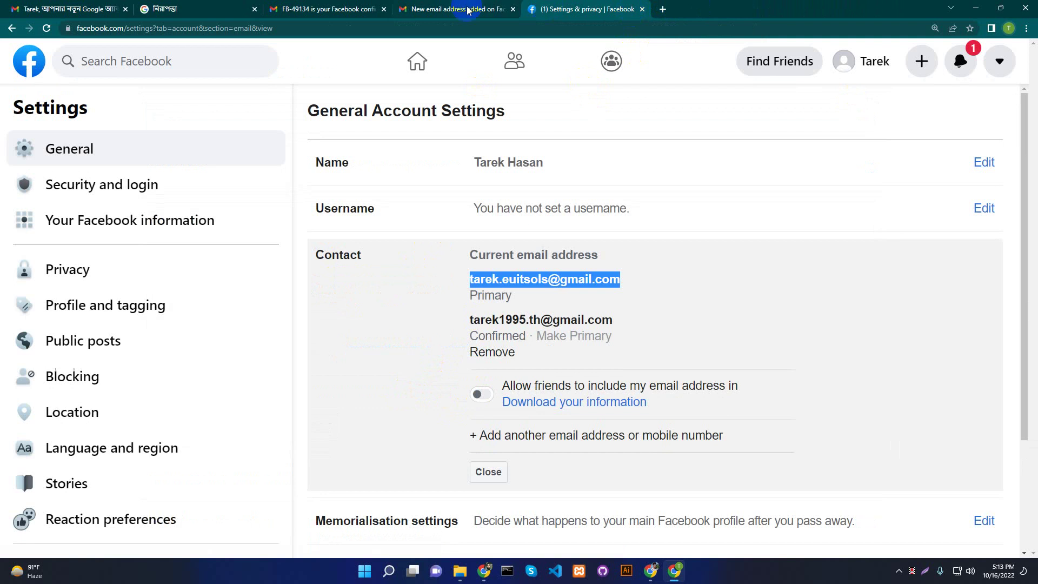
Open Security and login settings and edit Two-factor authentication
{"action": "scroll", "coordinate": [367, 246], "scroll_direction": "down", "scroll_amount": 2}
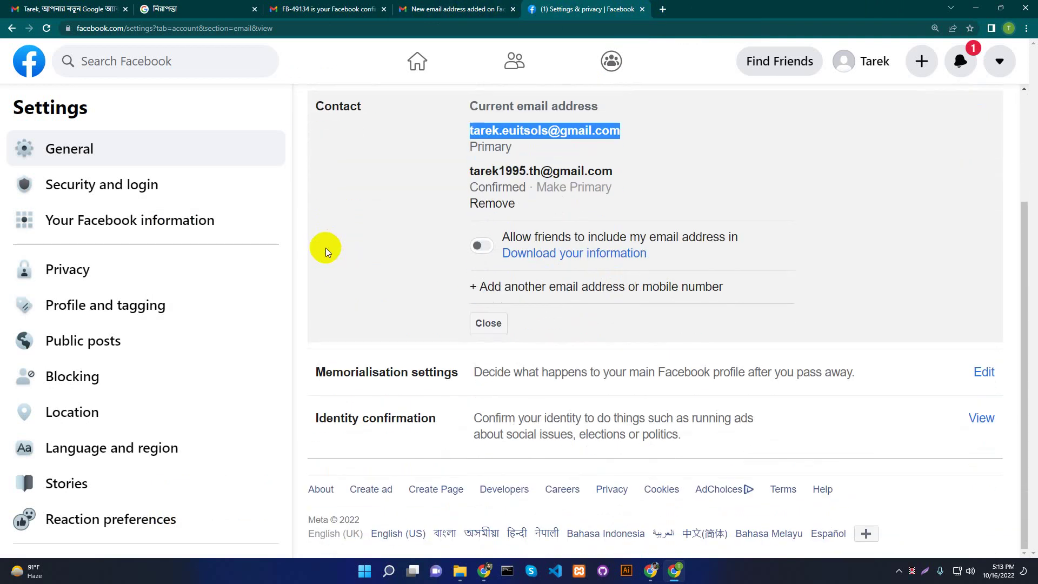
{"action": "scroll", "coordinate": [354, 286], "scroll_direction": "up", "scroll_amount": 3}
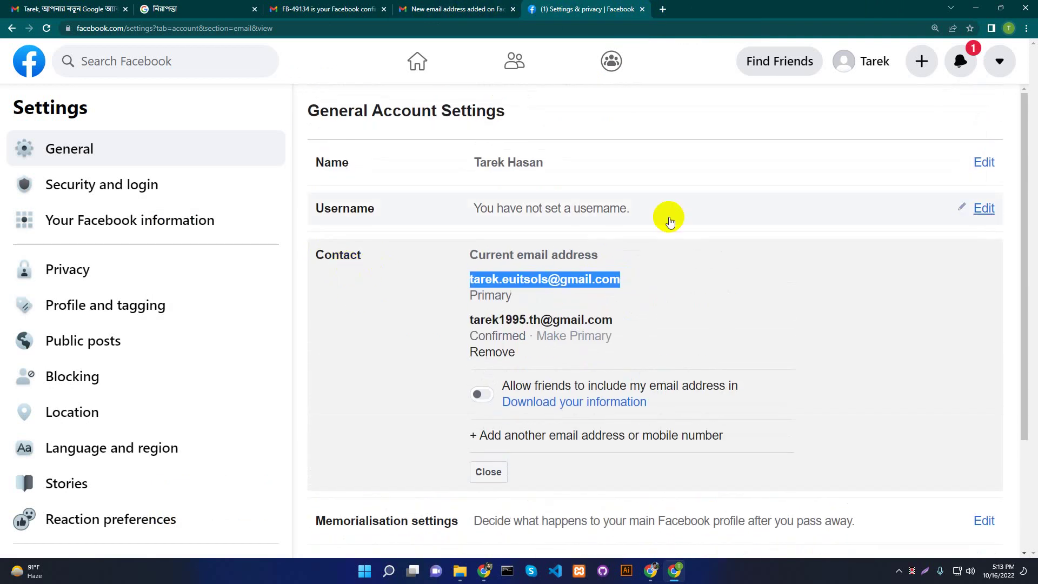
{"action": "left_click", "coordinate": [96, 196]}
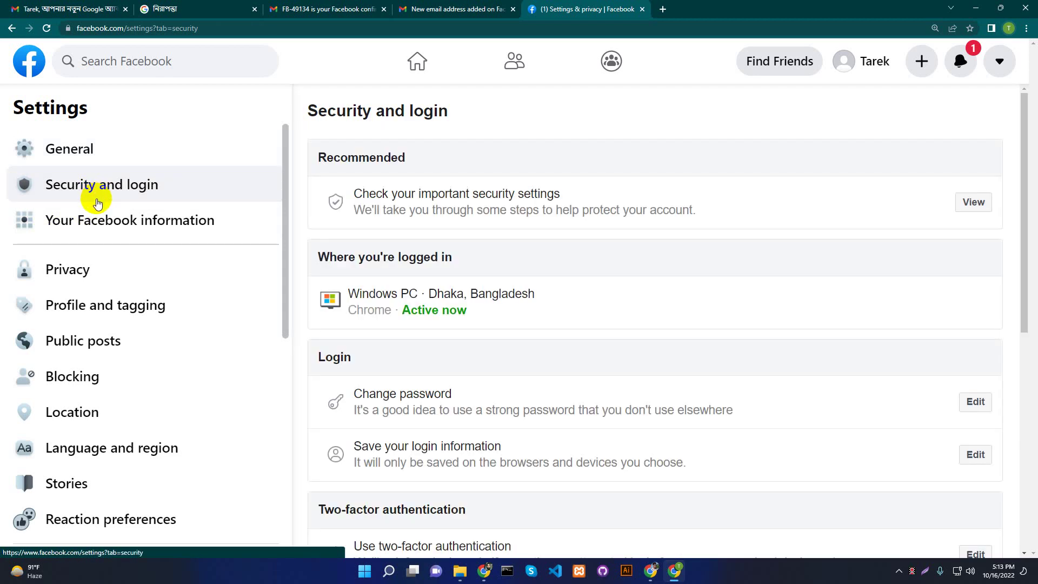
{"action": "scroll", "coordinate": [359, 270], "scroll_direction": "down", "scroll_amount": 5}
{"action": "scroll", "coordinate": [364, 275], "scroll_direction": "down", "scroll_amount": 2}
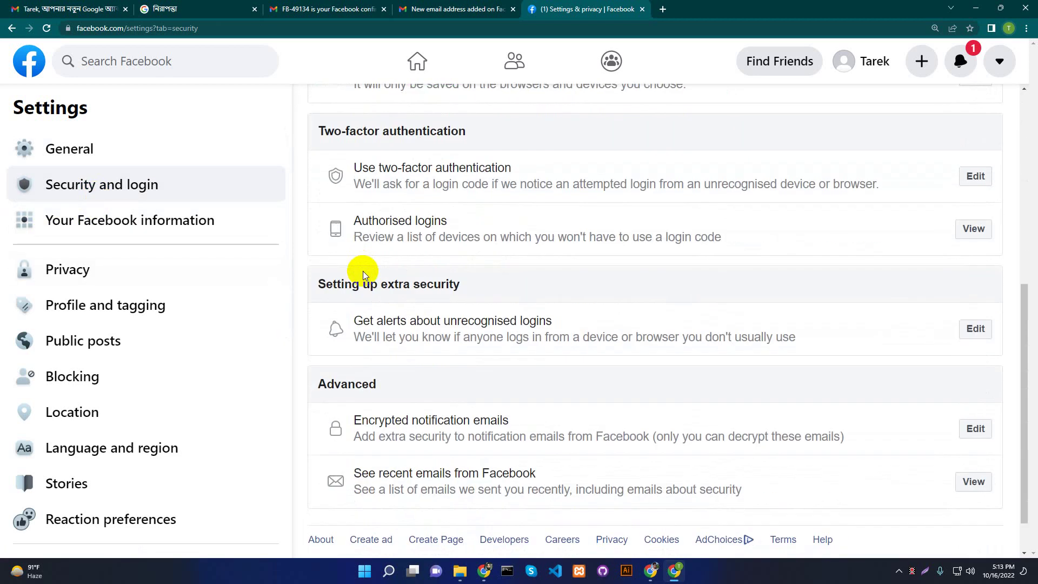
{"action": "scroll", "coordinate": [363, 274], "scroll_direction": "up", "scroll_amount": 3}
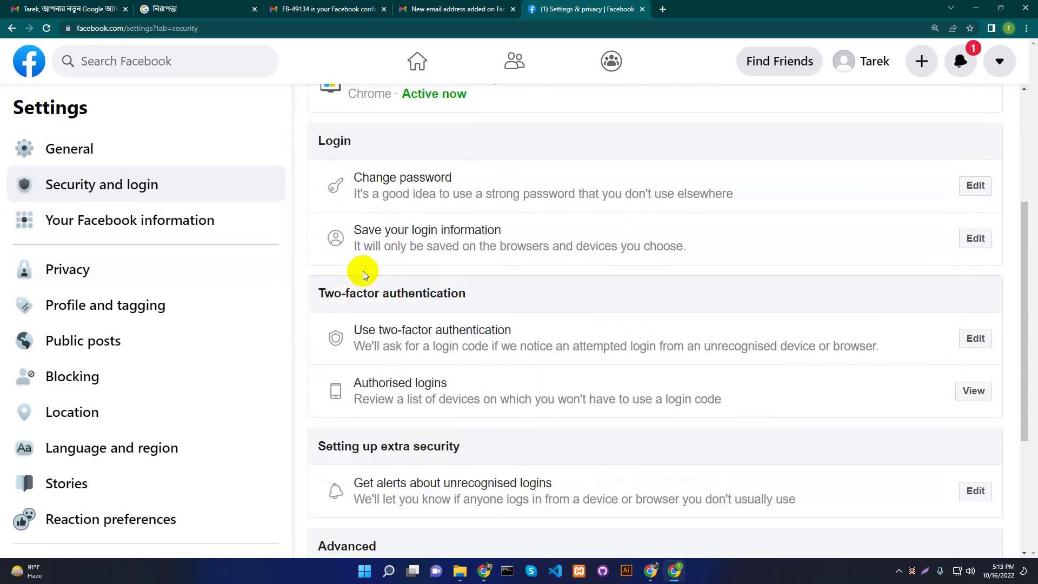
{"action": "scroll", "coordinate": [363, 275], "scroll_direction": "down", "scroll_amount": 1}
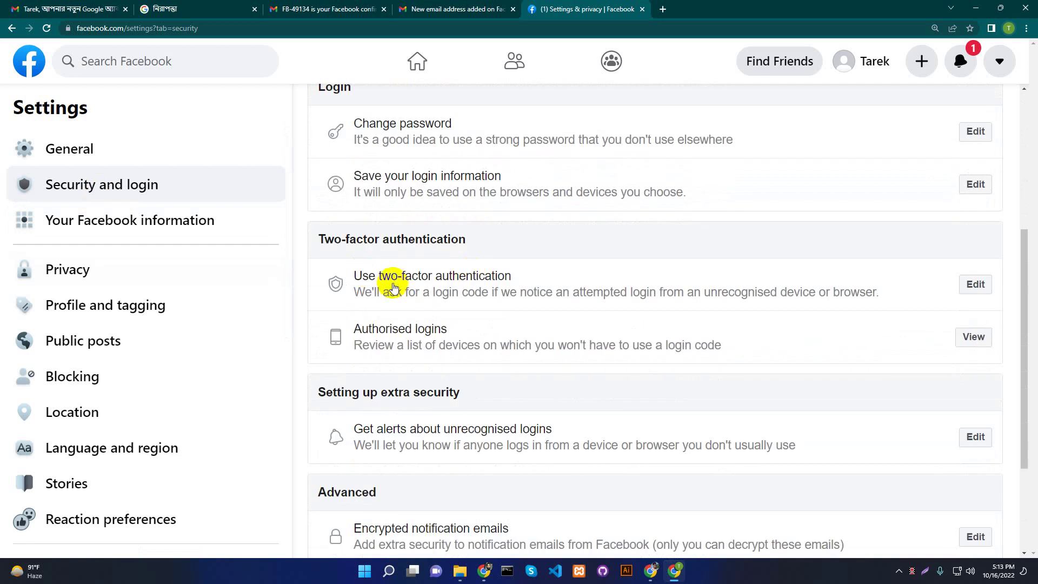
{"action": "left_click", "coordinate": [981, 287]}
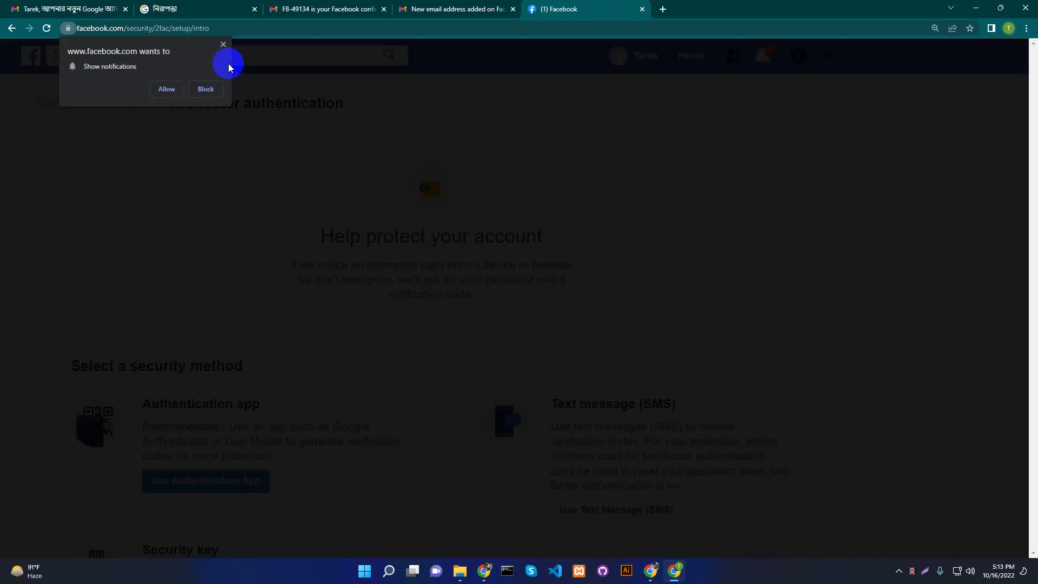
Dismiss the notification prompt and pick Text message (SMS) as the two-factor method
{"action": "left_click", "coordinate": [222, 43]}
{"action": "scroll", "coordinate": [257, 326], "scroll_direction": "down", "scroll_amount": 4}
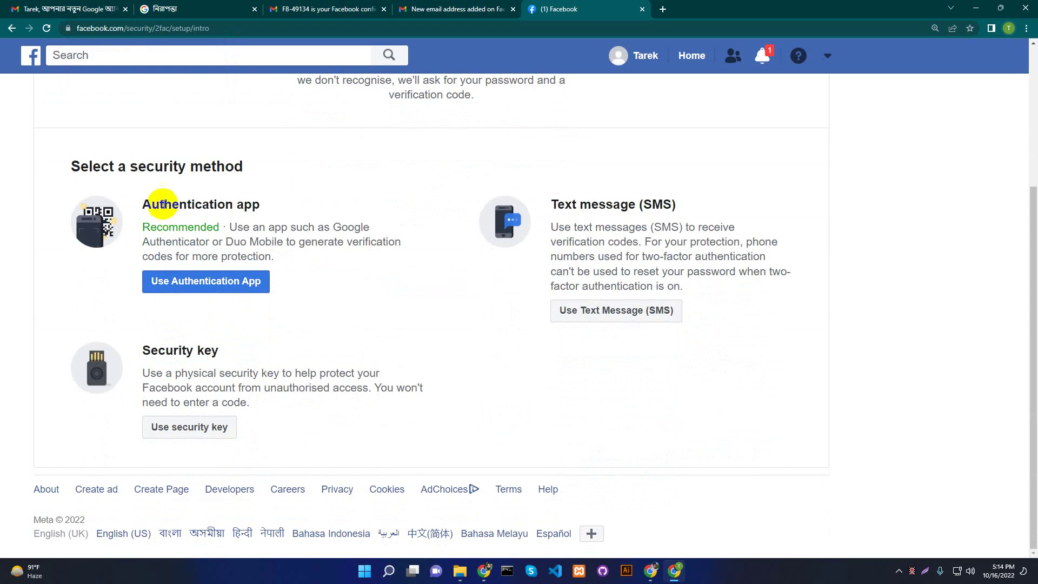
{"action": "left_click_drag", "start_coordinate": [152, 204], "coordinate": [290, 203]}
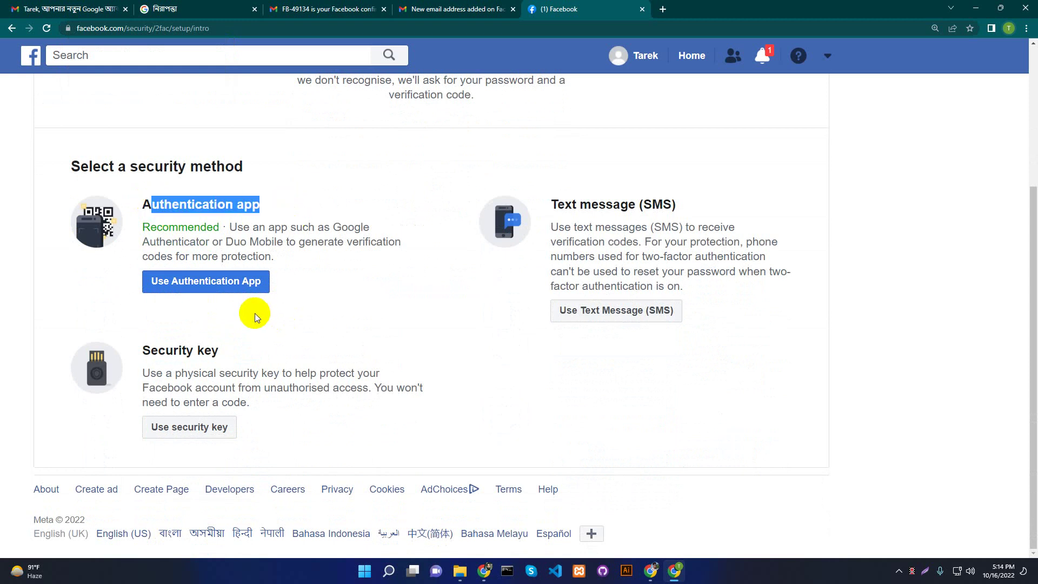
{"action": "left_click_drag", "start_coordinate": [219, 350], "coordinate": [126, 363]}
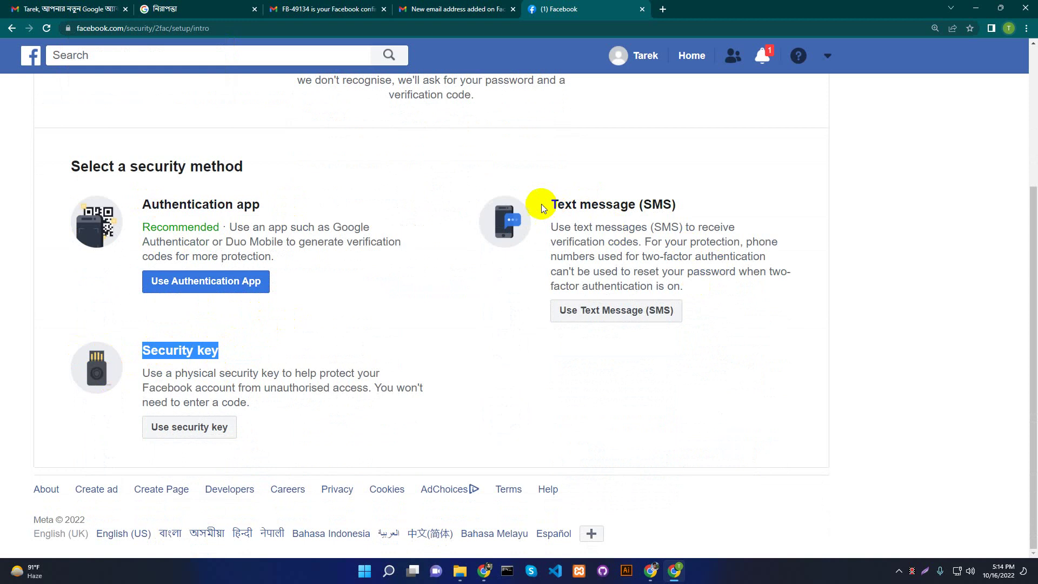
{"action": "left_click_drag", "start_coordinate": [540, 205], "coordinate": [699, 204]}
{"action": "left_click", "coordinate": [699, 203]}
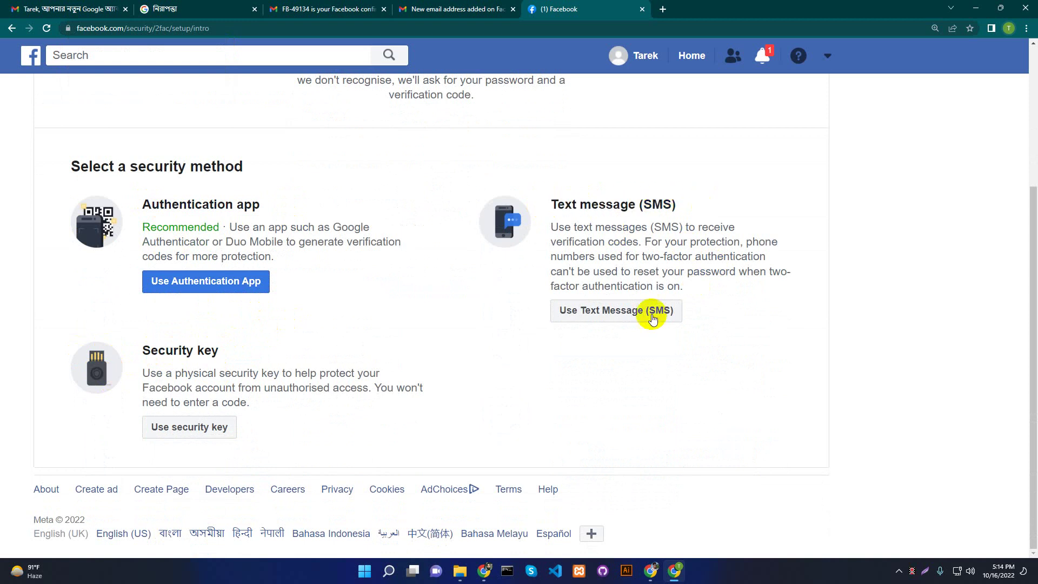
{"action": "left_click", "coordinate": [621, 315]}
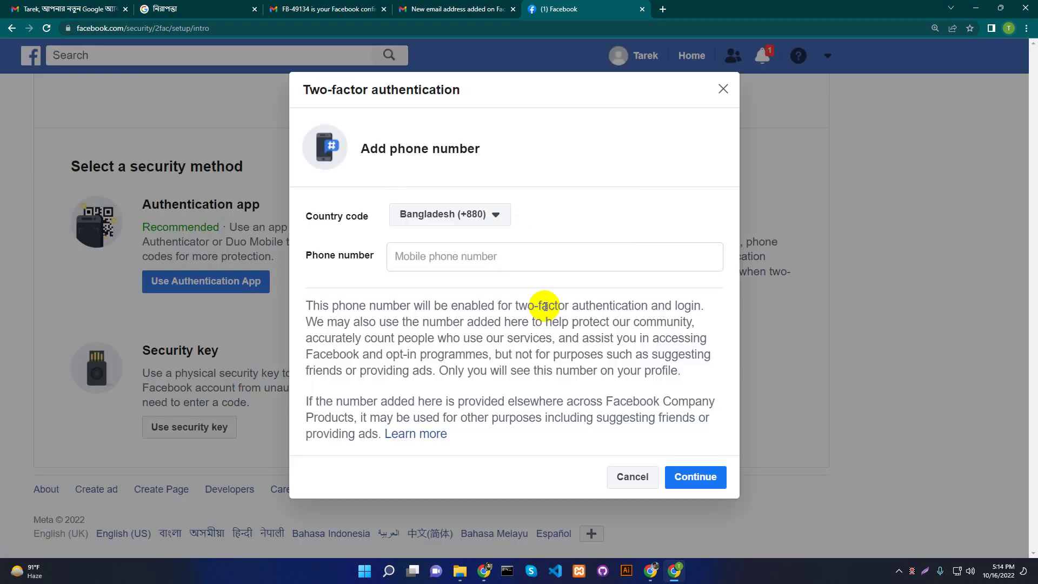
Enter the mobile phone number for two-factor authentication and continue
{"action": "left_click", "coordinate": [473, 252]}
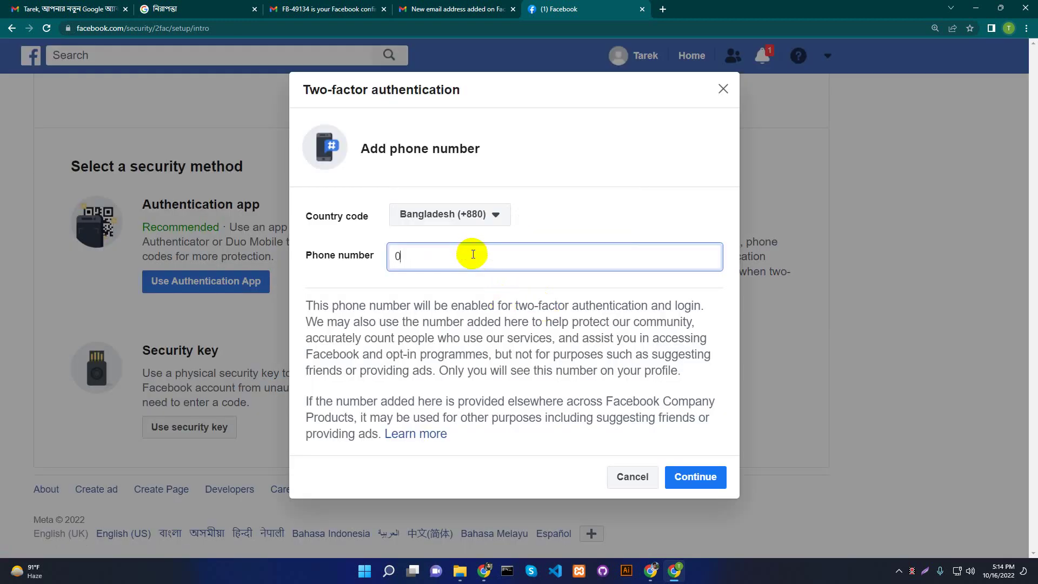
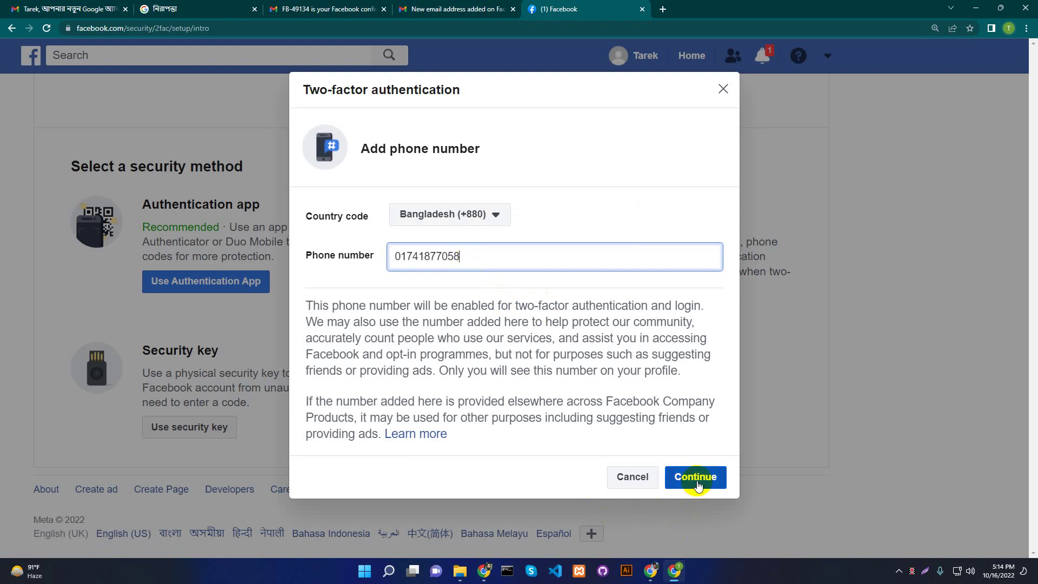
{"action": "left_click", "coordinate": [695, 478]}
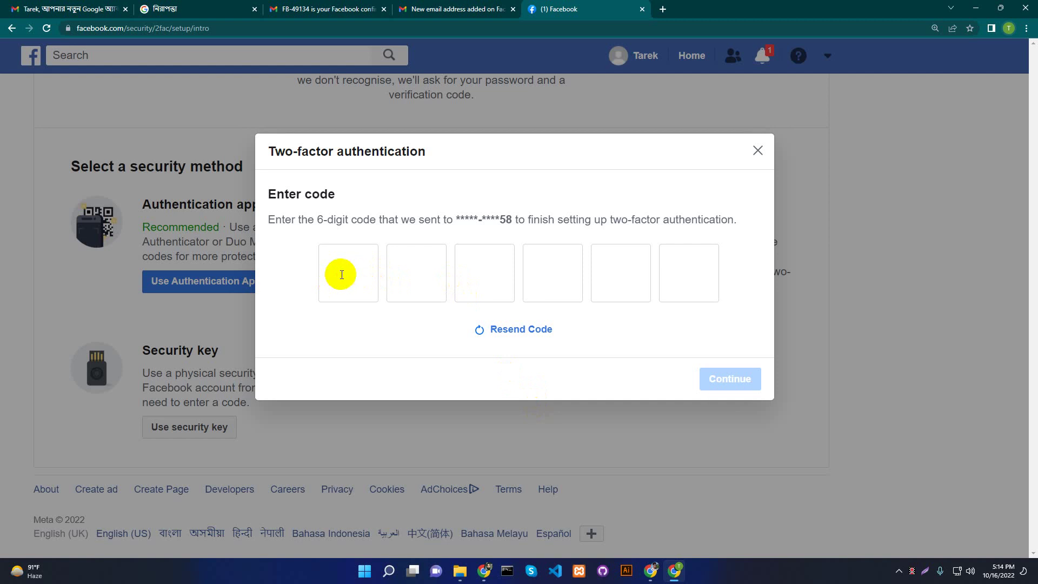
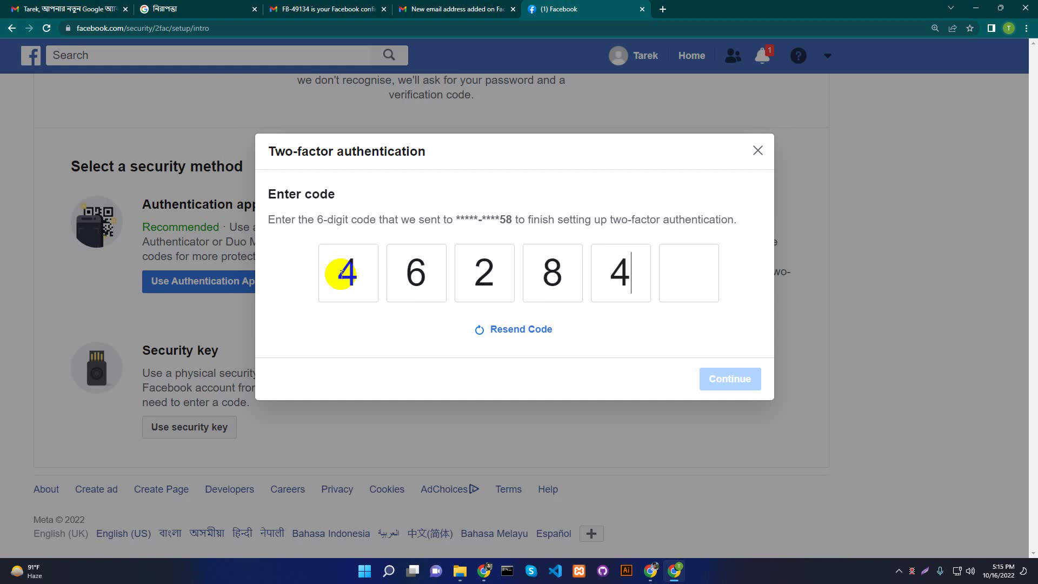
Enter the texted 6-digit code, agree to use the number, and finish two-factor setup
{"action": "left_click", "coordinate": [743, 389]}
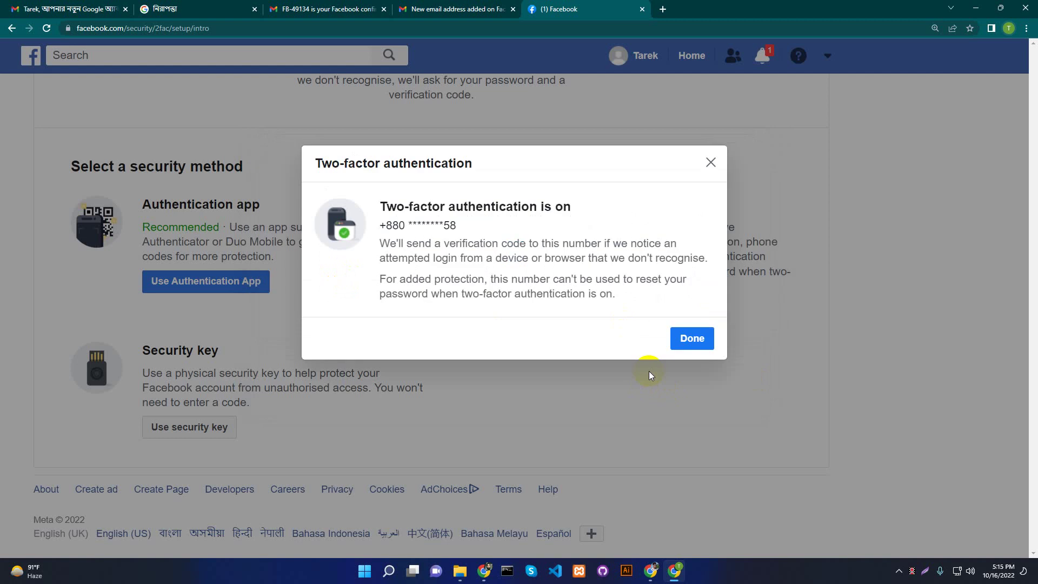
{"action": "left_click", "coordinate": [680, 339]}
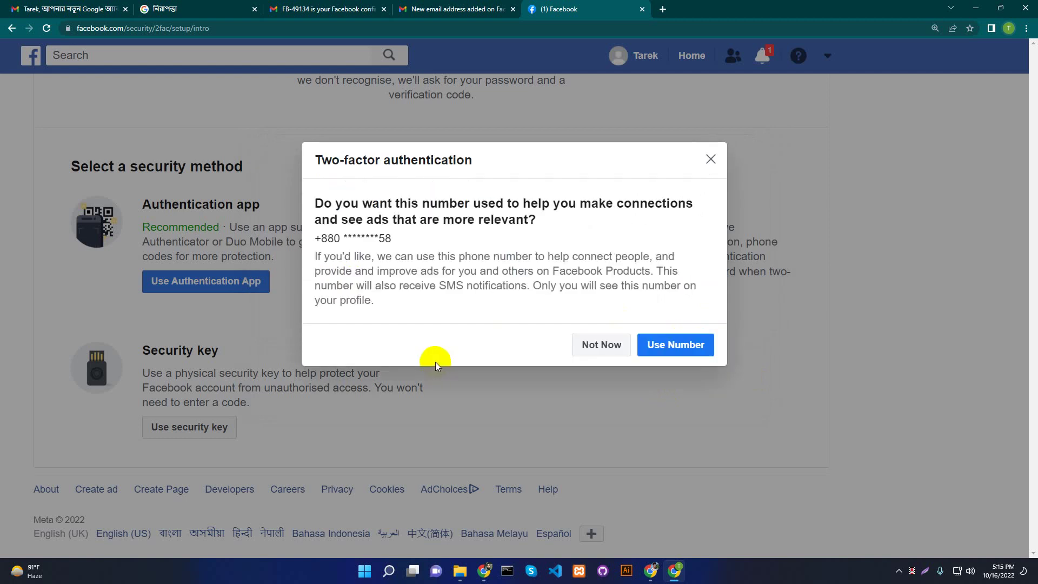
{"action": "left_click", "coordinate": [686, 348]}
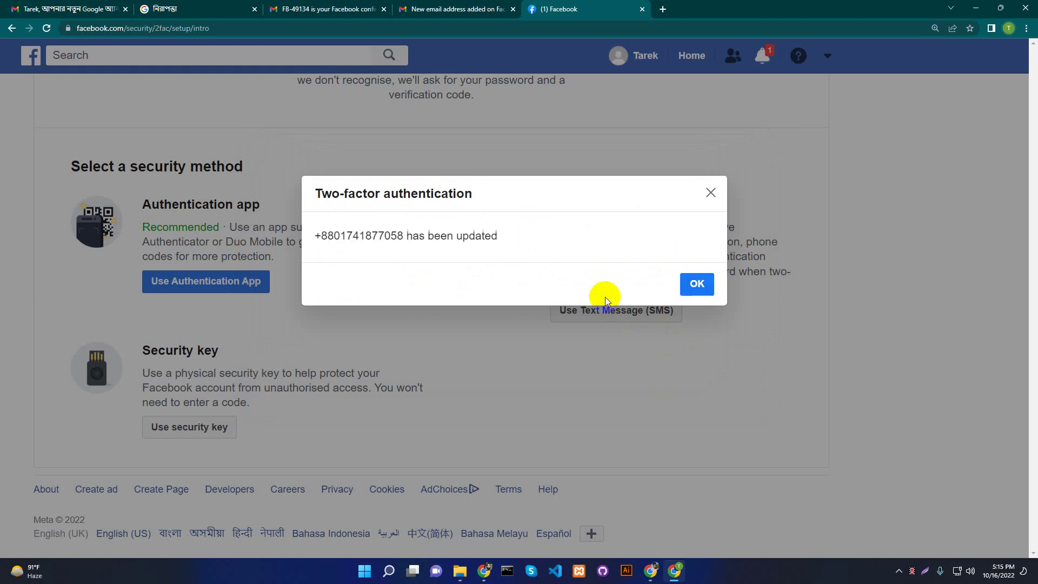
{"action": "left_click", "coordinate": [687, 282]}
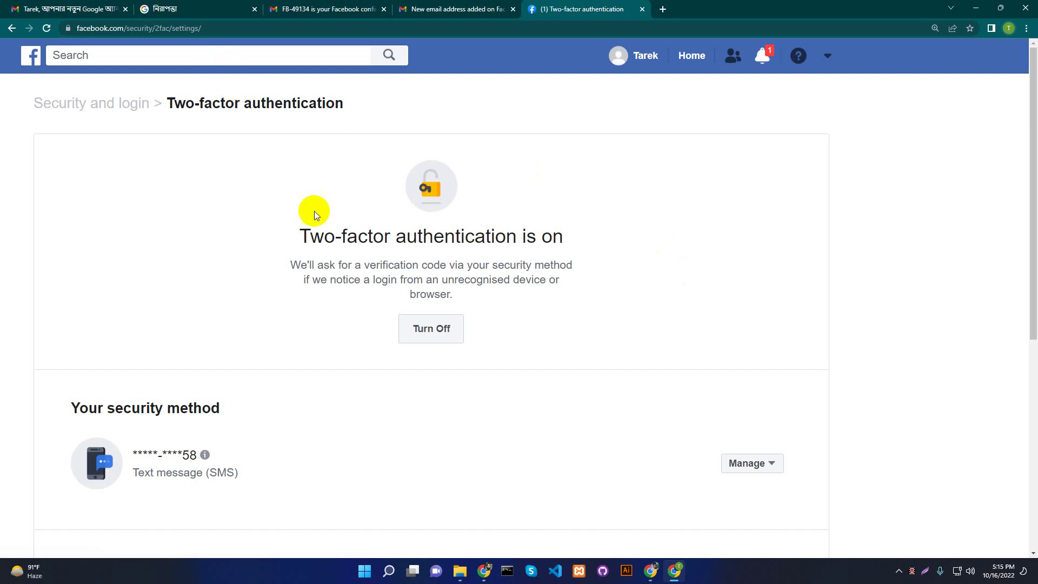
Leave the two-factor settings and return to the Facebook home feed
{"action": "scroll", "coordinate": [411, 234], "scroll_direction": "down", "scroll_amount": 4}
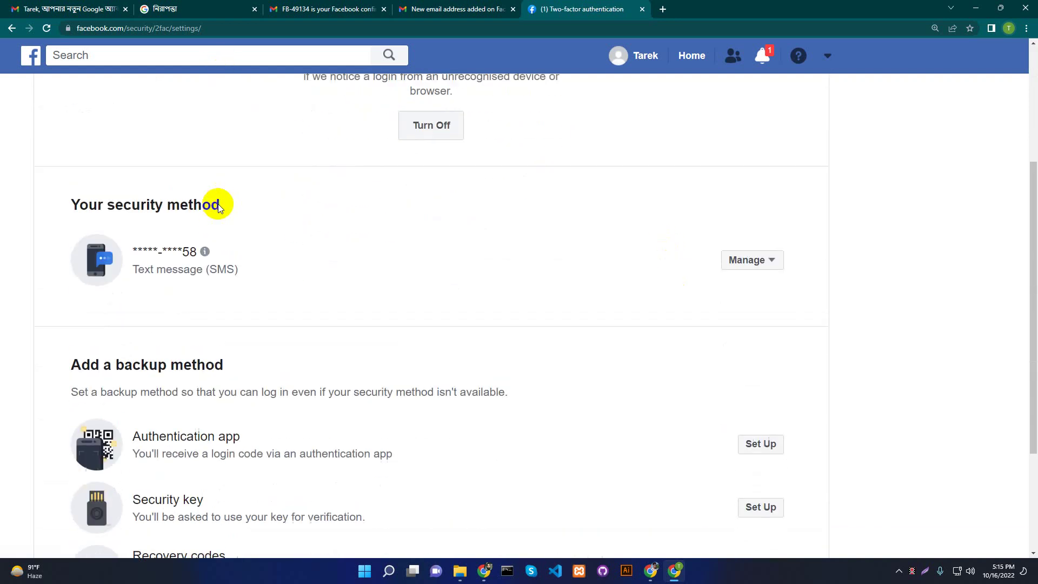
{"action": "scroll", "coordinate": [218, 203], "scroll_direction": "up", "scroll_amount": 4}
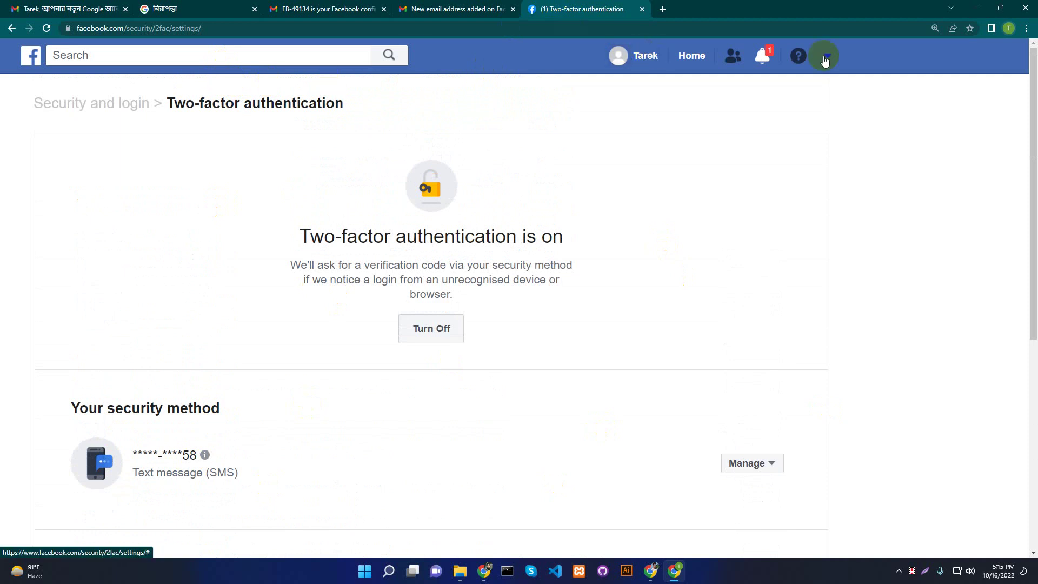
{"action": "left_click", "coordinate": [705, 56]}
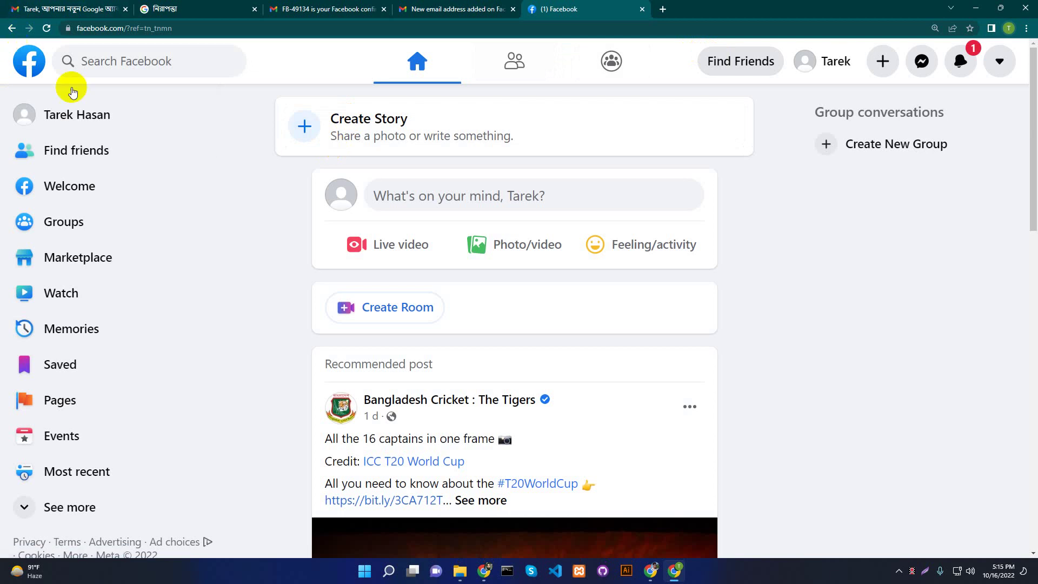
Expand the left sidebar shortcuts with See more, then bring up the + Create menu
{"action": "scroll", "coordinate": [204, 131], "scroll_direction": "down", "scroll_amount": 1}
{"action": "scroll", "coordinate": [196, 120], "scroll_direction": "up", "scroll_amount": 1}
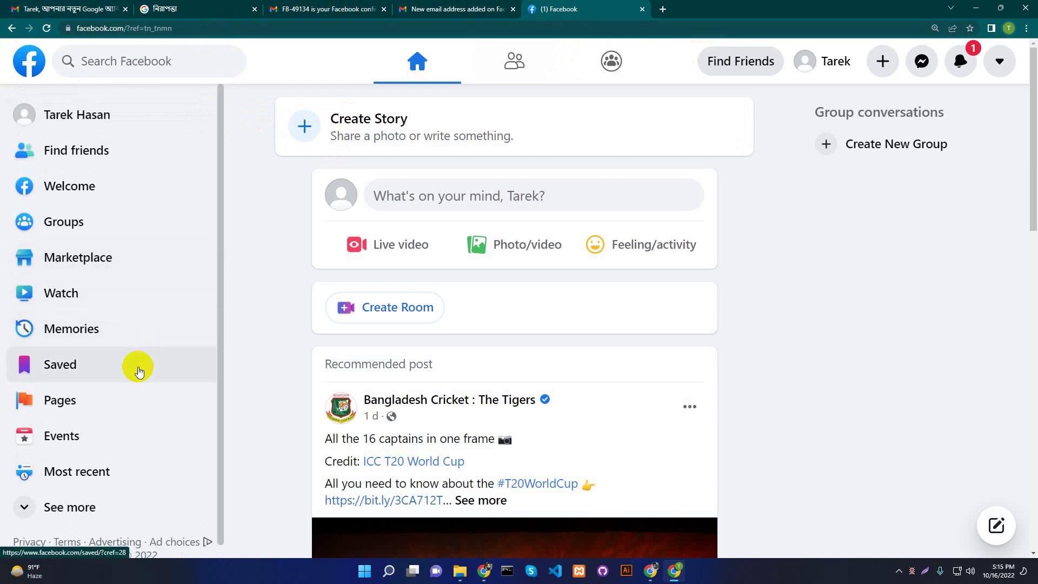
{"action": "scroll", "coordinate": [157, 500], "scroll_direction": "down", "scroll_amount": 1}
{"action": "left_click", "coordinate": [147, 497]}
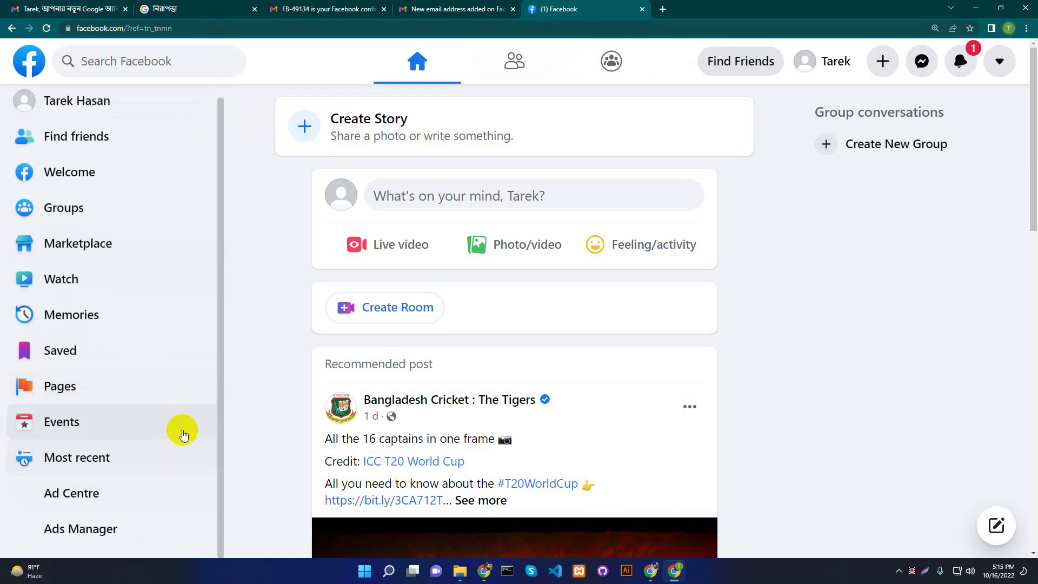
{"action": "scroll", "coordinate": [181, 432], "scroll_direction": "down", "scroll_amount": 6}
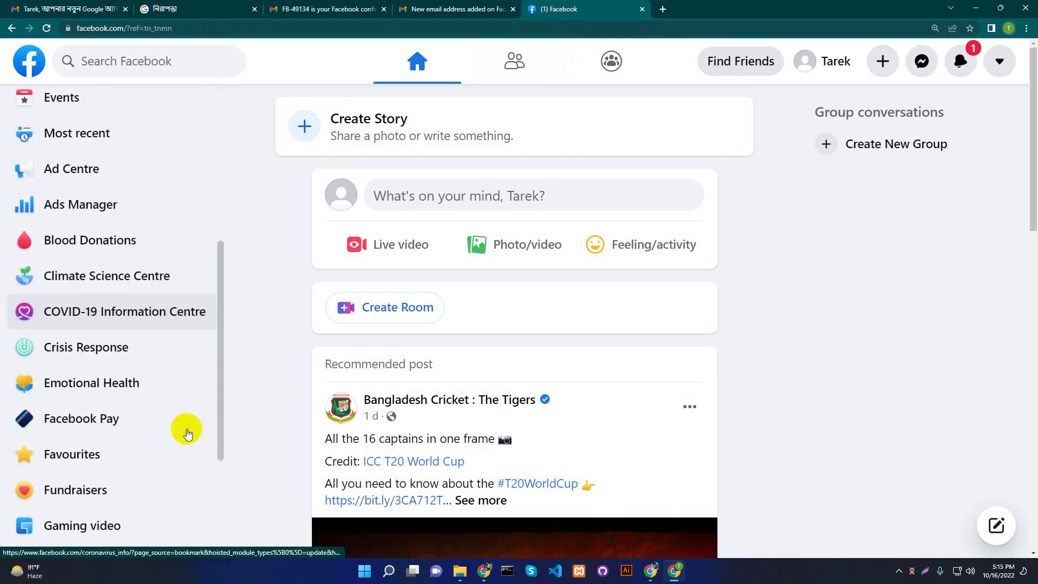
{"action": "scroll", "coordinate": [187, 433], "scroll_direction": "up", "scroll_amount": 6}
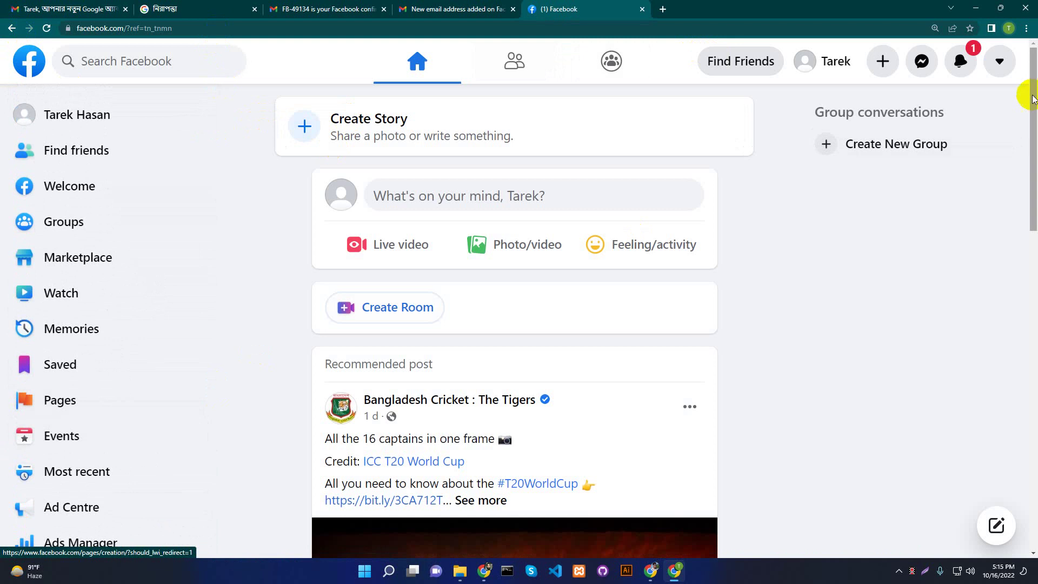
{"action": "left_click", "coordinate": [1005, 60]}
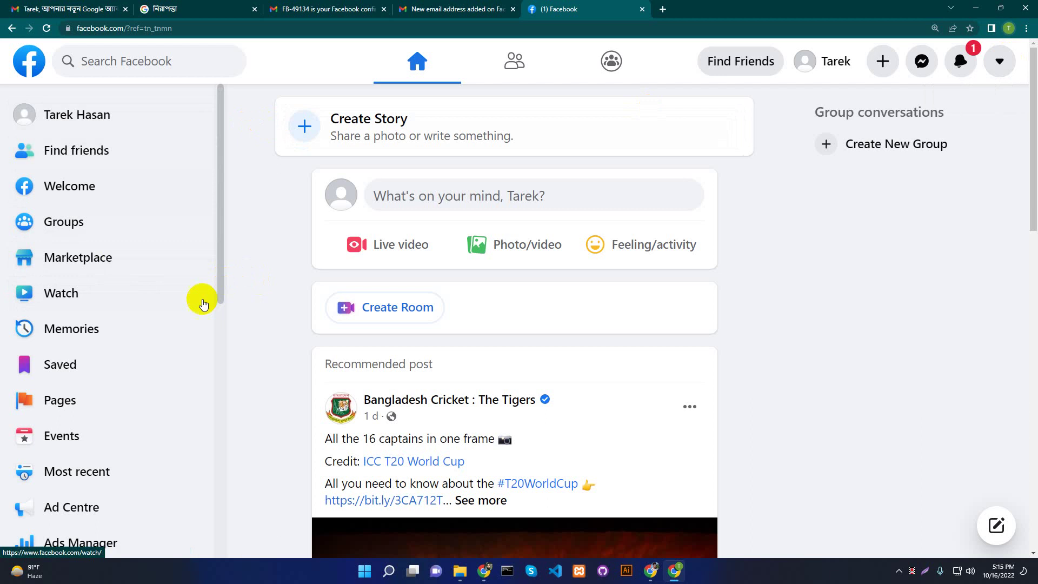
{"action": "scroll", "coordinate": [105, 371], "scroll_direction": "down", "scroll_amount": 2}
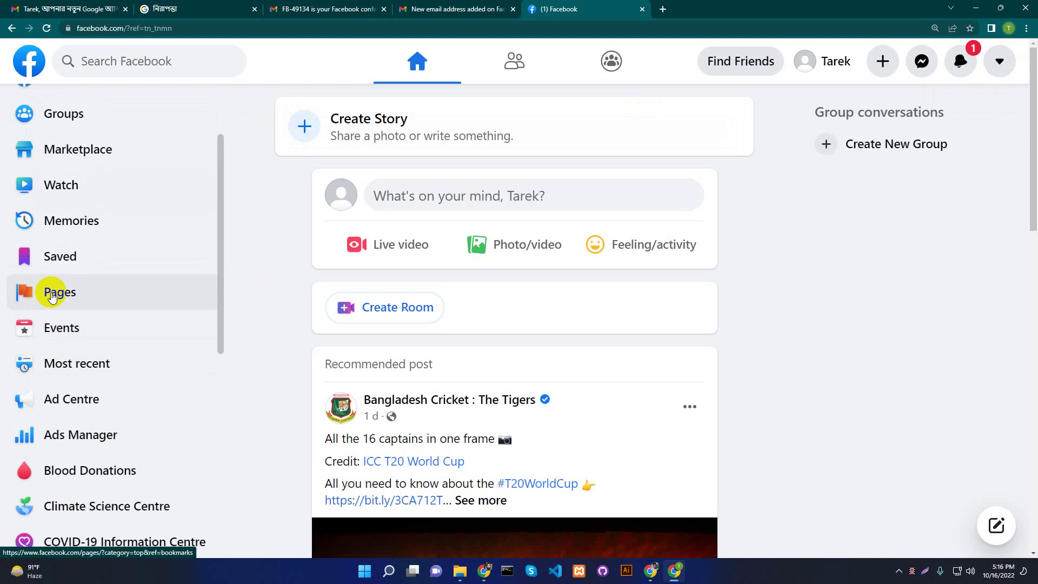
{"action": "scroll", "coordinate": [124, 206], "scroll_direction": "up", "scroll_amount": 2}
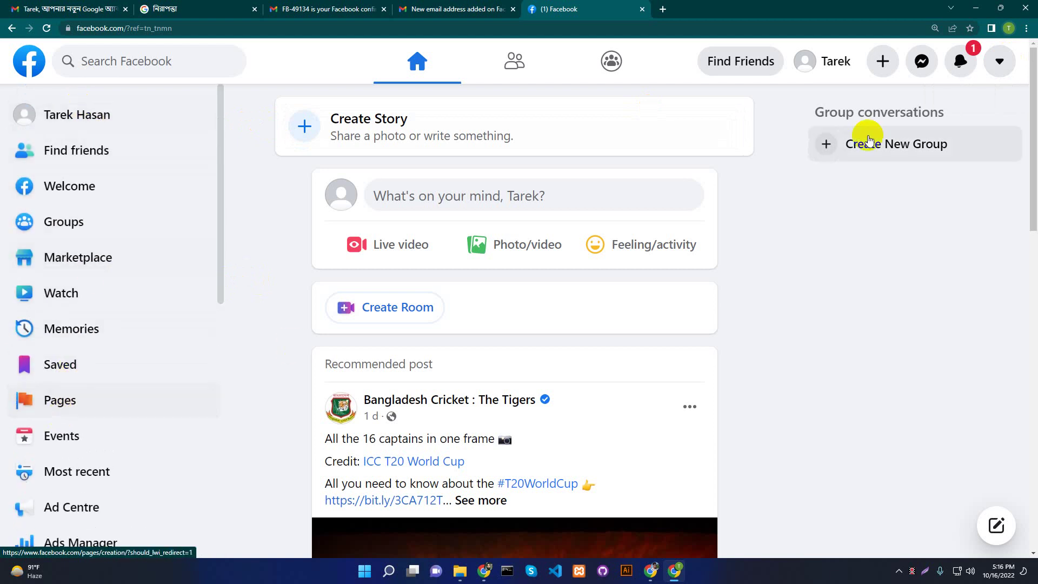
{"action": "left_click", "coordinate": [881, 71]}
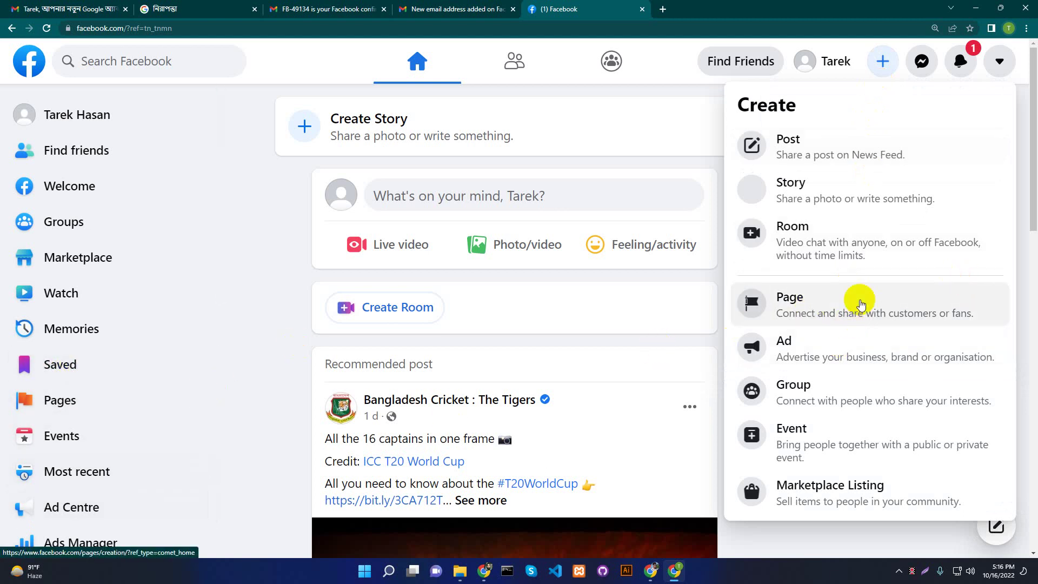
Start a new Page and type its name 'T-Shirt Zone', fixing typos along the way
{"action": "left_click", "coordinate": [856, 302]}
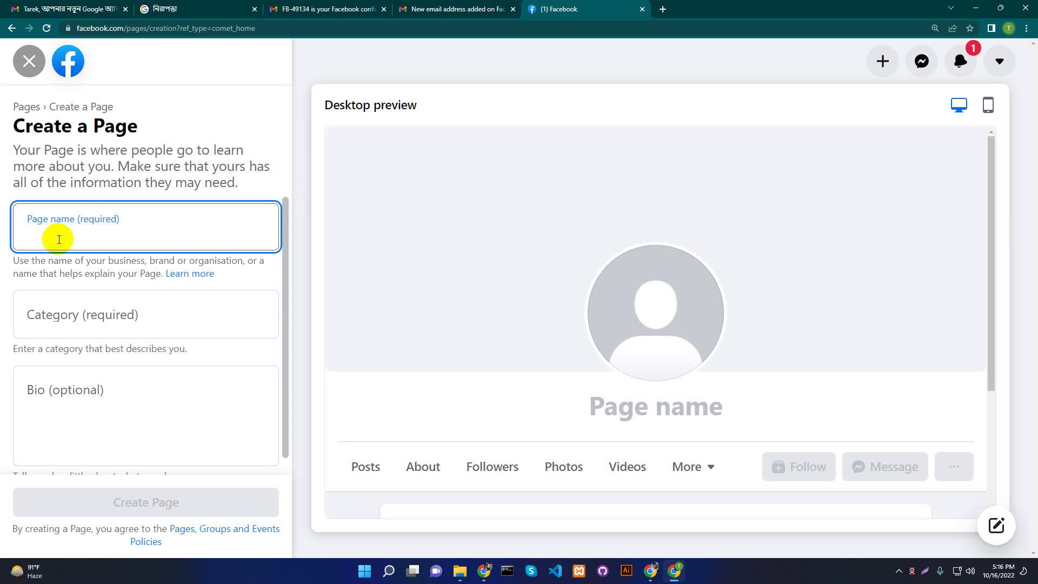
{"action": "type", "text": "T"}
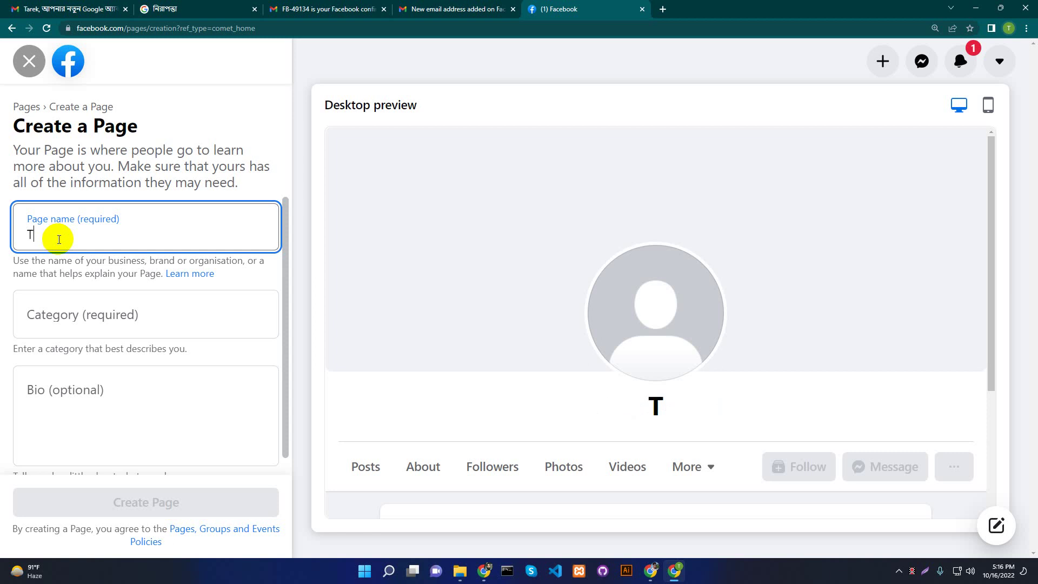
{"action": "type", "text": "shir"}
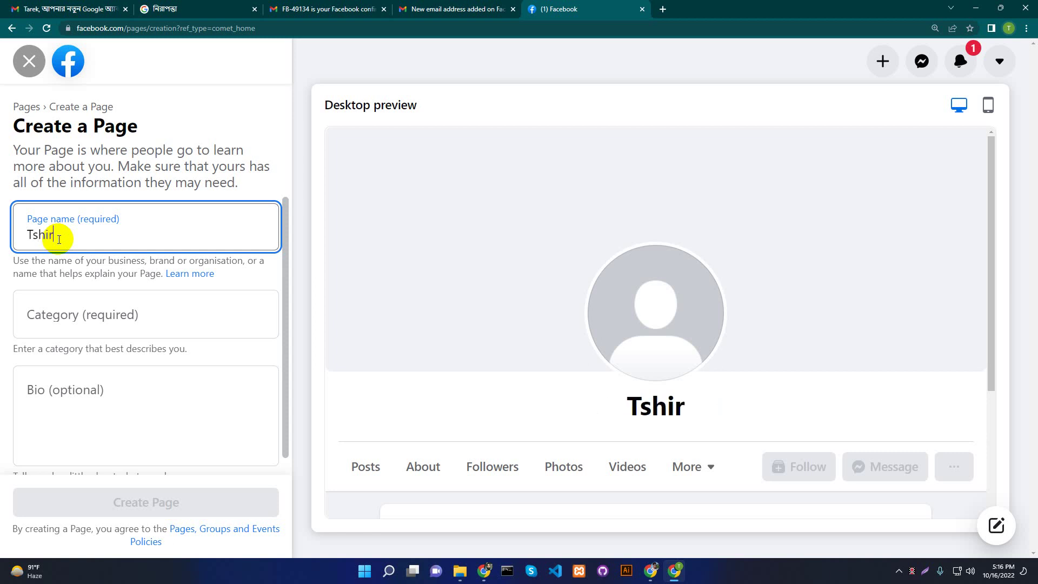
{"action": "type", "text": "t"}
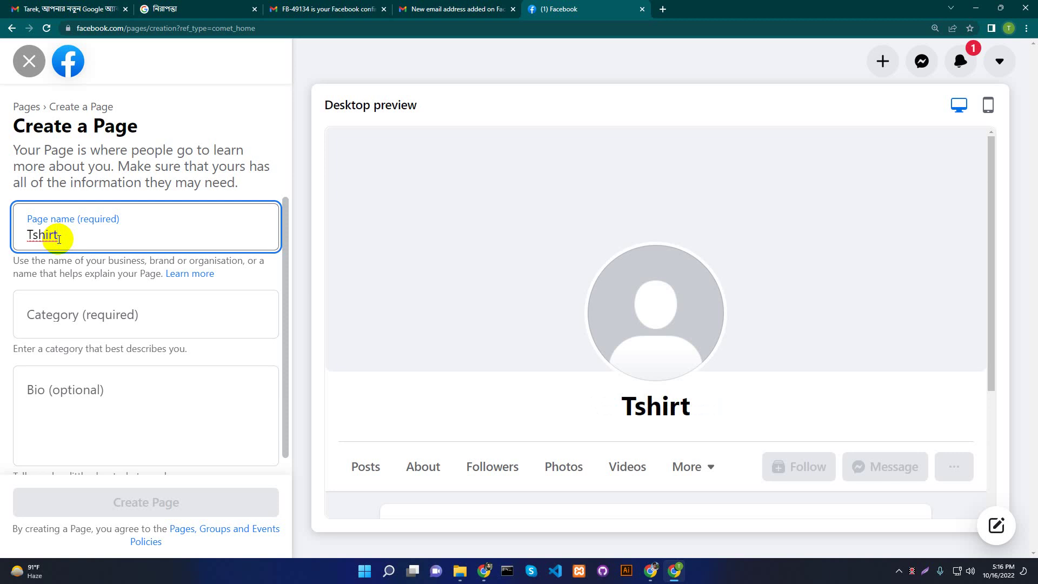
{"action": "type", "text": "ZOne"}
{"action": "key", "text": "BackSpace"}
{"action": "key", "text": "BackSpace"}
{"action": "key", "text": "BackSpace"}
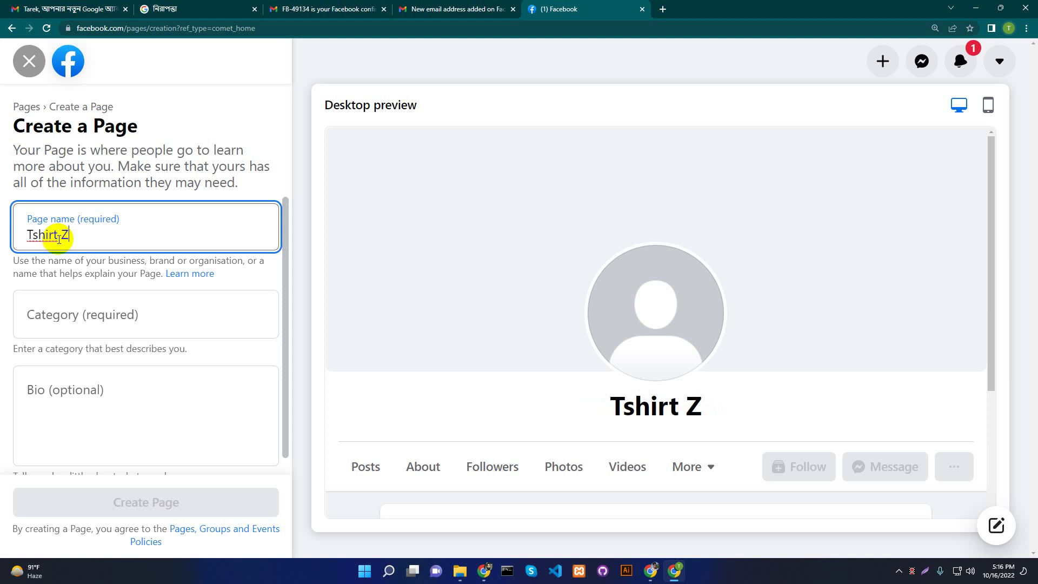
{"action": "type", "text": "one"}
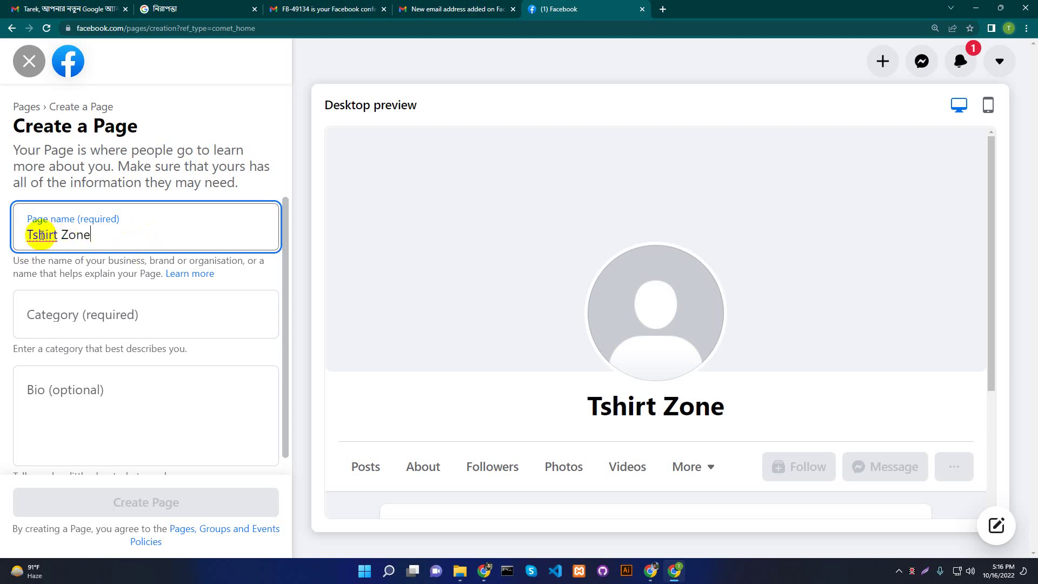
{"action": "left_click", "coordinate": [38, 234]}
{"action": "key", "text": "BackSpace"}
{"action": "type", "text": "-"}
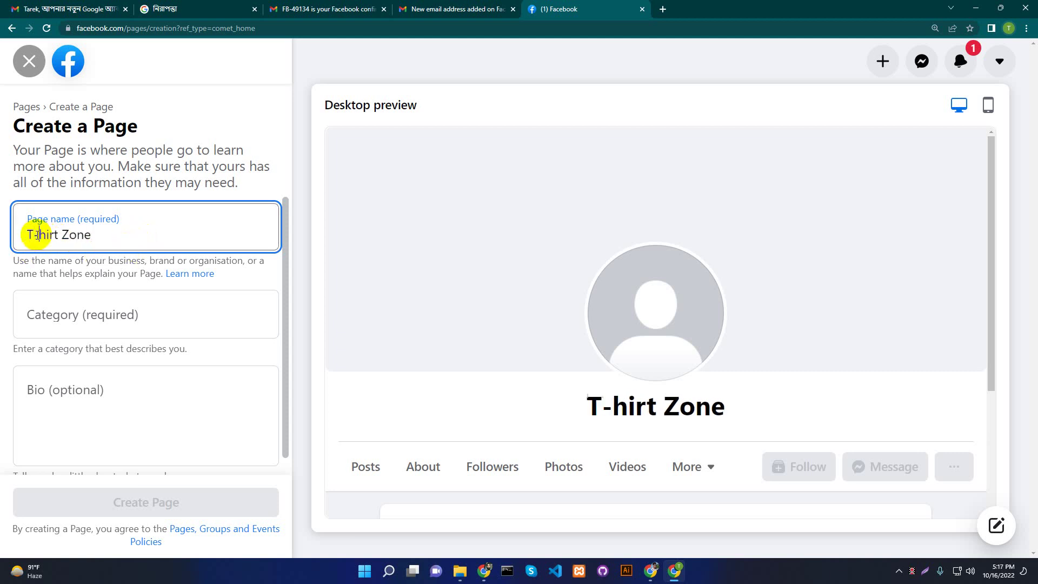
{"action": "type", "text": "S"}
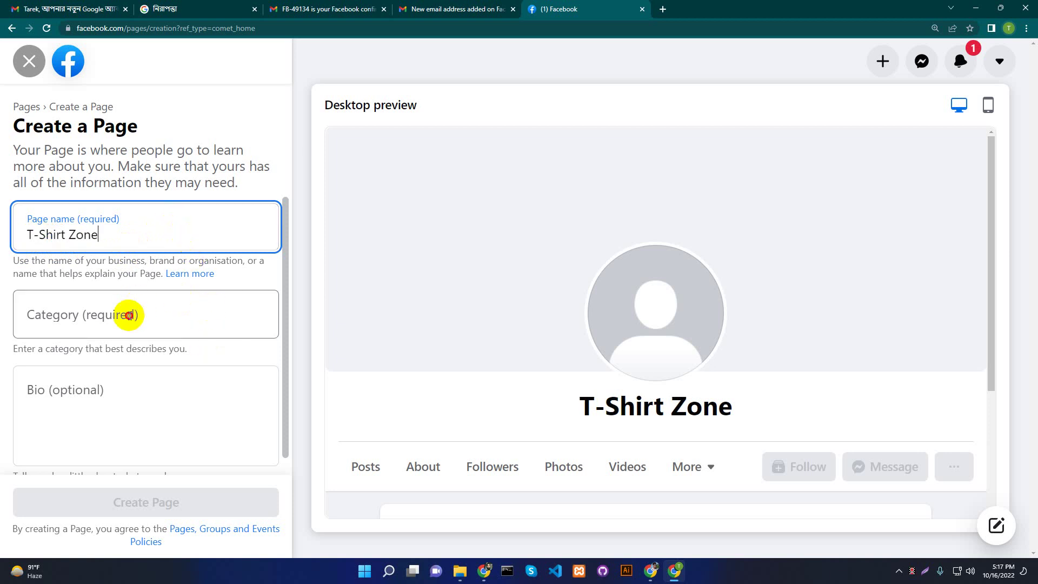
Search 'Clot' and set the Page category to Clothing (brand)
{"action": "left_click", "coordinate": [130, 313]}
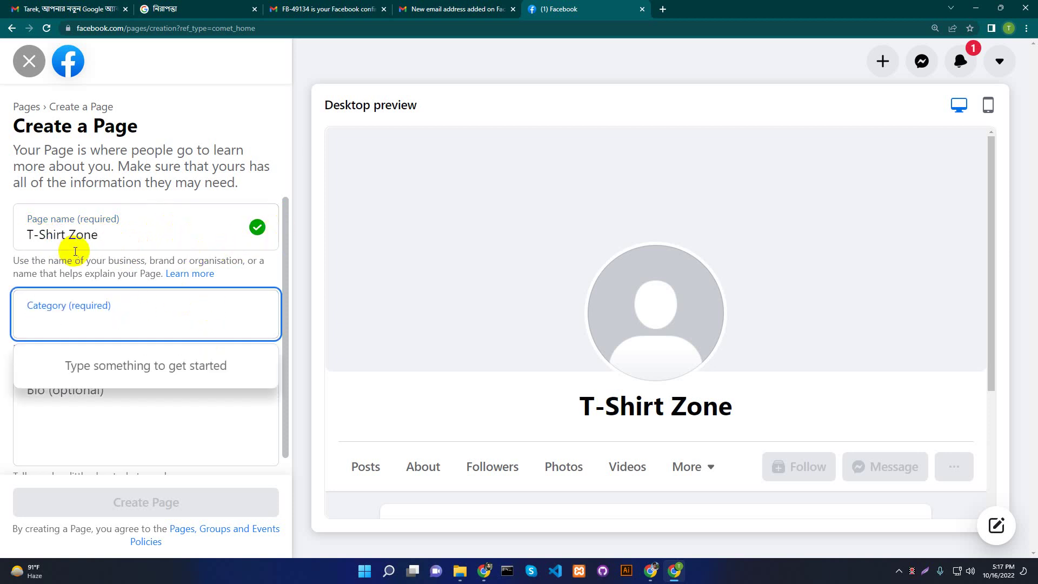
{"action": "left_click_drag", "start_coordinate": [98, 238], "coordinate": [5, 246]}
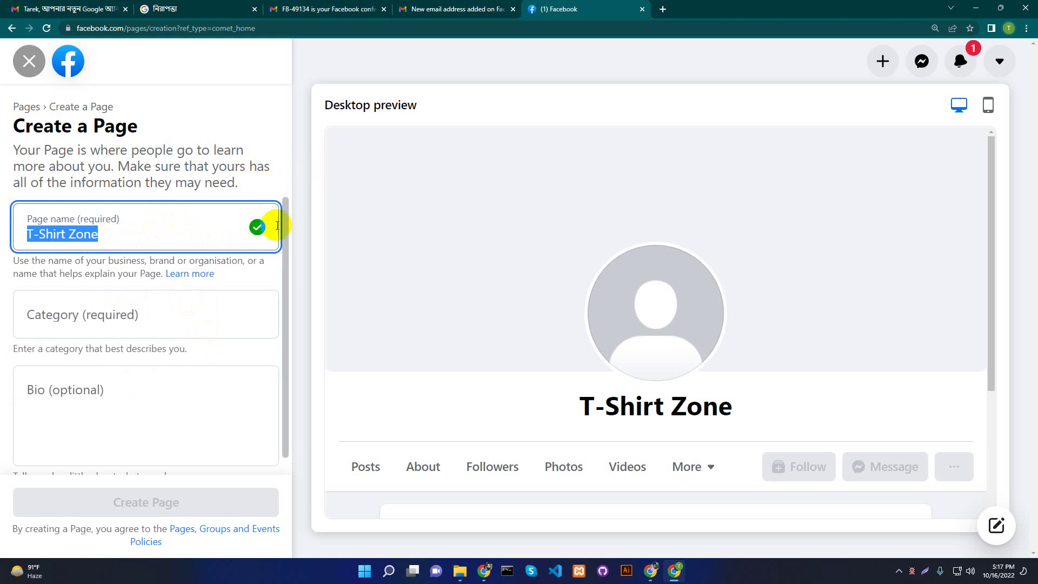
{"action": "left_click", "coordinate": [127, 308]}
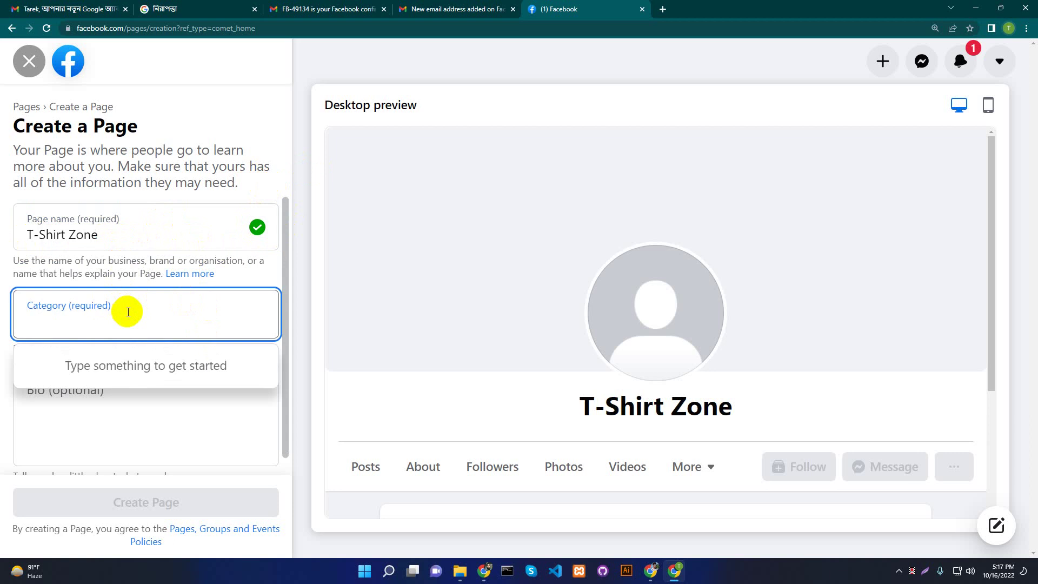
{"action": "type", "text": "Clot"}
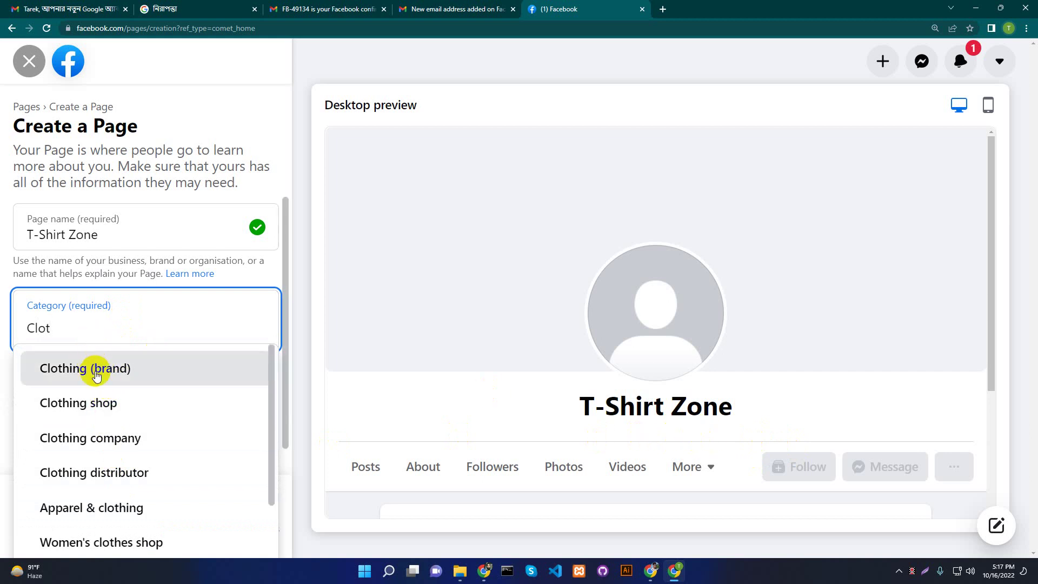
{"action": "left_click", "coordinate": [97, 373]}
{"action": "left_click", "coordinate": [115, 415]}
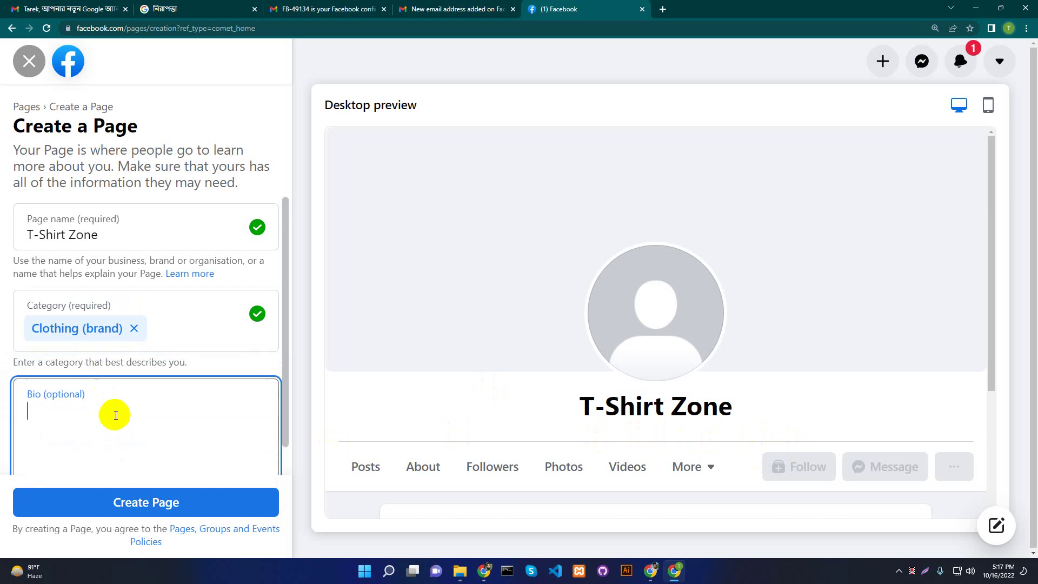
{"action": "scroll", "coordinate": [104, 395], "scroll_direction": "down", "scroll_amount": 1}
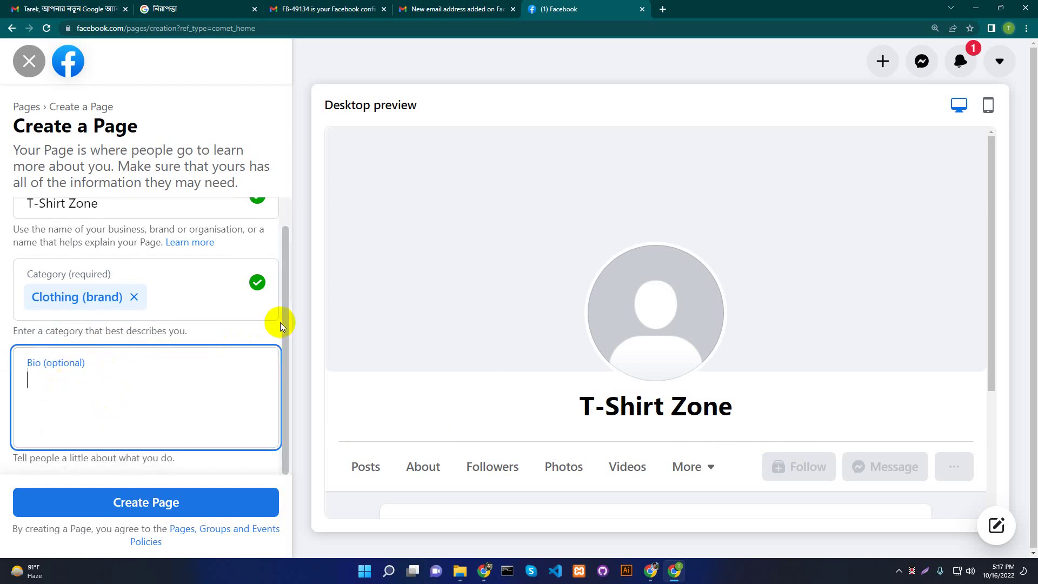
{"action": "key", "text": "ctrl+minus"}
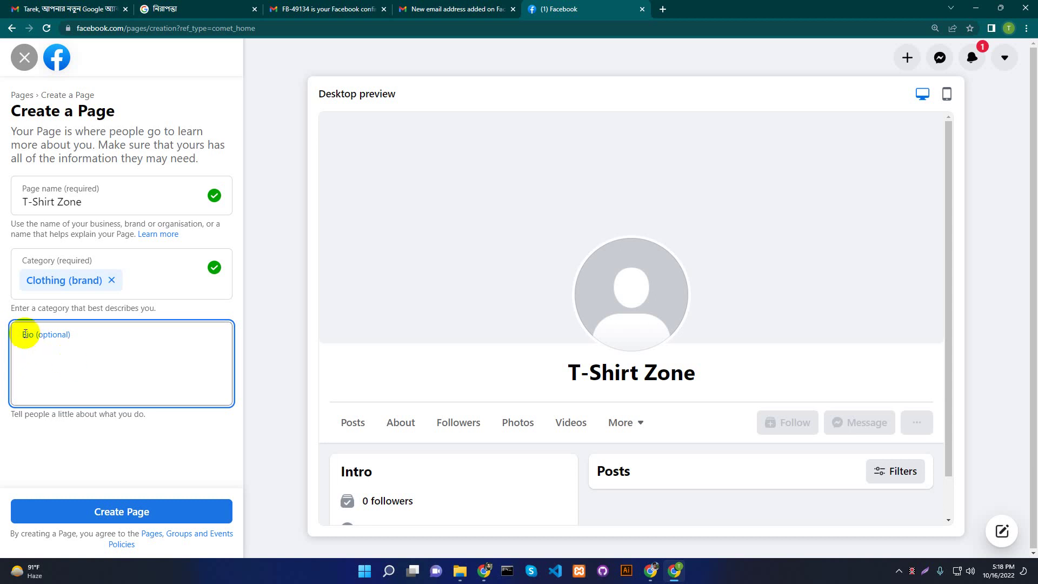
Add Clothing company and Apparel & clothing as extra Page categories
{"action": "left_click", "coordinate": [109, 351]}
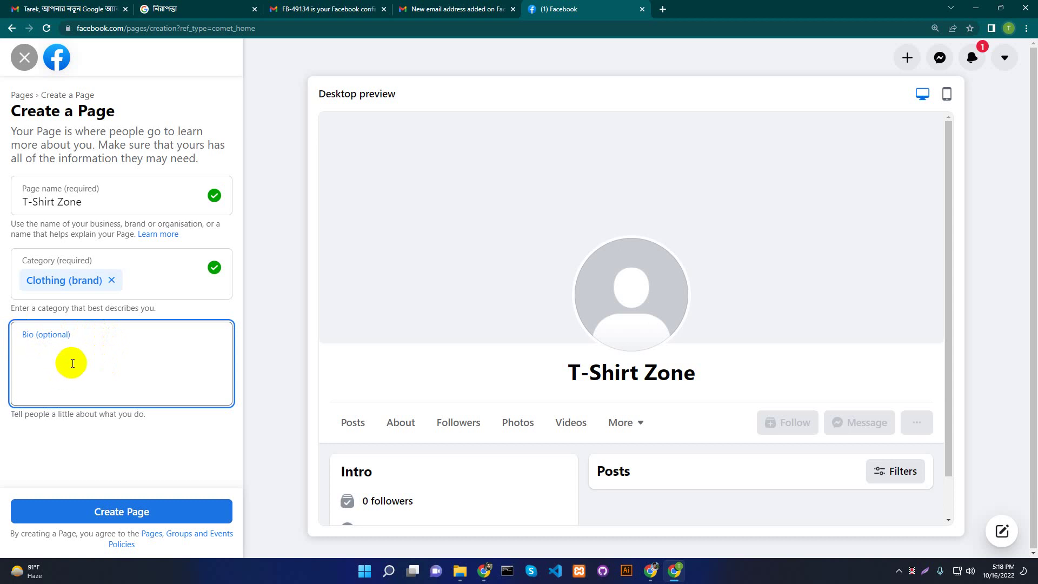
{"action": "left_click", "coordinate": [141, 278]}
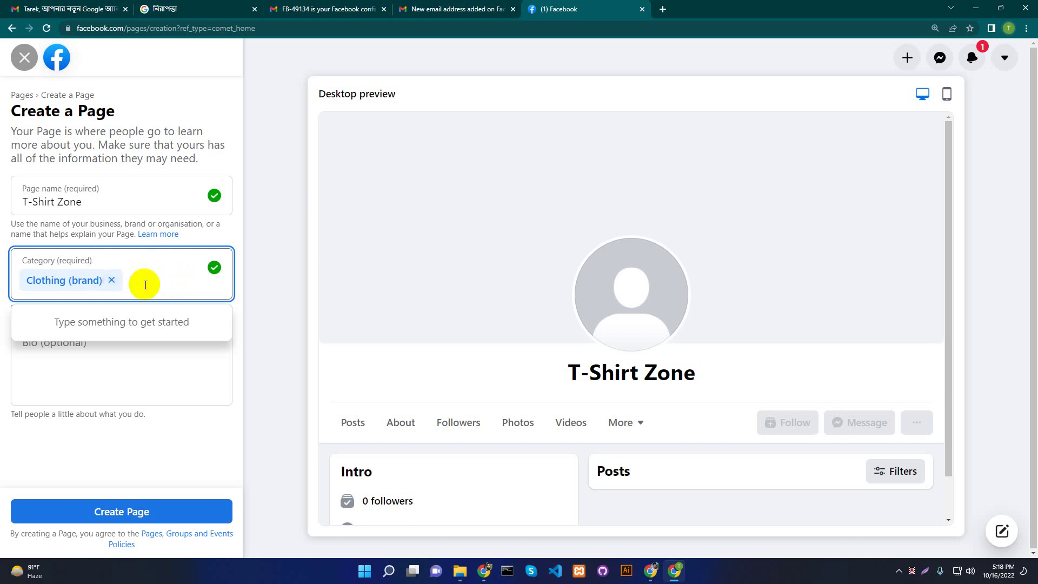
{"action": "type", "text": "Clo"}
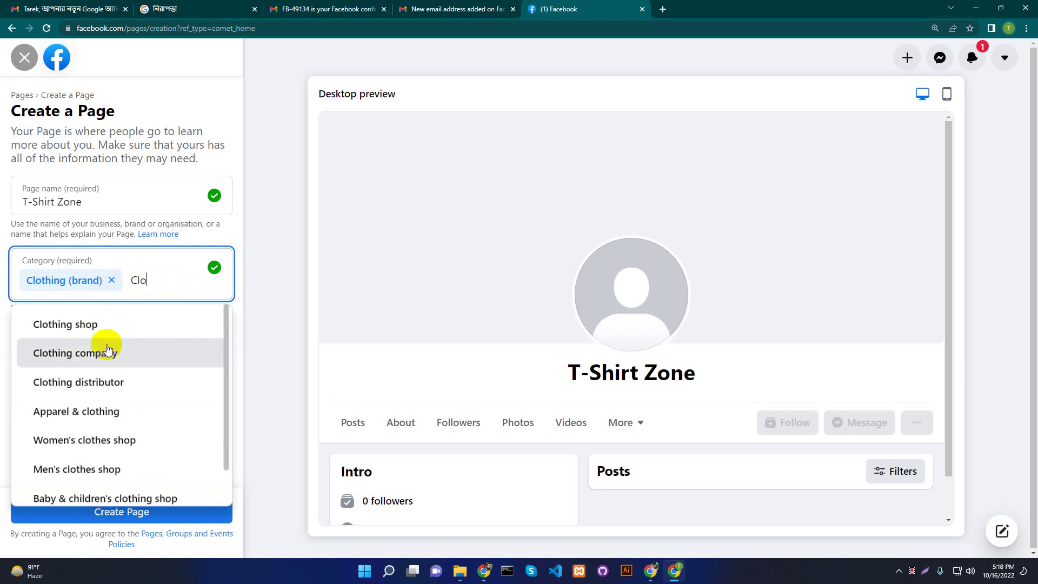
{"action": "left_click", "coordinate": [105, 352]}
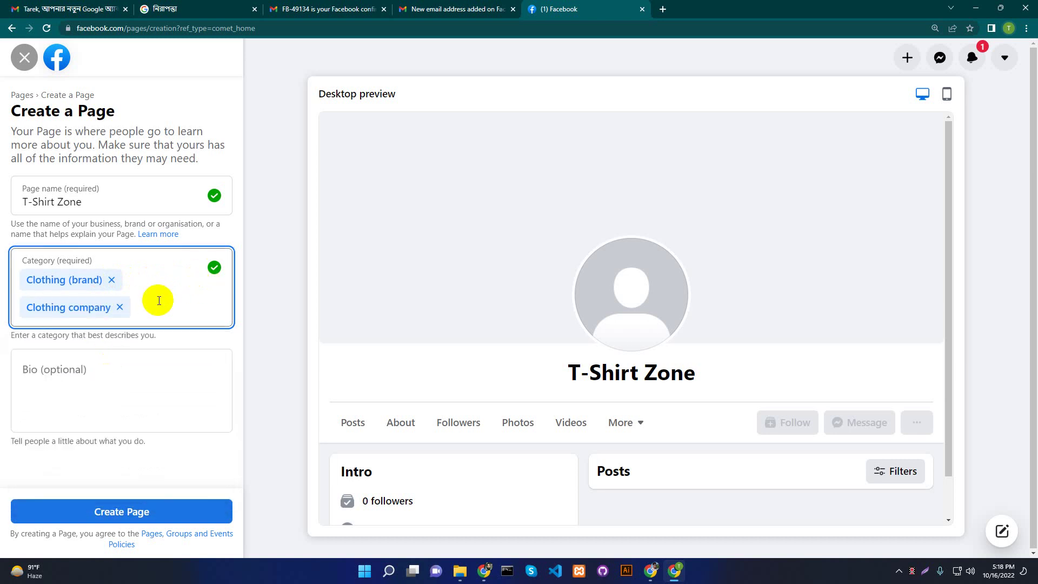
{"action": "type", "text": "Cl"}
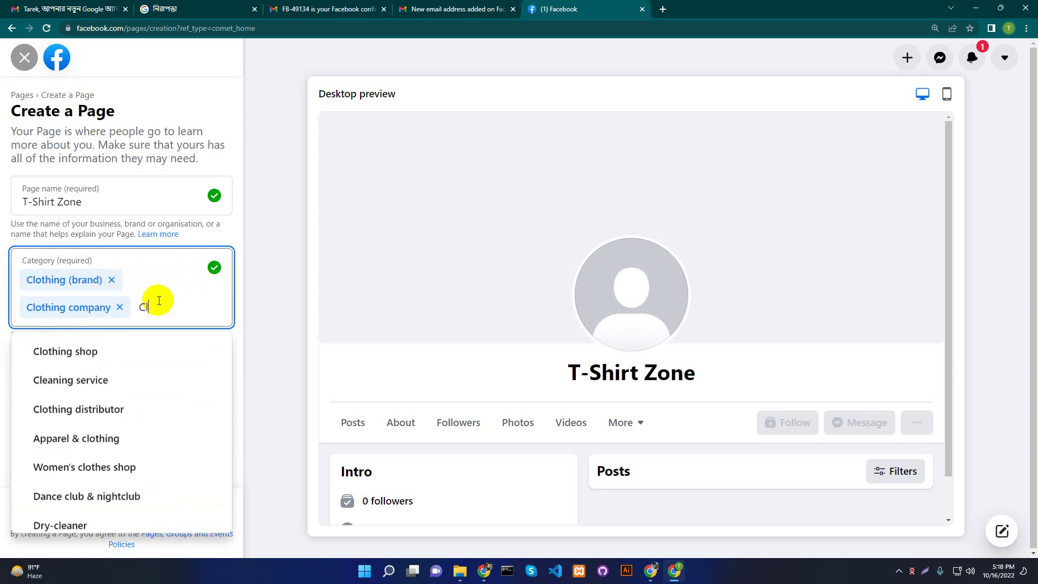
{"action": "left_click", "coordinate": [151, 438]}
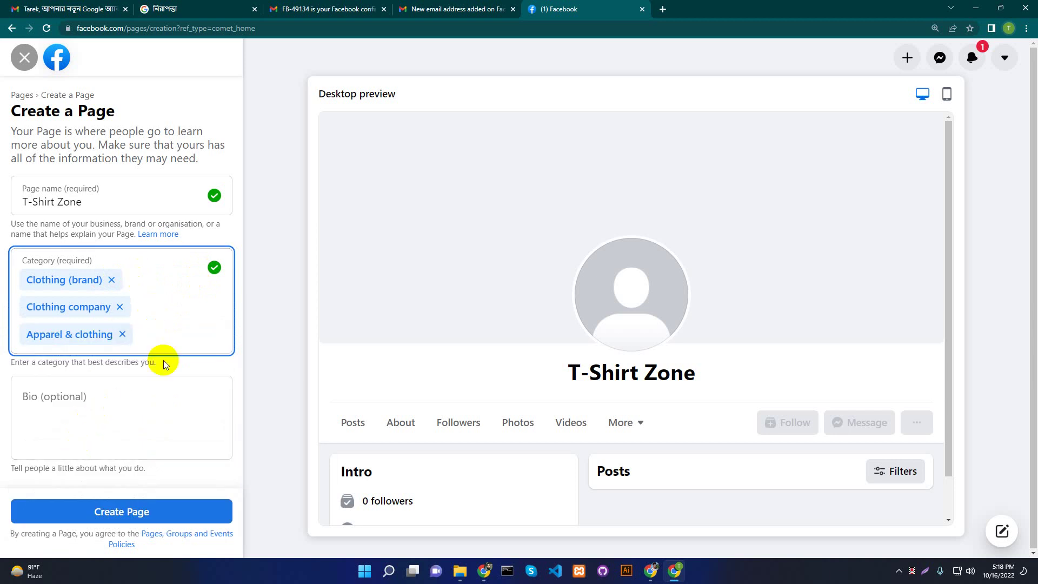
{"action": "left_click", "coordinate": [93, 436]}
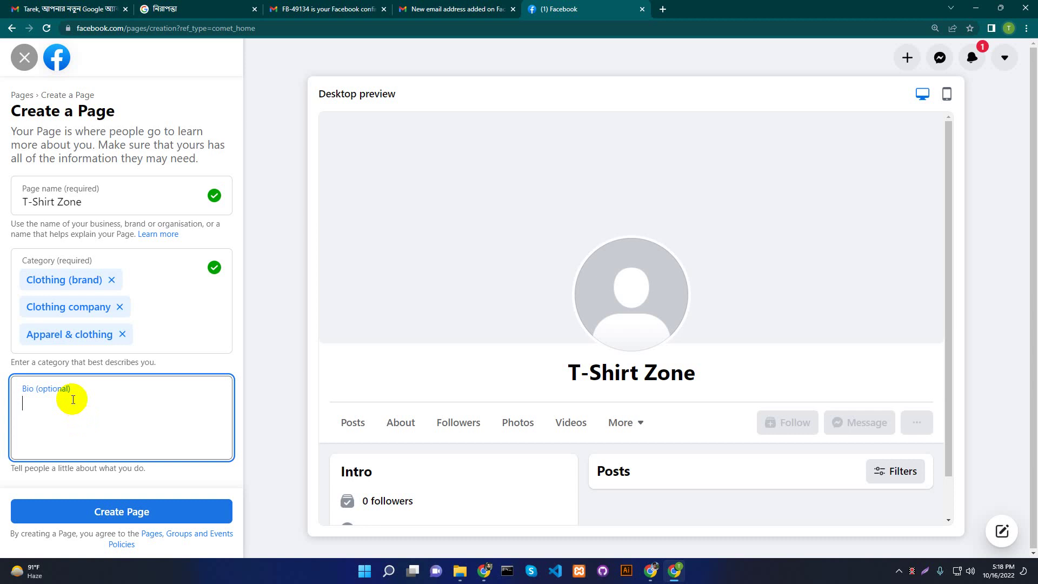
Type 'We are a renowned company in Bangladesh.' into the Bio field, correcting typos
{"action": "type", "text": "We "}
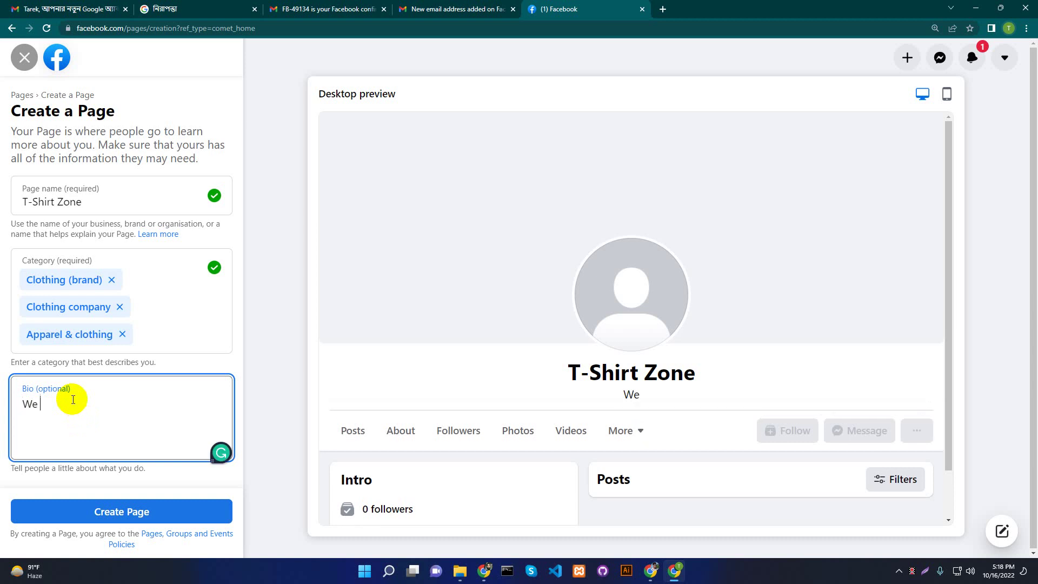
{"action": "type", "text": "are an"}
{"action": "key", "text": "BackSpace"}
{"action": "type", "text": "a"}
{"action": "key", "text": "BackSpace"}
{"action": "key", "text": "BackSpace"}
{"action": "type", "text": "renown"}
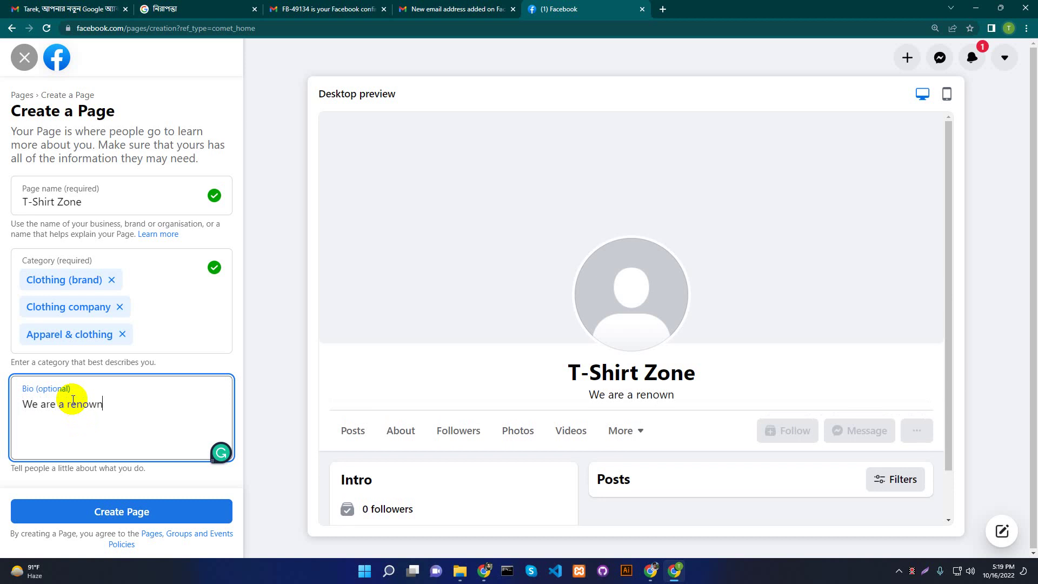
{"action": "type", "text": "ed co"}
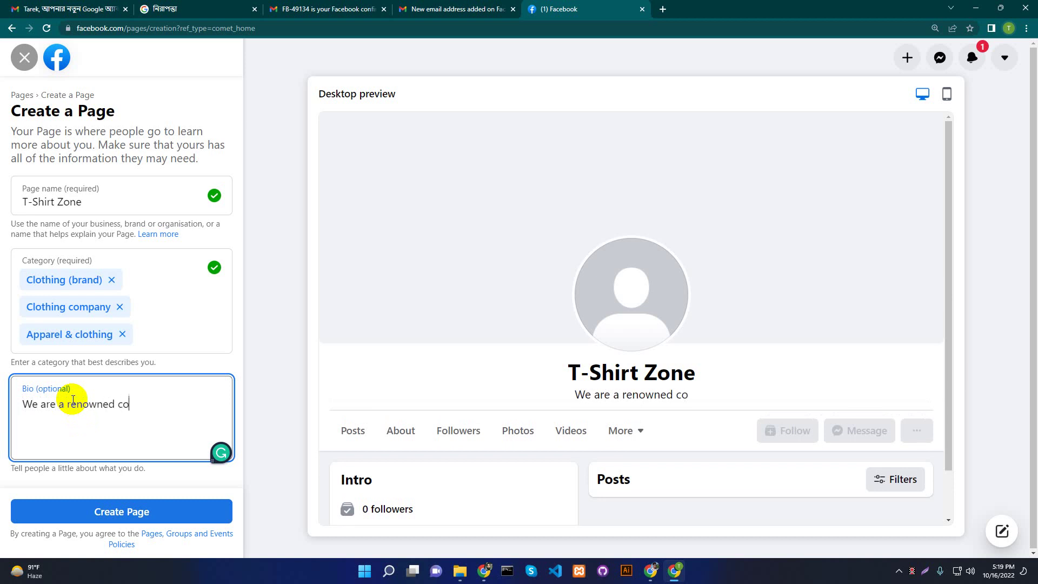
{"action": "type", "text": "mpany"}
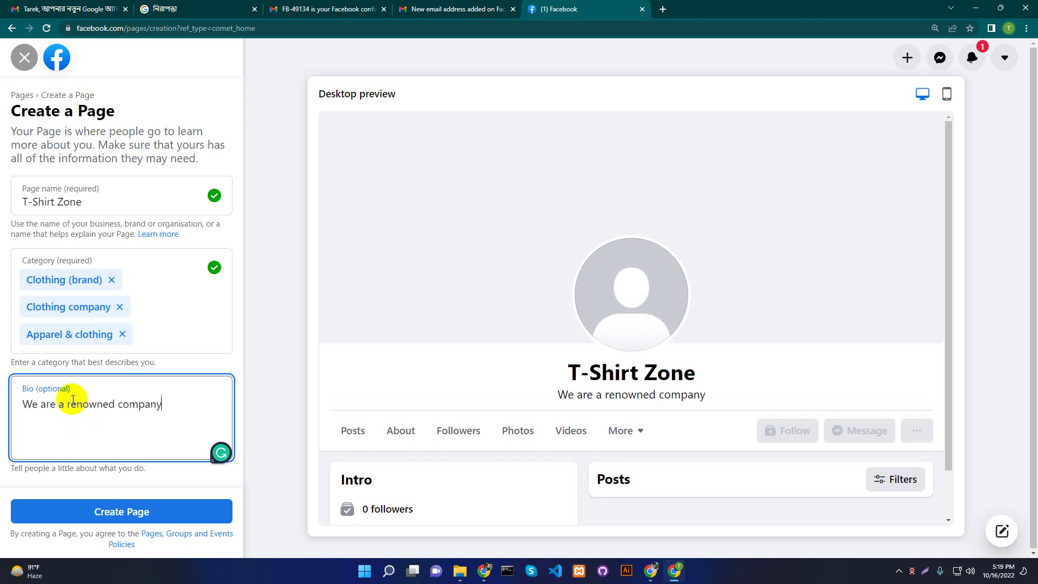
{"action": "type", "text": " in Bana"}
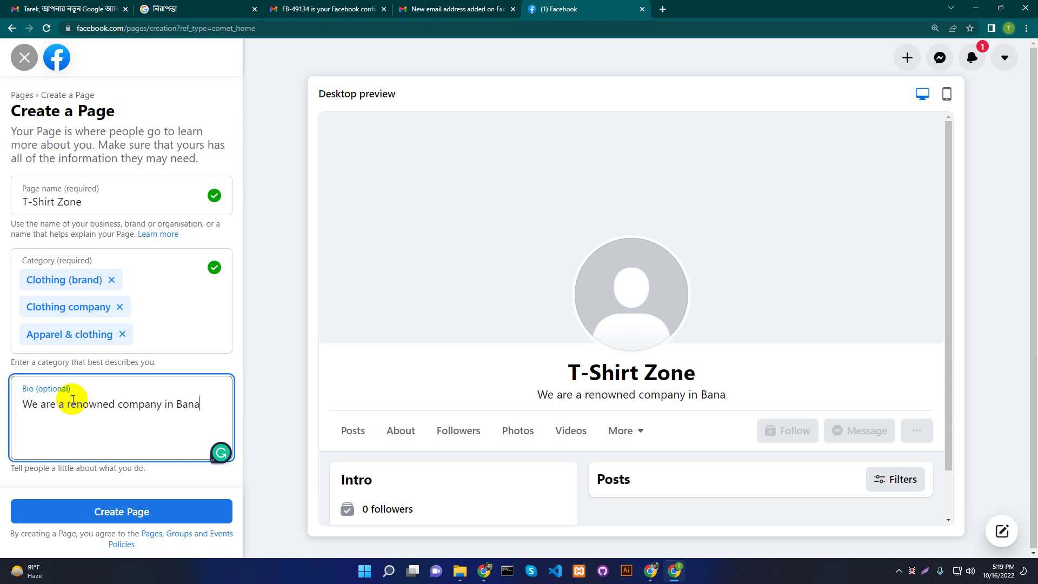
{"action": "key", "text": "BackSpace"}
{"action": "type", "text": "h"}
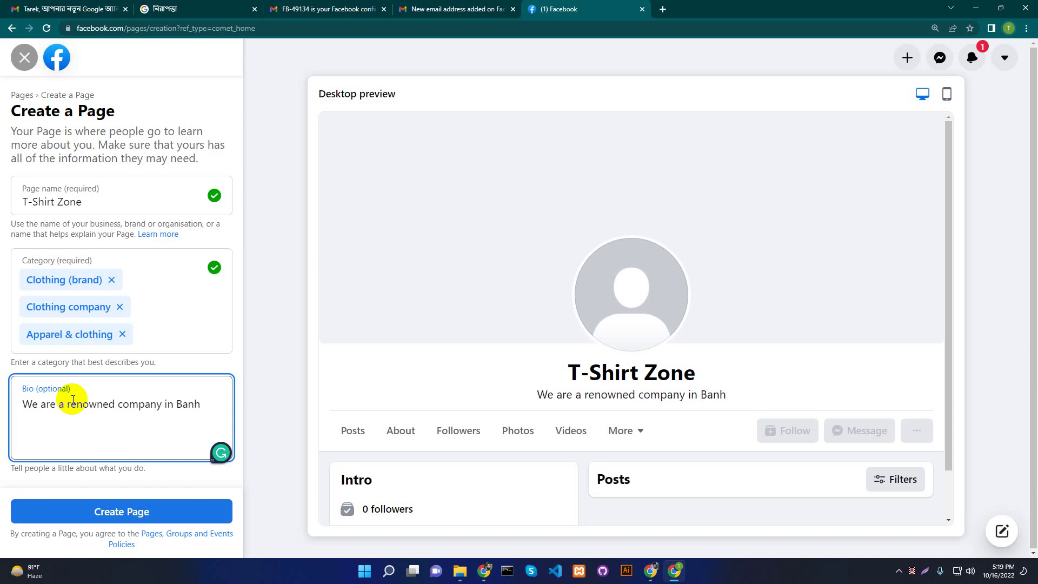
{"action": "key", "text": "BackSpace"}
Add 'We always try to make sure the best quality.', accepting Grammarly's removal of 'are'
{"action": "type", "text": "glad"}
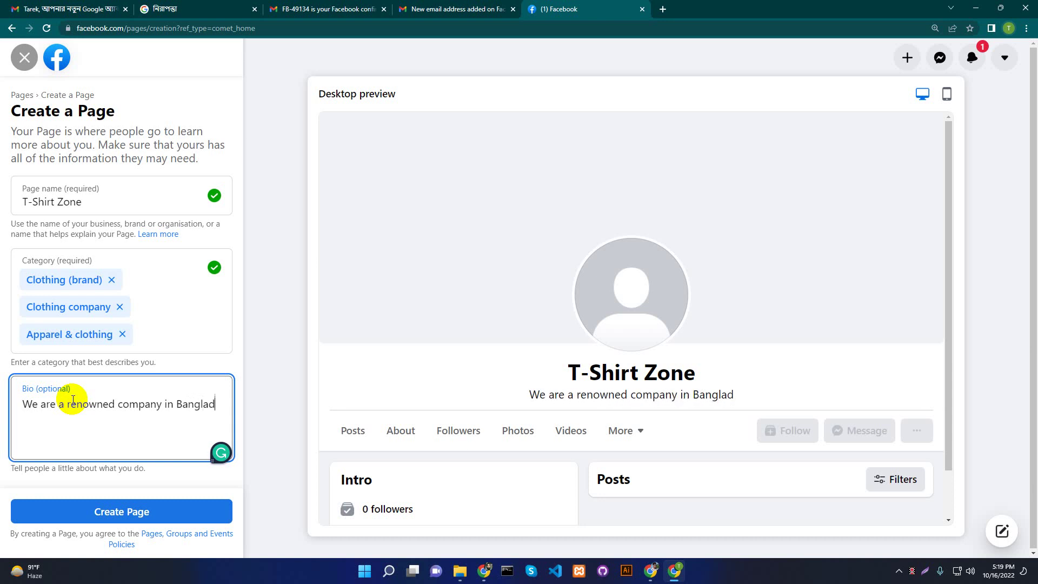
{"action": "type", "text": "esj"}
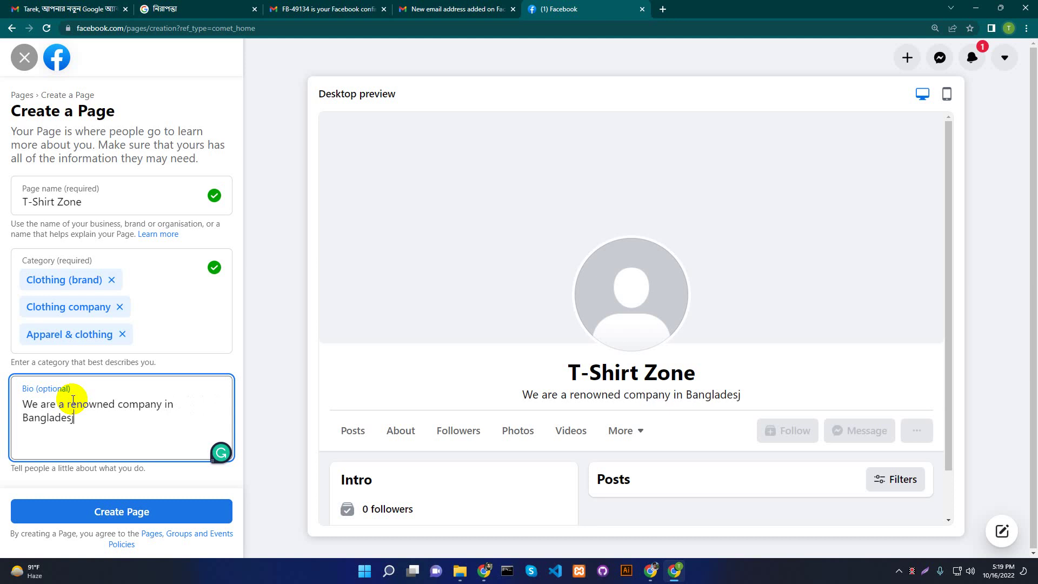
{"action": "key", "text": "BackSpace"}
{"action": "type", "text": "h."}
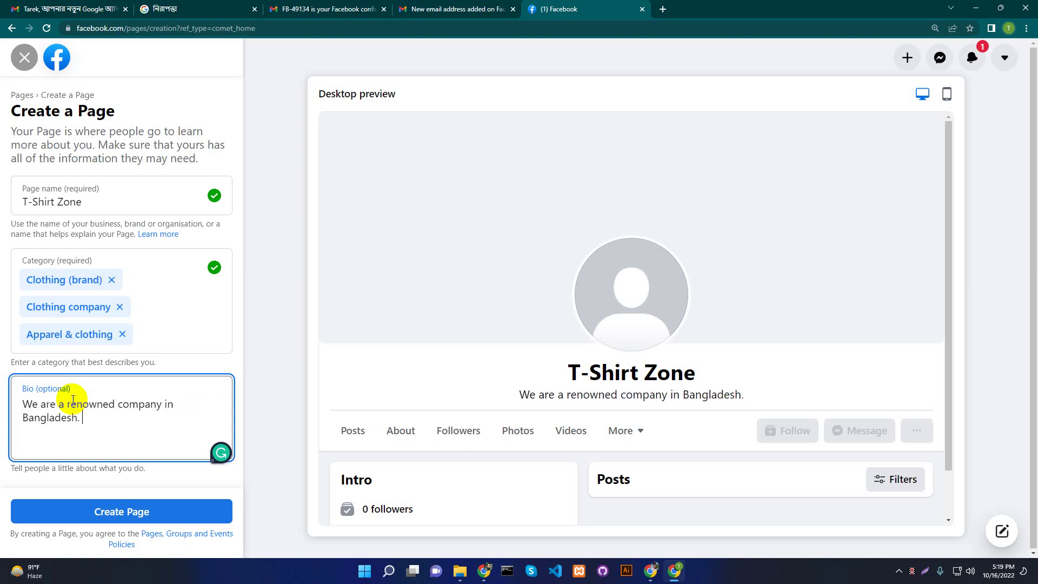
{"action": "type", "text": " We "}
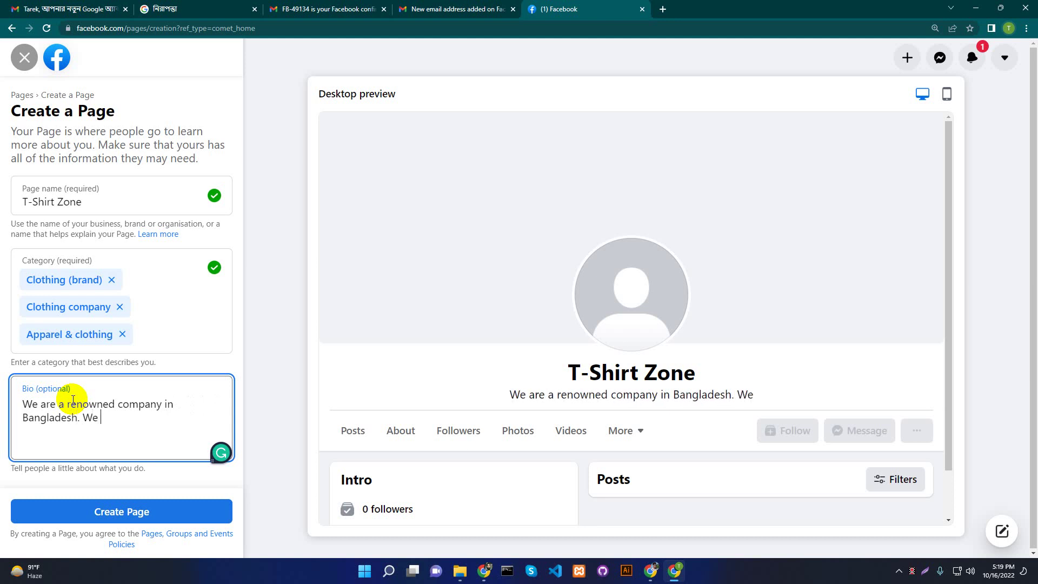
{"action": "type", "text": "are "}
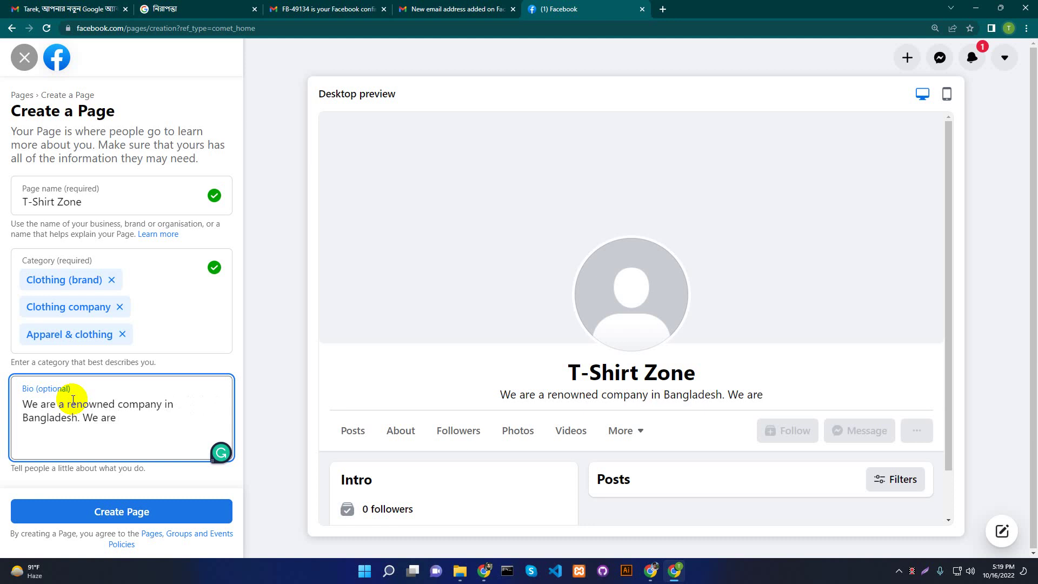
{"action": "type", "text": "al"}
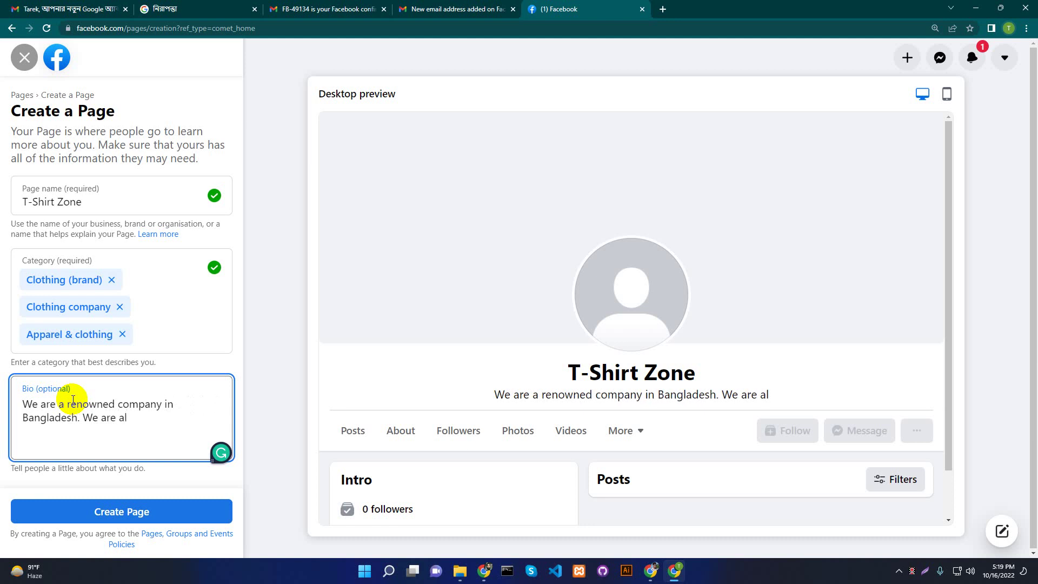
{"action": "type", "text": "ways"}
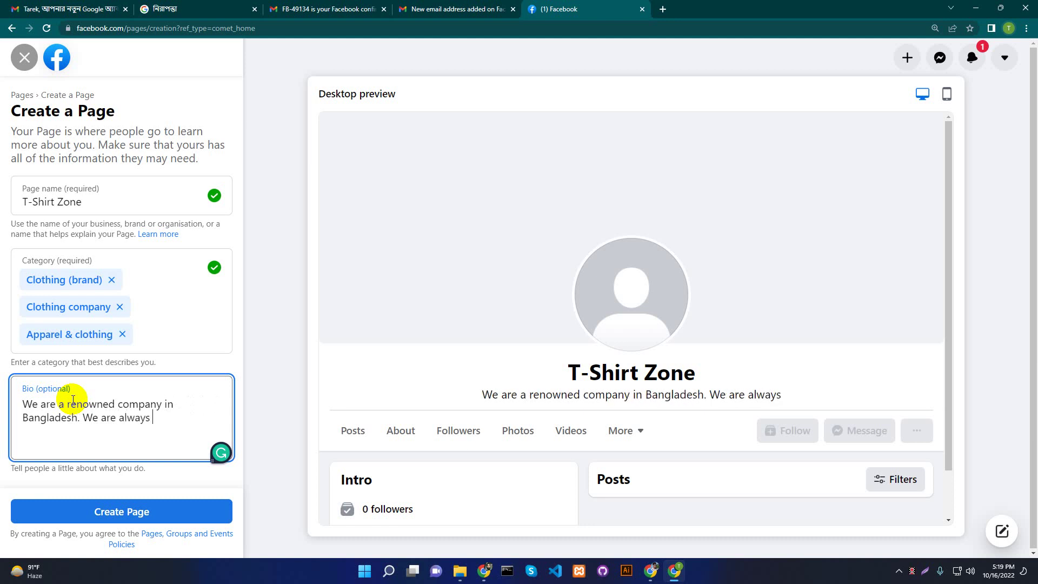
{"action": "type", "text": " tr"}
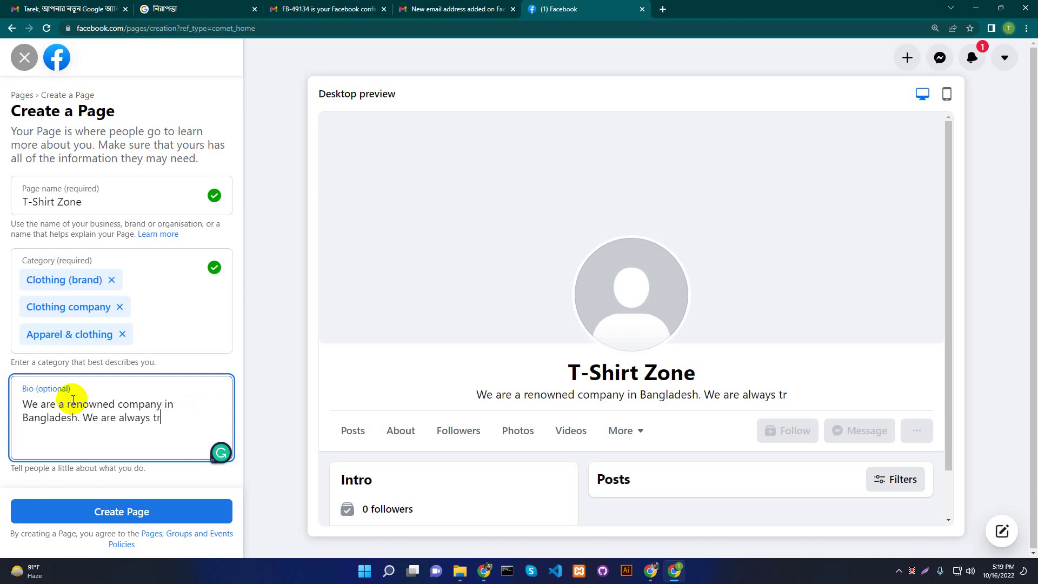
{"action": "type", "text": "y to"}
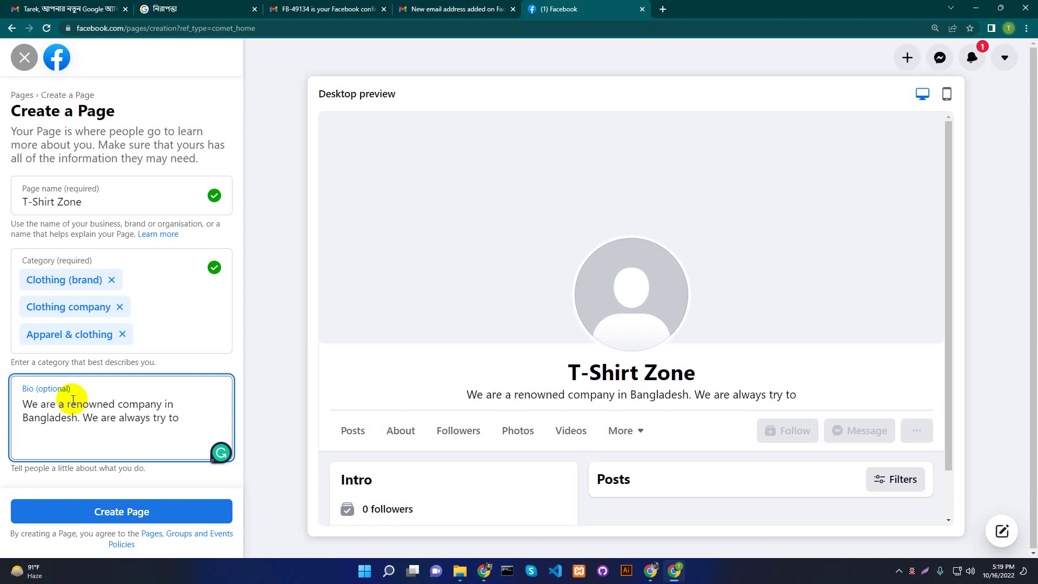
{"action": "type", "text": " make su"}
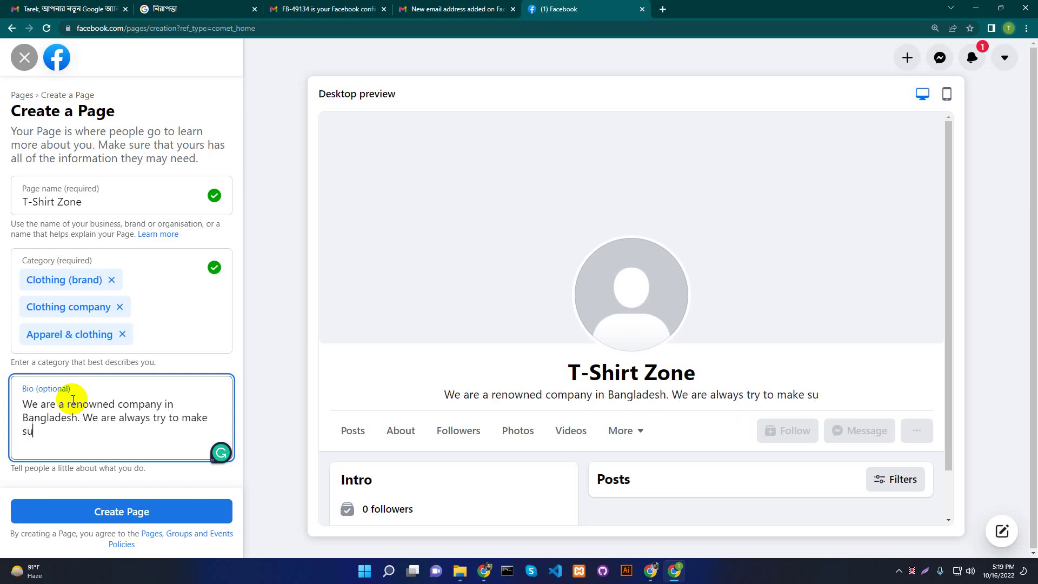
{"action": "type", "text": "re tj"}
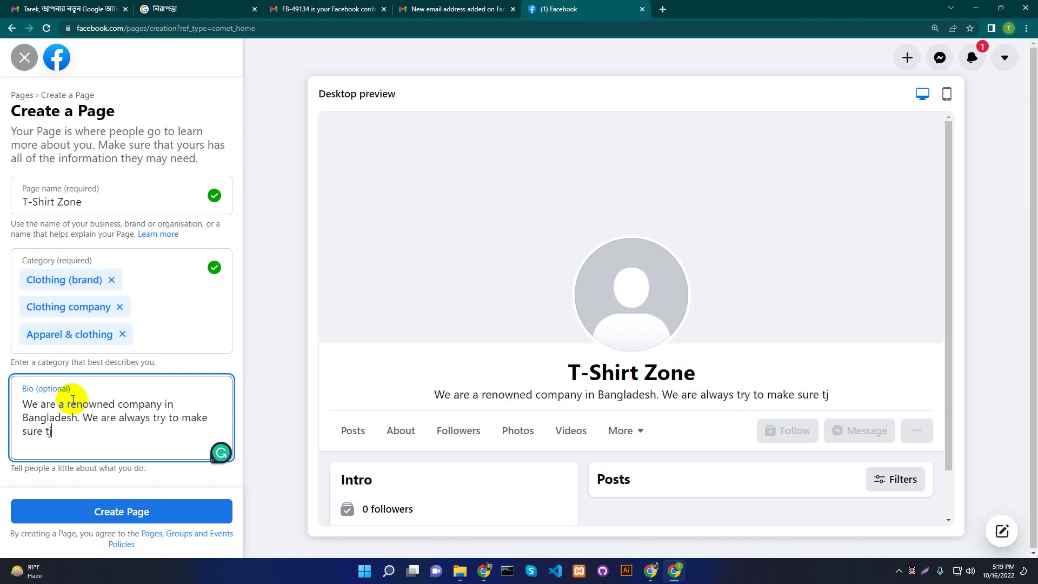
{"action": "type", "text": "e"}
{"action": "key", "text": "BackSpace"}
{"action": "key", "text": "BackSpace"}
{"action": "type", "text": "he "}
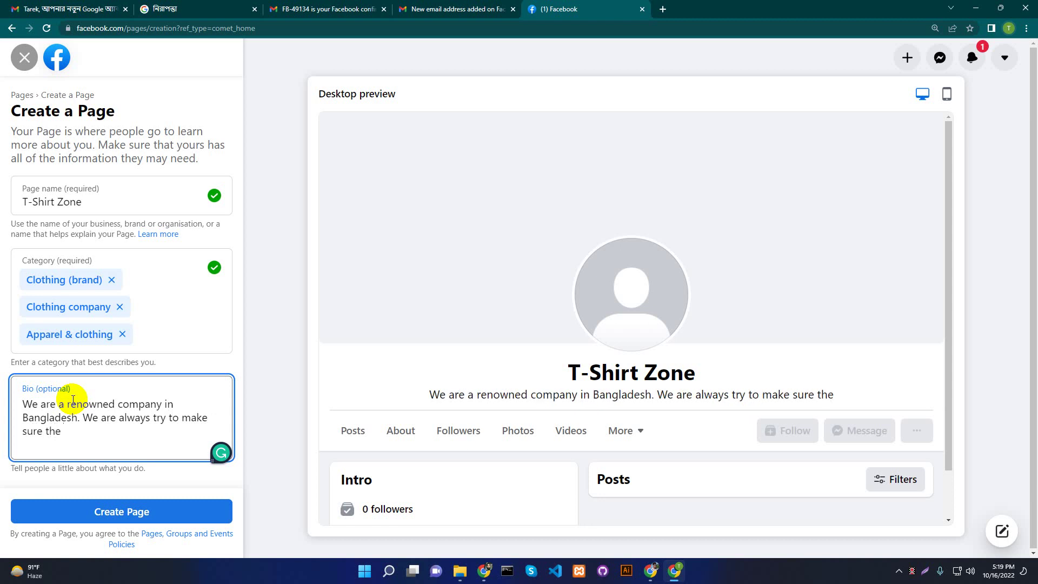
{"action": "type", "text": "best"}
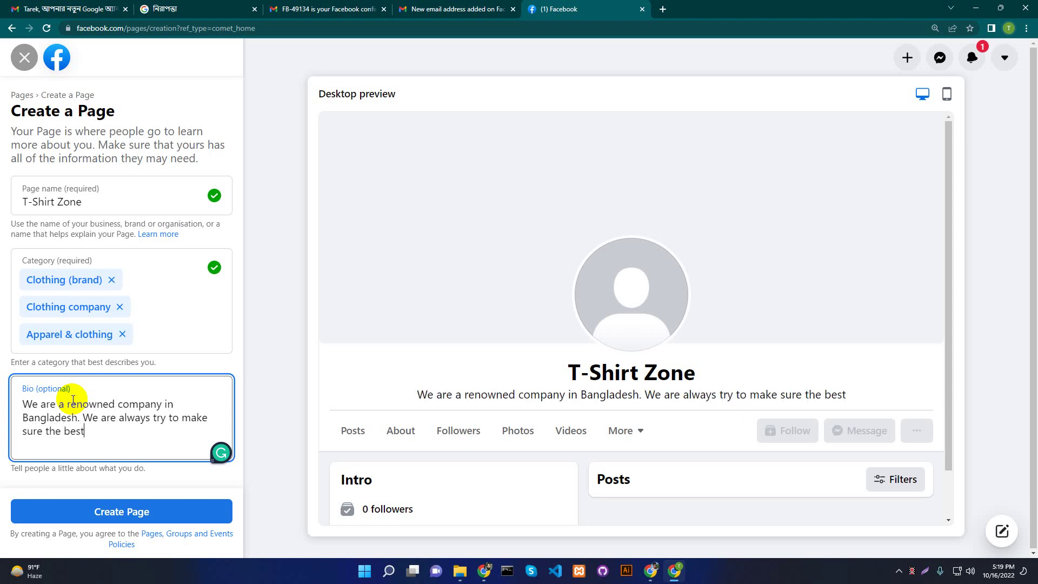
{"action": "type", "text": " qualut"}
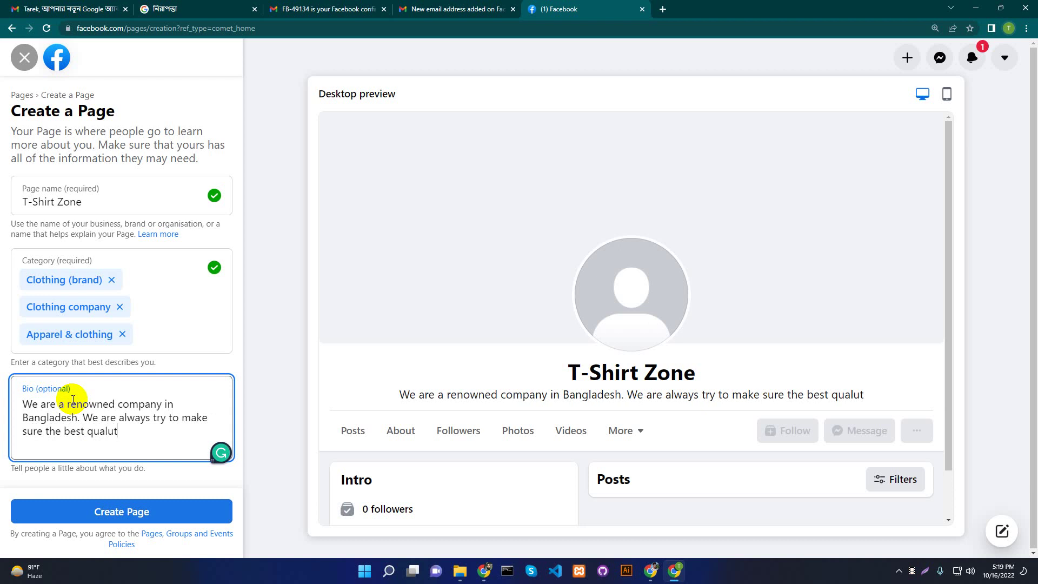
{"action": "key", "text": "BackSpace"}
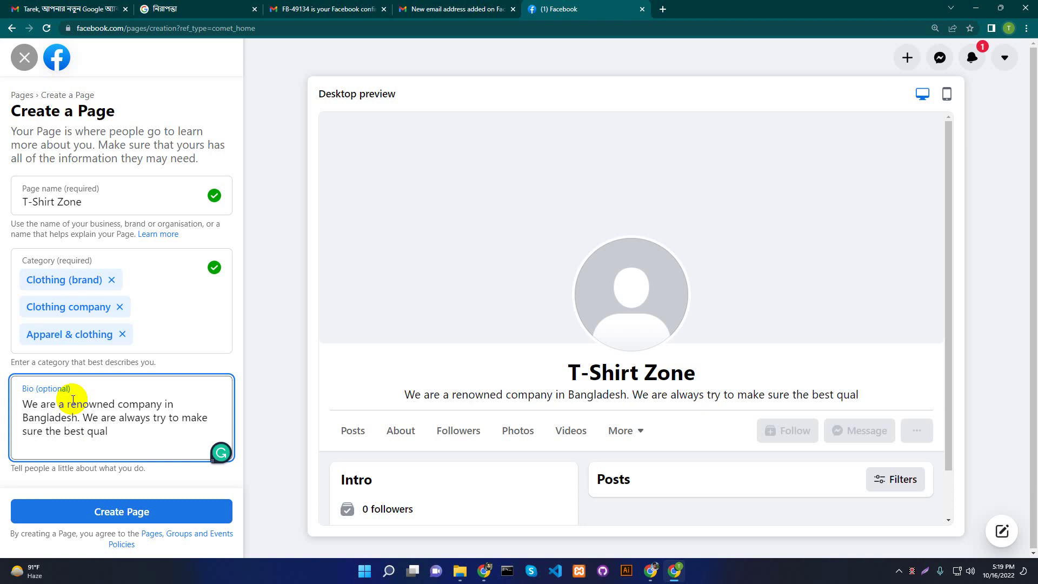
{"action": "type", "text": "ity."}
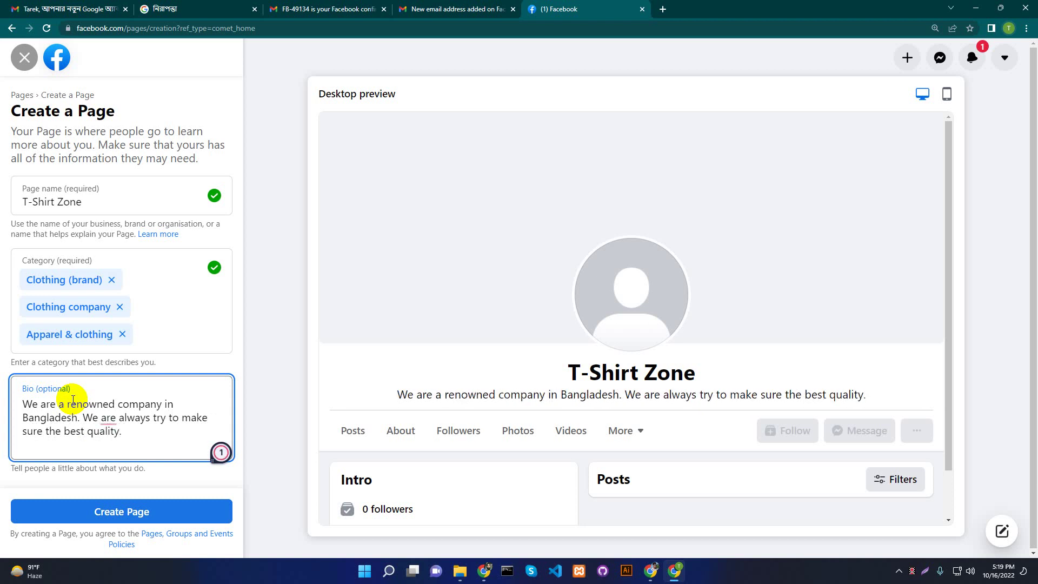
{"action": "mouse_move", "coordinate": [109, 421]}
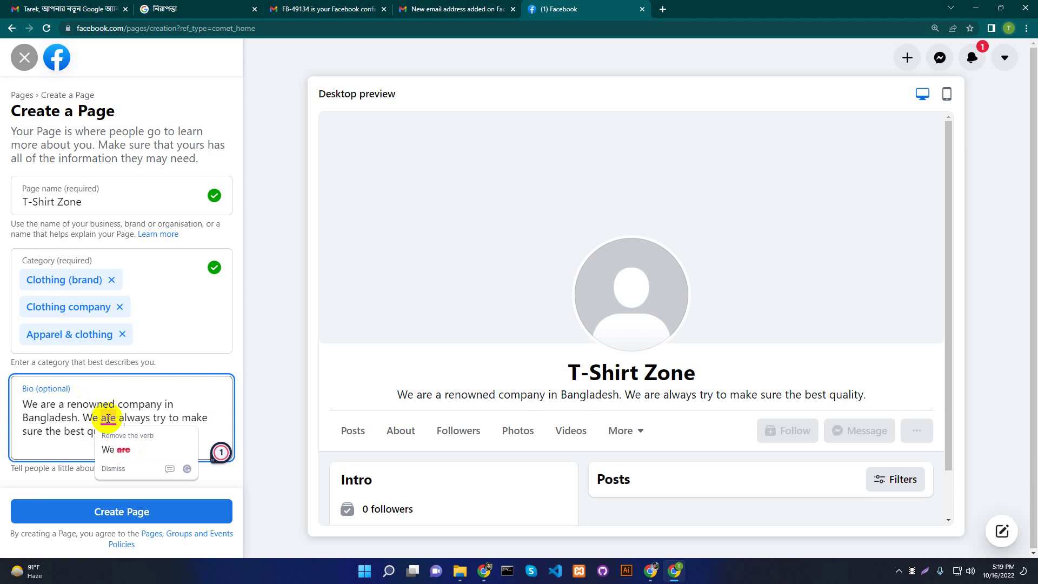
{"action": "left_click", "coordinate": [127, 443]}
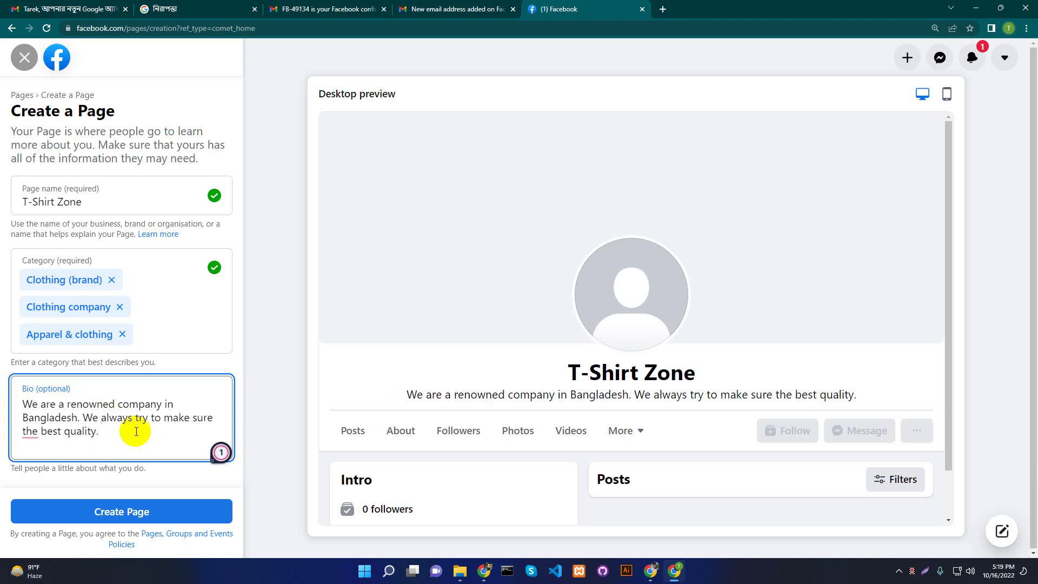
{"action": "mouse_move", "coordinate": [28, 433]}
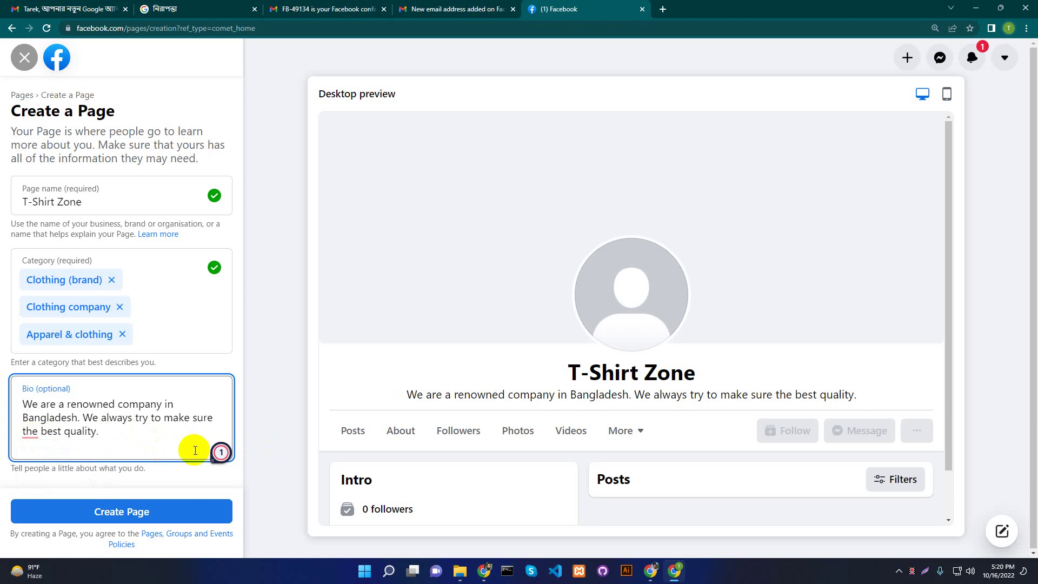
{"action": "left_click", "coordinate": [663, 10]}
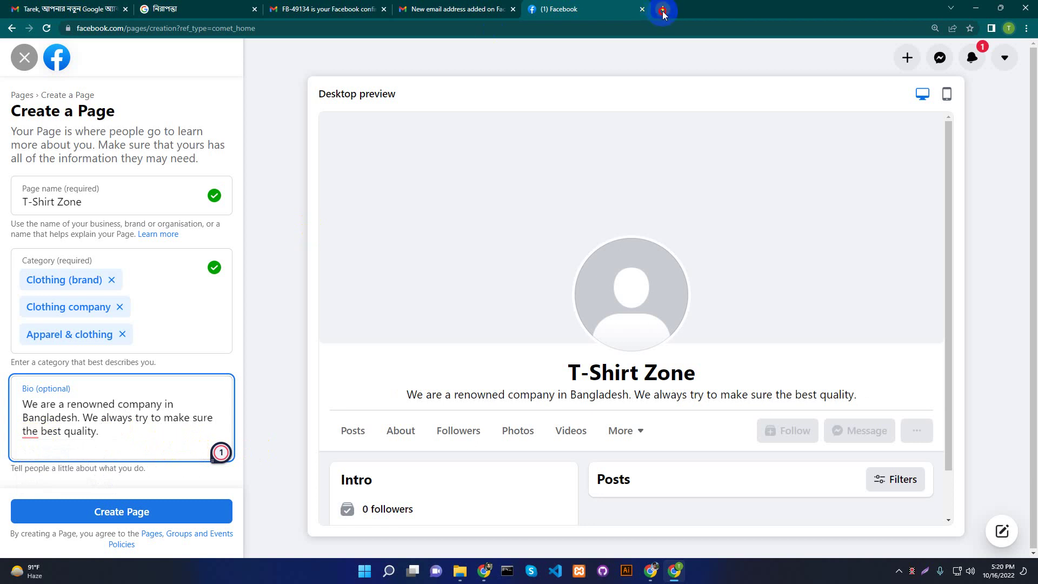
Search Google for grammarly in a new tab, then return to the Facebook form
{"action": "left_click", "coordinate": [412, 29]}
{"action": "type", "text": "gram"}
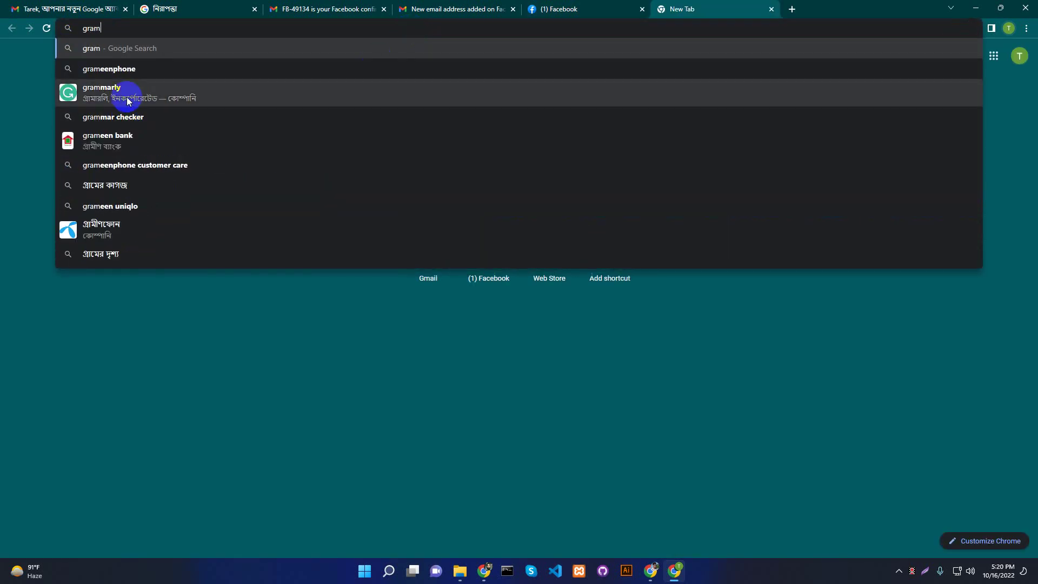
{"action": "left_click", "coordinate": [127, 96]}
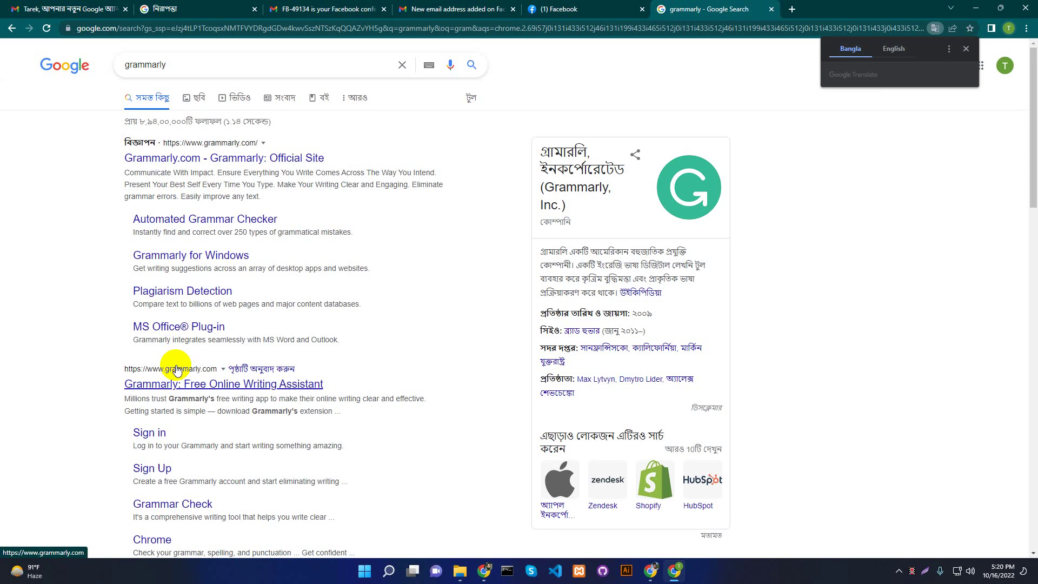
{"action": "left_click", "coordinate": [521, 9]}
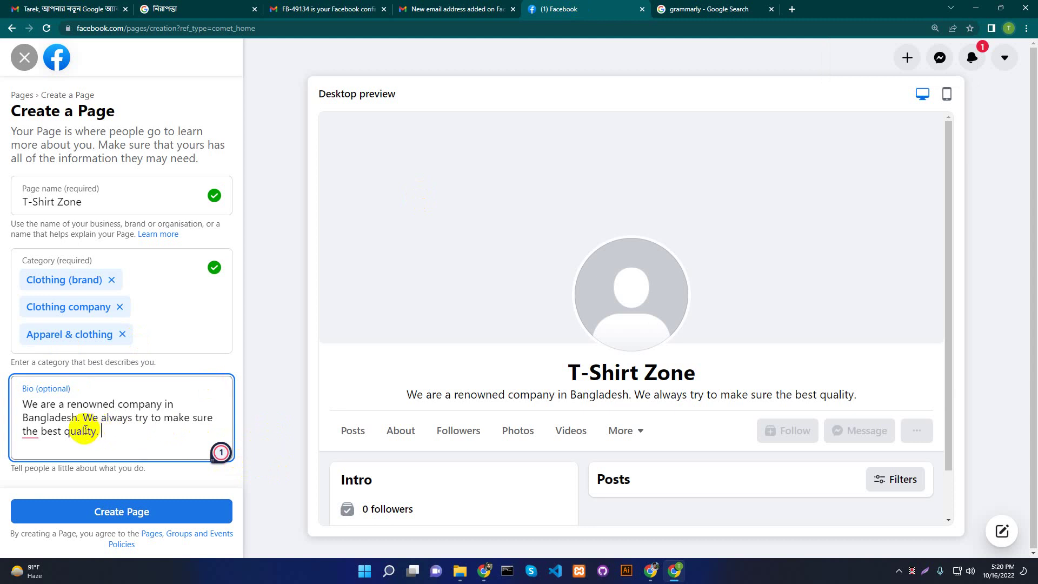
Insert 'of' so the bio reads 'make sure of the best quality', then revisit the grammarly results
{"action": "left_click", "coordinate": [25, 432]}
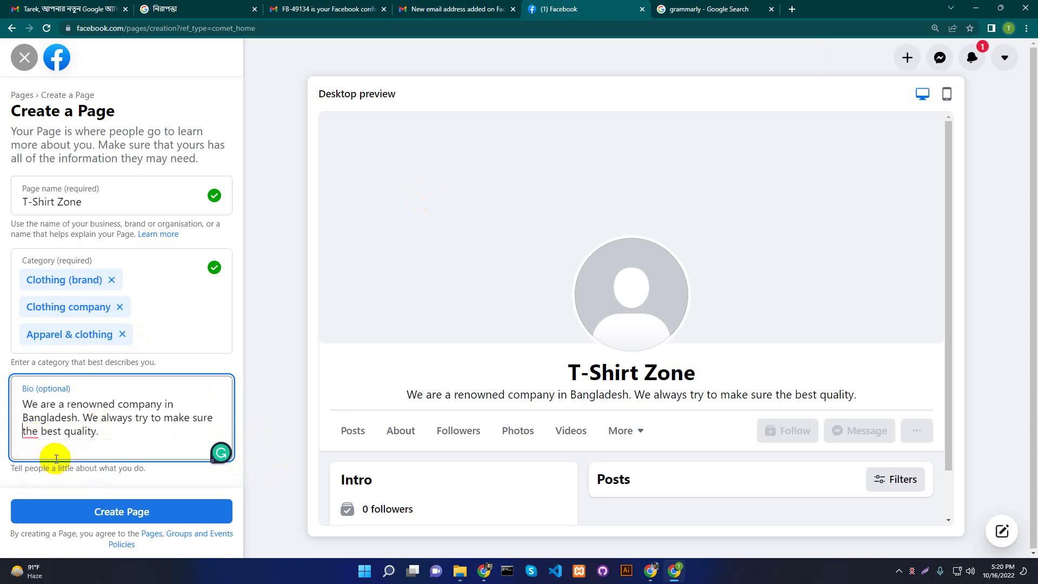
{"action": "type", "text": "of"}
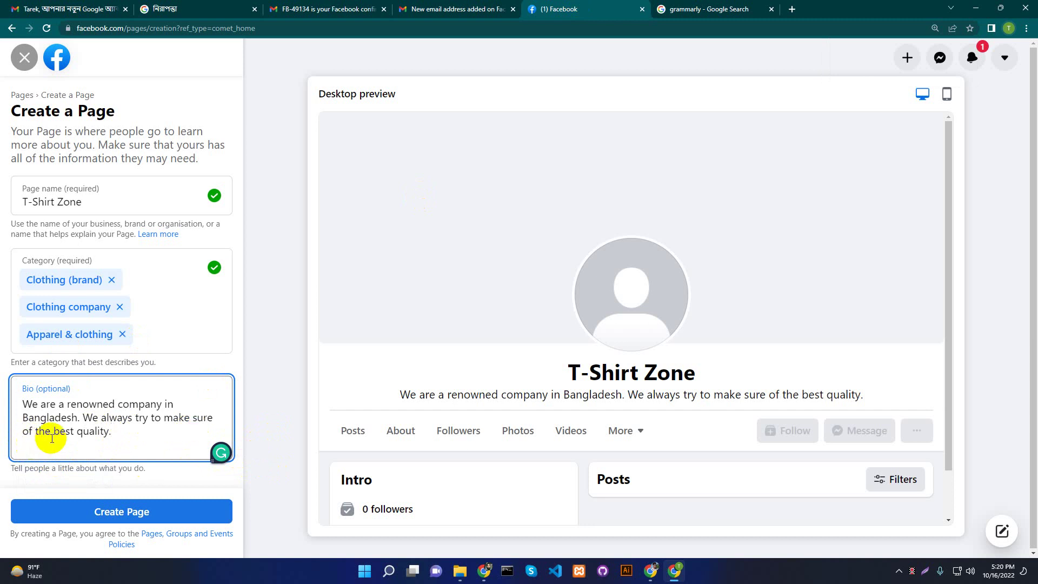
{"action": "left_click", "coordinate": [115, 431]}
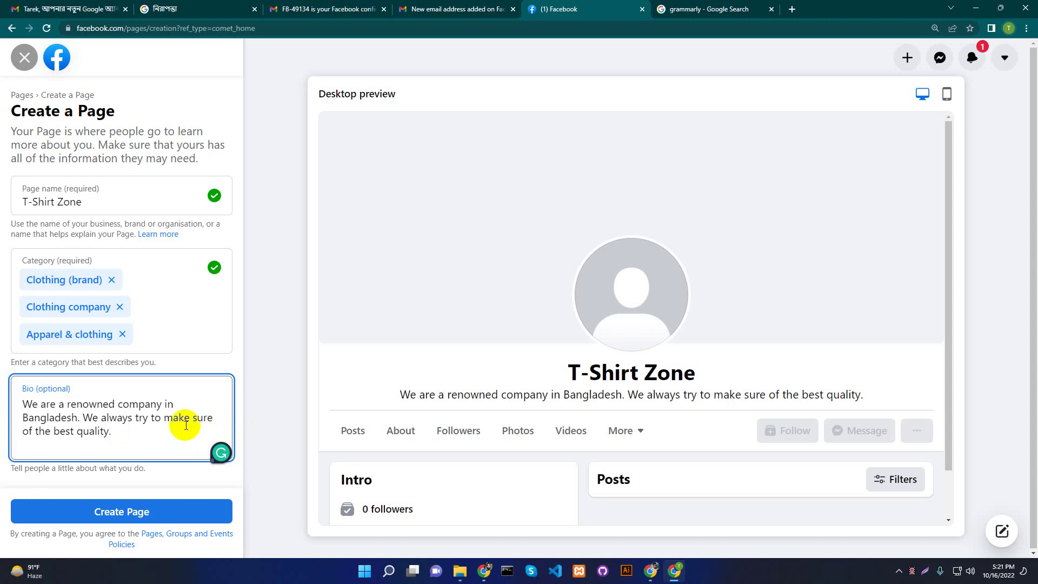
{"action": "left_click", "coordinate": [718, 10]}
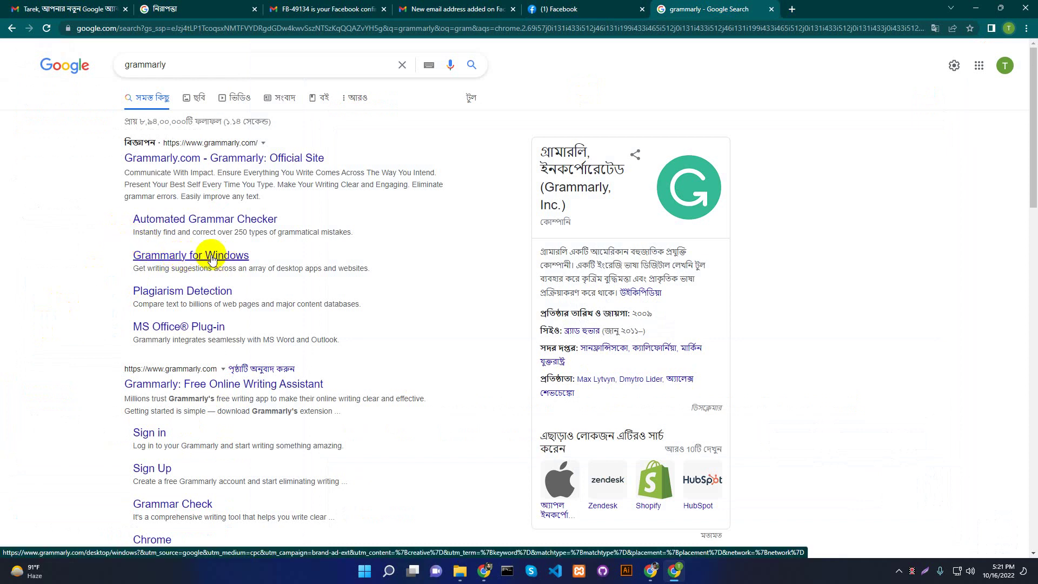
Open the Grammarly for Windows page from the results and return to the Facebook form
{"action": "left_click", "coordinate": [211, 260]}
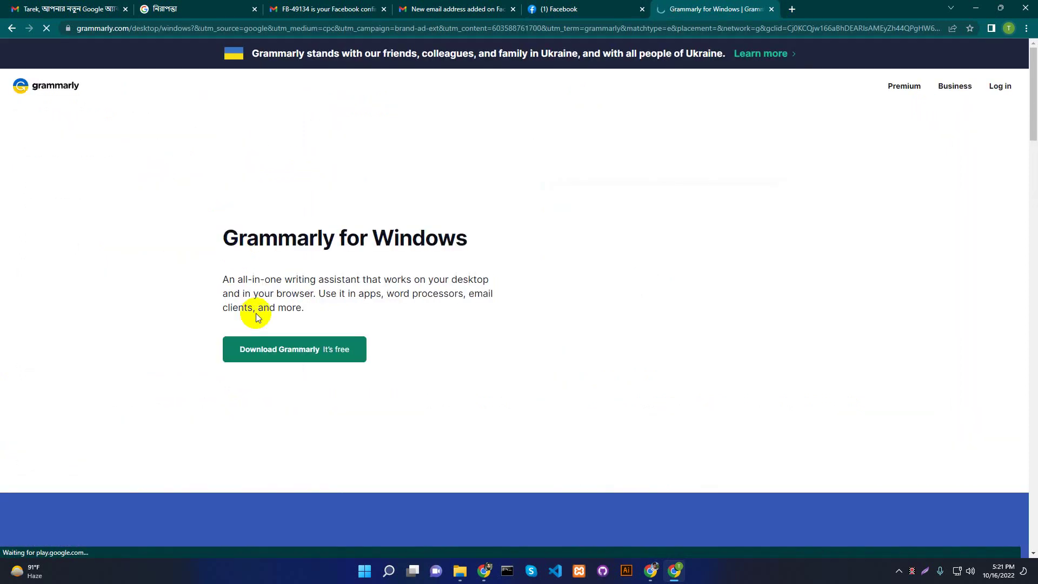
{"action": "left_click", "coordinate": [611, 9]}
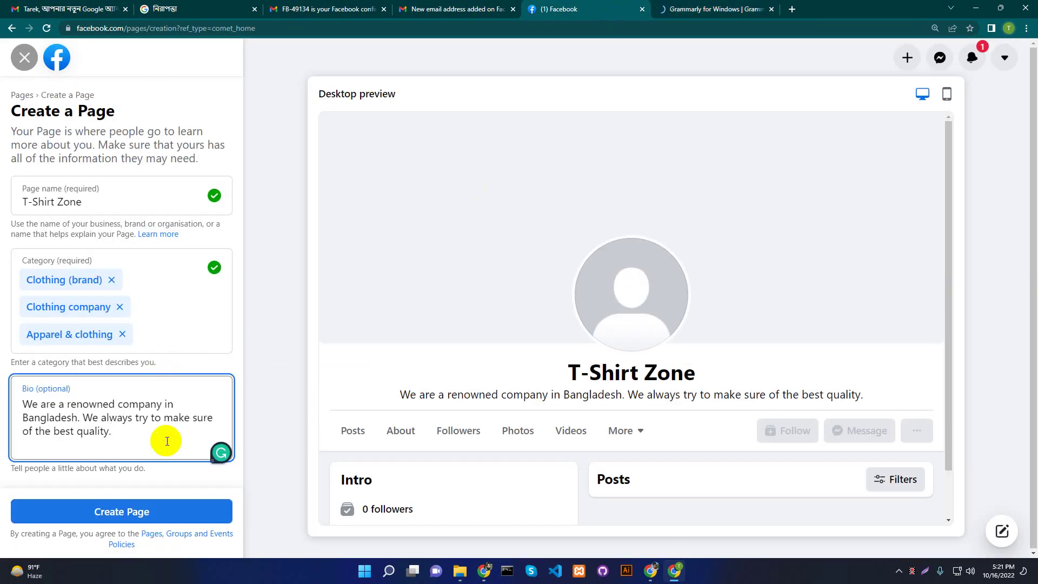
{"action": "left_click", "coordinate": [719, 9]}
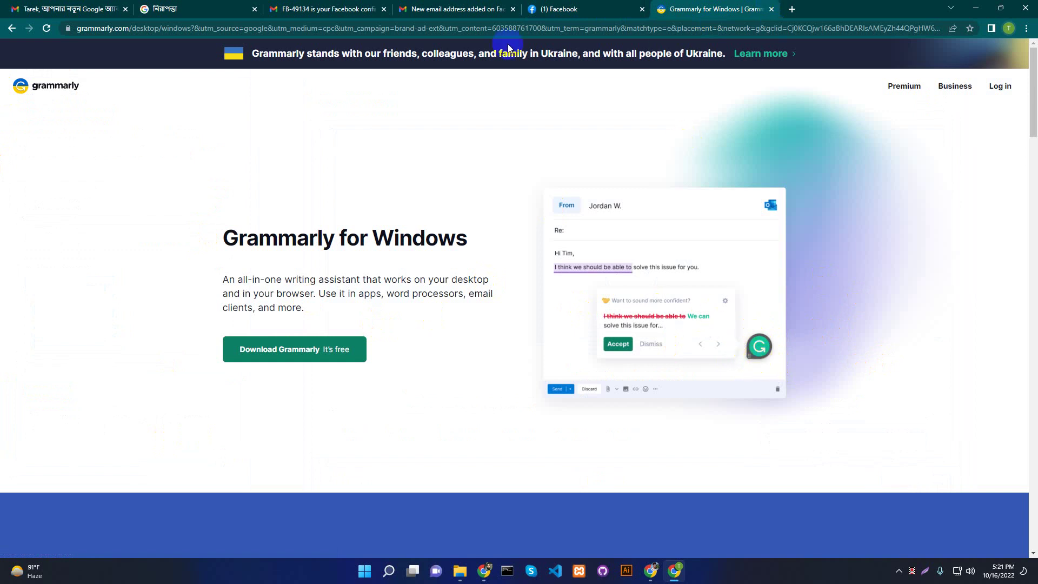
{"action": "left_click", "coordinate": [594, 8]}
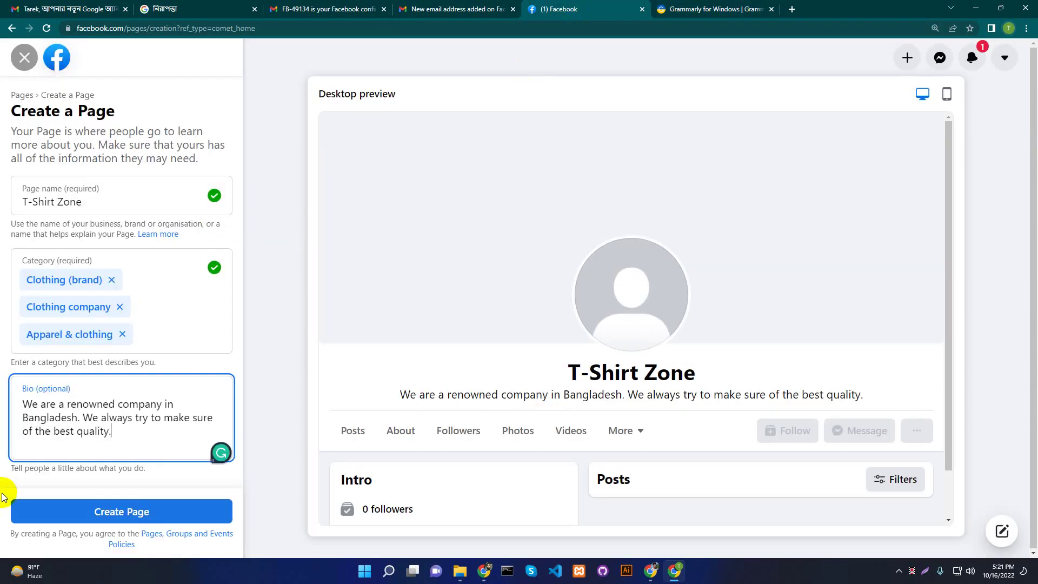
Create the T-Shirt Zone Page and review its Contact, Location and Hours setup fields
{"action": "left_click", "coordinate": [161, 437]}
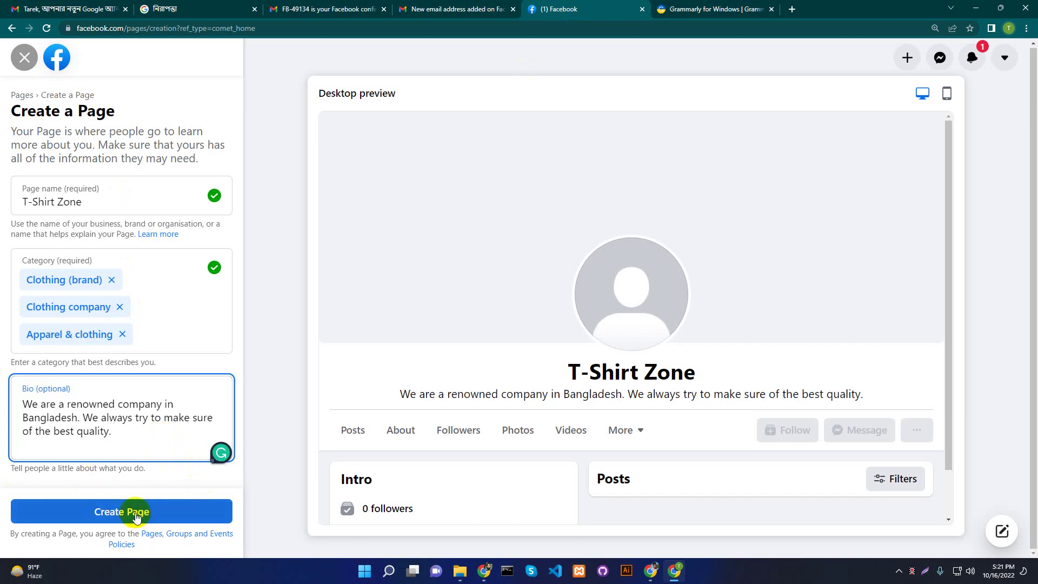
{"action": "left_click", "coordinate": [136, 516]}
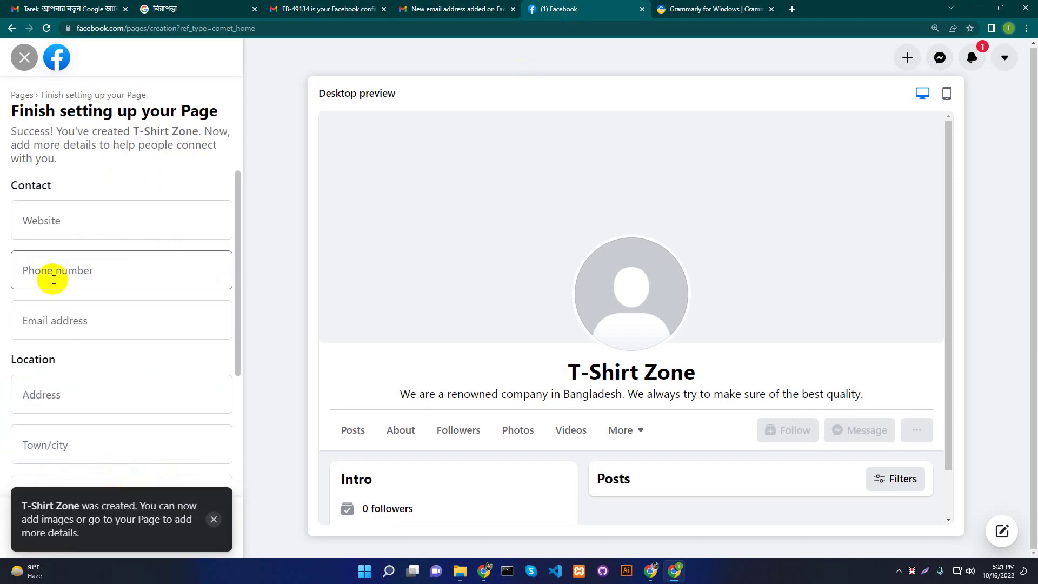
{"action": "scroll", "coordinate": [234, 216], "scroll_direction": "down", "scroll_amount": 3}
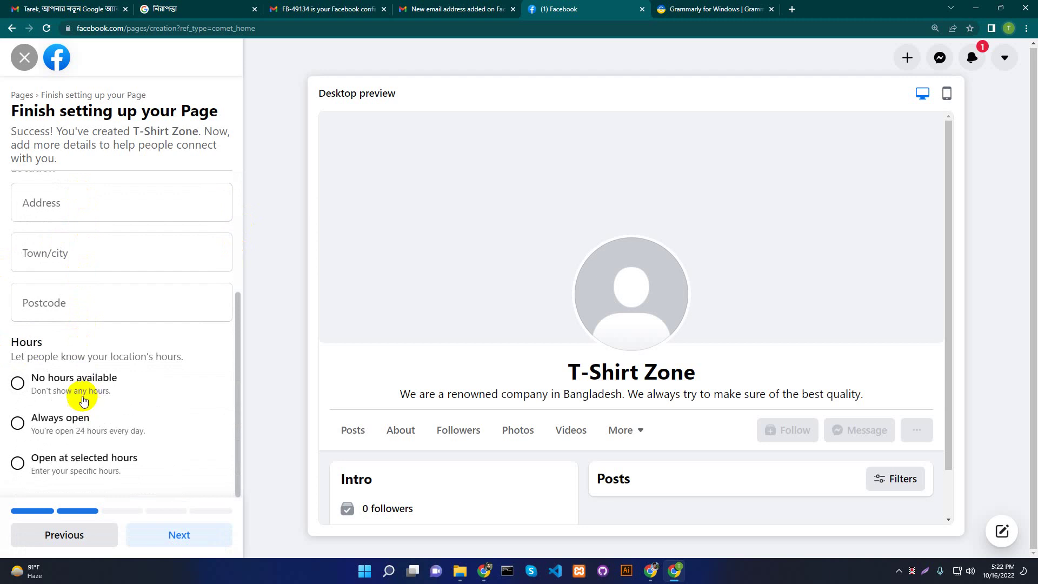
{"action": "scroll", "coordinate": [79, 385], "scroll_direction": "up", "scroll_amount": 1}
{"action": "scroll", "coordinate": [75, 373], "scroll_direction": "up", "scroll_amount": 3}
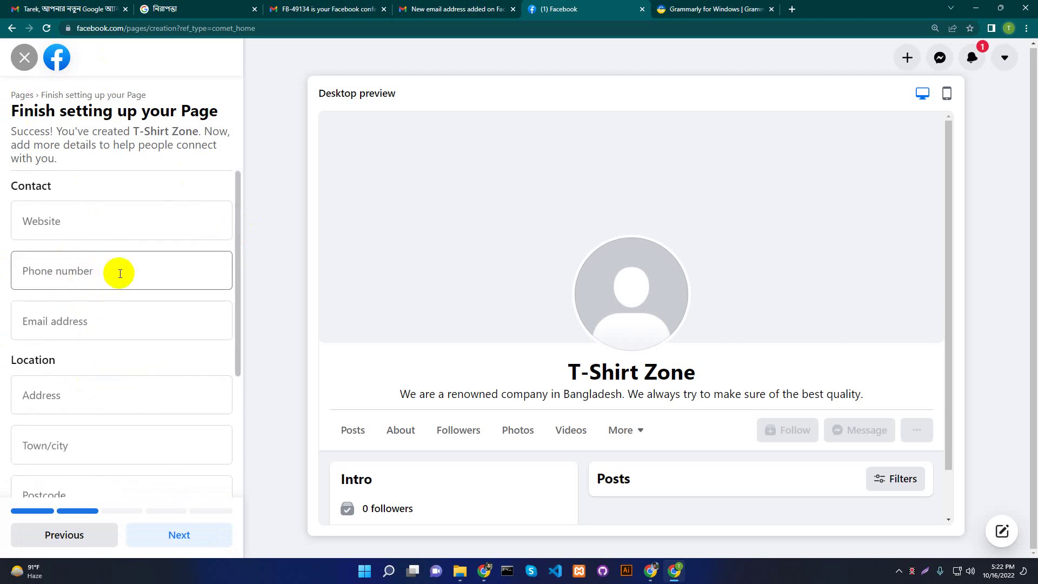
{"action": "scroll", "coordinate": [59, 233], "scroll_direction": "down", "scroll_amount": 3}
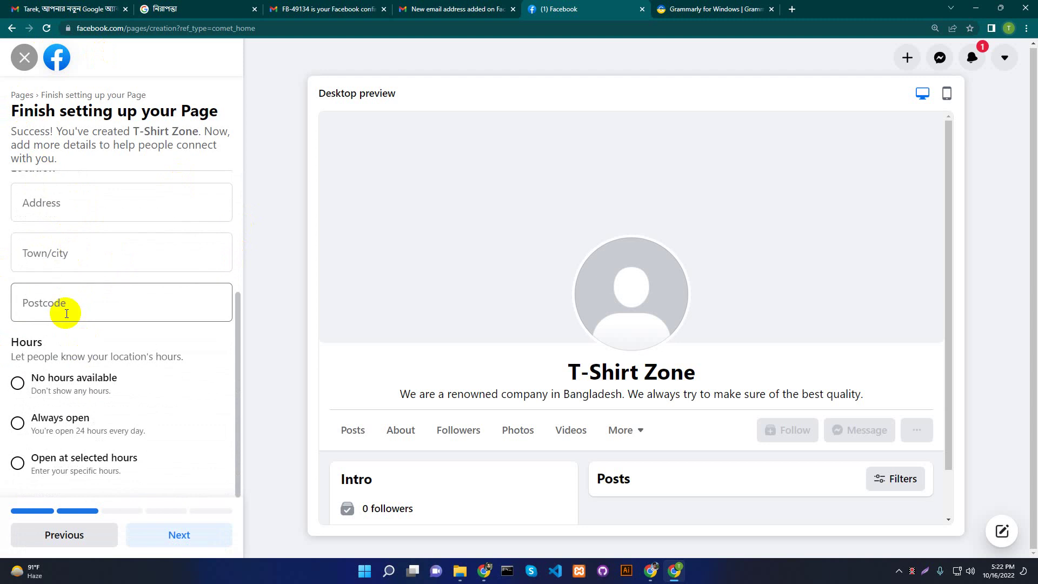
{"action": "scroll", "coordinate": [66, 314], "scroll_direction": "up", "scroll_amount": 3}
{"action": "left_click", "coordinate": [76, 222]}
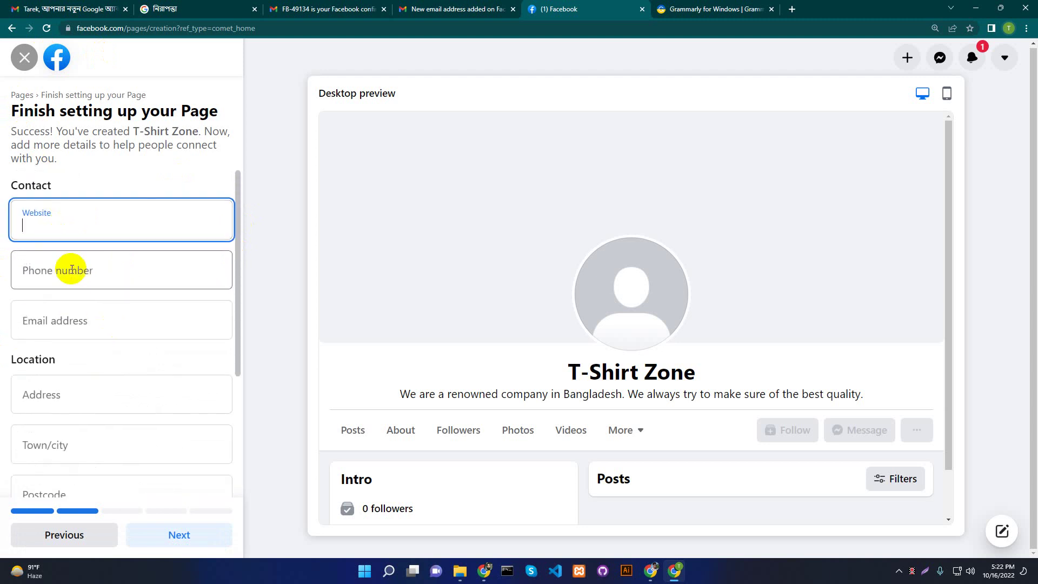
{"action": "left_click", "coordinate": [72, 268]}
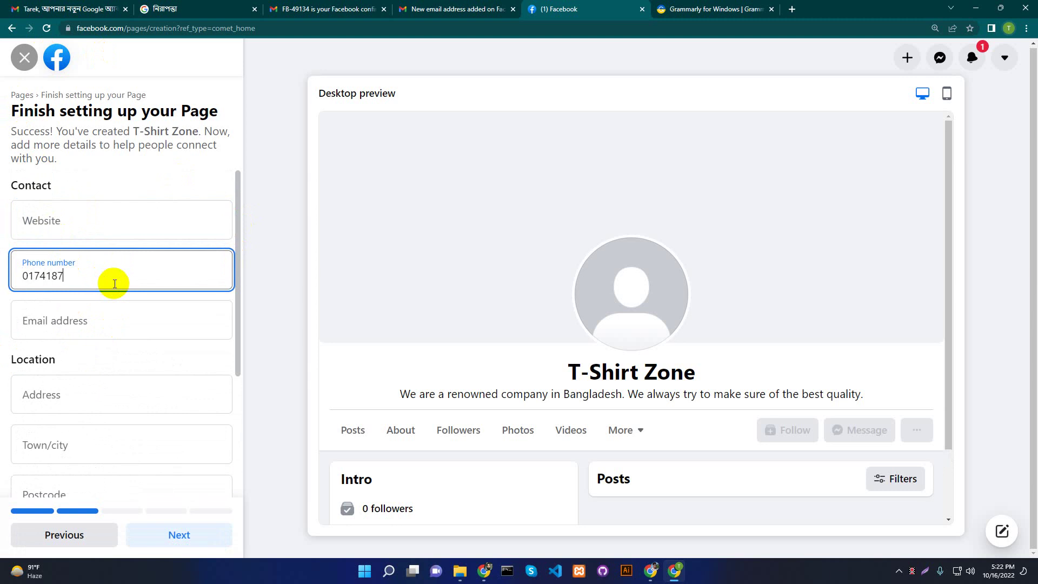
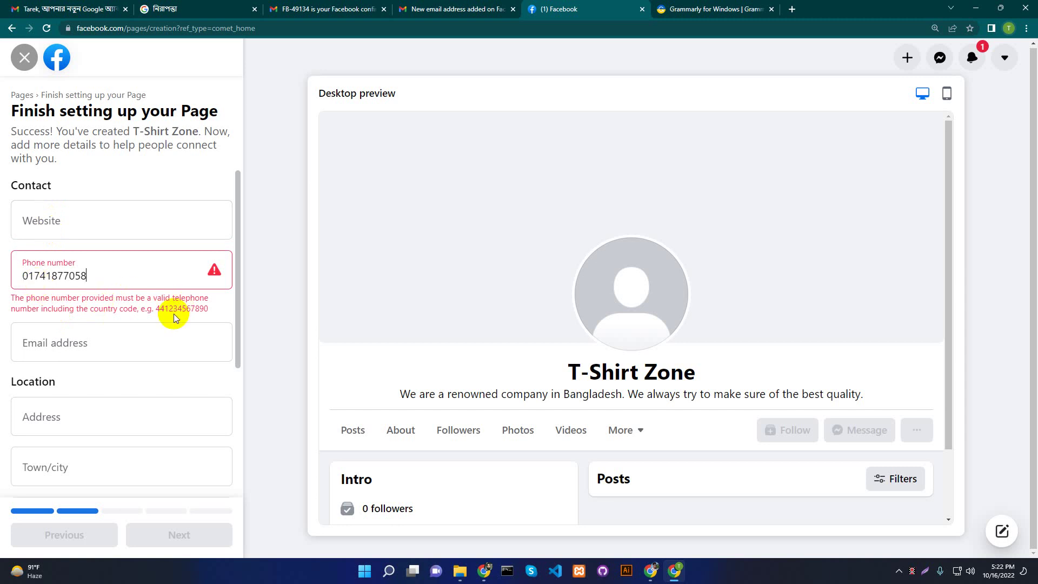
{"action": "left_click", "coordinate": [20, 280]}
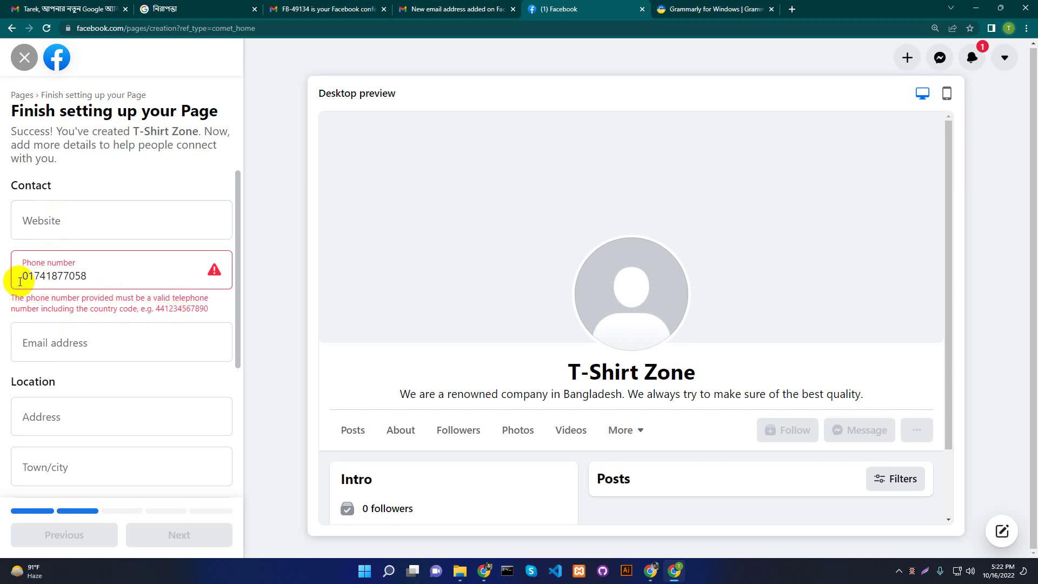
{"action": "type", "text": "+"}
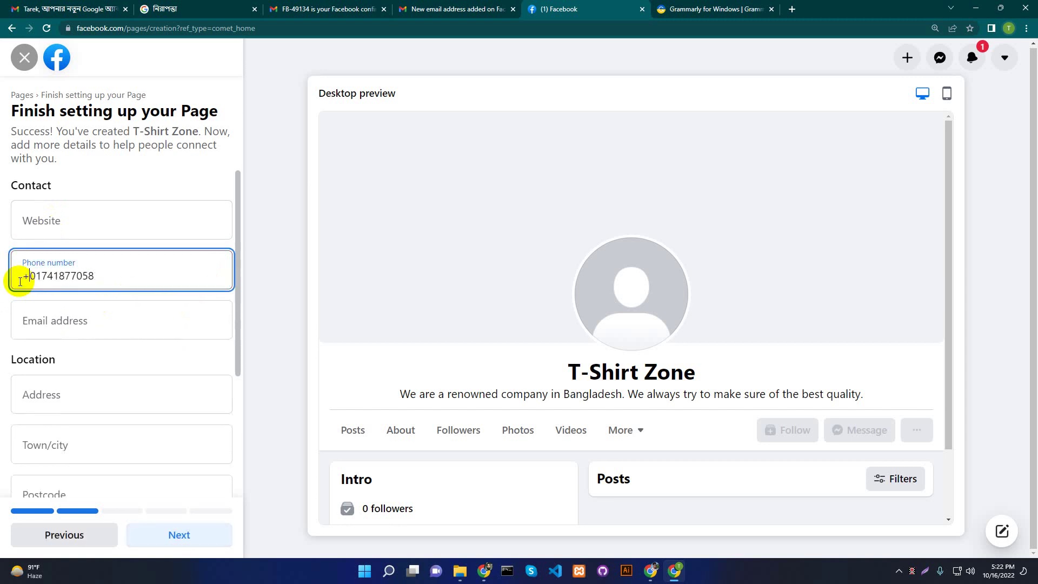
{"action": "type", "text": "88"}
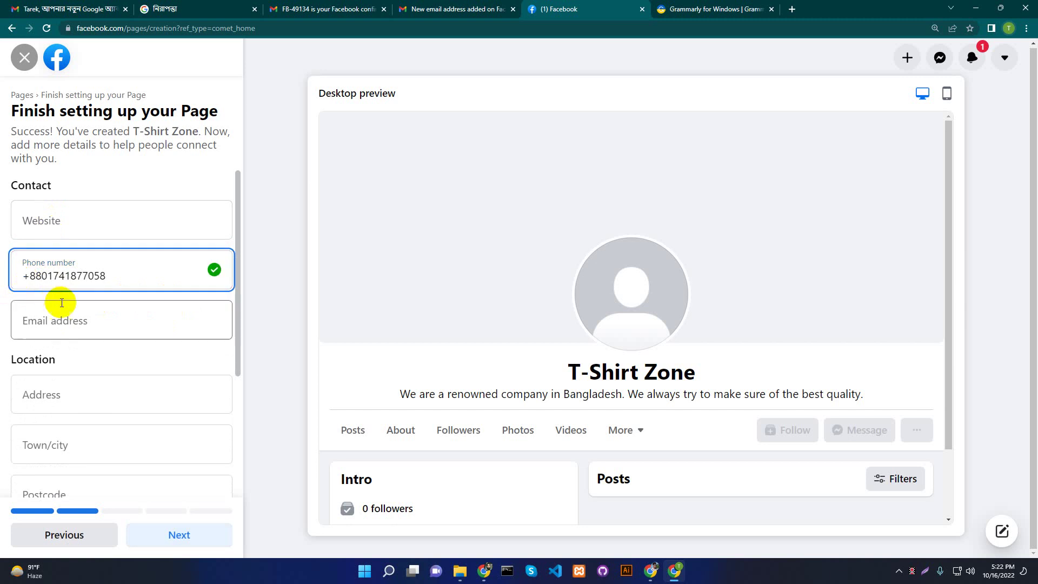
{"action": "left_click", "coordinate": [86, 331]}
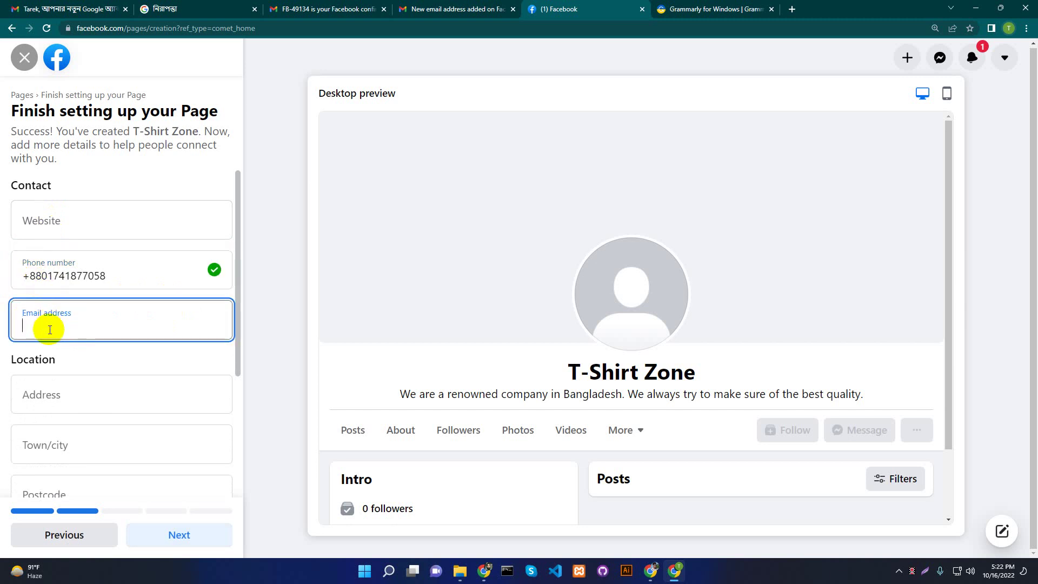
{"action": "type", "text": "tare"}
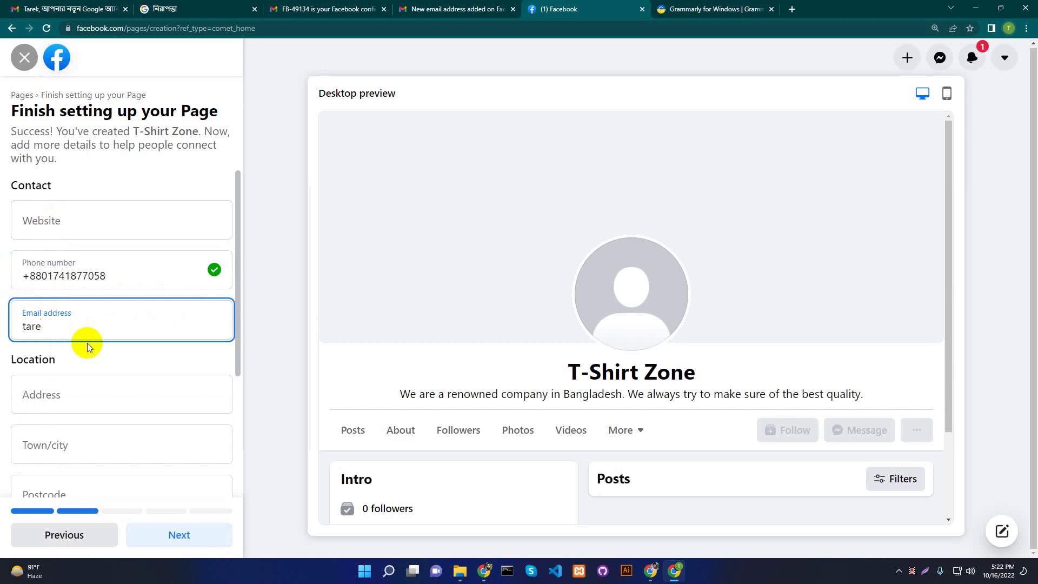
{"action": "type", "text": "k."}
Visit europeanit-inst.com in a new tab, then return to finish the Page's contact e-mail
{"action": "left_click", "coordinate": [791, 9]}
{"action": "left_click", "coordinate": [258, 24]}
{"action": "type", "text": "eu"}
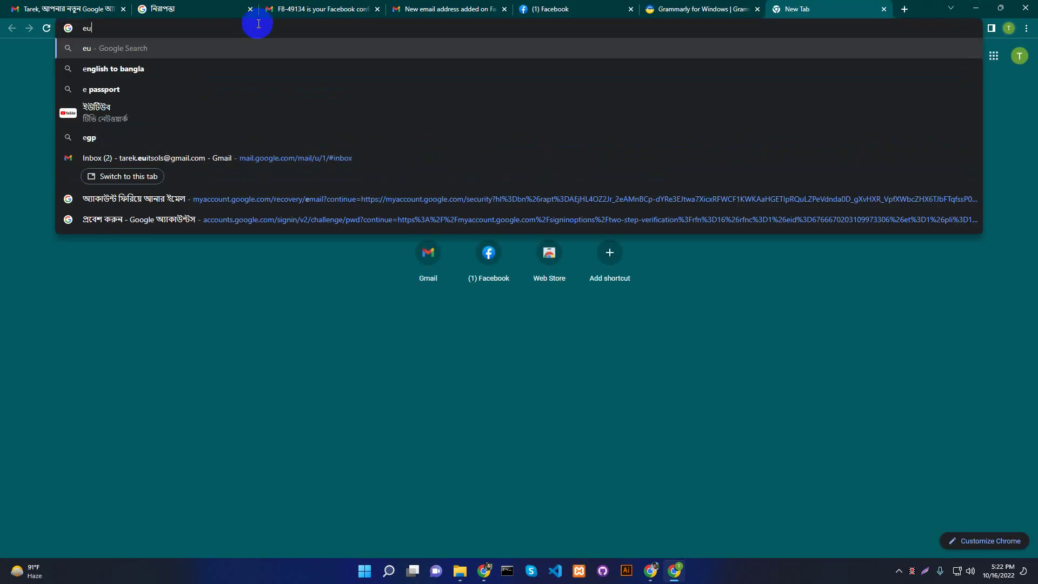
{"action": "type", "text": "ropea"}
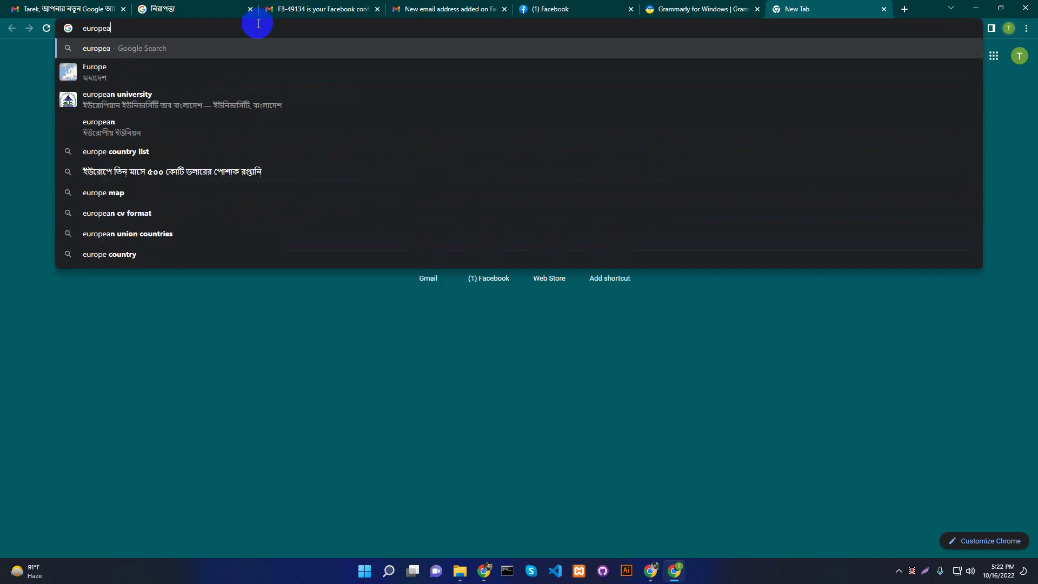
{"action": "type", "text": "nit"}
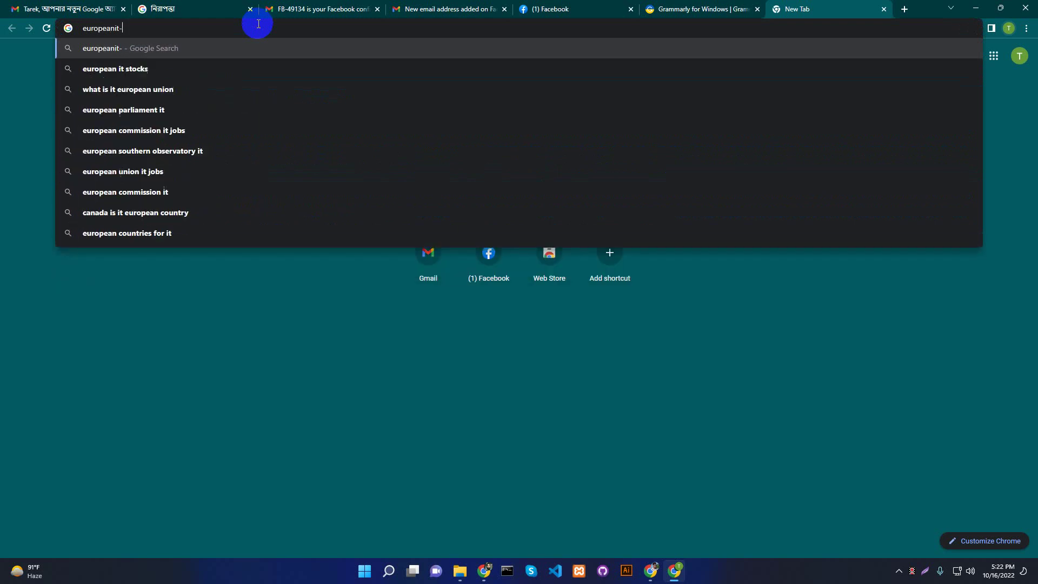
{"action": "type", "text": "-inst.com"}
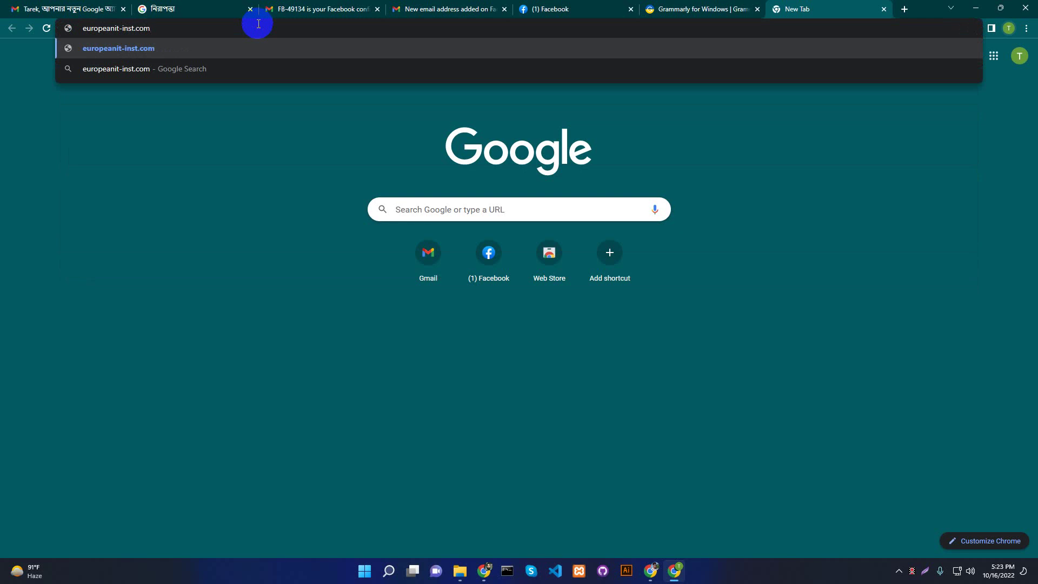
{"action": "key", "text": "Return"}
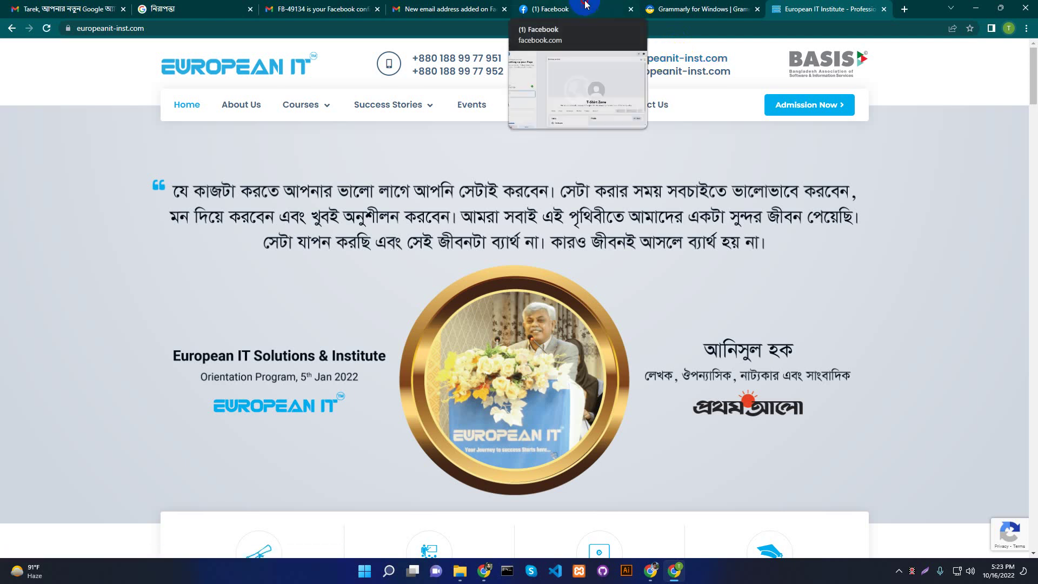
{"action": "left_click", "coordinate": [587, 6]}
{"action": "left_click", "coordinate": [132, 324]}
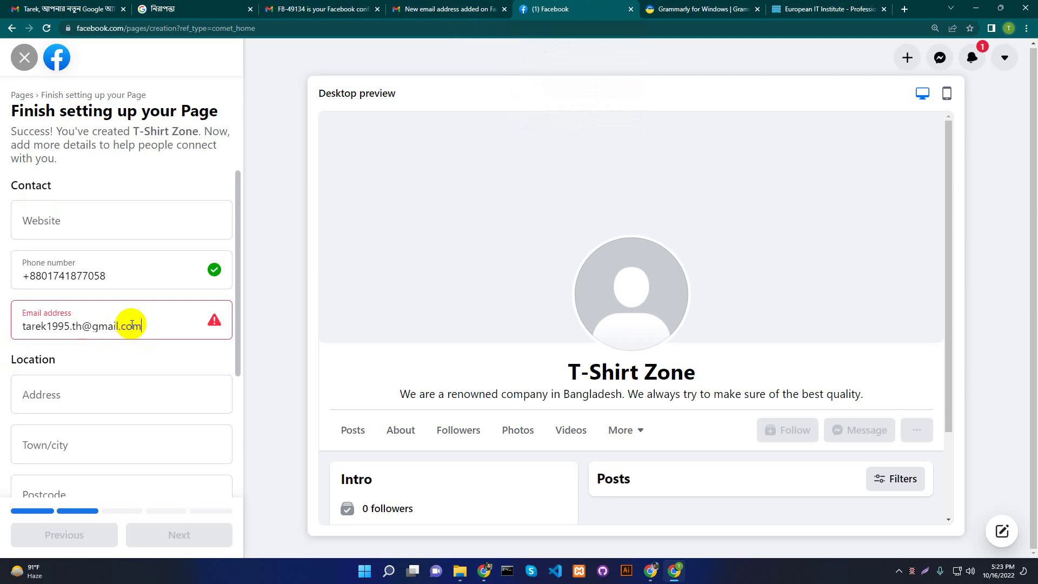
Confirm the e-mail and enter the location as Dhaka with town Mirpur 10
{"action": "left_click", "coordinate": [279, 316]}
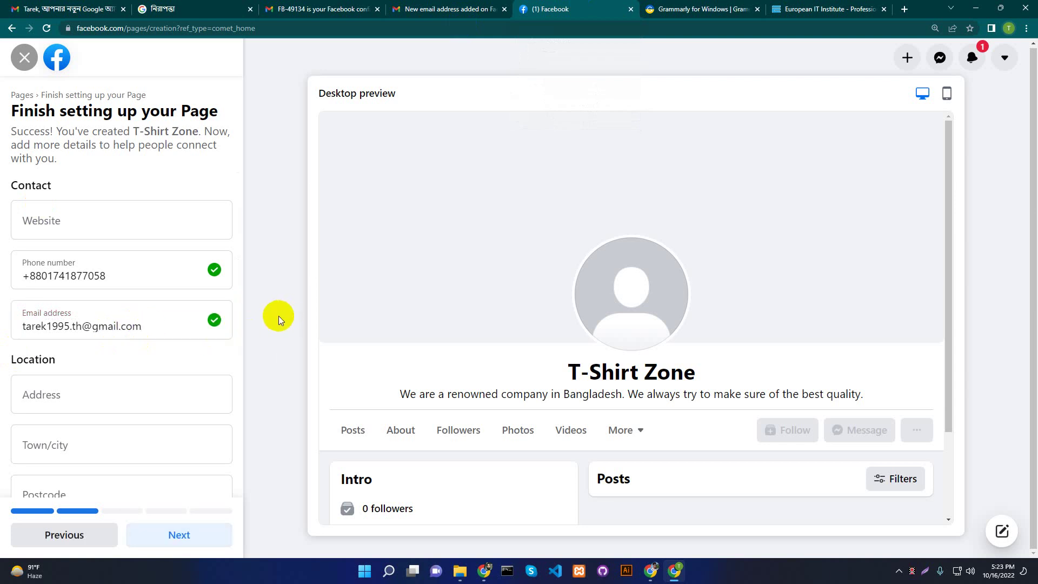
{"action": "left_click", "coordinate": [86, 401]}
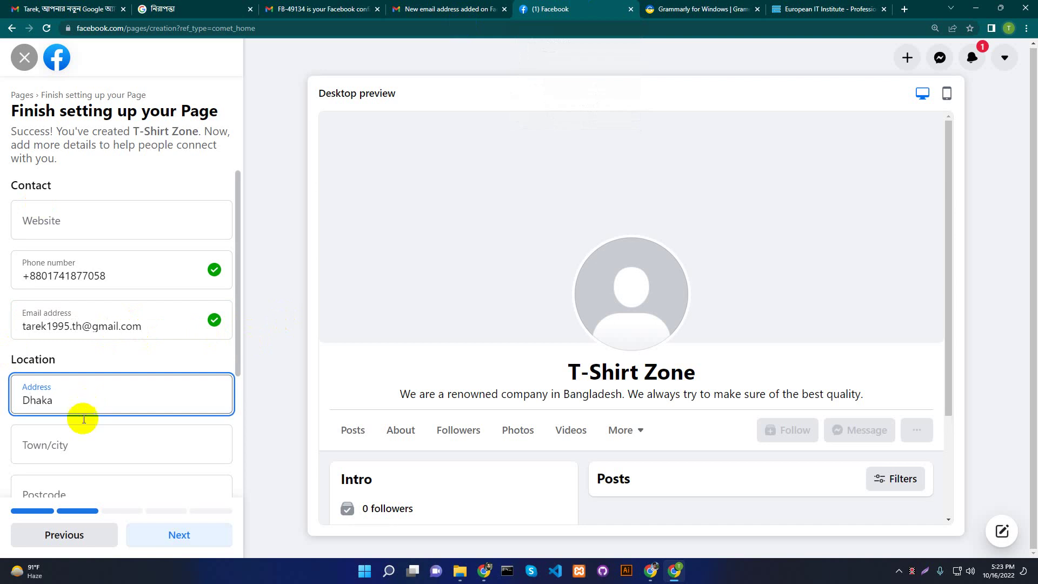
{"action": "left_click", "coordinate": [111, 440]}
{"action": "type", "text": "S"}
{"action": "key", "text": "BackSpace"}
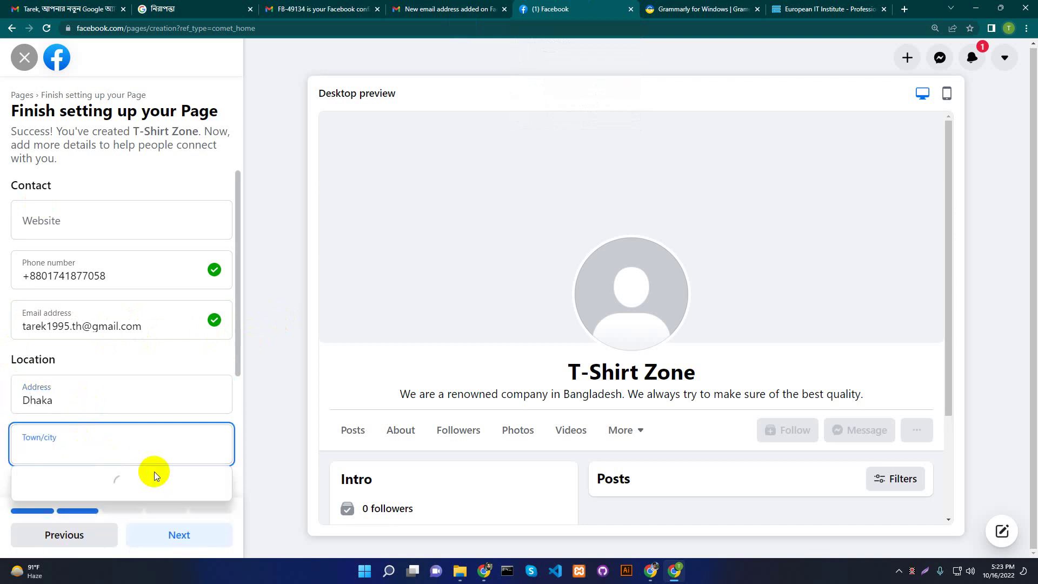
{"action": "type", "text": "D"}
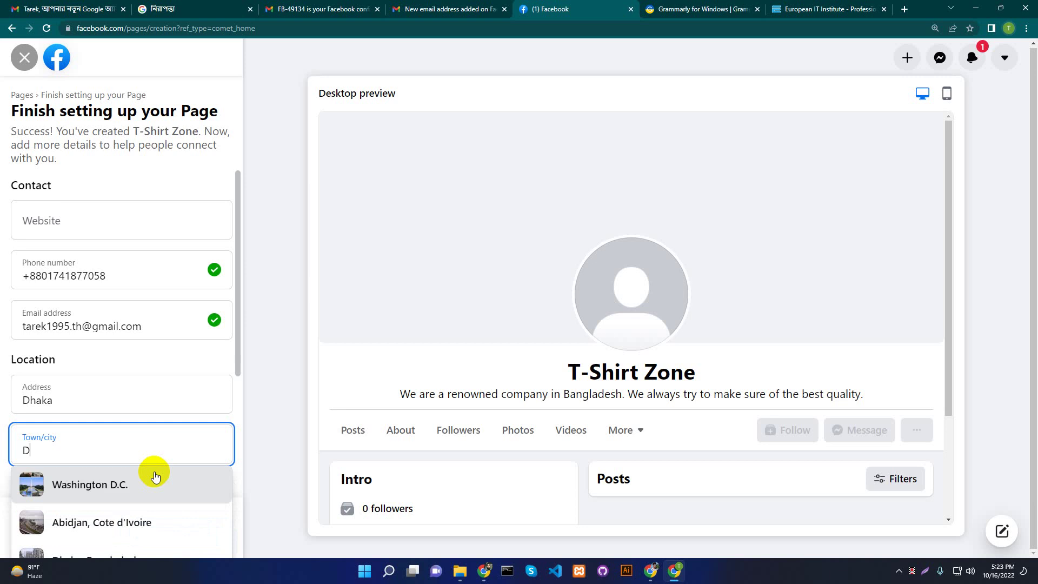
{"action": "type", "text": "ha"}
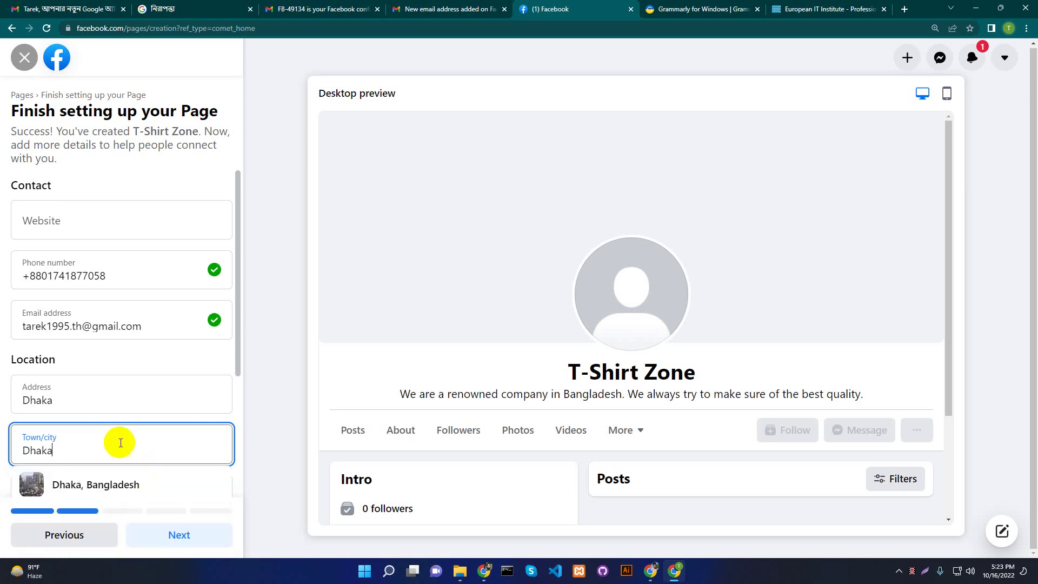
{"action": "type", "text": "ka"}
{"action": "key", "text": "BackSpace"}
{"action": "key", "text": "BackSpace"}
{"action": "key", "text": "BackSpace"}
{"action": "key", "text": "BackSpace"}
{"action": "key", "text": "BackSpace"}
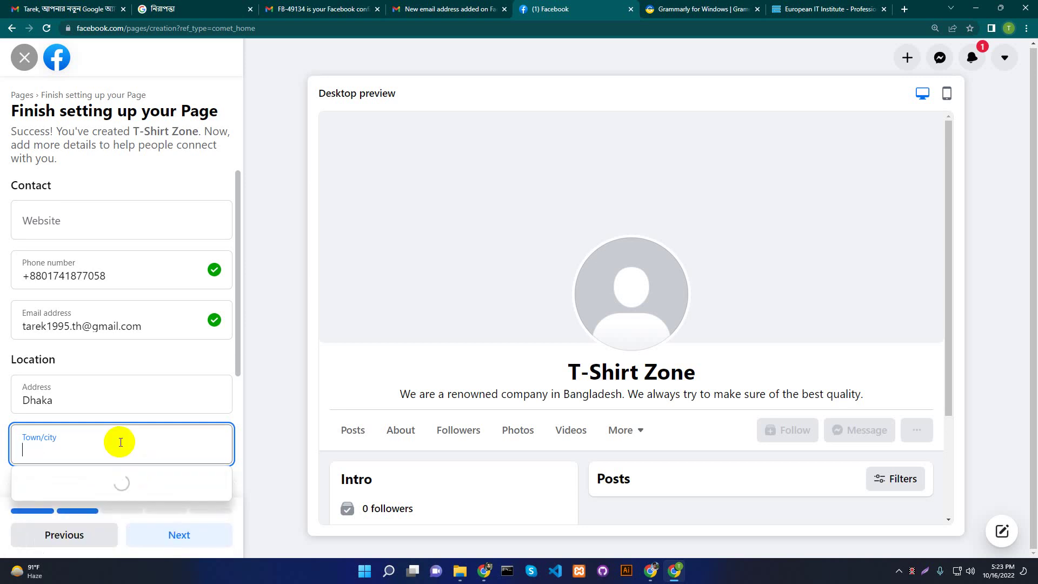
{"action": "type", "text": "Mirpur"}
{"action": "scroll", "coordinate": [140, 438], "scroll_direction": "down", "scroll_amount": 3}
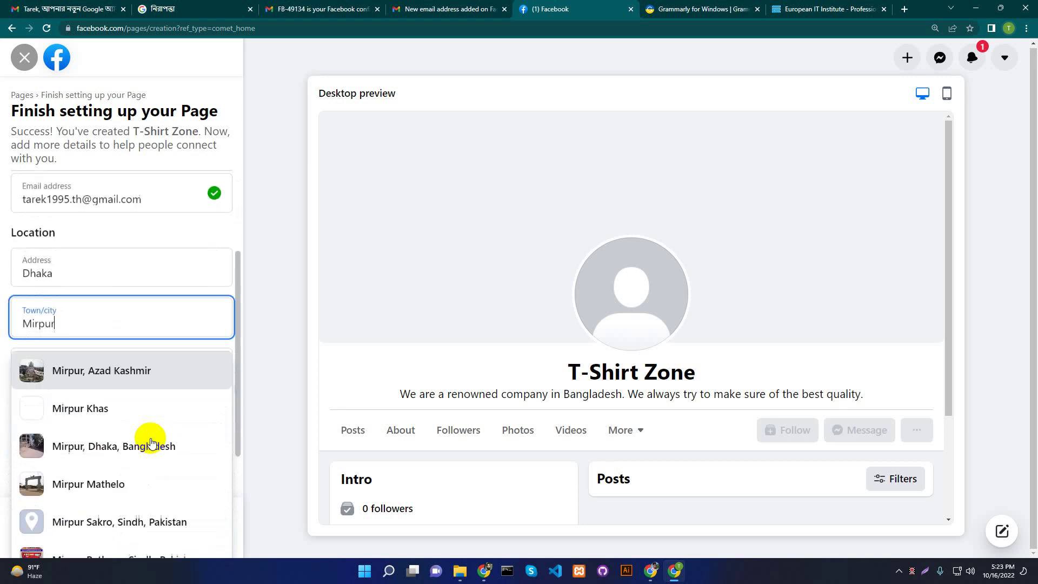
{"action": "type", "text": "10"}
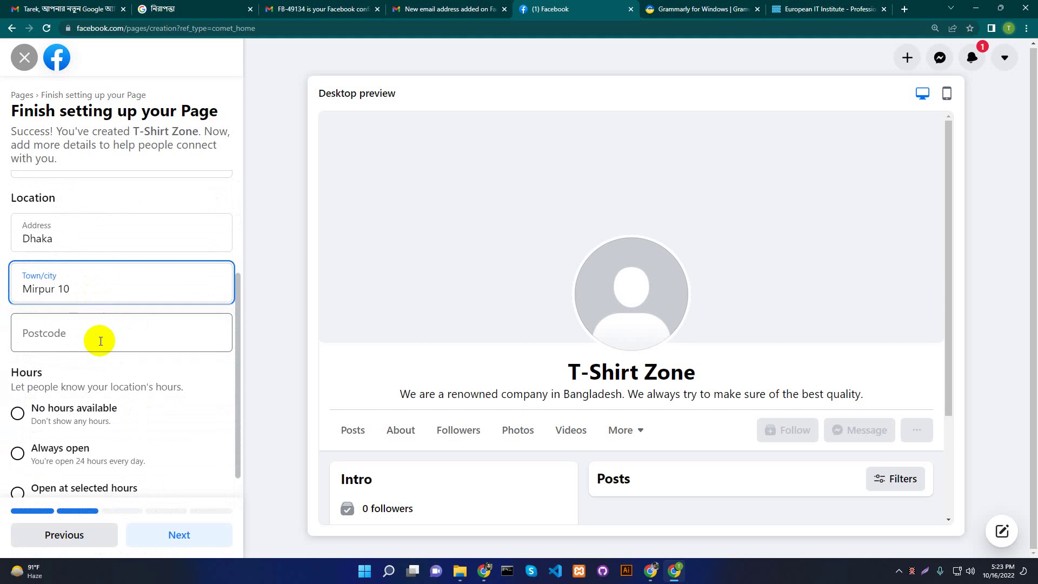
Enter postcode 1216 and choose 'Open at selected hours' for the opening schedule
{"action": "left_click", "coordinate": [118, 344]}
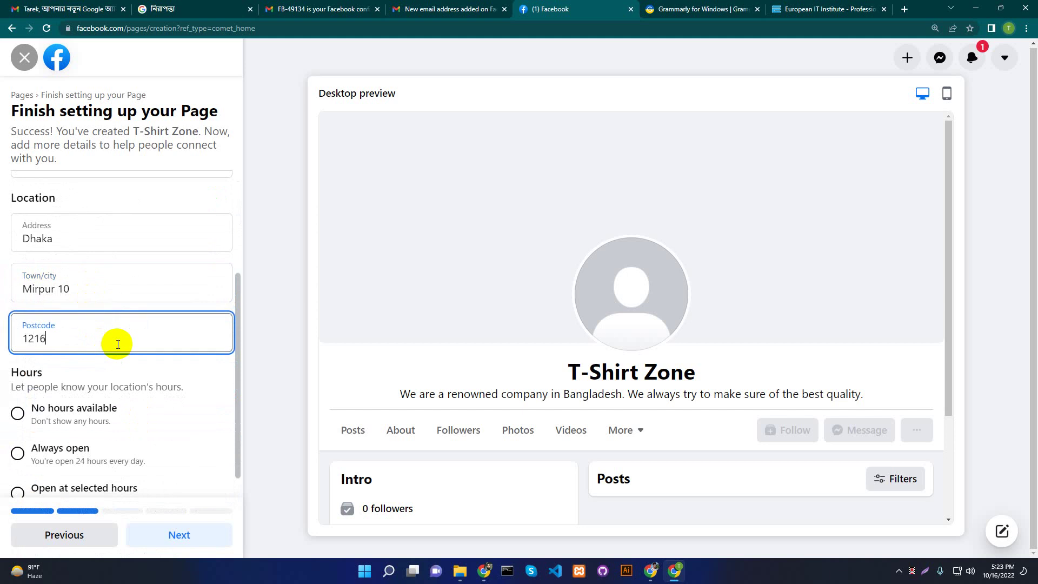
{"action": "left_click", "coordinate": [231, 359]}
{"action": "scroll", "coordinate": [227, 363], "scroll_direction": "down", "scroll_amount": 1}
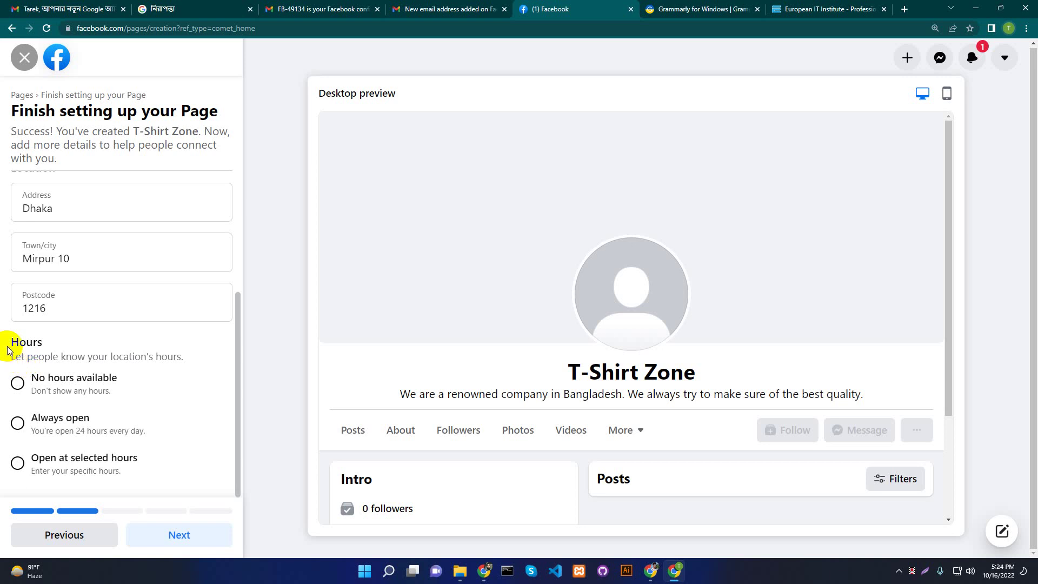
{"action": "left_click_drag", "start_coordinate": [7, 350], "coordinate": [107, 342]}
{"action": "left_click", "coordinate": [165, 353]}
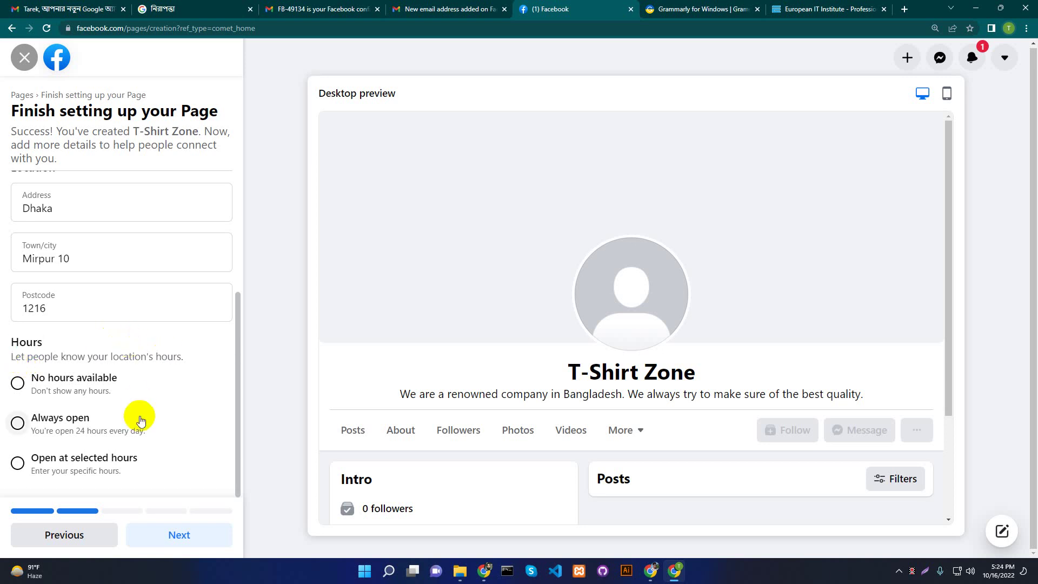
{"action": "left_click", "coordinate": [32, 461]}
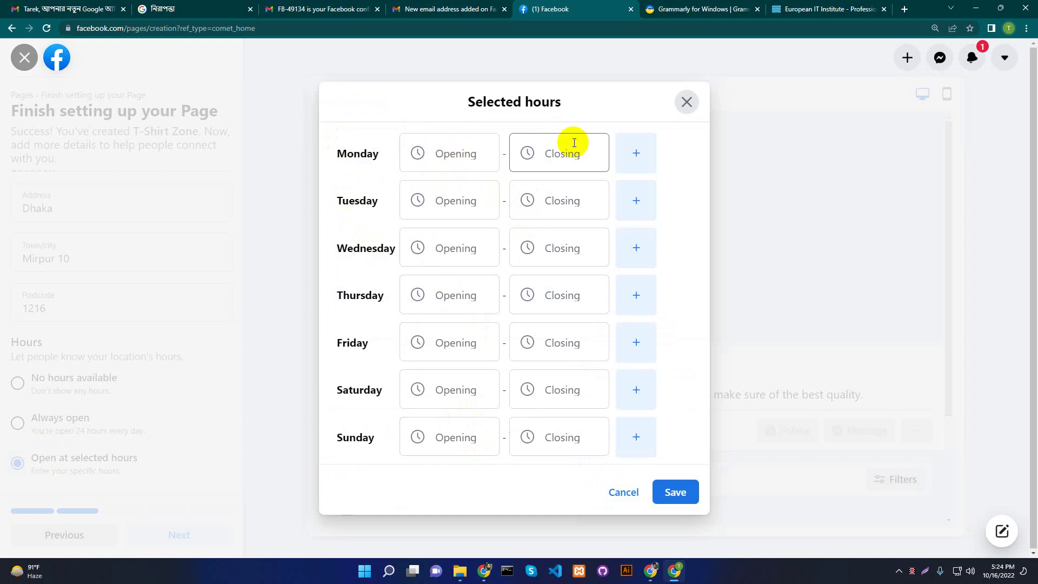
Set Monday's opening hours to 09:00–21:00
{"action": "left_click", "coordinate": [459, 160]}
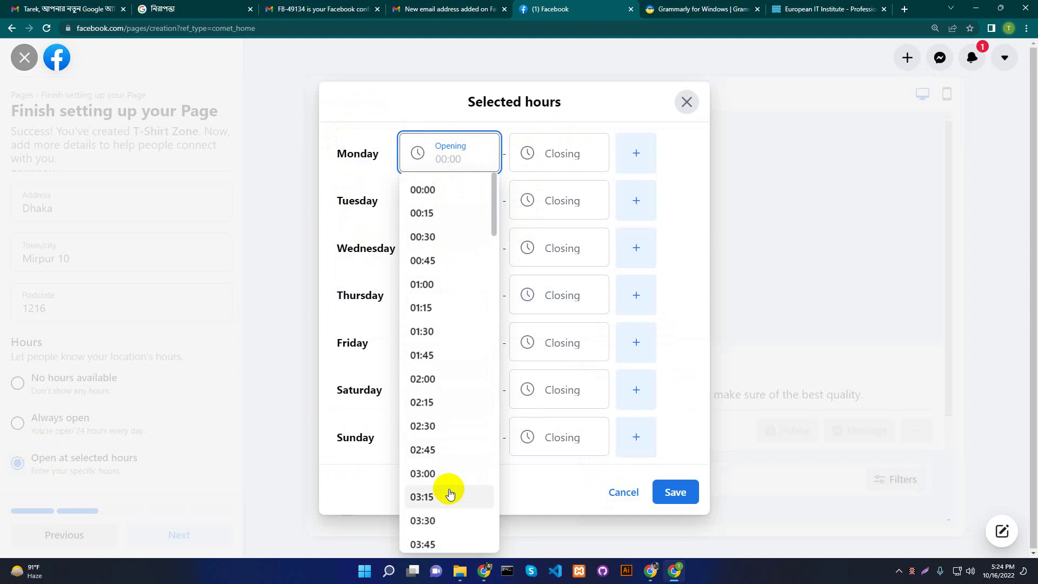
{"action": "scroll", "coordinate": [447, 488], "scroll_direction": "down", "scroll_amount": 4}
{"action": "scroll", "coordinate": [451, 491], "scroll_direction": "down", "scroll_amount": 9}
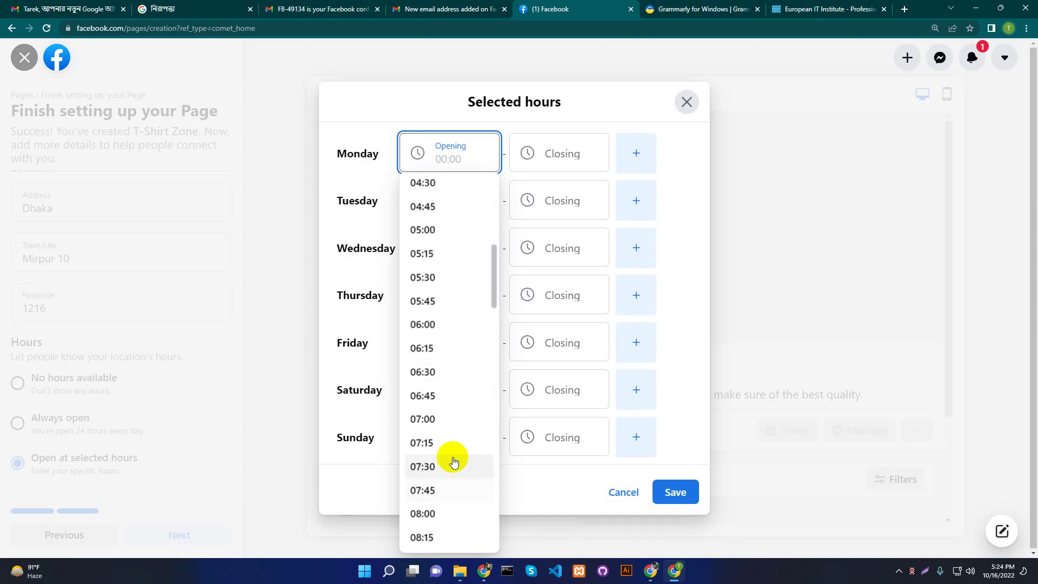
{"action": "left_click", "coordinate": [451, 335]}
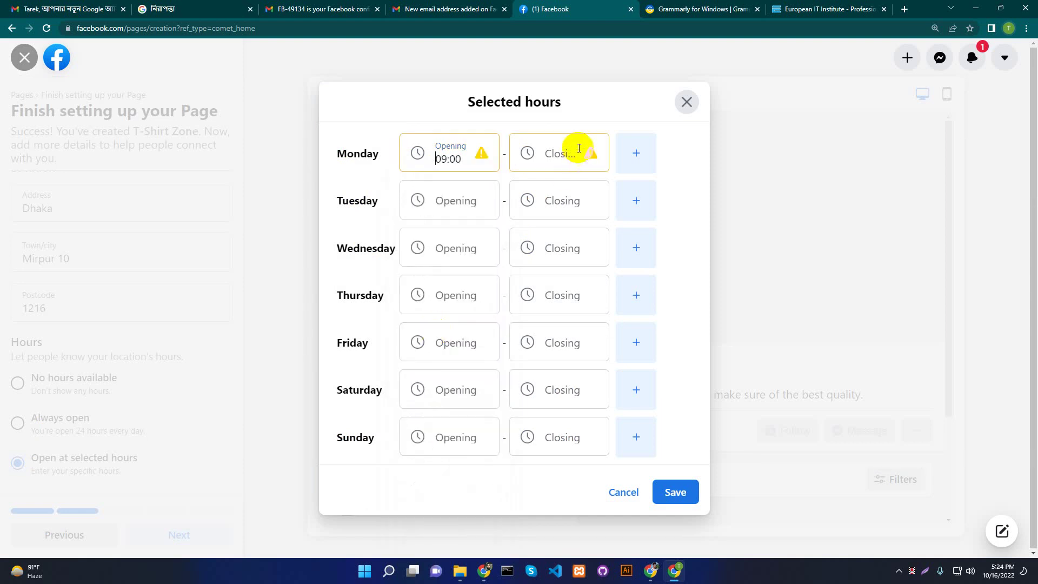
{"action": "left_click", "coordinate": [576, 149]}
{"action": "scroll", "coordinate": [570, 390], "scroll_direction": "down", "scroll_amount": 1}
{"action": "scroll", "coordinate": [569, 390], "scroll_direction": "down", "scroll_amount": 20}
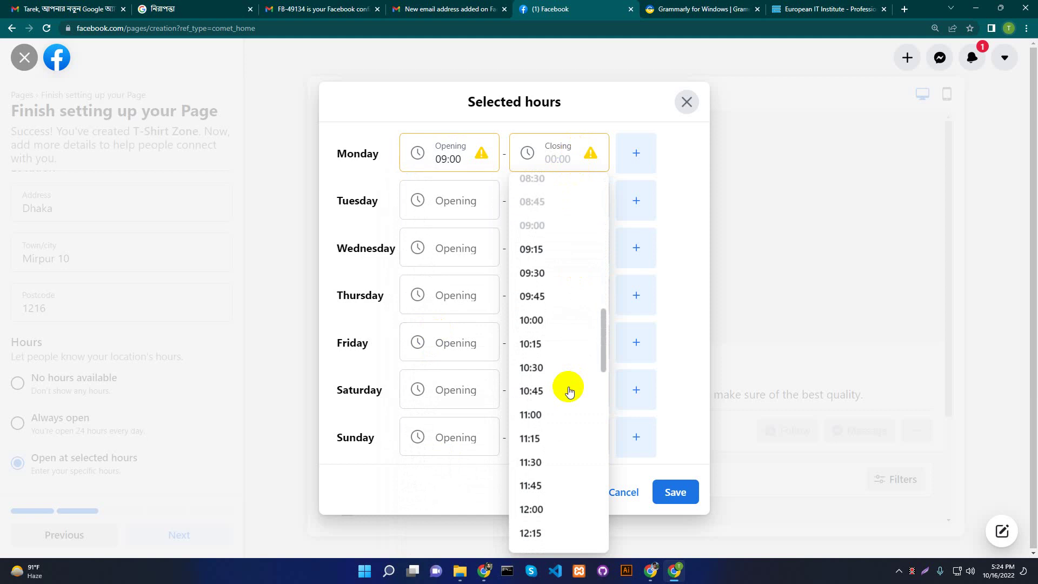
{"action": "scroll", "coordinate": [569, 390], "scroll_direction": "down", "scroll_amount": 6}
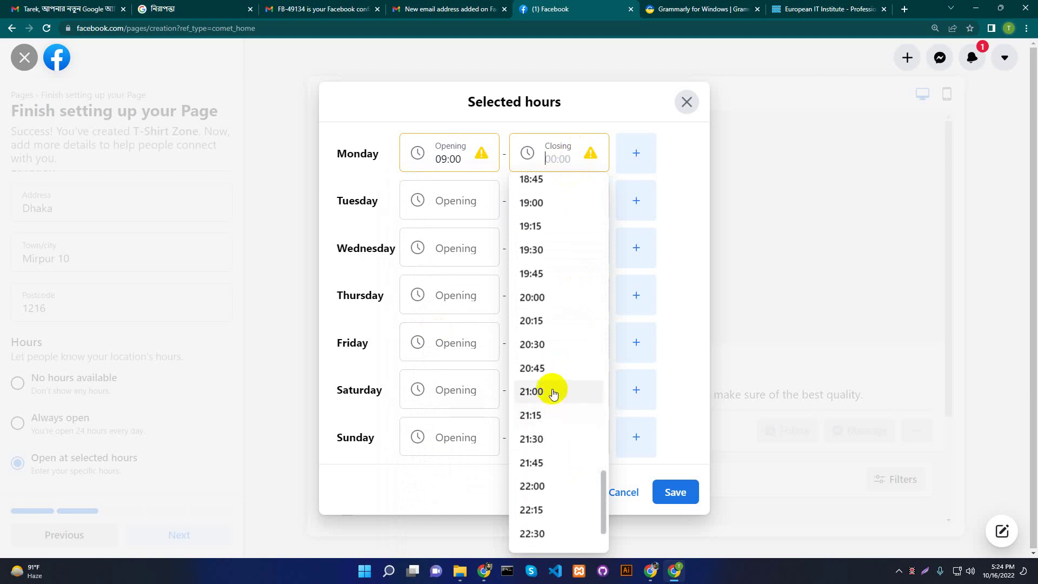
{"action": "left_click", "coordinate": [551, 390]}
{"action": "left_click", "coordinate": [462, 157]}
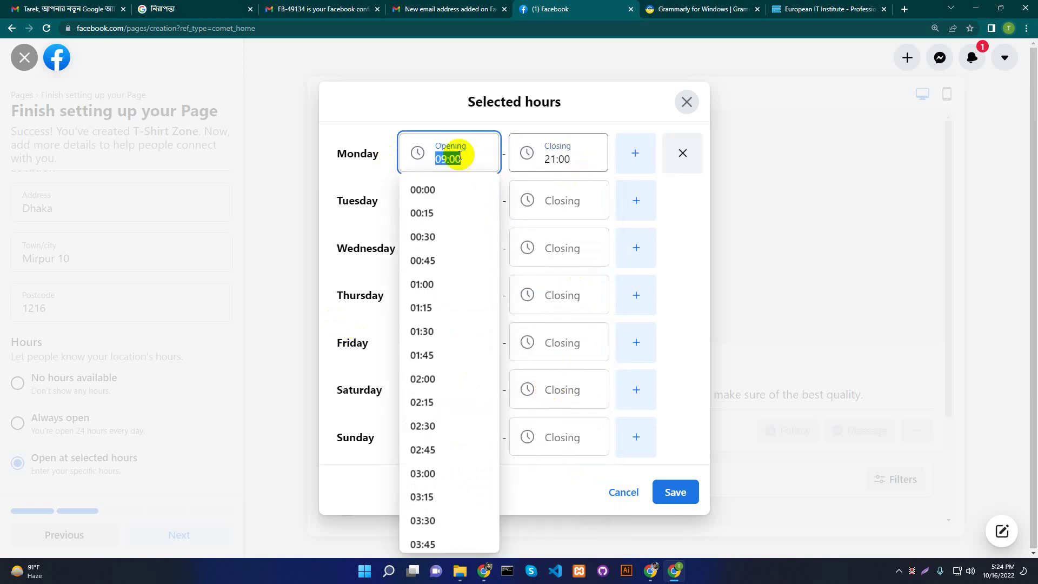
{"action": "left_click", "coordinate": [585, 154]}
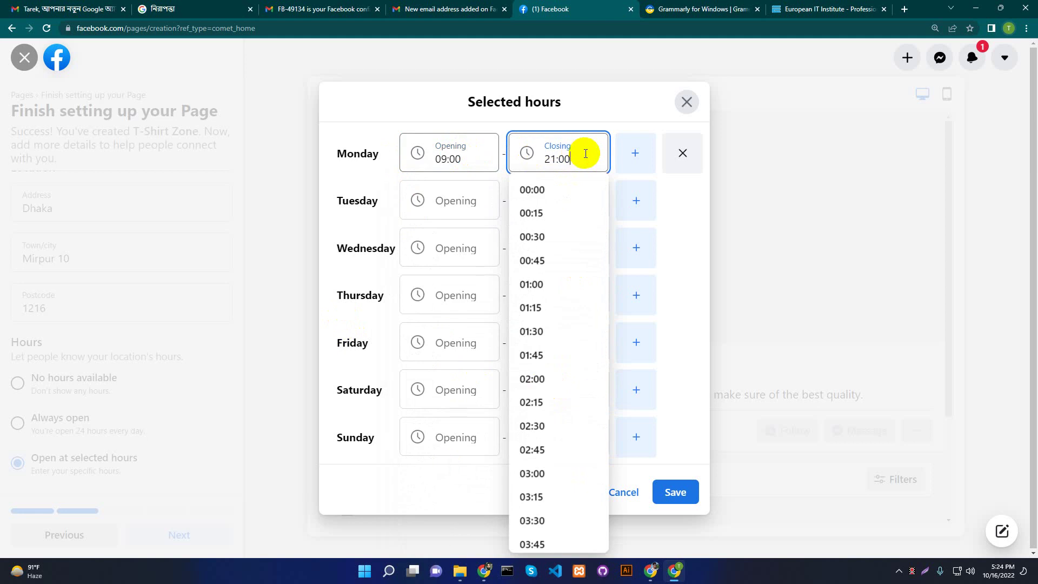
{"action": "left_click", "coordinate": [685, 214]}
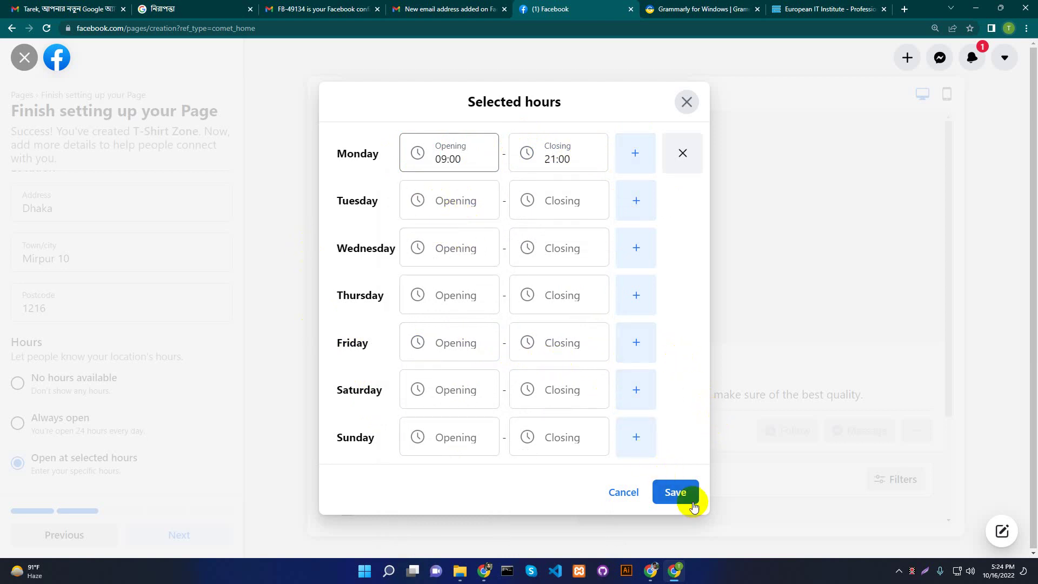
Set Tuesday's opening hours to 09:00–21:00
{"action": "left_click", "coordinate": [452, 204]}
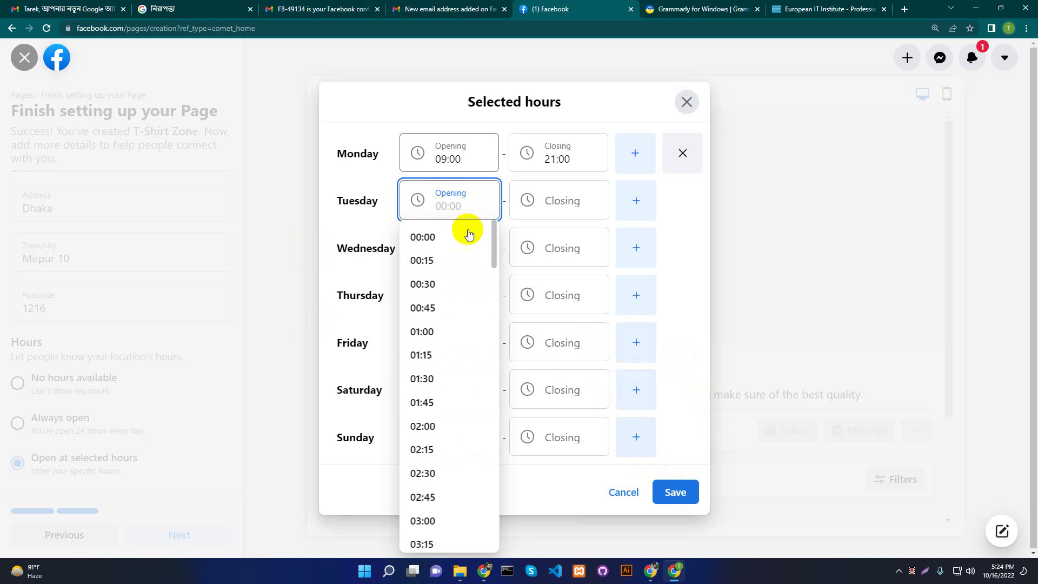
{"action": "scroll", "coordinate": [475, 281], "scroll_direction": "down", "scroll_amount": 15}
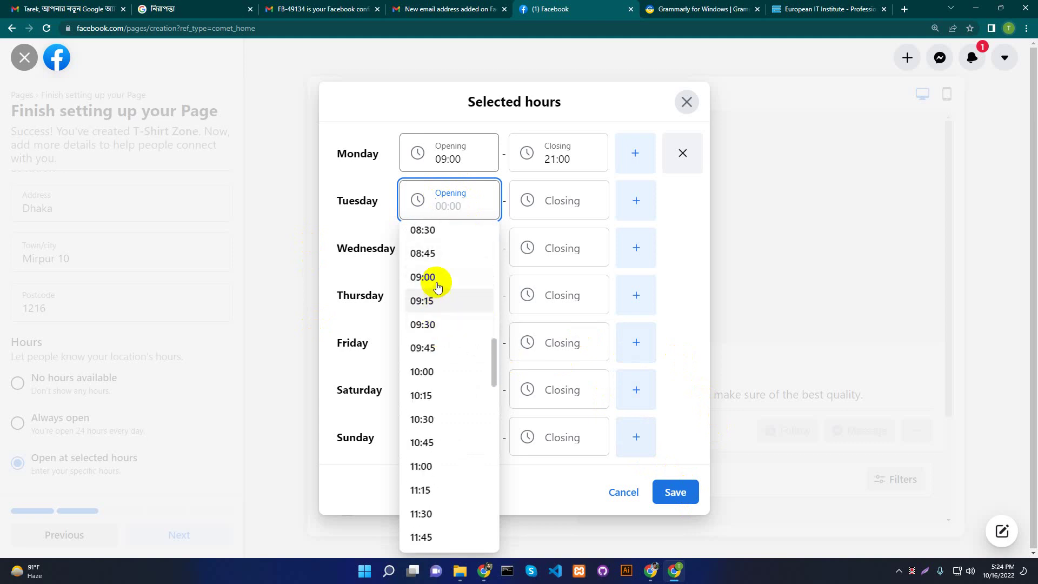
{"action": "left_click", "coordinate": [436, 278]}
{"action": "left_click", "coordinate": [552, 200]}
{"action": "scroll", "coordinate": [551, 495], "scroll_direction": "down", "scroll_amount": 19}
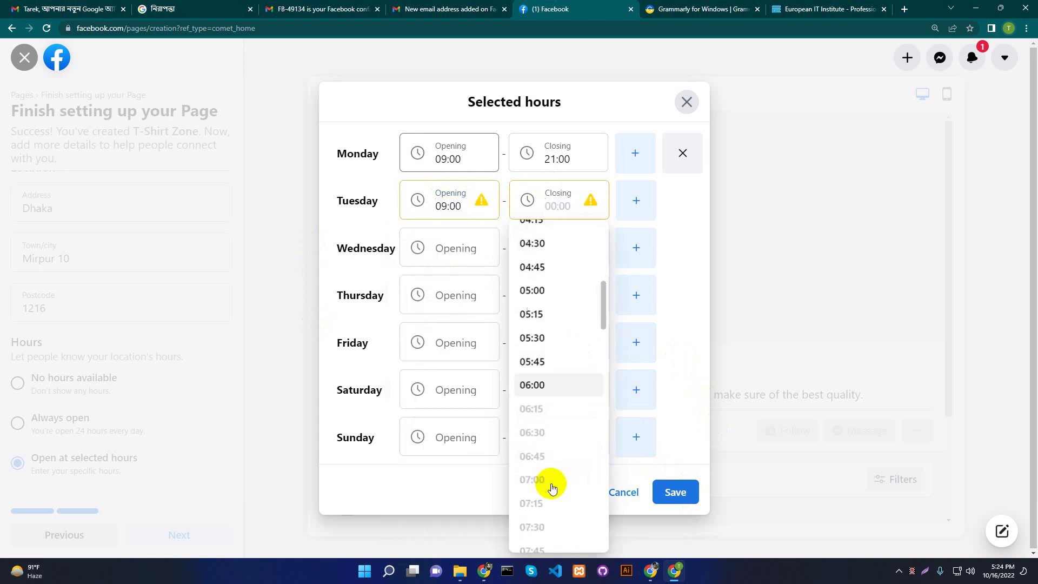
{"action": "scroll", "coordinate": [546, 330], "scroll_direction": "down", "scroll_amount": 13}
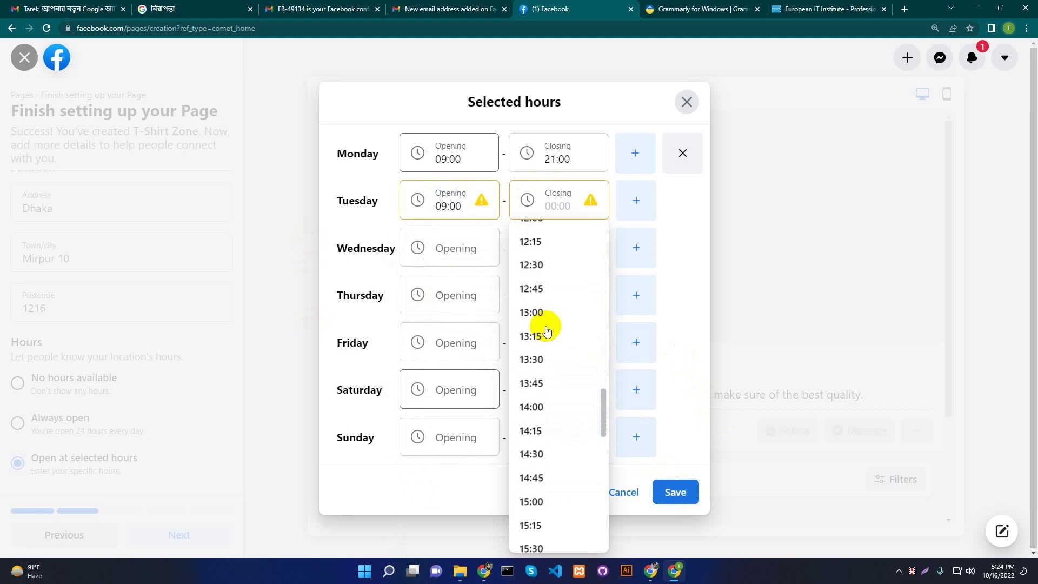
{"action": "scroll", "coordinate": [547, 331], "scroll_direction": "down", "scroll_amount": 3}
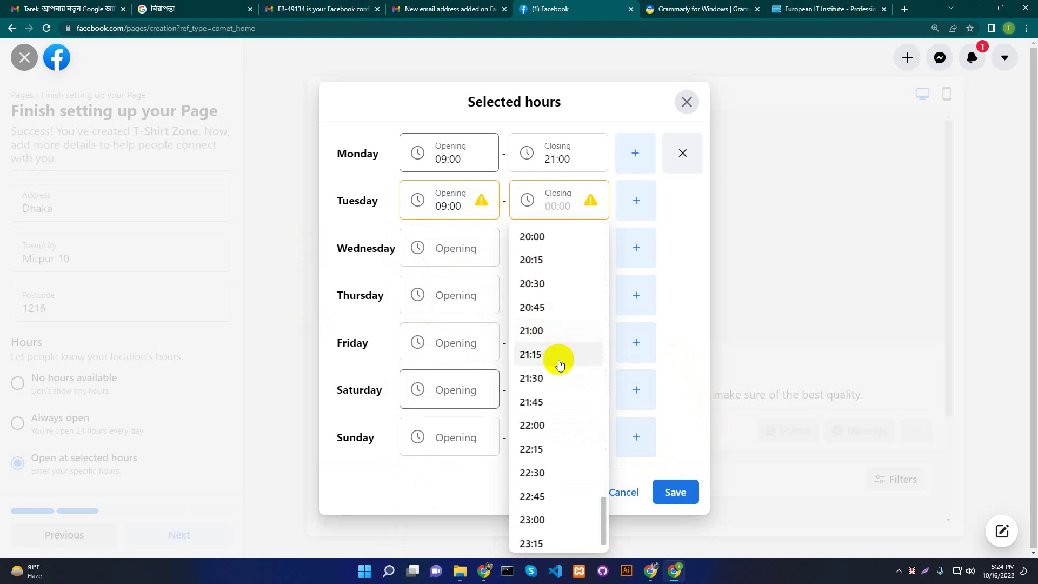
{"action": "left_click", "coordinate": [556, 357]}
Set Wednesday's opening hours to 09:00–21:00
{"action": "left_click", "coordinate": [445, 248]}
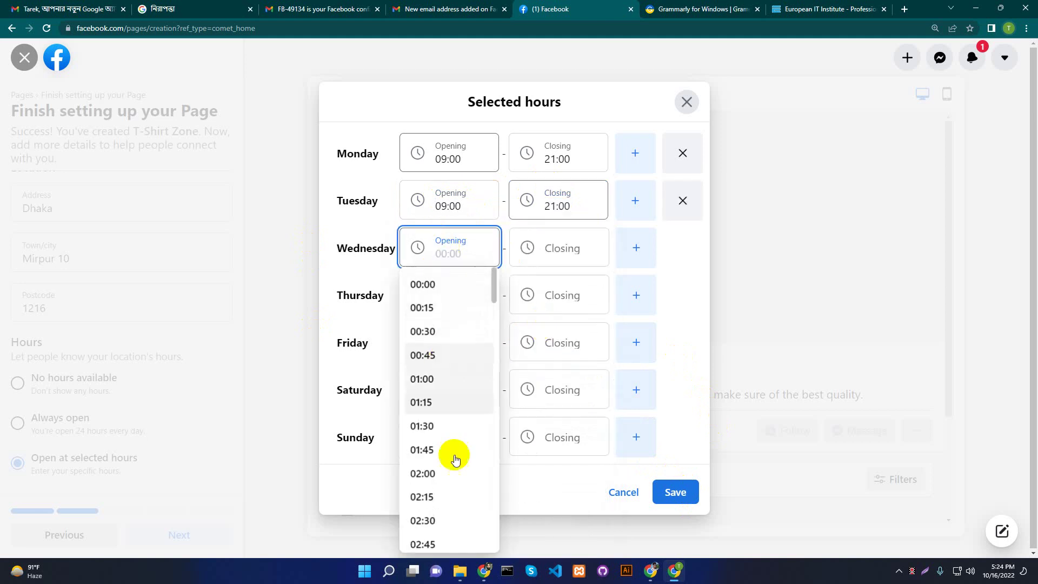
{"action": "scroll", "coordinate": [449, 454], "scroll_direction": "down", "scroll_amount": 7}
{"action": "scroll", "coordinate": [435, 400], "scroll_direction": "down", "scroll_amount": 6}
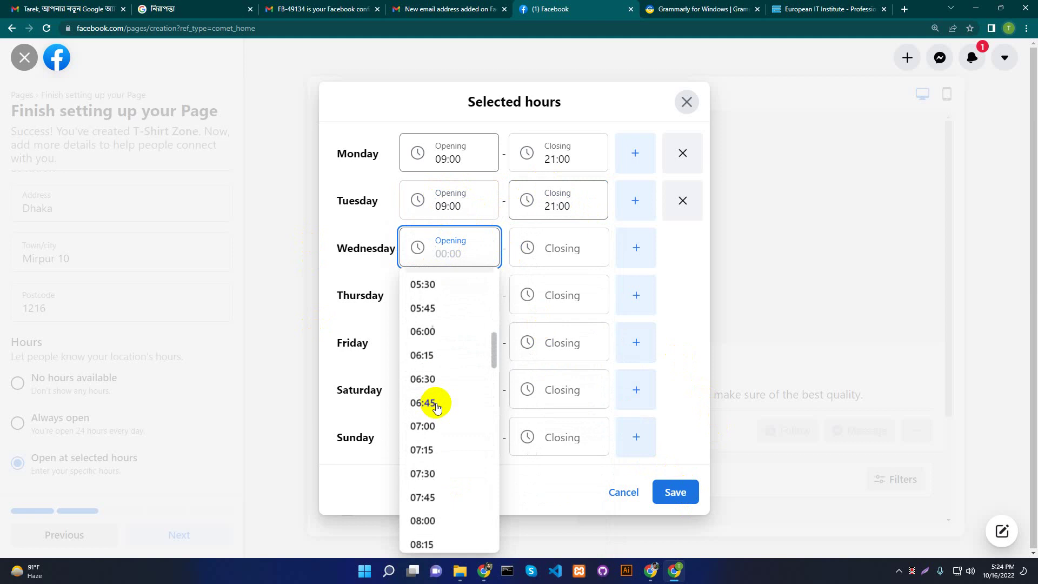
{"action": "left_click", "coordinate": [438, 435]}
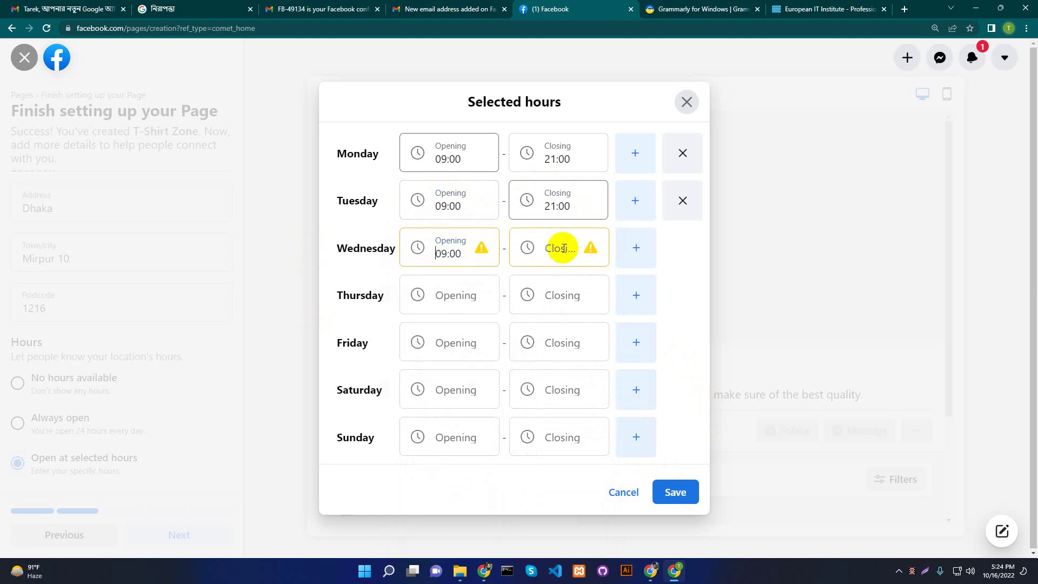
{"action": "left_click", "coordinate": [558, 246]}
{"action": "scroll", "coordinate": [538, 505], "scroll_direction": "down", "scroll_amount": 8}
{"action": "scroll", "coordinate": [537, 505], "scroll_direction": "down", "scroll_amount": 13}
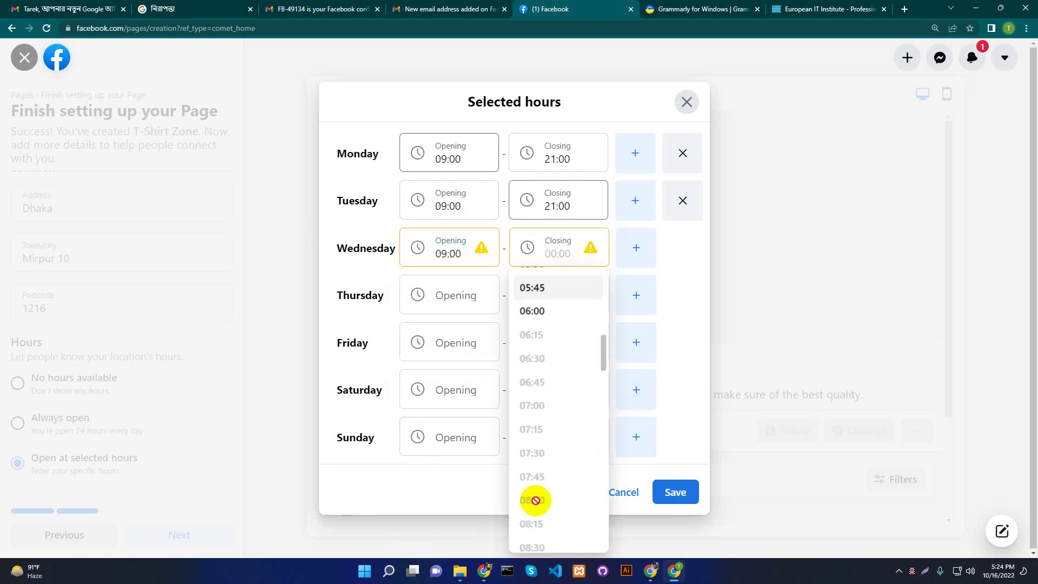
{"action": "scroll", "coordinate": [536, 505], "scroll_direction": "down", "scroll_amount": 12}
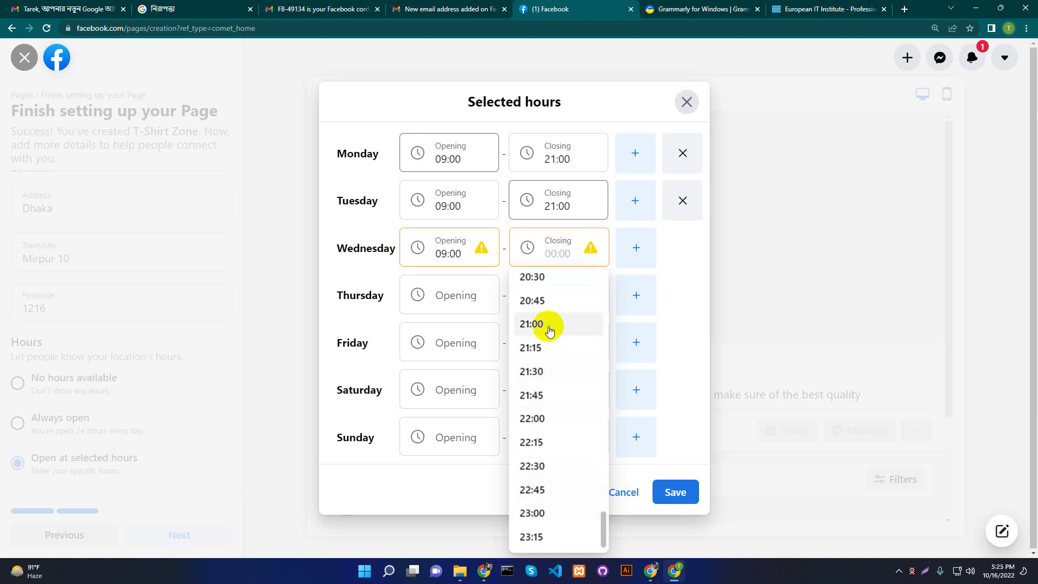
{"action": "left_click", "coordinate": [550, 324]}
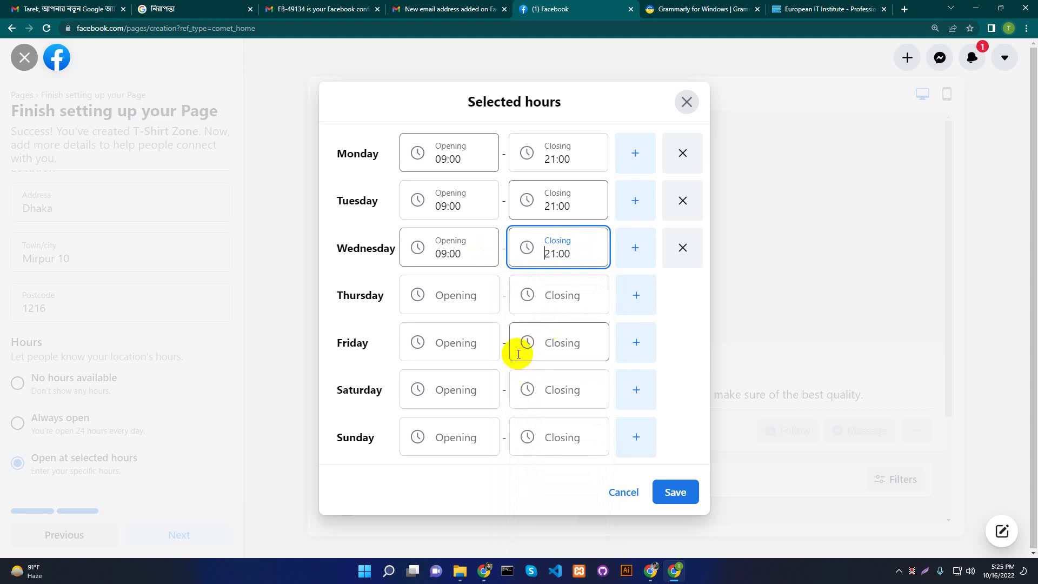
Set Thursday's opening hours to 09:00–21:00
{"action": "left_click", "coordinate": [461, 306]}
{"action": "scroll", "coordinate": [464, 493], "scroll_direction": "down", "scroll_amount": 10}
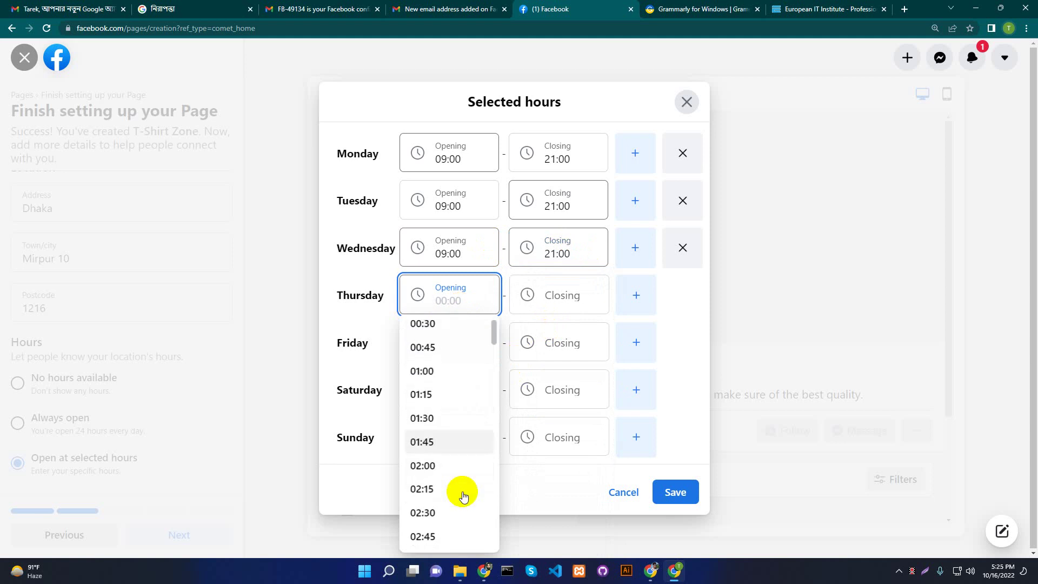
{"action": "scroll", "coordinate": [465, 494], "scroll_direction": "down", "scroll_amount": 15}
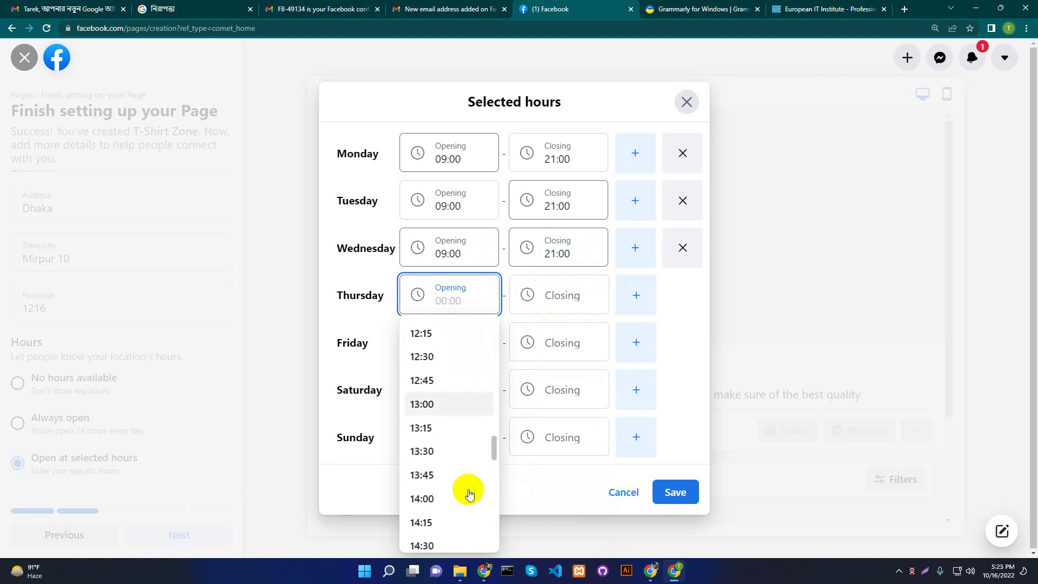
{"action": "scroll", "coordinate": [468, 493], "scroll_direction": "up", "scroll_amount": 12}
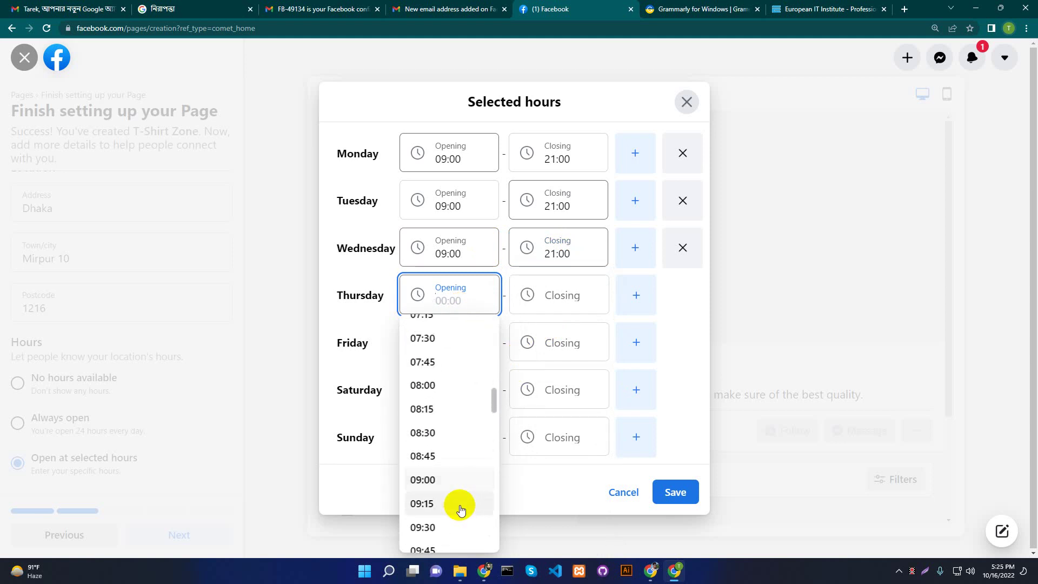
{"action": "left_click", "coordinate": [442, 474]}
{"action": "left_click", "coordinate": [570, 294]}
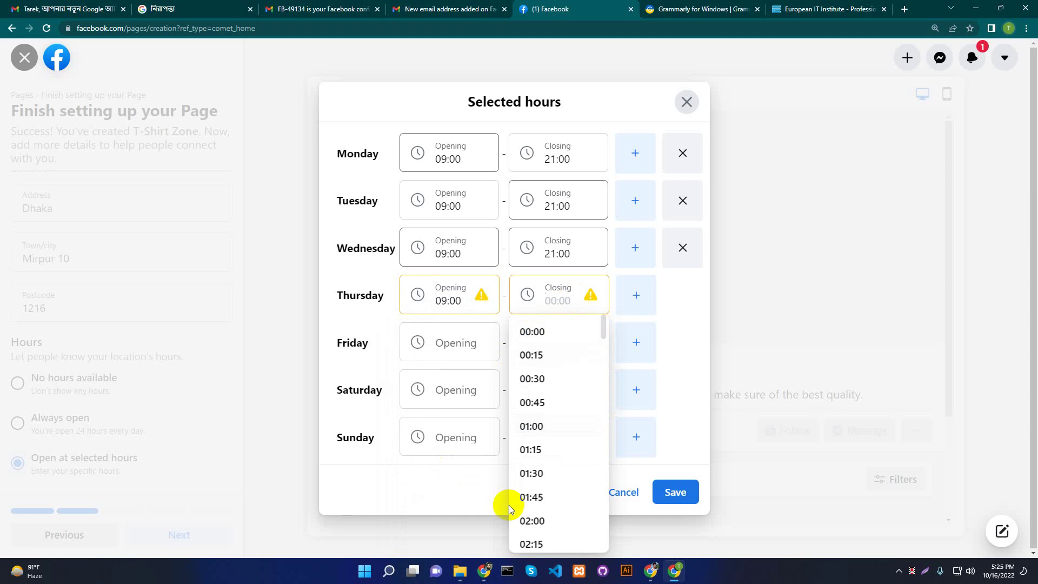
{"action": "scroll", "coordinate": [571, 465], "scroll_direction": "down", "scroll_amount": 20}
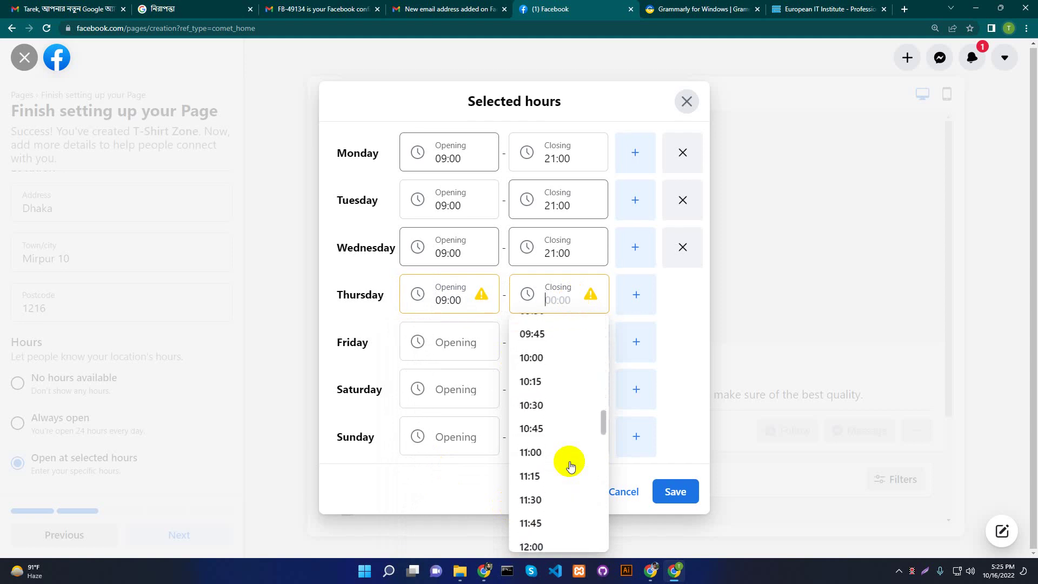
{"action": "scroll", "coordinate": [570, 465], "scroll_direction": "down", "scroll_amount": 15}
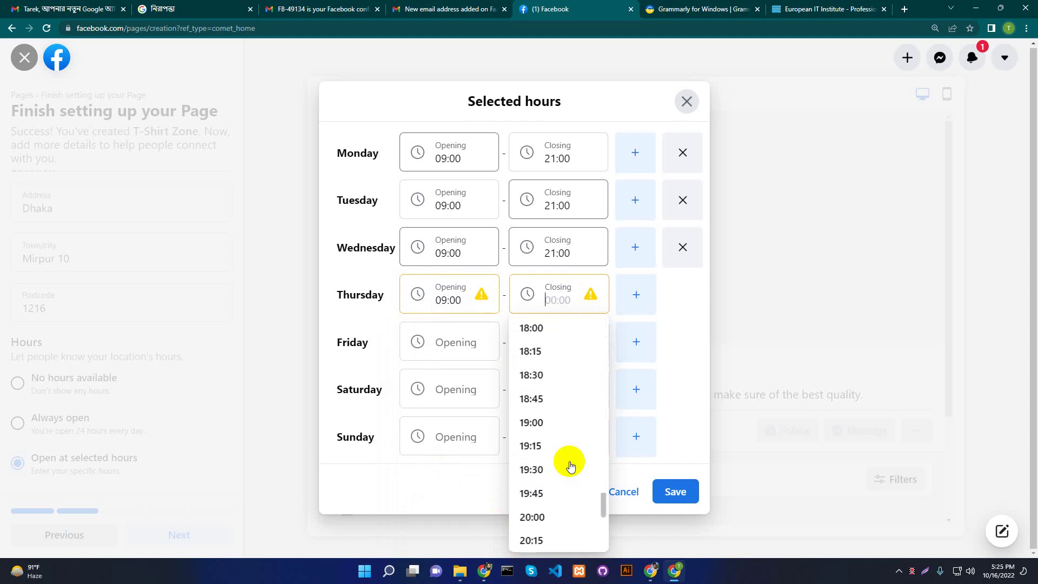
{"action": "left_click", "coordinate": [543, 445]}
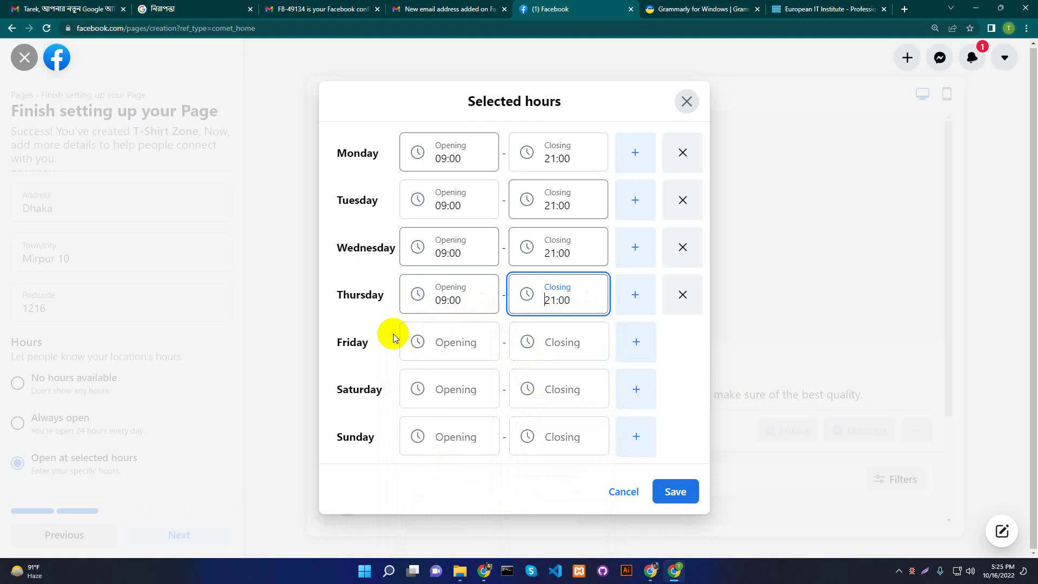
Set Saturday's opening hours to 09:00–21:00, leaving Friday blank
{"action": "left_click", "coordinate": [423, 388]}
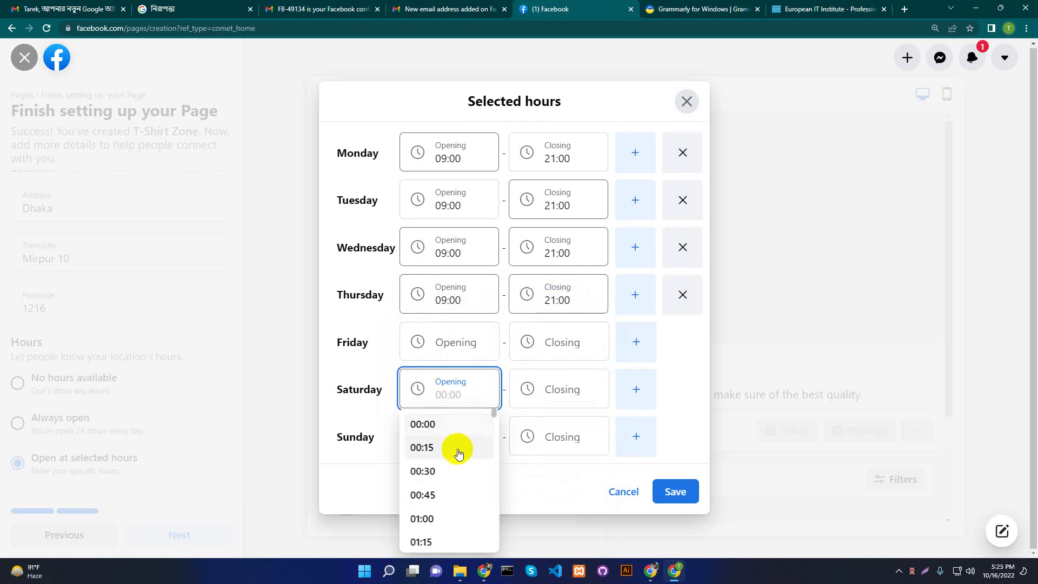
{"action": "scroll", "coordinate": [456, 449], "scroll_direction": "down", "scroll_amount": 5}
{"action": "scroll", "coordinate": [459, 454], "scroll_direction": "down", "scroll_amount": 18}
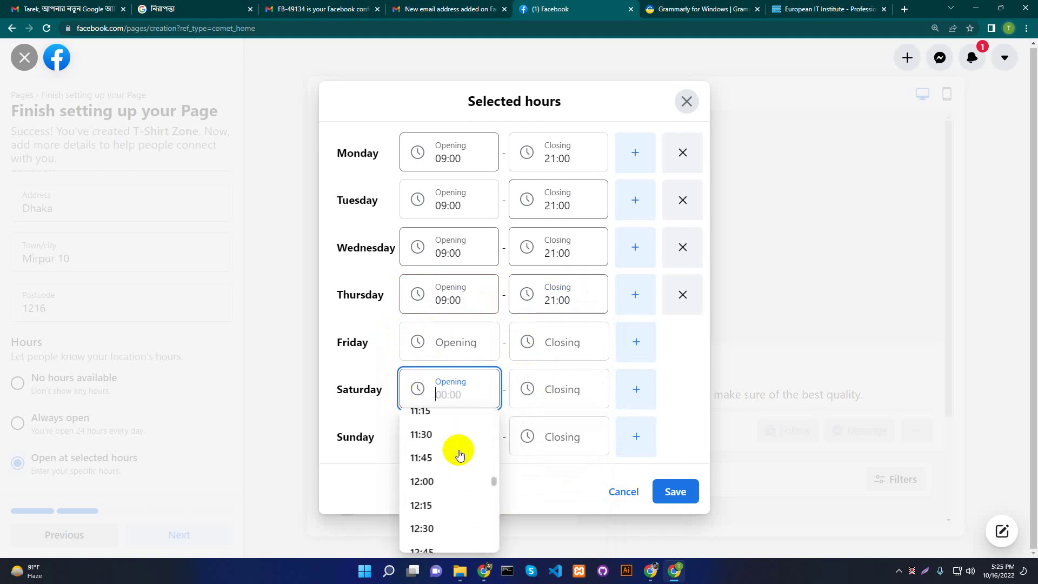
{"action": "scroll", "coordinate": [459, 454], "scroll_direction": "down", "scroll_amount": 1}
{"action": "scroll", "coordinate": [454, 448], "scroll_direction": "up", "scroll_amount": 8}
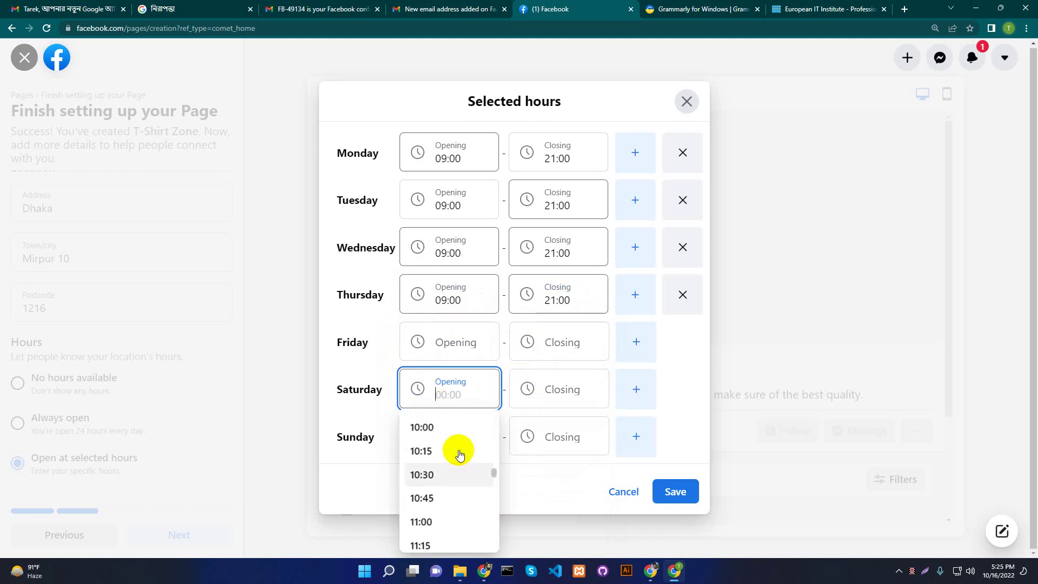
{"action": "left_click", "coordinate": [447, 412]}
{"action": "left_click", "coordinate": [528, 388]}
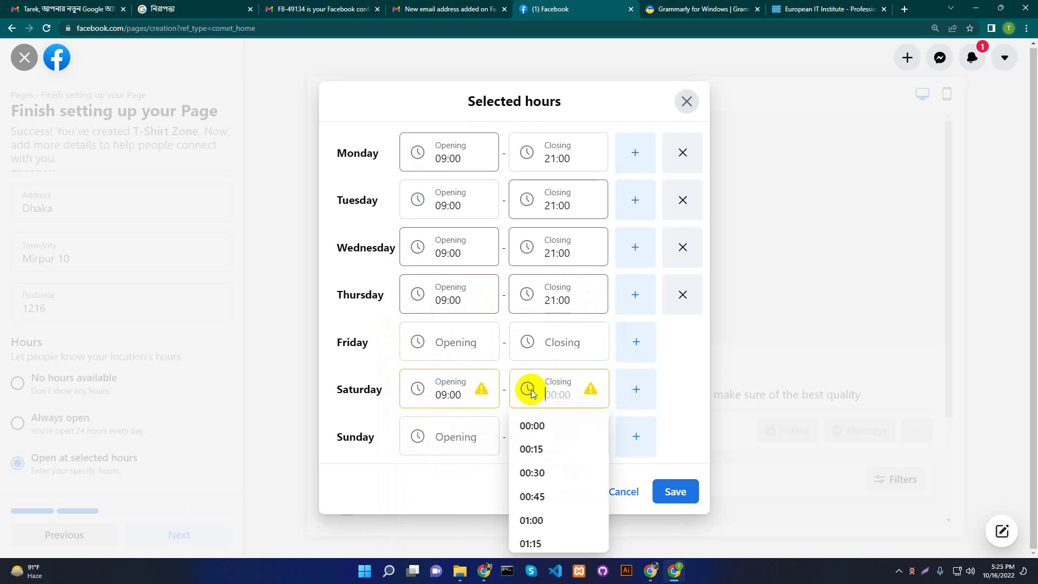
{"action": "scroll", "coordinate": [543, 503], "scroll_direction": "down", "scroll_amount": 1}
{"action": "scroll", "coordinate": [543, 503], "scroll_direction": "down", "scroll_amount": 20}
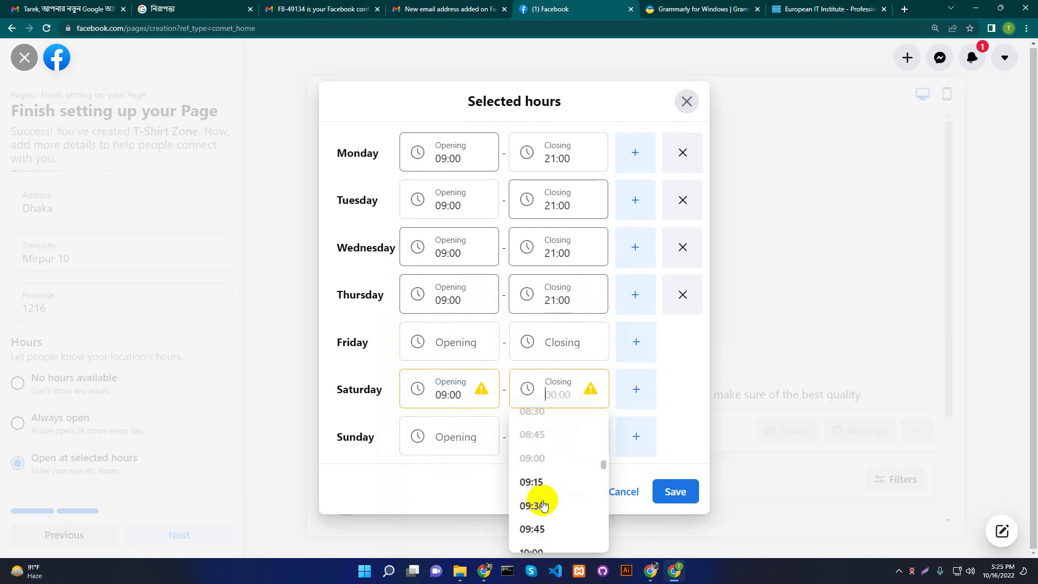
{"action": "scroll", "coordinate": [543, 503], "scroll_direction": "down", "scroll_amount": 15}
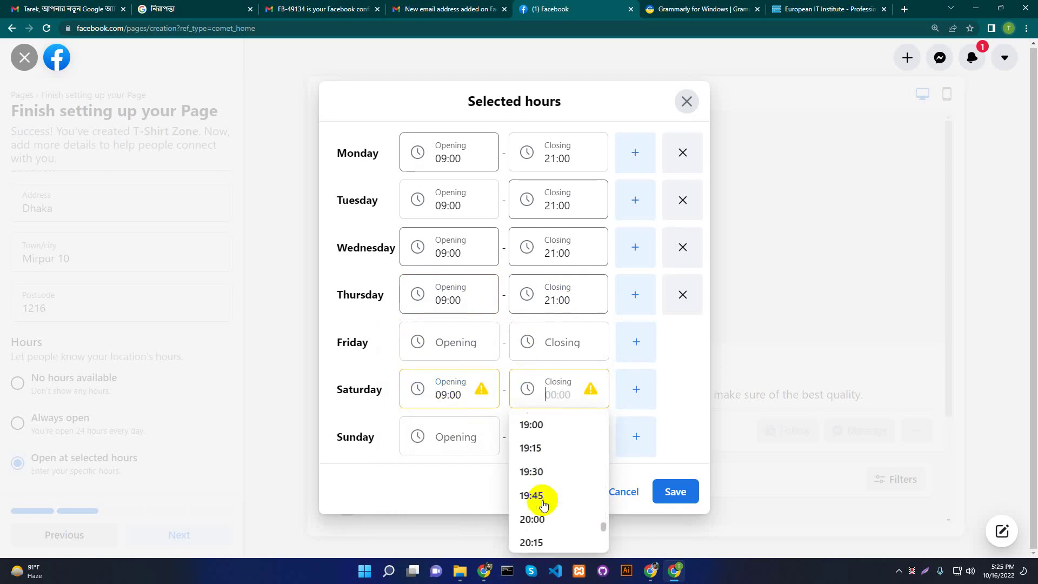
{"action": "left_click", "coordinate": [550, 465]}
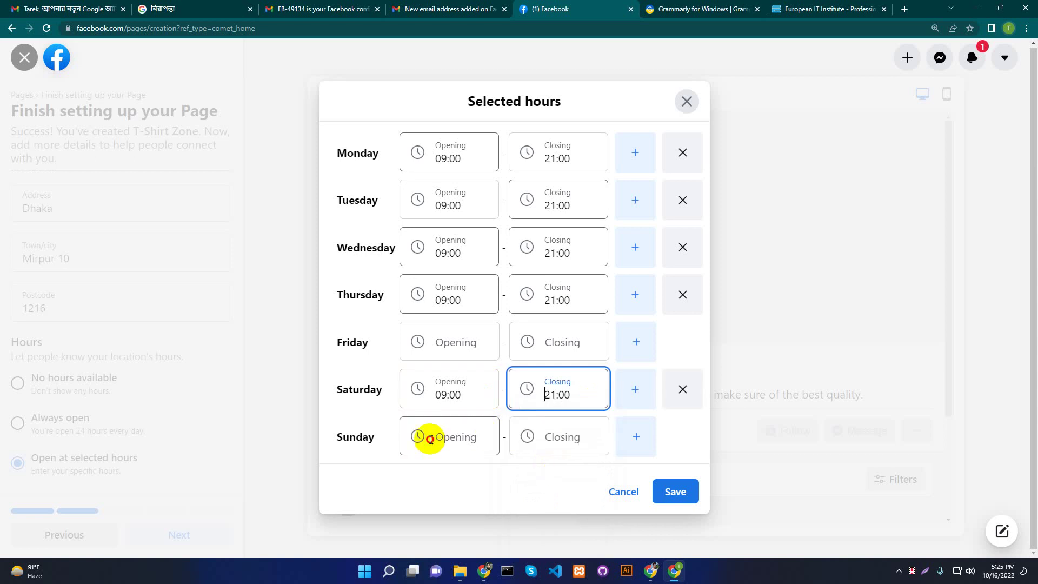
Set Sunday's hours to 09:00–21:00 and save the weekly schedule
{"action": "left_click", "coordinate": [430, 441]}
{"action": "scroll", "coordinate": [425, 331], "scroll_direction": "down", "scroll_amount": 9}
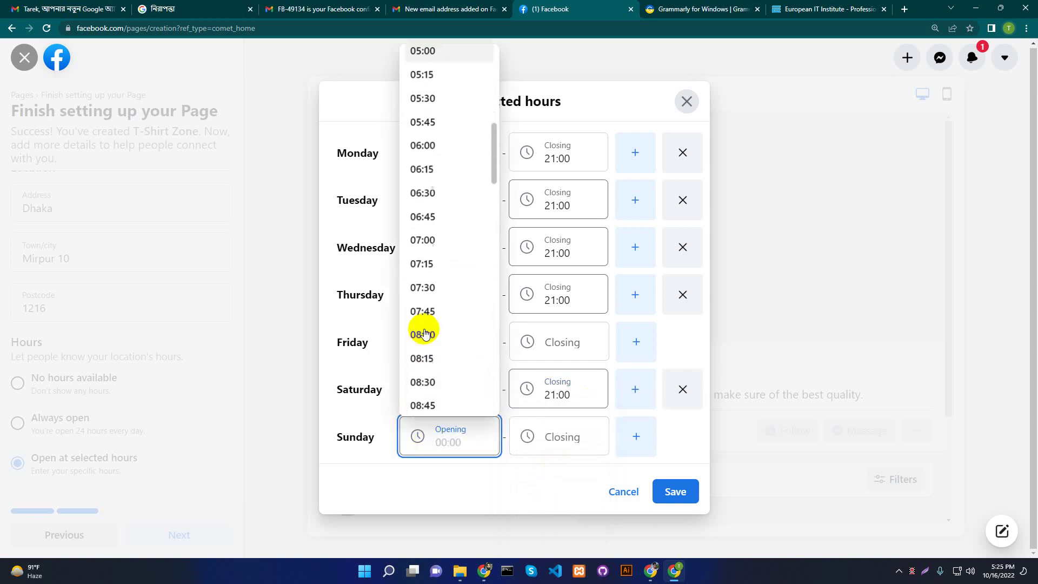
{"action": "scroll", "coordinate": [425, 331], "scroll_direction": "down", "scroll_amount": 2}
{"action": "left_click", "coordinate": [424, 330]}
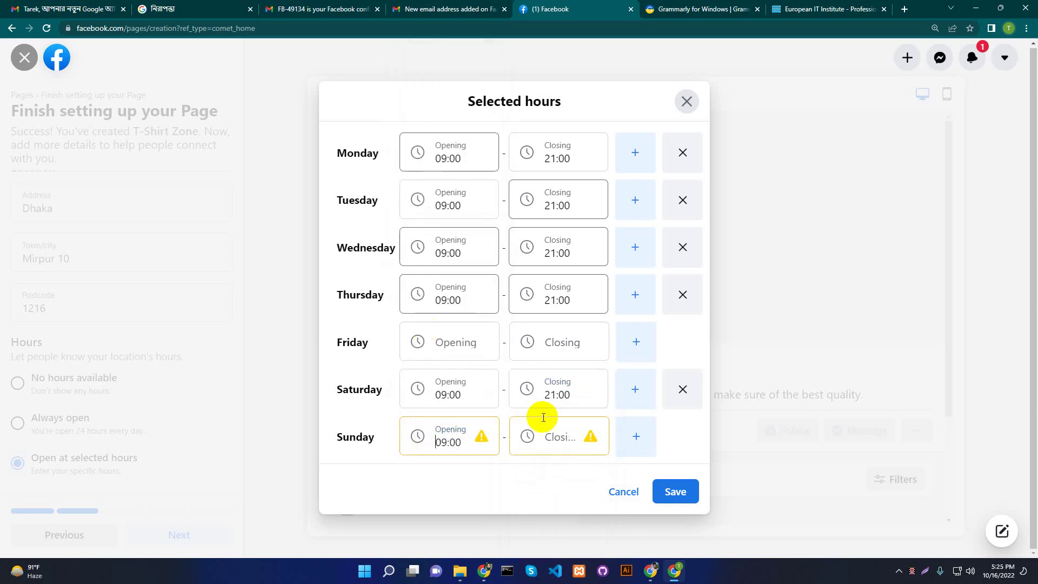
{"action": "left_click", "coordinate": [570, 432]}
{"action": "scroll", "coordinate": [526, 331], "scroll_direction": "down", "scroll_amount": 20}
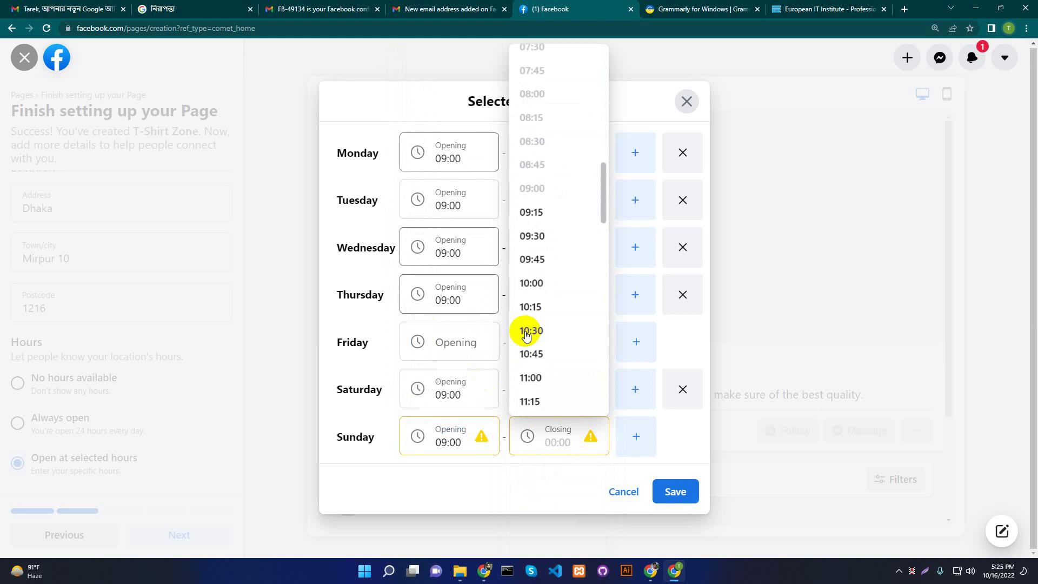
{"action": "scroll", "coordinate": [527, 332], "scroll_direction": "down", "scroll_amount": 10}
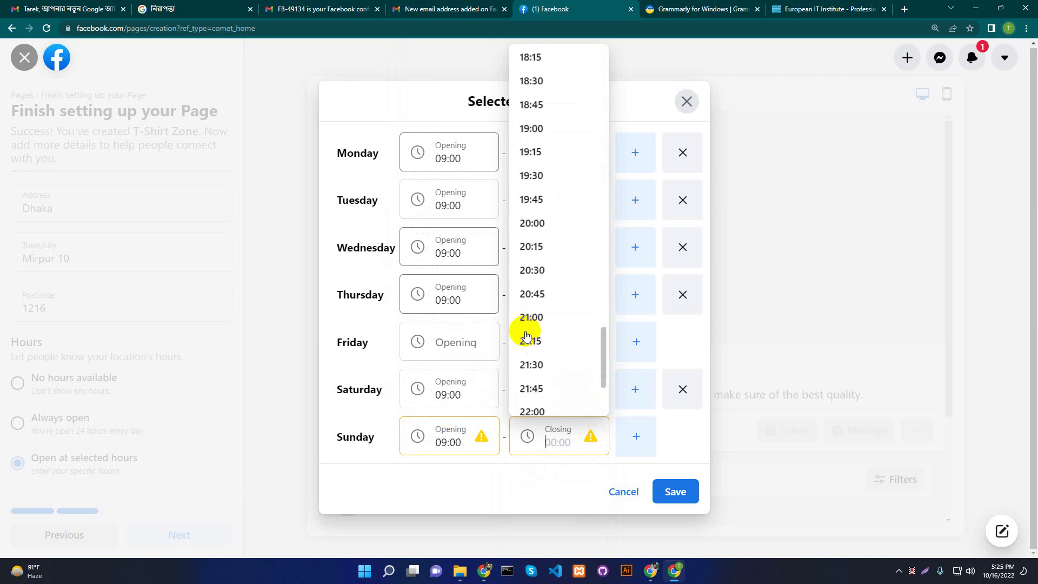
{"action": "left_click", "coordinate": [543, 318]}
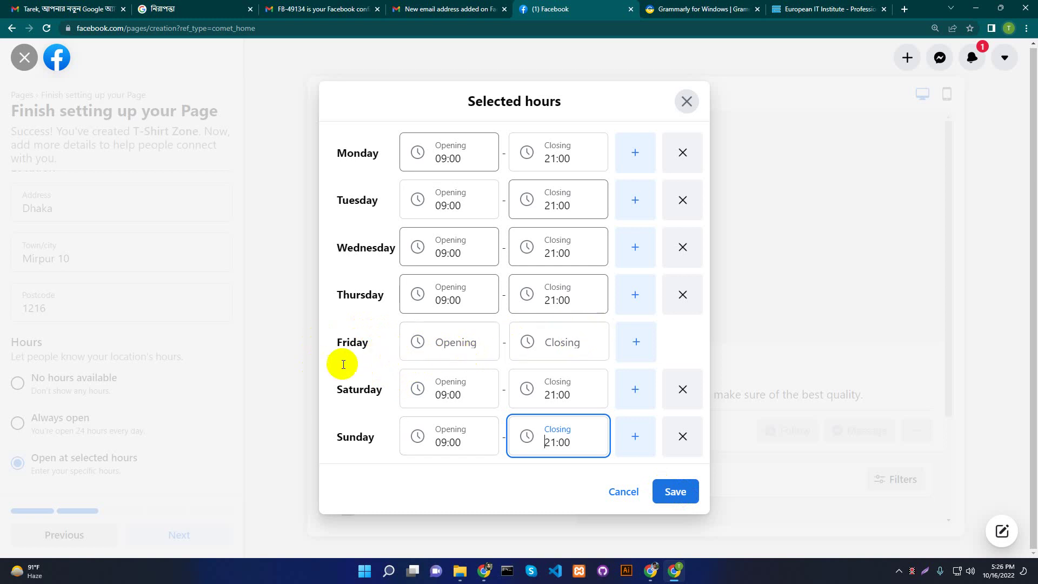
{"action": "left_click", "coordinate": [674, 492]}
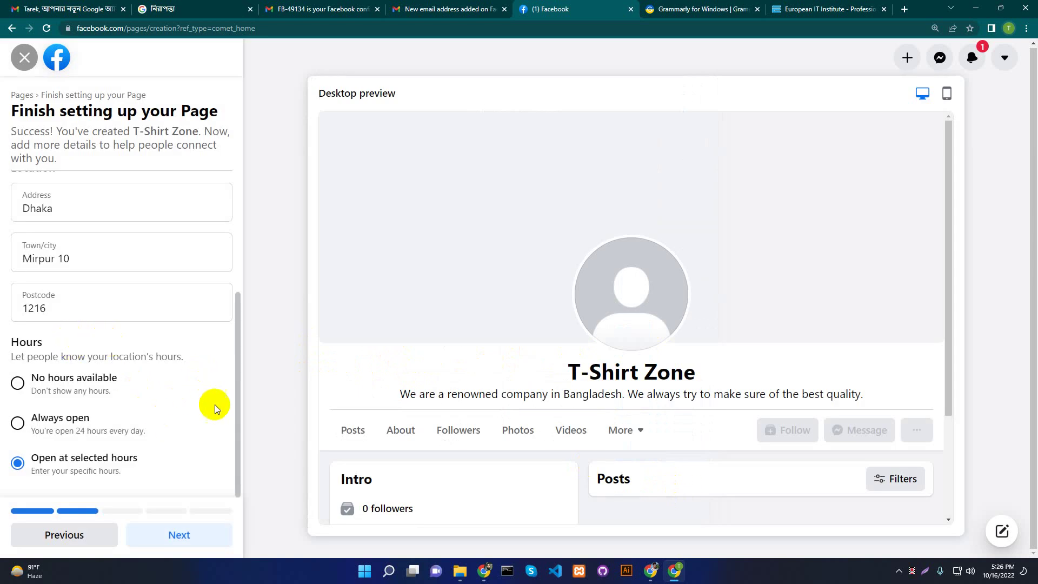
Advance the T-Shirt Zone setup to Customise your Page and decline Chrome's offer to save the address
{"action": "scroll", "coordinate": [111, 343], "scroll_direction": "up", "scroll_amount": 3}
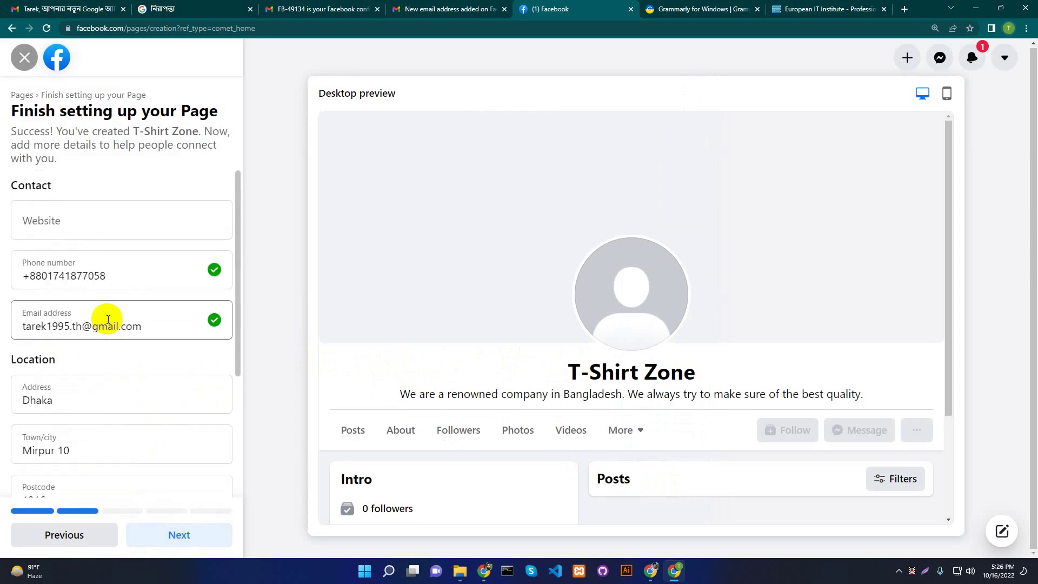
{"action": "scroll", "coordinate": [108, 319], "scroll_direction": "down", "scroll_amount": 3}
{"action": "left_click", "coordinate": [189, 532]}
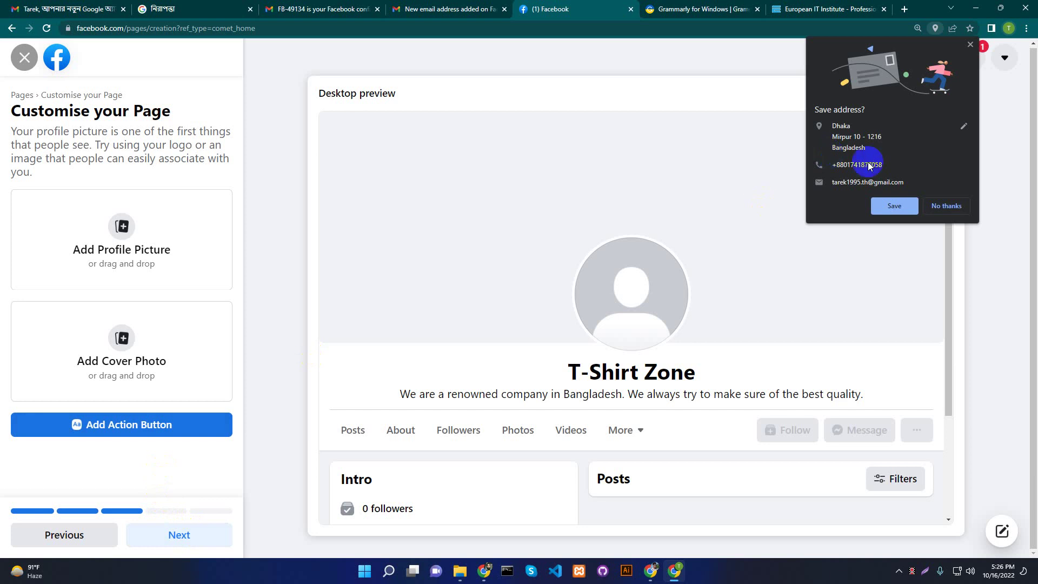
{"action": "left_click", "coordinate": [939, 209]}
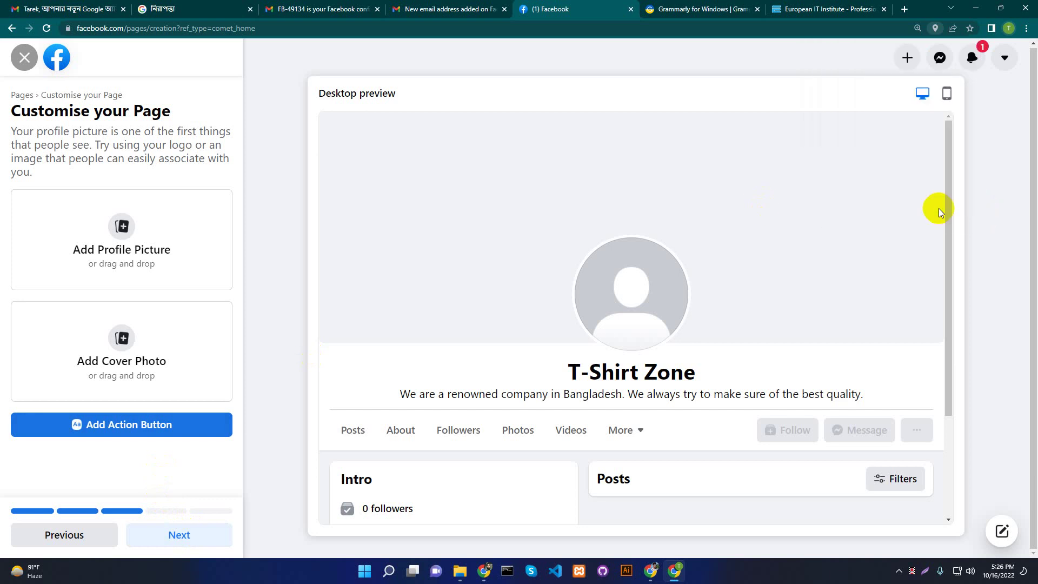
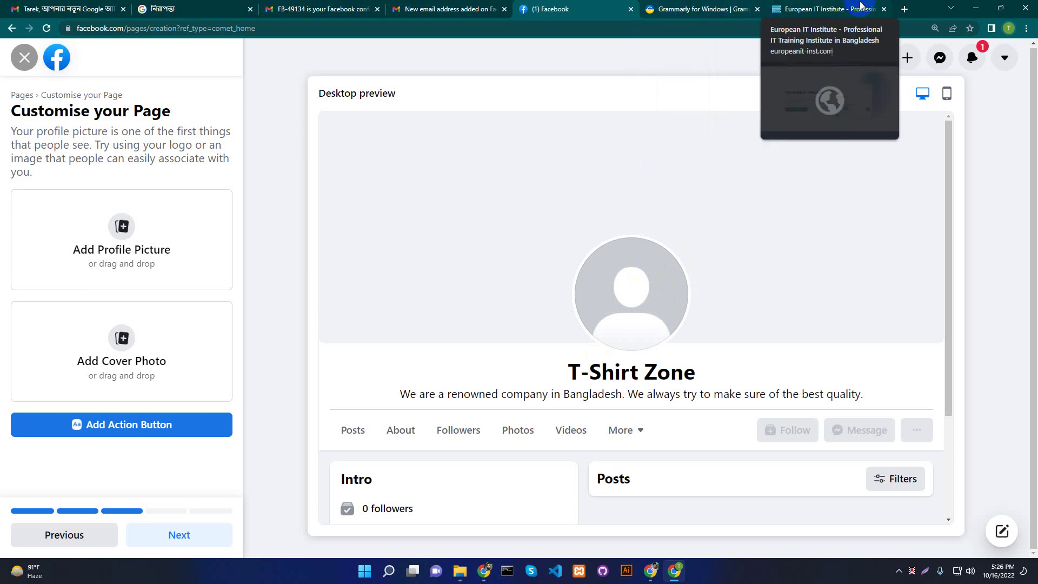
Open a new Chrome tab and search Google for 'Canva'
{"action": "left_click", "coordinate": [905, 9]}
{"action": "left_click", "coordinate": [339, 28]}
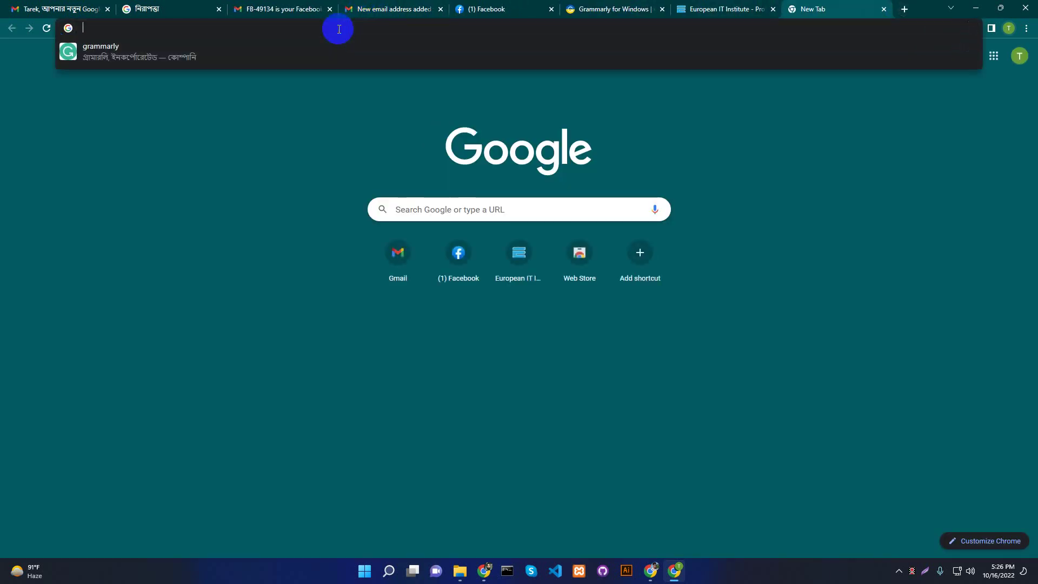
{"action": "type", "text": "cN=="}
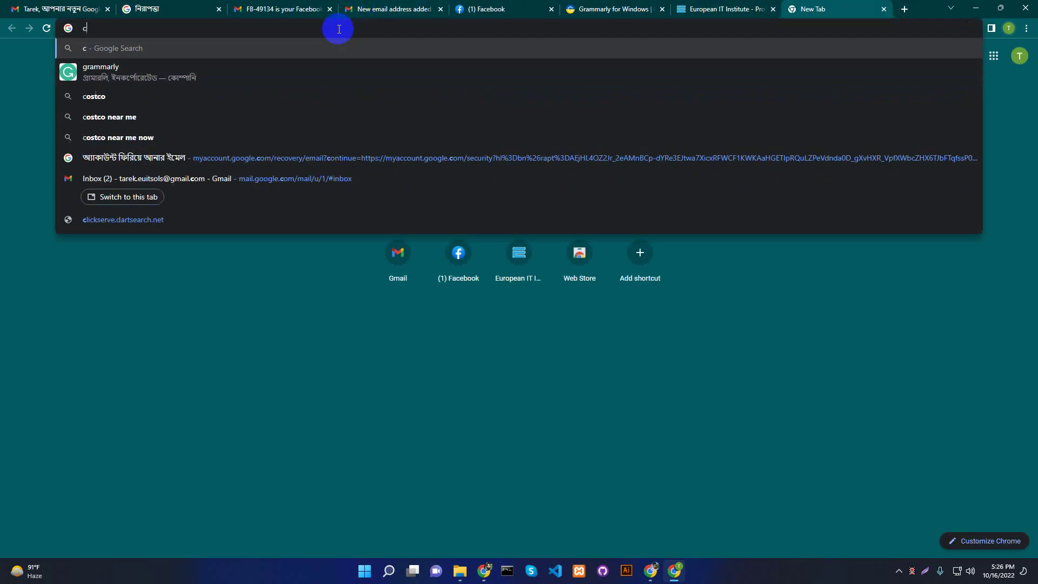
{"action": "key", "text": "BackSpace"}
{"action": "key", "text": "BackSpace"}
{"action": "key", "text": "BackSpace"}
{"action": "key", "text": "BackSpace"}
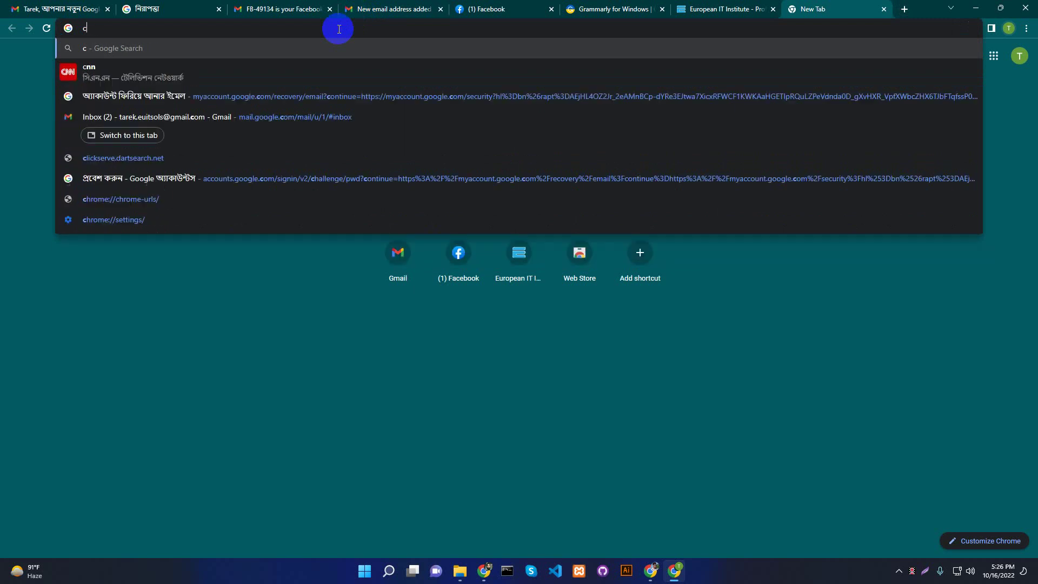
{"action": "left_click", "coordinate": [339, 28]}
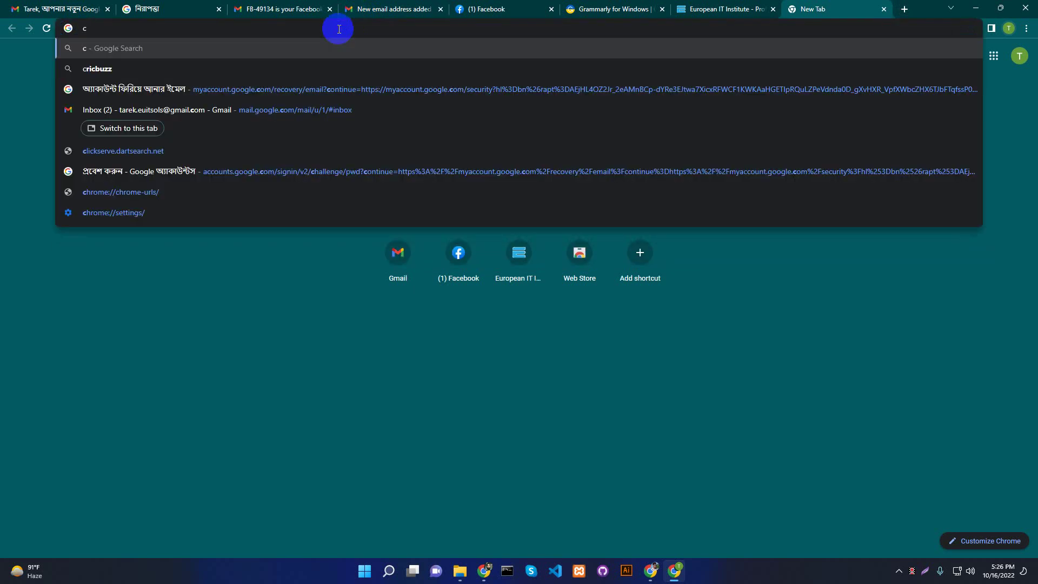
{"action": "left_click", "coordinate": [339, 28]}
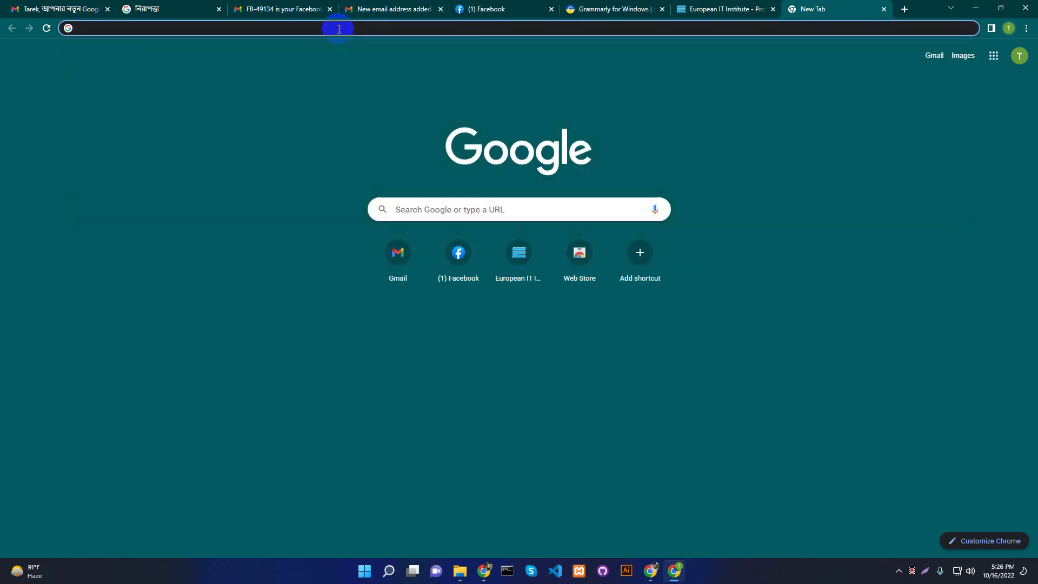
{"action": "type", "text": "cn"}
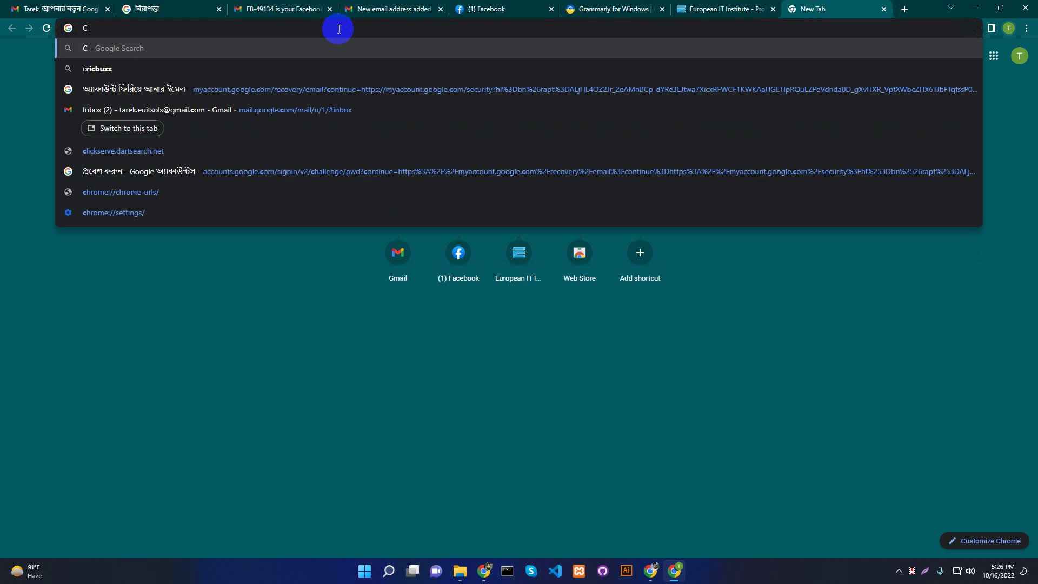
{"action": "key", "text": "BackSpace"}
{"action": "type", "text": "a"}
{"action": "key", "text": "BackSpace"}
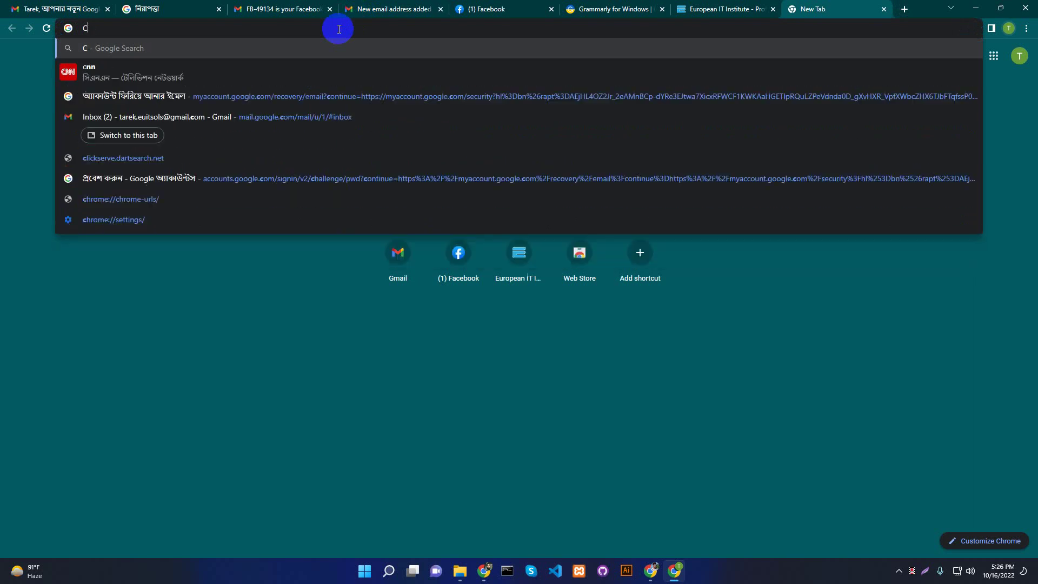
{"action": "type", "text": "anva"}
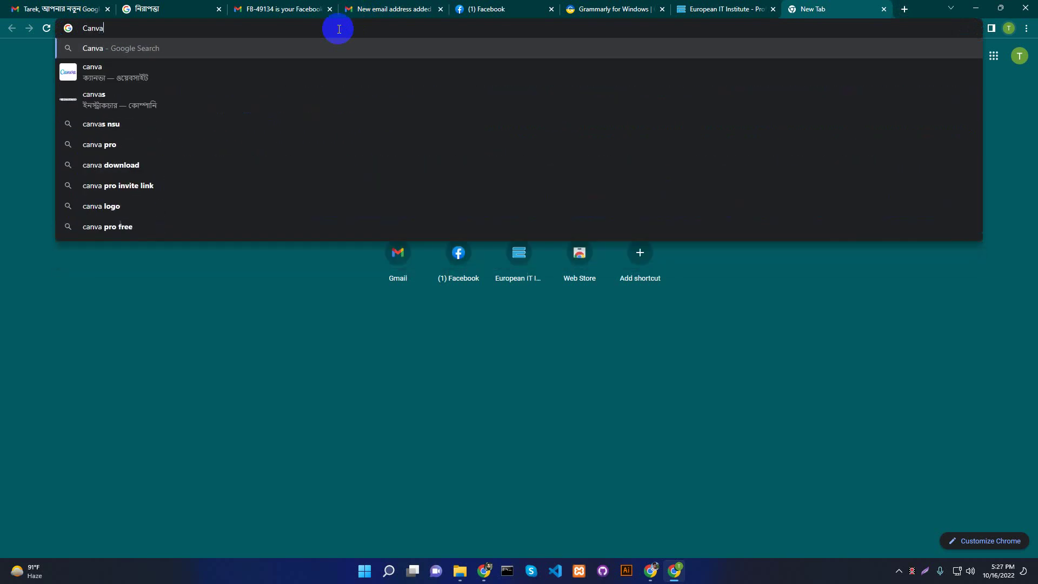
{"action": "key", "text": "Return"}
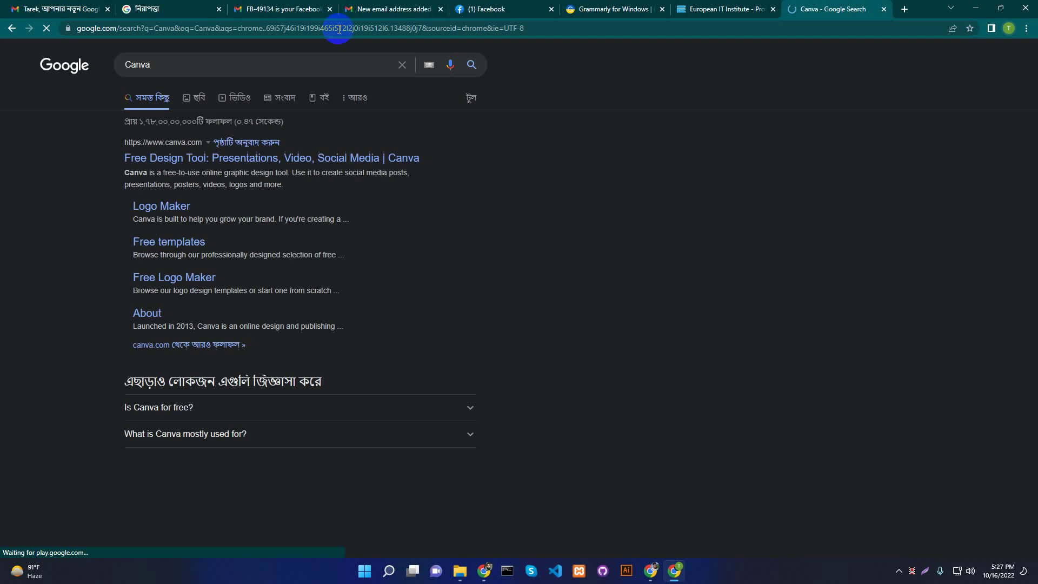
Open canva.com from the search results, then open and close the Create a design list
{"action": "left_click", "coordinate": [147, 159]}
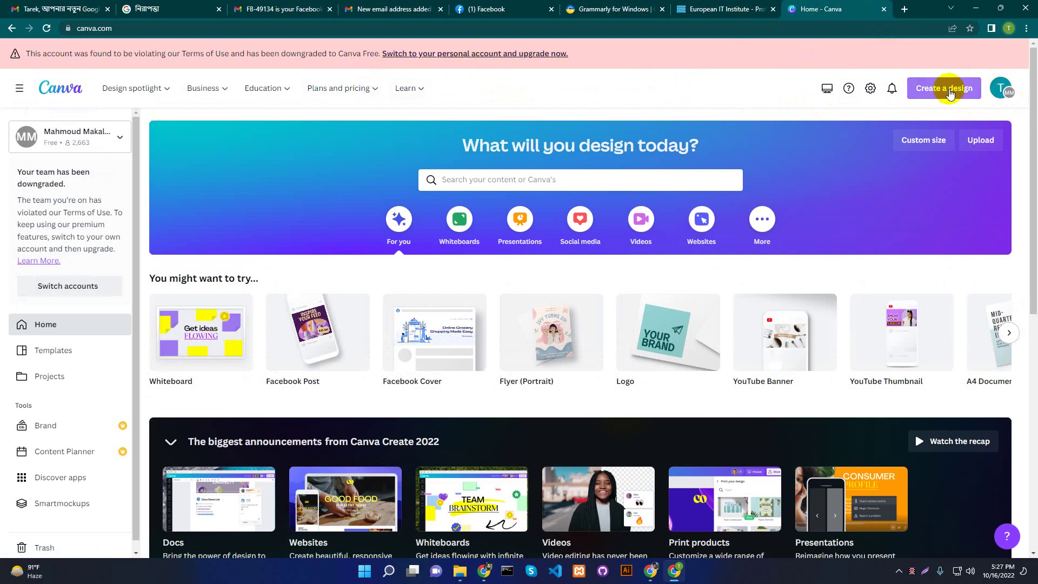
{"action": "left_click", "coordinate": [949, 93]}
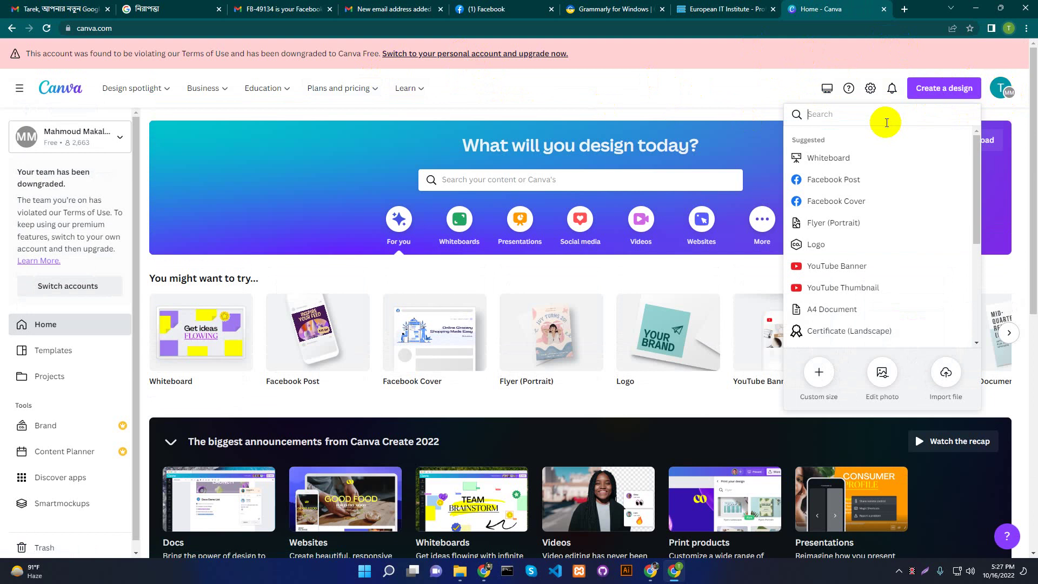
{"action": "left_click", "coordinate": [459, 108]}
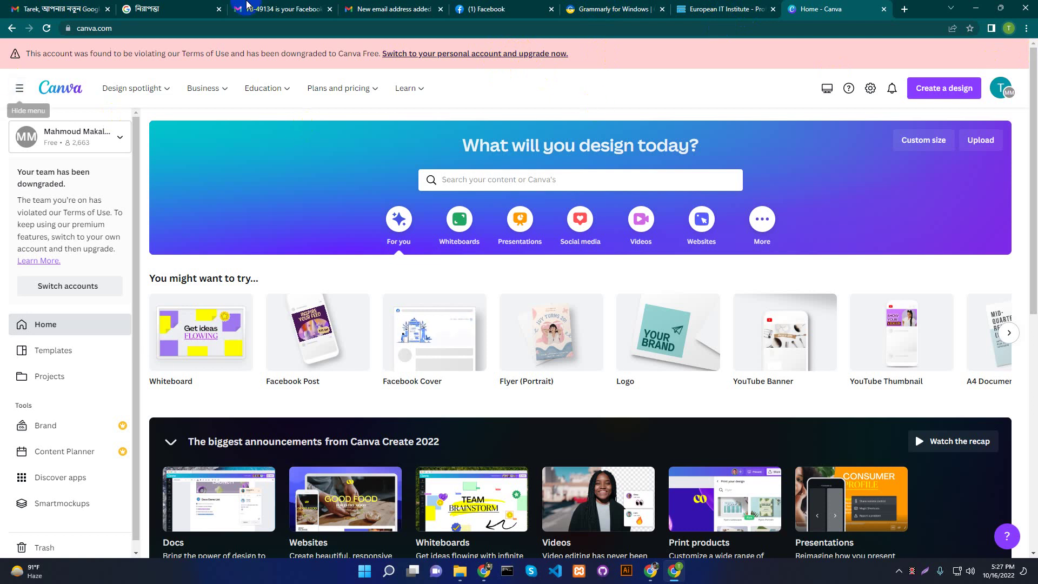
{"action": "left_click", "coordinate": [460, 8]}
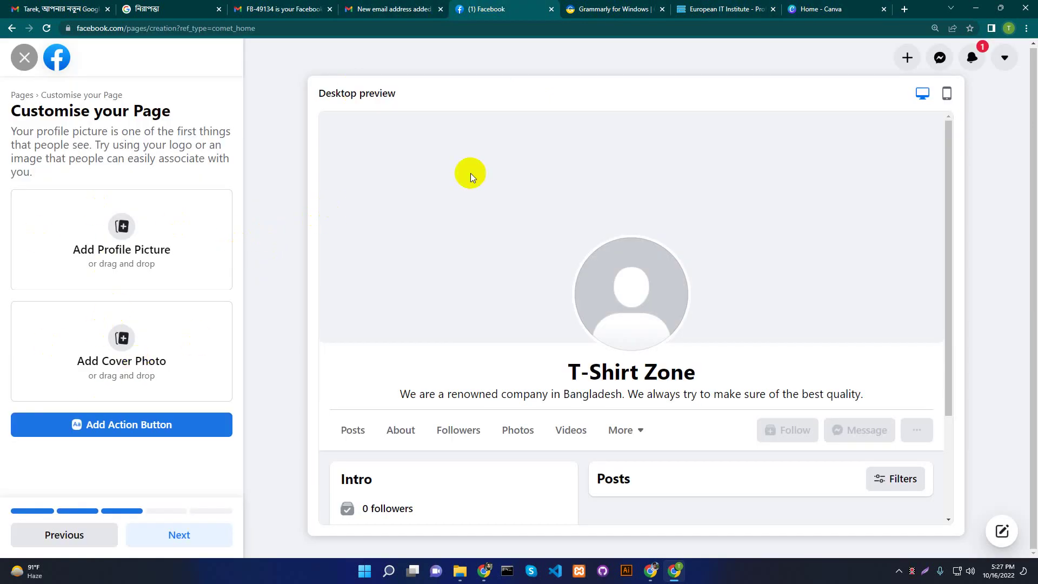
{"action": "left_click", "coordinate": [817, 9]}
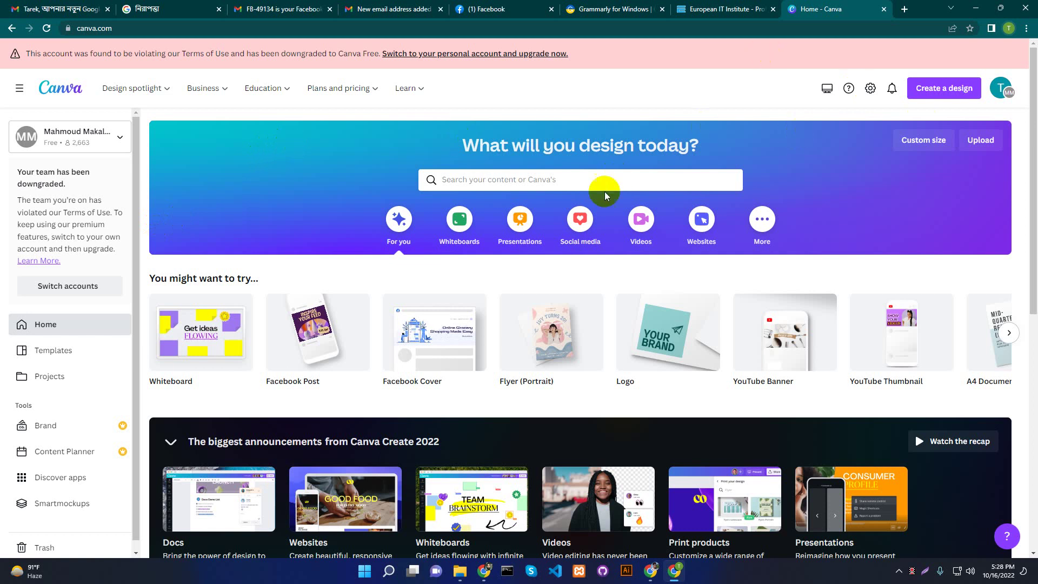
Search Canva templates for 'facebook profile' and pick the Facebook Profile Picture suggestion
{"action": "left_click", "coordinate": [581, 180]}
{"action": "type", "text": "fac"}
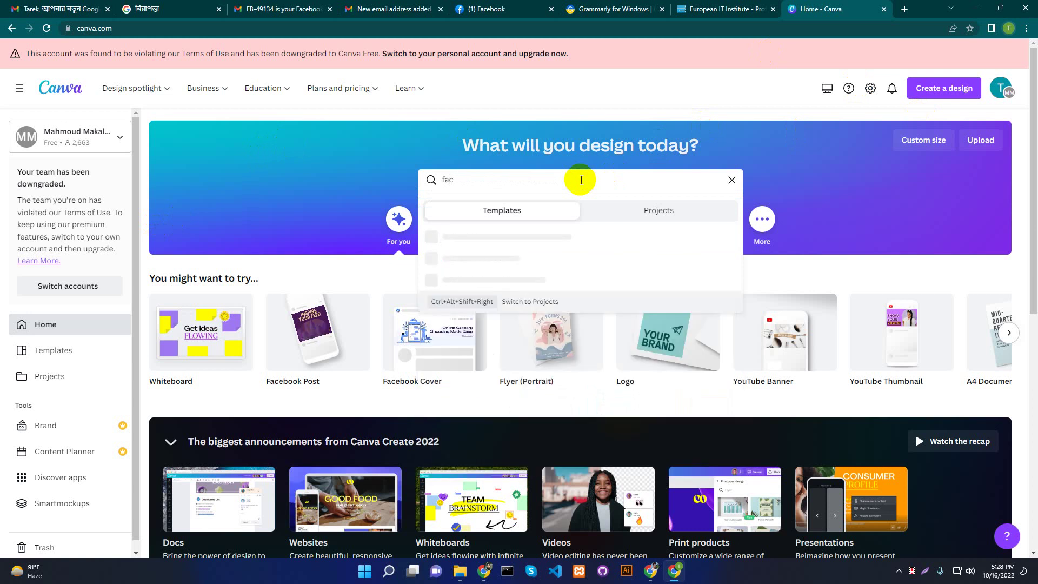
{"action": "key", "text": "BackSpace"}
{"action": "type", "text": "ebook"}
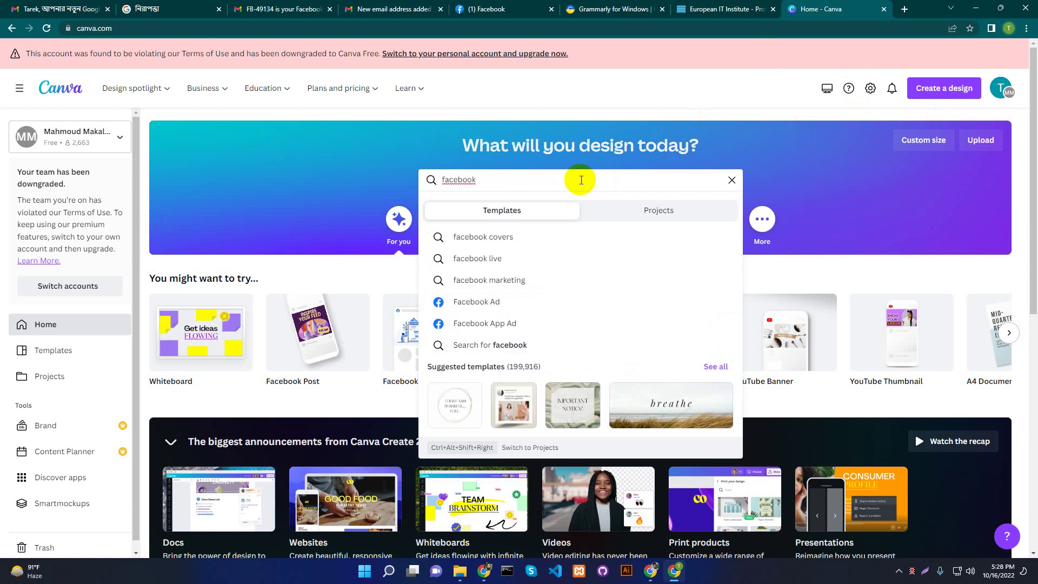
{"action": "type", "text": " pof"}
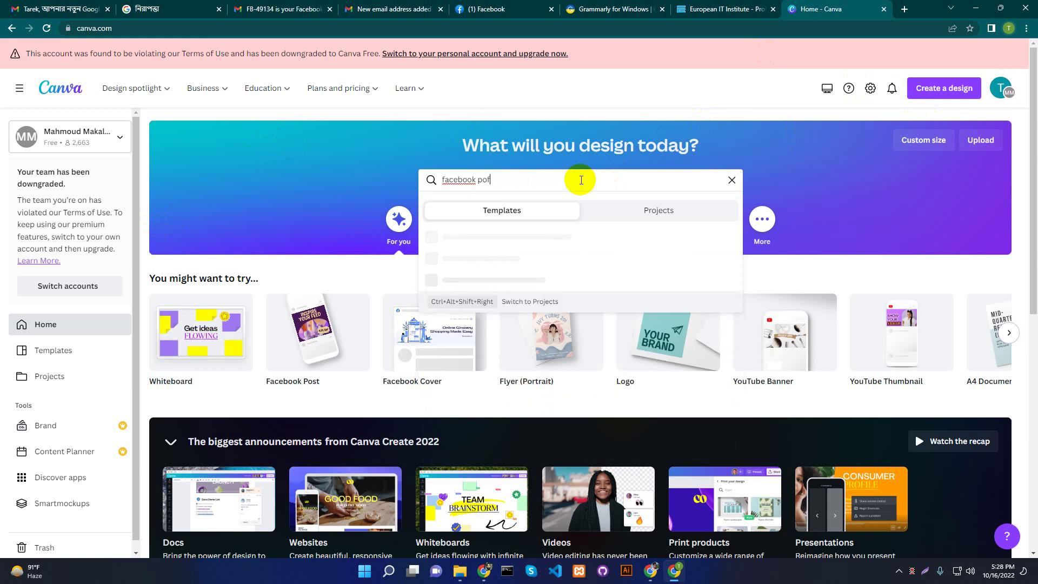
{"action": "key", "text": "BackSpace"}
{"action": "key", "text": "BackSpace"}
{"action": "type", "text": "rofi"}
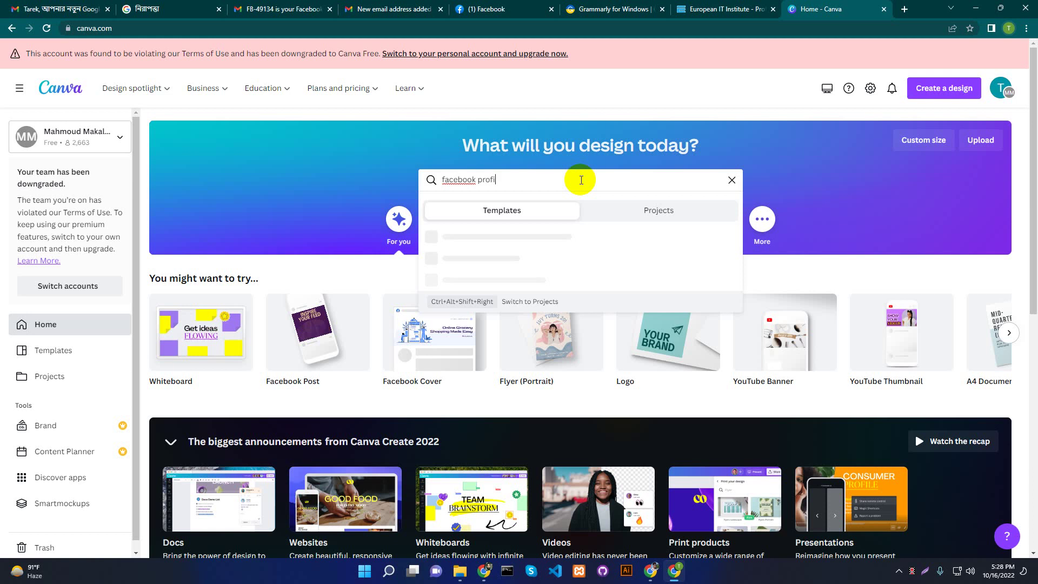
{"action": "type", "text": "le"}
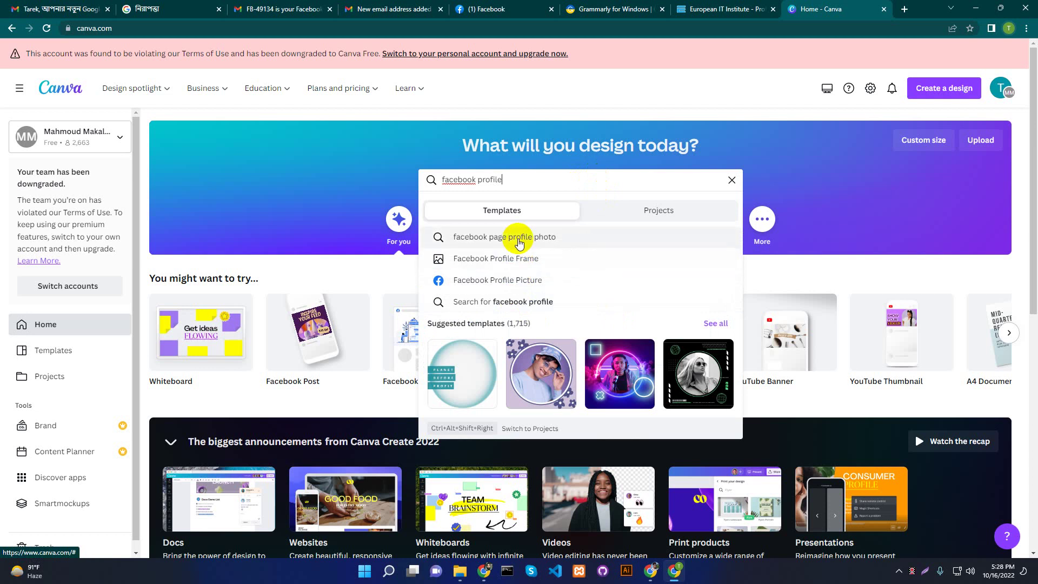
{"action": "left_click", "coordinate": [589, 280]}
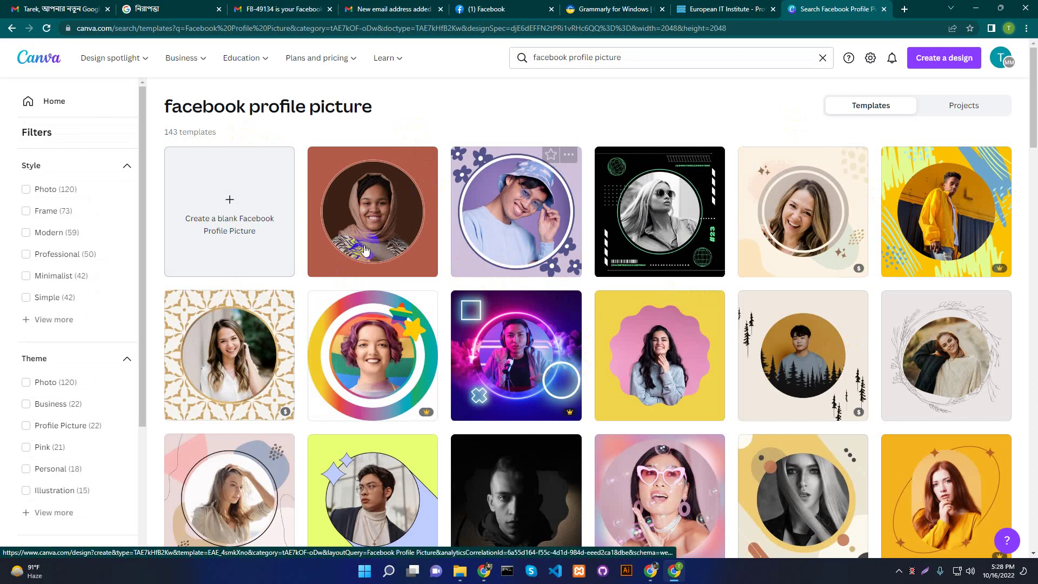
{"action": "scroll", "coordinate": [335, 215], "scroll_direction": "down", "scroll_amount": 6}
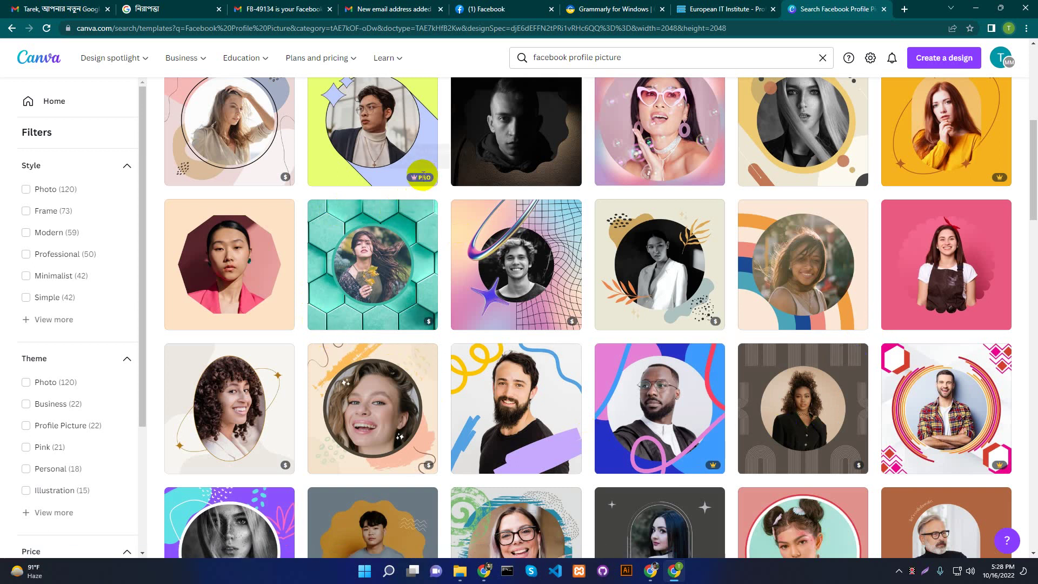
{"action": "mouse_move", "coordinate": [420, 177]}
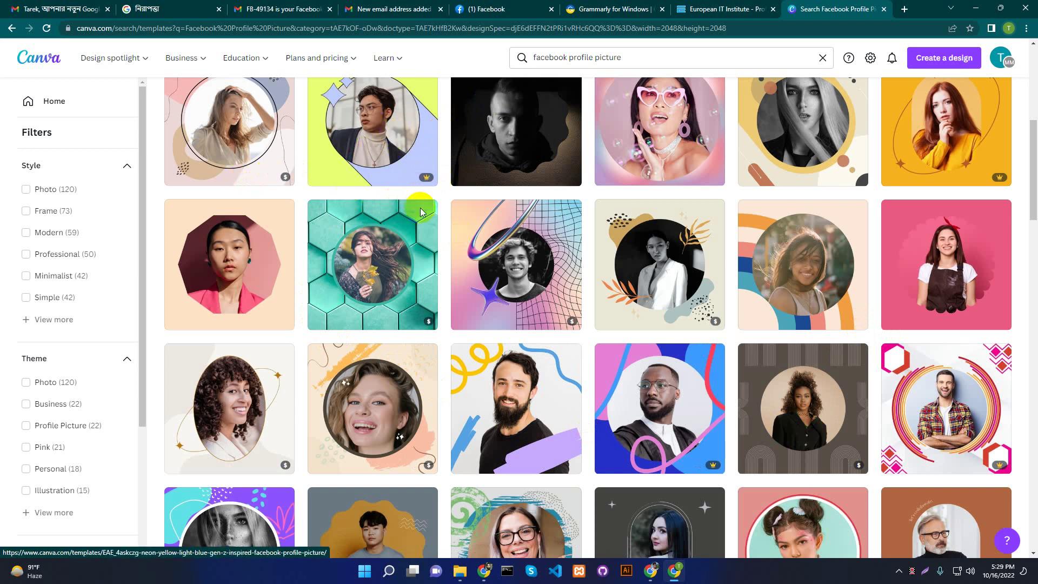
{"action": "scroll", "coordinate": [496, 224], "scroll_direction": "up", "scroll_amount": 1}
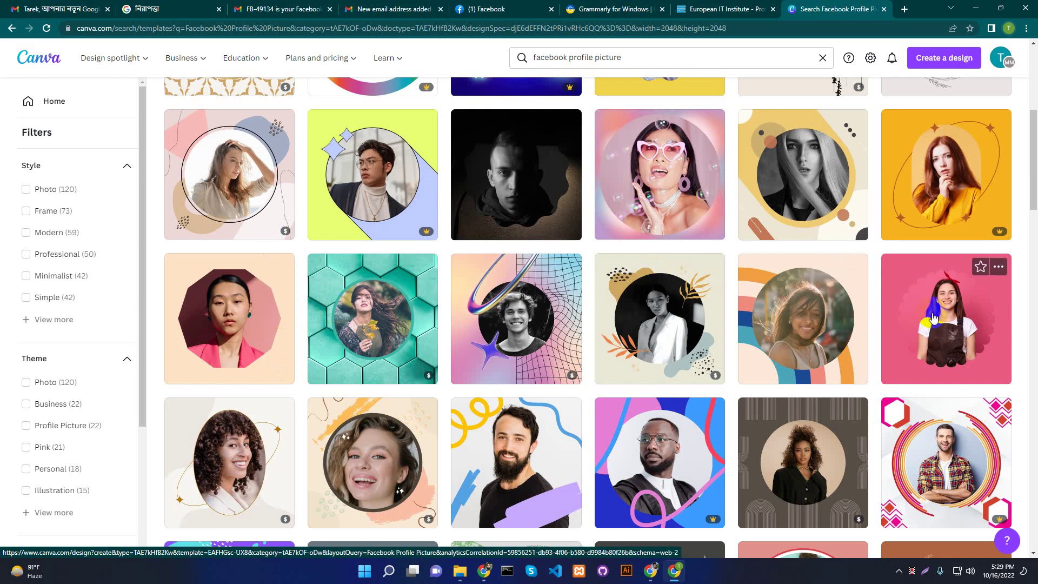
{"action": "scroll", "coordinate": [735, 333], "scroll_direction": "down", "scroll_amount": 1}
{"action": "scroll", "coordinate": [735, 333], "scroll_direction": "down", "scroll_amount": 2}
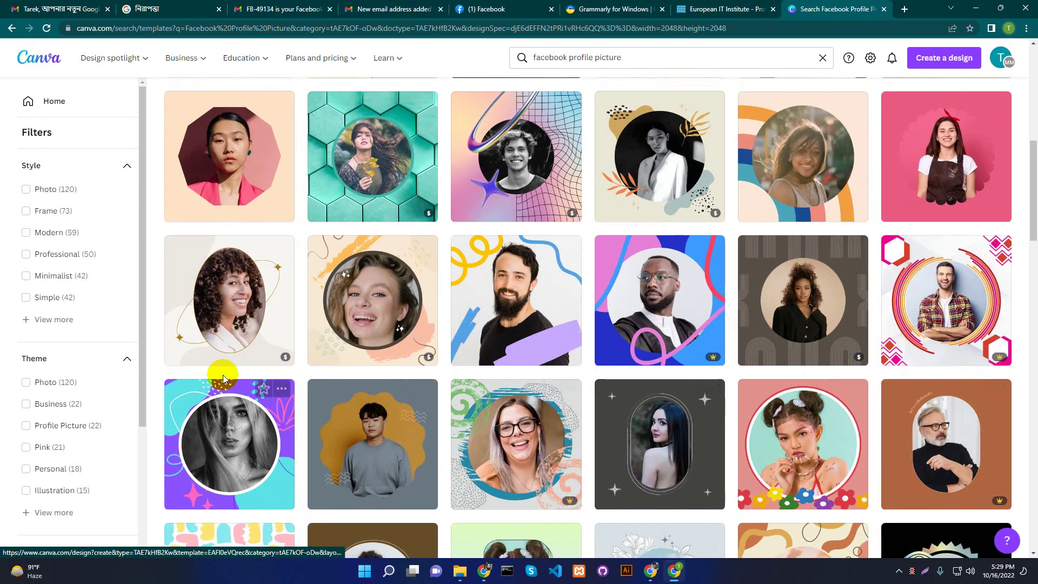
{"action": "scroll", "coordinate": [214, 326], "scroll_direction": "down", "scroll_amount": 1}
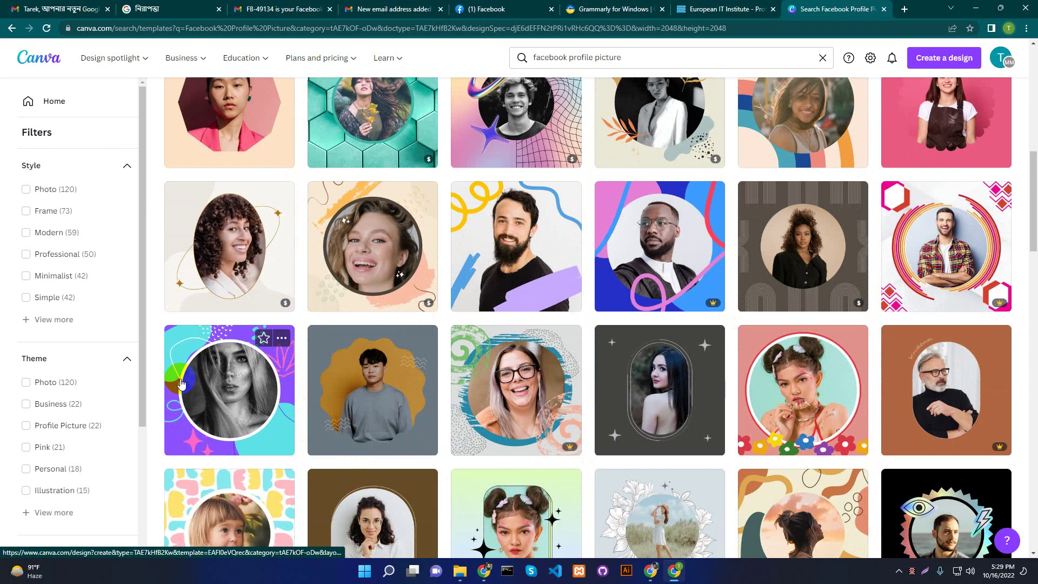
{"action": "scroll", "coordinate": [181, 384], "scroll_direction": "up", "scroll_amount": 5}
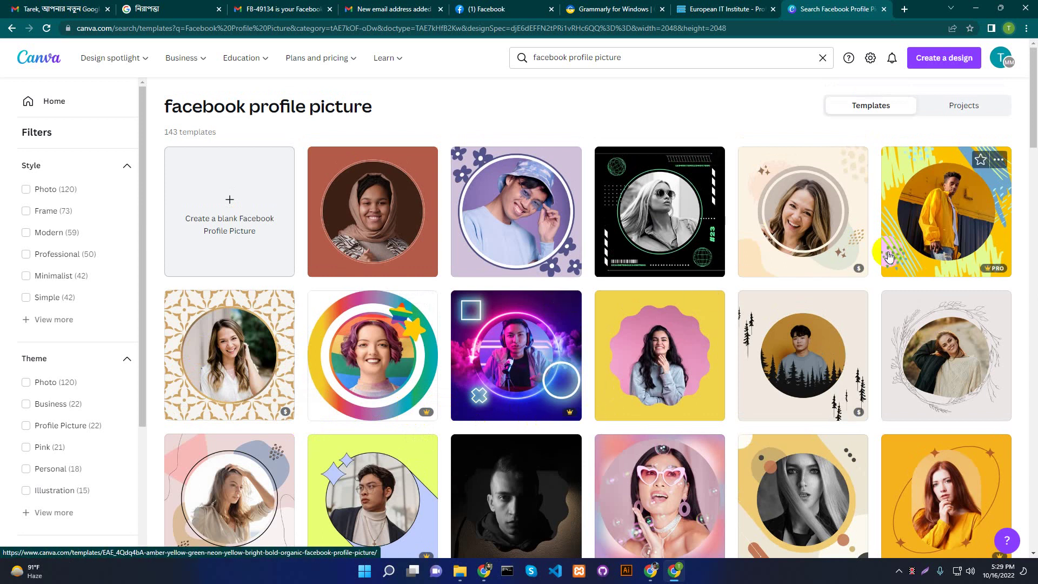
{"action": "scroll", "coordinate": [889, 255], "scroll_direction": "down", "scroll_amount": 15}
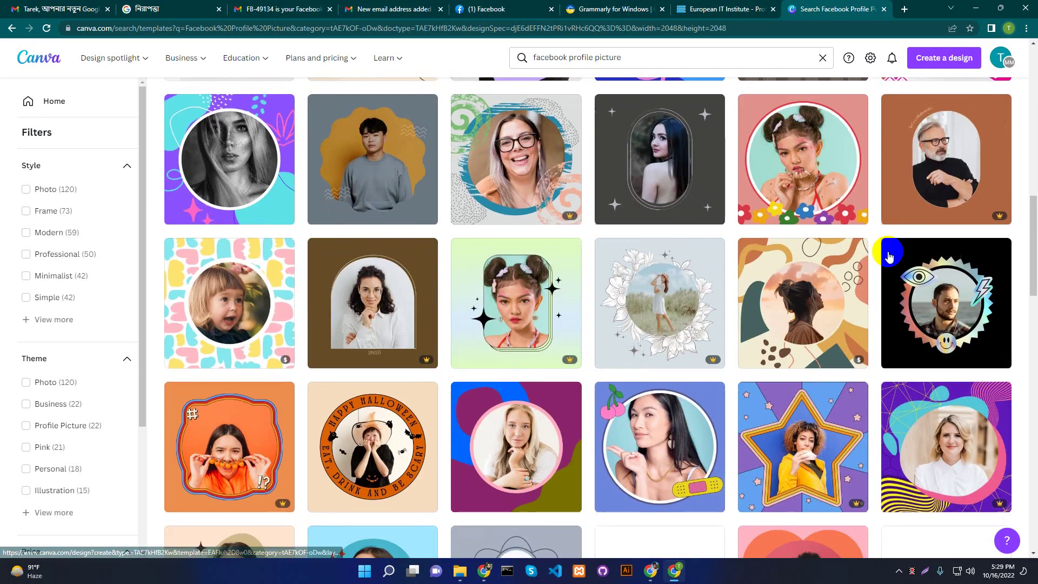
{"action": "scroll", "coordinate": [889, 256], "scroll_direction": "down", "scroll_amount": 10}
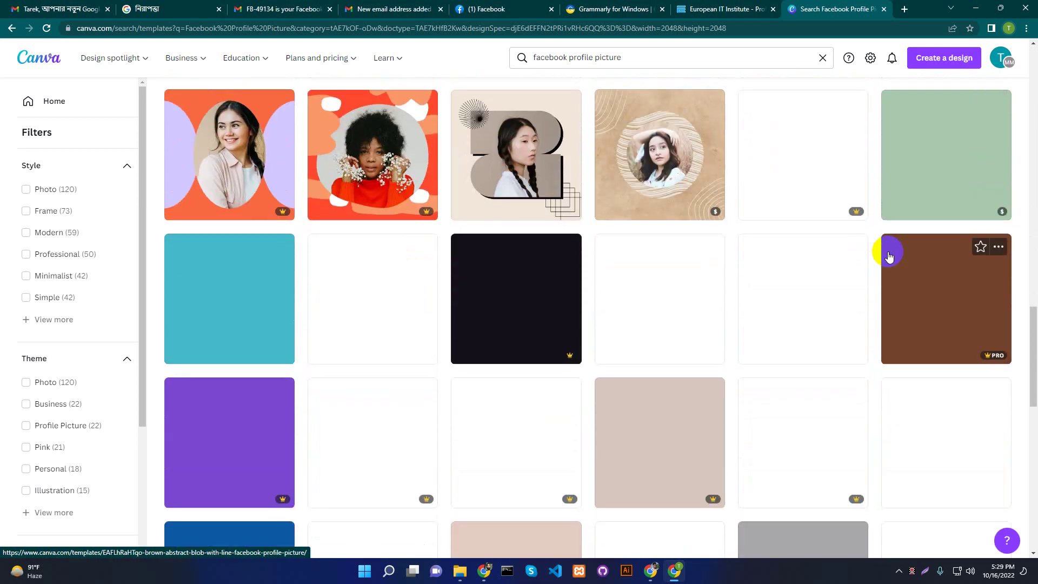
{"action": "scroll", "coordinate": [889, 256], "scroll_direction": "down", "scroll_amount": 4}
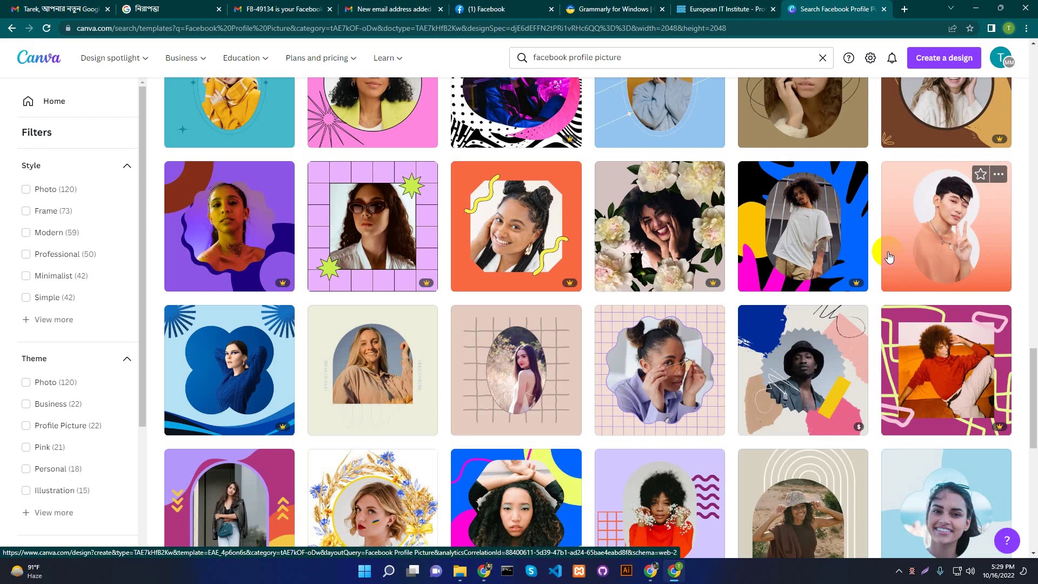
{"action": "scroll", "coordinate": [172, 302], "scroll_direction": "down", "scroll_amount": 5}
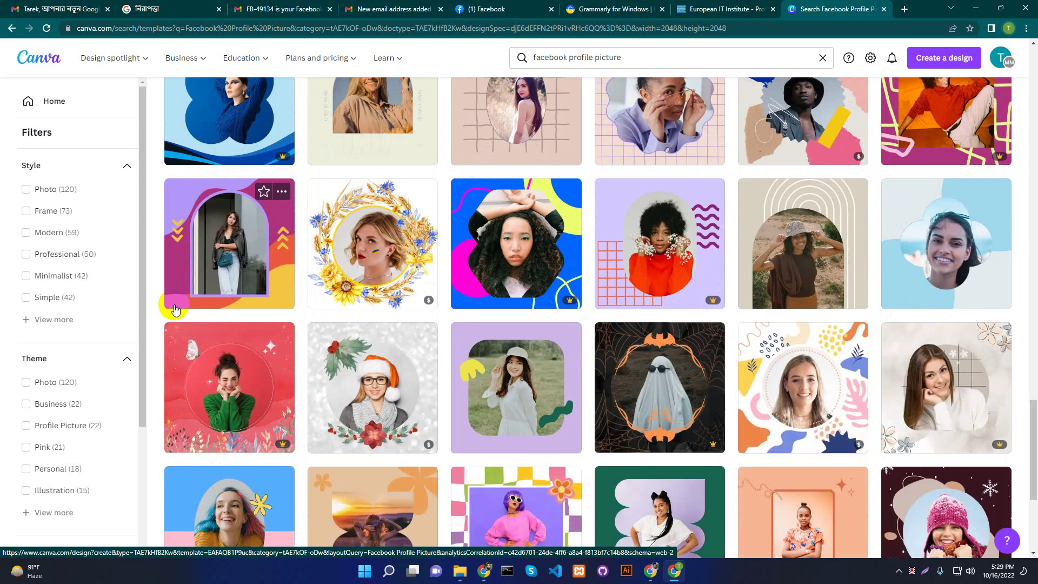
{"action": "scroll", "coordinate": [174, 309], "scroll_direction": "down", "scroll_amount": 3}
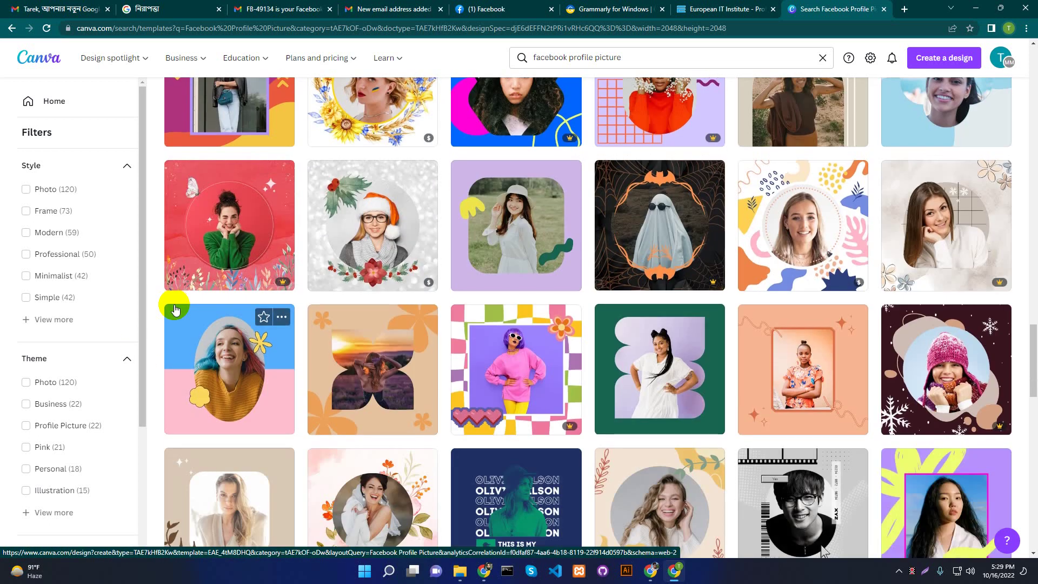
{"action": "scroll", "coordinate": [174, 309], "scroll_direction": "up", "scroll_amount": 3}
{"action": "mouse_move", "coordinate": [138, 54]}
{"action": "scroll", "coordinate": [225, 130], "scroll_direction": "up", "scroll_amount": 4}
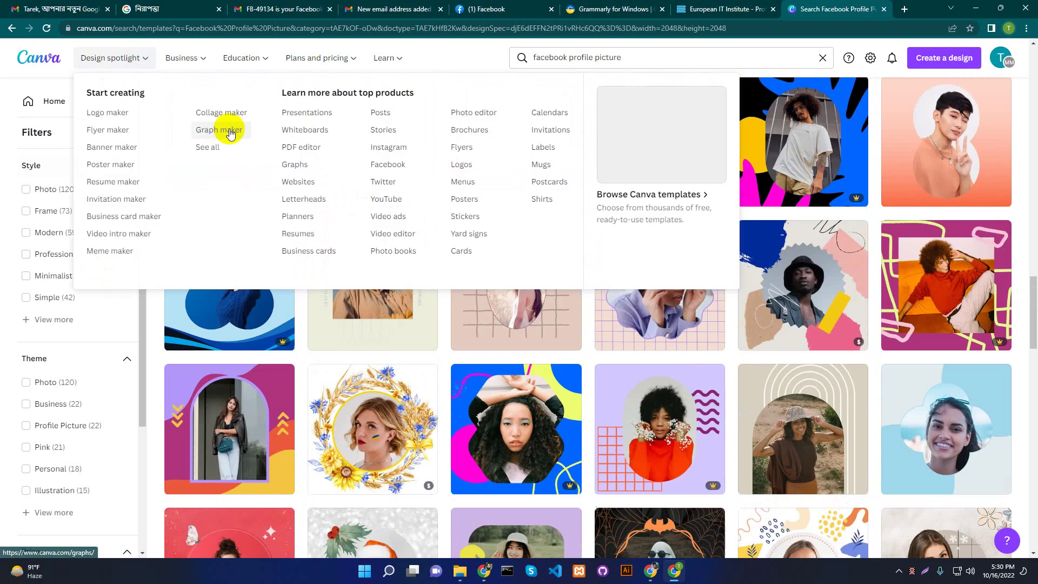
{"action": "left_click", "coordinate": [635, 59]}
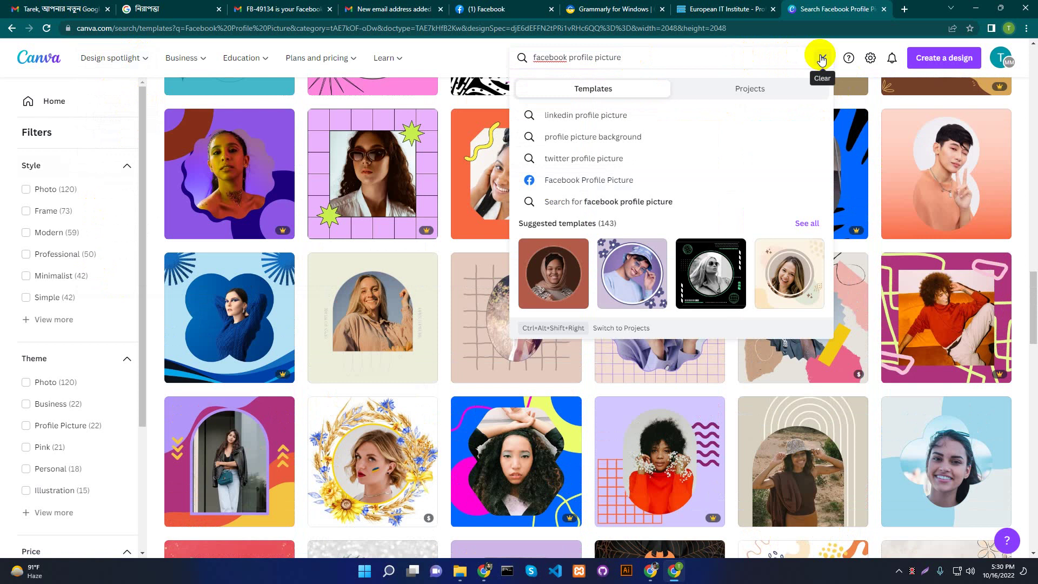
{"action": "left_click", "coordinate": [466, 65]}
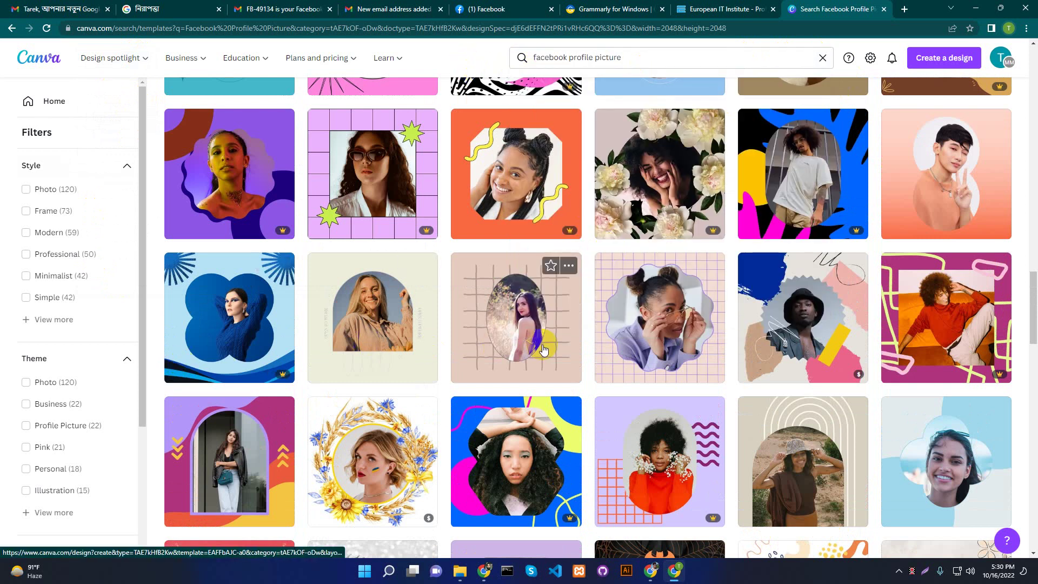
{"action": "scroll", "coordinate": [965, 186], "scroll_direction": "down", "scroll_amount": 5}
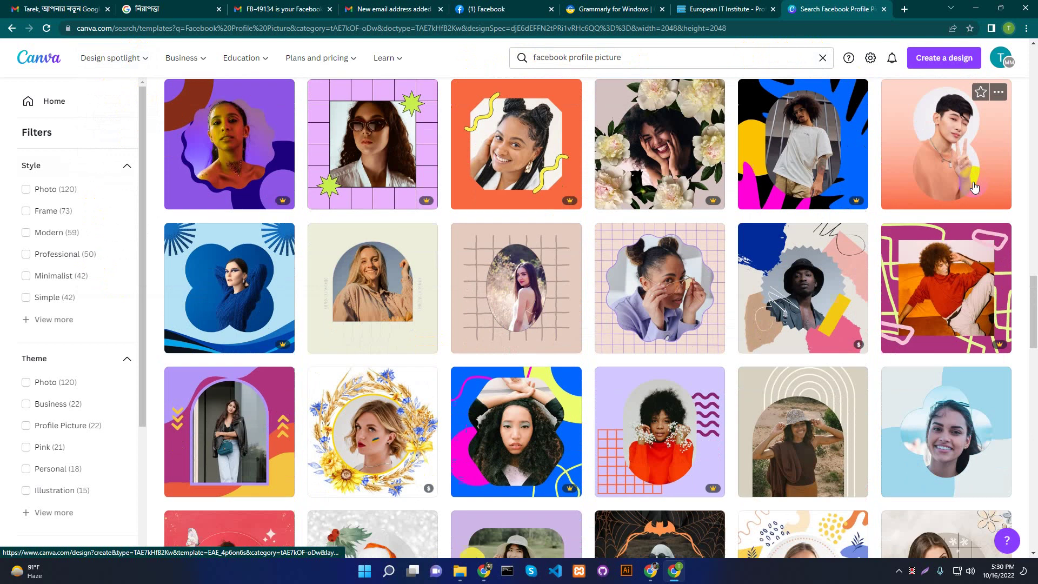
{"action": "scroll", "coordinate": [645, 290], "scroll_direction": "down", "scroll_amount": 1}
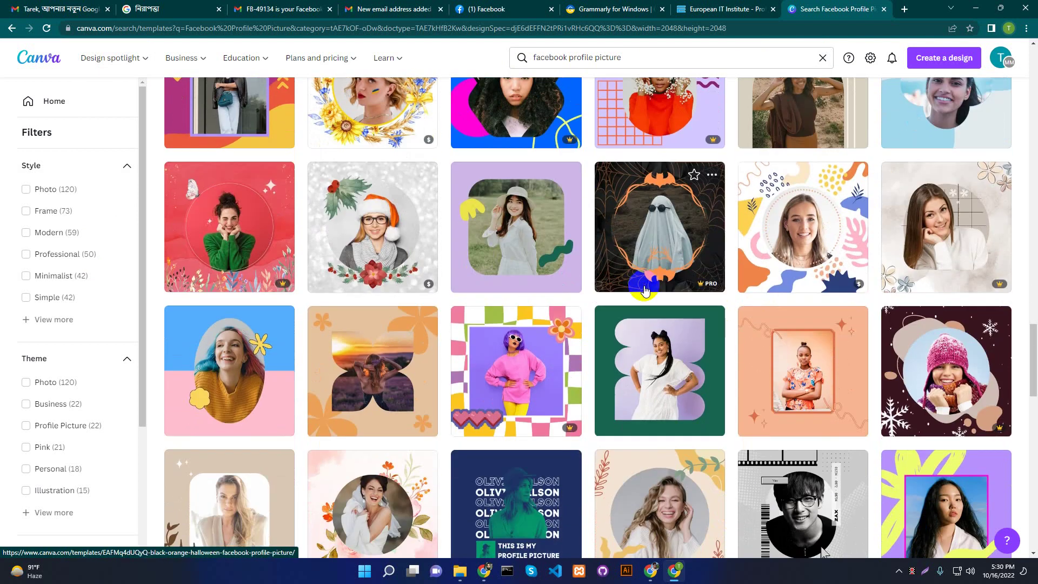
{"action": "scroll", "coordinate": [645, 291], "scroll_direction": "down", "scroll_amount": 3}
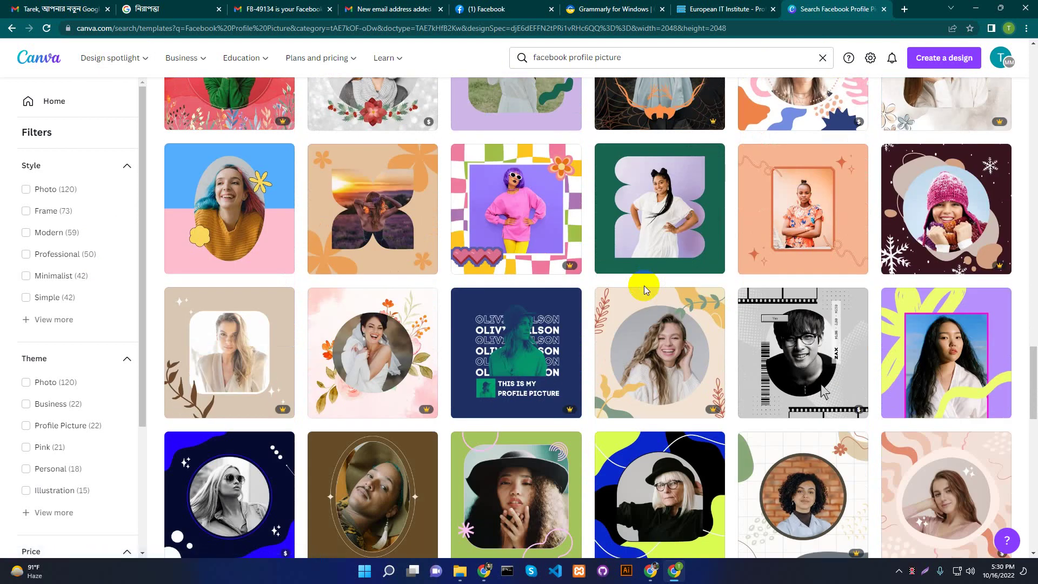
{"action": "left_click_drag", "start_coordinate": [1030, 352], "coordinate": [1031, 398]}
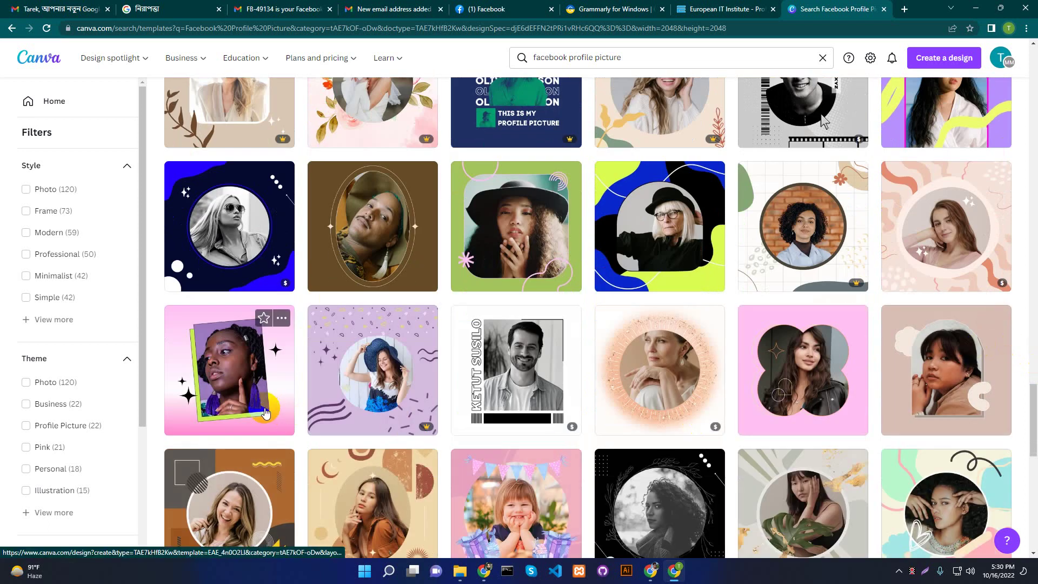
{"action": "scroll", "coordinate": [265, 412], "scroll_direction": "down", "scroll_amount": 5}
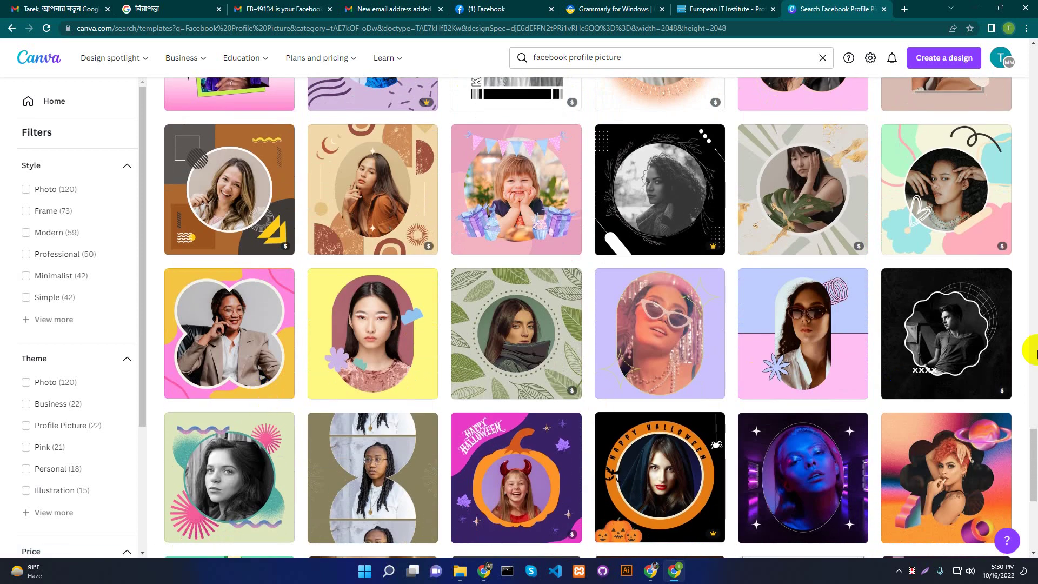
{"action": "left_click", "coordinate": [993, 389]}
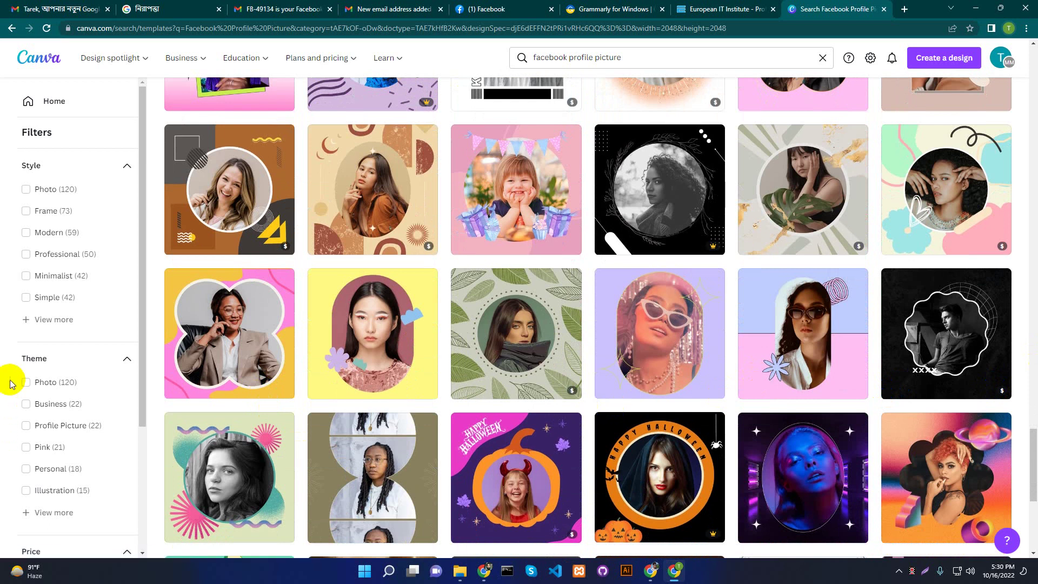
{"action": "scroll", "coordinate": [236, 401], "scroll_direction": "down", "scroll_amount": 4}
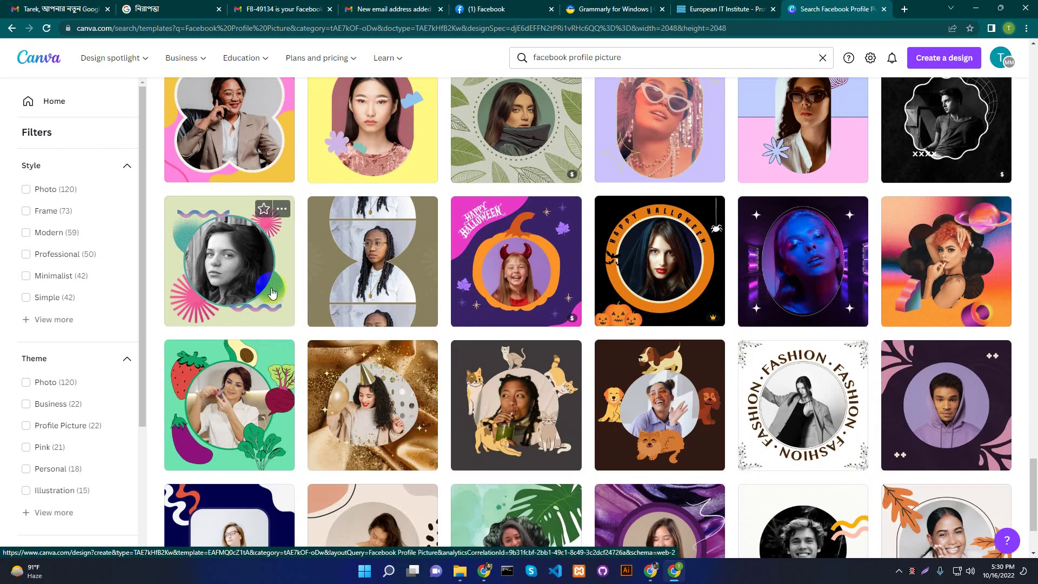
Open the circular FASHION template, then delete its photo and restore it with Ctrl+Z
{"action": "left_click", "coordinate": [829, 407]}
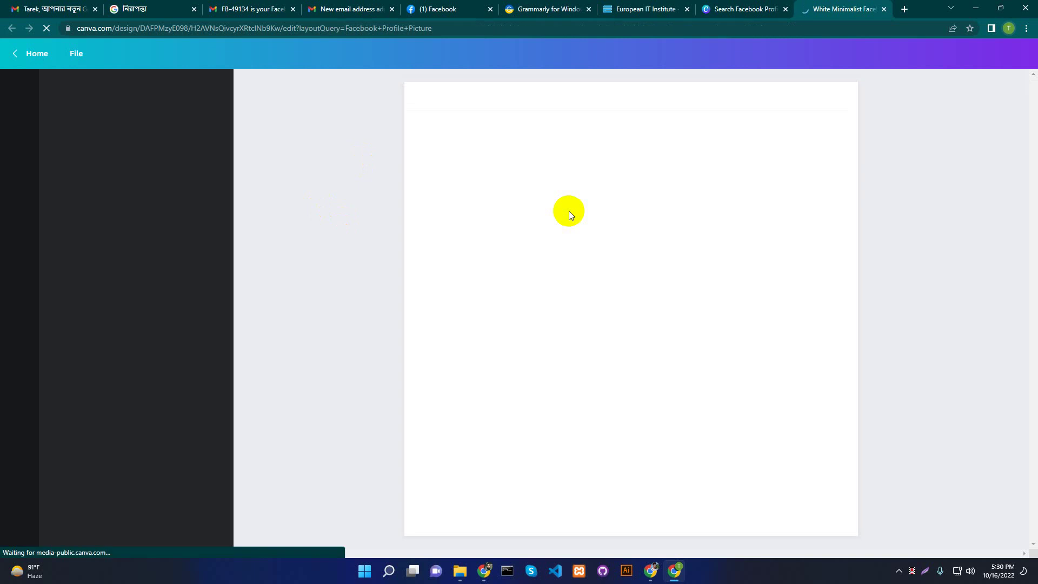
{"action": "left_click", "coordinate": [688, 252]}
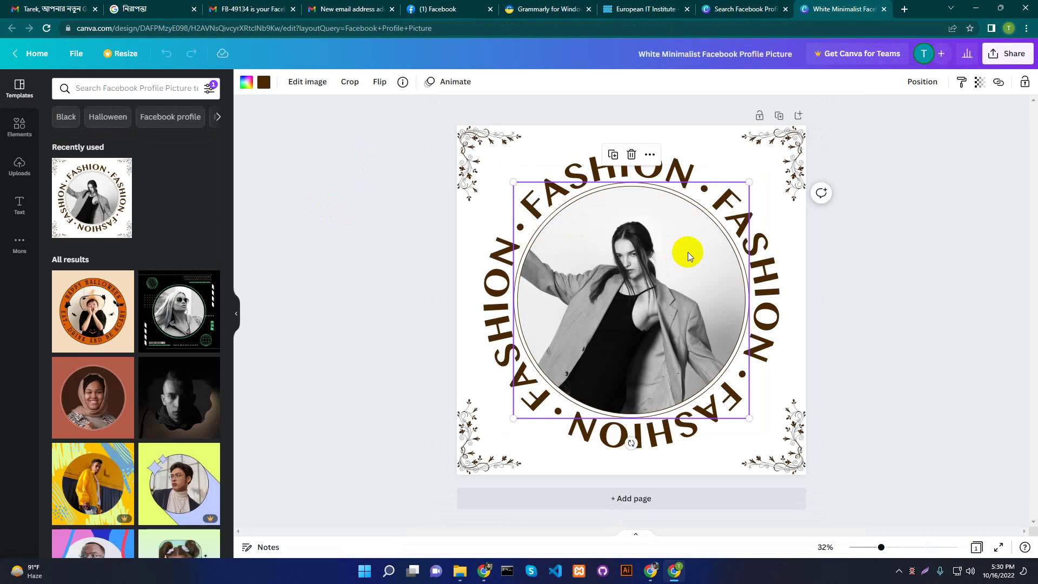
{"action": "key", "text": "Delete"}
{"action": "key", "text": "Delete"}
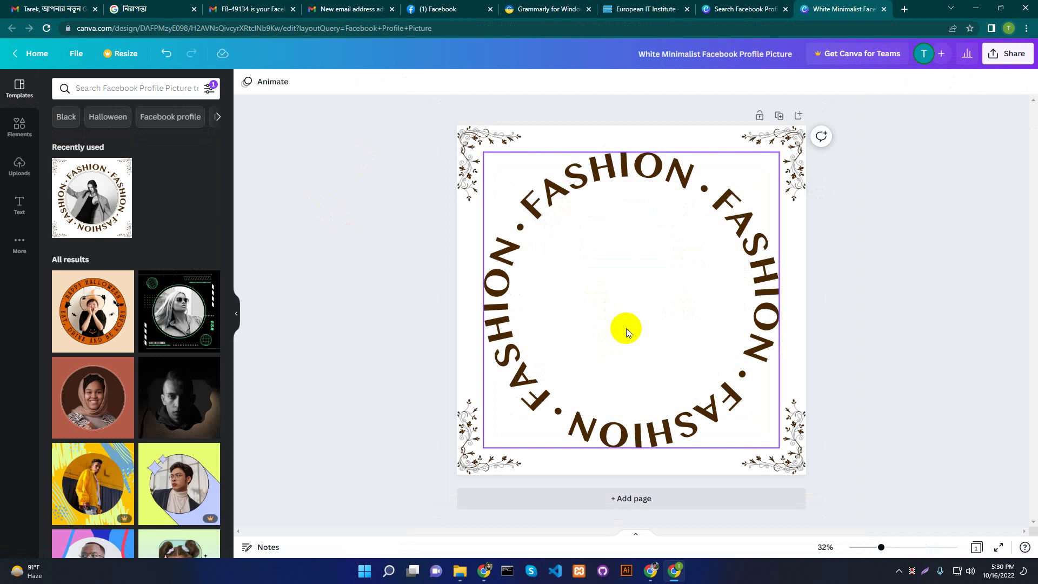
{"action": "key", "text": "ctrl+z"}
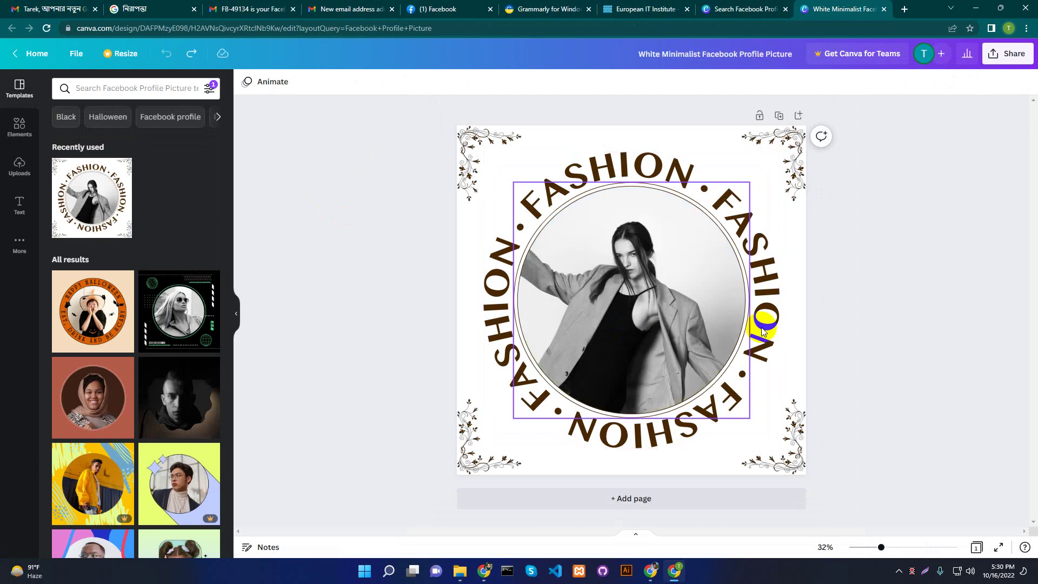
{"action": "left_click", "coordinate": [921, 276]}
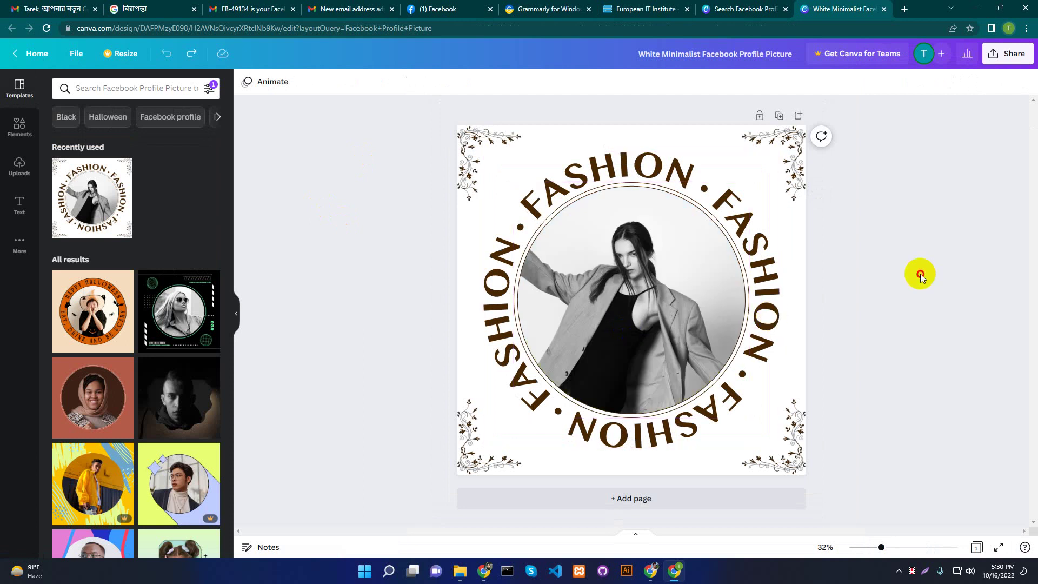
Nudge and restore the FASHION ring, then delete the black-and-white photo from the circle frame
{"action": "left_click", "coordinate": [642, 163]}
{"action": "left_click_drag", "start_coordinate": [681, 174], "coordinate": [706, 173]}
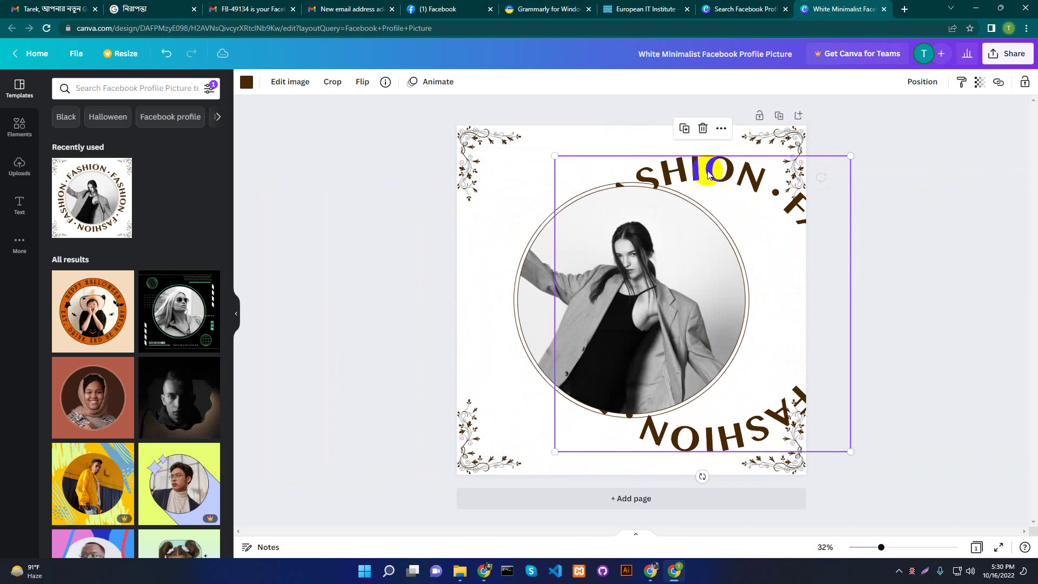
{"action": "key", "text": "ctrl+z"}
{"action": "left_click", "coordinate": [634, 267]}
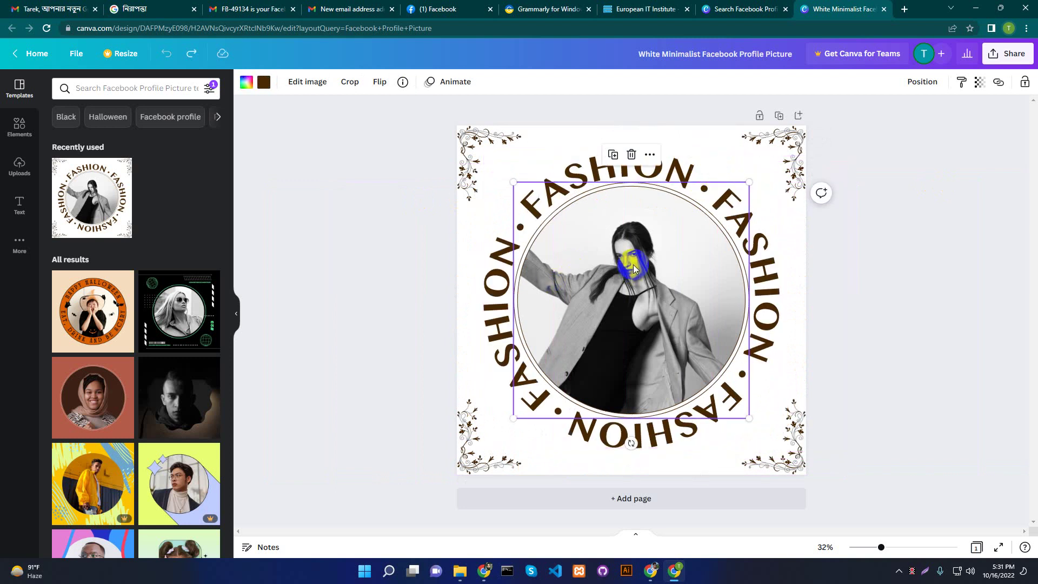
{"action": "key", "text": "Delete"}
{"action": "left_click", "coordinate": [598, 303]}
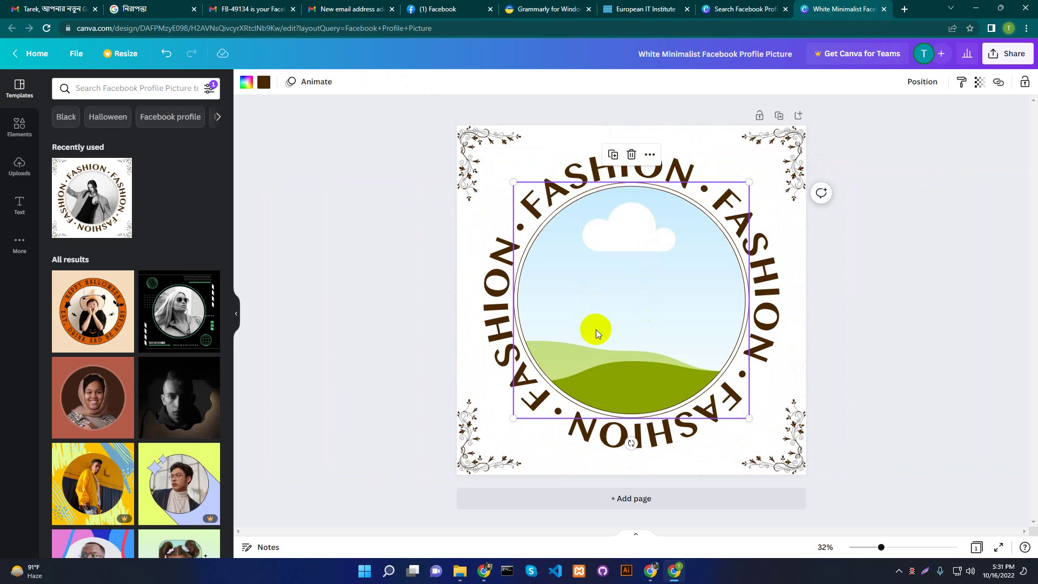
Upload _MG_0434.JPG from the Photos\22-07-2022 folder to Canva's Uploads
{"action": "left_click", "coordinate": [26, 174]}
{"action": "left_click", "coordinate": [139, 114]}
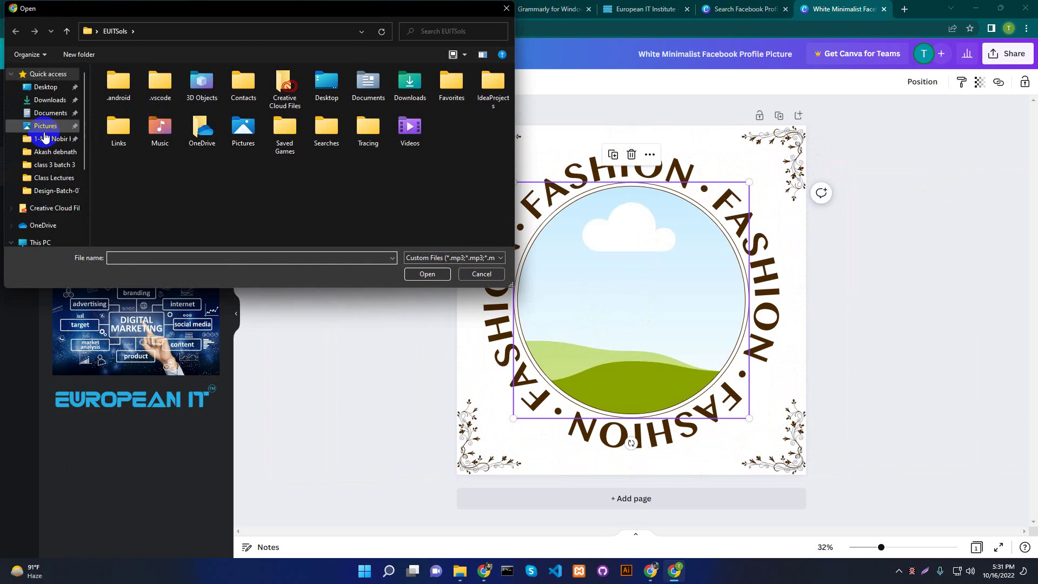
{"action": "left_click", "coordinate": [43, 100]}
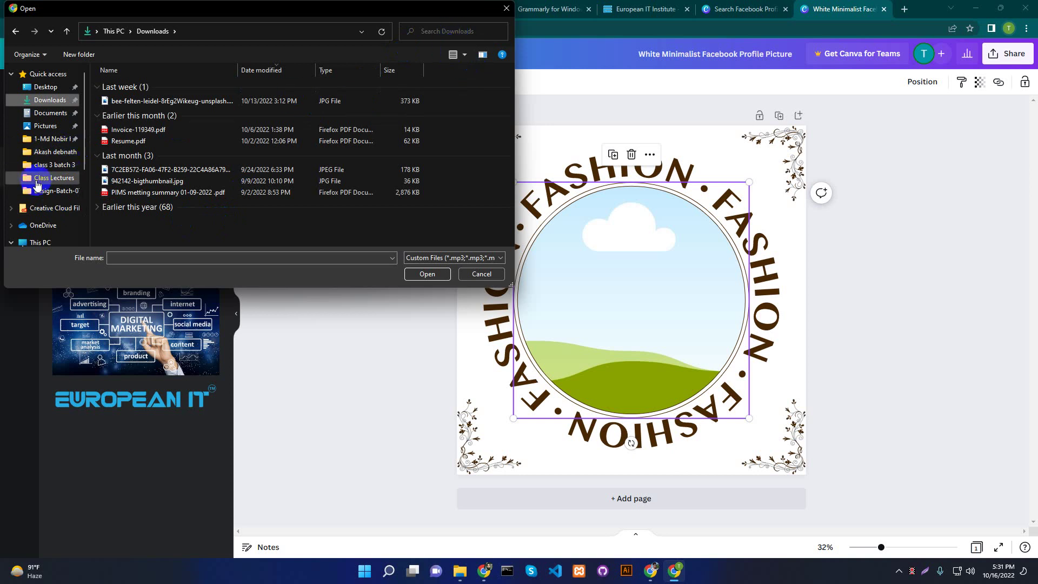
{"action": "left_click", "coordinate": [37, 127]}
{"action": "left_click", "coordinate": [49, 142]}
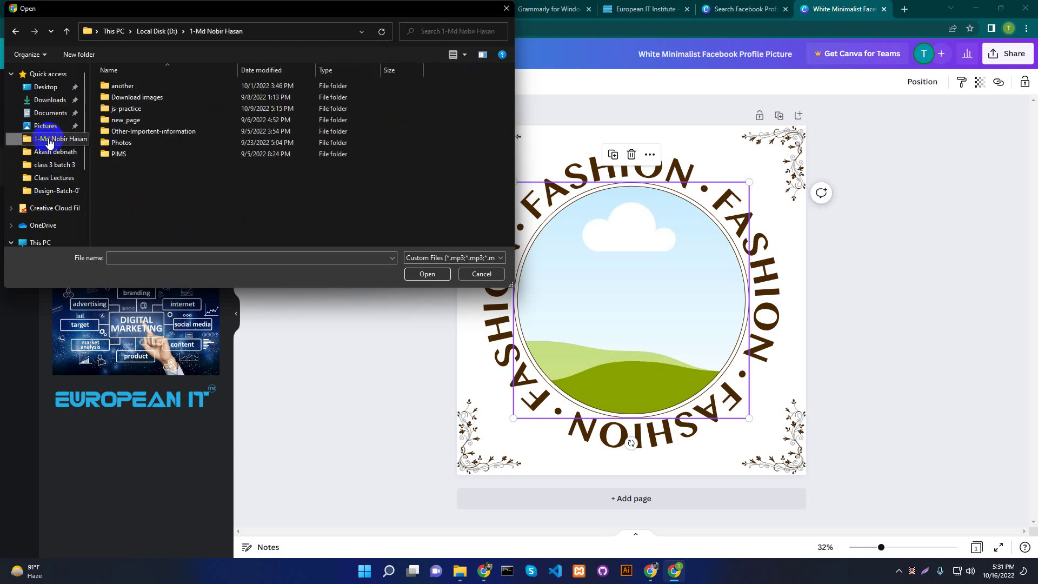
{"action": "left_click", "coordinate": [141, 149]}
{"action": "double_click", "coordinate": [143, 147]}
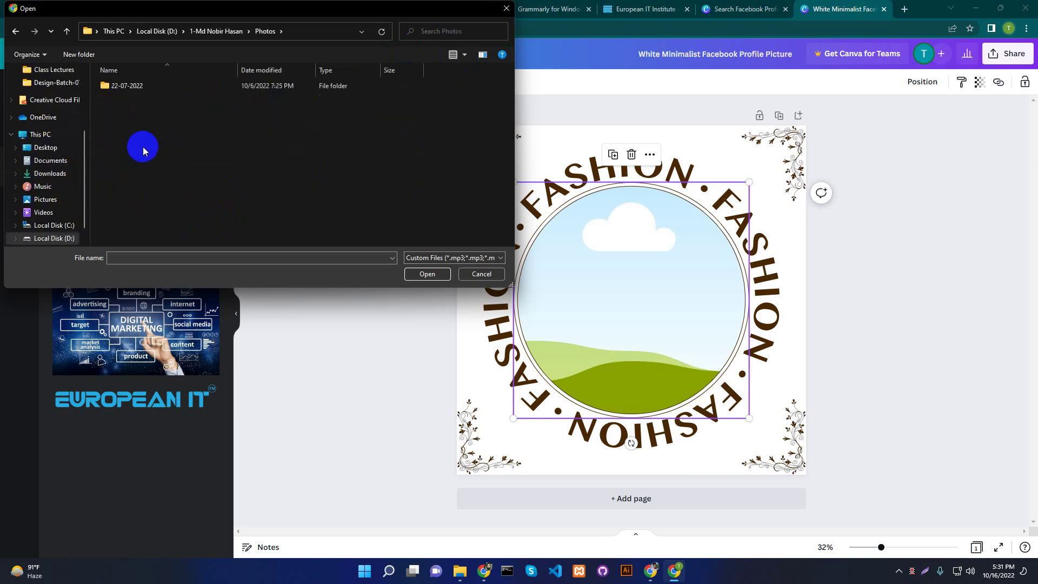
{"action": "double_click", "coordinate": [128, 85]}
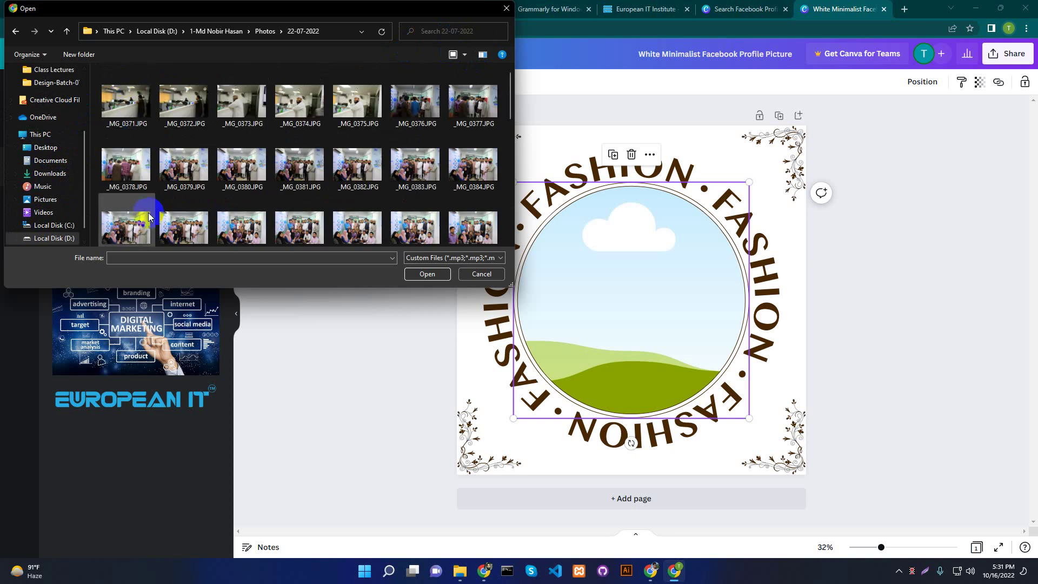
{"action": "scroll", "coordinate": [147, 192], "scroll_direction": "down", "scroll_amount": 5}
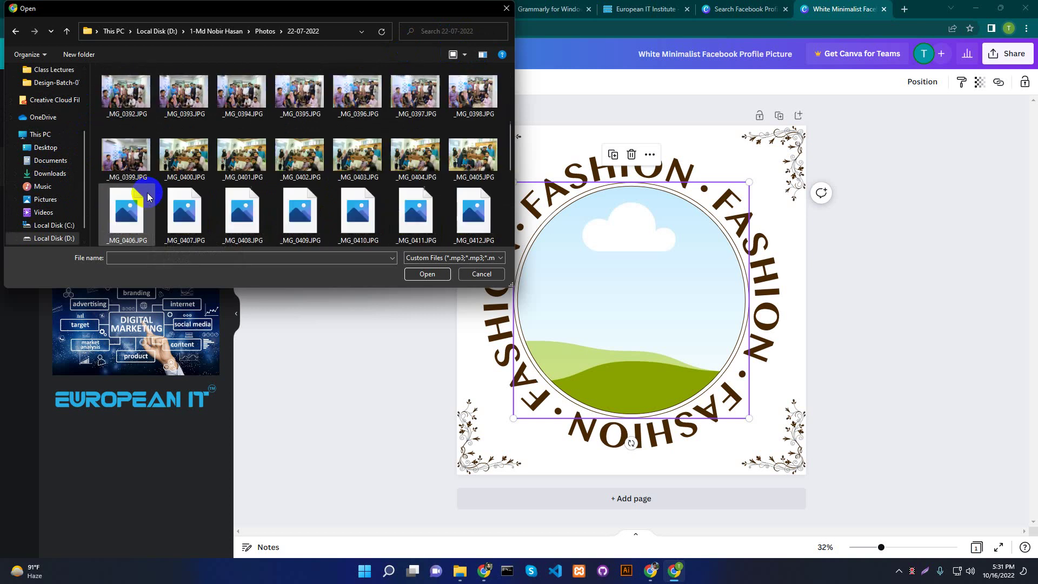
{"action": "scroll", "coordinate": [147, 192], "scroll_direction": "down", "scroll_amount": 2}
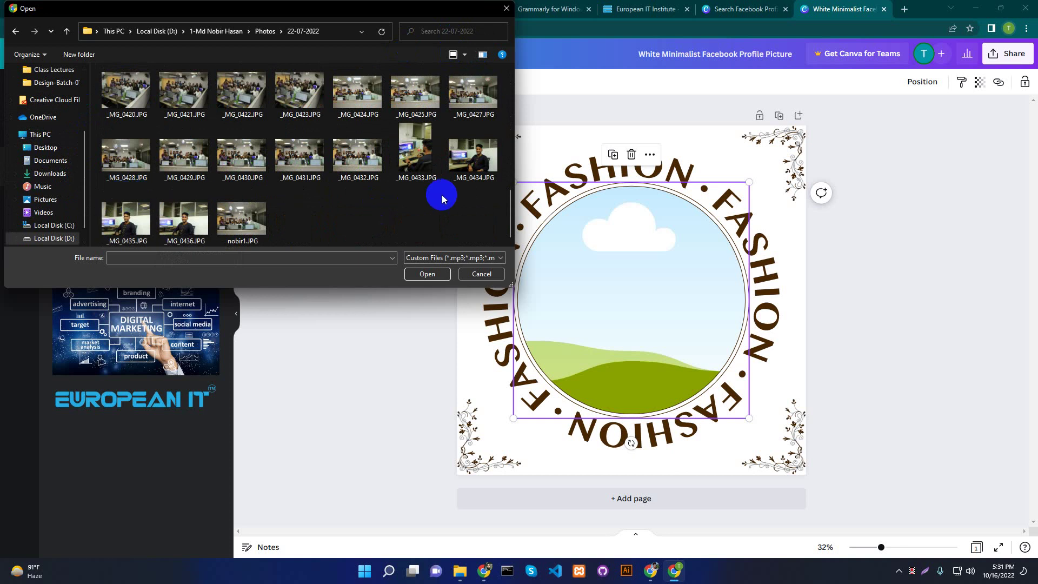
{"action": "left_click", "coordinate": [427, 274]}
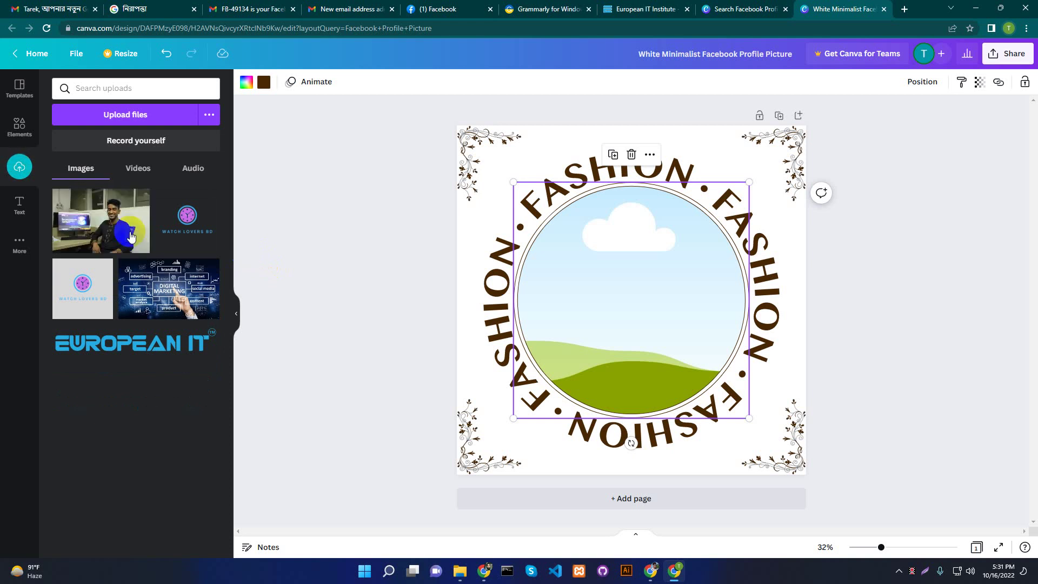
Place the uploaded desk photo on the page, shrink it and drop it into the circular frame
{"action": "left_click", "coordinate": [101, 215]}
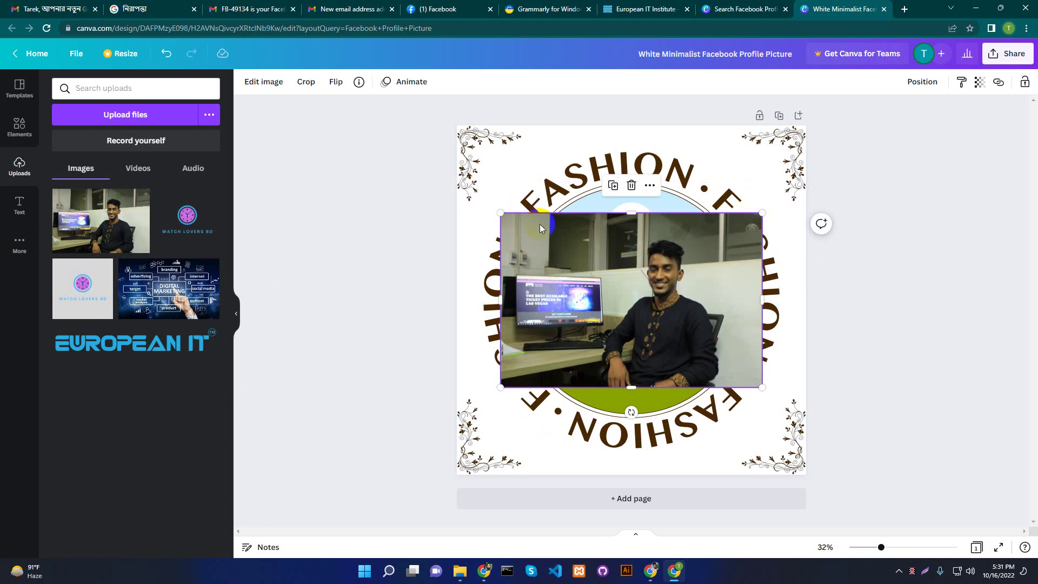
{"action": "left_click_drag", "start_coordinate": [761, 212], "coordinate": [762, 216]}
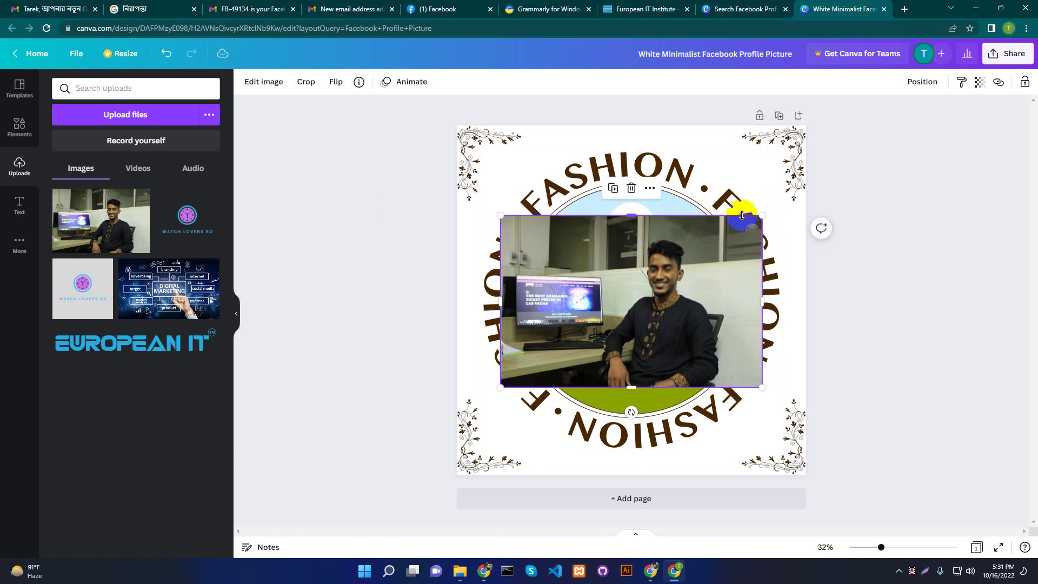
{"action": "left_click", "coordinate": [649, 189]}
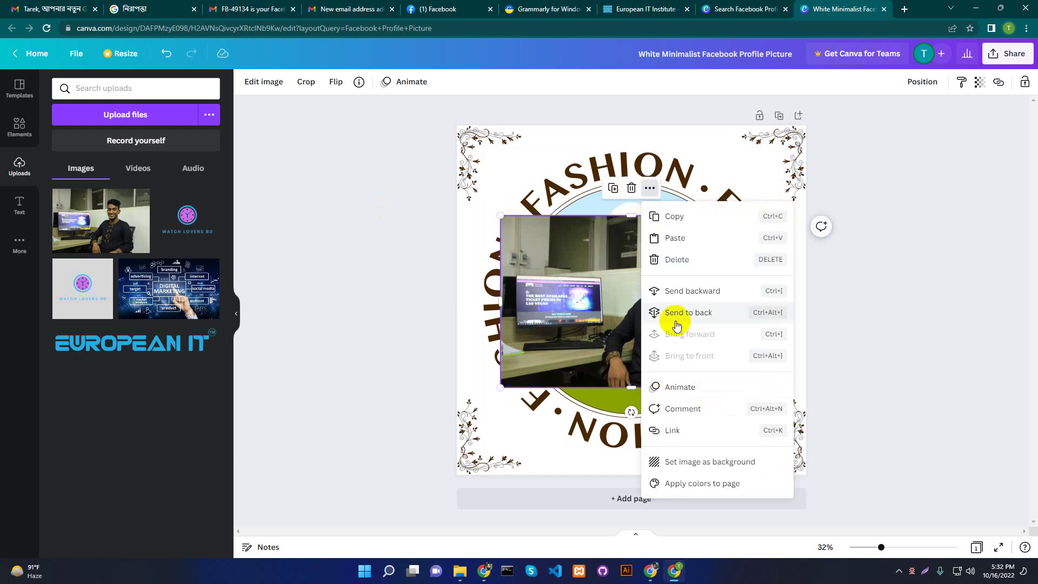
{"action": "left_click", "coordinate": [676, 292]}
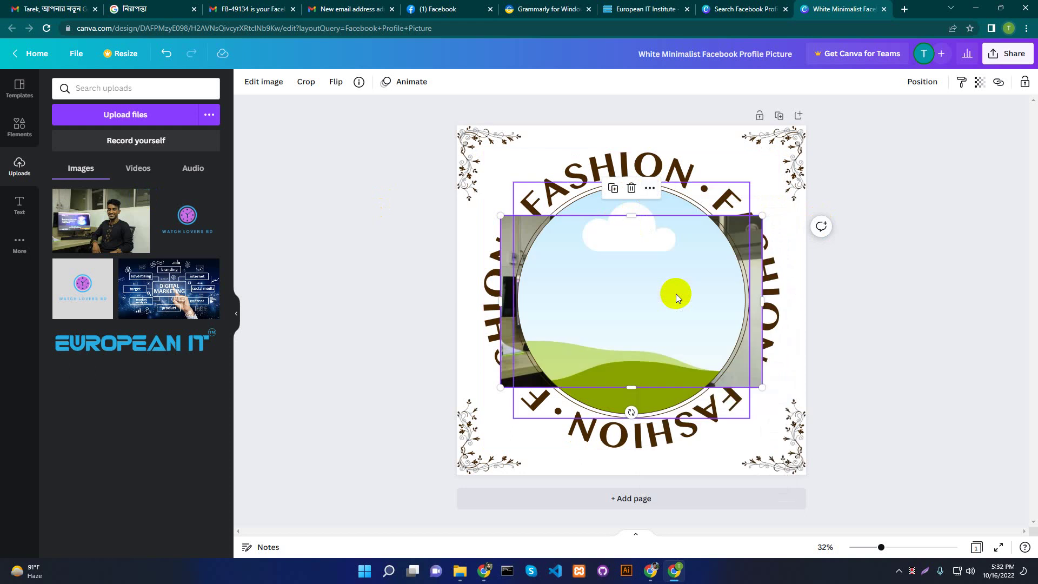
{"action": "key", "text": "ctrl+z"}
{"action": "right_click", "coordinate": [707, 250]}
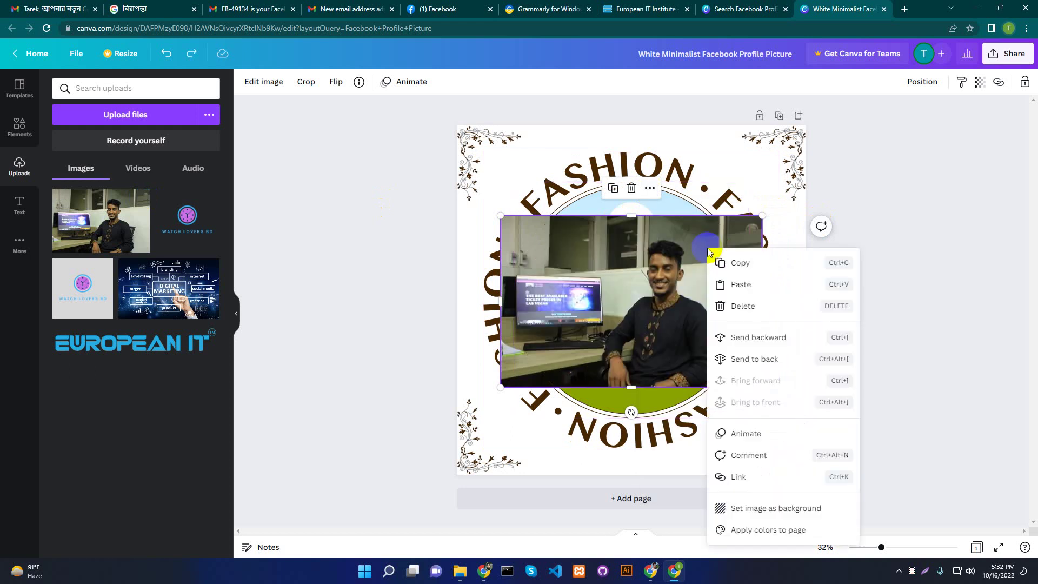
{"action": "left_click", "coordinate": [754, 358]}
{"action": "key", "text": "ctrl+z"}
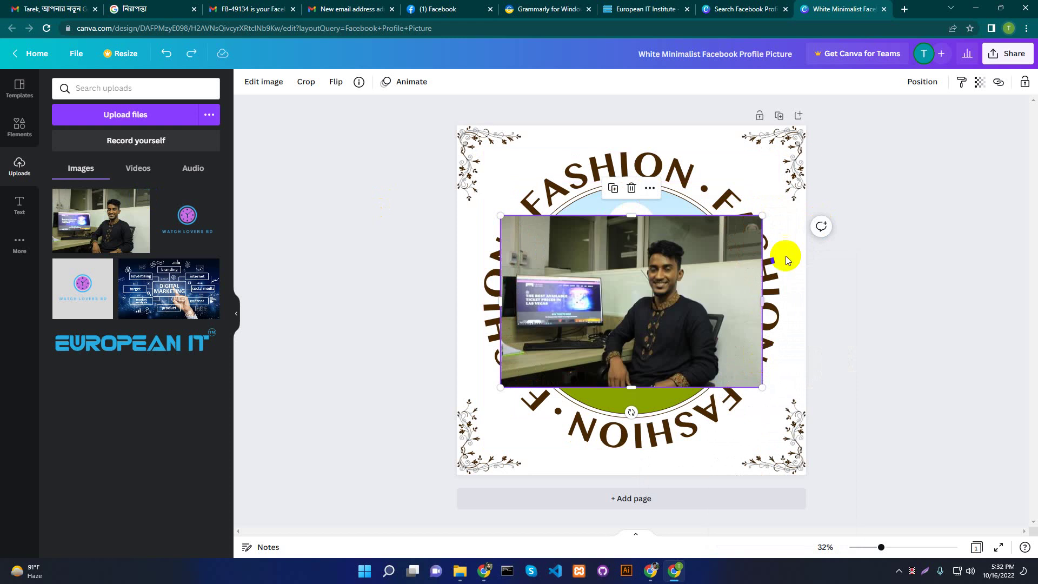
{"action": "left_click_drag", "start_coordinate": [762, 216], "coordinate": [702, 216]}
{"action": "left_click_drag", "start_coordinate": [663, 295], "coordinate": [673, 255]}
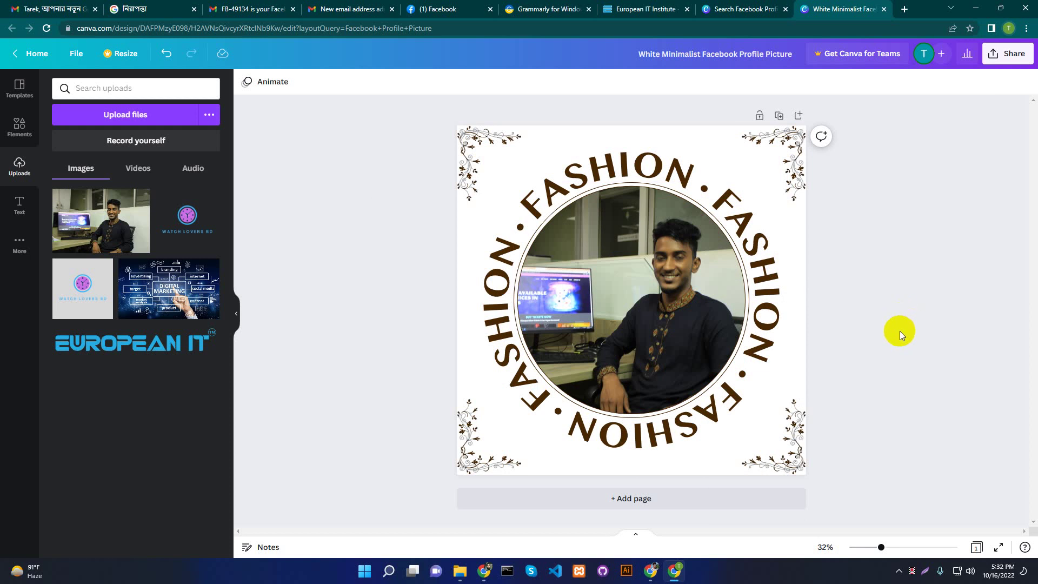
Click through the framed photo, corner ornament and FASHION graphic to select the FASHION ring
{"action": "left_click", "coordinate": [612, 165]}
{"action": "double_click", "coordinate": [573, 164]}
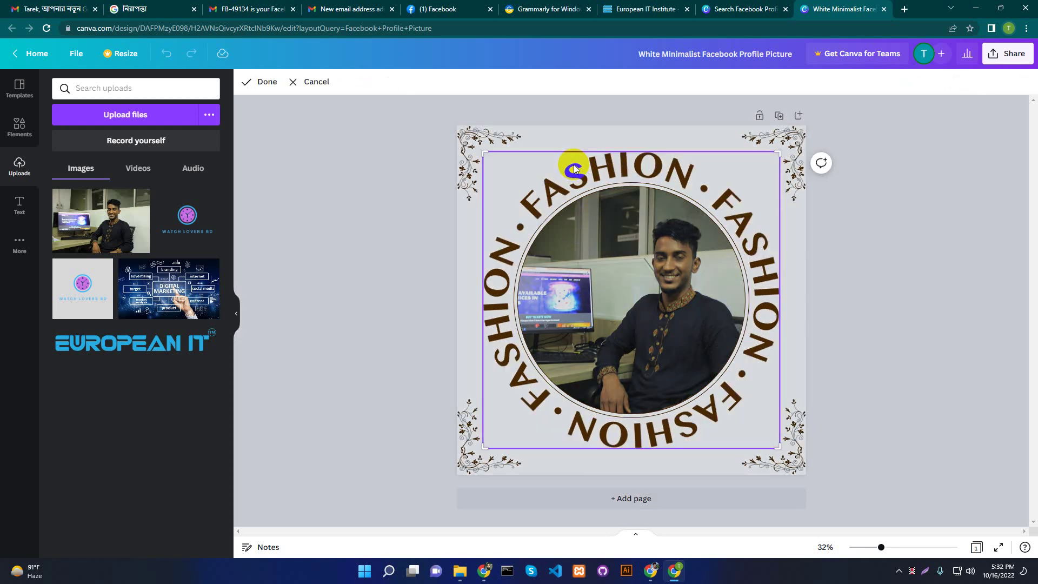
{"action": "left_click", "coordinate": [1024, 331]}
{"action": "left_click", "coordinate": [750, 437]}
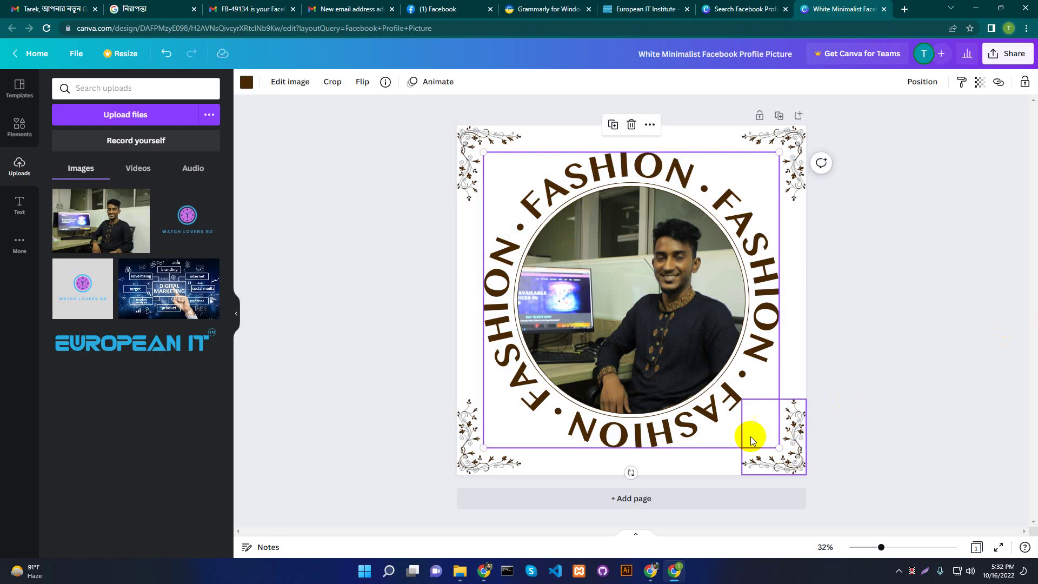
{"action": "left_click", "coordinate": [686, 432]}
{"action": "left_click", "coordinate": [656, 433]}
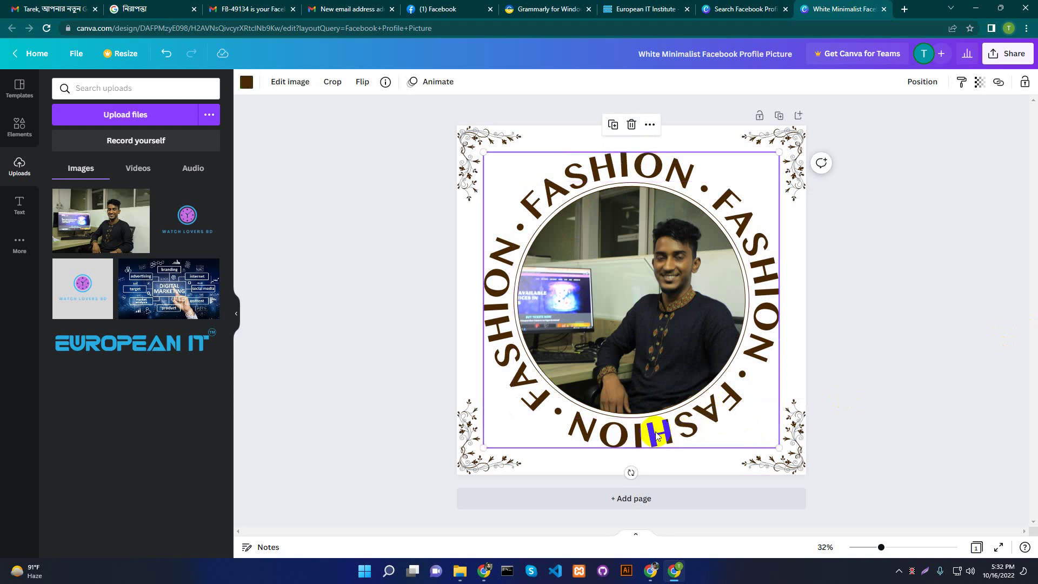
{"action": "left_click", "coordinate": [543, 167]}
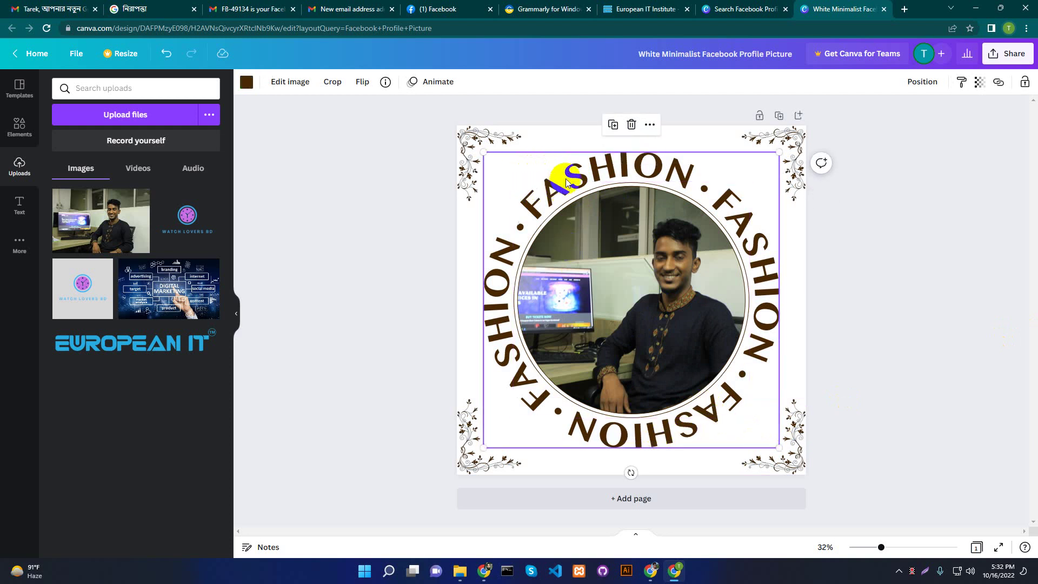
{"action": "double_click", "coordinate": [582, 164]}
{"action": "left_click", "coordinate": [841, 223]}
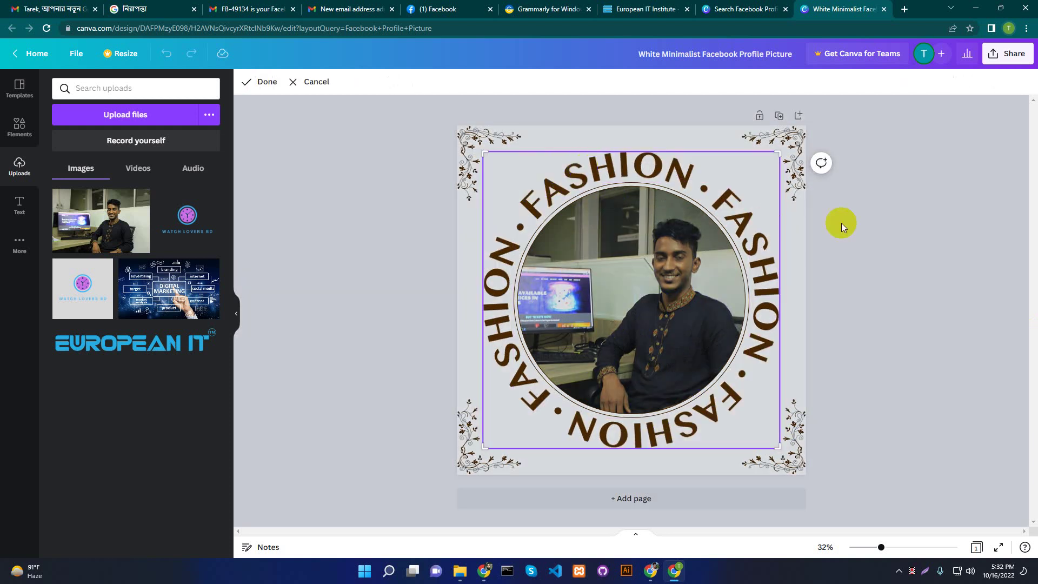
{"action": "left_click", "coordinate": [567, 173]}
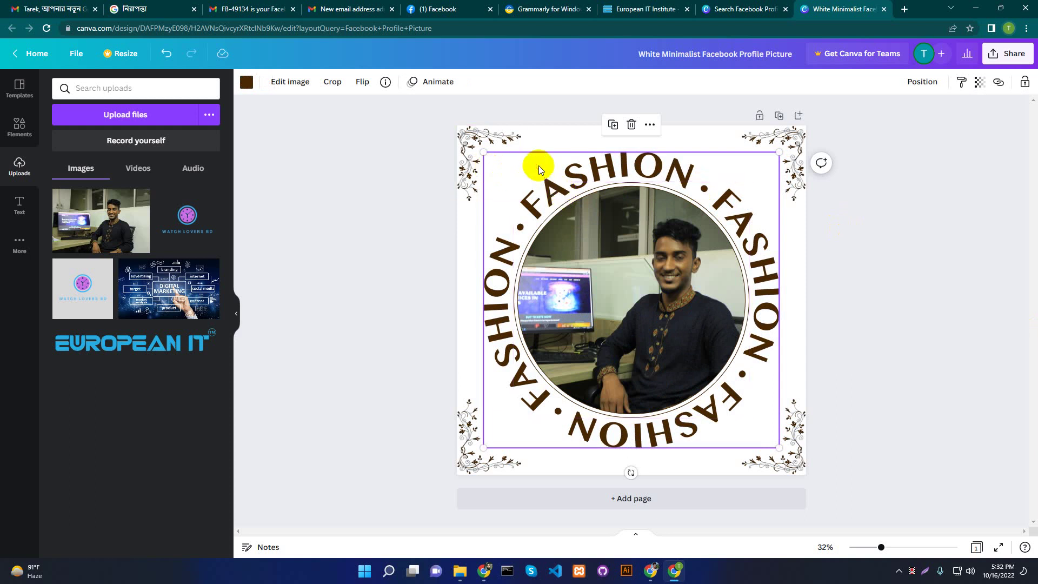
Recentre the FASHION ring around the photo, then drag the curved lettering aside and delete it
{"action": "mouse_move", "coordinate": [538, 167]}
{"action": "left_mouse_down"}
{"action": "mouse_move", "coordinate": [575, 165]}
{"action": "mouse_move", "coordinate": [532, 171]}
{"action": "left_mouse_up"}
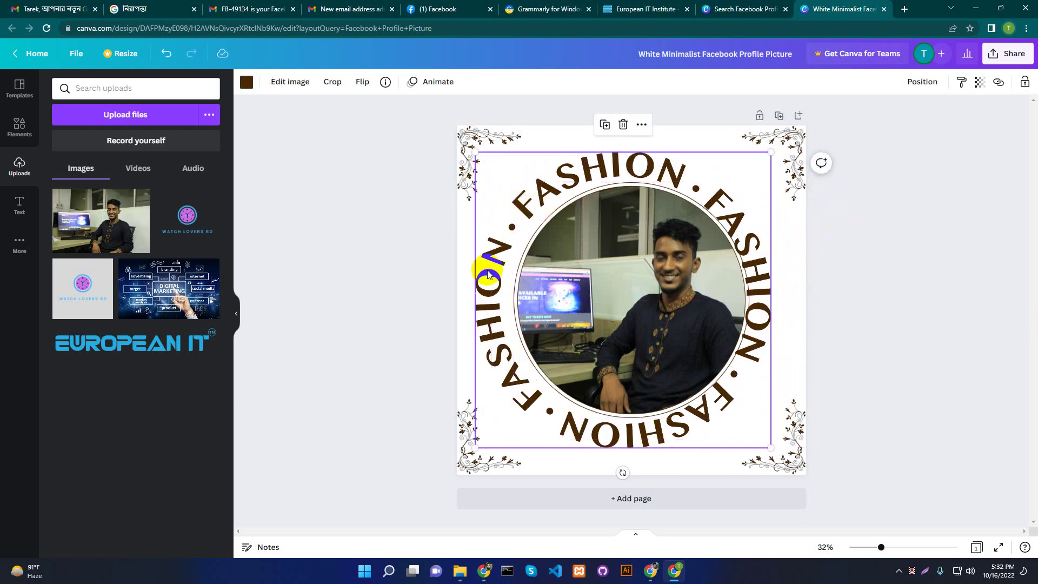
{"action": "left_click_drag", "start_coordinate": [488, 274], "coordinate": [490, 330]}
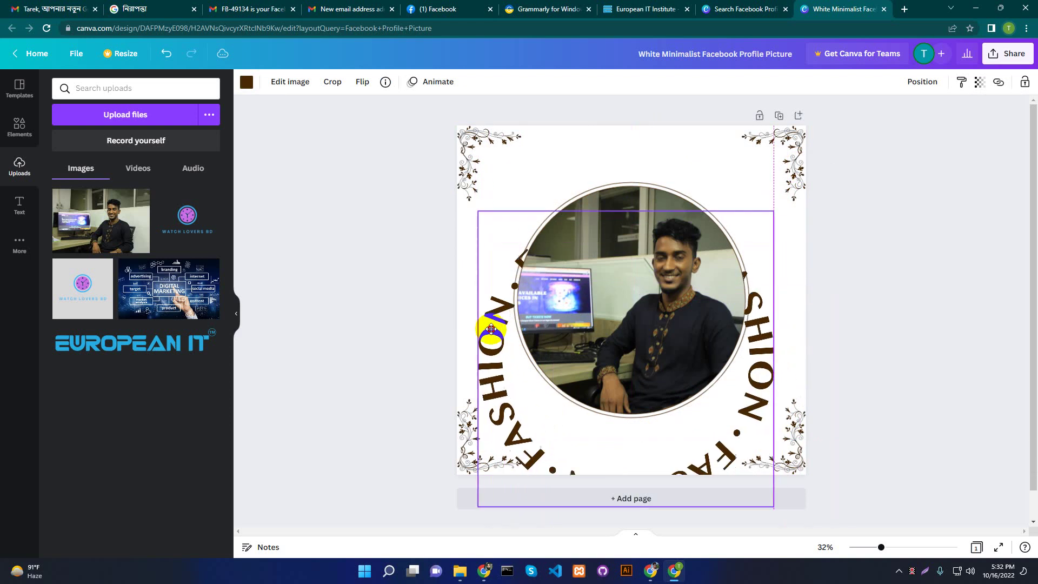
{"action": "double_click", "coordinate": [507, 397]}
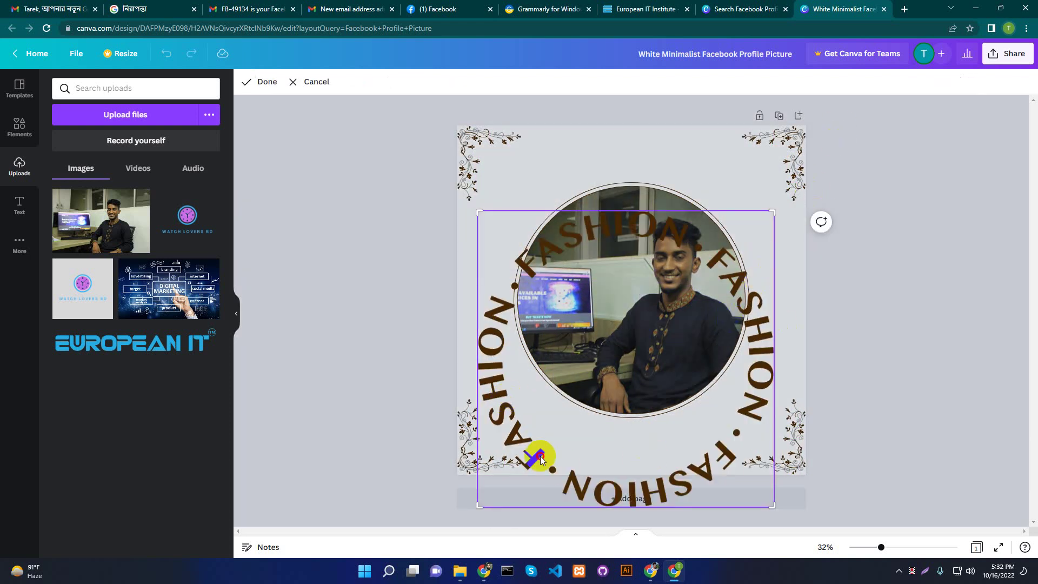
{"action": "left_click", "coordinate": [882, 269]}
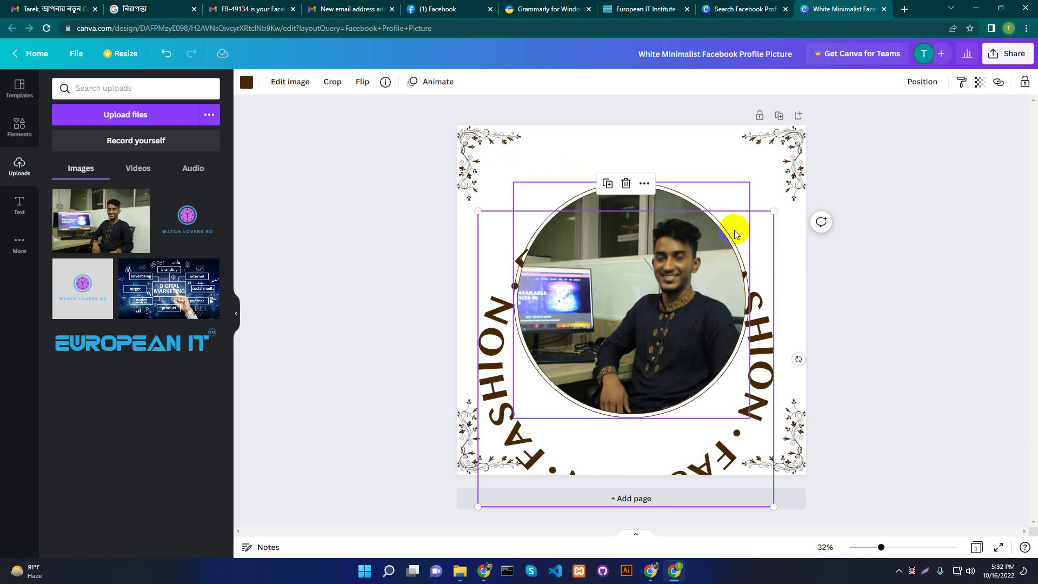
{"action": "left_click_drag", "start_coordinate": [758, 242], "coordinate": [768, 183]}
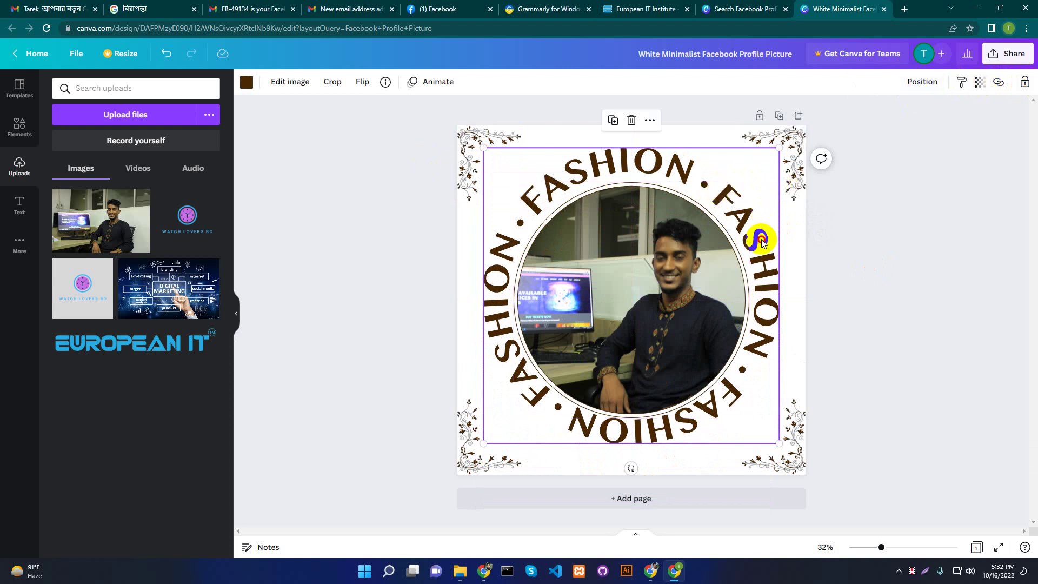
{"action": "left_click_drag", "start_coordinate": [762, 238], "coordinate": [939, 205]}
{"action": "key", "text": "Delete"}
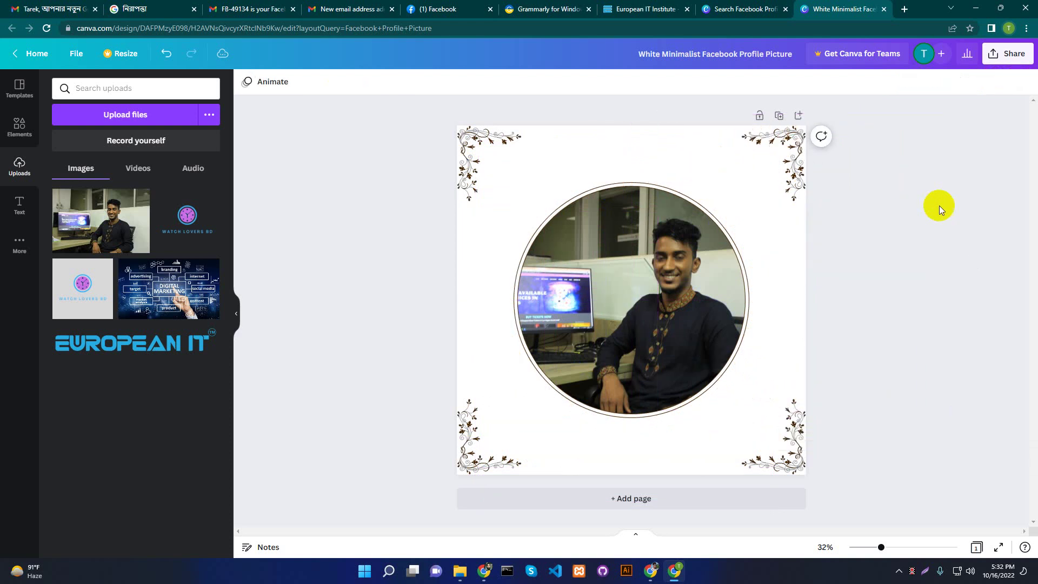
Add a square from Elements and stretch it into a wide, thin black bar below the photo
{"action": "left_click", "coordinate": [21, 128]}
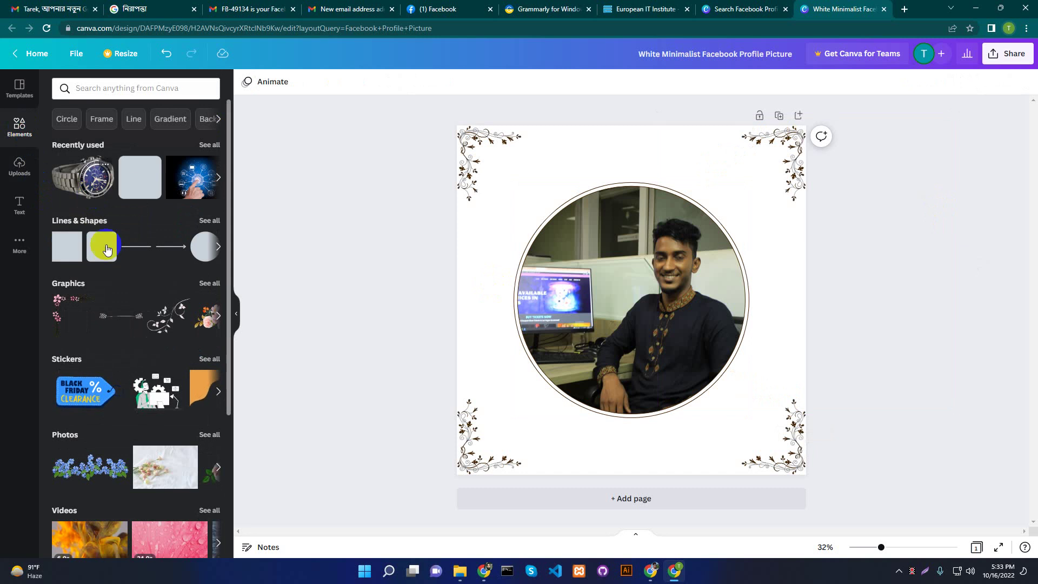
{"action": "left_click", "coordinate": [135, 192]}
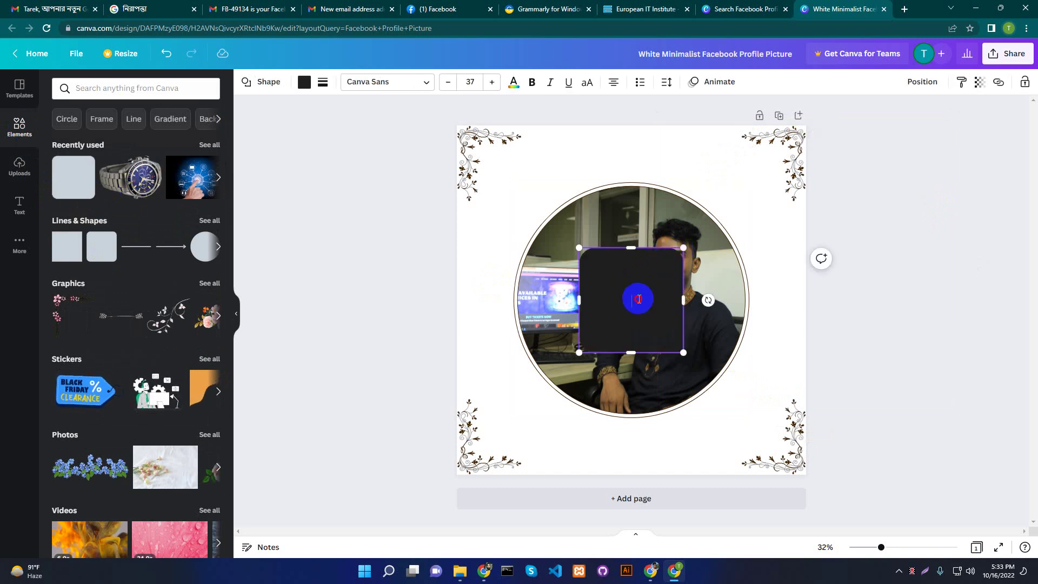
{"action": "left_click_drag", "start_coordinate": [683, 300], "coordinate": [782, 300]}
{"action": "left_click_drag", "start_coordinate": [679, 249], "coordinate": [655, 451]}
{"action": "left_click", "coordinate": [641, 209]}
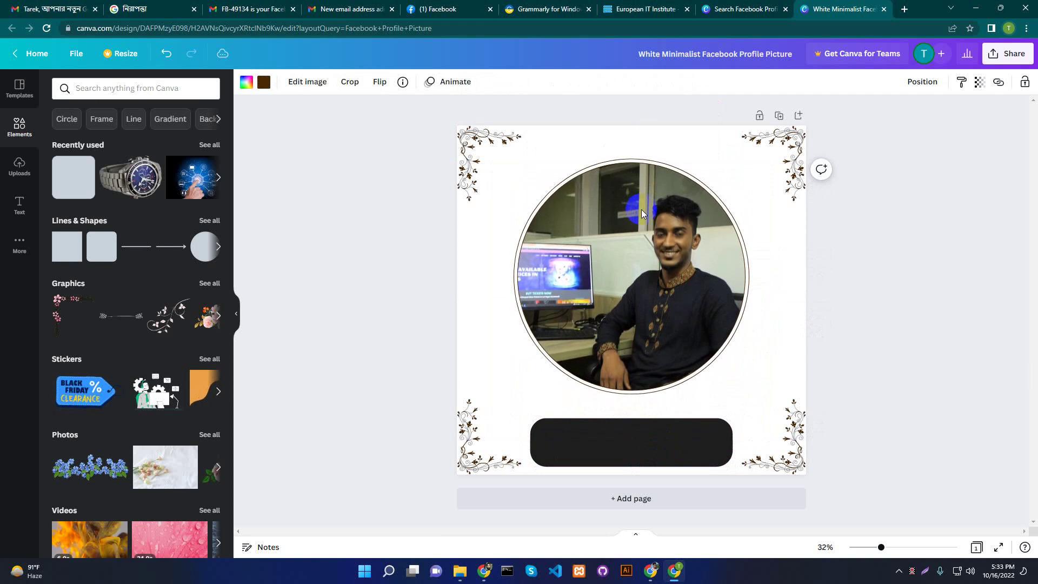
{"action": "left_click_drag", "start_coordinate": [643, 448], "coordinate": [644, 422]}
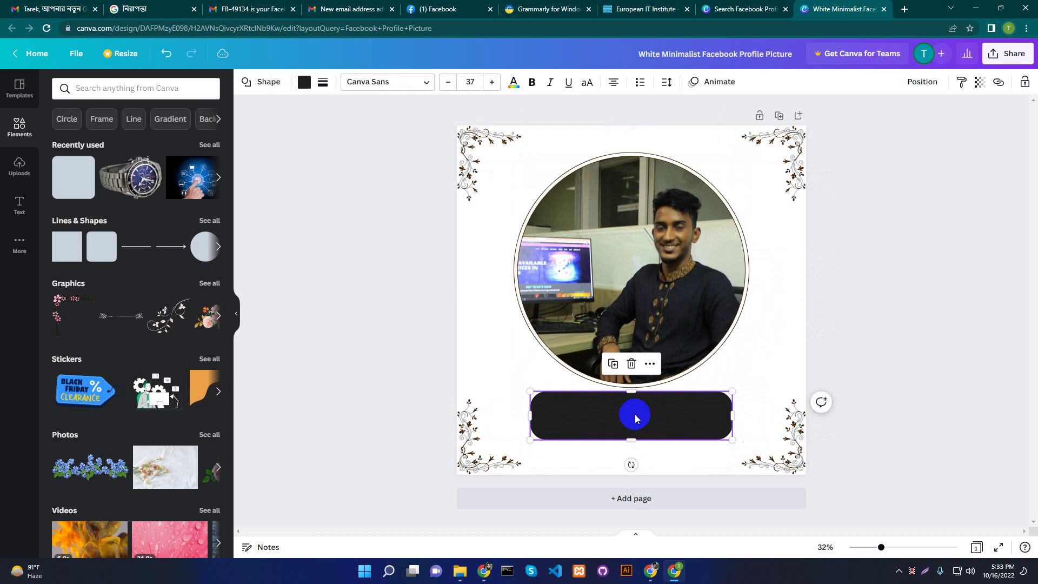
Add a subheading on the black bar and change its text to 'T-Shirt Zone', removing the extra heading
{"action": "left_click", "coordinate": [18, 208]}
{"action": "left_click", "coordinate": [149, 170]}
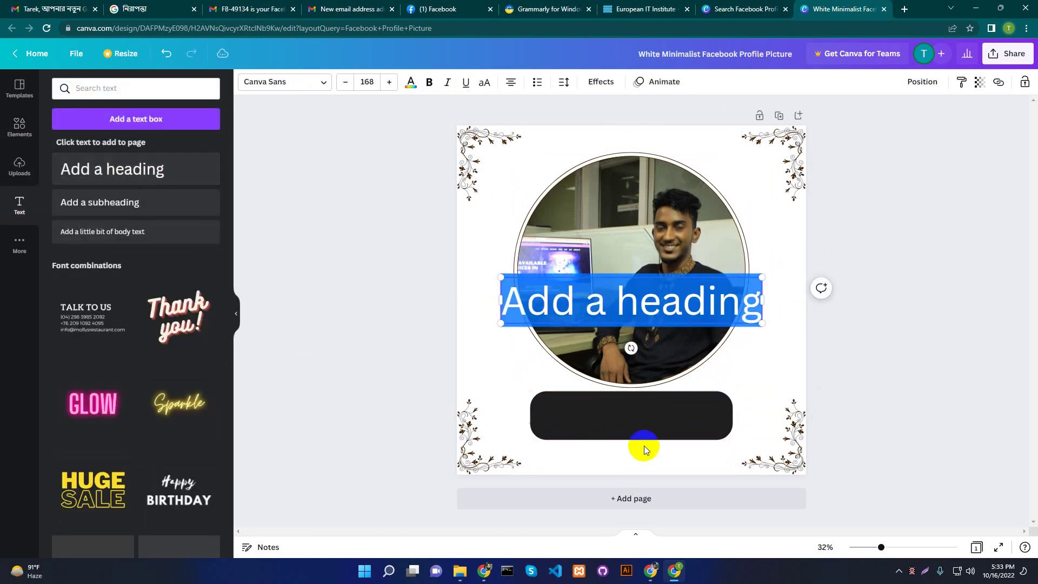
{"action": "left_click", "coordinate": [147, 205]}
{"action": "left_click", "coordinate": [675, 304]}
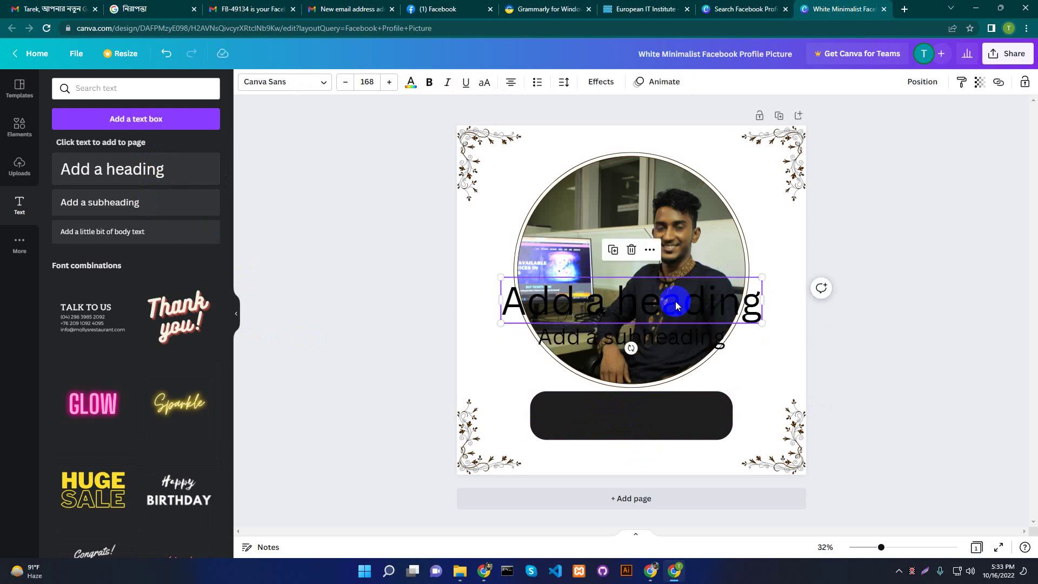
{"action": "key", "text": "Delete"}
{"action": "left_click", "coordinate": [651, 331]}
{"action": "left_click_drag", "start_coordinate": [652, 330], "coordinate": [548, 416]}
{"action": "double_click", "coordinate": [727, 414]}
{"action": "left_click", "coordinate": [733, 415]}
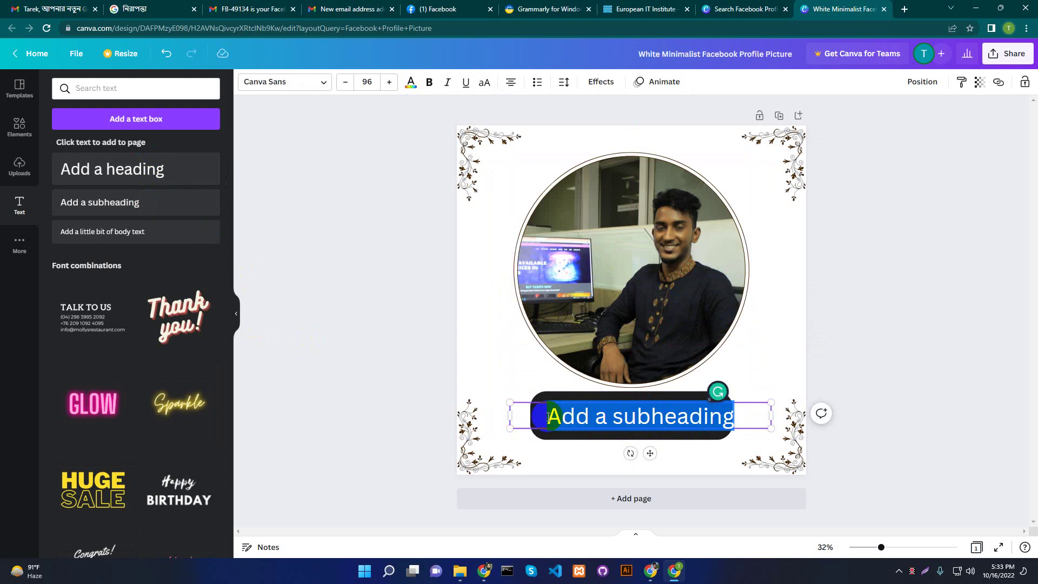
{"action": "key", "text": "BackSpace"}
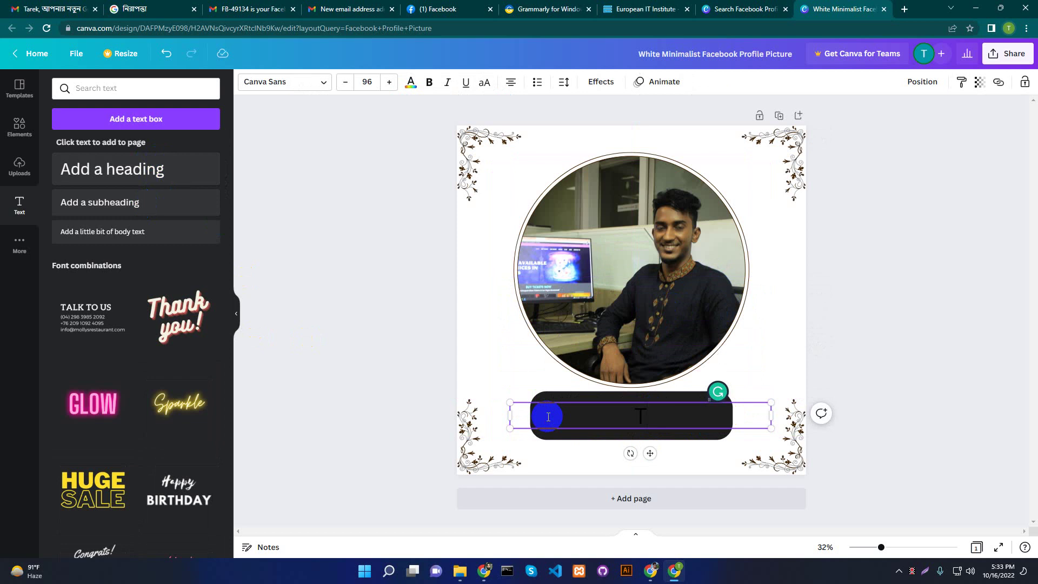
{"action": "type", "text": "T-S"}
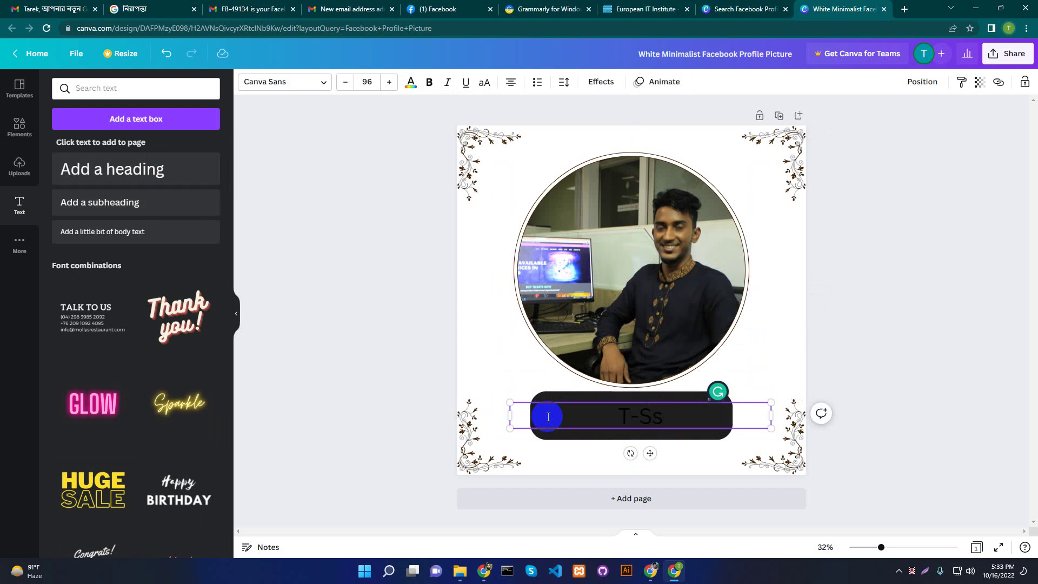
{"action": "type", "text": "hirt Zone"}
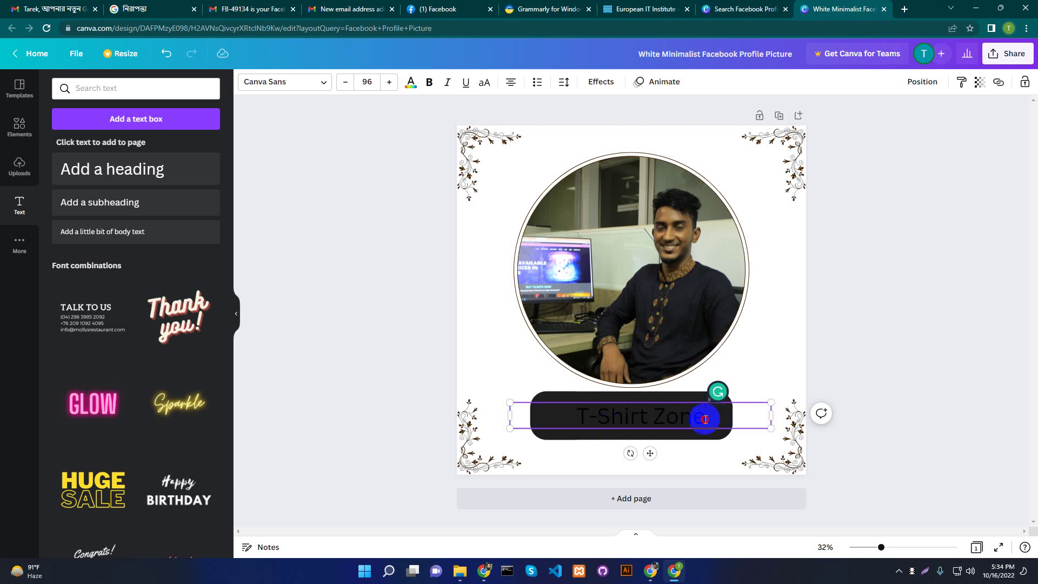
Change the 'T-Shirt Zone' caption colour to white
{"action": "left_click_drag", "start_coordinate": [705, 417], "coordinate": [569, 418]}
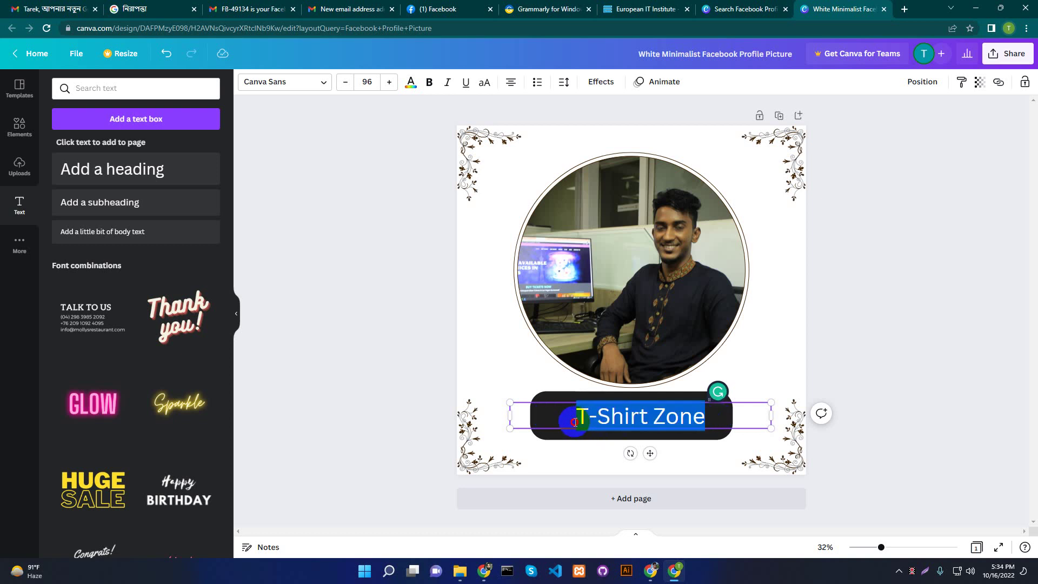
{"action": "left_click", "coordinate": [410, 82]}
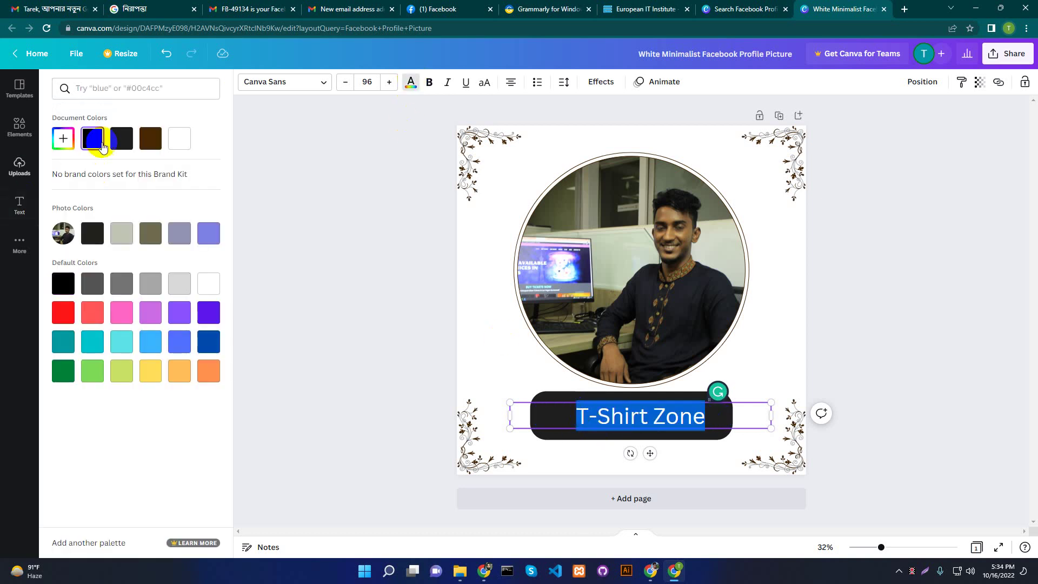
{"action": "left_click", "coordinate": [210, 285]}
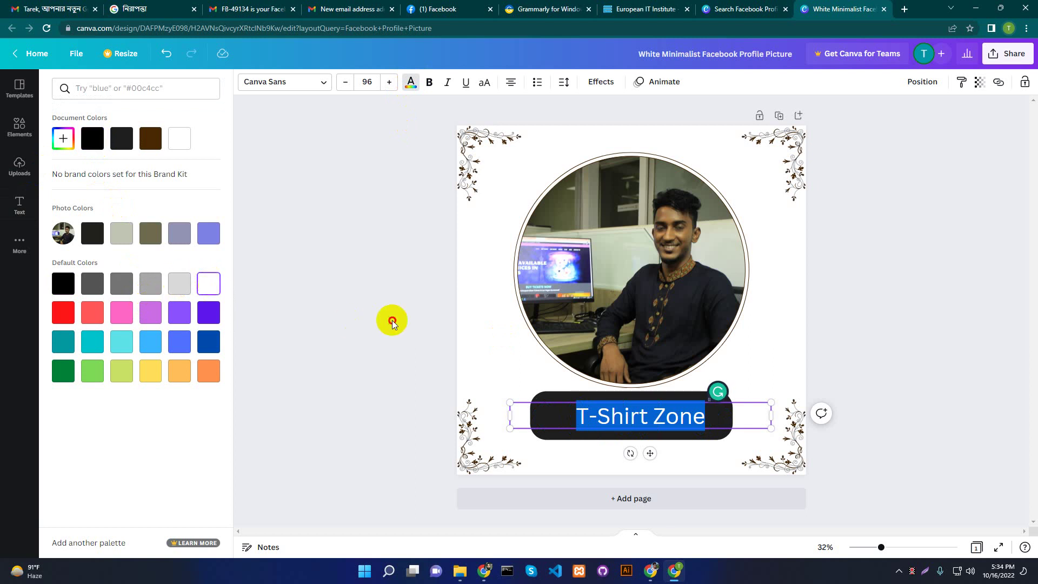
{"action": "key", "text": "Escape"}
{"action": "left_click", "coordinate": [503, 372]}
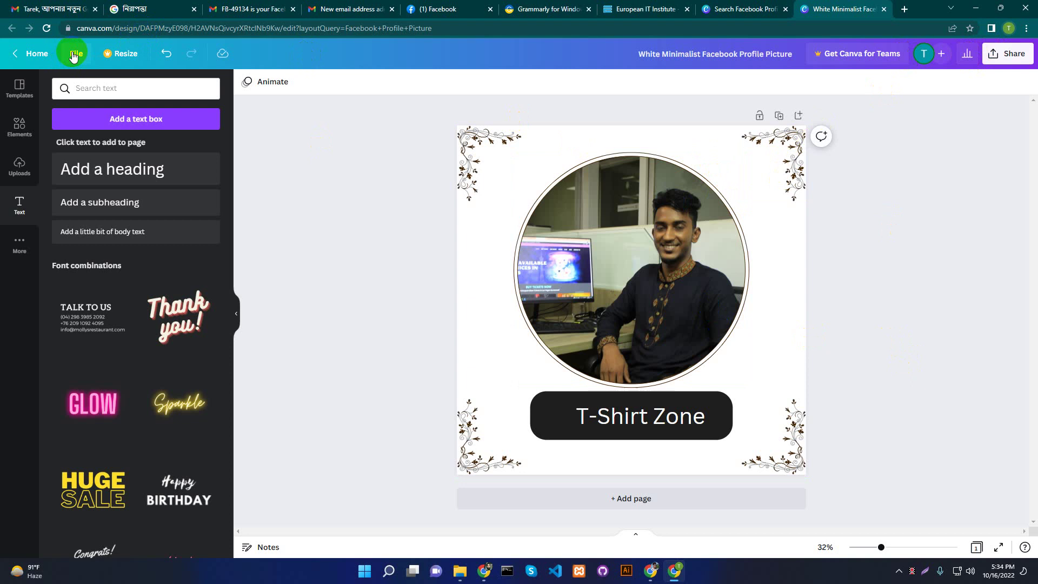
Download the Canva profile picture design as a 2048 × 2048 PNG file
{"action": "left_click", "coordinate": [74, 54]}
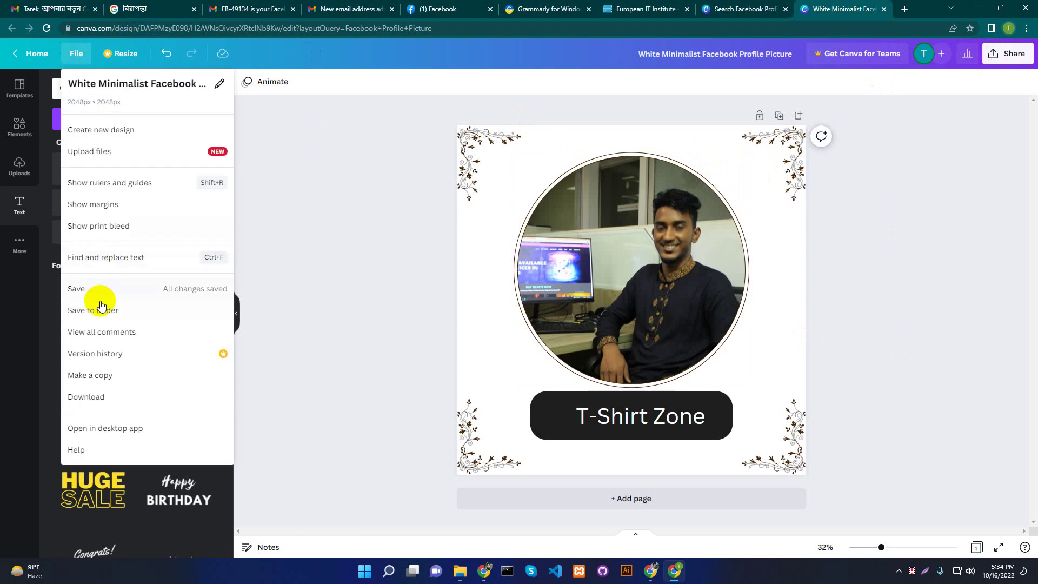
{"action": "left_click", "coordinate": [105, 396]}
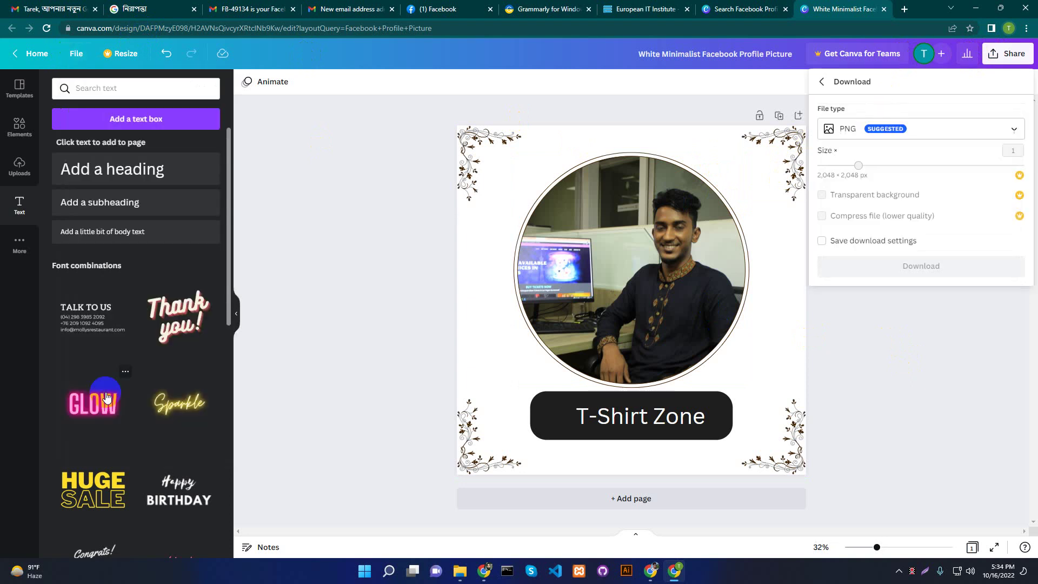
{"action": "left_click", "coordinate": [1004, 130]}
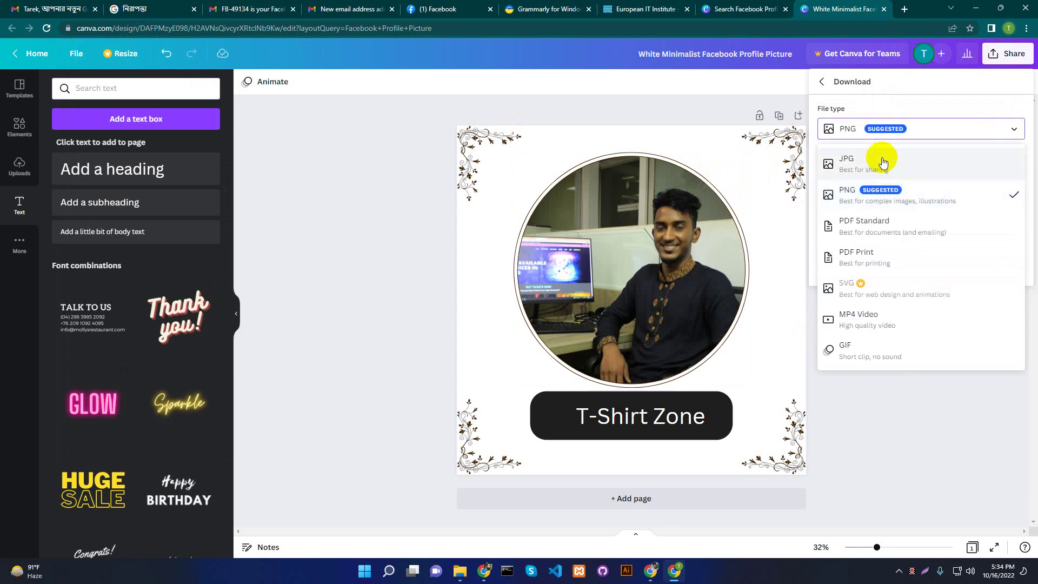
{"action": "left_click", "coordinate": [886, 199]}
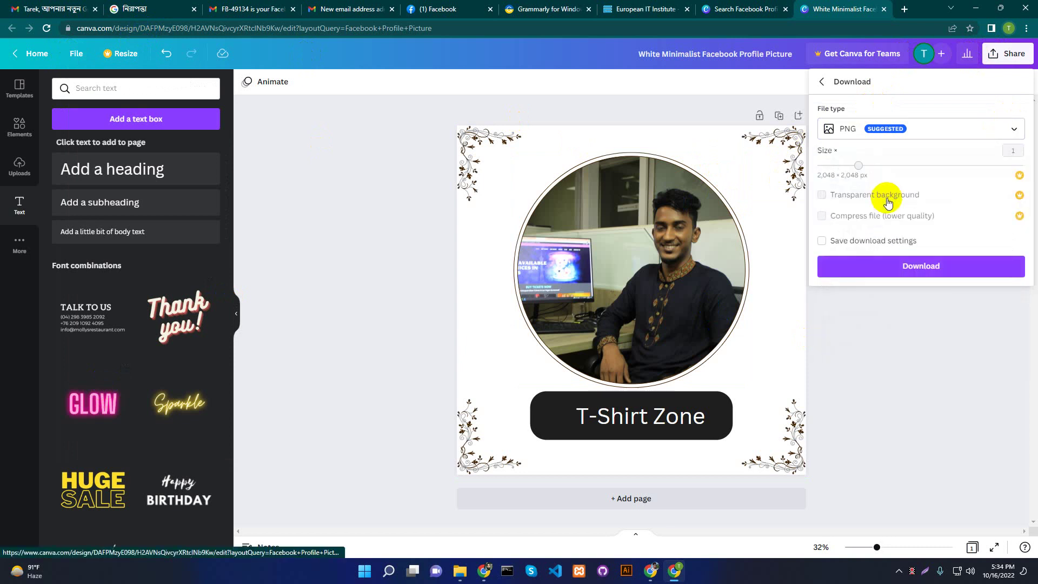
{"action": "left_click", "coordinate": [925, 268]}
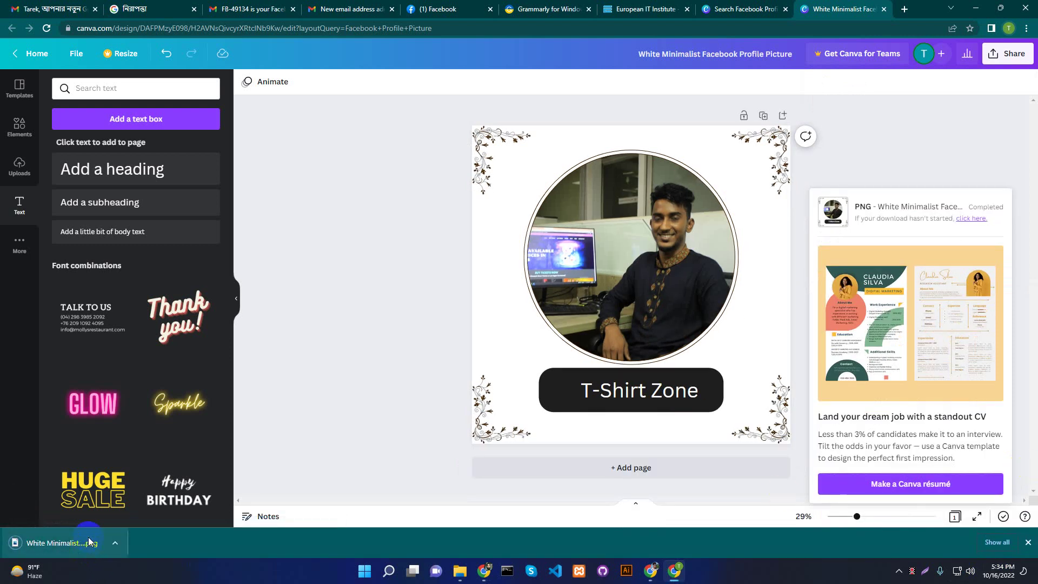
Download a JPG copy of the design and view Chrome's downloads list
{"action": "left_click", "coordinate": [74, 54]}
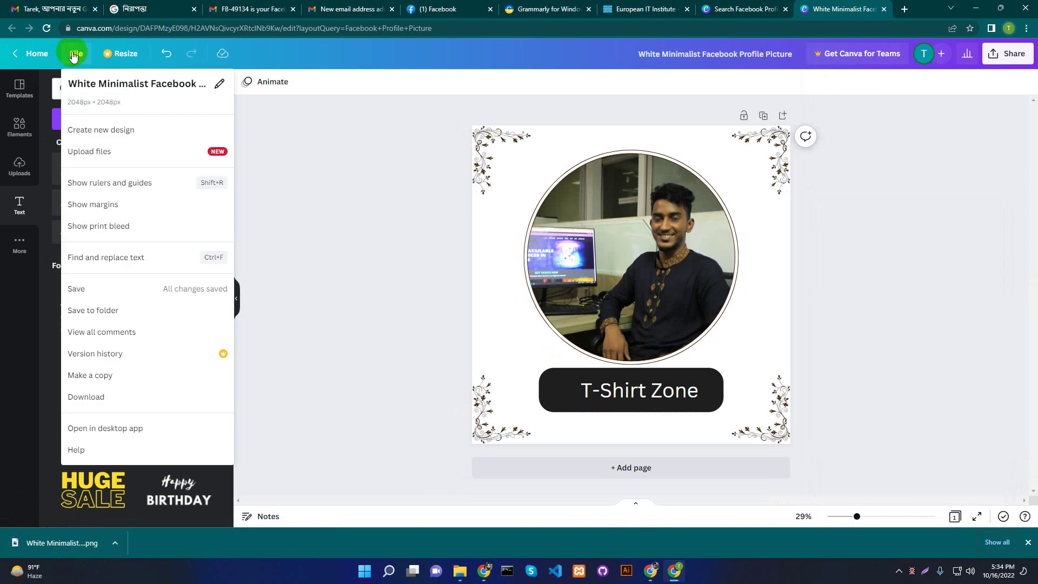
{"action": "left_click", "coordinate": [132, 396]}
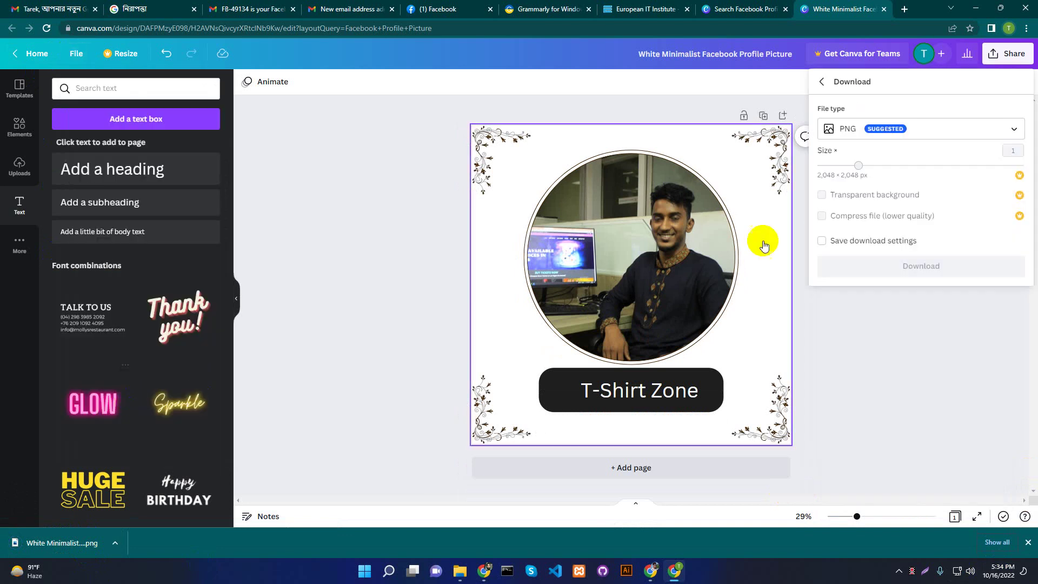
{"action": "left_click", "coordinate": [919, 130]}
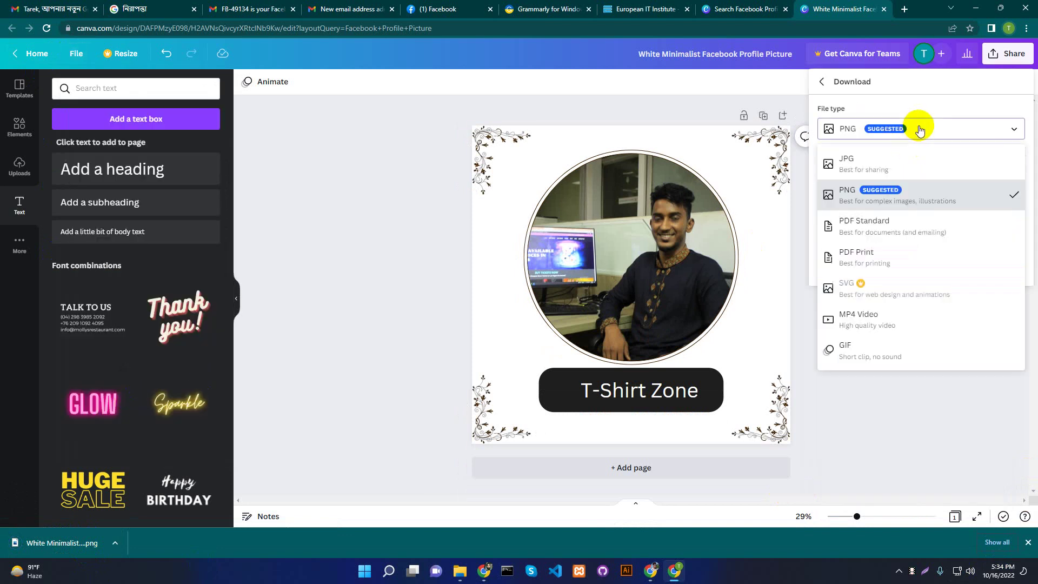
{"action": "left_click", "coordinate": [897, 165]}
{"action": "left_click", "coordinate": [954, 280]}
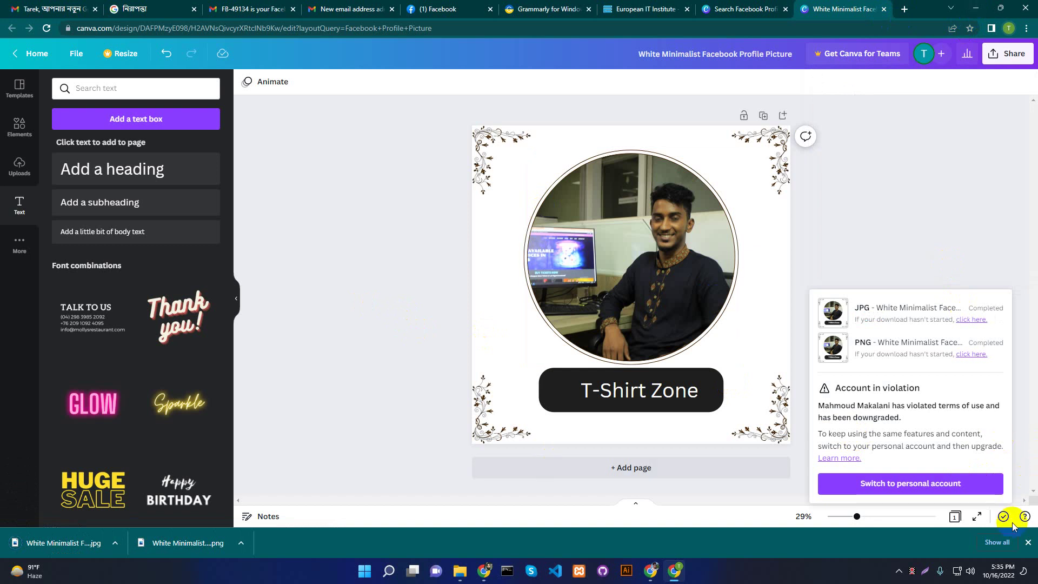
{"action": "left_click", "coordinate": [996, 542]}
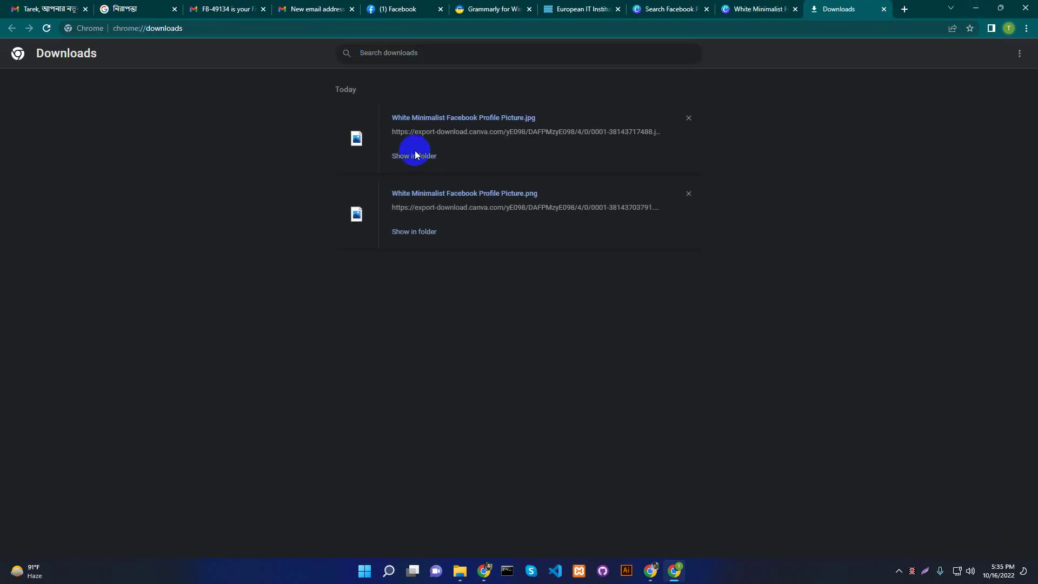
Show the downloaded JPG in its Downloads folder in File Explorer
{"action": "left_click", "coordinate": [415, 155]}
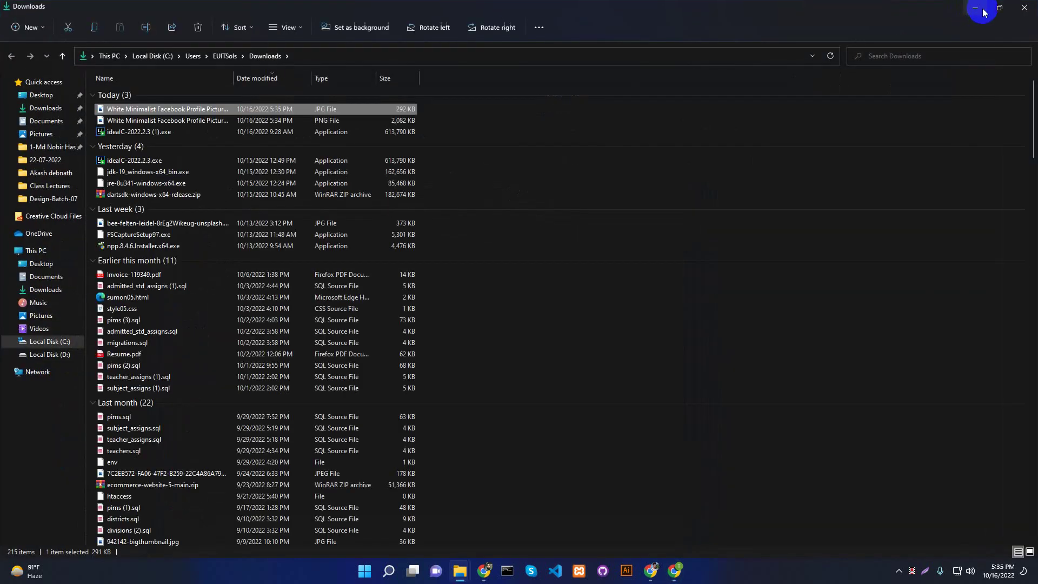
{"action": "left_click", "coordinate": [977, 9]}
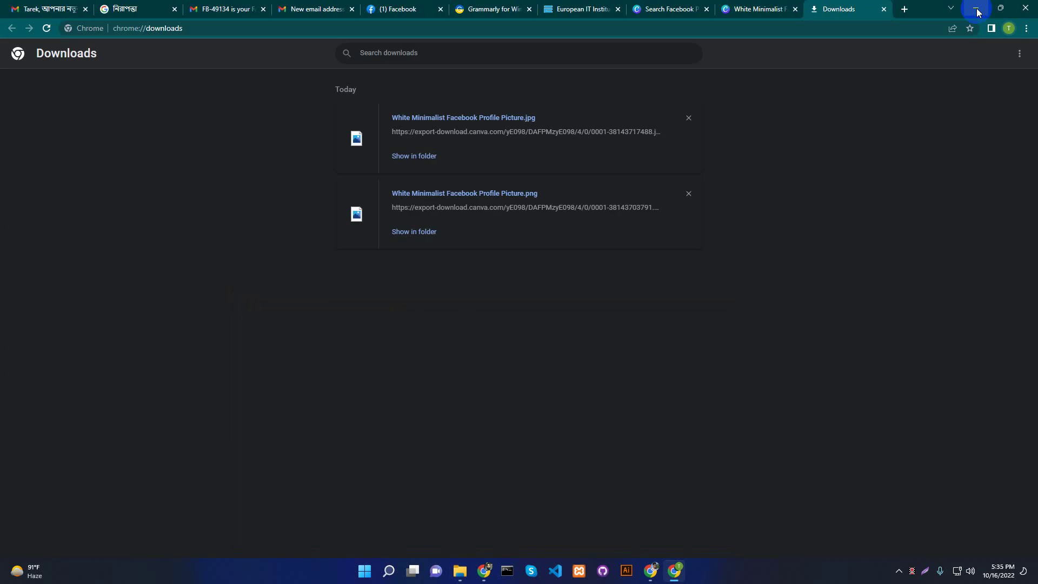
{"action": "left_click", "coordinate": [977, 9]}
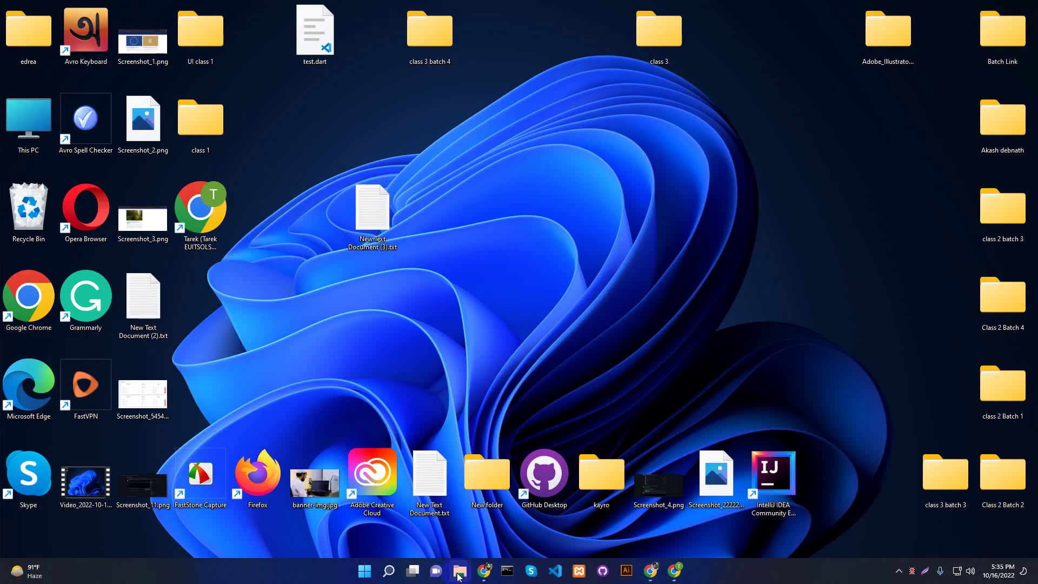
{"action": "mouse_move", "coordinate": [458, 576]}
{"action": "left_click", "coordinate": [503, 515]}
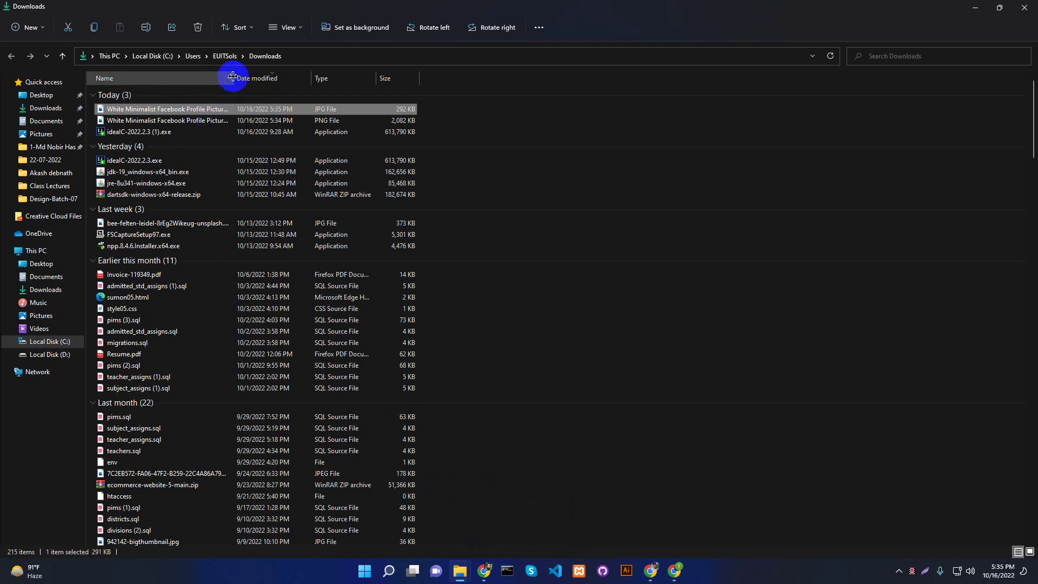
Widen the Name column and put the JPG's file name into edit mode
{"action": "left_click_drag", "start_coordinate": [234, 78], "coordinate": [262, 78]}
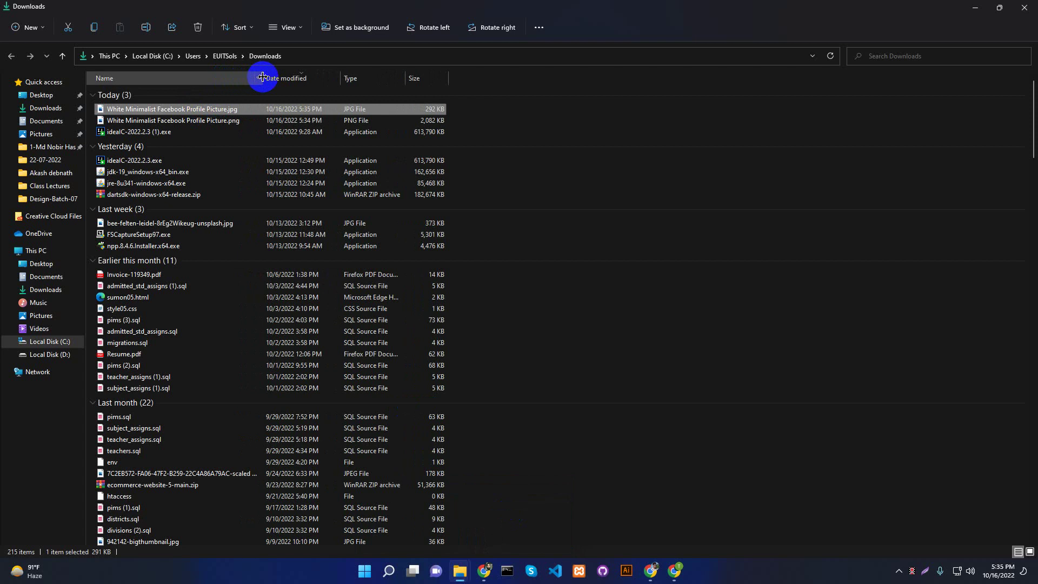
{"action": "left_click", "coordinate": [202, 108]}
{"action": "left_click", "coordinate": [240, 109]}
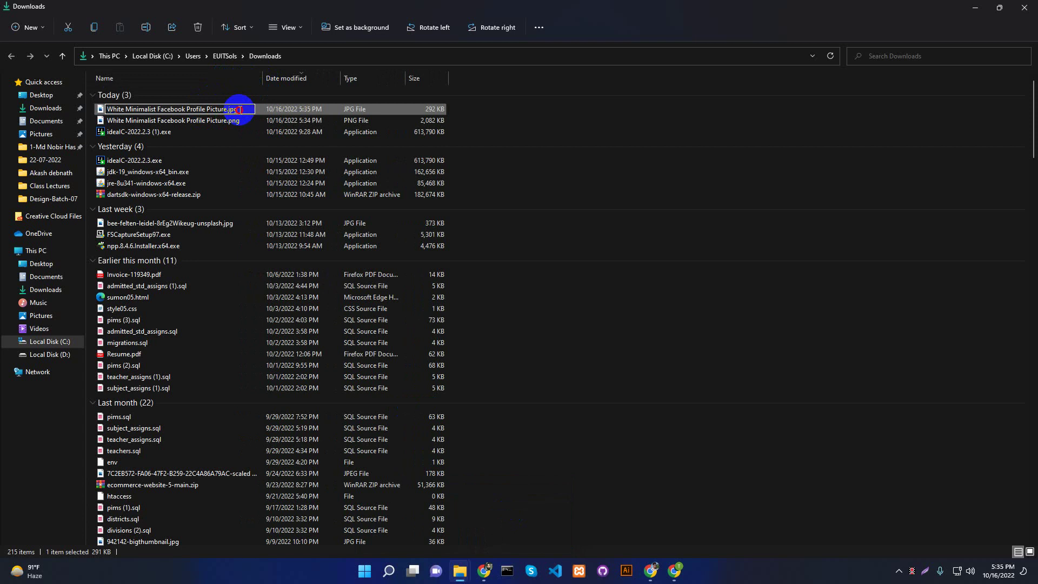
Keep the JPG named White Minimalist Facebook Profile Picture.jpg and reselect it
{"action": "double_click", "coordinate": [229, 109]}
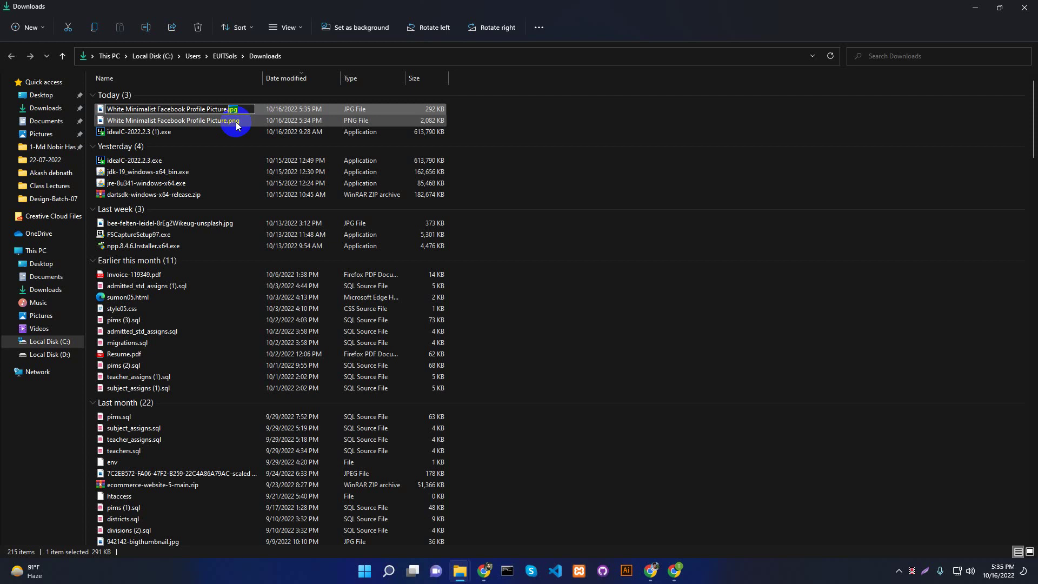
{"action": "left_click", "coordinate": [241, 112]}
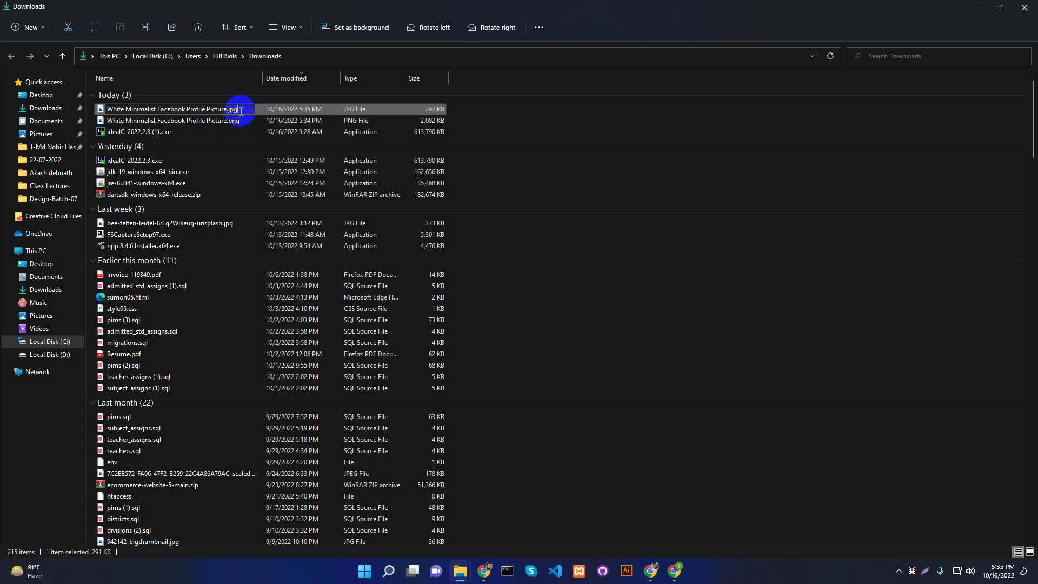
{"action": "left_click", "coordinate": [243, 120]}
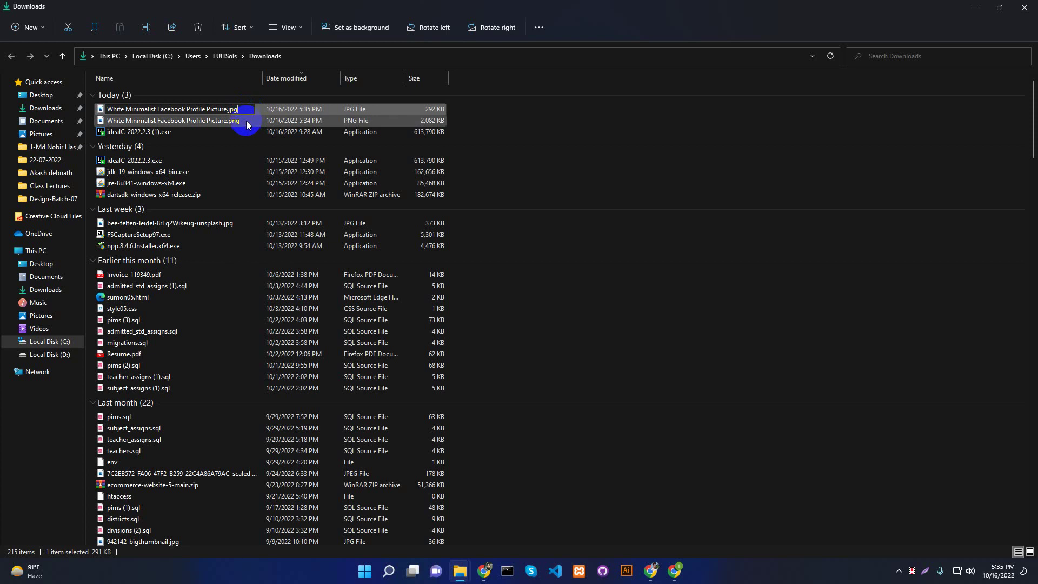
{"action": "left_click", "coordinate": [239, 109]}
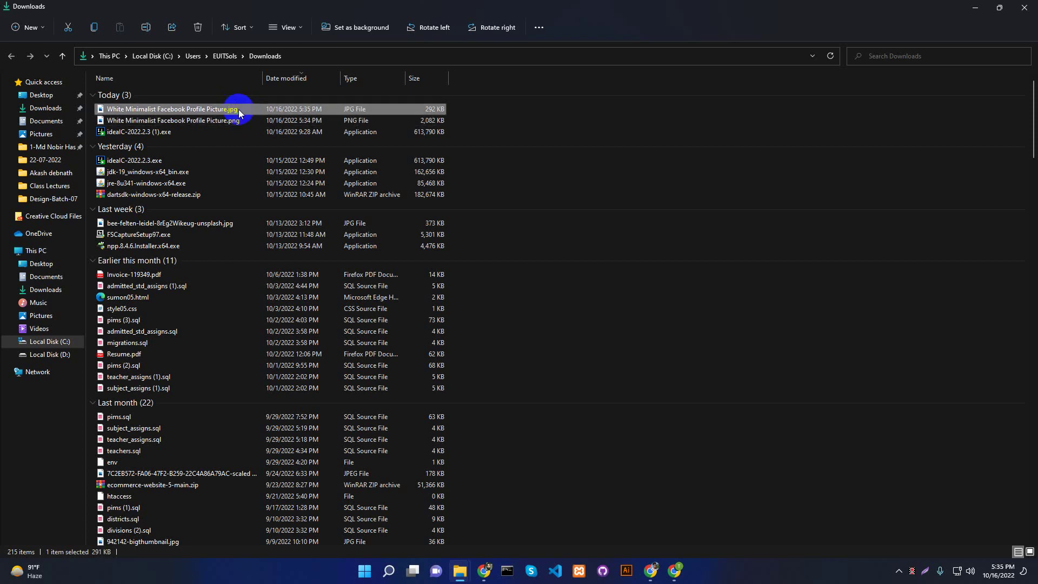
Open the JPG's Properties on the Details tab
{"action": "right_click", "coordinate": [239, 109]}
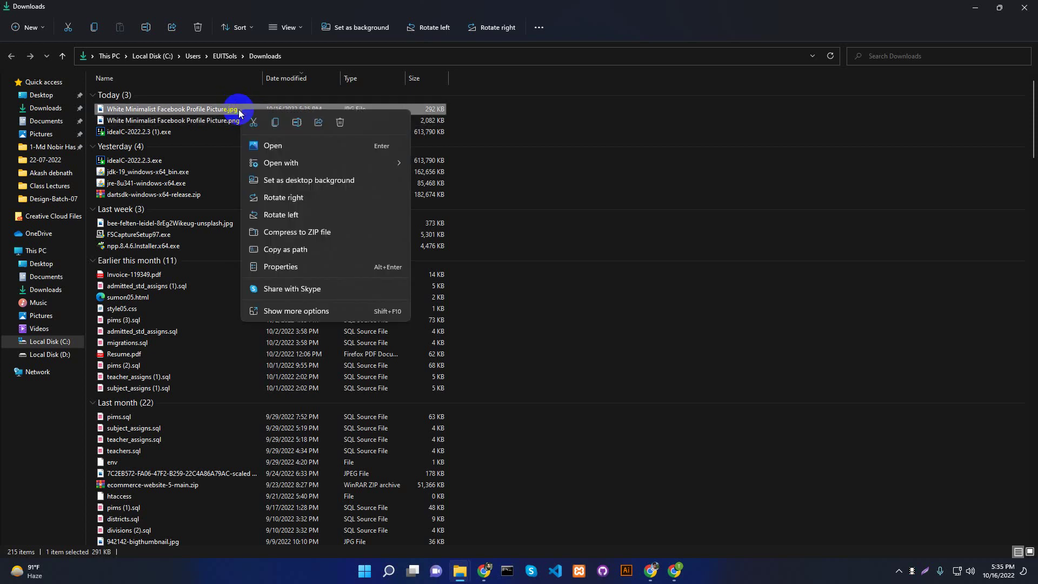
{"action": "left_click", "coordinate": [297, 268]}
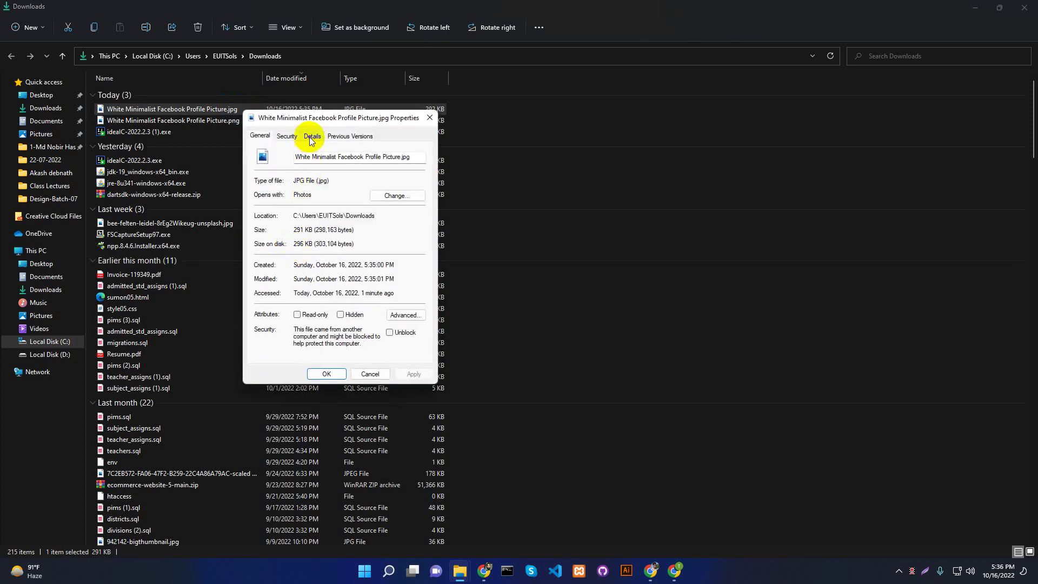
{"action": "left_click", "coordinate": [311, 136]}
{"action": "left_click", "coordinate": [381, 189]}
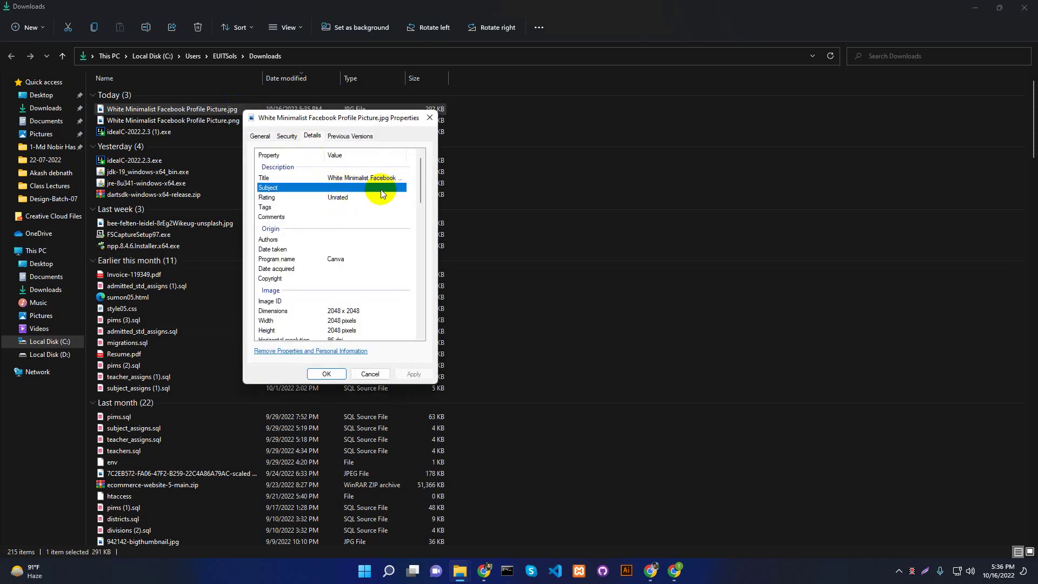
{"action": "left_click", "coordinate": [373, 198]}
{"action": "left_click", "coordinate": [342, 268]}
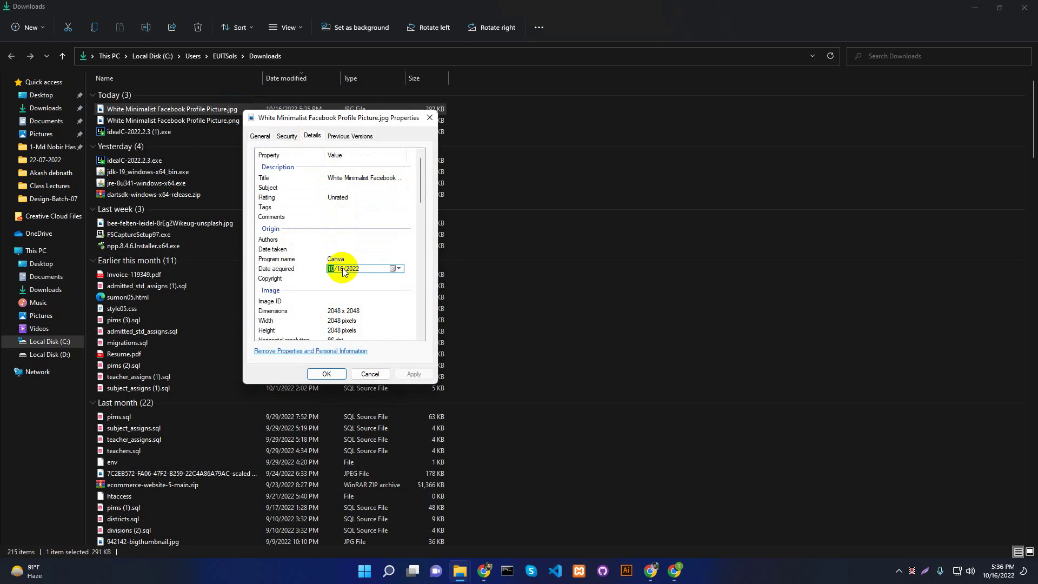
{"action": "left_click", "coordinate": [358, 302]}
{"action": "left_click", "coordinate": [359, 197]}
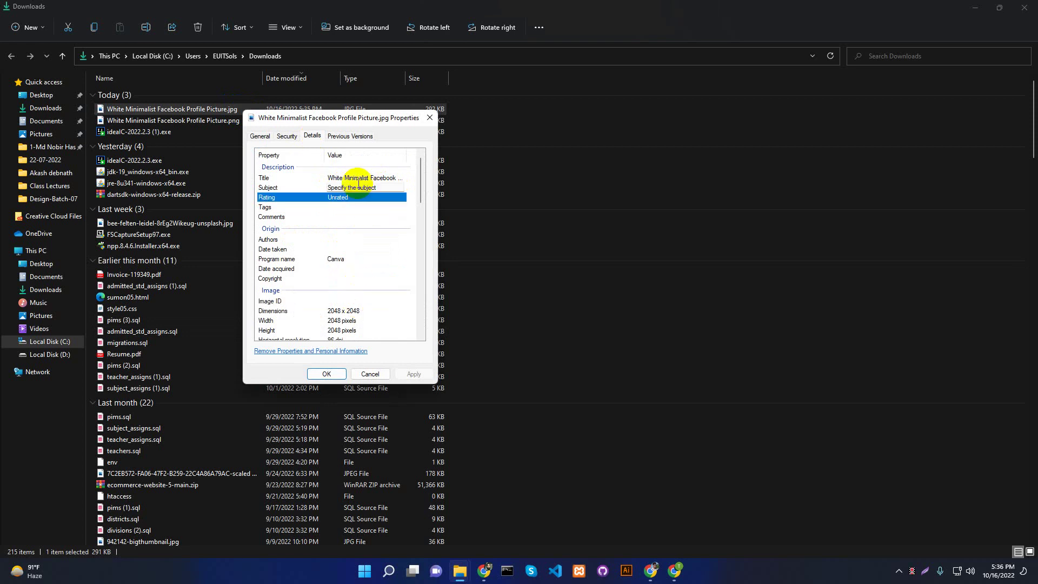
Set the Title to 'T-Shirt Zone' and copy it into Subject
{"action": "left_click", "coordinate": [358, 181]}
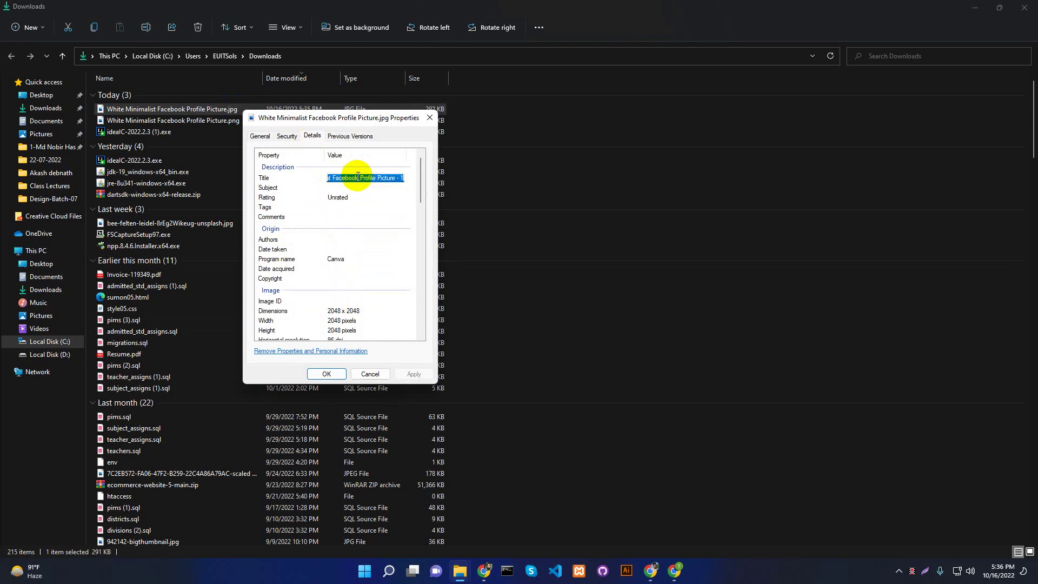
{"action": "type", "text": "T-shirt"}
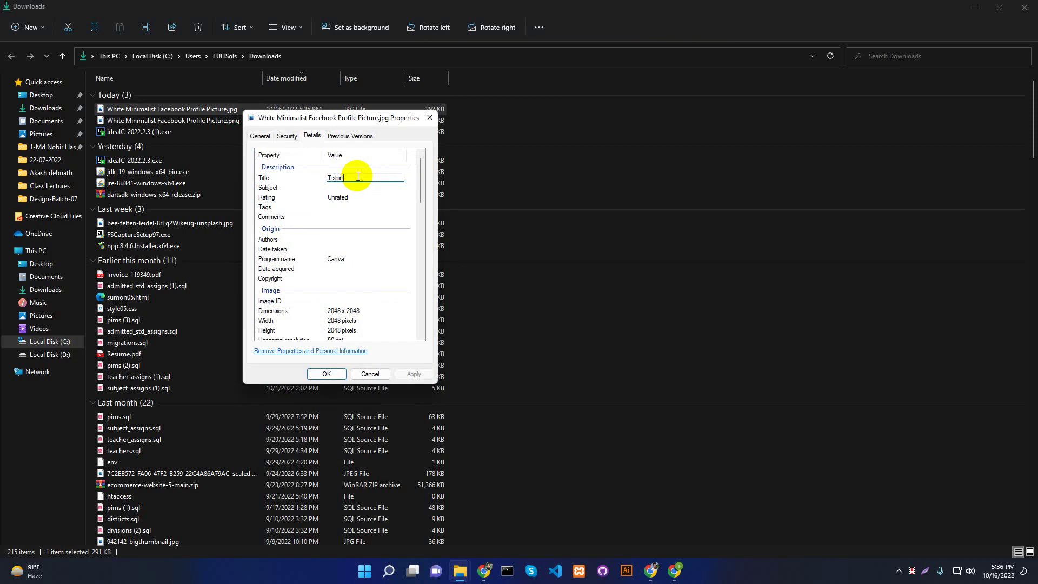
{"action": "type", "text": " Zone"}
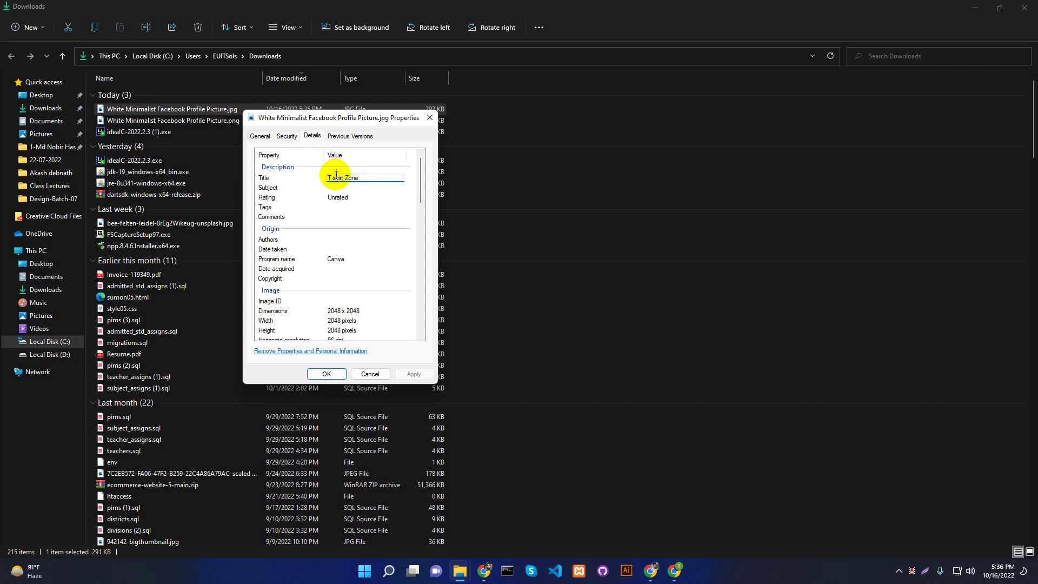
{"action": "left_click", "coordinate": [336, 178]}
{"action": "key", "text": "BackSpace"}
{"action": "type", "text": "S"}
{"action": "key", "text": "ctrl+a"}
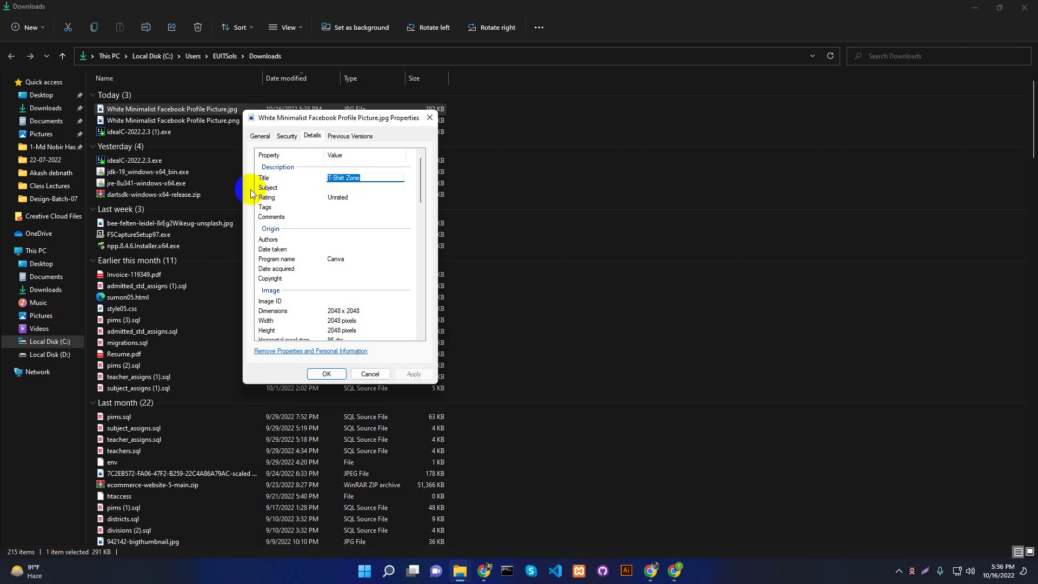
{"action": "left_click", "coordinate": [361, 189]}
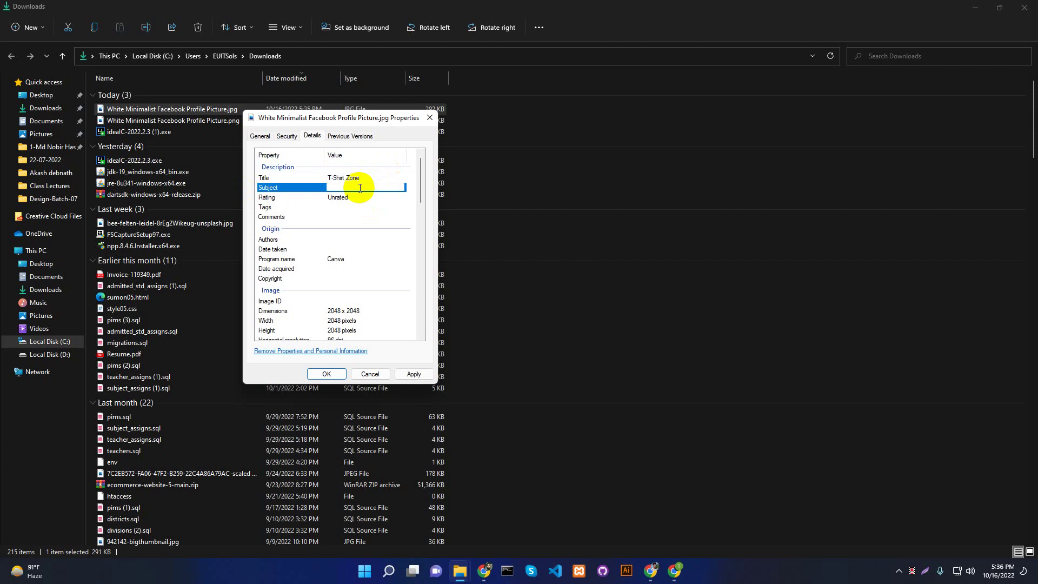
{"action": "key", "text": "ctrl+v"}
{"action": "left_click", "coordinate": [355, 197]}
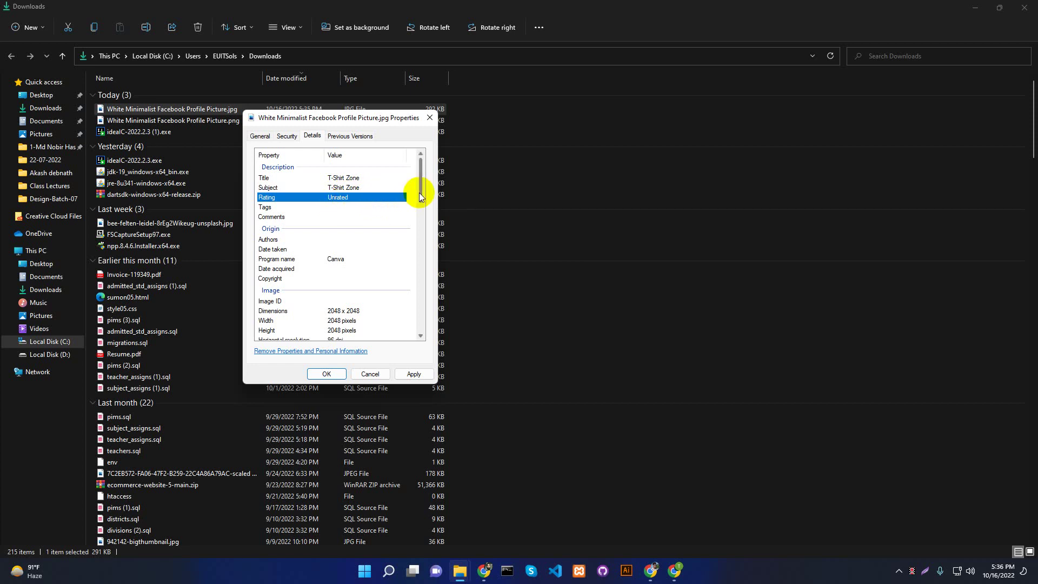
Set Tags, Comments, Authors and Copyright to T-Shirt Zone, then apply and close
{"action": "left_click", "coordinate": [360, 206]}
{"action": "key", "text": "ctrl+v"}
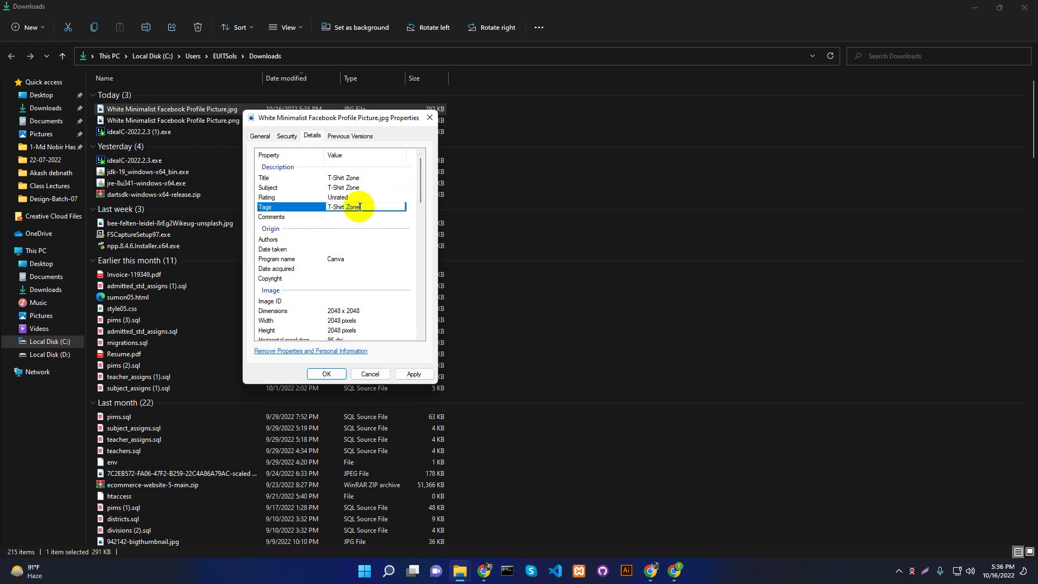
{"action": "left_click", "coordinate": [351, 217]}
{"action": "key", "text": "ctrl+v"}
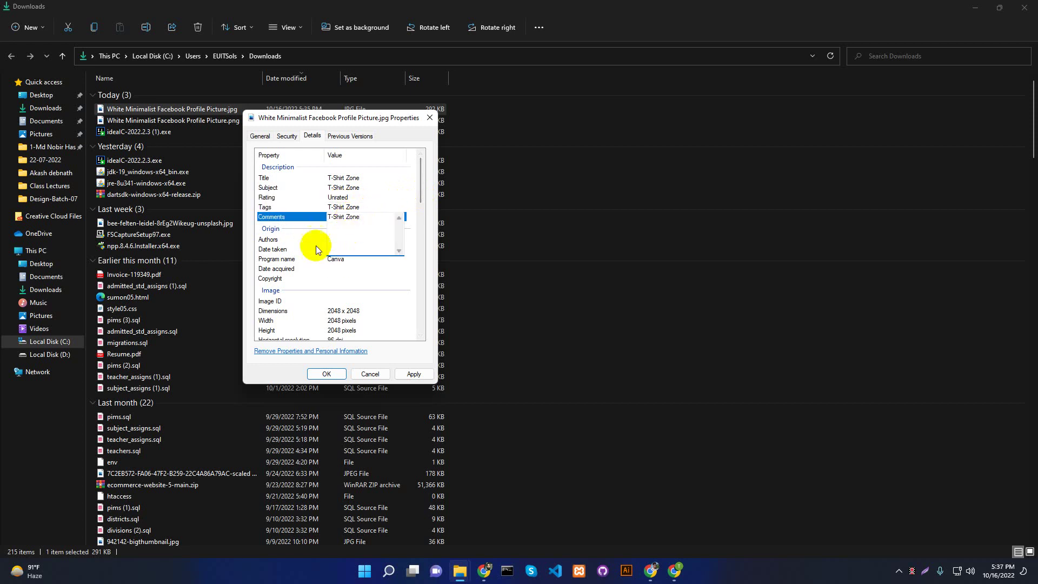
{"action": "left_click", "coordinate": [294, 239]}
{"action": "left_click", "coordinate": [371, 239]}
{"action": "key", "text": "ctrl+v"}
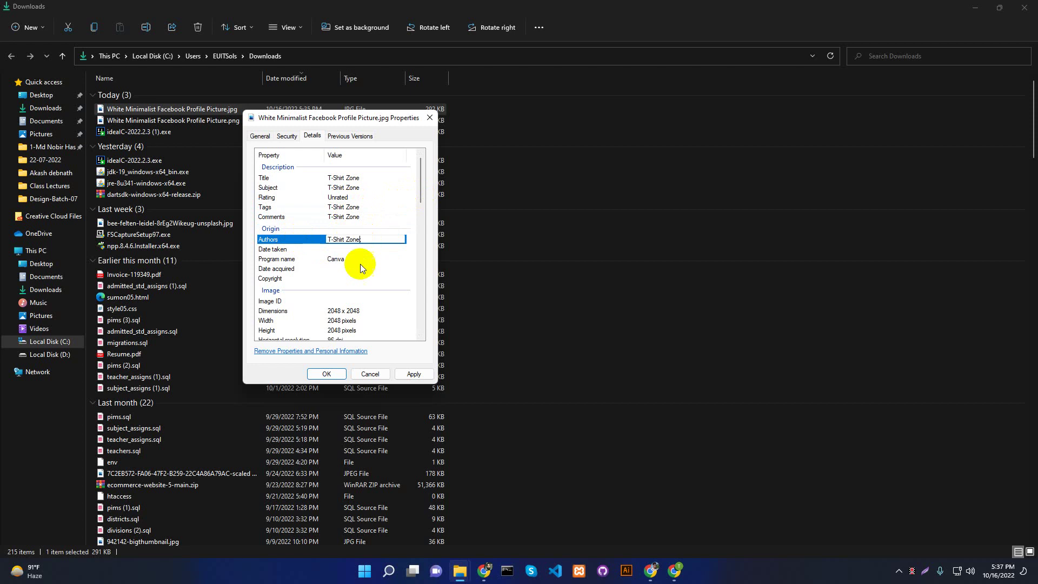
{"action": "left_click", "coordinate": [343, 277]}
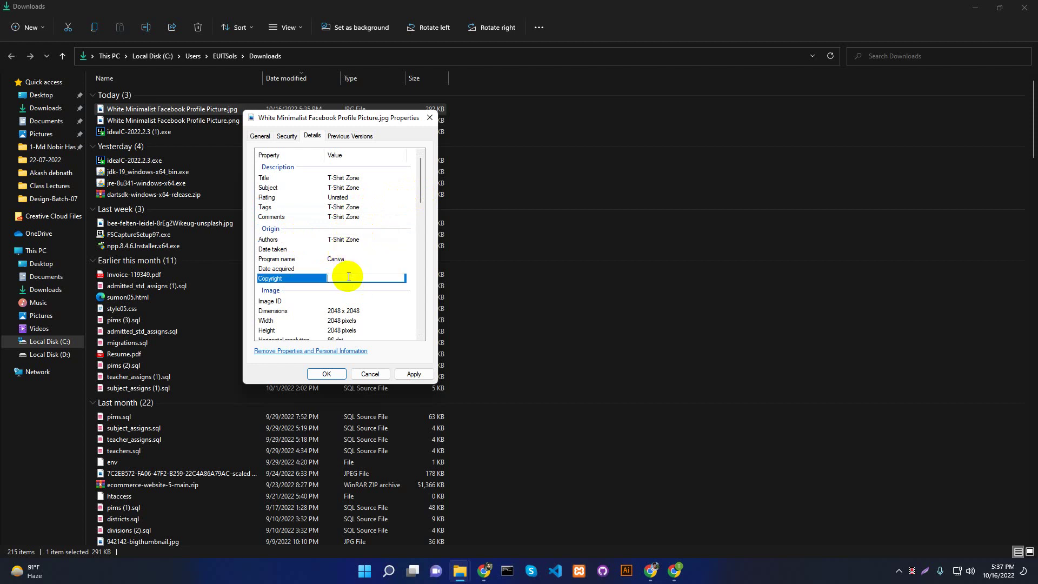
{"action": "key", "text": "ctrl+v"}
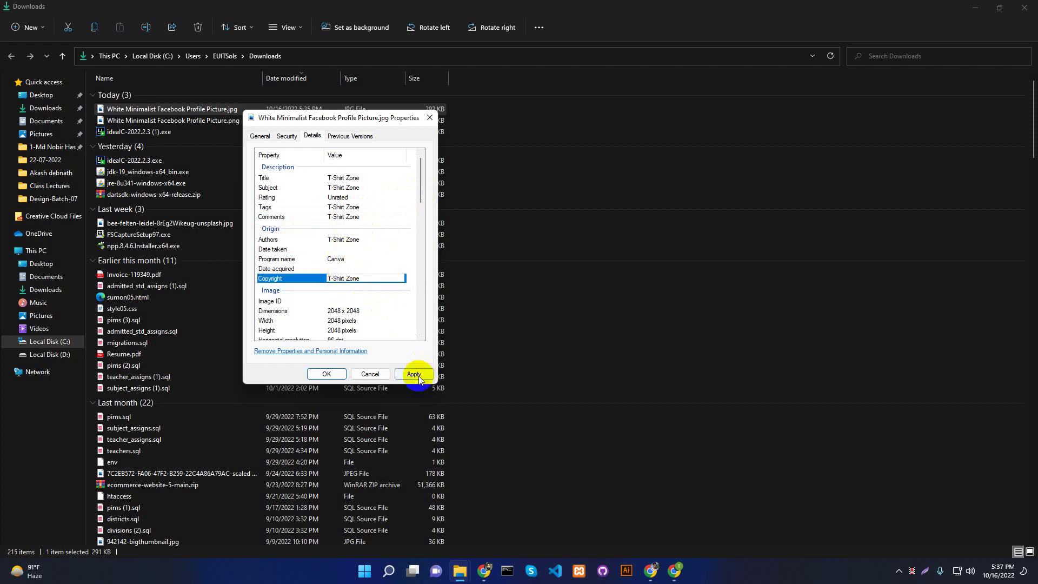
{"action": "left_click", "coordinate": [414, 373]}
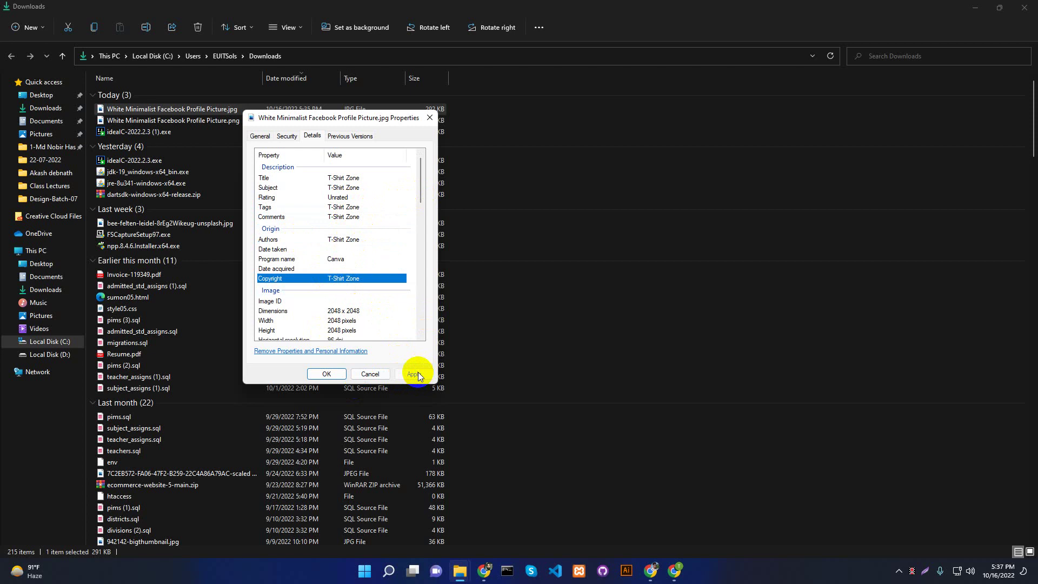
{"action": "left_click", "coordinate": [325, 372]}
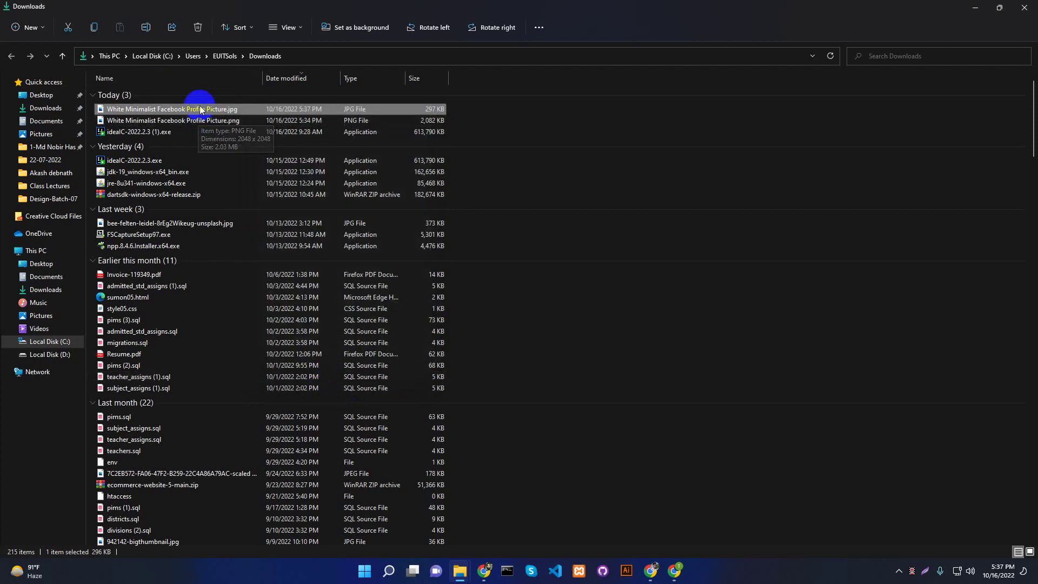
{"action": "right_click", "coordinate": [261, 108]}
{"action": "left_click", "coordinate": [267, 263]}
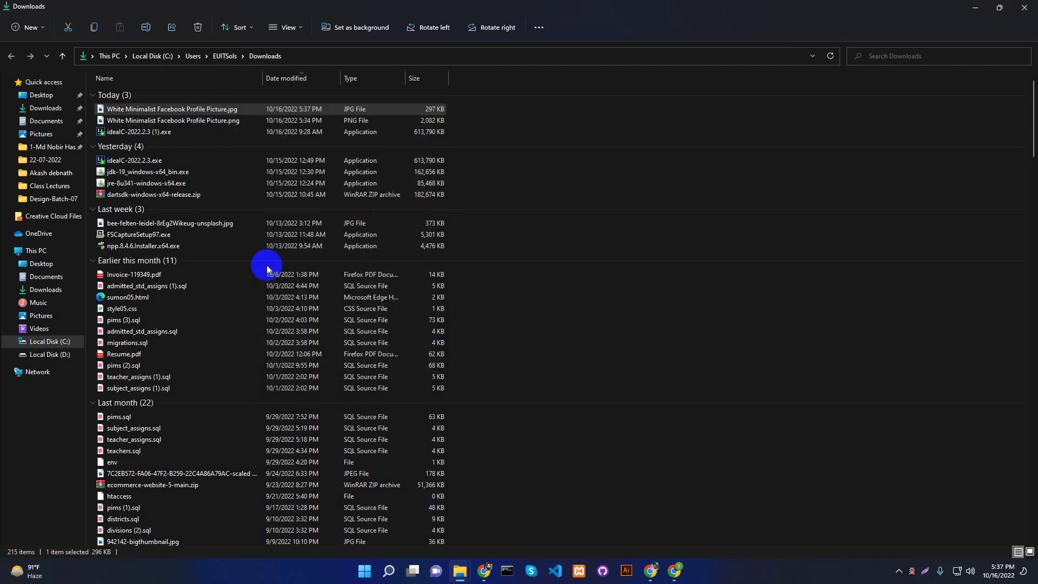
{"action": "left_click", "coordinate": [275, 133]}
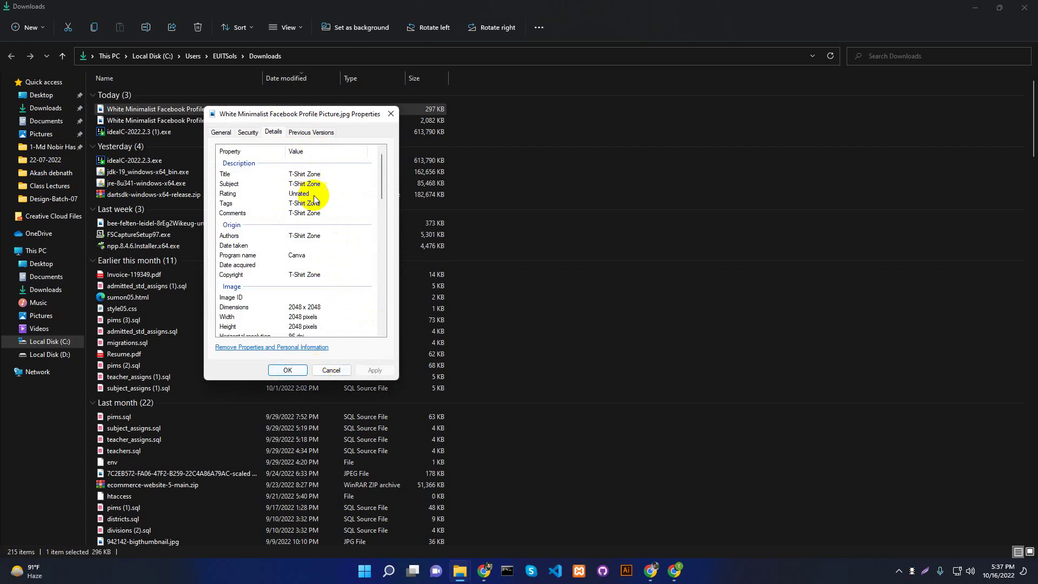
{"action": "left_click", "coordinate": [288, 369]}
{"action": "left_click", "coordinate": [194, 121]}
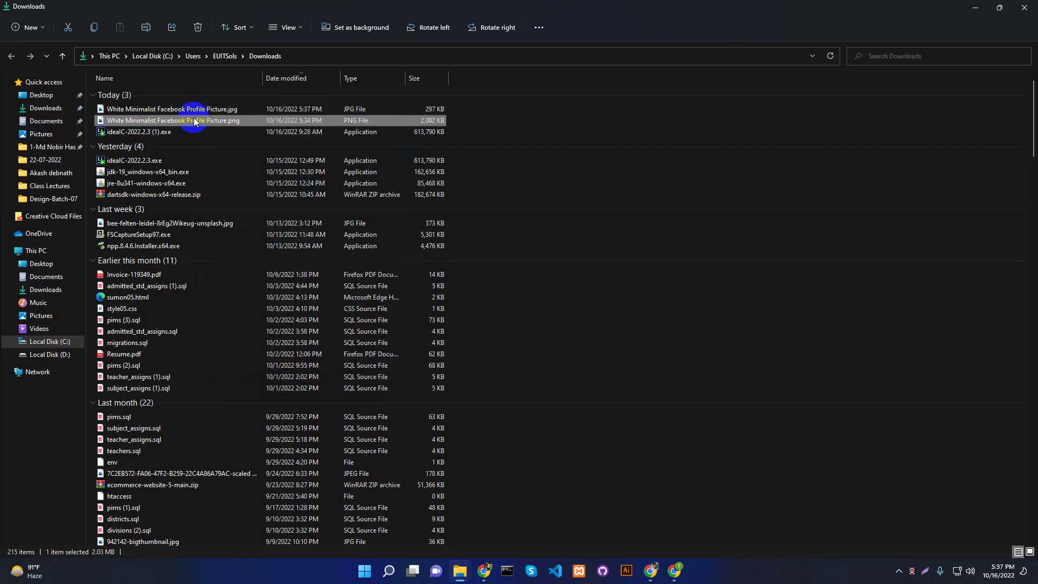
{"action": "right_click", "coordinate": [194, 121]}
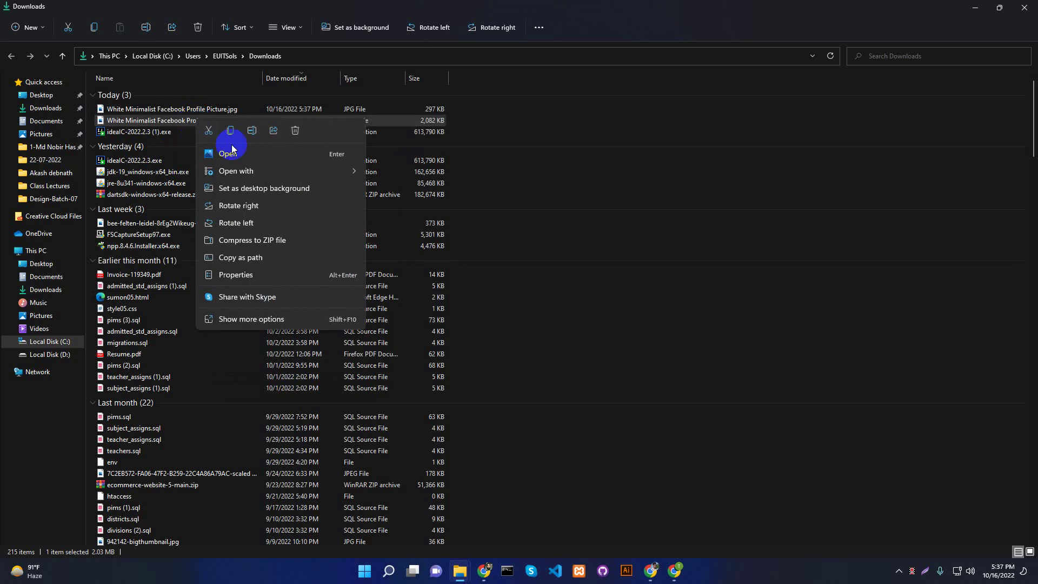
{"action": "left_click", "coordinate": [268, 270]}
{"action": "left_click", "coordinate": [269, 144]}
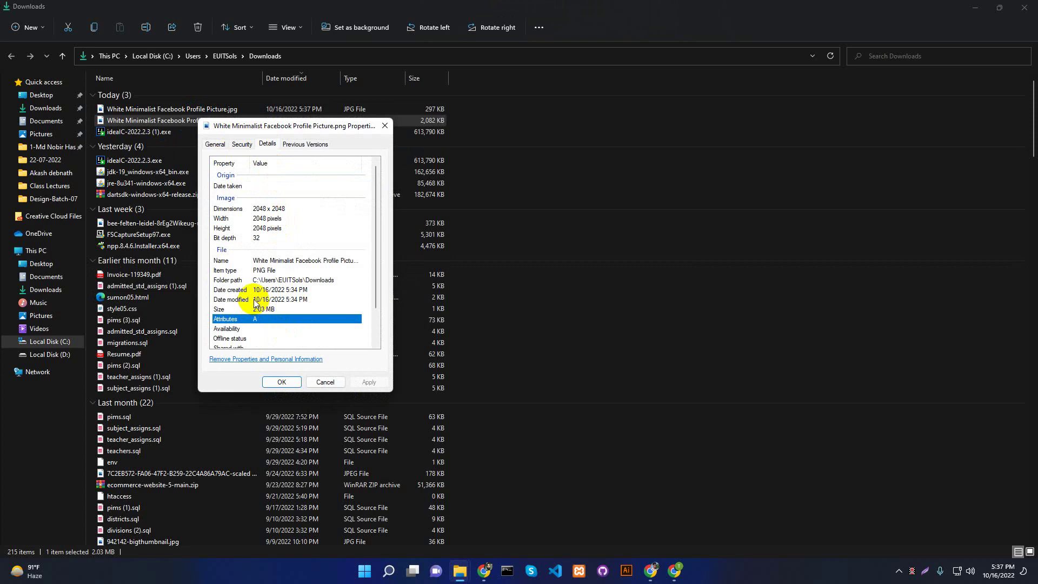
{"action": "left_click", "coordinate": [291, 382]}
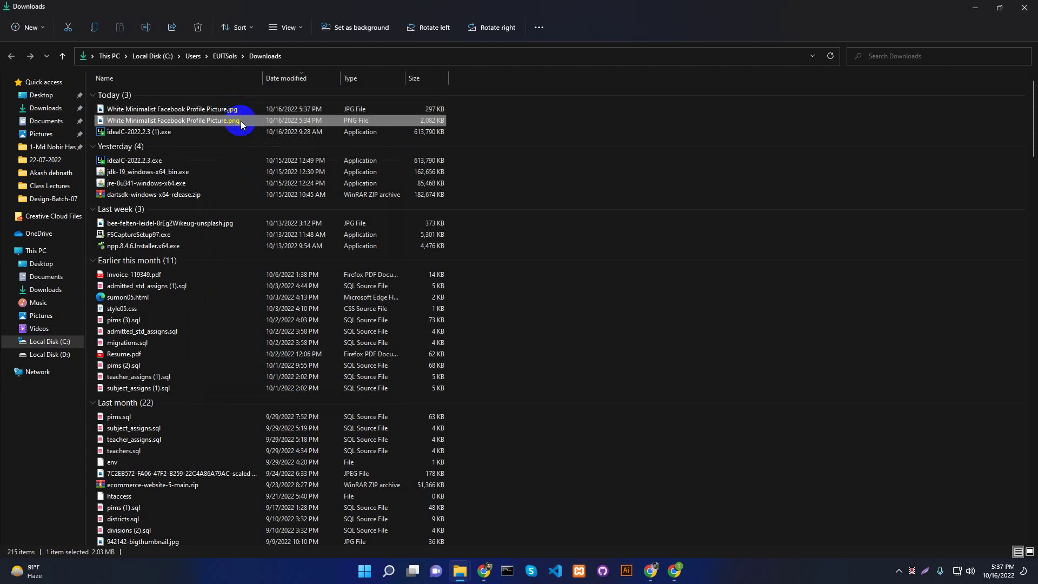
Return to the Facebook page-creation tab and begin adding a profile picture
{"action": "left_click", "coordinate": [675, 572]}
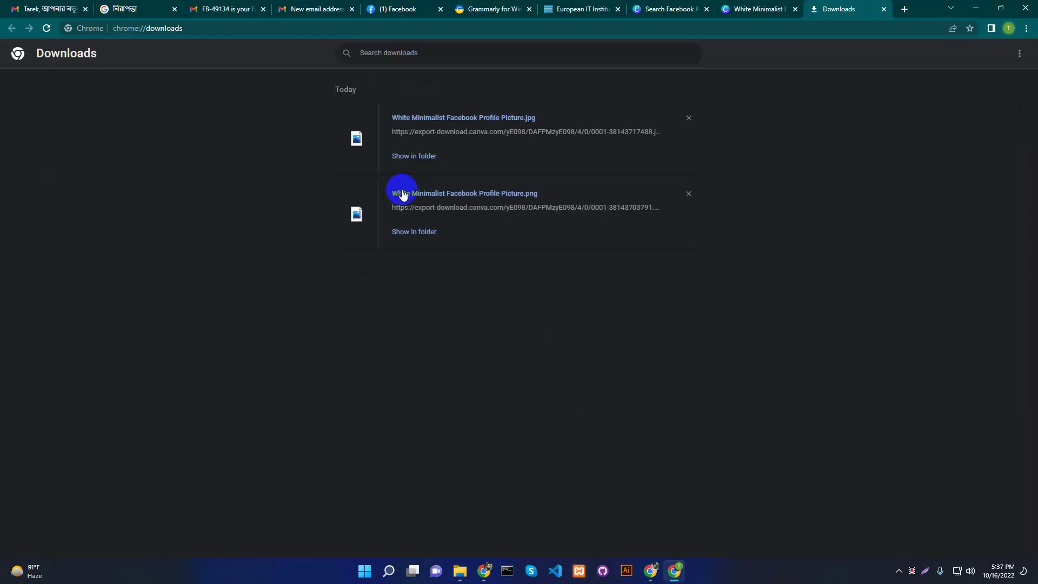
{"action": "left_click", "coordinate": [664, 5]}
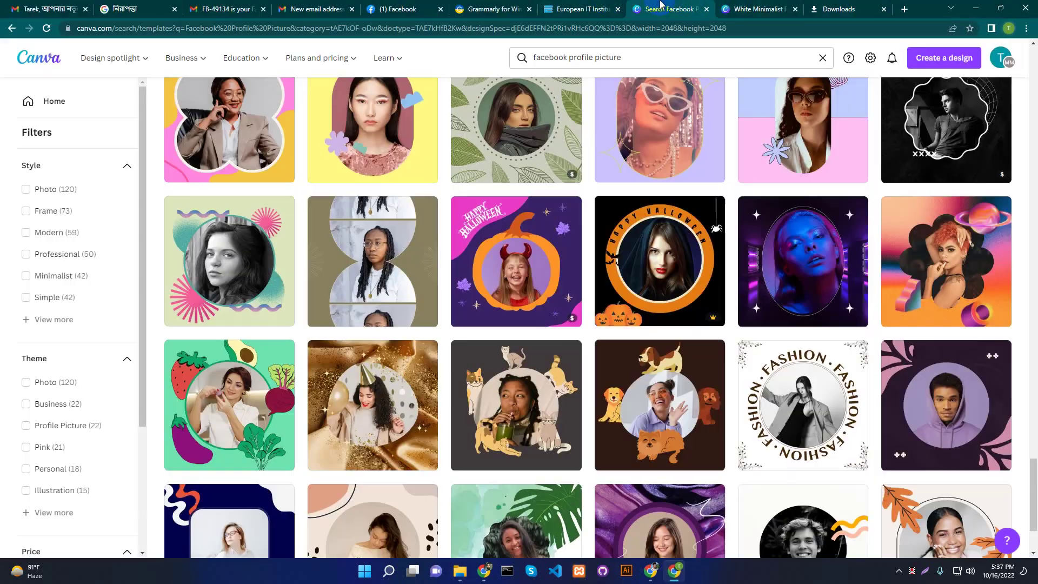
{"action": "left_click", "coordinate": [403, 8]}
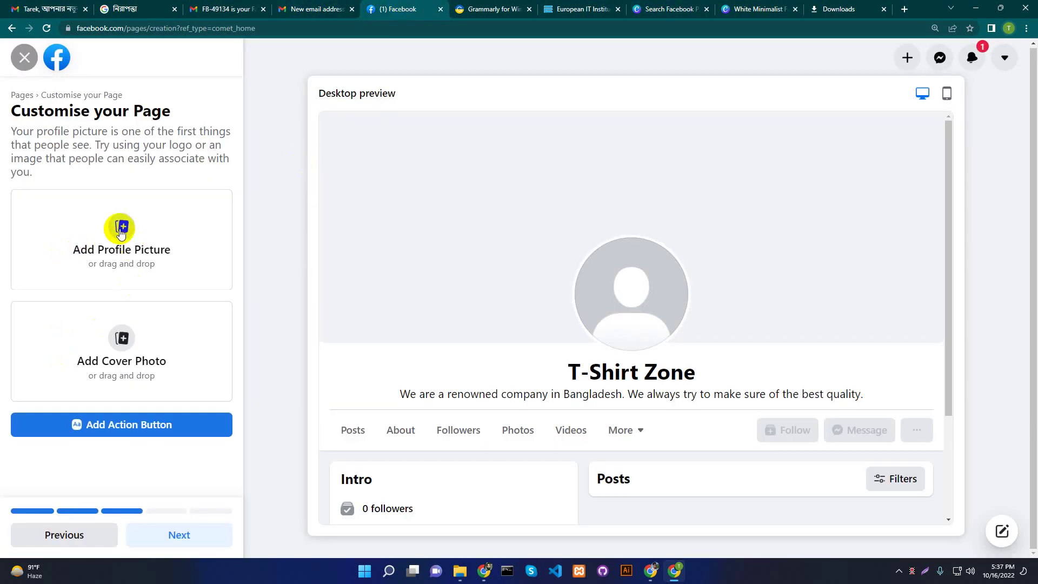
{"action": "left_click", "coordinate": [121, 229]}
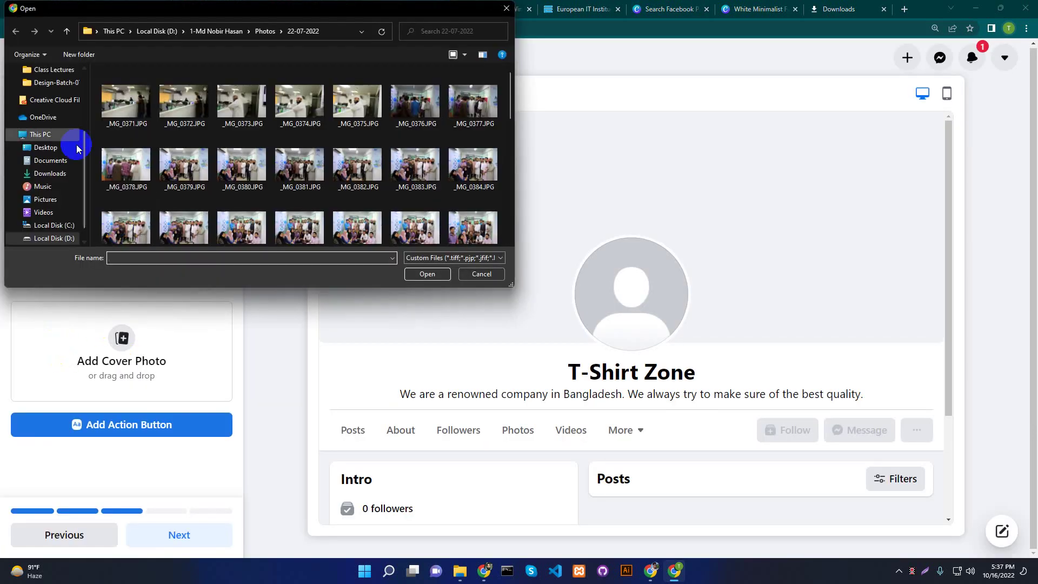
Upload the downloaded PNG as the profile picture, then cancel the cover photo chooser
{"action": "left_click", "coordinate": [50, 173]}
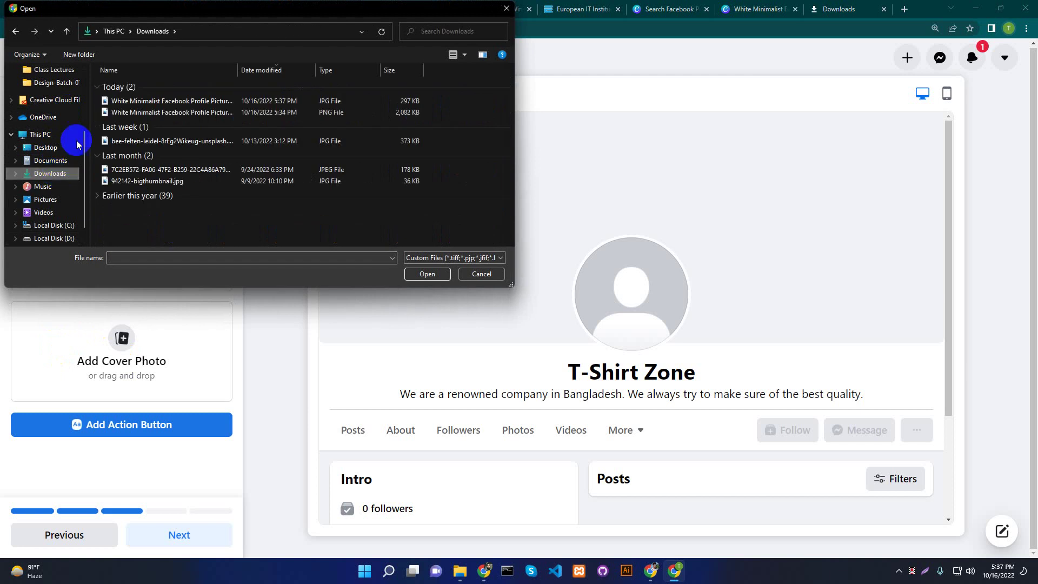
{"action": "left_click", "coordinate": [138, 112]}
{"action": "left_click", "coordinate": [430, 276]}
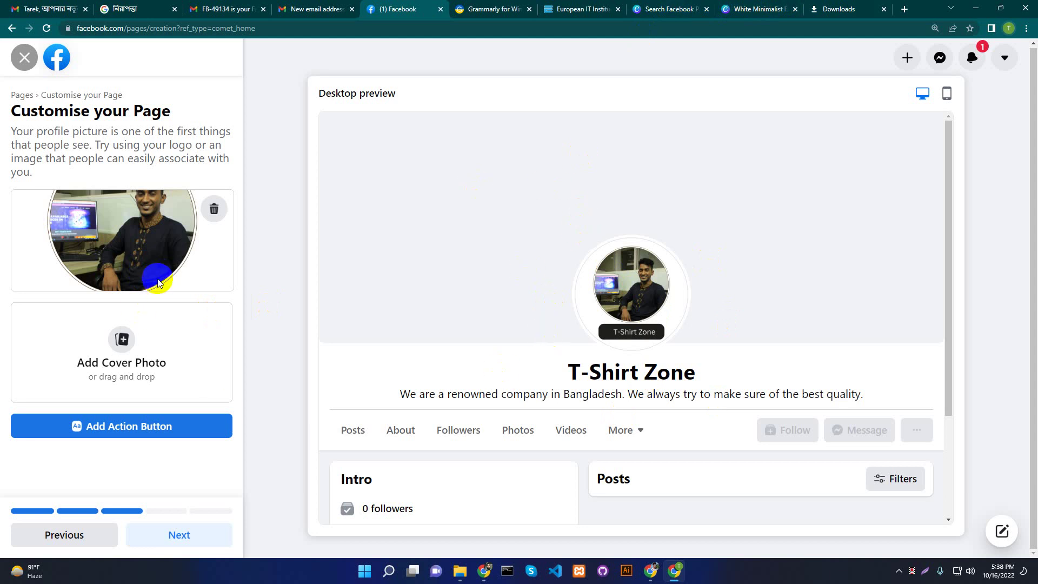
{"action": "left_click", "coordinate": [123, 346]}
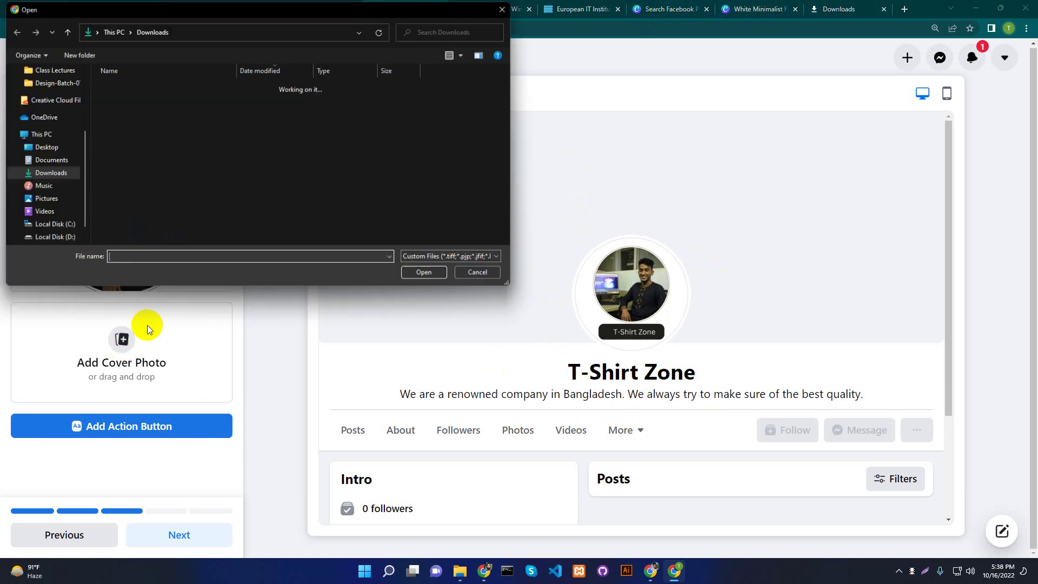
{"action": "left_click", "coordinate": [476, 267]}
Search Canva templates for 'facebook page cover photo' and open the blue Marketing Business cover
{"action": "left_click", "coordinate": [651, 8]}
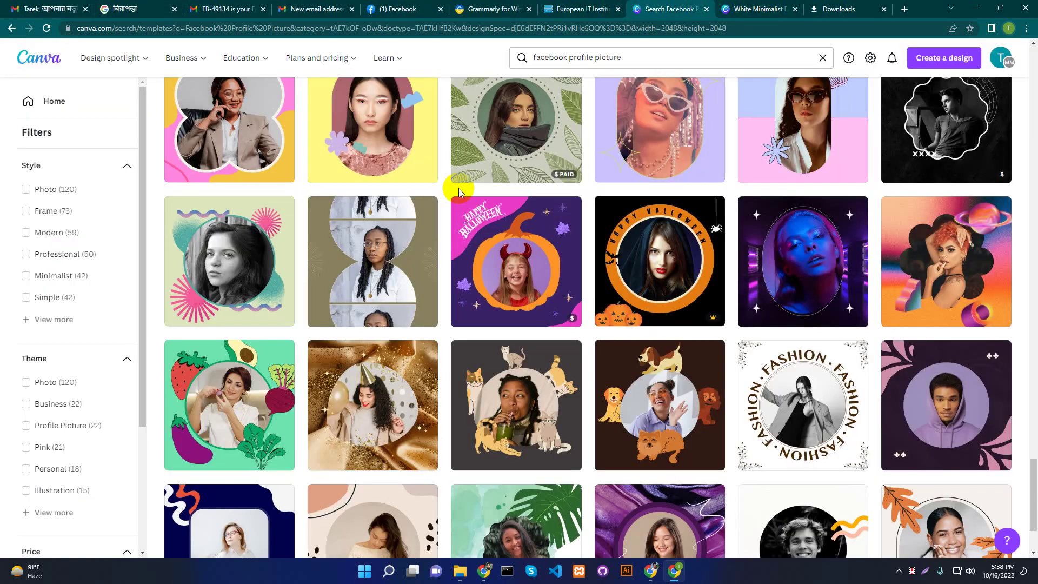
{"action": "scroll", "coordinate": [432, 192], "scroll_direction": "up", "scroll_amount": 3}
{"action": "scroll", "coordinate": [422, 193], "scroll_direction": "up", "scroll_amount": 10}
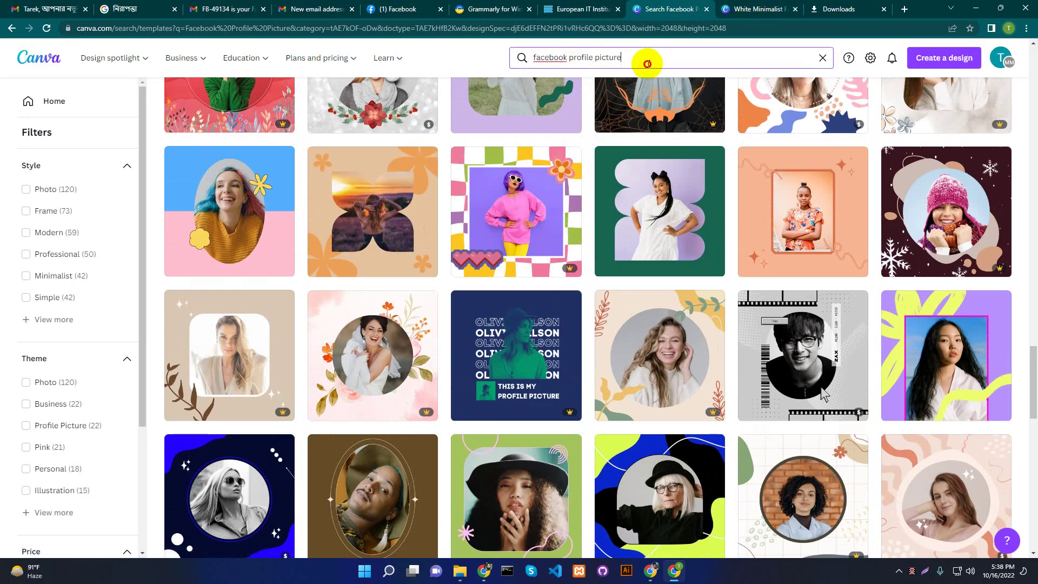
{"action": "left_click_drag", "start_coordinate": [649, 63], "coordinate": [567, 64]}
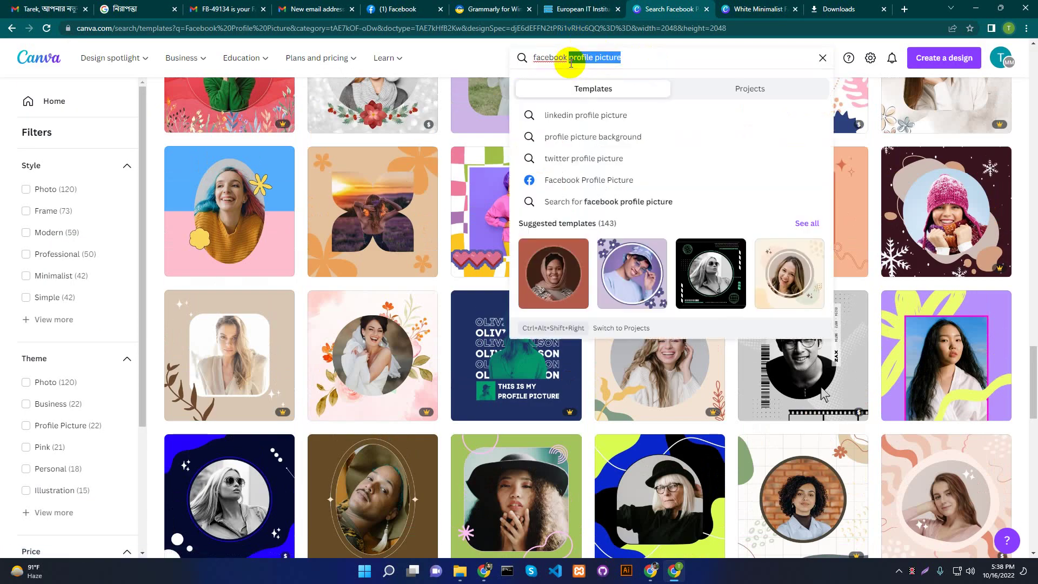
{"action": "type", "text": "p"}
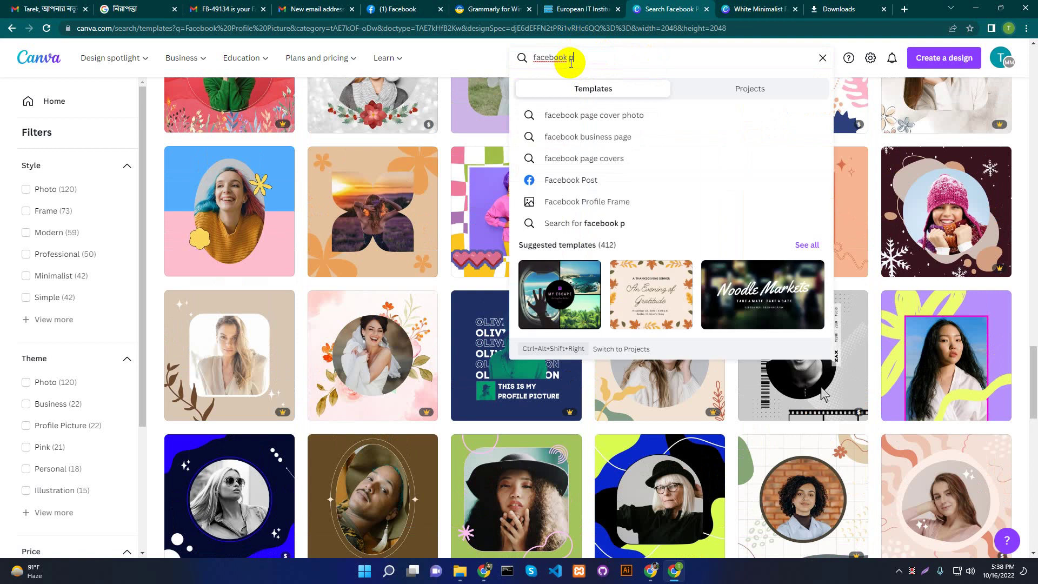
{"action": "type", "text": "AGE"}
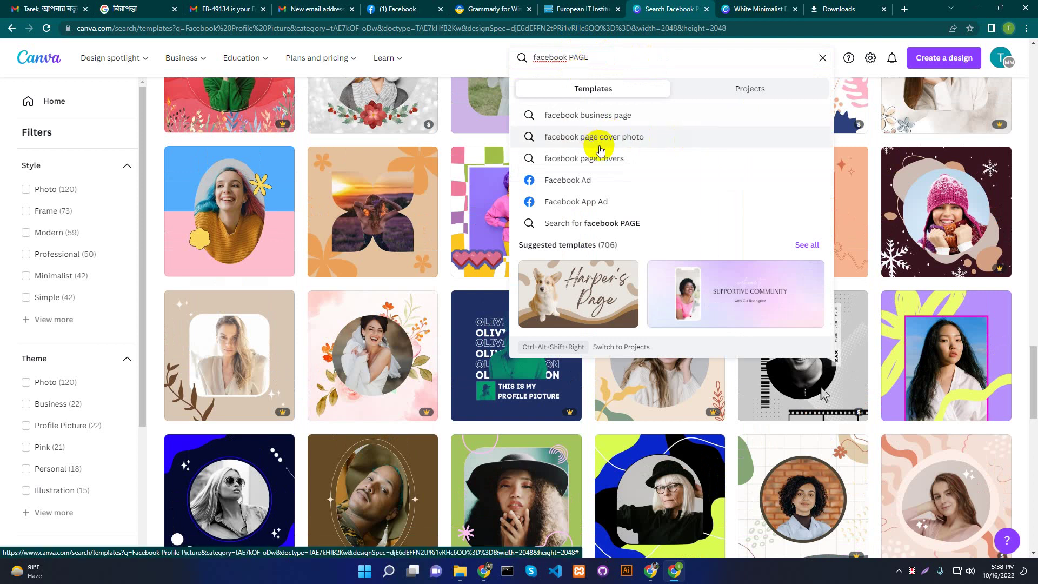
{"action": "left_click", "coordinate": [600, 141]}
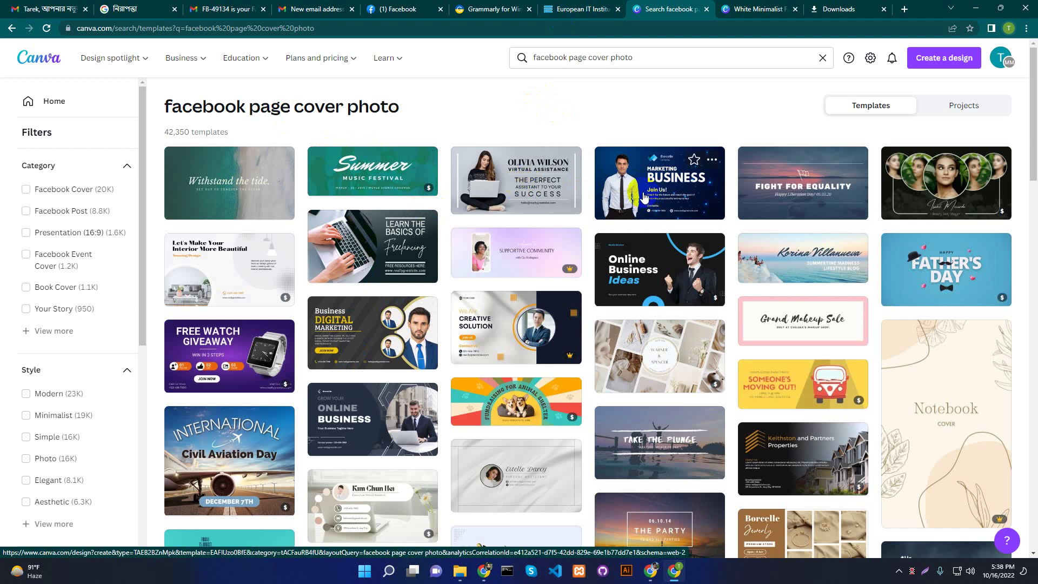
{"action": "left_click", "coordinate": [668, 200]}
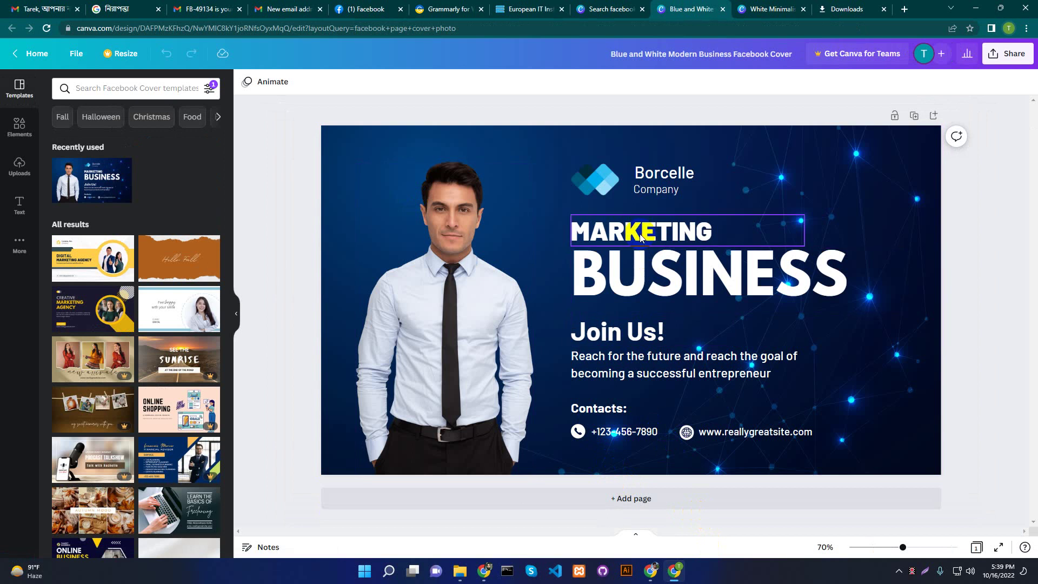
Replace 'Borcelle' with 'T-Shirt' and delete the MARKETING heading line
{"action": "left_click", "coordinate": [640, 233]}
{"action": "left_click", "coordinate": [669, 278]}
{"action": "left_click", "coordinate": [654, 230]}
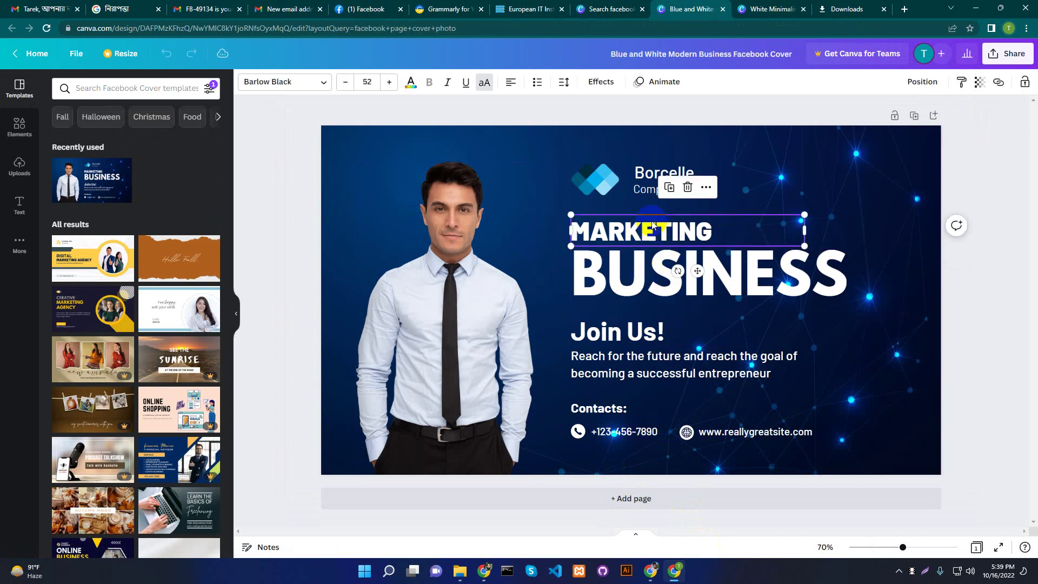
{"action": "left_click", "coordinate": [621, 164]}
{"action": "left_click", "coordinate": [646, 173]}
{"action": "left_click", "coordinate": [646, 191]}
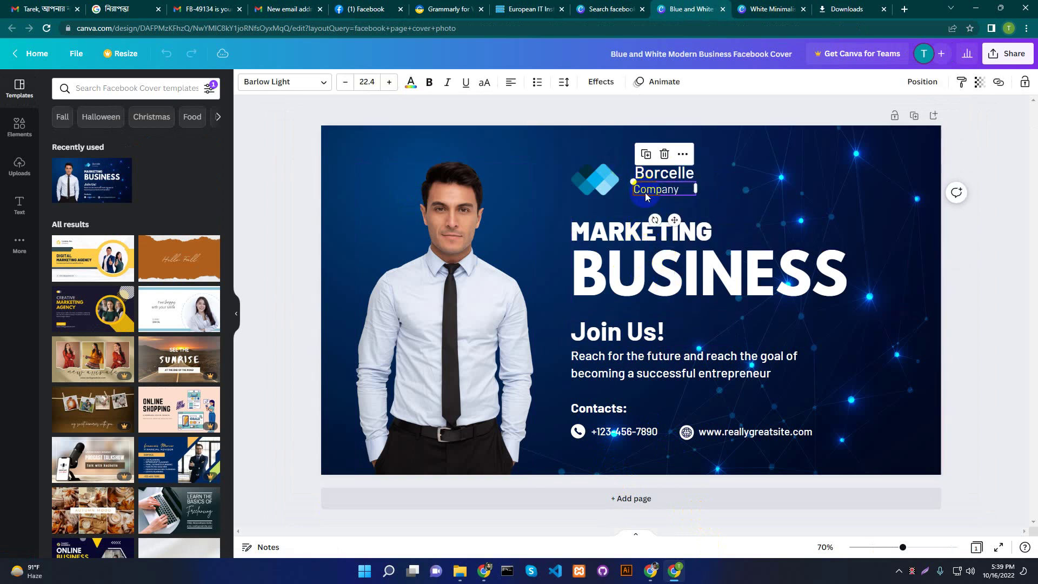
{"action": "left_click", "coordinate": [662, 182]}
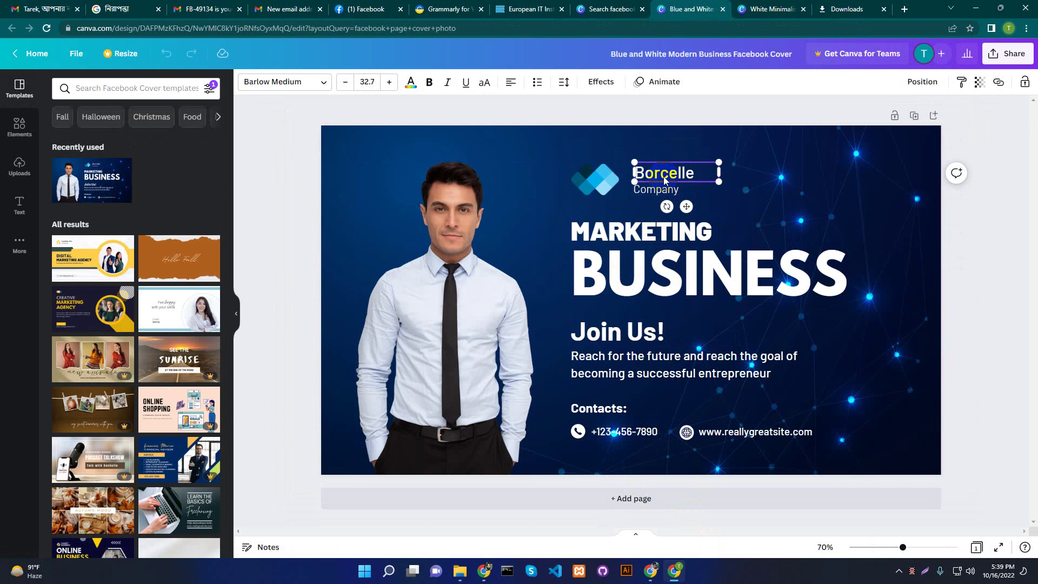
{"action": "double_click", "coordinate": [697, 168]}
{"action": "type", "text": "t"}
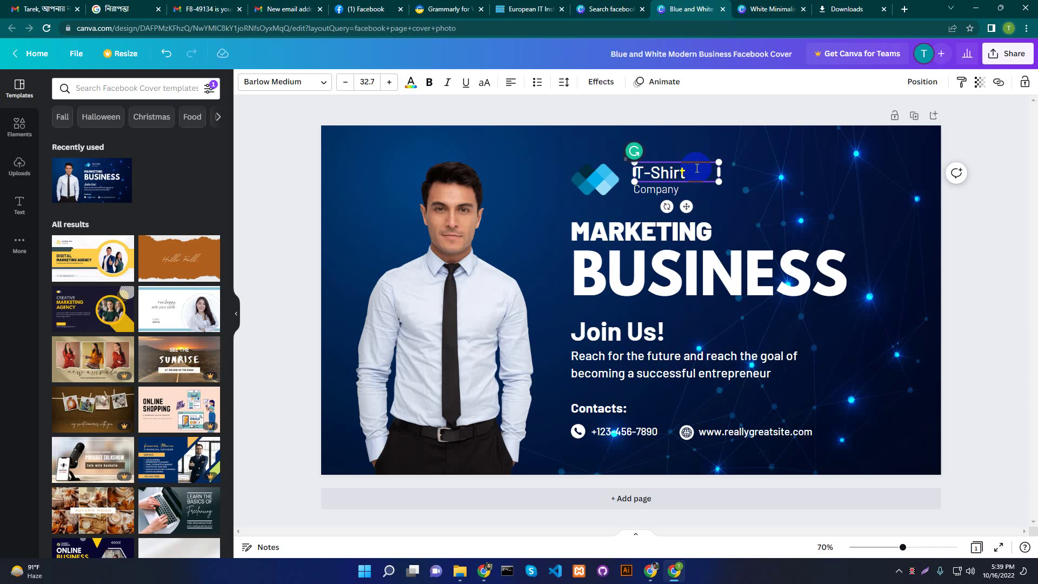
{"action": "left_click", "coordinate": [665, 237]}
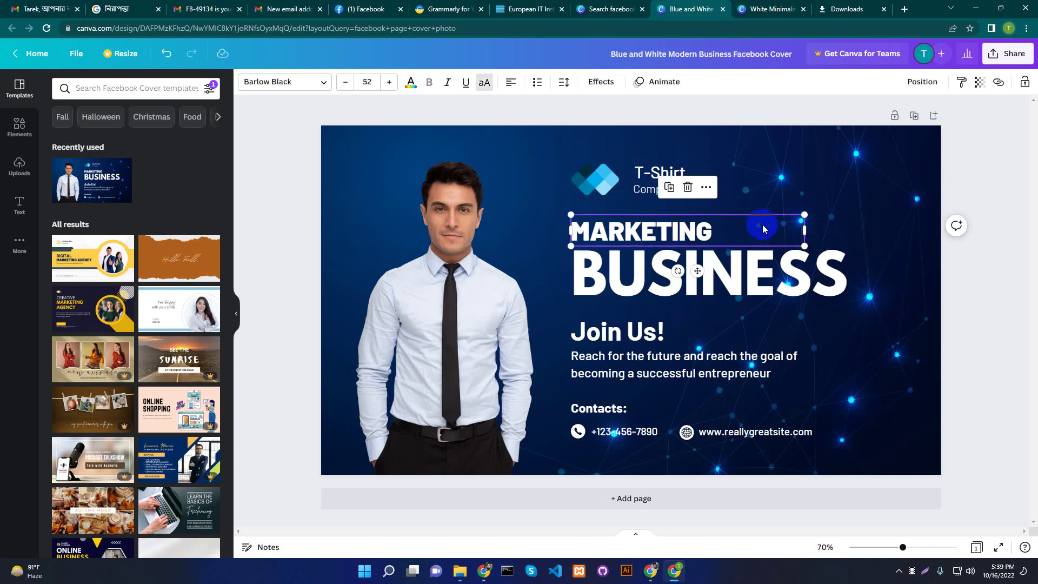
{"action": "key", "text": "Delete"}
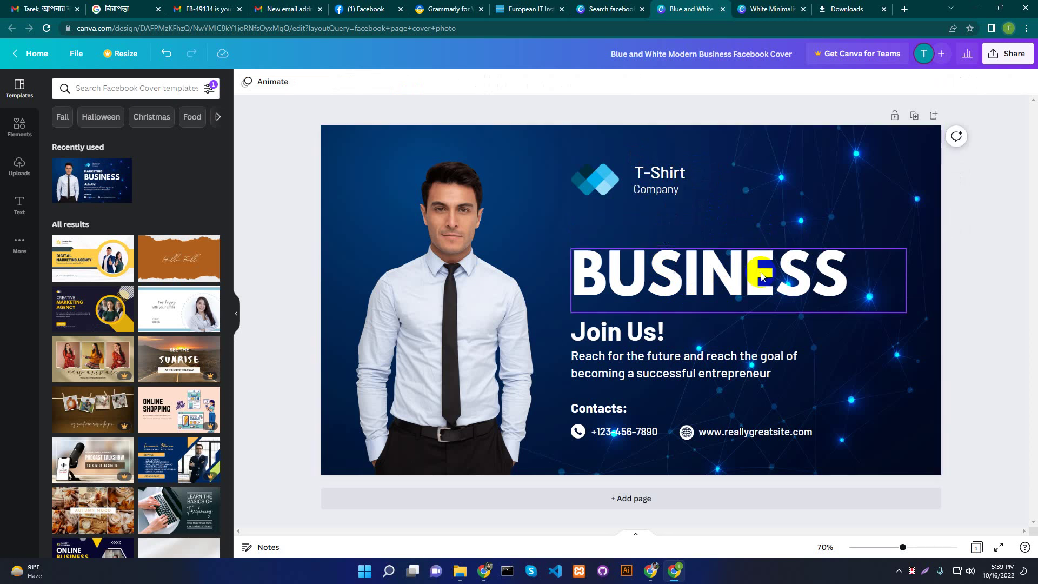
Change the BUSINESS heading text to 'T-SHIRT ZONE'
{"action": "left_click", "coordinate": [761, 278]}
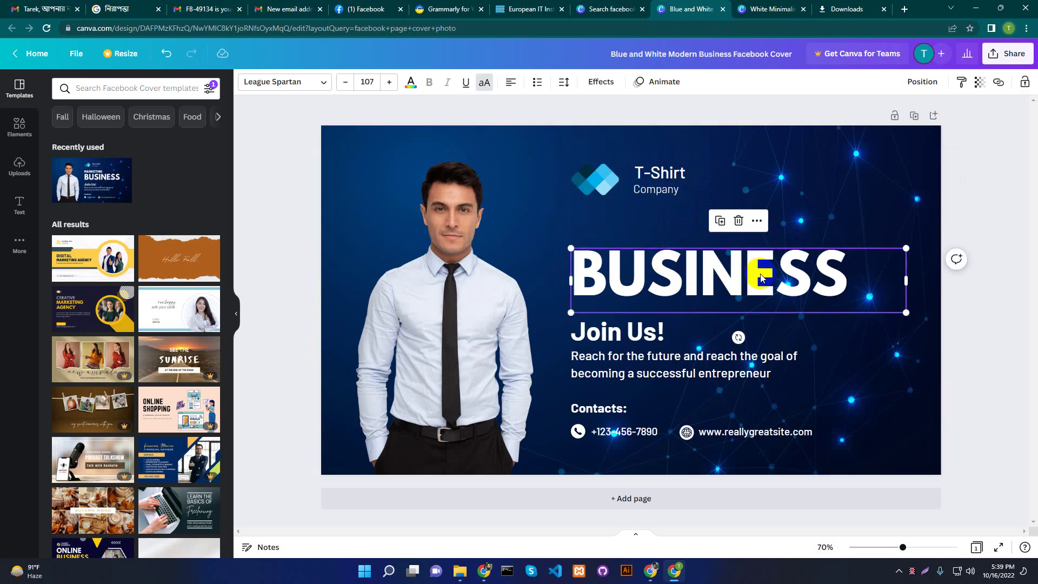
{"action": "left_click", "coordinate": [822, 272]}
{"action": "left_click", "coordinate": [838, 274]}
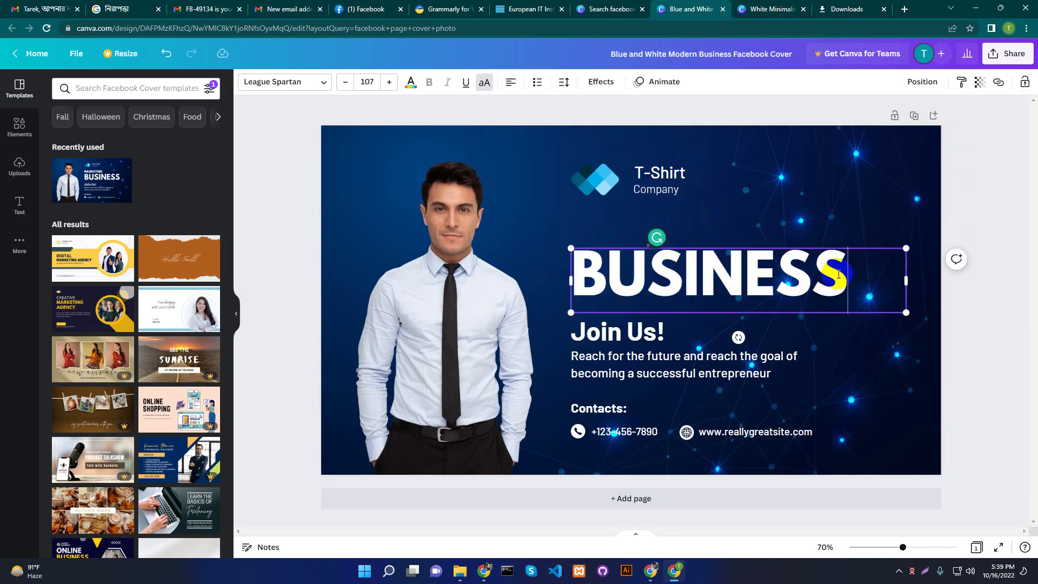
{"action": "double_click", "coordinate": [838, 274]}
{"action": "type", "text": "T"}
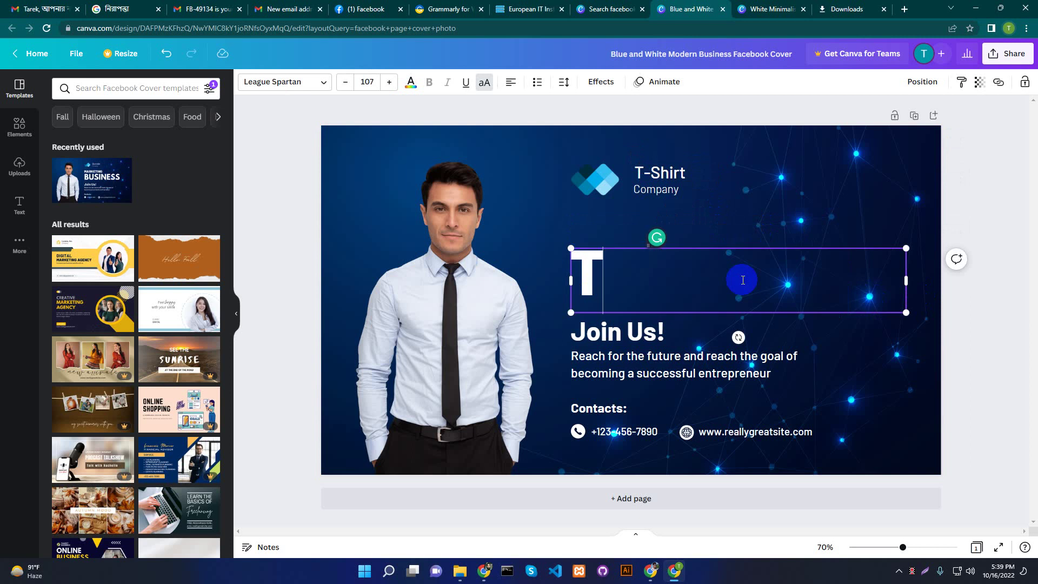
{"action": "type", "text": "-SHIRT "}
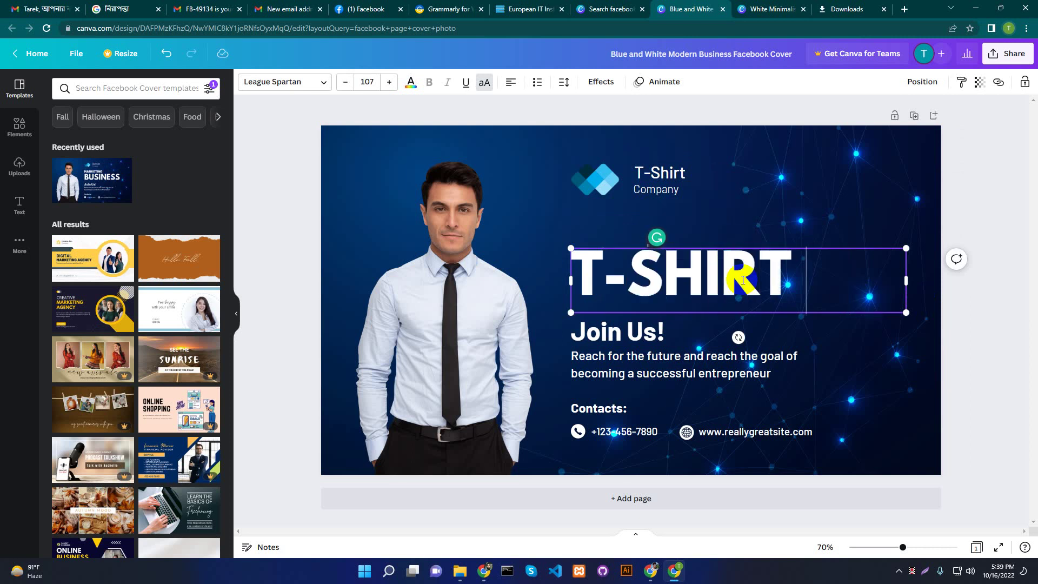
{"action": "type", "text": "ZOE"}
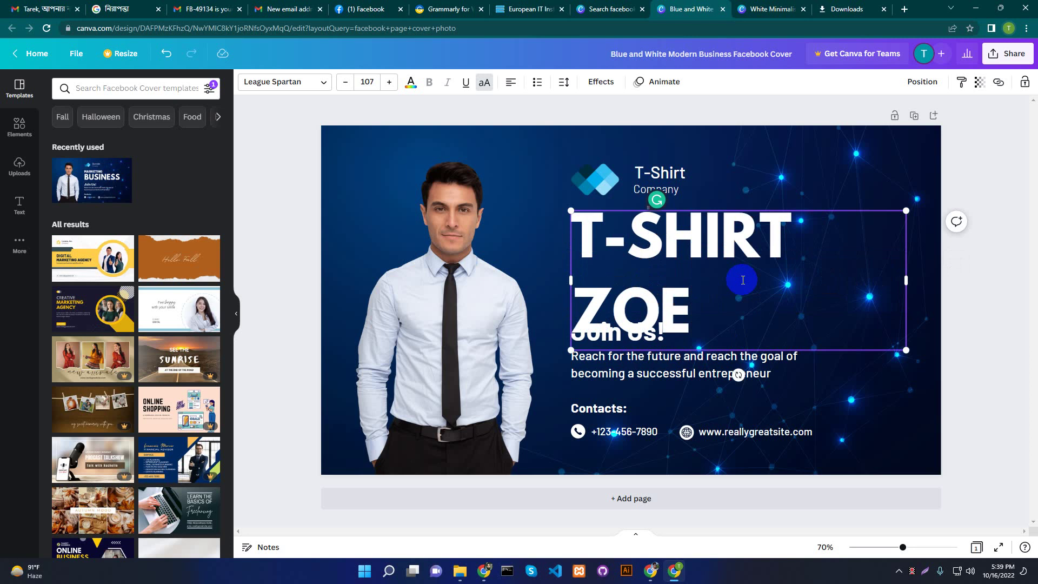
{"action": "key", "text": "BackSpace"}
{"action": "type", "text": "NE"}
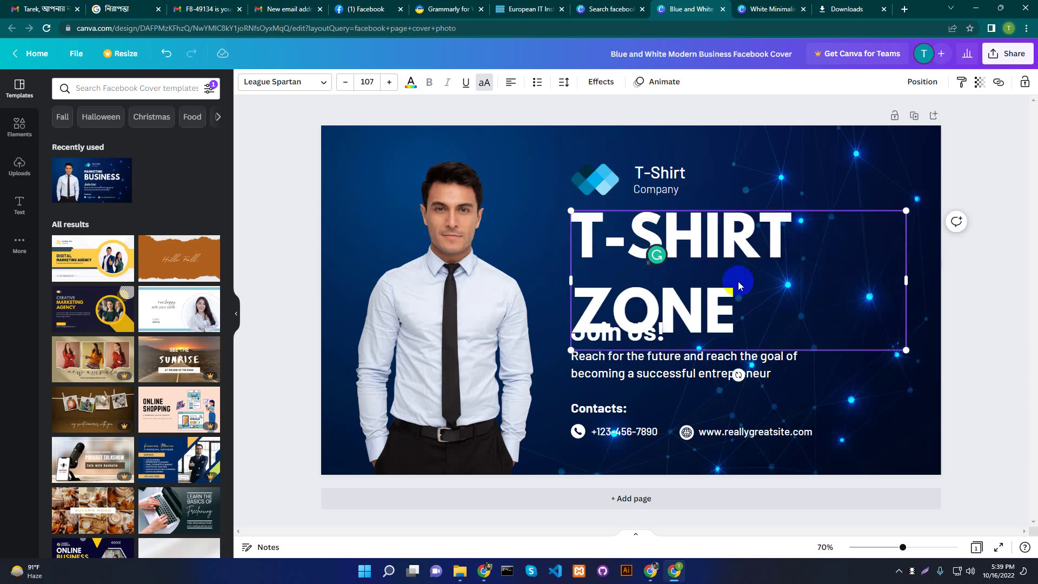
Shrink the heading font from 107 to 86.9 so it fits on one line
{"action": "left_click", "coordinate": [344, 84]}
{"action": "left_click", "coordinate": [345, 84]}
{"action": "left_click", "coordinate": [345, 83]}
{"action": "left_click", "coordinate": [345, 84]}
{"action": "left_click", "coordinate": [345, 84]}
{"action": "left_click", "coordinate": [344, 83]}
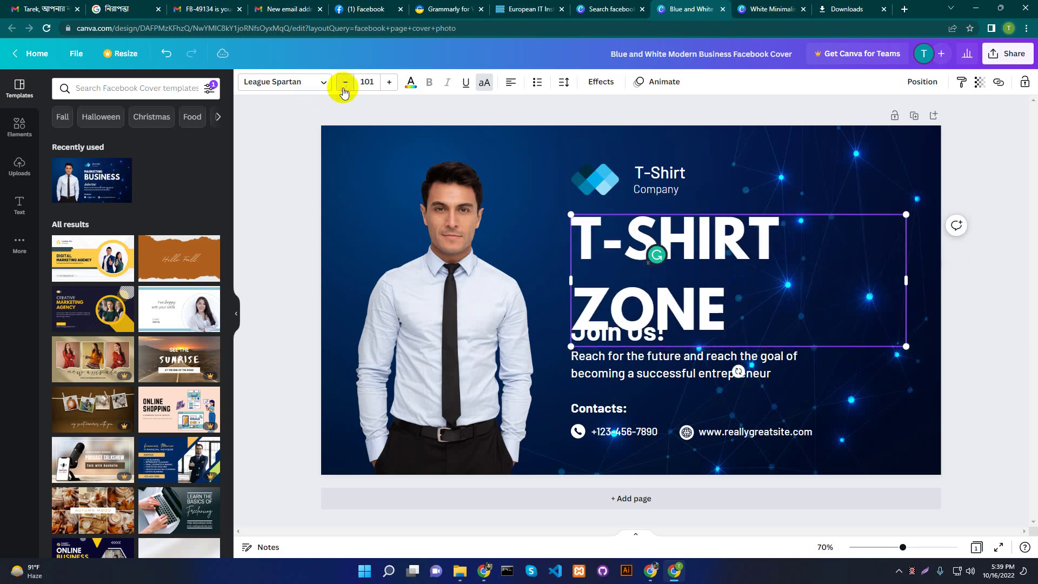
{"action": "left_click", "coordinate": [344, 84]}
{"action": "left_click", "coordinate": [345, 84]}
{"action": "left_click", "coordinate": [344, 84]}
{"action": "left_click", "coordinate": [344, 84]}
{"action": "left_click", "coordinate": [345, 84]}
{"action": "left_click", "coordinate": [344, 83]}
{"action": "left_click", "coordinate": [344, 83]}
{"action": "left_click", "coordinate": [344, 83]}
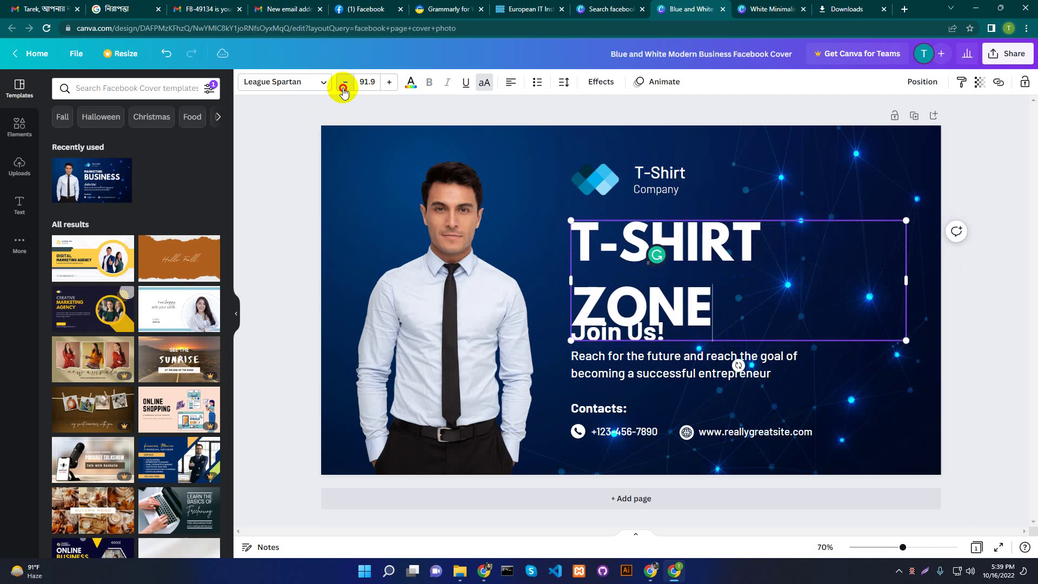
{"action": "left_click", "coordinate": [344, 87]}
{"action": "left_click", "coordinate": [344, 86]}
{"action": "left_click", "coordinate": [344, 87]}
{"action": "left_click", "coordinate": [344, 87]}
{"action": "left_click", "coordinate": [344, 87]}
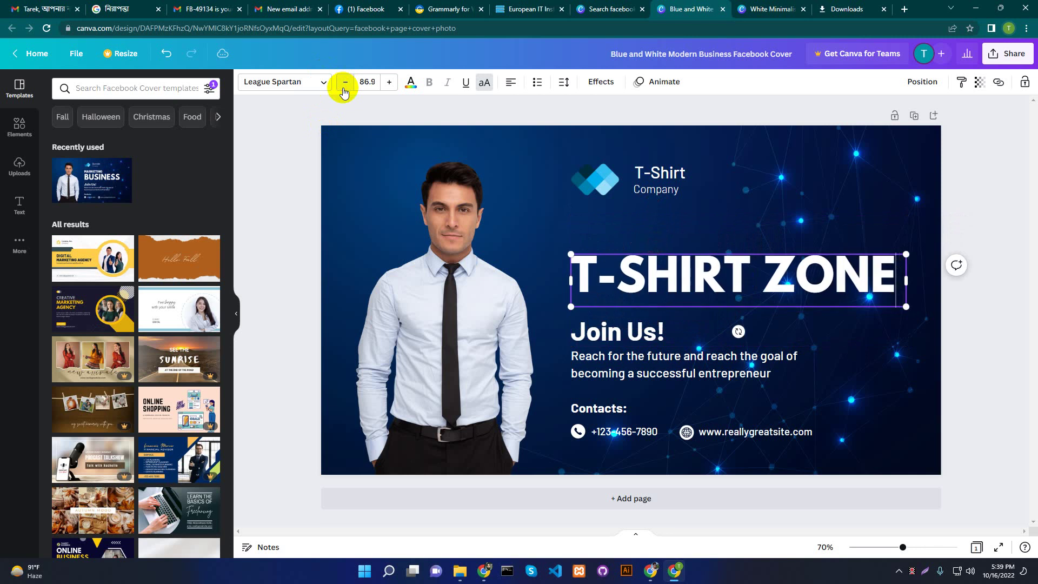
{"action": "left_click", "coordinate": [344, 89]}
{"action": "double_click", "coordinate": [638, 332]}
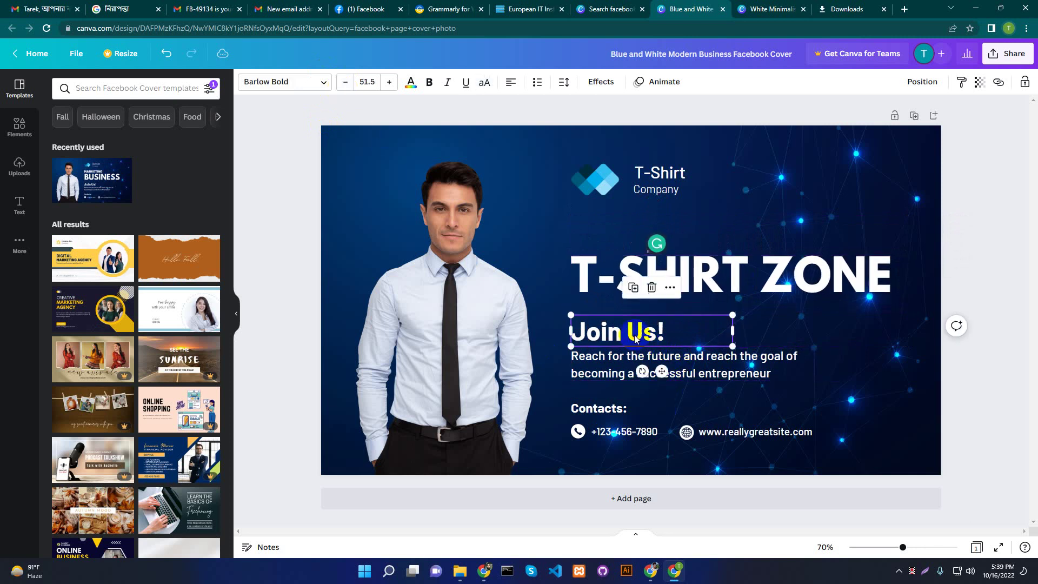
Replace the cover's placeholder phone number with the new number
{"action": "double_click", "coordinate": [654, 432]}
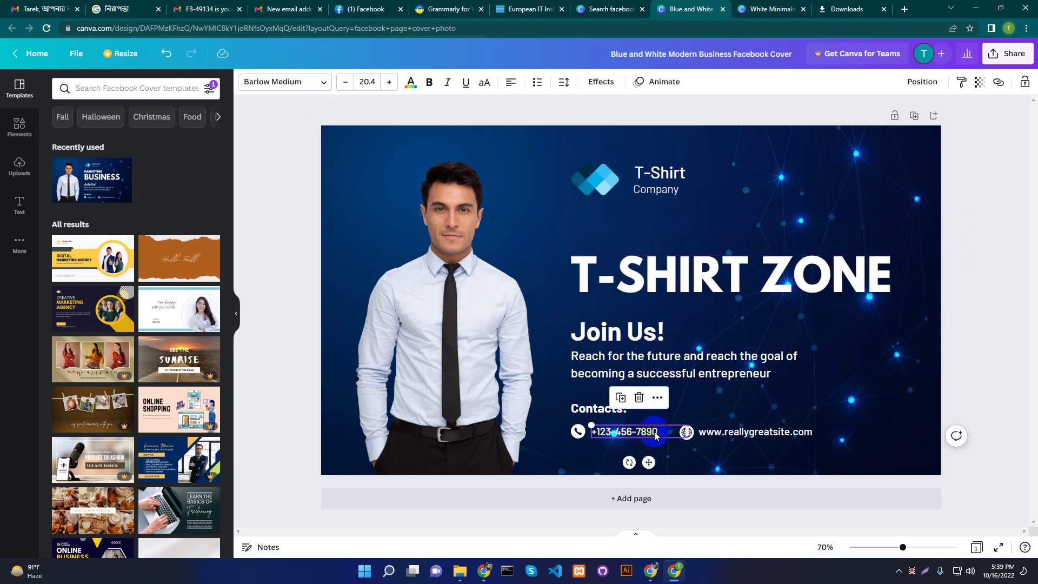
{"action": "key", "text": "Escape"}
{"action": "key", "text": "Delete"}
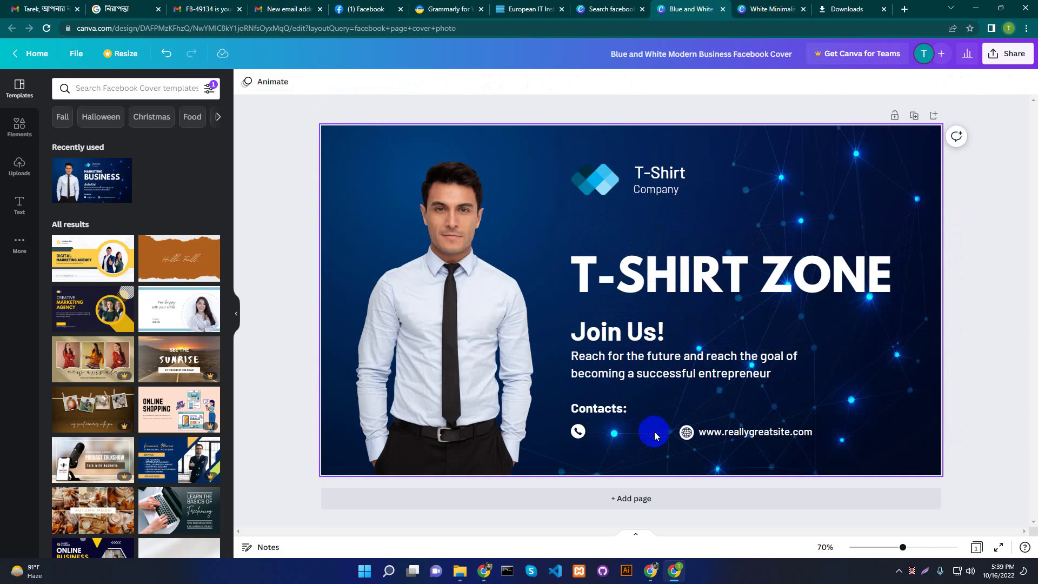
{"action": "key", "text": "ctrl+z"}
{"action": "double_click", "coordinate": [654, 432]}
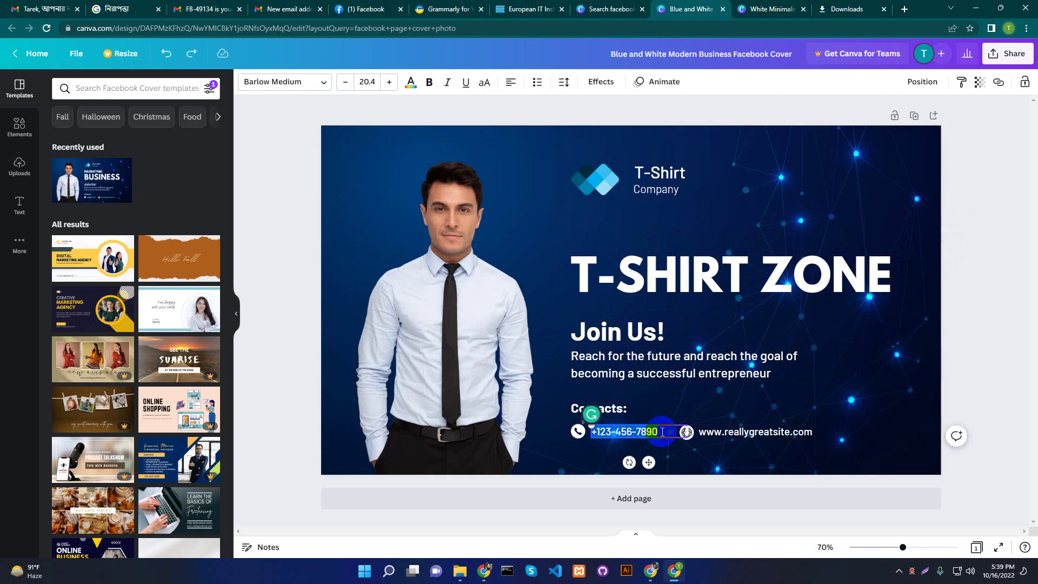
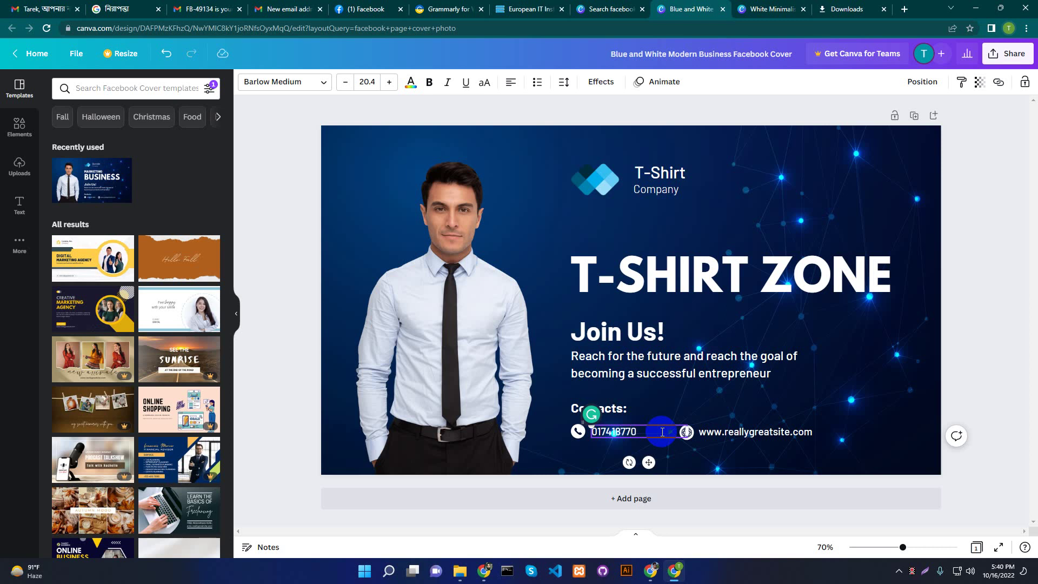
{"action": "left_click", "coordinate": [615, 432], "text": "shift"}
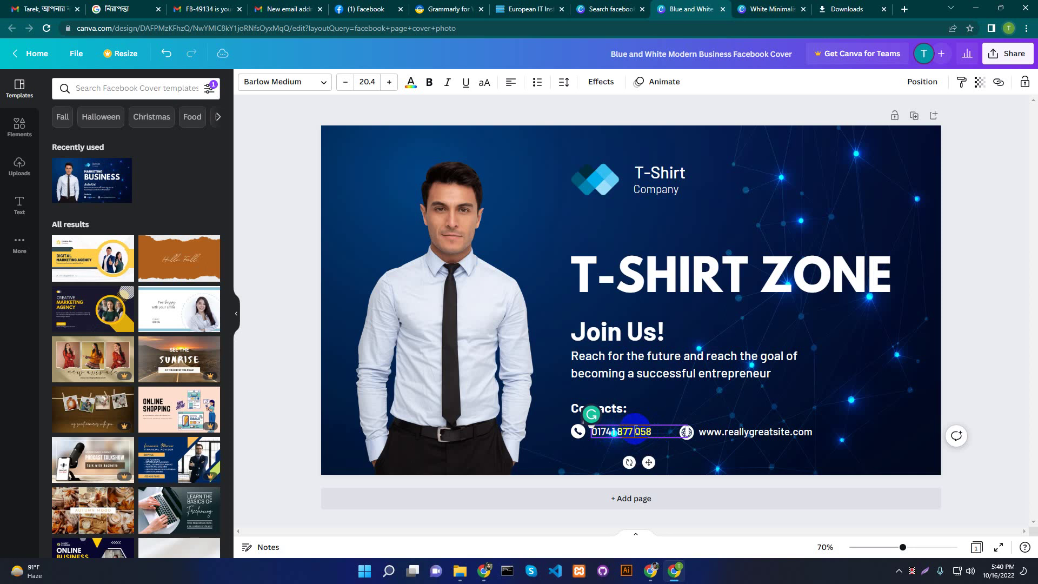
{"action": "left_click", "coordinate": [789, 431]}
{"action": "left_click", "coordinate": [796, 431]}
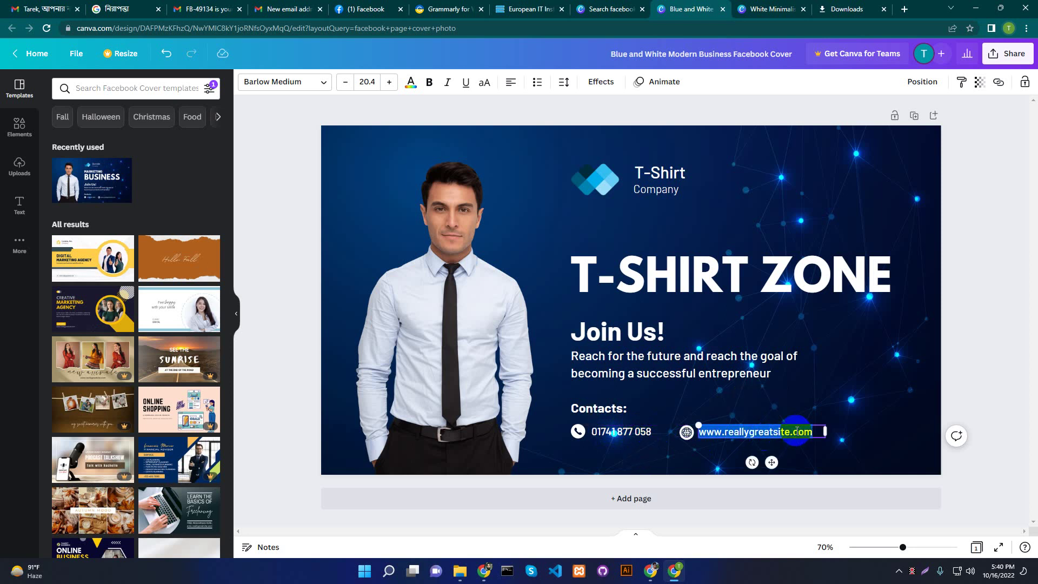
{"action": "left_click", "coordinate": [789, 431]}
{"action": "left_click_drag", "start_coordinate": [789, 430], "coordinate": [726, 426]}
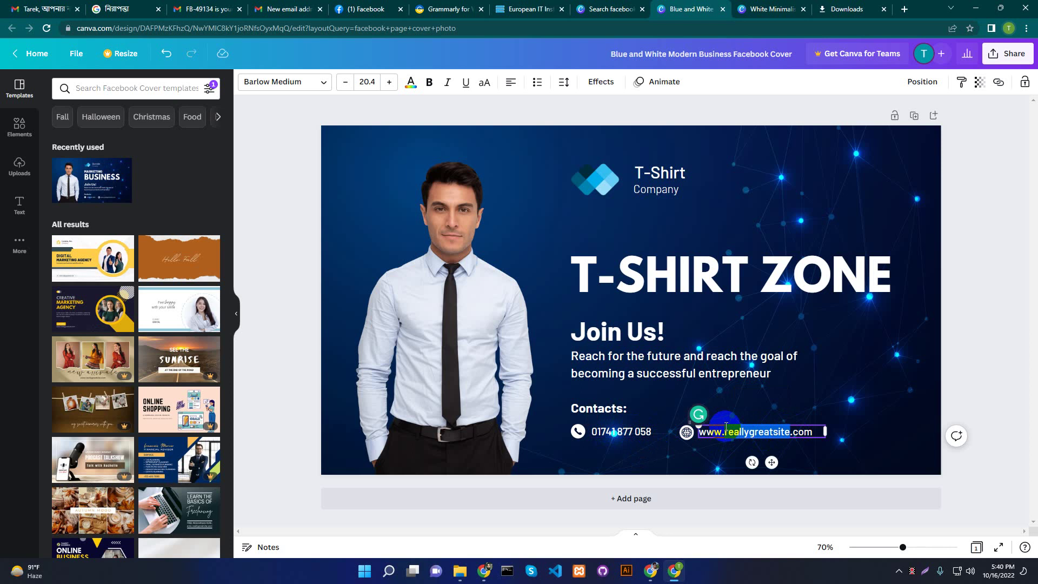
{"action": "type", "text": "abc"}
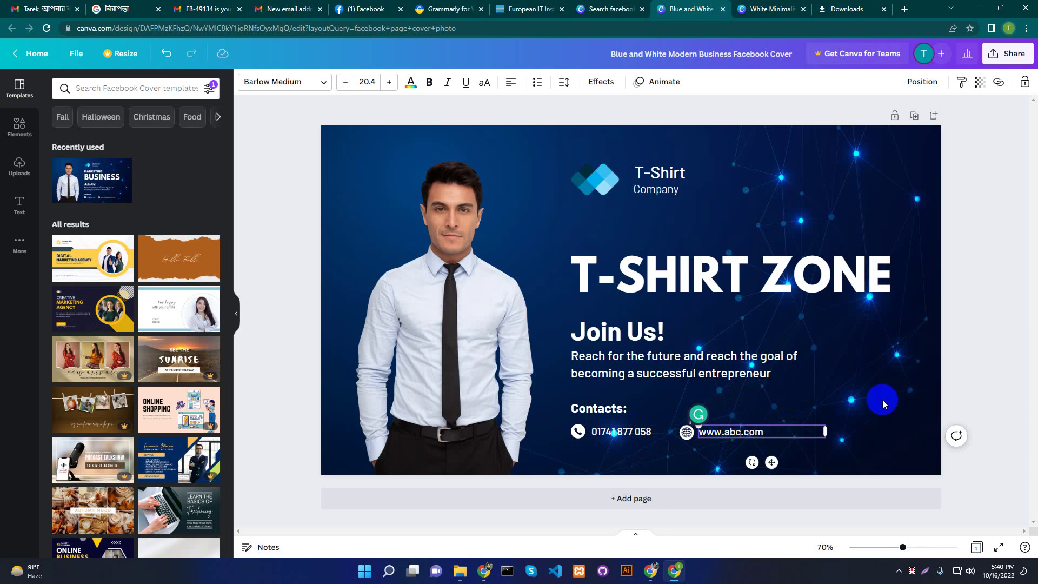
{"action": "left_click", "coordinate": [882, 397]}
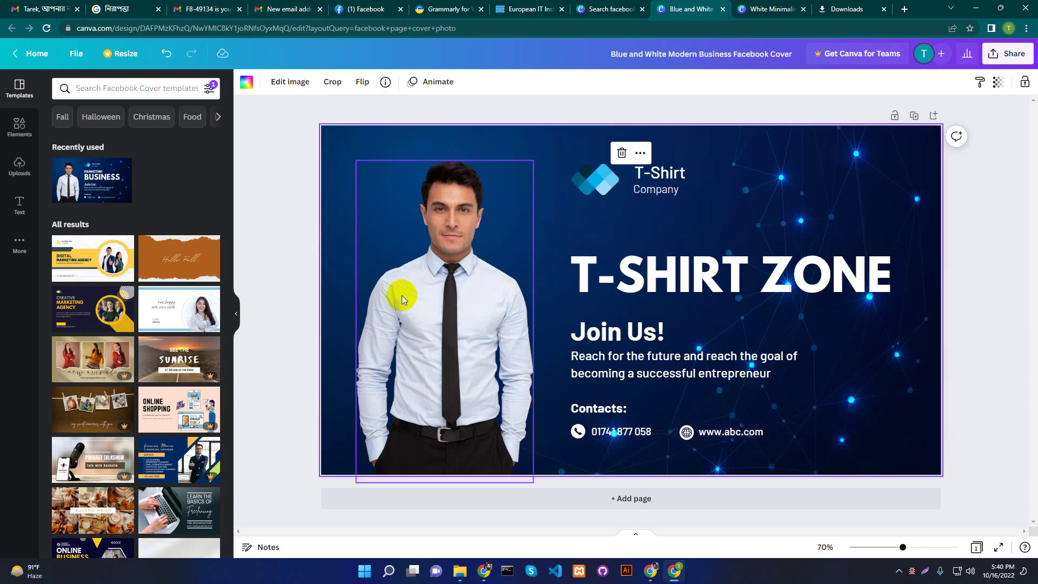
Delete the Join Us! heading and its tagline paragraph from the cover
{"action": "left_click", "coordinate": [440, 263]}
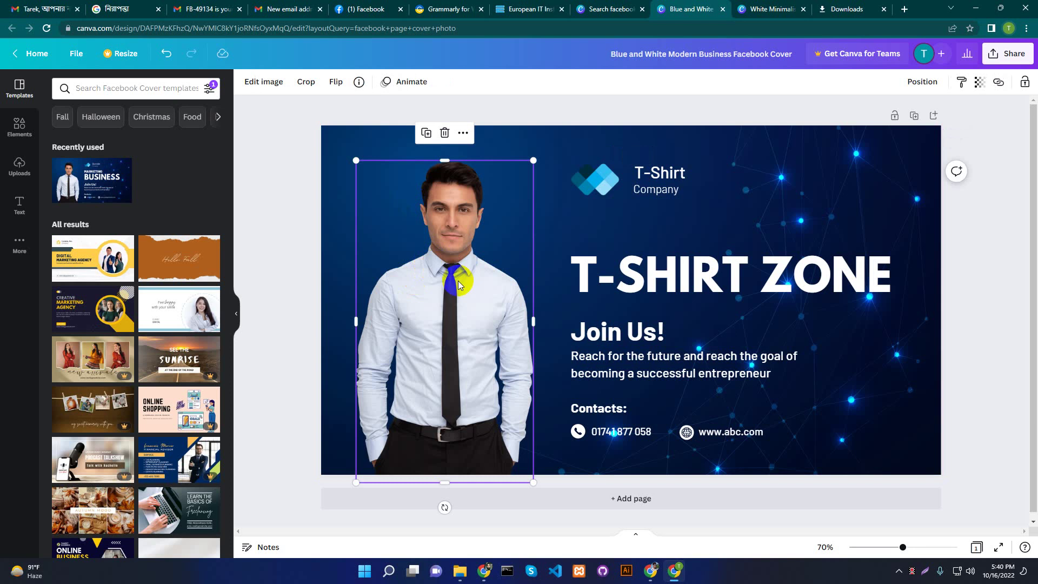
{"action": "left_click", "coordinate": [604, 348]}
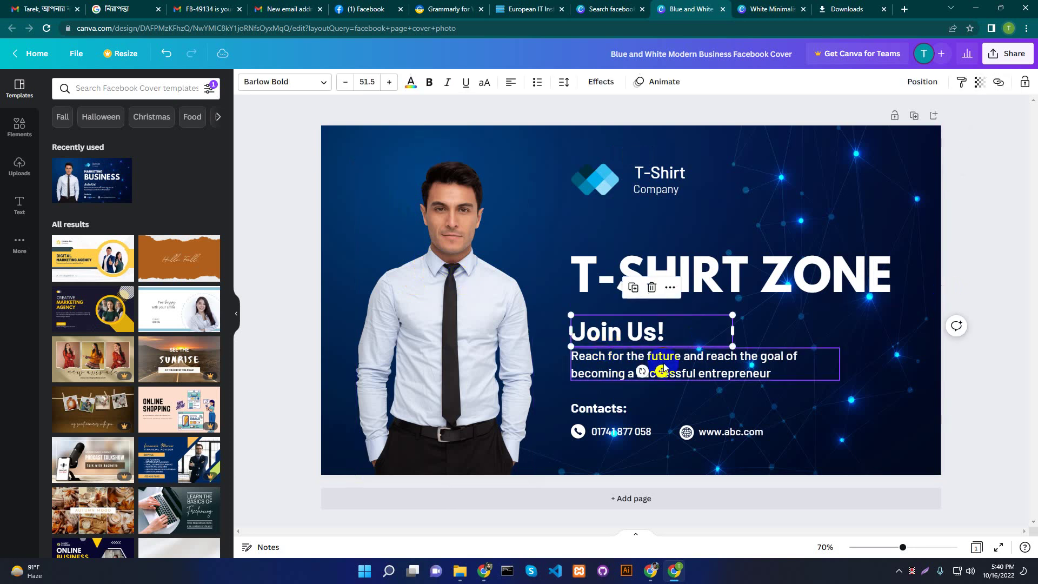
{"action": "left_click", "coordinate": [600, 354]}
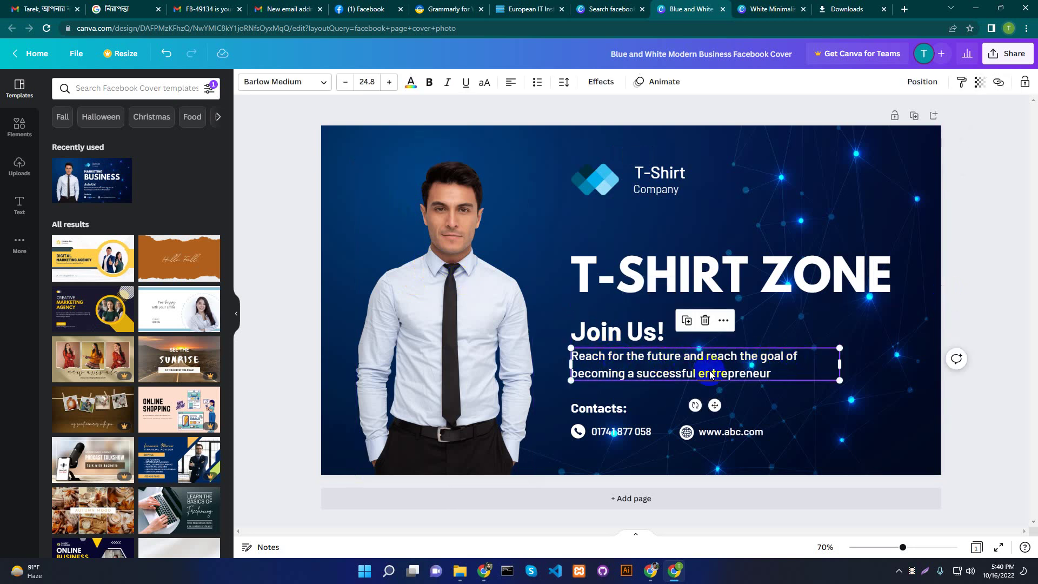
{"action": "double_click", "coordinate": [781, 361]}
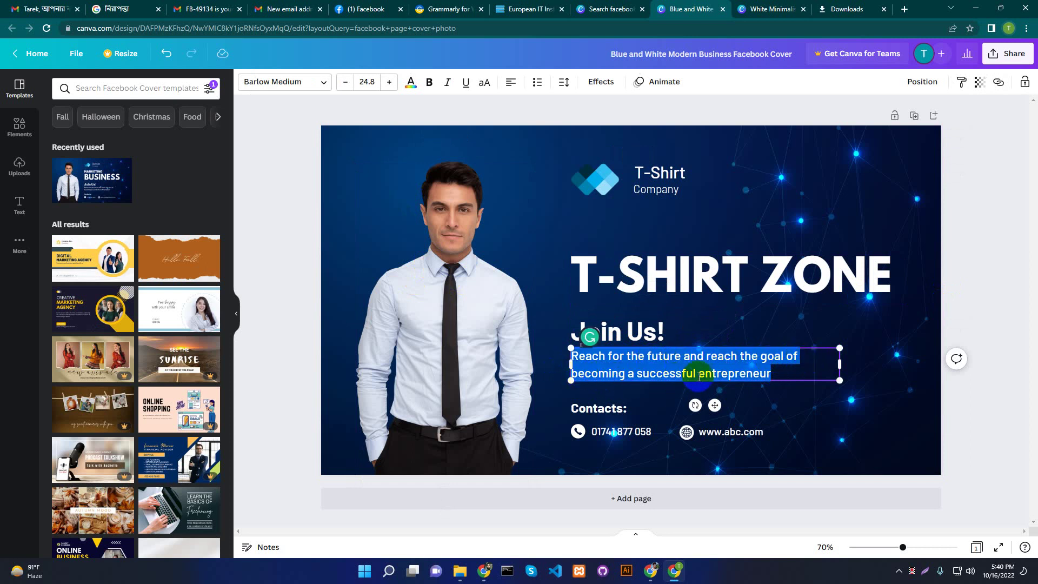
{"action": "left_click", "coordinate": [784, 376]}
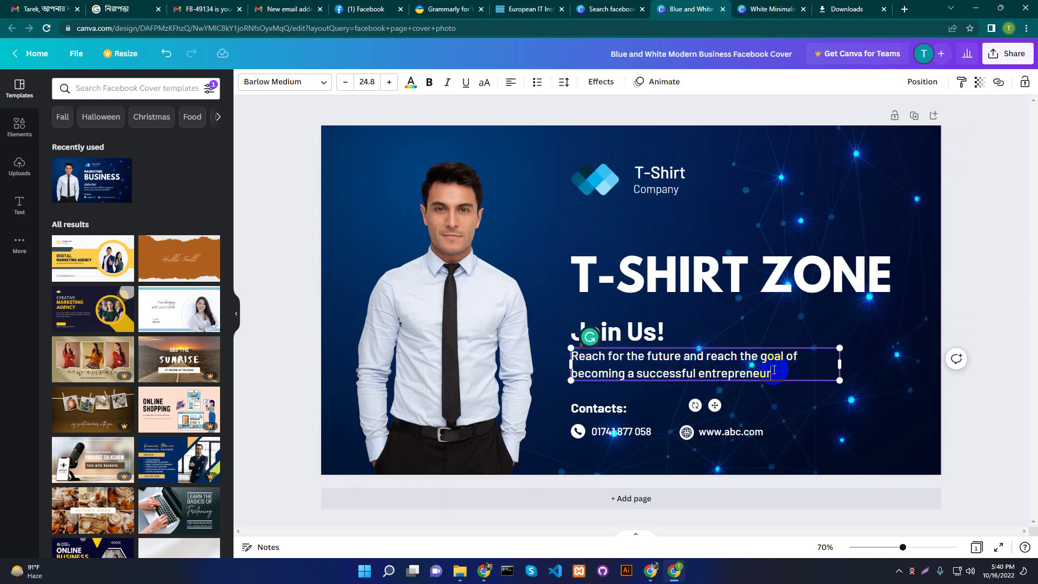
{"action": "left_click", "coordinate": [647, 335]}
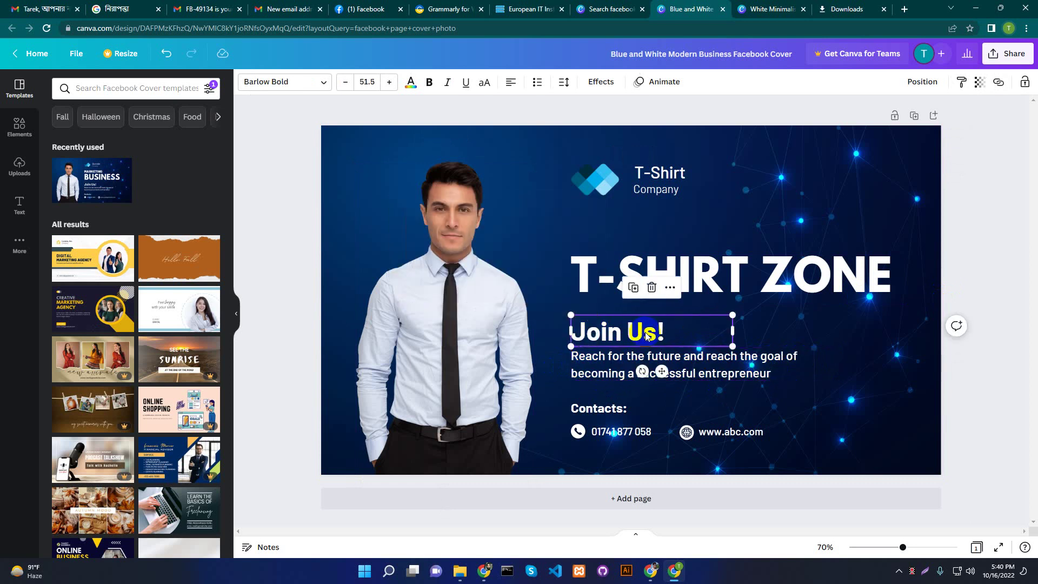
{"action": "key", "text": "Delete"}
{"action": "left_click", "coordinate": [666, 358]}
{"action": "key", "text": "Delete"}
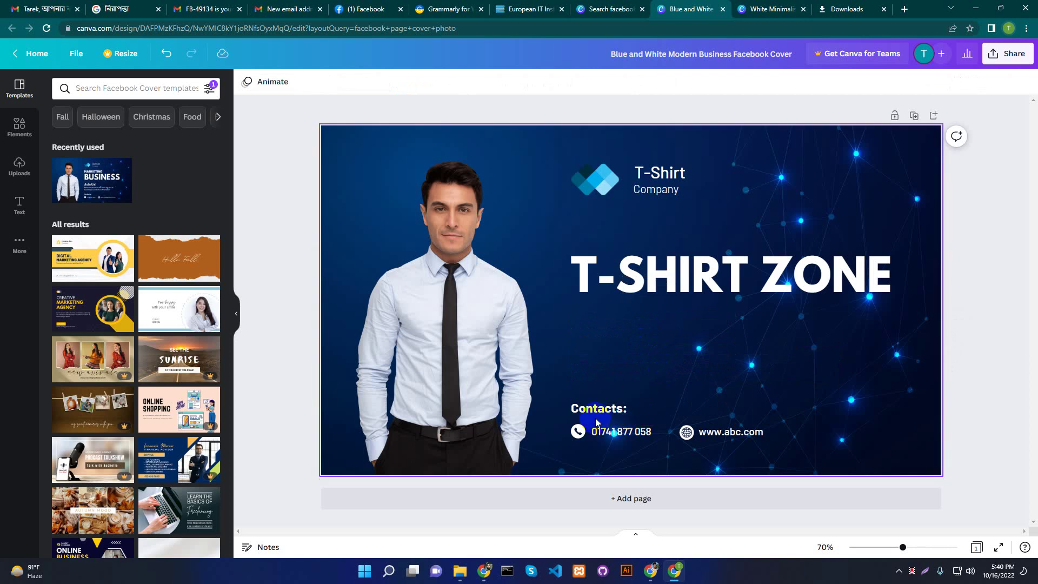
Move the whole contacts block up under T-SHIRT ZONE
{"action": "left_click", "coordinate": [513, 399]}
{"action": "left_click_drag", "start_coordinate": [550, 386], "coordinate": [761, 454]}
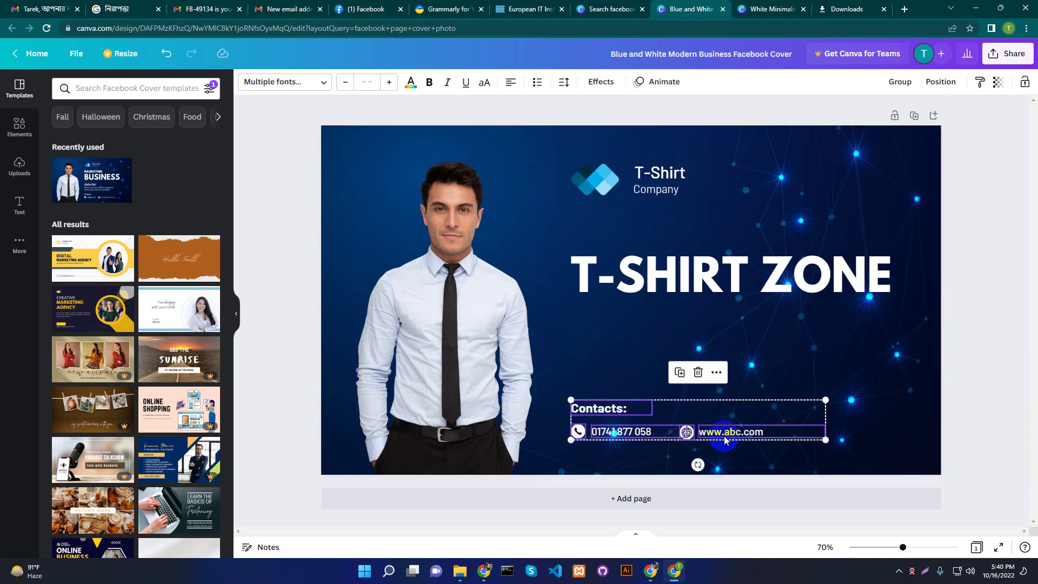
{"action": "key", "text": "Up"}
{"action": "key", "text": "Up"}
{"action": "key", "text": "Up"}
{"action": "key", "text": "Up"}
{"action": "key", "text": "Up"}
{"action": "key", "text": "Up"}
{"action": "key", "text": "Up"}
{"action": "key", "text": "Up"}
{"action": "key", "text": "Up"}
{"action": "key", "text": "Up"}
{"action": "key", "text": "Up"}
{"action": "key", "text": "Up"}
{"action": "key", "text": "Up"}
{"action": "key", "text": "Up"}
{"action": "key", "text": "Up"}
{"action": "key", "text": "Up"}
{"action": "key", "text": "Up"}
{"action": "key", "text": "Up"}
{"action": "key", "text": "Up"}
{"action": "key", "text": "Up"}
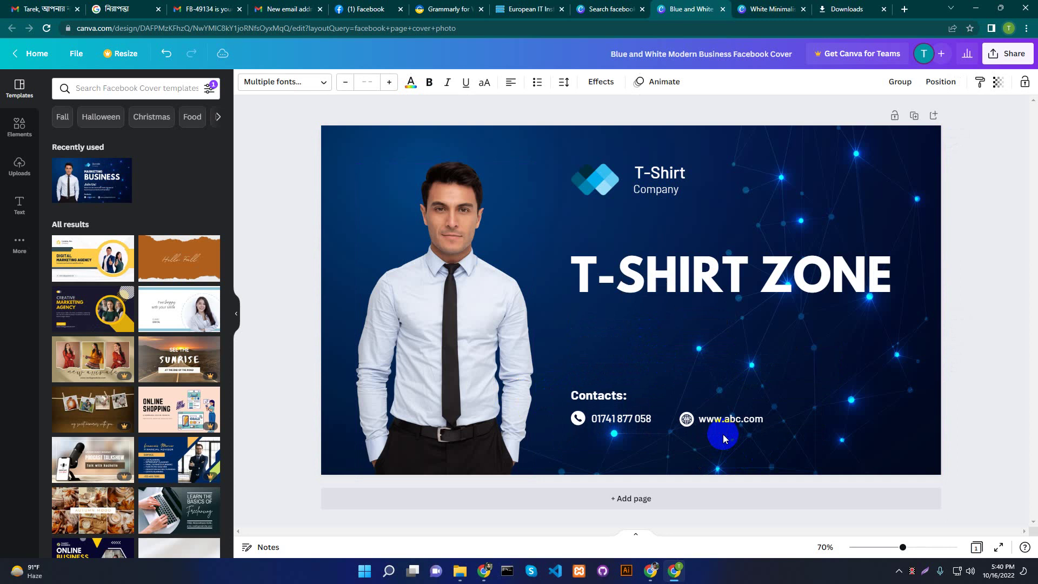
{"action": "key", "text": "Up"}
{"action": "key", "text": "Up"}
{"action": "key", "text": "Up"}
{"action": "key", "text": "Up"}
{"action": "key", "text": "Up"}
{"action": "key", "text": "Up"}
{"action": "key", "text": "Up"}
{"action": "key", "text": "Up"}
{"action": "key", "text": "Up"}
{"action": "key", "text": "Up"}
{"action": "key", "text": "Up"}
{"action": "key", "text": "Up"}
{"action": "key", "text": "Up"}
{"action": "key", "text": "Up"}
{"action": "key", "text": "Up"}
{"action": "key", "text": "Up"}
{"action": "key", "text": "Up"}
{"action": "key", "text": "Up"}
{"action": "key", "text": "Up"}
{"action": "key", "text": "Up"}
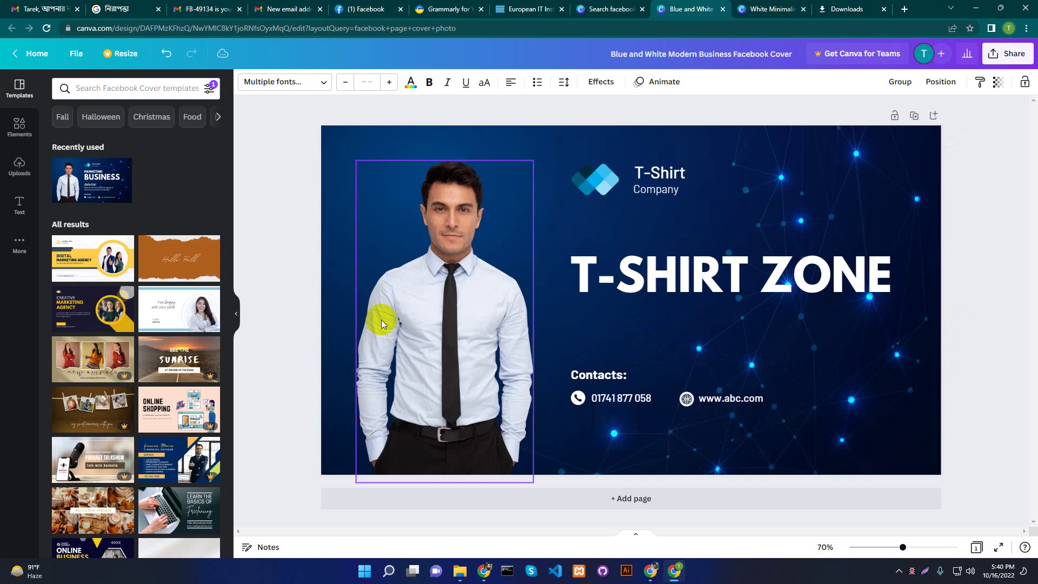
{"action": "left_click", "coordinate": [274, 205]}
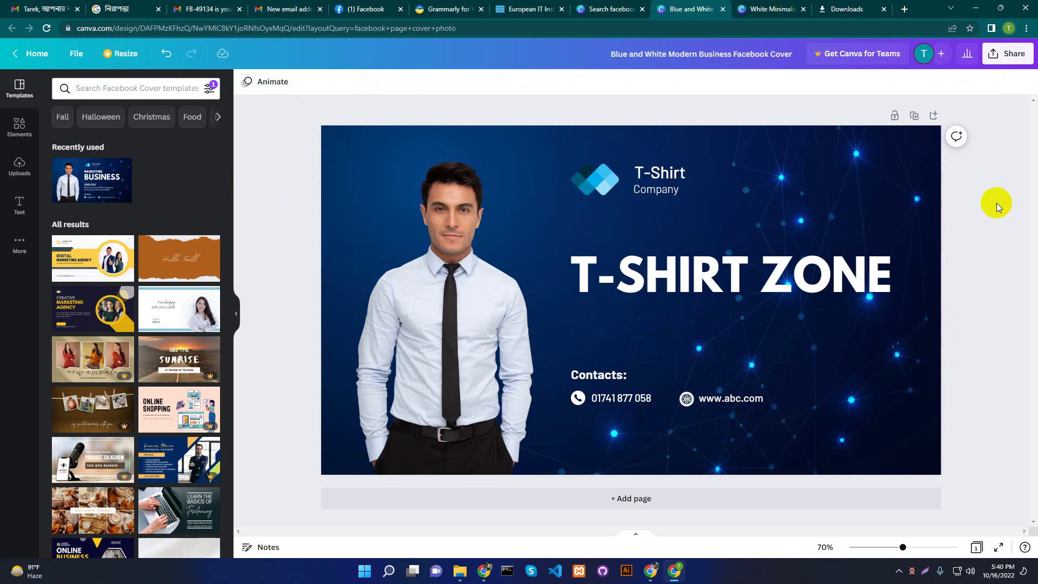
Review the 1640 × 924 design size in Resize and close it unchanged
{"action": "left_click", "coordinate": [122, 55]}
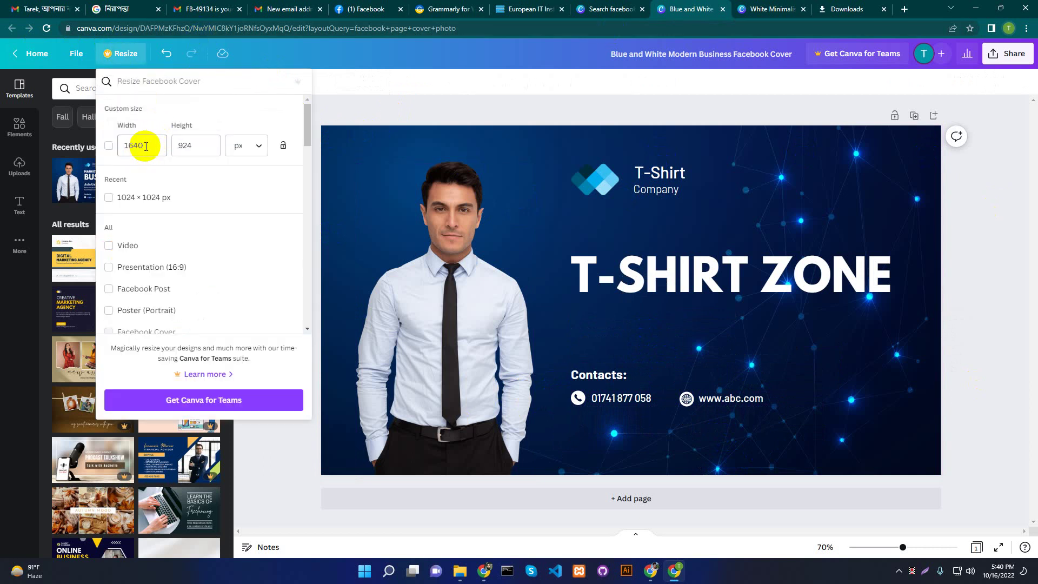
{"action": "left_click", "coordinate": [145, 146]}
{"action": "left_click_drag", "start_coordinate": [145, 146], "coordinate": [123, 151]}
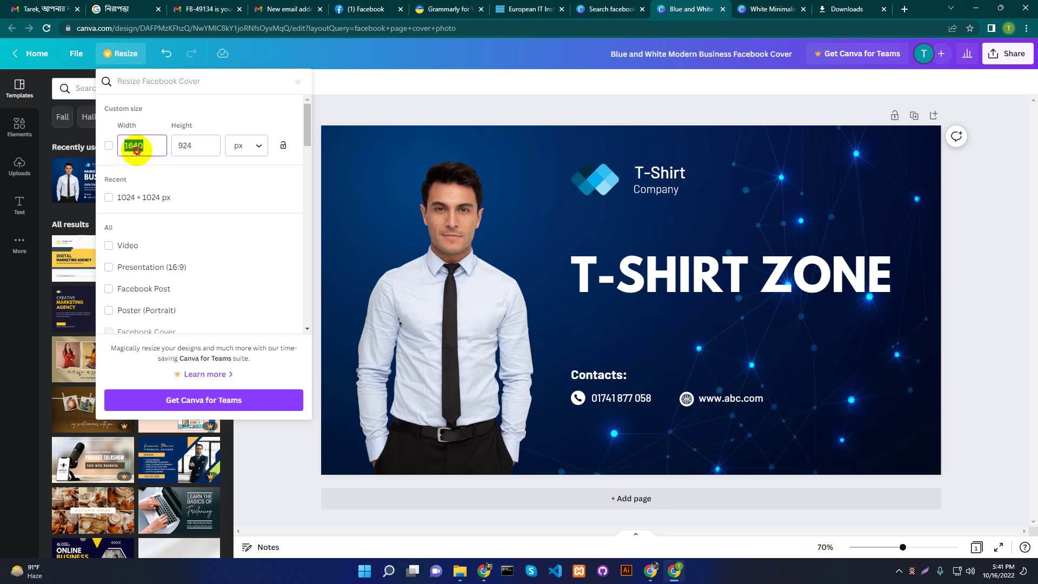
{"action": "left_click", "coordinate": [202, 148]}
{"action": "left_click_drag", "start_coordinate": [201, 148], "coordinate": [175, 148]}
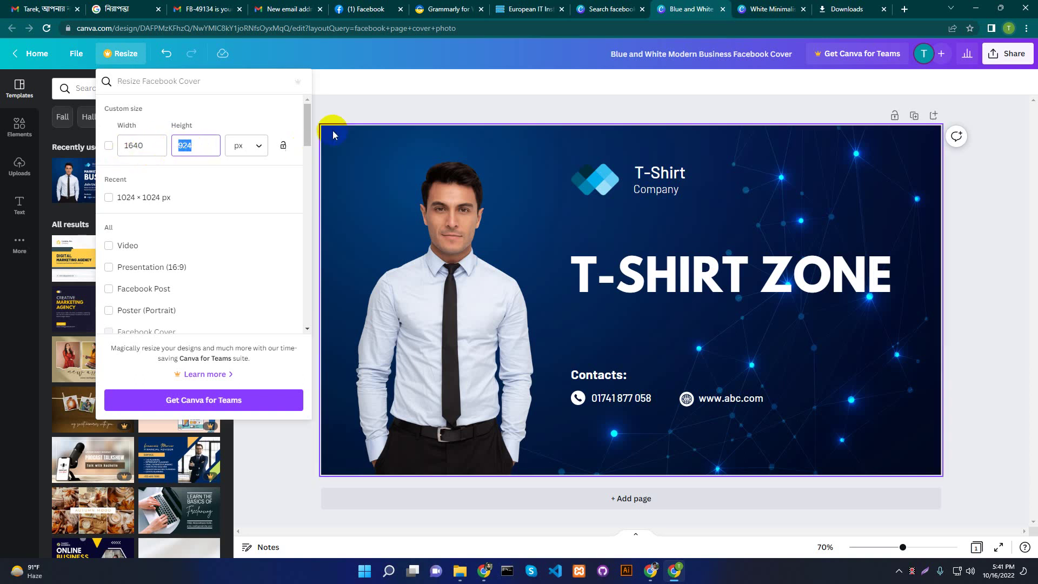
{"action": "left_click", "coordinate": [330, 105]}
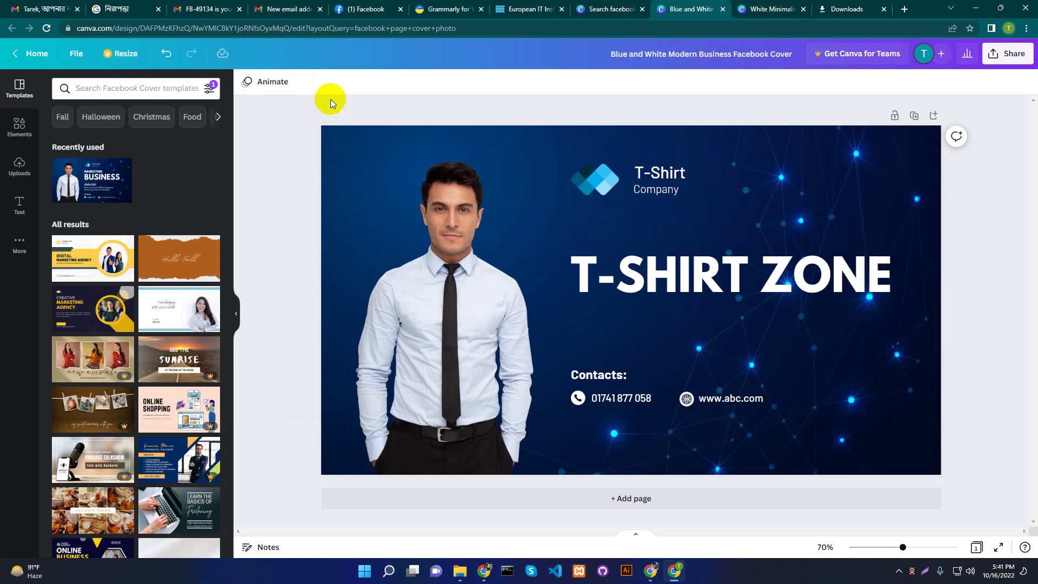
Nudge the T-SHIRT ZONE heading slightly left, then select the logo graphic
{"action": "left_click", "coordinate": [456, 303]}
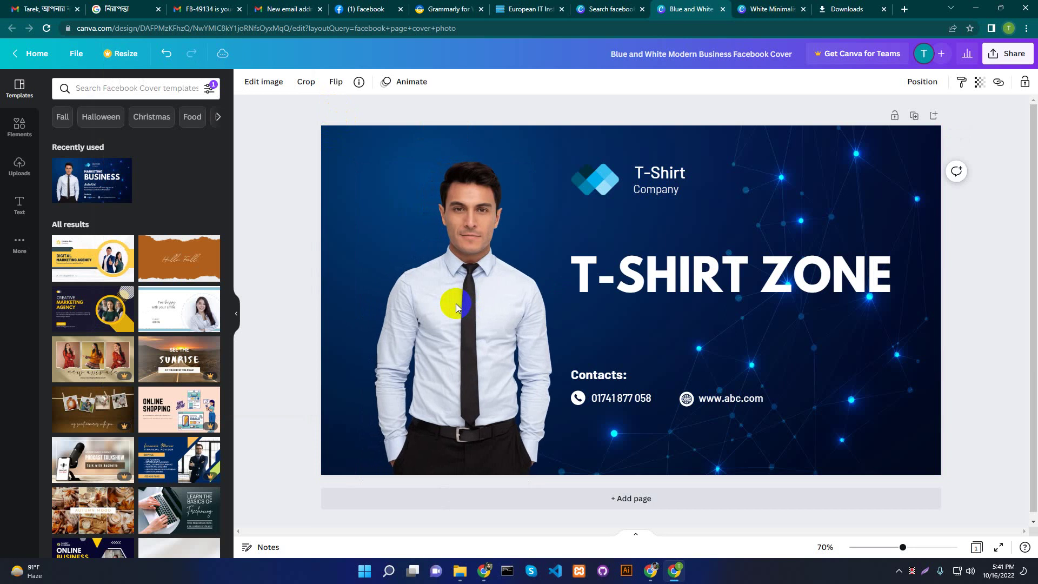
{"action": "left_click", "coordinate": [808, 275]}
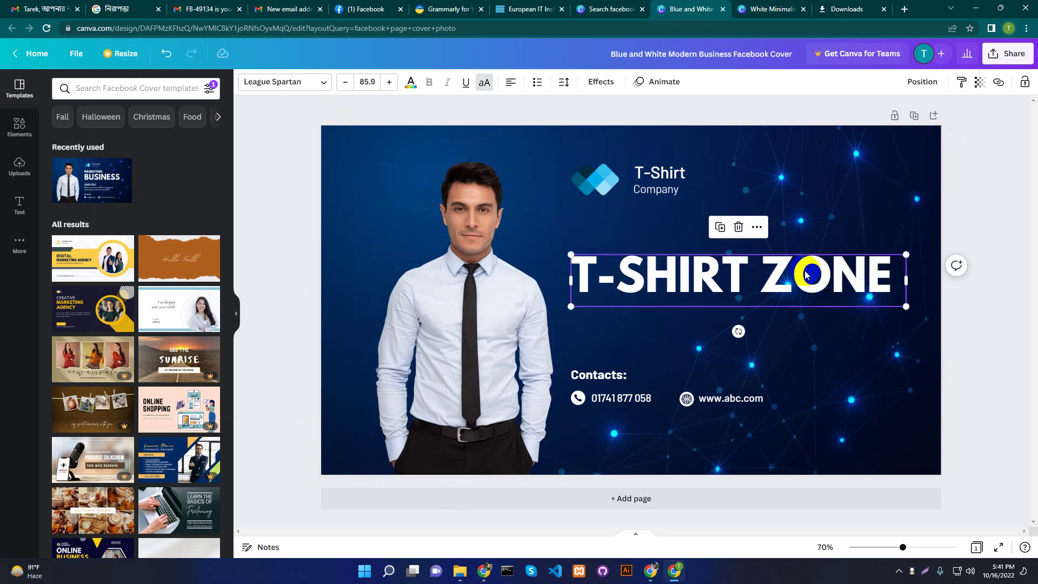
{"action": "left_click_drag", "start_coordinate": [805, 275], "coordinate": [798, 275]}
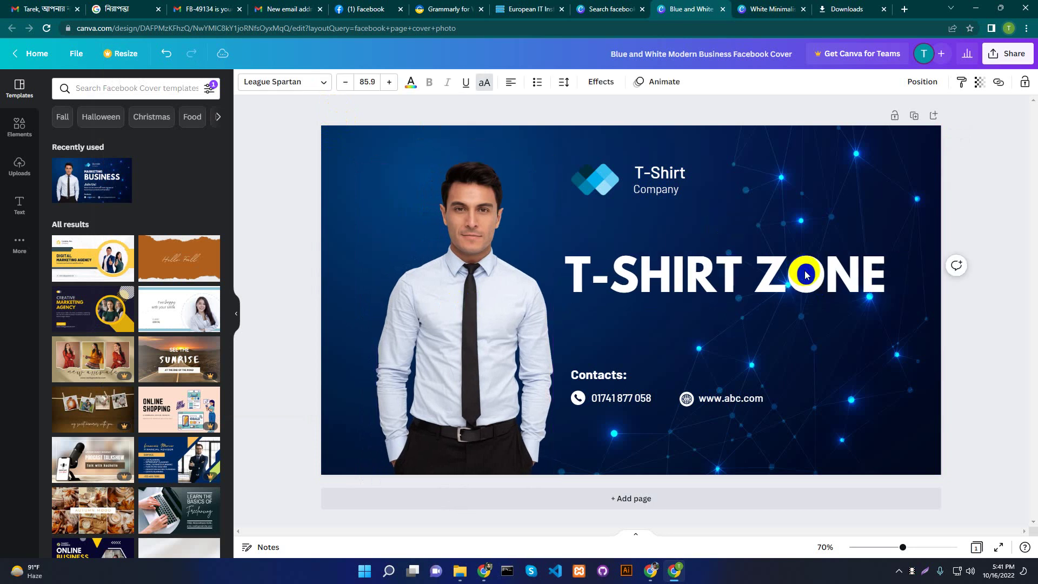
{"action": "left_click", "coordinate": [612, 188]}
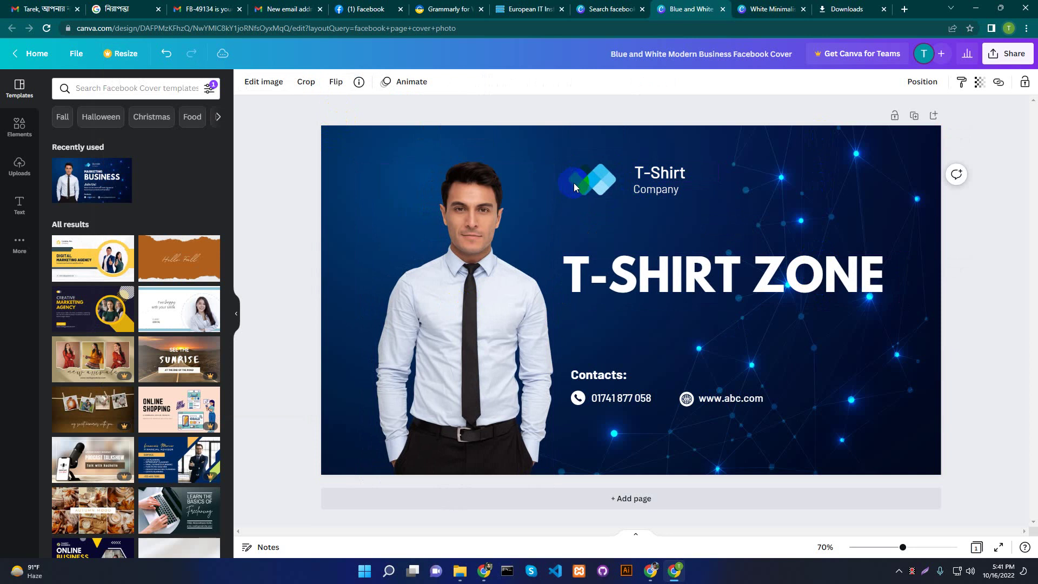
{"action": "left_click", "coordinate": [678, 188]}
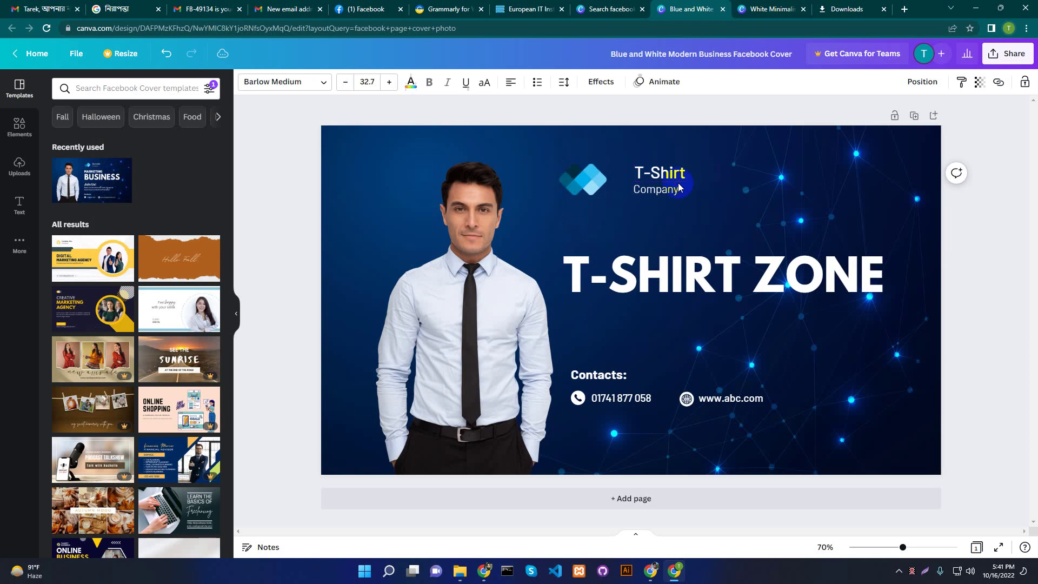
{"action": "left_click", "coordinate": [582, 180]}
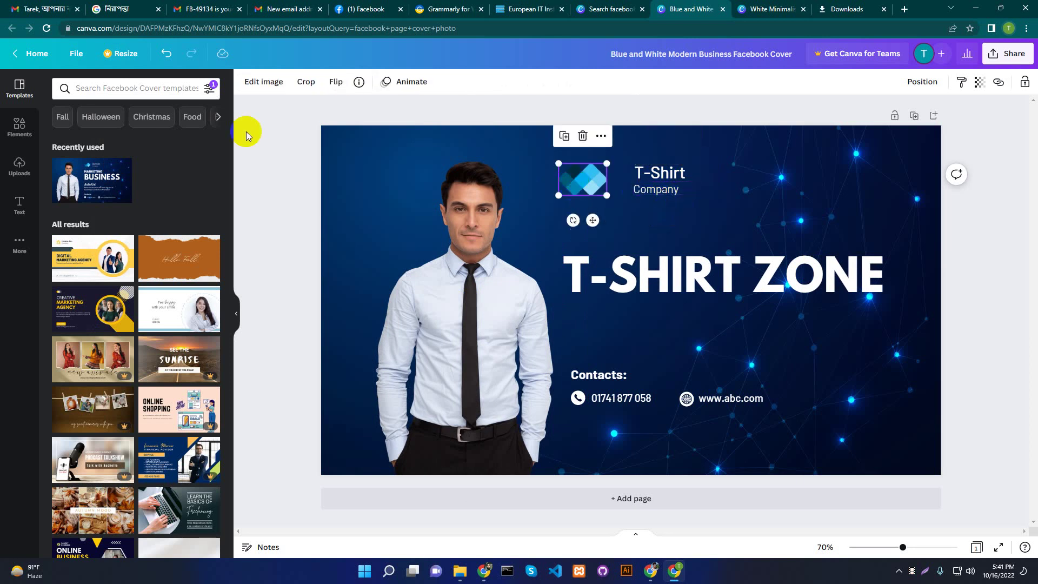
{"action": "left_click", "coordinate": [20, 168]}
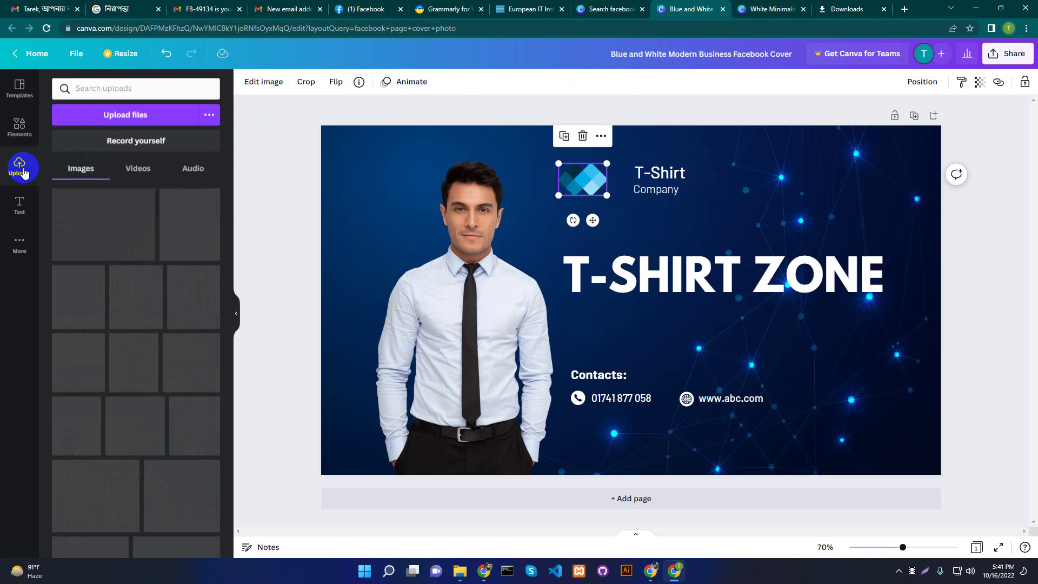
Cancel a first upload attempt and check the Facebook page preview
{"action": "left_click", "coordinate": [117, 128]}
{"action": "left_click", "coordinate": [138, 101]}
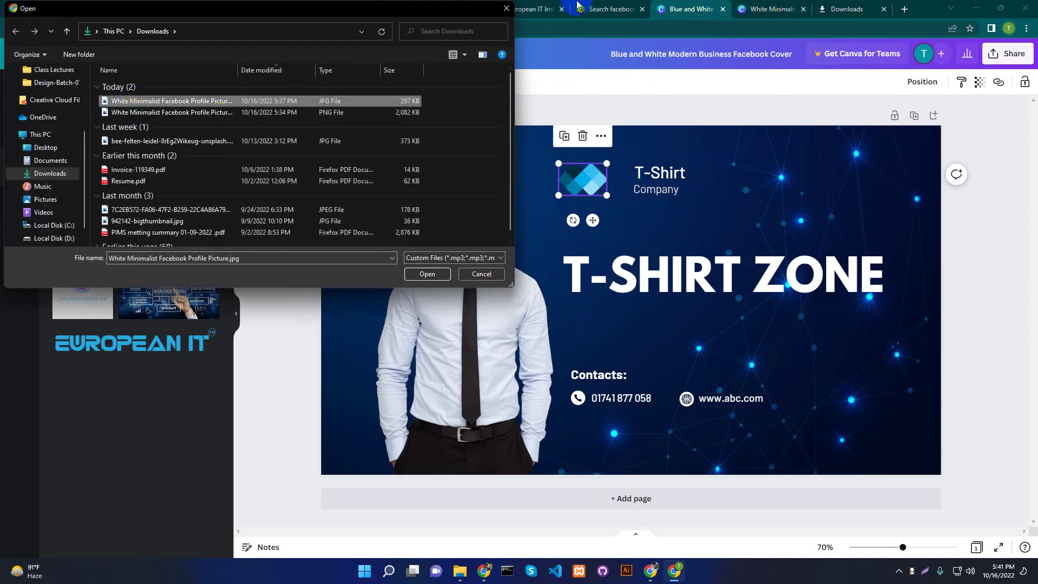
{"action": "left_click", "coordinate": [505, 9]}
{"action": "left_click", "coordinate": [363, 5]}
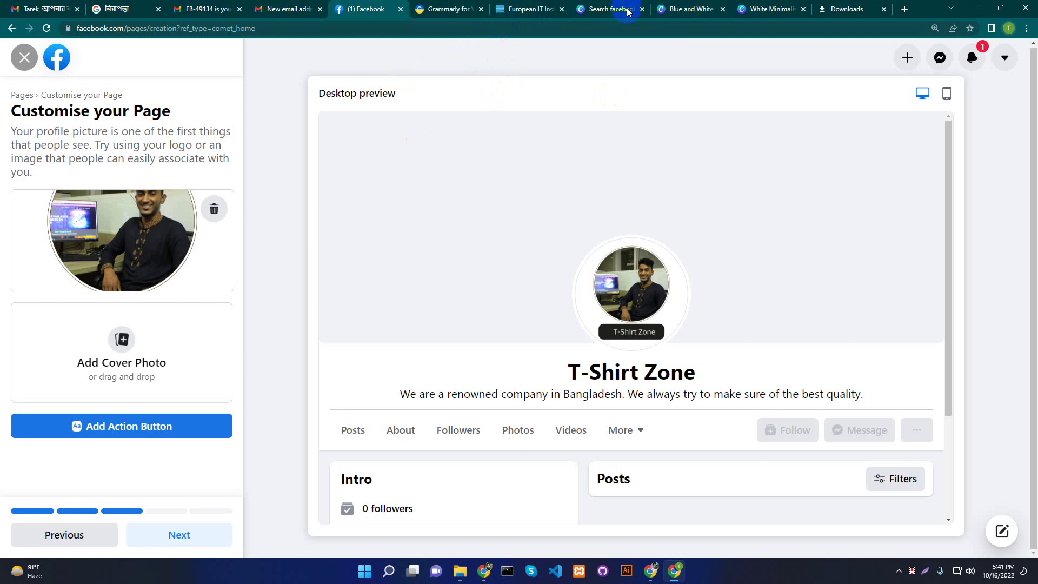
{"action": "left_click", "coordinate": [603, 9]}
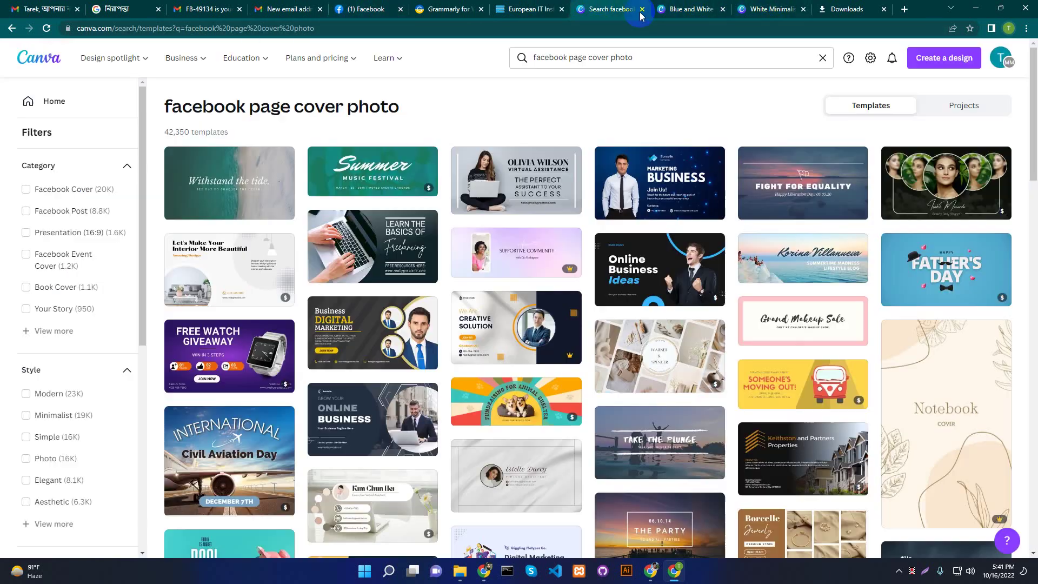
{"action": "left_click", "coordinate": [670, 9]}
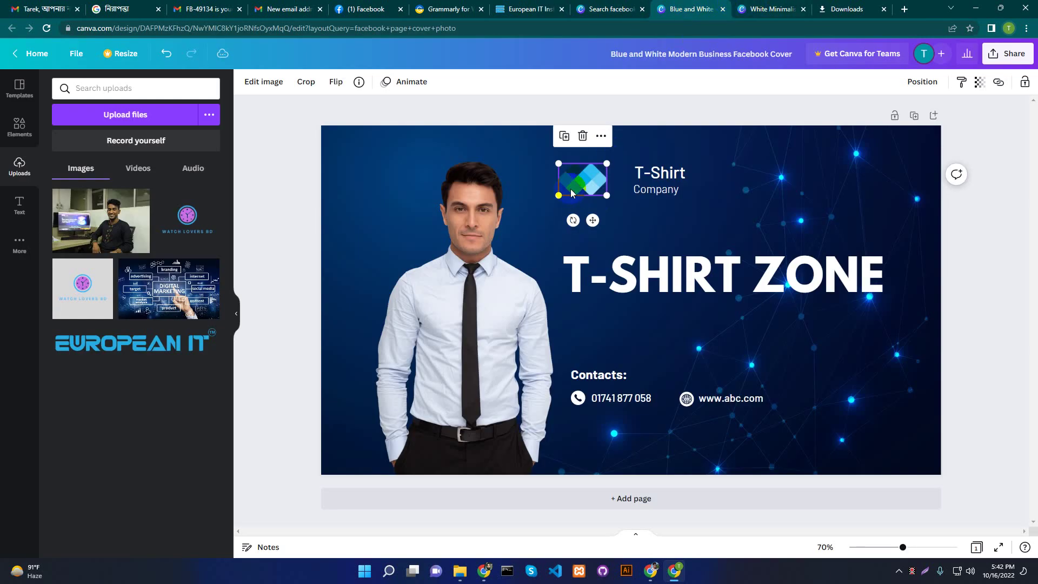
Upload the White Minimalist Facebook Profile Picture JPG into Canva
{"action": "left_click", "coordinate": [578, 158]}
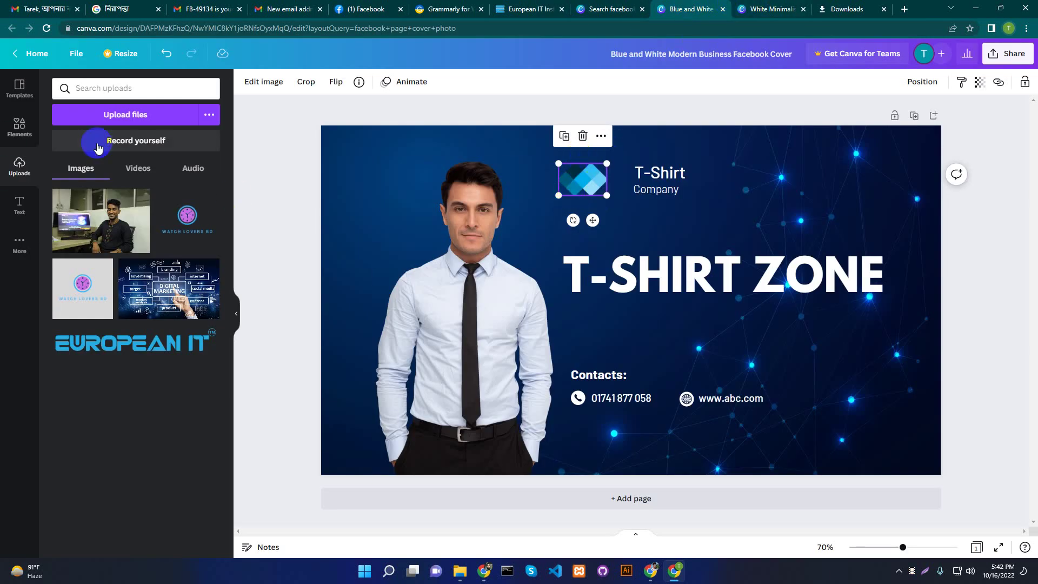
{"action": "left_click", "coordinate": [108, 111]}
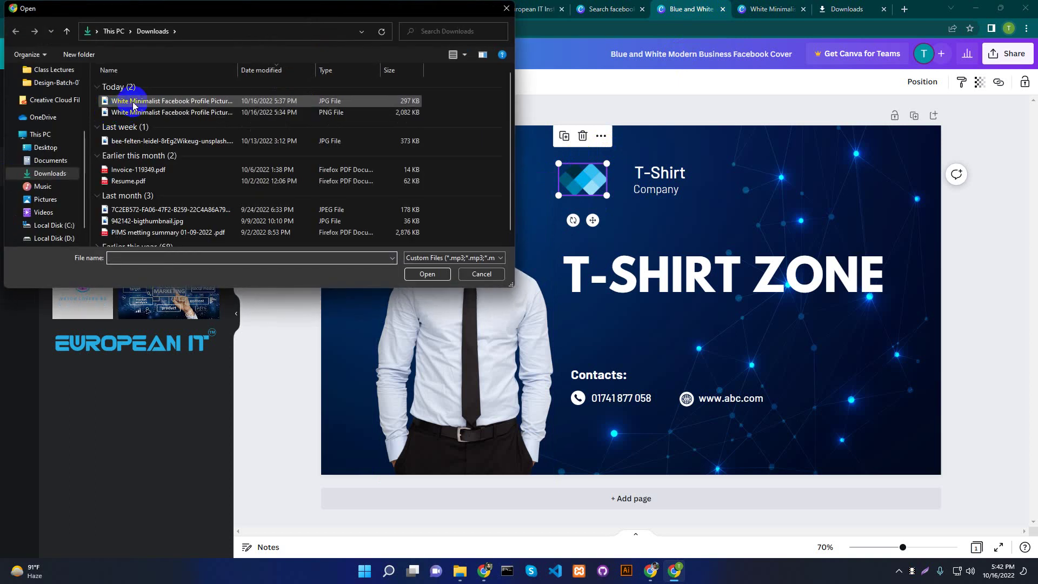
{"action": "left_click", "coordinate": [111, 101]}
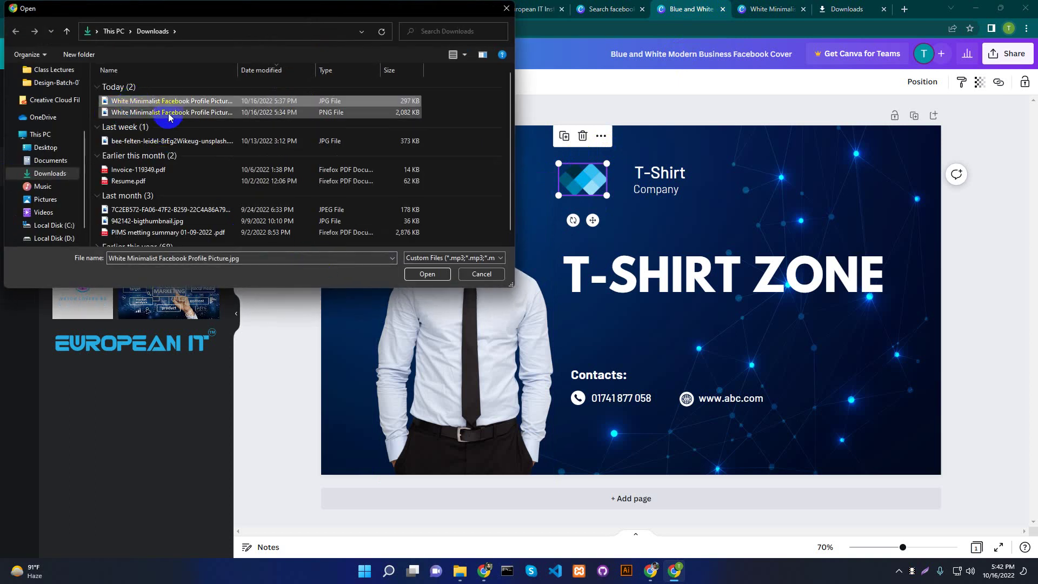
{"action": "left_click", "coordinate": [425, 273]}
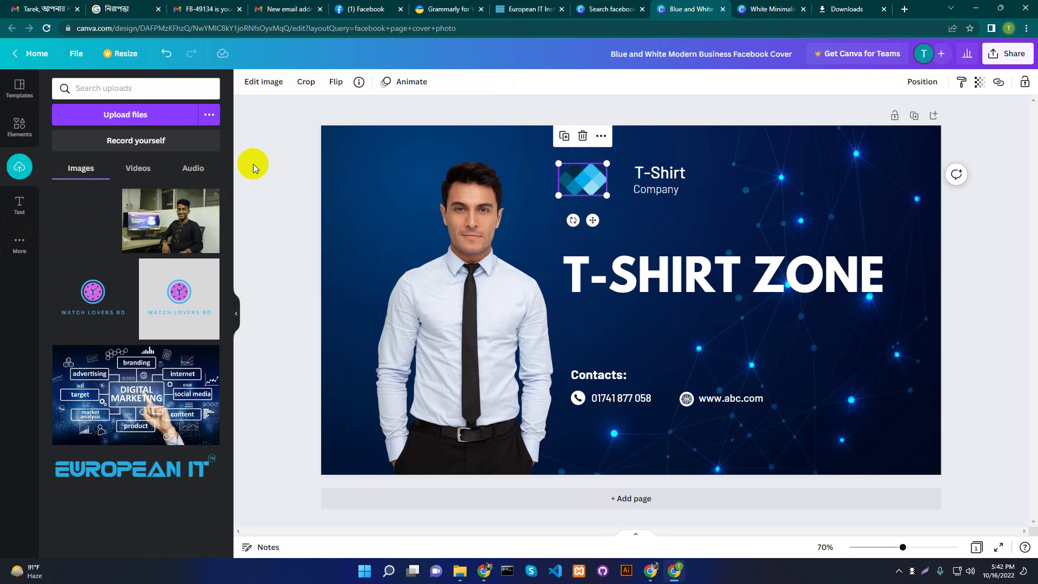
Swap the green logo for the circular profile photo, sized to fit beside T-Shirt Company
{"action": "left_click", "coordinate": [79, 210]}
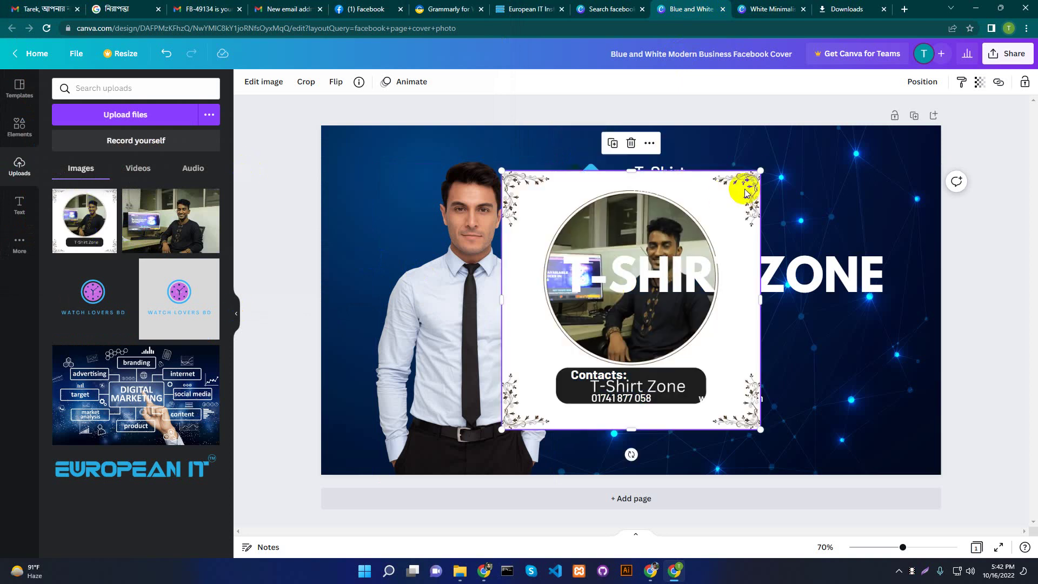
{"action": "left_click_drag", "start_coordinate": [759, 172], "coordinate": [680, 186]}
{"action": "left_click", "coordinate": [588, 187]}
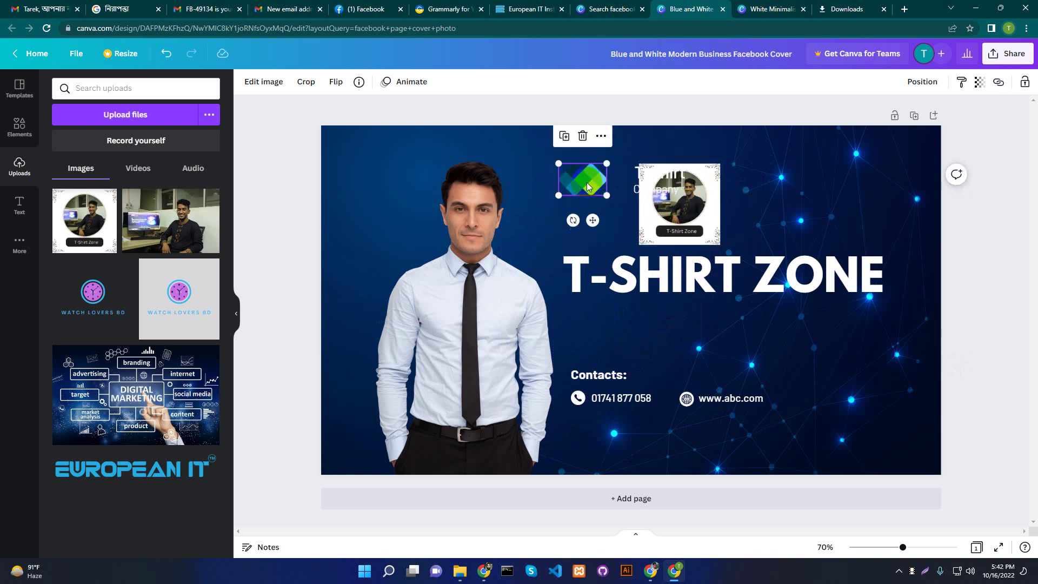
{"action": "key", "text": "Delete"}
{"action": "left_click_drag", "start_coordinate": [697, 190], "coordinate": [594, 179]}
{"action": "left_click_drag", "start_coordinate": [619, 233], "coordinate": [581, 185]}
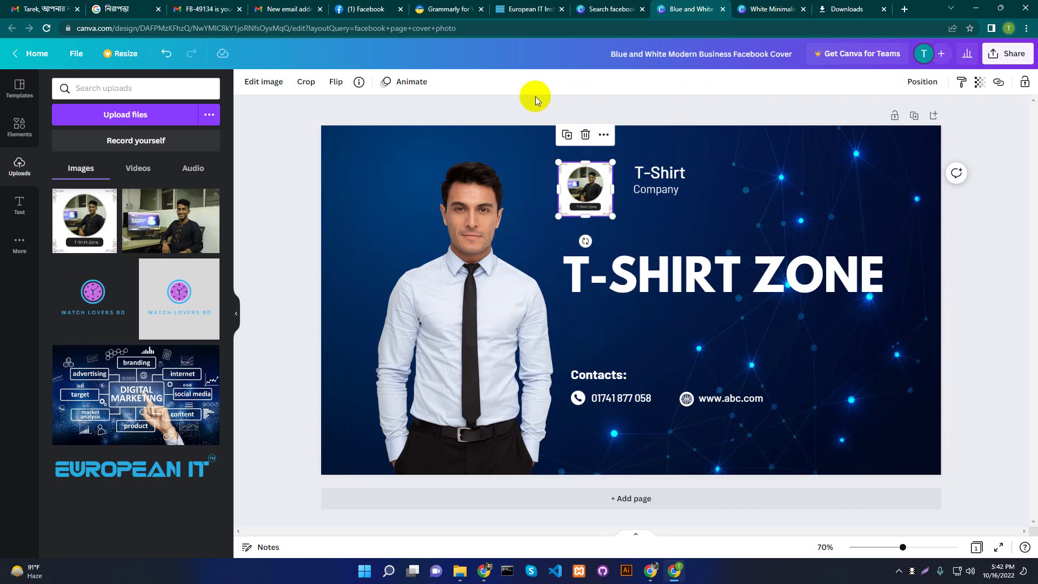
{"action": "left_click_drag", "start_coordinate": [612, 216], "coordinate": [580, 191]}
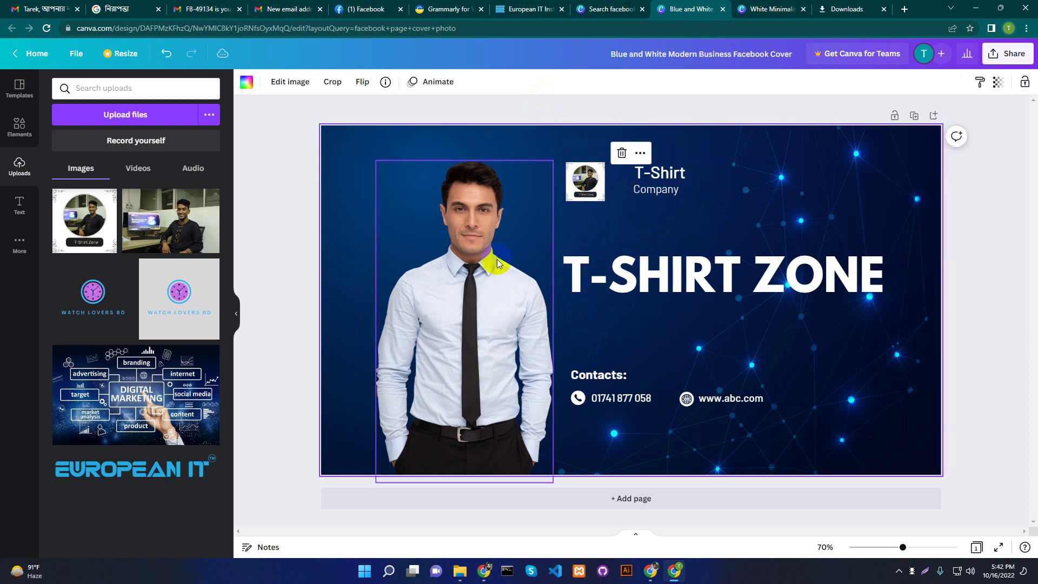
{"action": "left_click", "coordinate": [281, 150]}
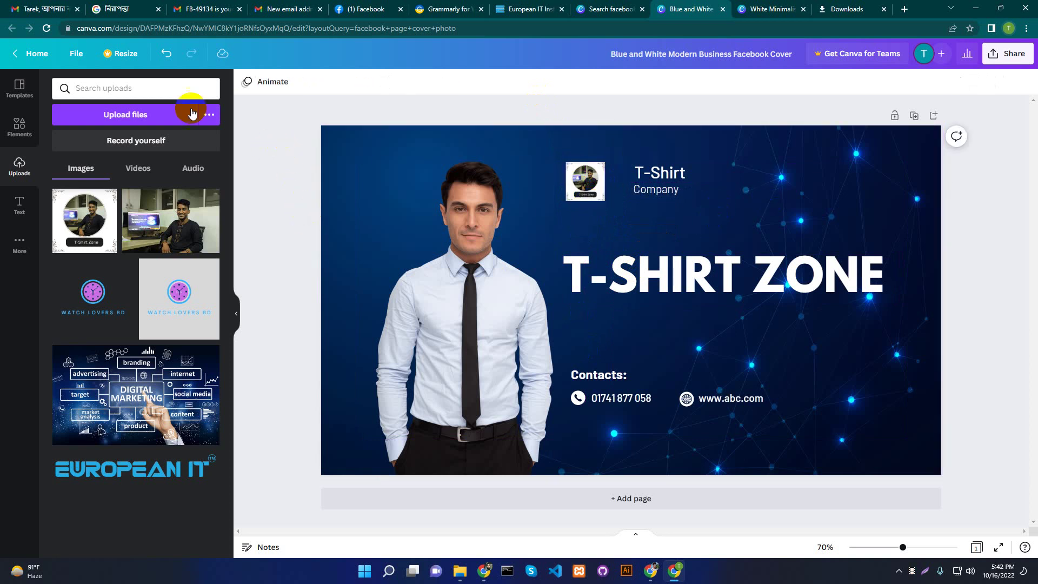
Download the cover design as a PNG
{"action": "left_click", "coordinate": [75, 55]}
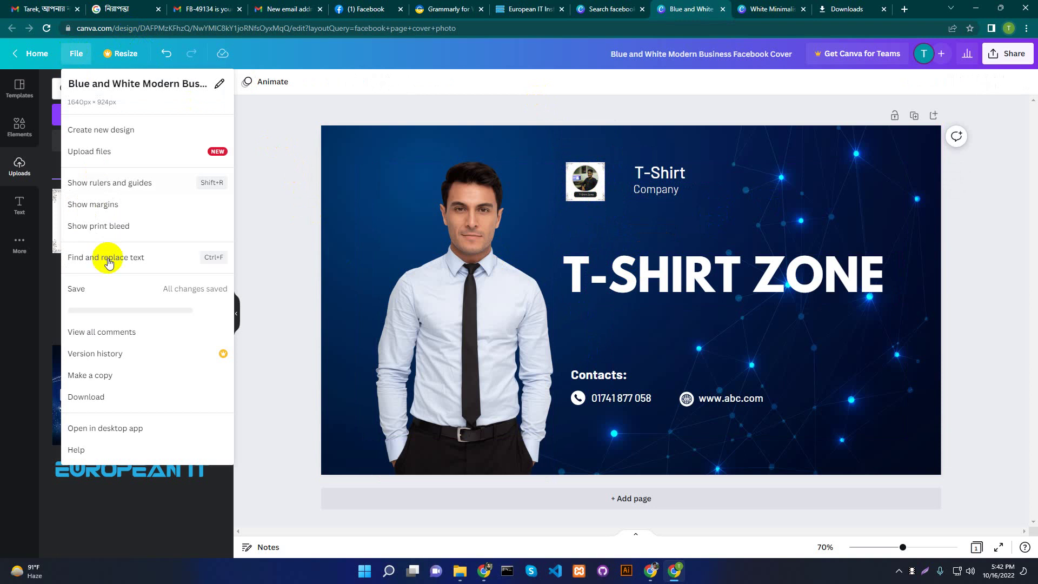
{"action": "left_click", "coordinate": [145, 398]}
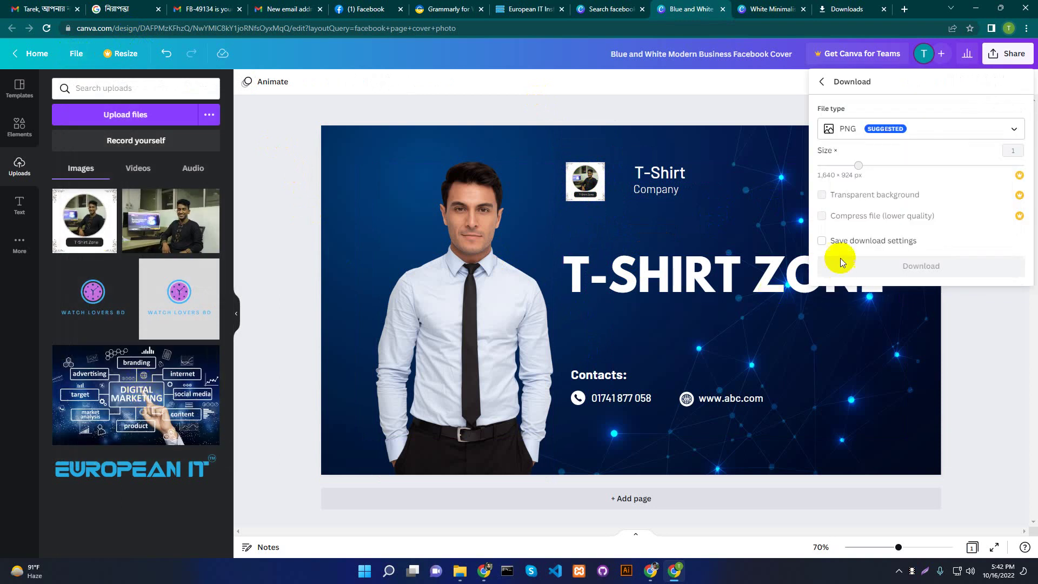
{"action": "left_click", "coordinate": [900, 267]}
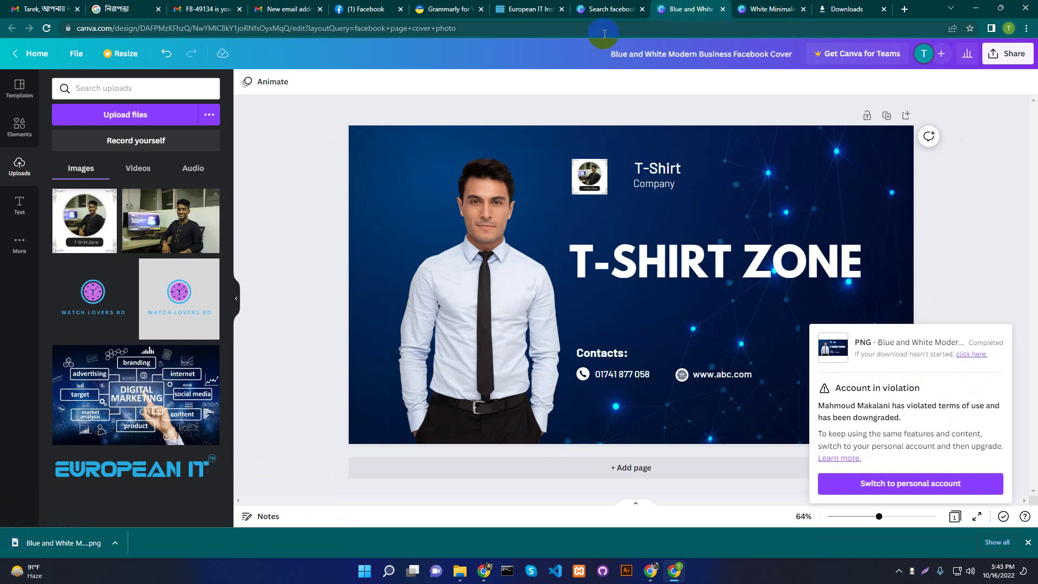
{"action": "left_click", "coordinate": [371, 9]}
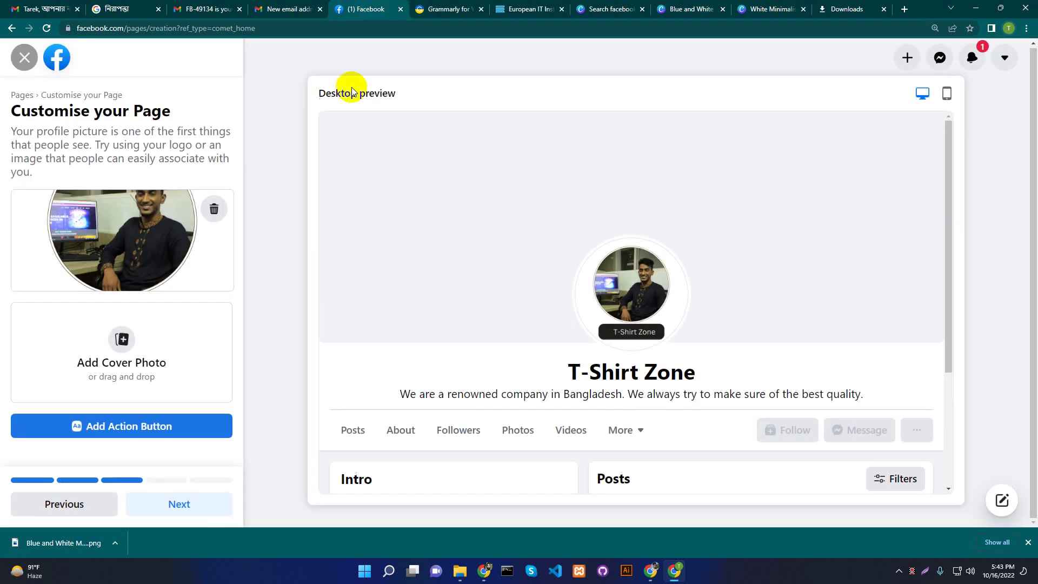
Choose the downloaded cover PNG and rename it T-Shirt Zone.png
{"action": "left_click", "coordinate": [104, 357]}
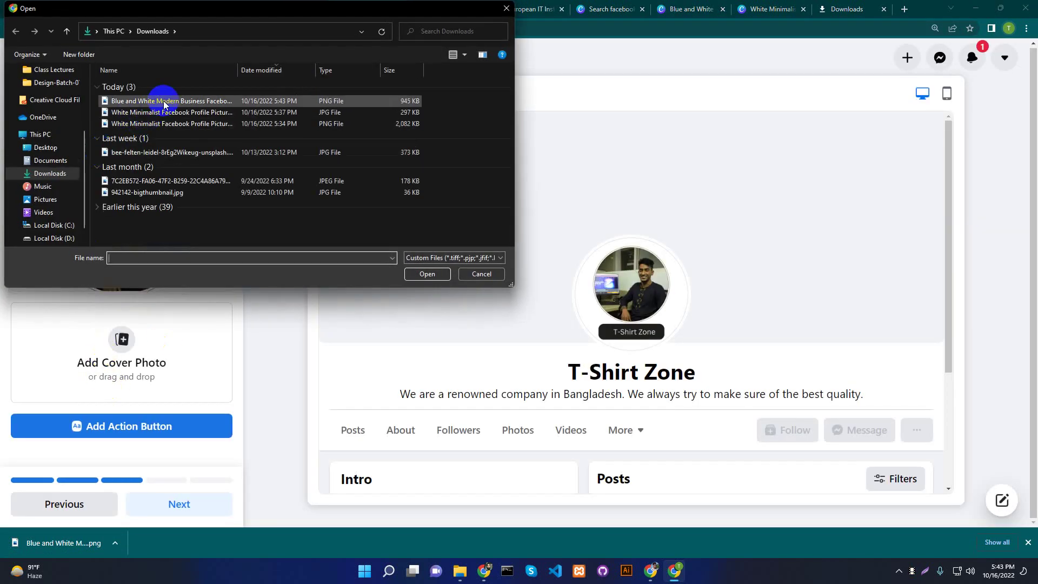
{"action": "left_click", "coordinate": [164, 102]}
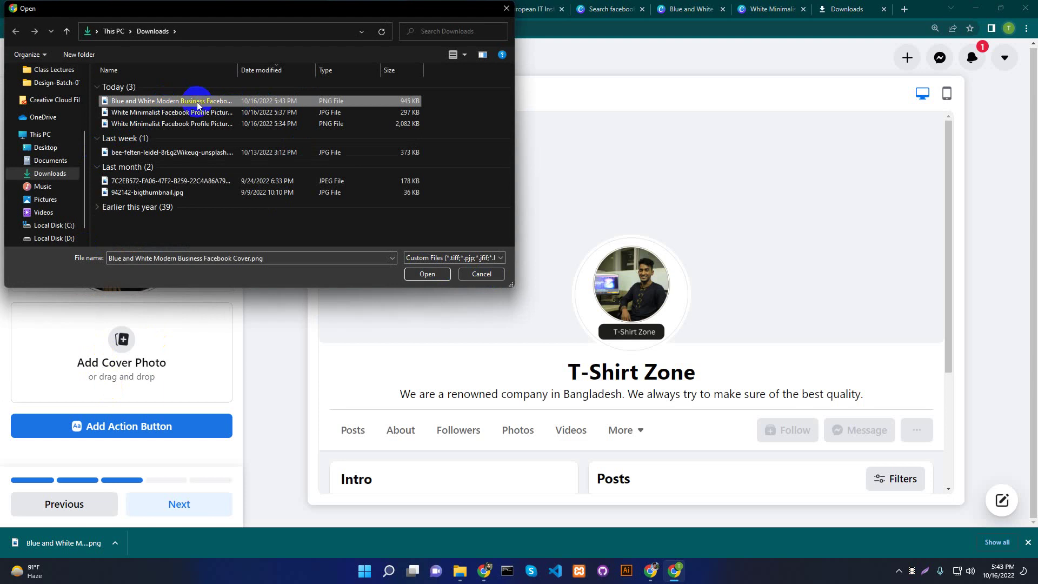
{"action": "left_click", "coordinate": [252, 101]}
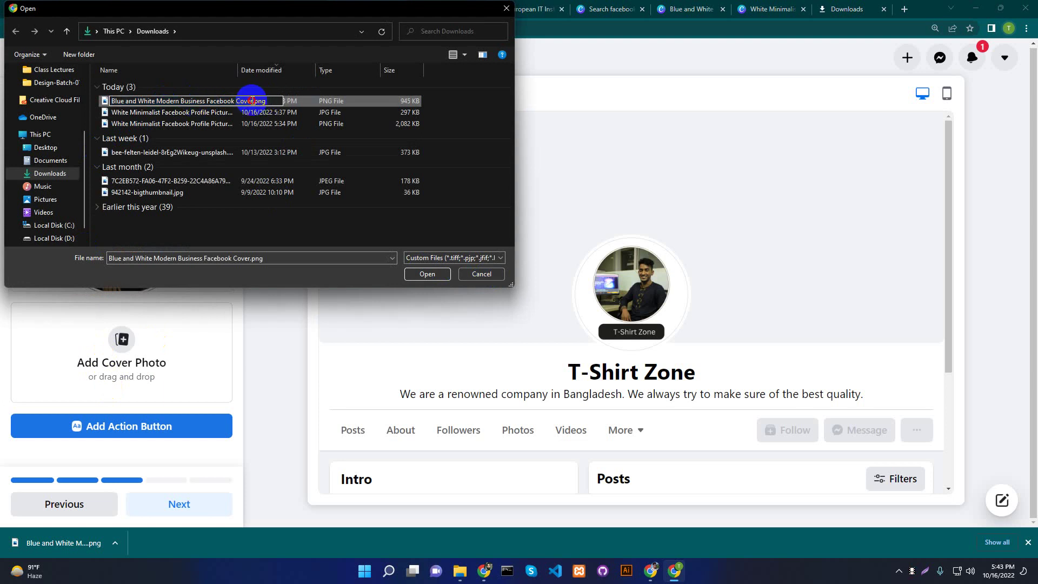
{"action": "left_click_drag", "start_coordinate": [252, 100], "coordinate": [109, 104]}
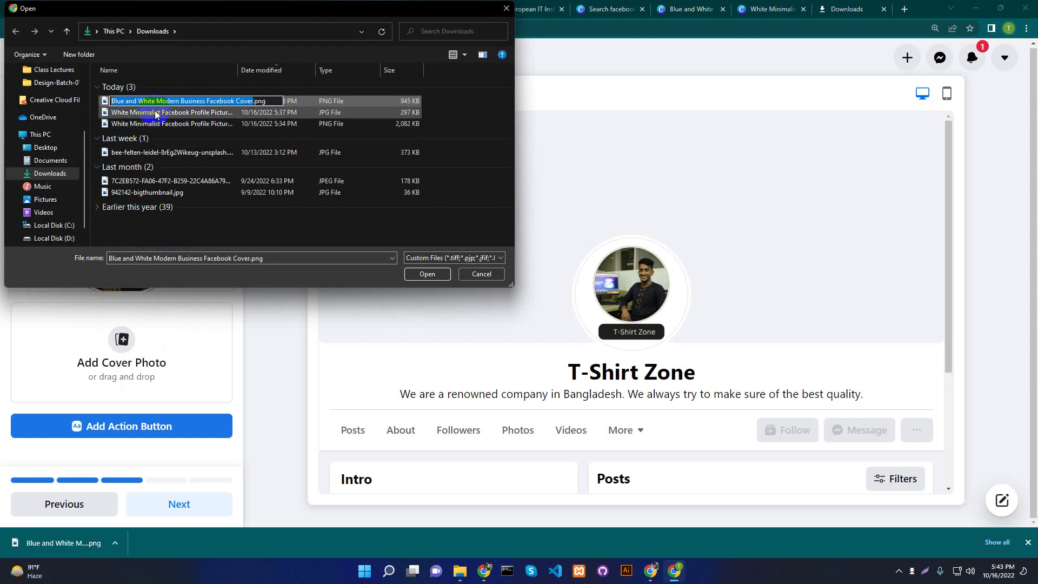
{"action": "left_click", "coordinate": [238, 100]}
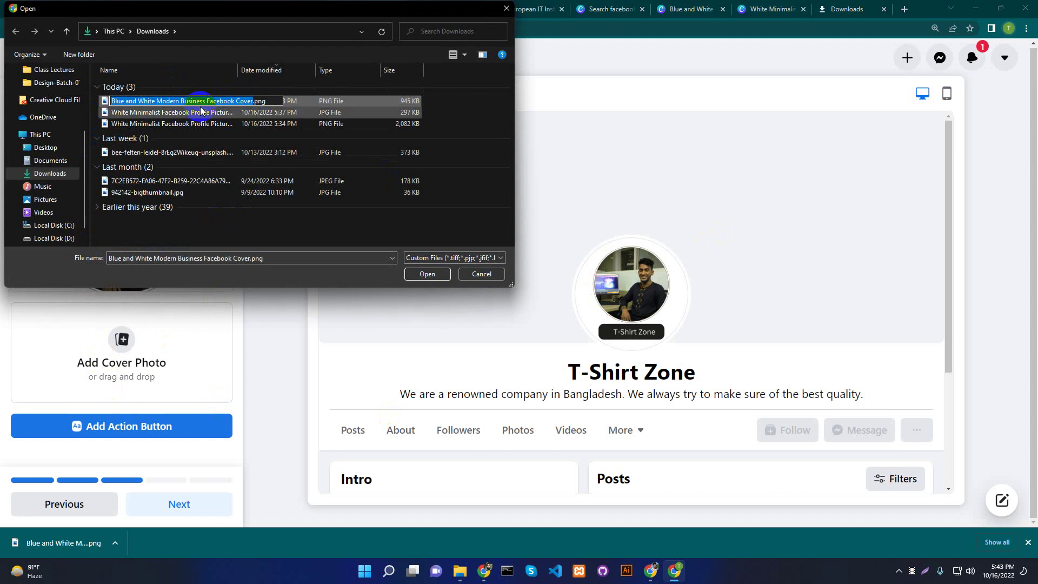
{"action": "type", "text": "T"}
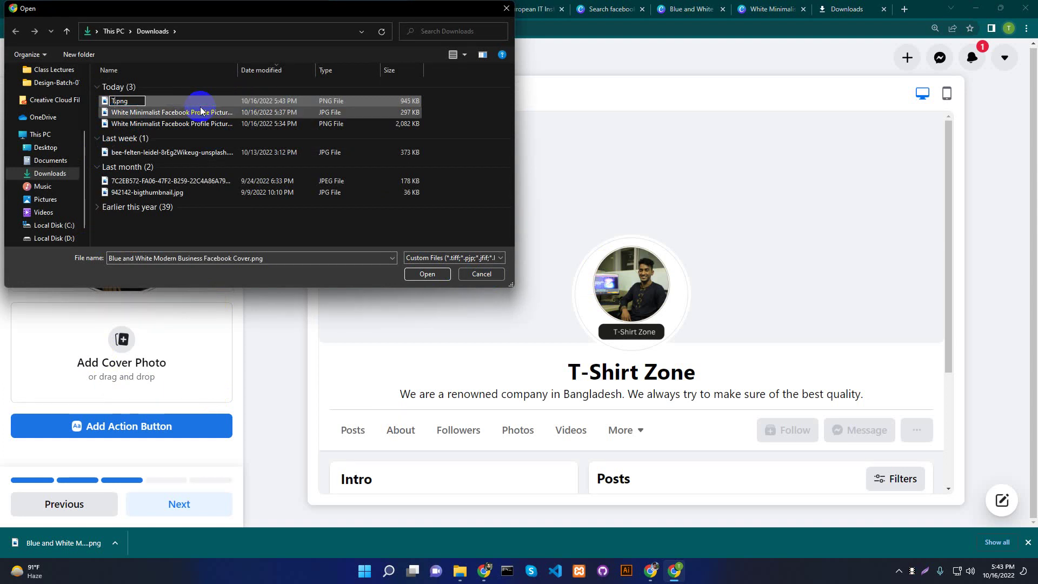
{"action": "type", "text": "-Shirt Zone"}
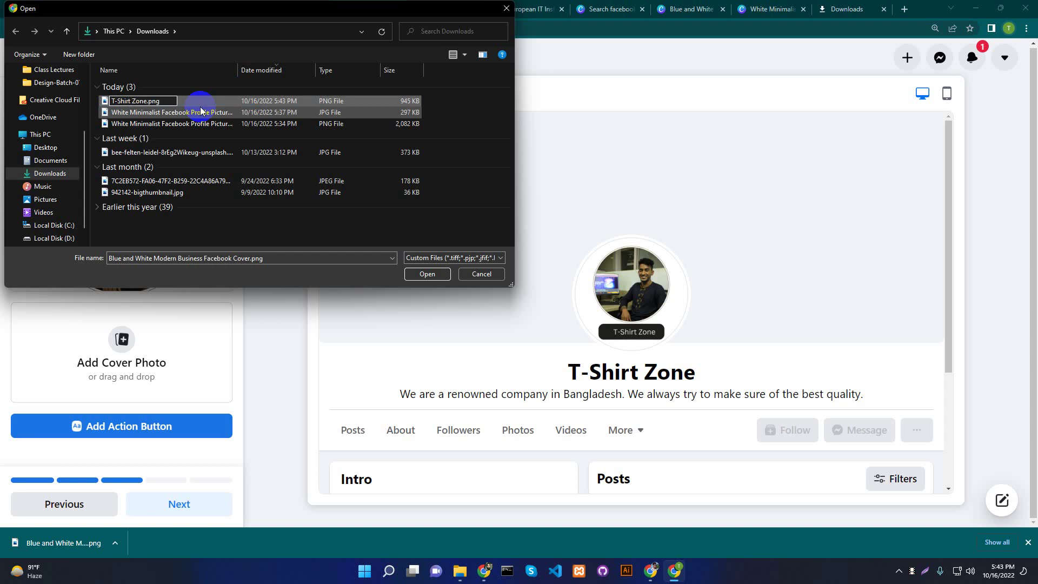
{"action": "left_click", "coordinate": [198, 103]}
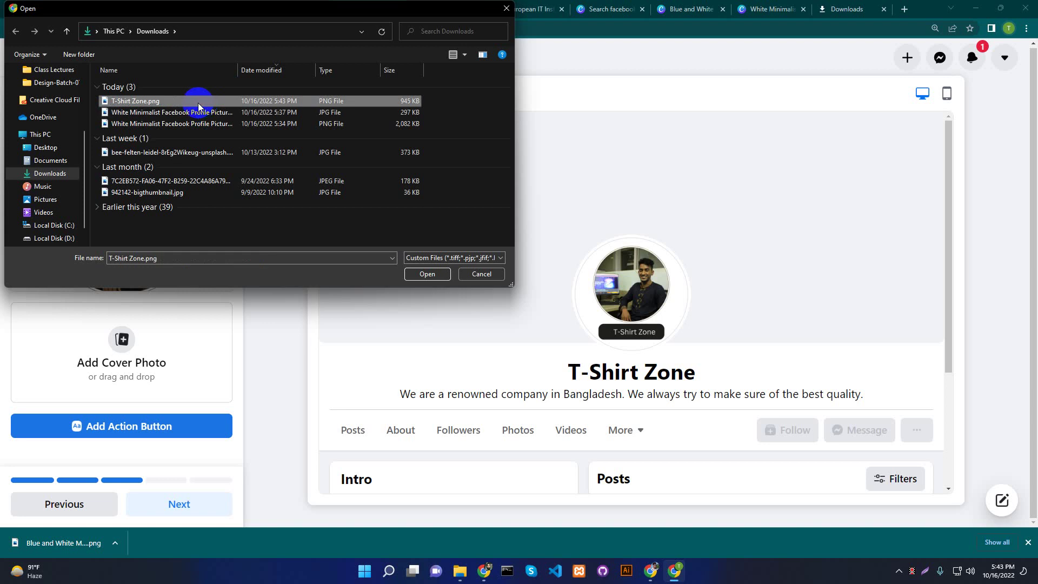
Rename the file to T-Shirt Zone Cover Photo.png and upload it as the cover
{"action": "left_click", "coordinate": [147, 101]}
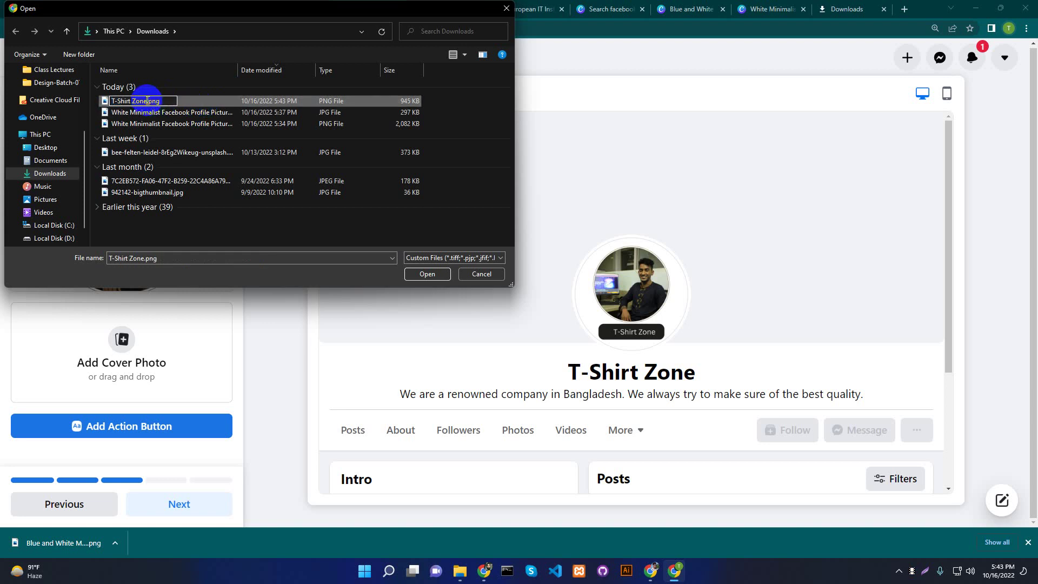
{"action": "type", "text": "Cover Photo"}
{"action": "key", "text": "Return"}
{"action": "left_click", "coordinate": [201, 100]}
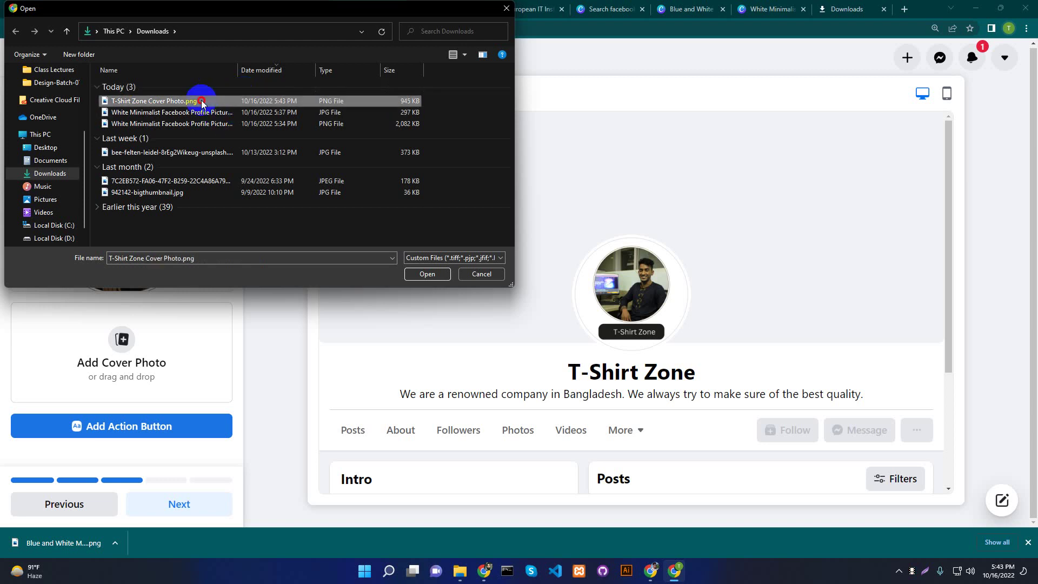
{"action": "left_click", "coordinate": [417, 274]}
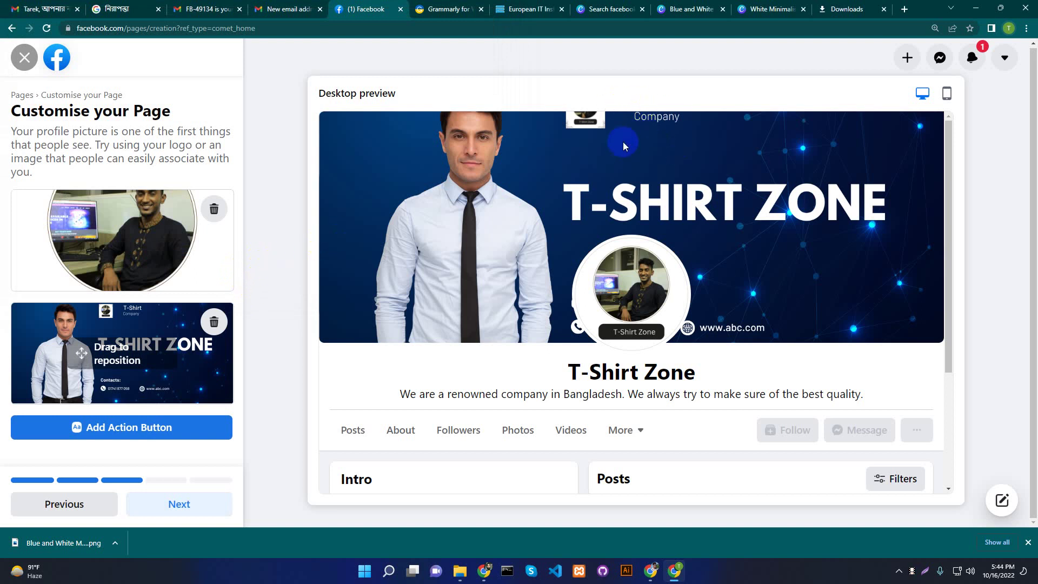
Reposition the cover photo slightly within its frame
{"action": "scroll", "coordinate": [595, 177], "scroll_direction": "down", "scroll_amount": 3}
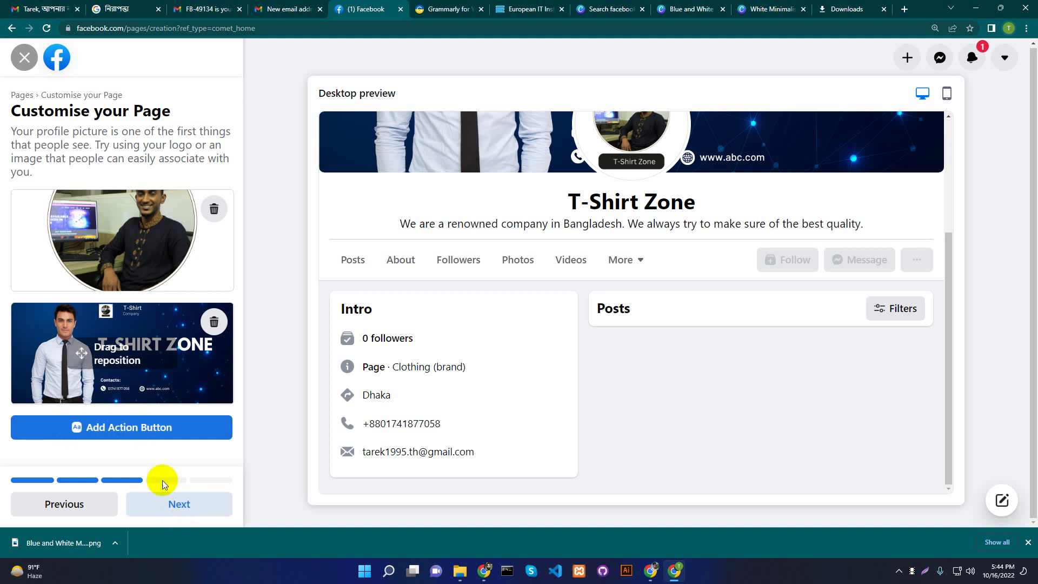
{"action": "mouse_move", "coordinate": [181, 362]}
{"action": "left_mouse_down"}
{"action": "mouse_move", "coordinate": [181, 378]}
{"action": "mouse_move", "coordinate": [160, 365]}
{"action": "left_mouse_up"}
{"action": "scroll", "coordinate": [342, 308], "scroll_direction": "up", "scroll_amount": 3}
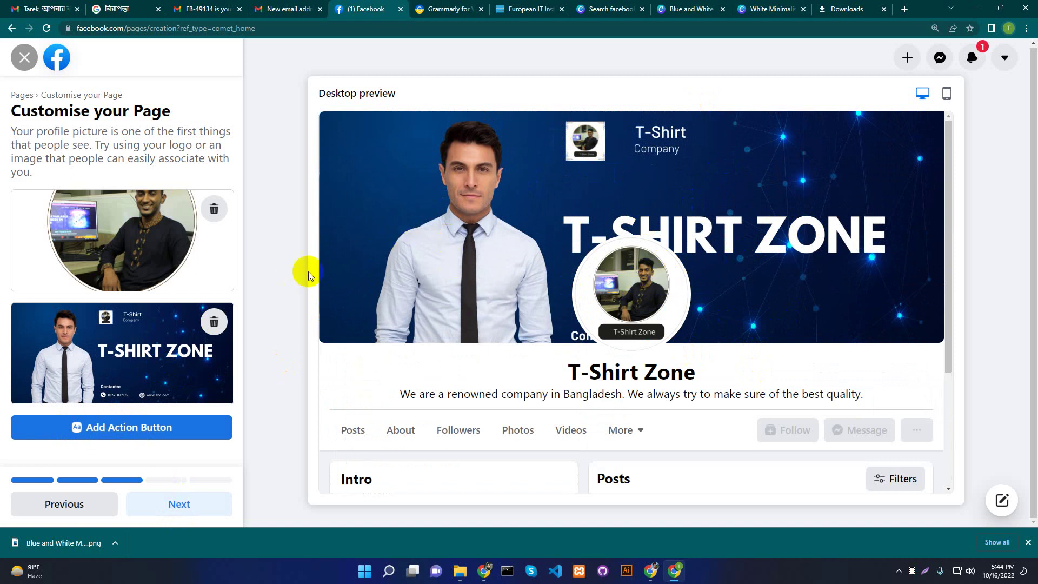
{"action": "scroll", "coordinate": [323, 281], "scroll_direction": "down", "scroll_amount": 3}
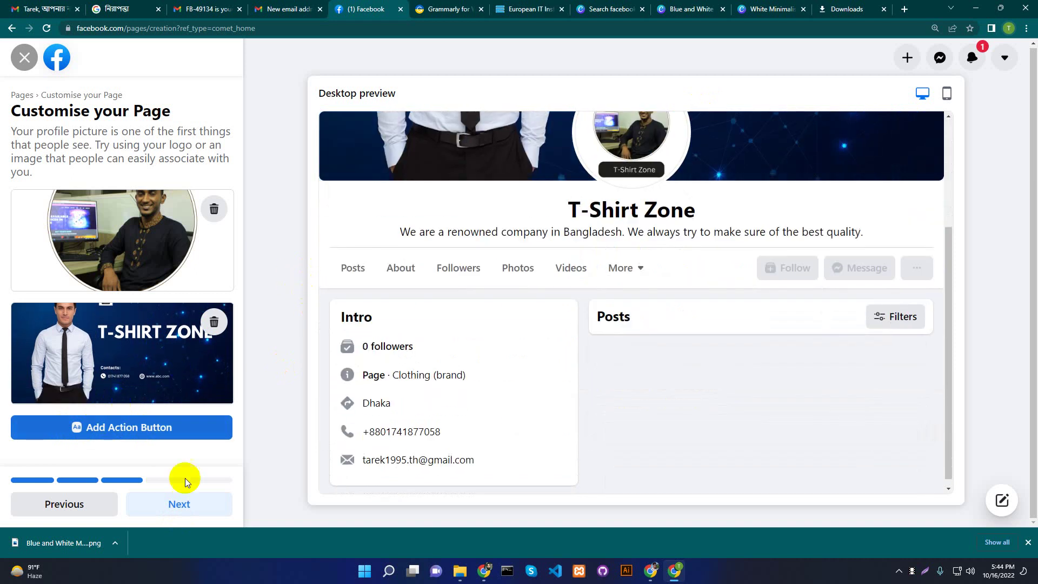
{"action": "left_click_drag", "start_coordinate": [138, 402], "coordinate": [137, 397]}
Advance through the remaining setup steps and finish creating the Page
{"action": "left_click", "coordinate": [161, 507]}
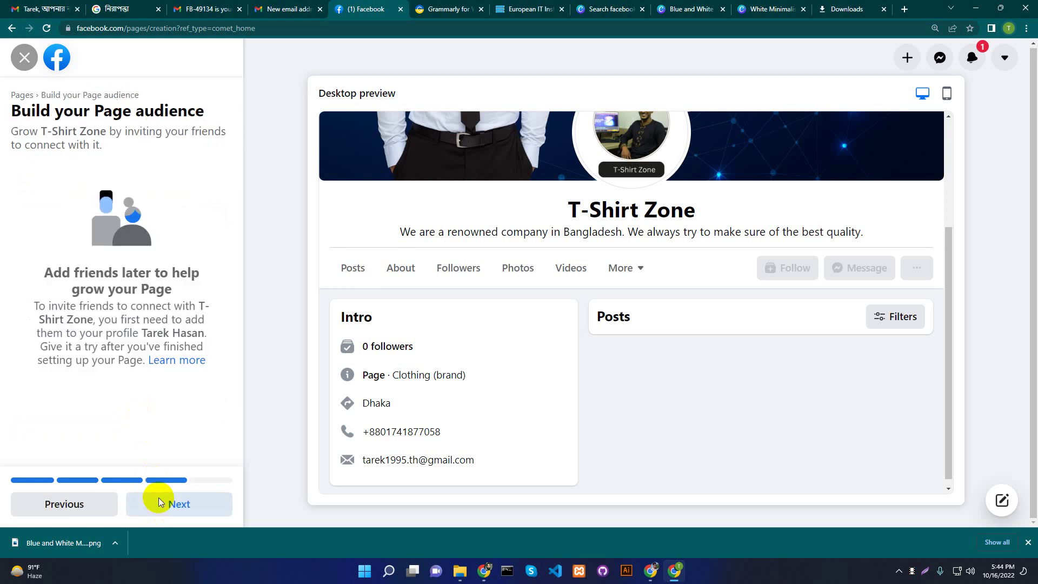
{"action": "left_click", "coordinate": [203, 491]}
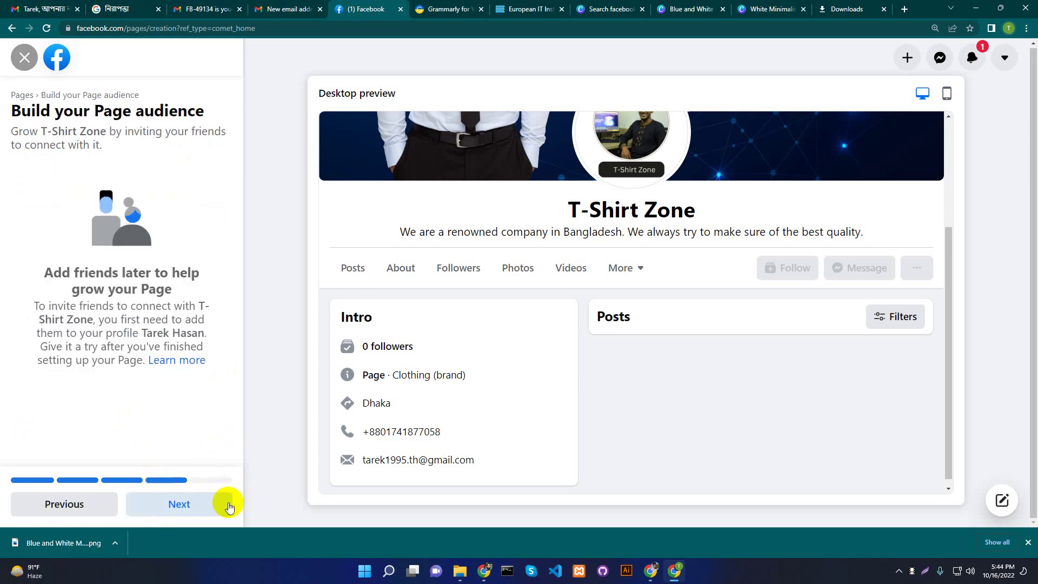
{"action": "left_click", "coordinate": [204, 506]}
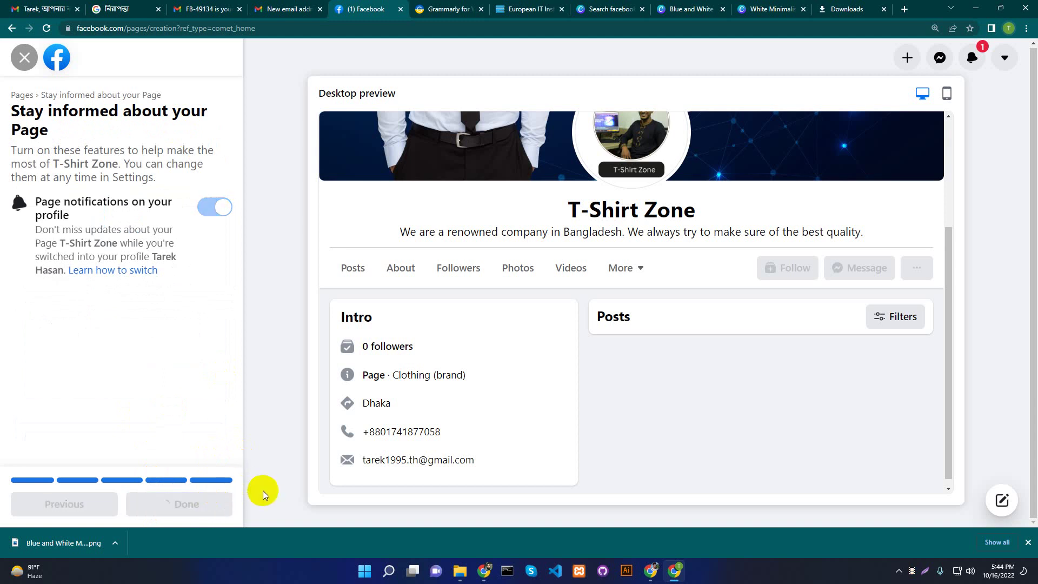
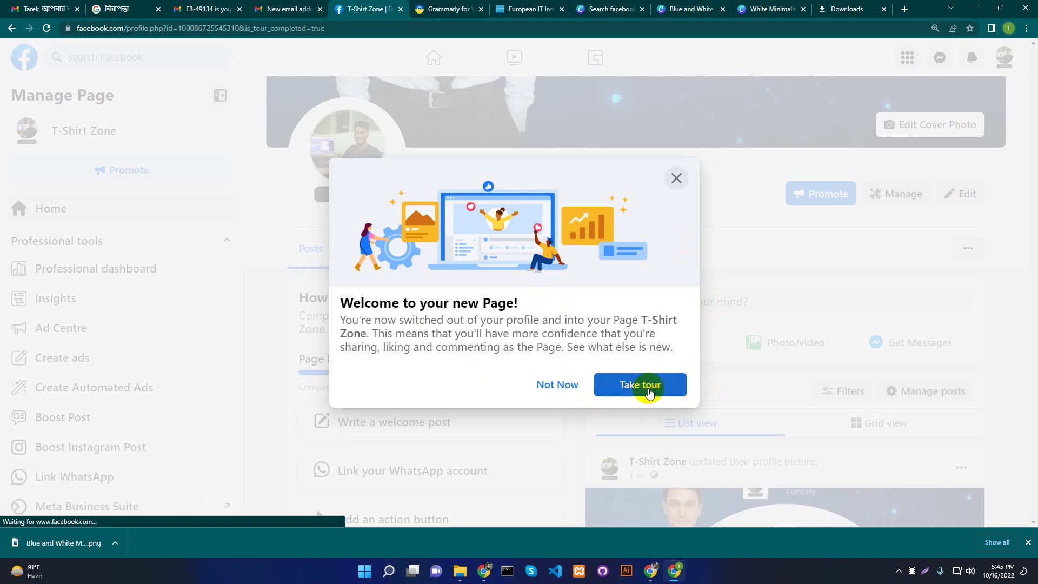
Complete the new Page tour and dismiss the restart-tour tip
{"action": "left_click", "coordinate": [651, 387]}
{"action": "left_click", "coordinate": [968, 183]}
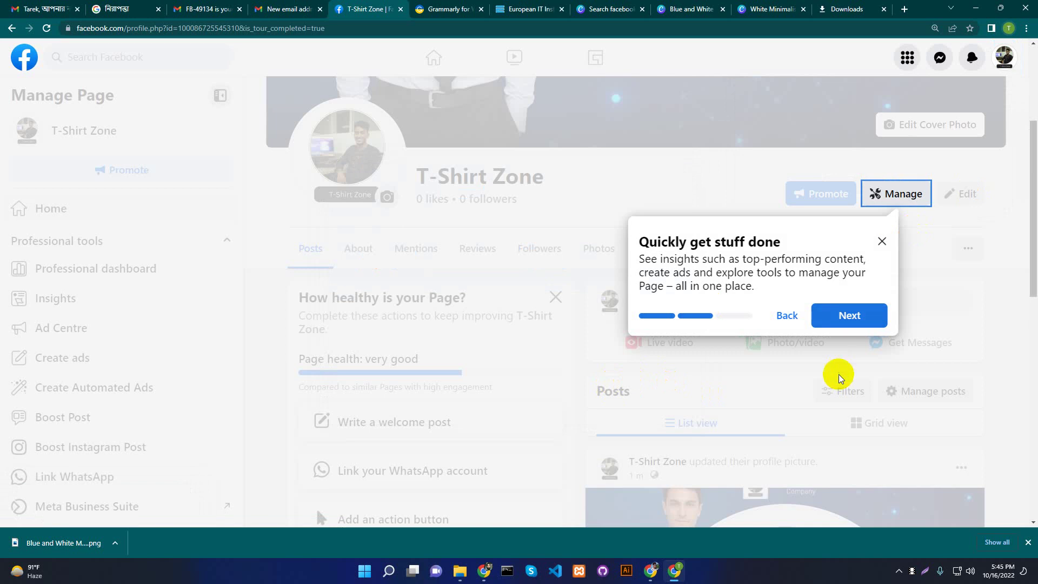
{"action": "left_click", "coordinate": [851, 318]}
{"action": "left_click", "coordinate": [654, 186]}
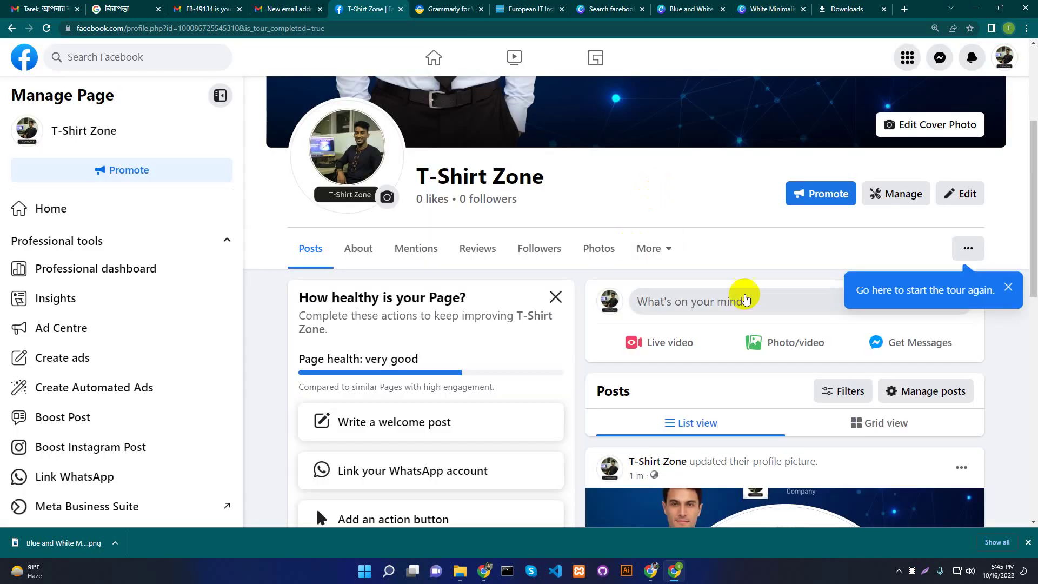
{"action": "left_click", "coordinate": [1019, 284]}
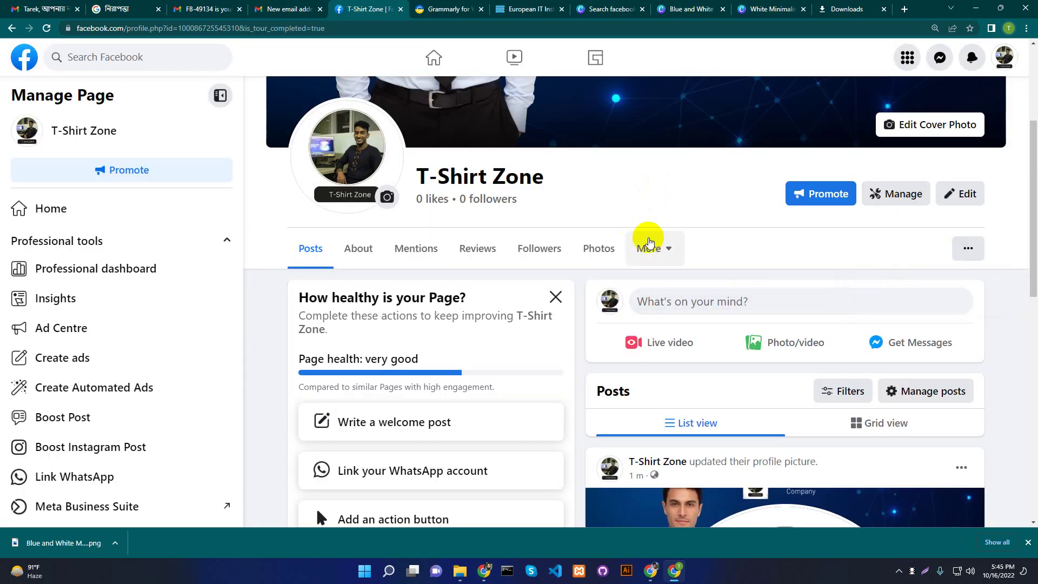
Reposition the cover photo lower in its frame without saving, then view the Canva design
{"action": "scroll", "coordinate": [652, 243], "scroll_direction": "up", "scroll_amount": 4}
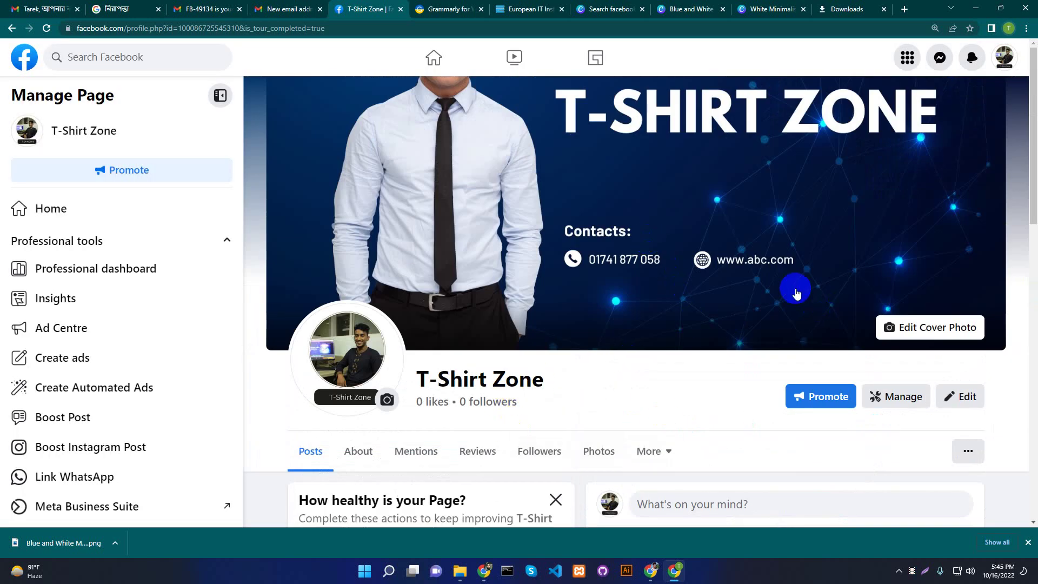
{"action": "left_click", "coordinate": [932, 339]}
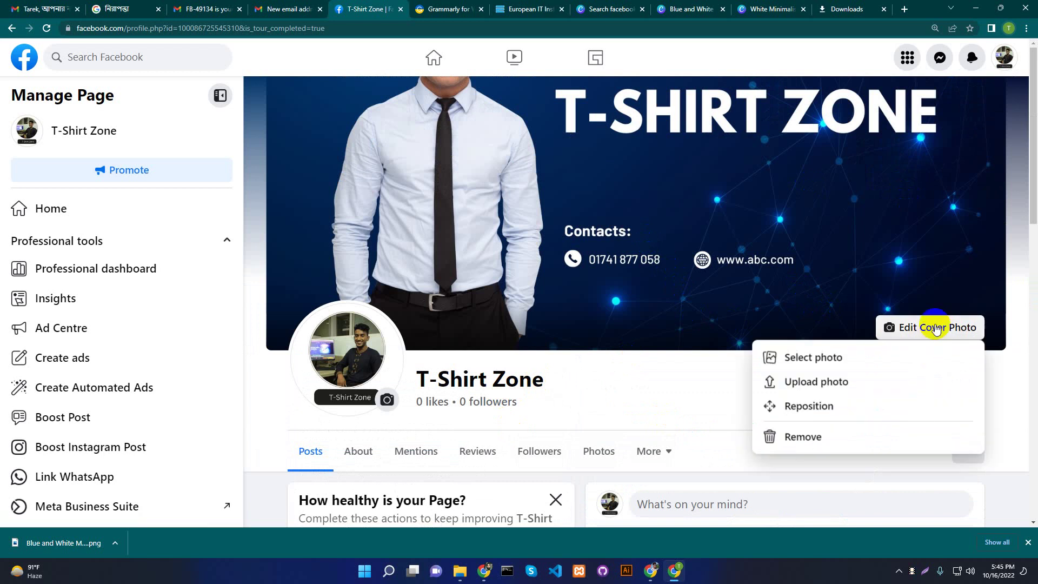
{"action": "left_click", "coordinate": [848, 411]}
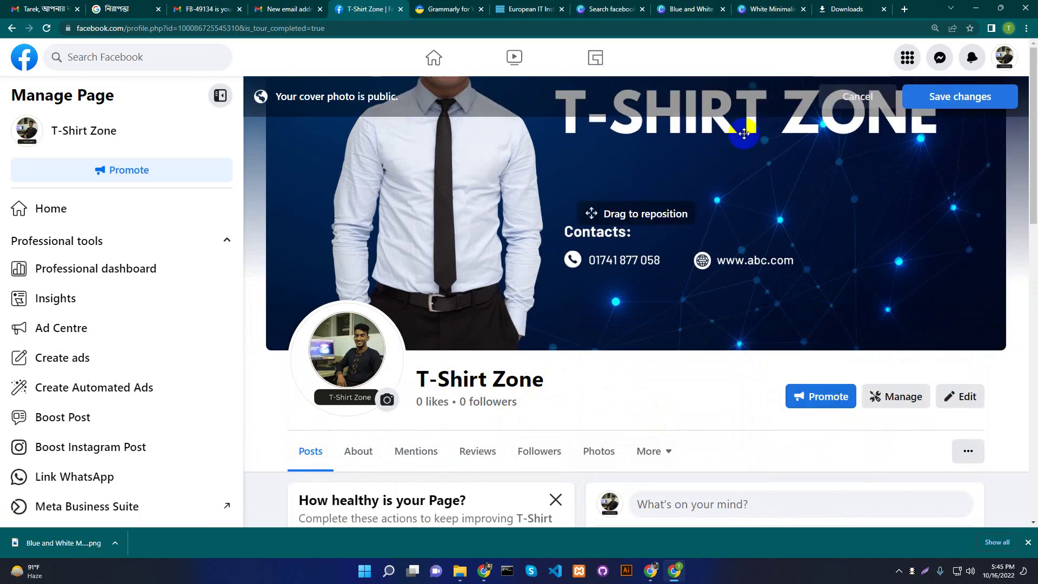
{"action": "left_click_drag", "start_coordinate": [789, 149], "coordinate": [815, 211]}
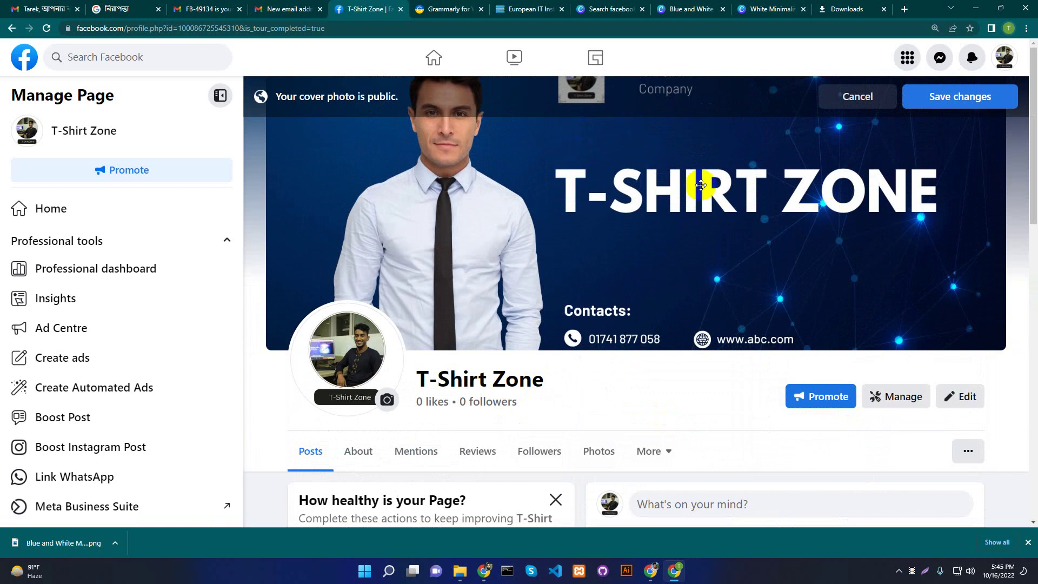
{"action": "left_click_drag", "start_coordinate": [717, 186], "coordinate": [718, 185]}
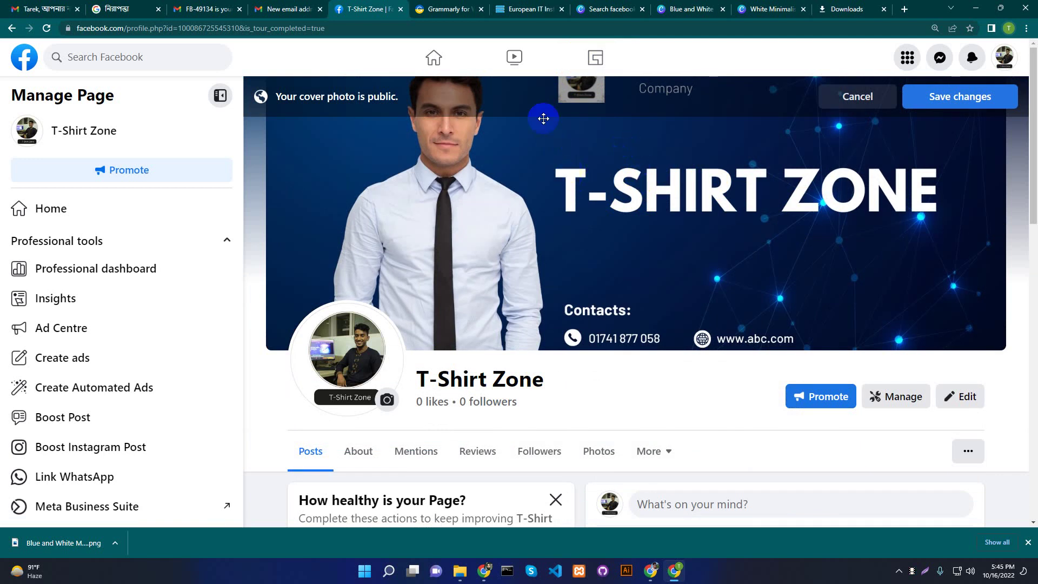
{"action": "left_click", "coordinate": [689, 9]}
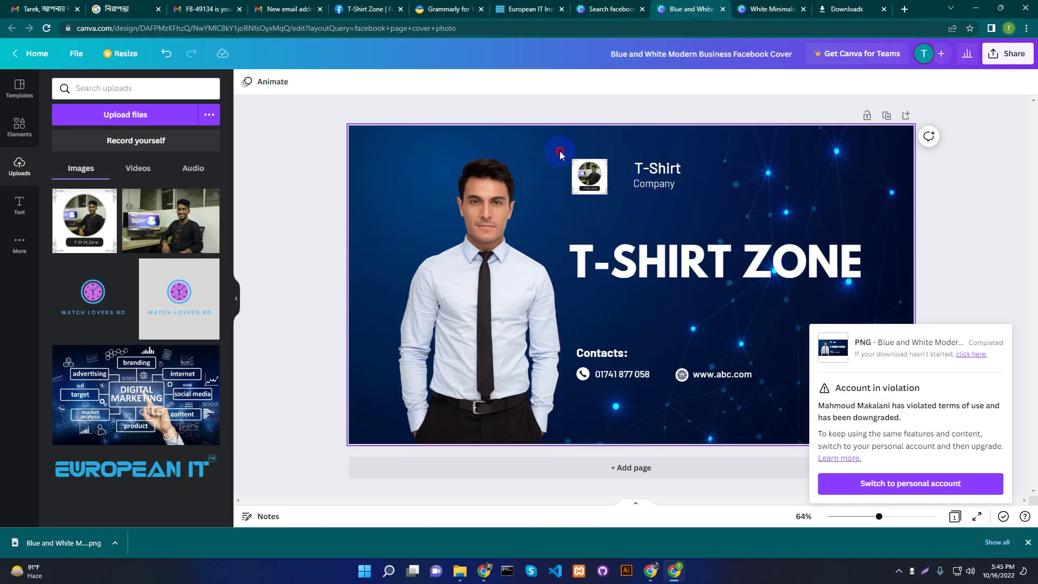
Move the logo, T-Shirt Company text and model photo lower on the Canva cover, then return to Facebook
{"action": "left_click_drag", "start_coordinate": [562, 155], "coordinate": [741, 196]}
{"action": "left_click", "coordinate": [658, 171]}
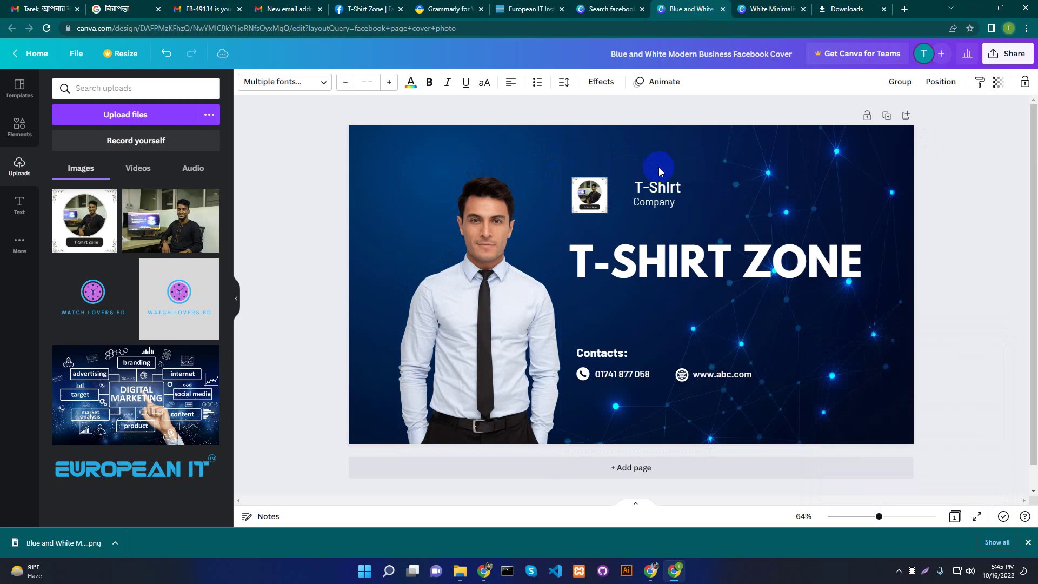
{"action": "left_click_drag", "start_coordinate": [659, 167], "coordinate": [660, 200]}
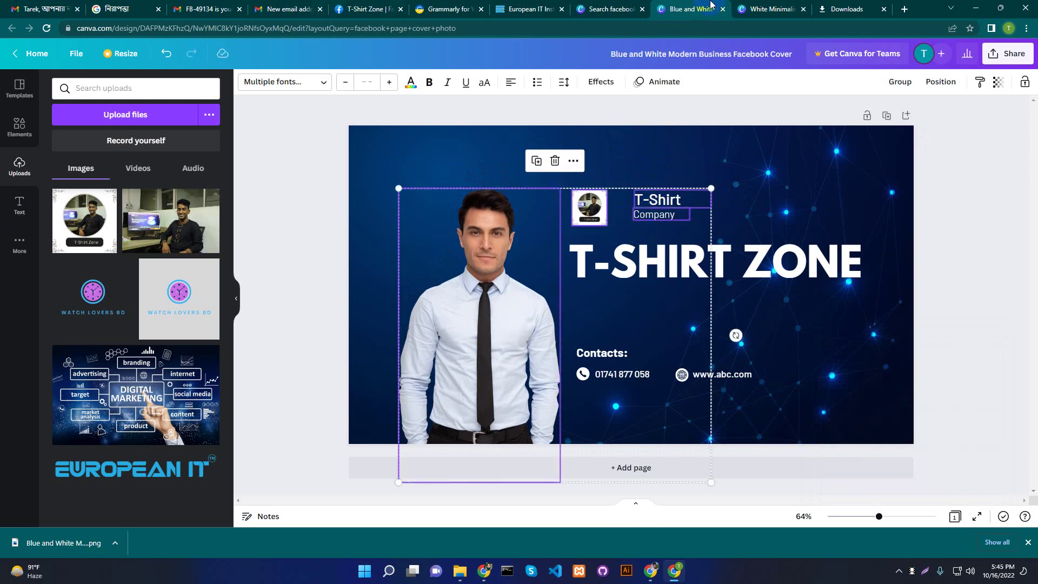
{"action": "left_click", "coordinate": [373, 9]}
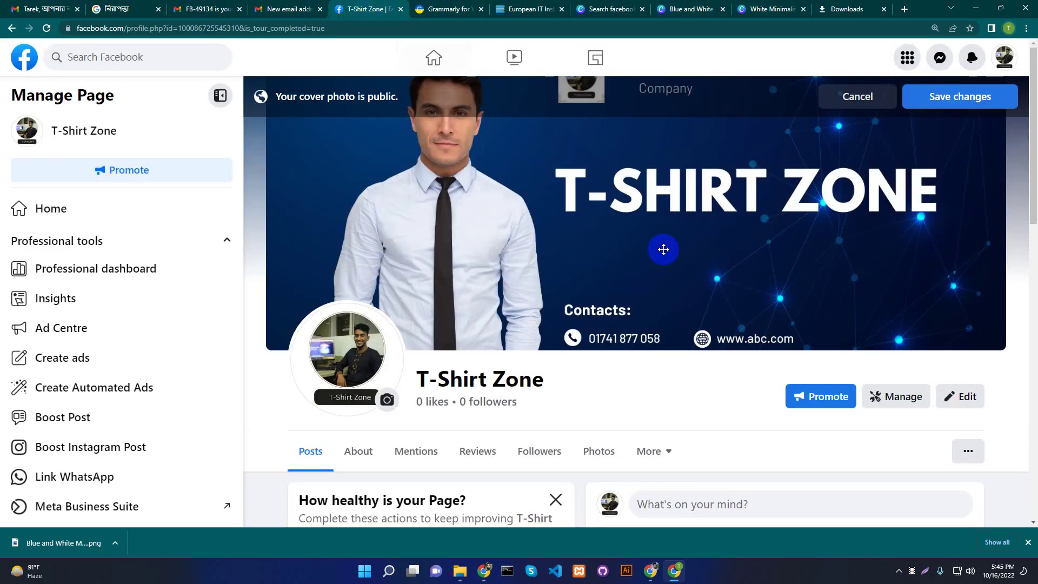
Save the repositioned cover photo and scroll through the T-Shirt Zone page
{"action": "left_click", "coordinate": [990, 97]}
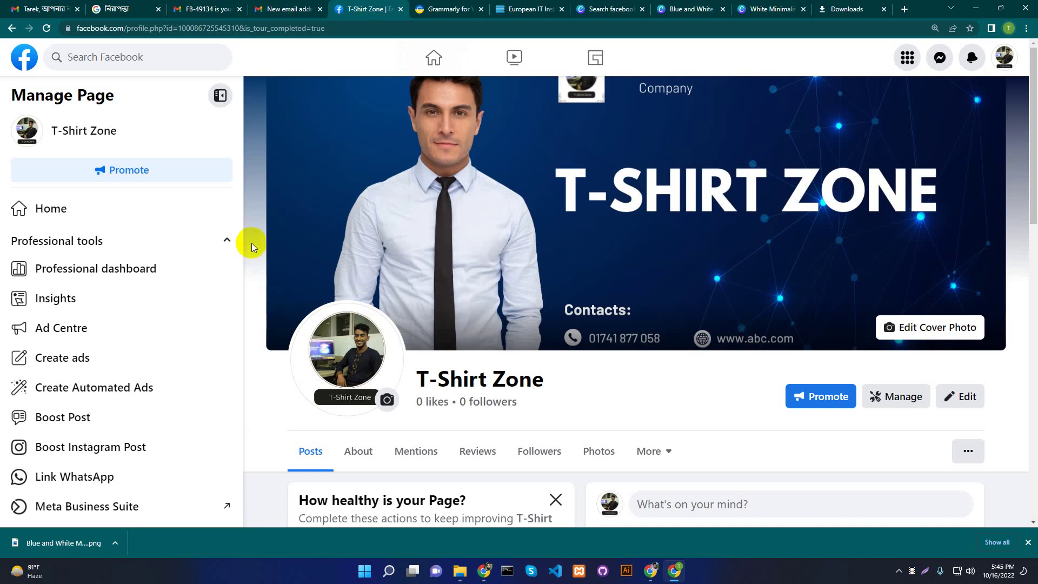
{"action": "scroll", "coordinate": [252, 246], "scroll_direction": "down", "scroll_amount": 13}
{"action": "scroll", "coordinate": [274, 253], "scroll_direction": "up", "scroll_amount": 6}
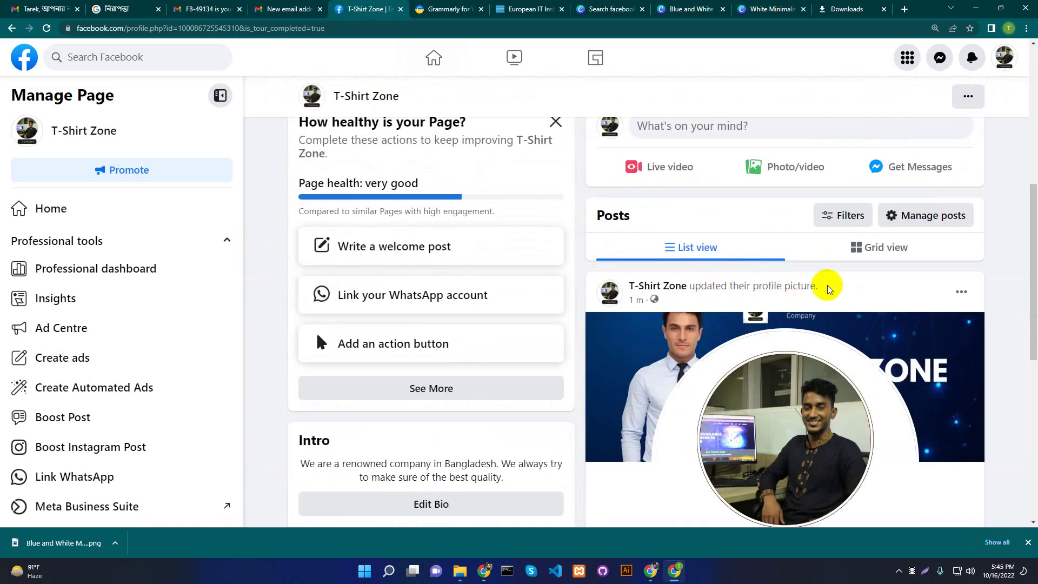
{"action": "scroll", "coordinate": [827, 288], "scroll_direction": "down", "scroll_amount": 8}
{"action": "scroll", "coordinate": [827, 294], "scroll_direction": "up", "scroll_amount": 13}
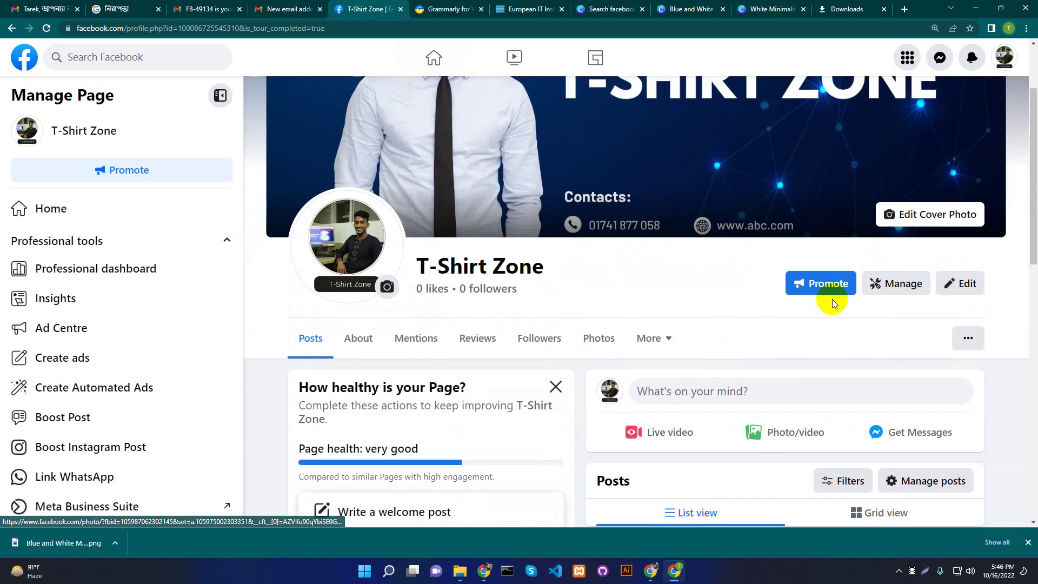
{"action": "scroll", "coordinate": [719, 308], "scroll_direction": "up", "scroll_amount": 2}
{"action": "scroll", "coordinate": [706, 301], "scroll_direction": "down", "scroll_amount": 9}
{"action": "scroll", "coordinate": [692, 297], "scroll_direction": "up", "scroll_amount": 5}
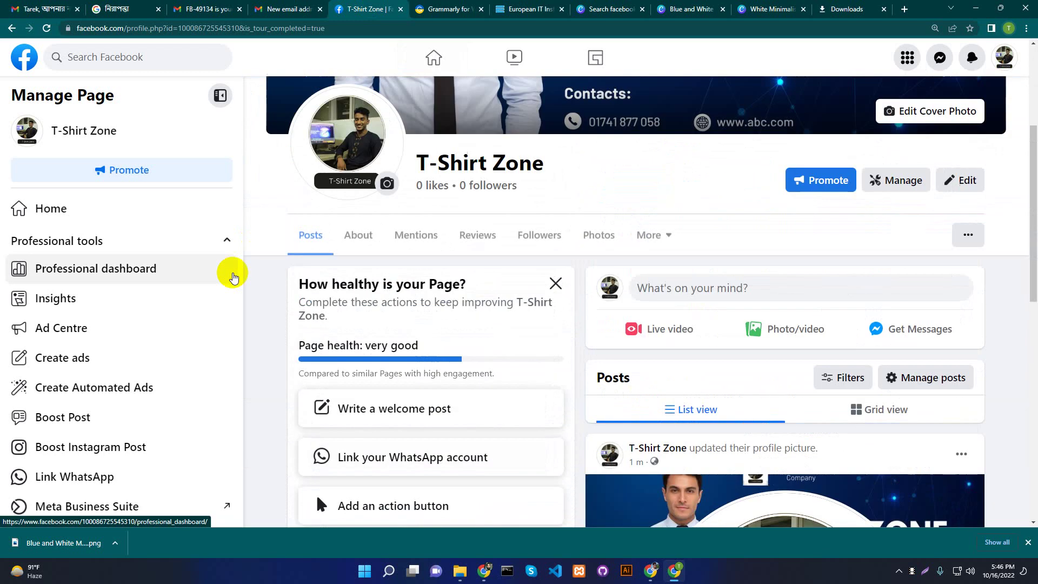
{"action": "scroll", "coordinate": [232, 277], "scroll_direction": "up", "scroll_amount": 4}
{"action": "scroll", "coordinate": [239, 270], "scroll_direction": "down", "scroll_amount": 1}
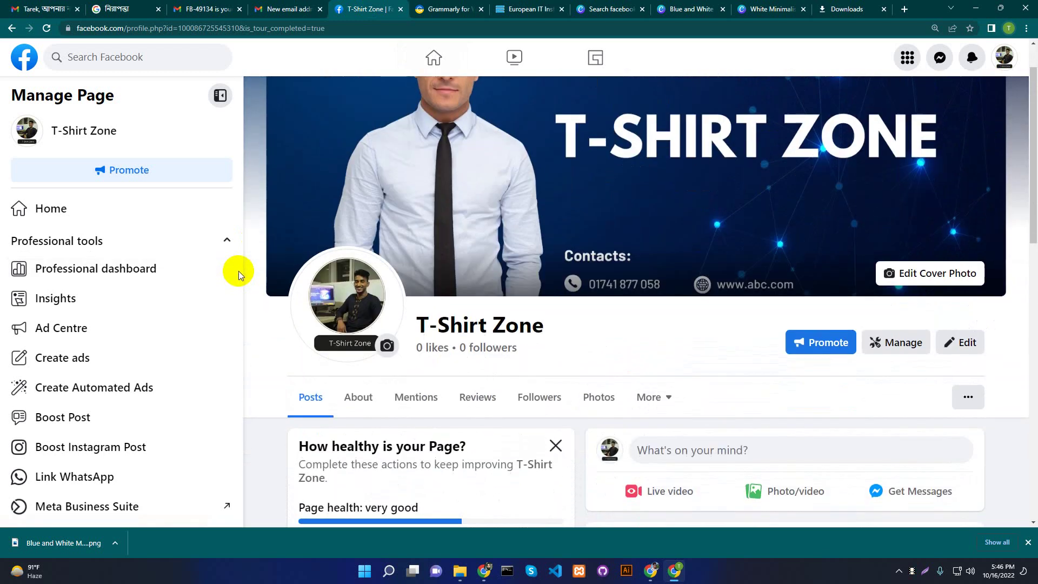
{"action": "scroll", "coordinate": [324, 282], "scroll_direction": "down", "scroll_amount": 5}
{"action": "scroll", "coordinate": [439, 271], "scroll_direction": "up", "scroll_amount": 3}
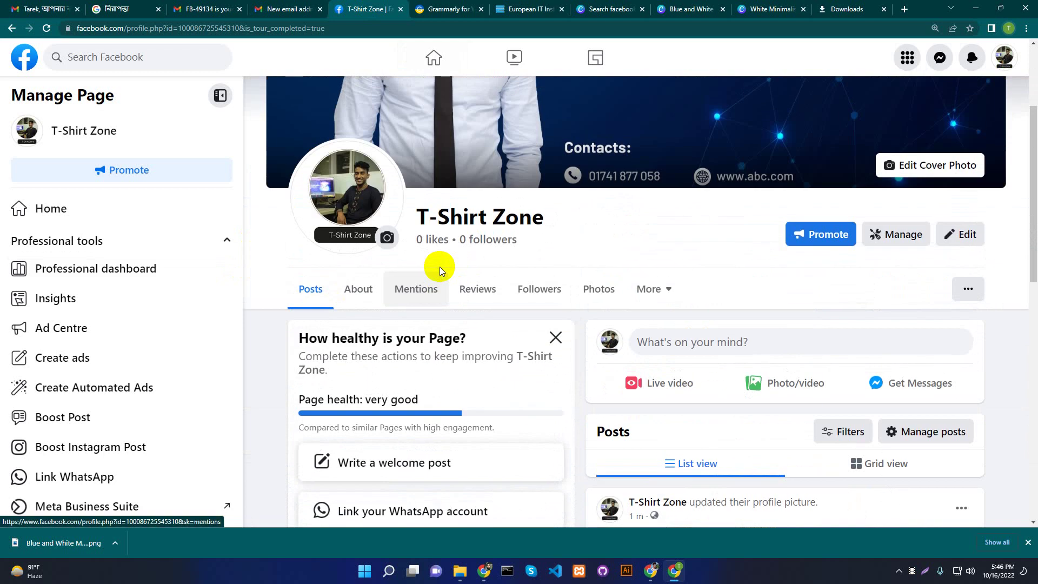
{"action": "scroll", "coordinate": [486, 268], "scroll_direction": "up", "scroll_amount": 1}
{"action": "scroll", "coordinate": [864, 268], "scroll_direction": "down", "scroll_amount": 1}
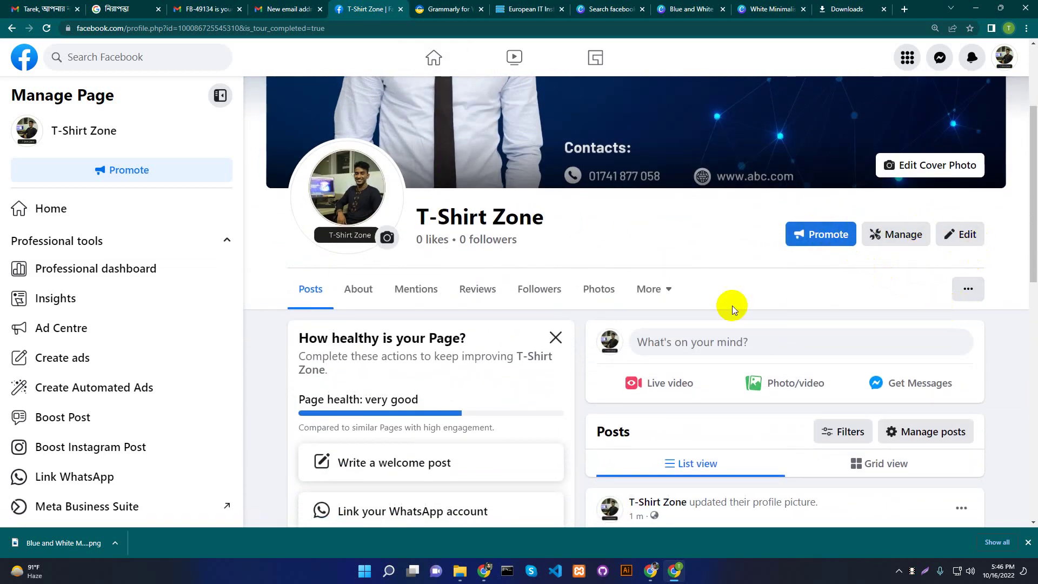
{"action": "scroll", "coordinate": [730, 305], "scroll_direction": "down", "scroll_amount": 4}
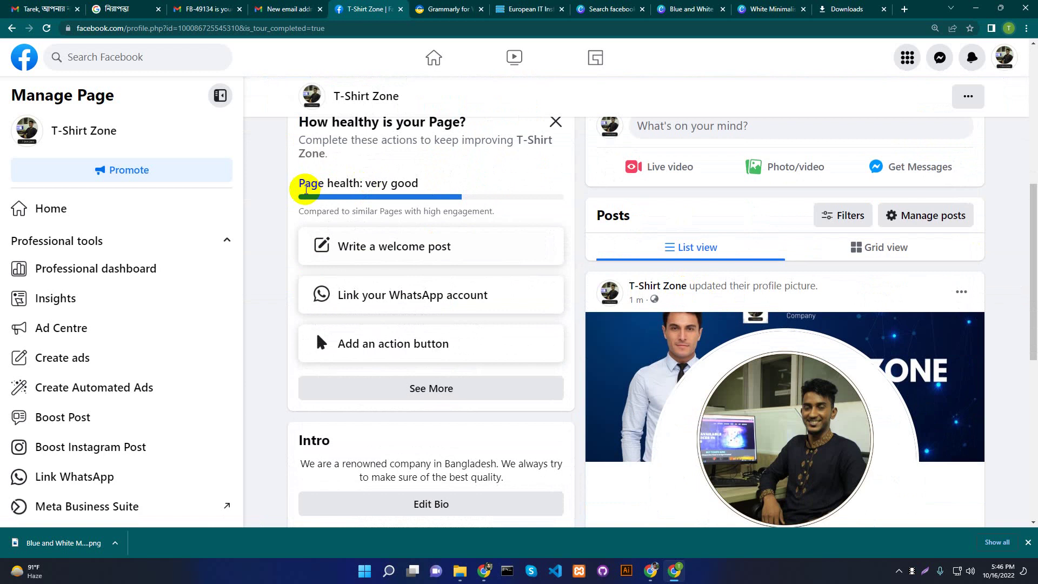
Highlight the 'Page health: very good' text on the Page health card
{"action": "left_click_drag", "start_coordinate": [306, 189], "coordinate": [417, 184]}
{"action": "left_click", "coordinate": [298, 186]}
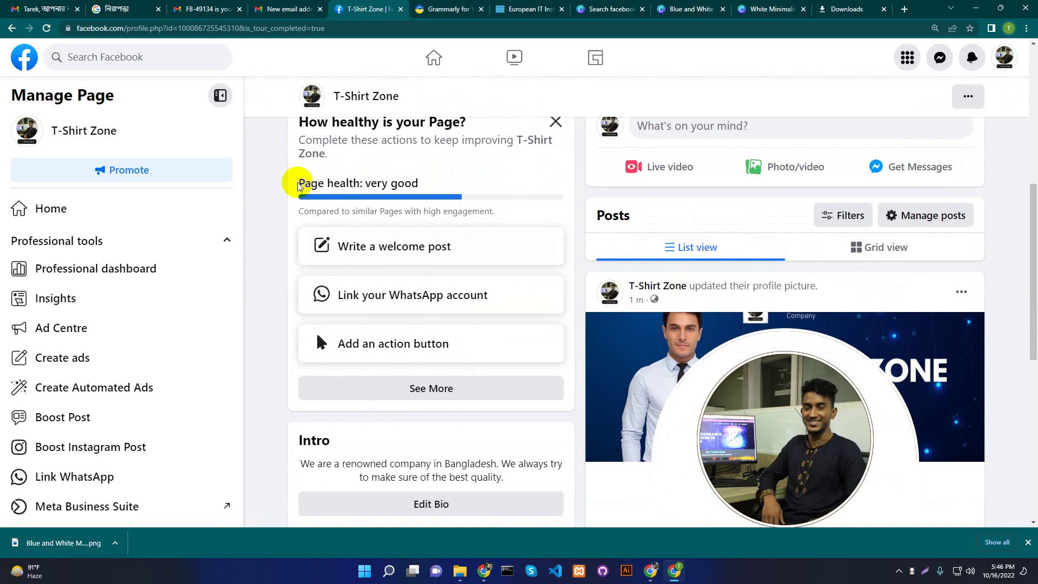
{"action": "mouse_move", "coordinate": [298, 186]}
{"action": "left_mouse_down"}
{"action": "mouse_move", "coordinate": [422, 187]}
{"action": "mouse_move", "coordinate": [367, 185]}
{"action": "left_mouse_up"}
{"action": "left_click", "coordinate": [422, 186]}
{"action": "left_click", "coordinate": [472, 197]}
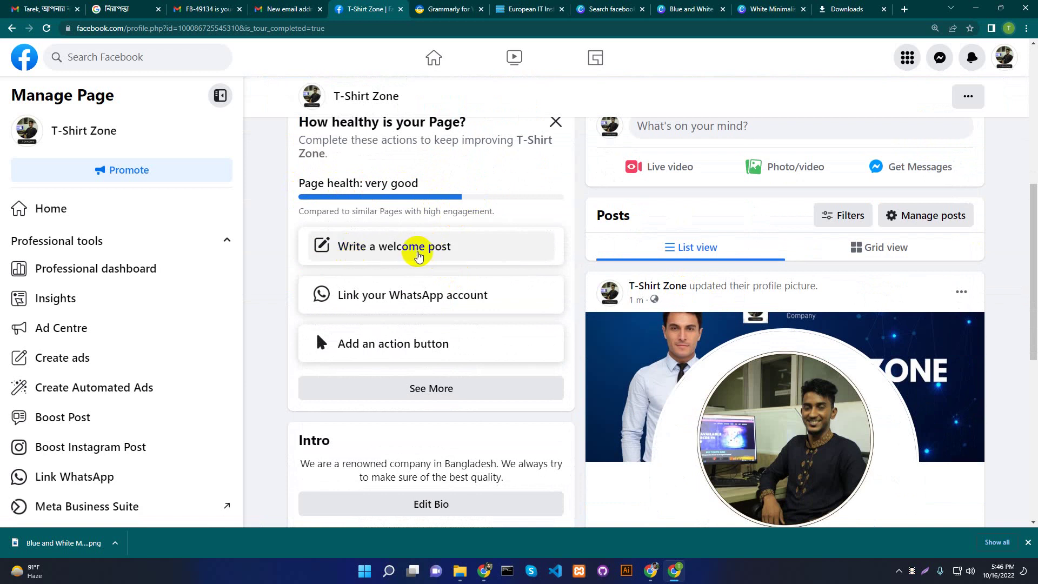
{"action": "scroll", "coordinate": [418, 255], "scroll_direction": "down", "scroll_amount": 1}
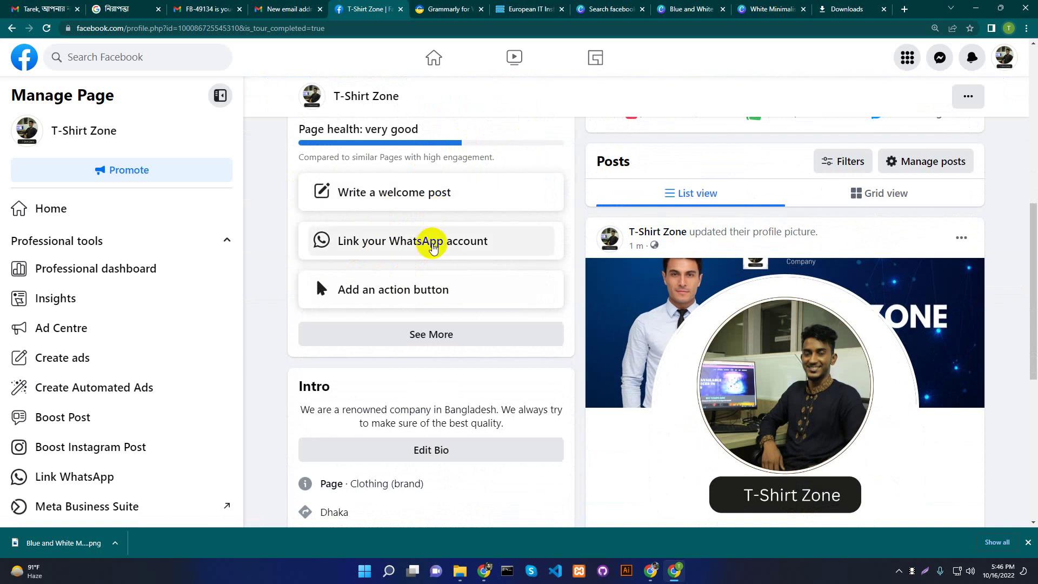
Open the full page-completion checklist and scroll through it
{"action": "left_click", "coordinate": [440, 335]}
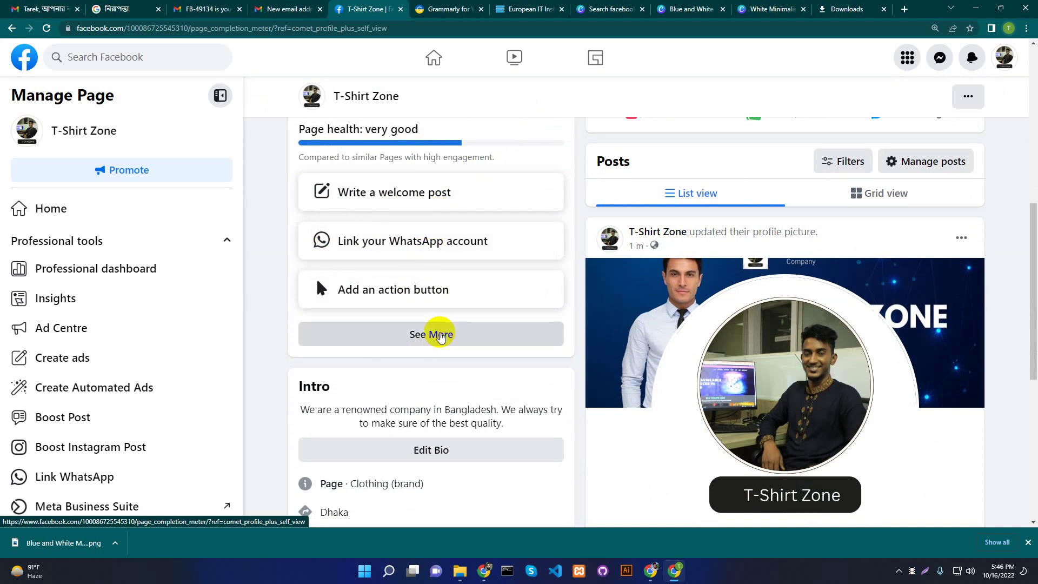
{"action": "scroll", "coordinate": [385, 315], "scroll_direction": "down", "scroll_amount": 6}
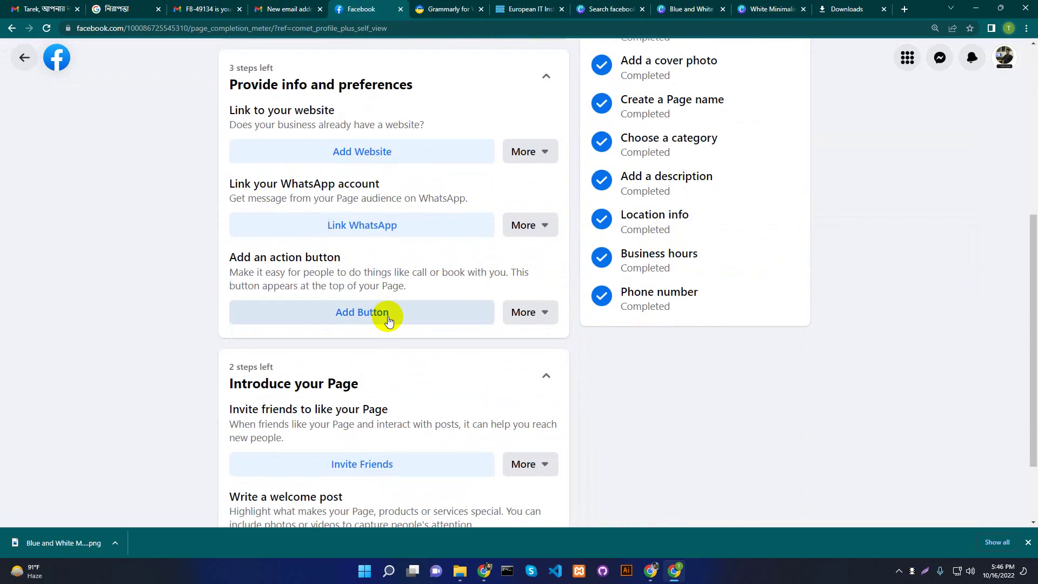
{"action": "scroll", "coordinate": [324, 208], "scroll_direction": "up", "scroll_amount": 1}
{"action": "scroll", "coordinate": [335, 252], "scroll_direction": "down", "scroll_amount": 3}
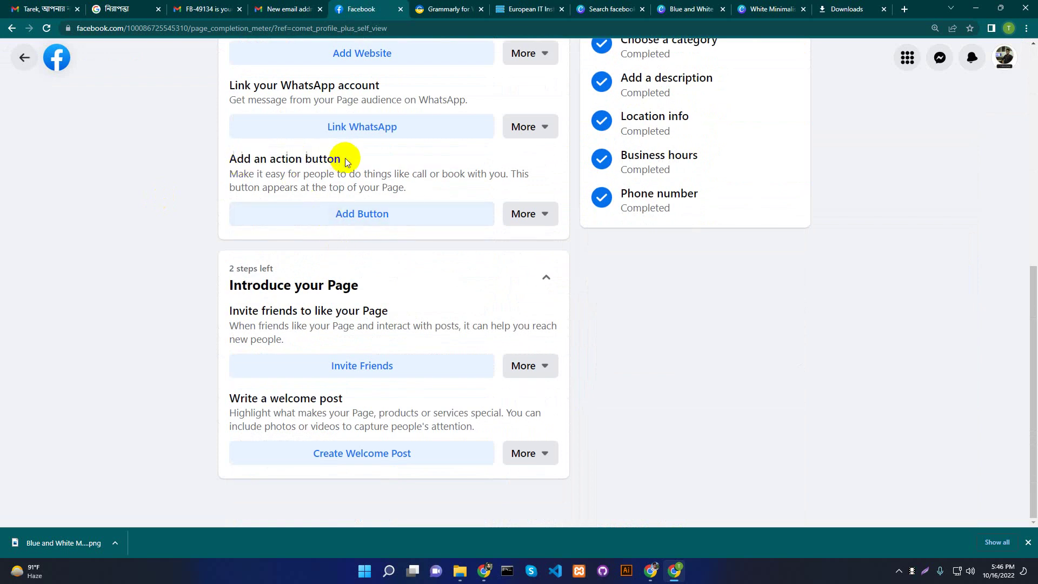
Start adding an action button and zoom out to see every action option
{"action": "left_click", "coordinate": [406, 216]}
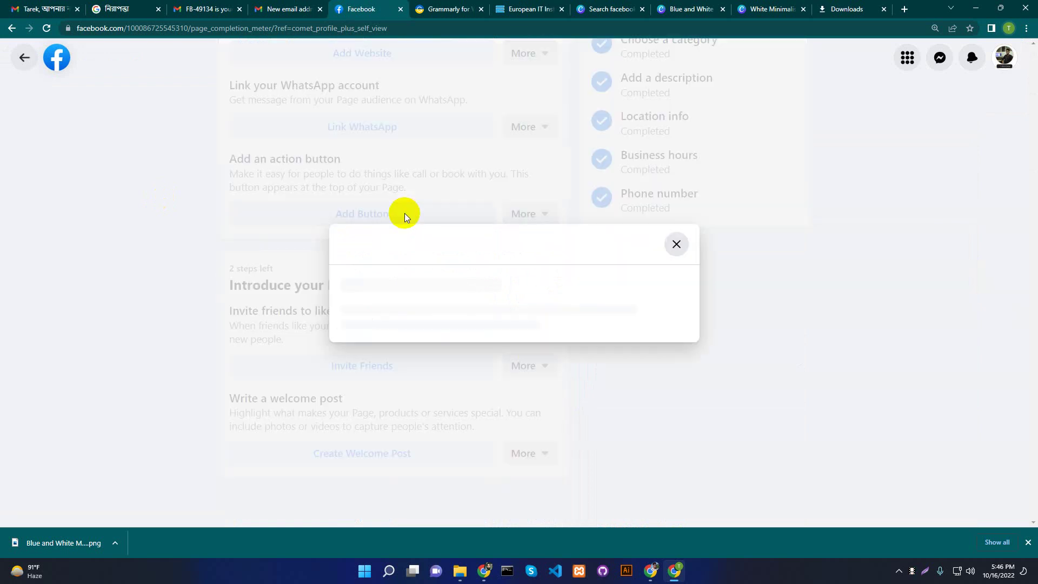
{"action": "left_click", "coordinate": [520, 400]}
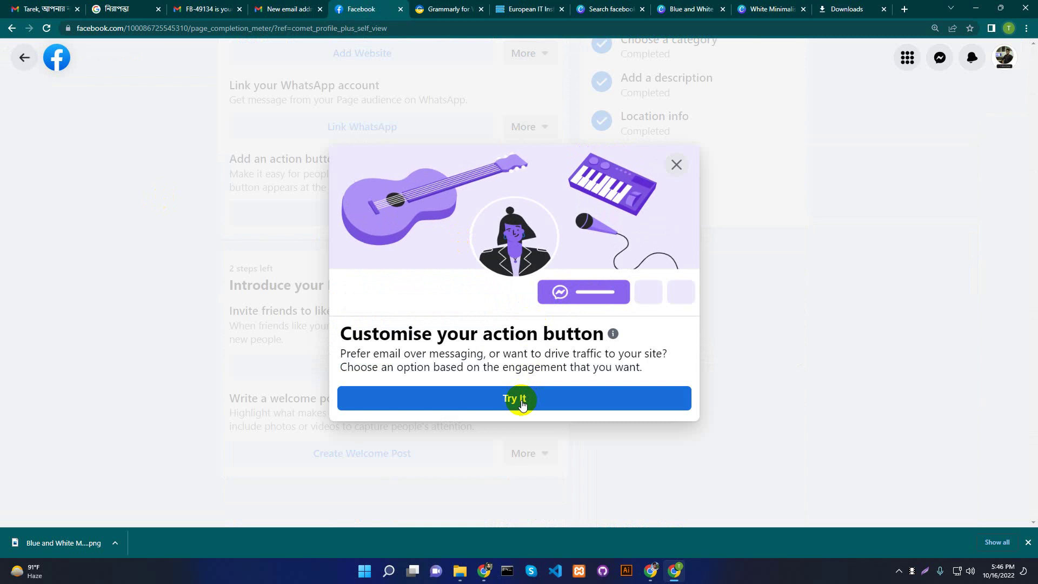
{"action": "scroll", "coordinate": [407, 293], "scroll_direction": "down", "scroll_amount": 3}
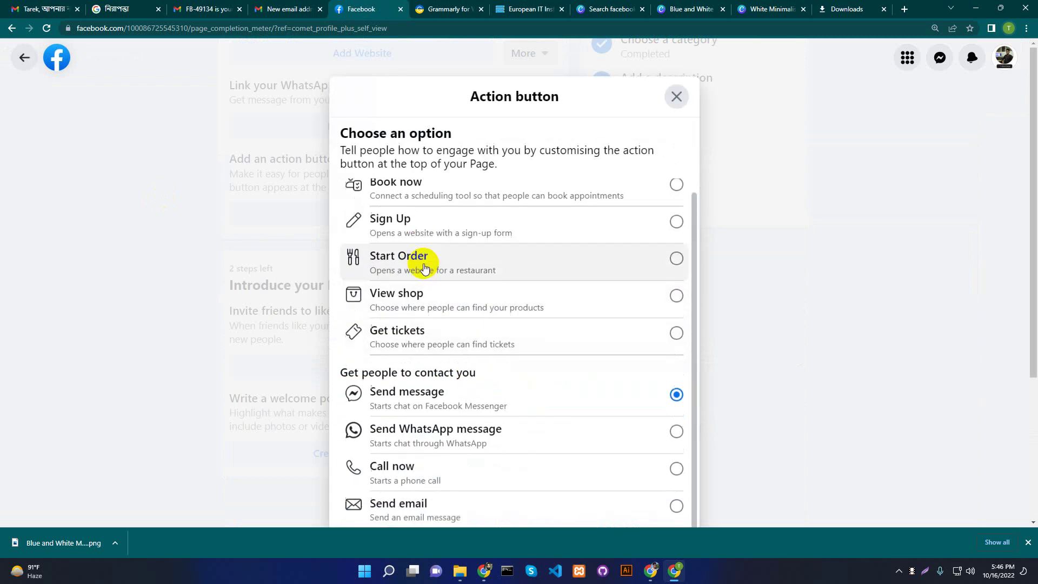
{"action": "scroll", "coordinate": [424, 268], "scroll_direction": "up", "scroll_amount": 3}
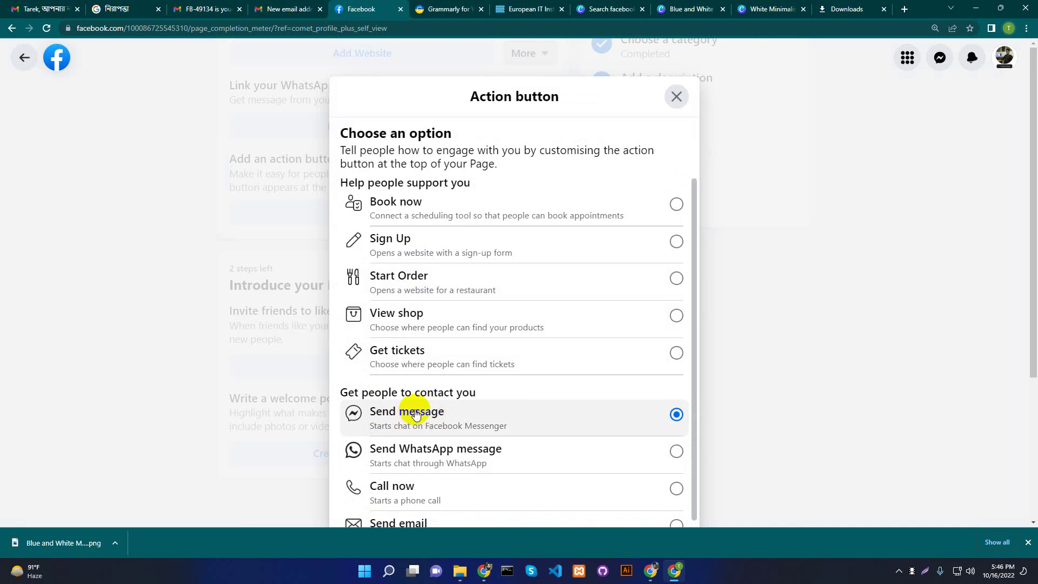
{"action": "scroll", "coordinate": [419, 411], "scroll_direction": "down", "scroll_amount": 2}
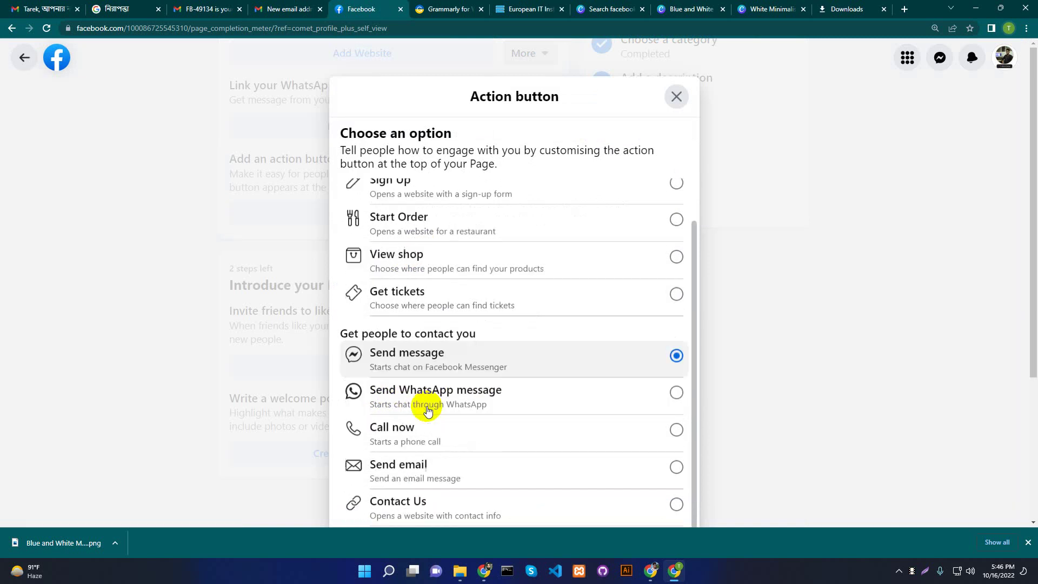
{"action": "scroll", "coordinate": [476, 381], "scroll_direction": "down", "scroll_amount": 1}
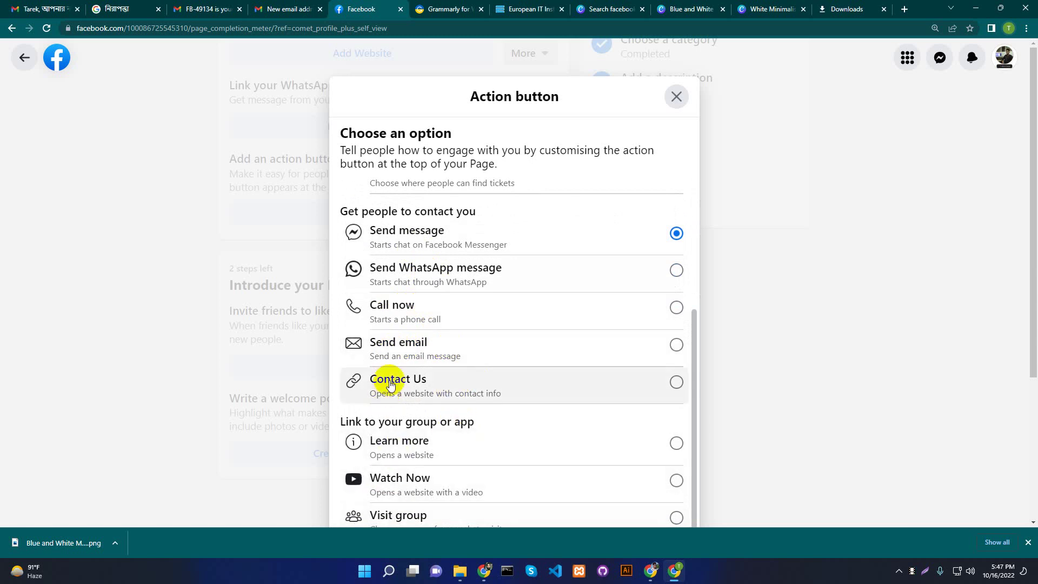
{"action": "scroll", "coordinate": [388, 381], "scroll_direction": "up", "scroll_amount": 3}
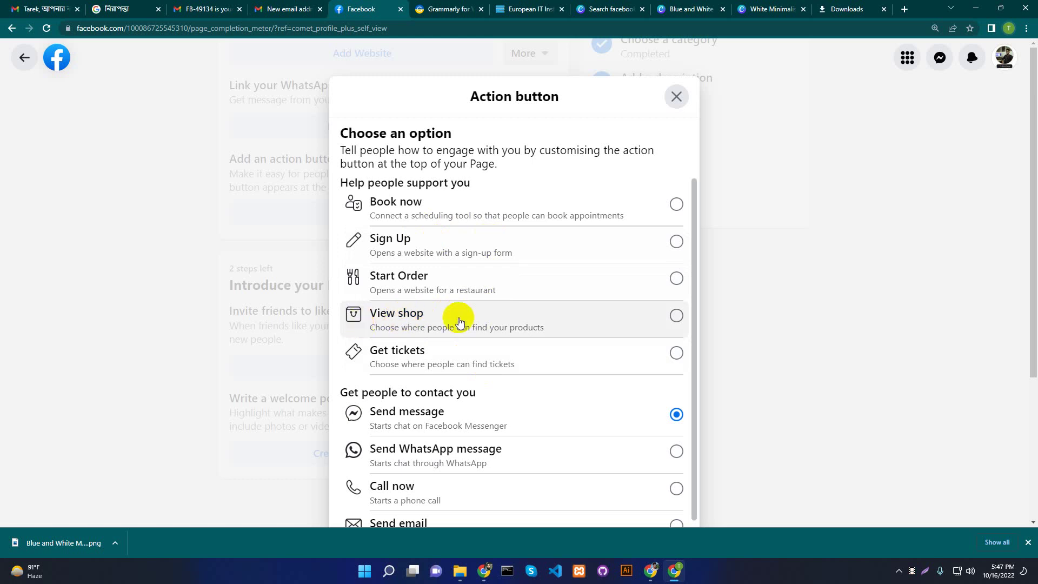
{"action": "scroll", "coordinate": [471, 319], "scroll_direction": "down", "scroll_amount": 2}
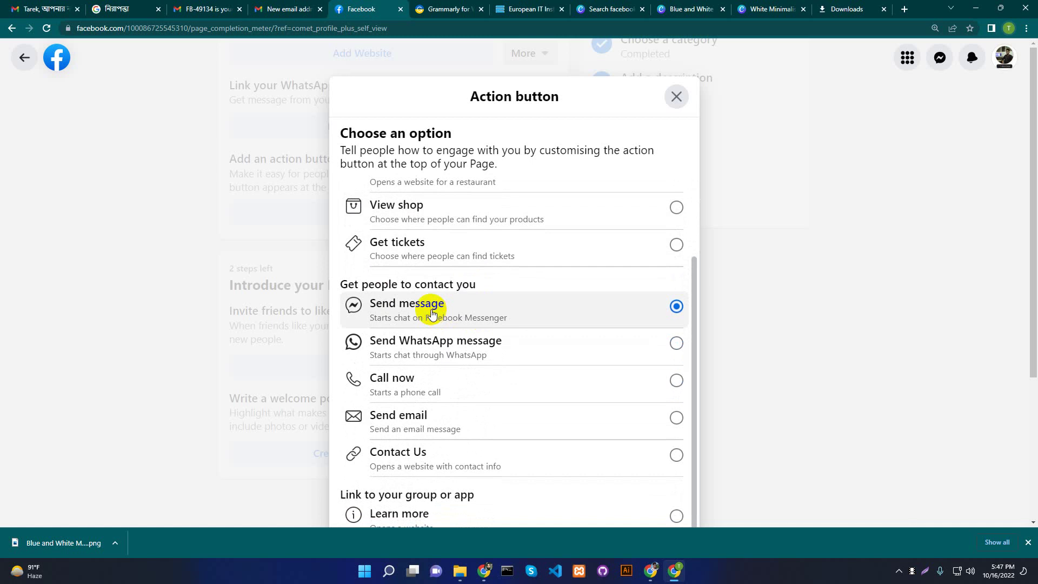
{"action": "scroll", "coordinate": [422, 321], "scroll_direction": "down", "scroll_amount": 2}
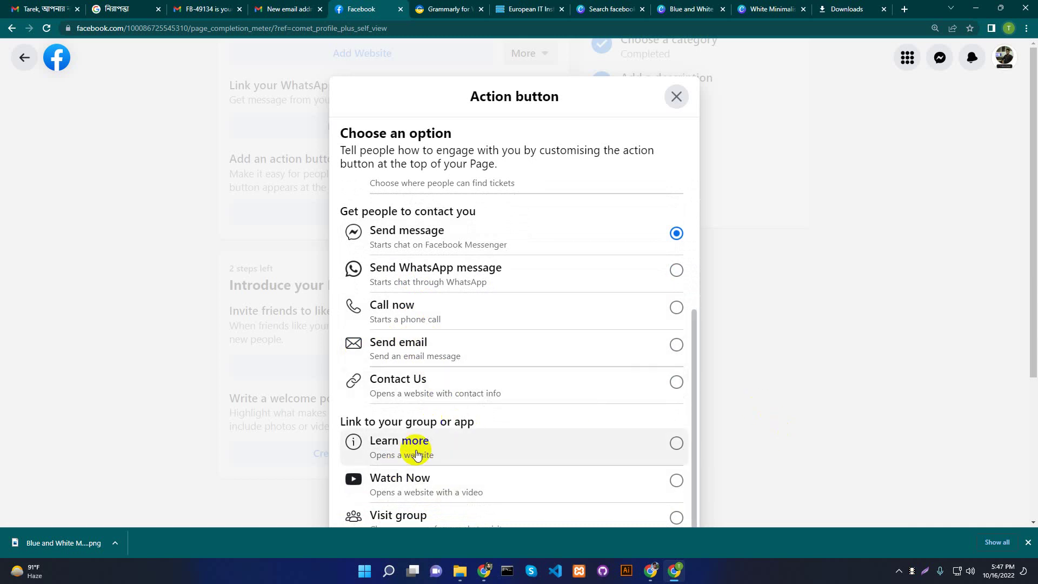
{"action": "key", "text": "ctrl+minus"}
{"action": "key", "text": "ctrl+minus"}
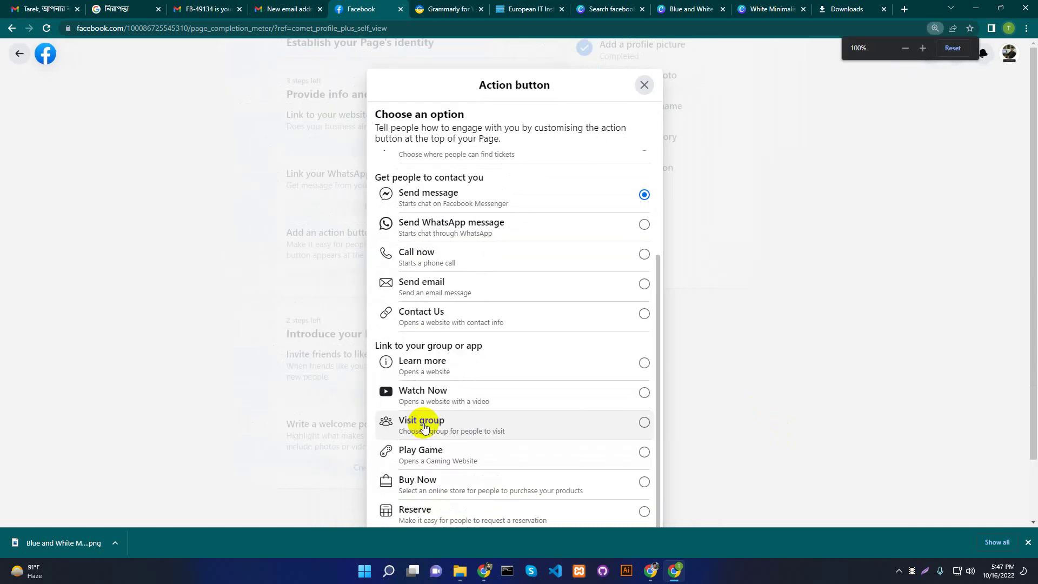
{"action": "key", "text": "ctrl+minus"}
{"action": "key", "text": "ctrl+minus"}
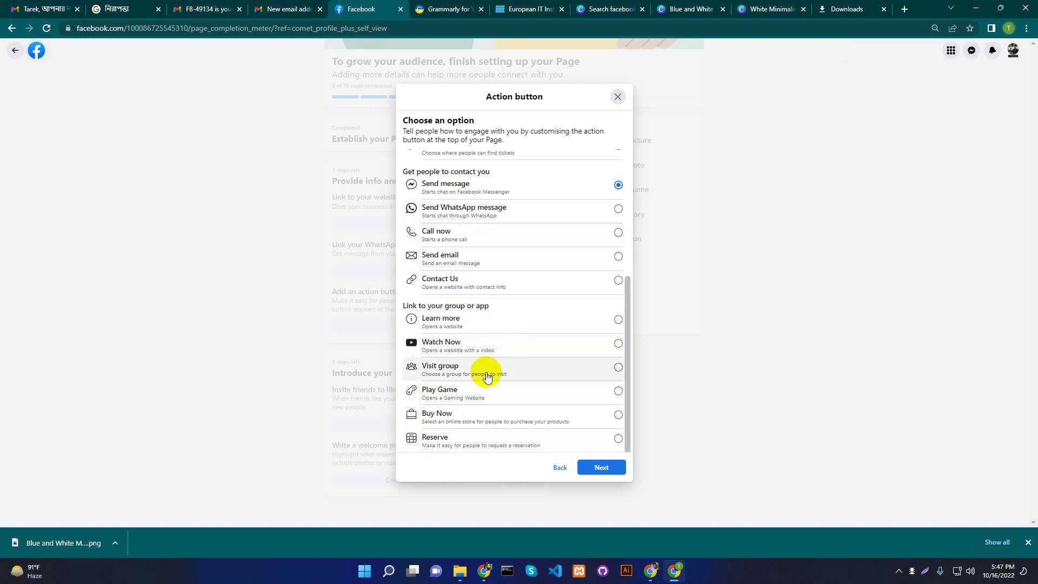
{"action": "left_click", "coordinate": [464, 260]}
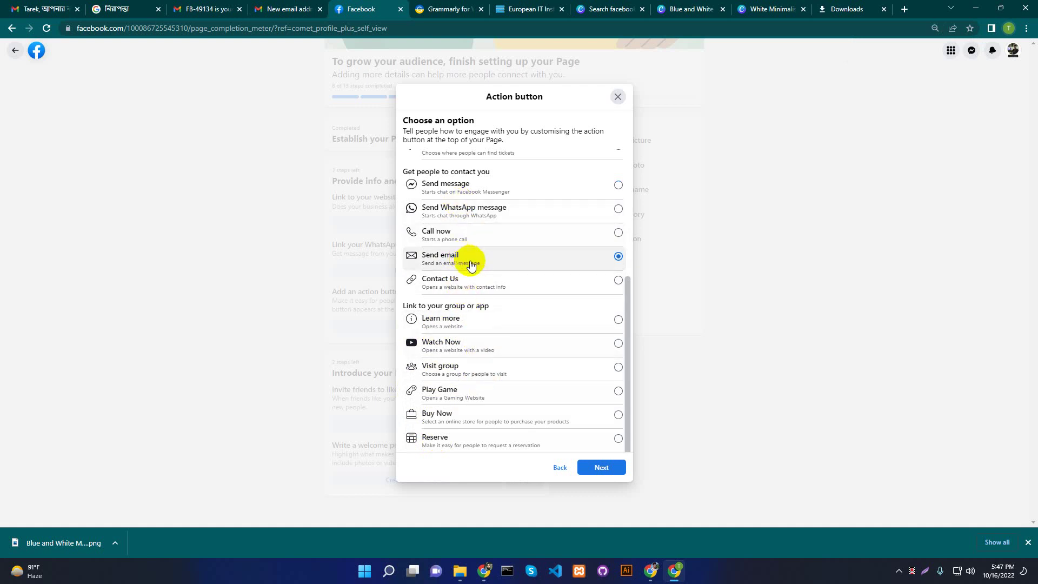
{"action": "left_click", "coordinate": [602, 471]}
{"action": "left_click", "coordinate": [471, 269]}
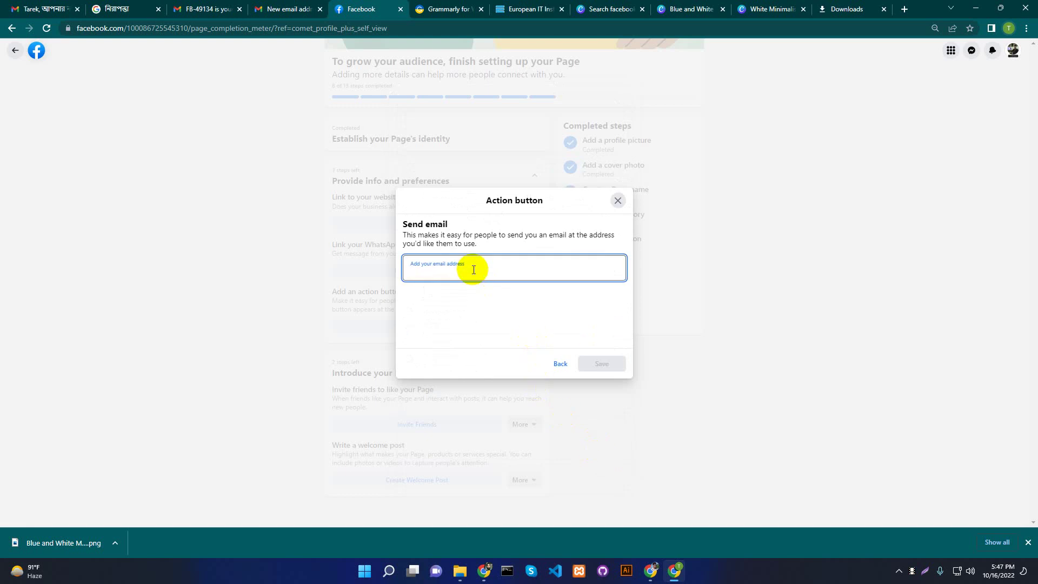
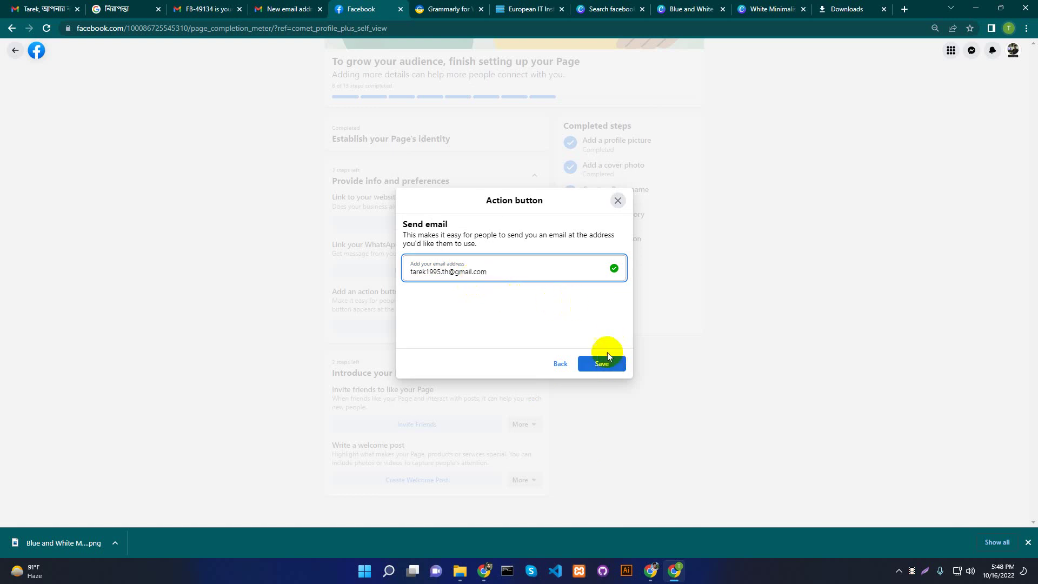
{"action": "left_click", "coordinate": [588, 315]}
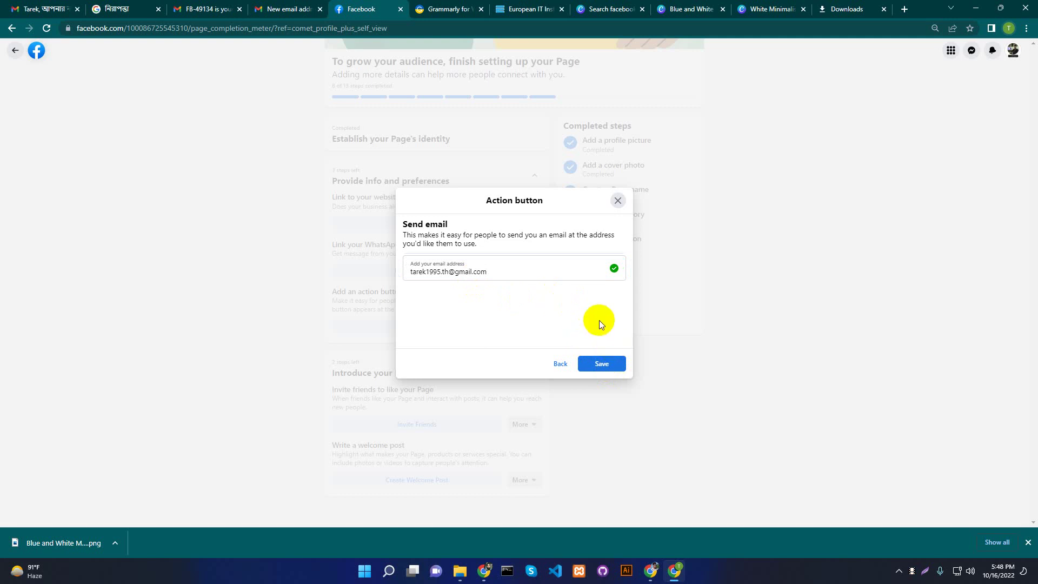
{"action": "left_click", "coordinate": [603, 361]}
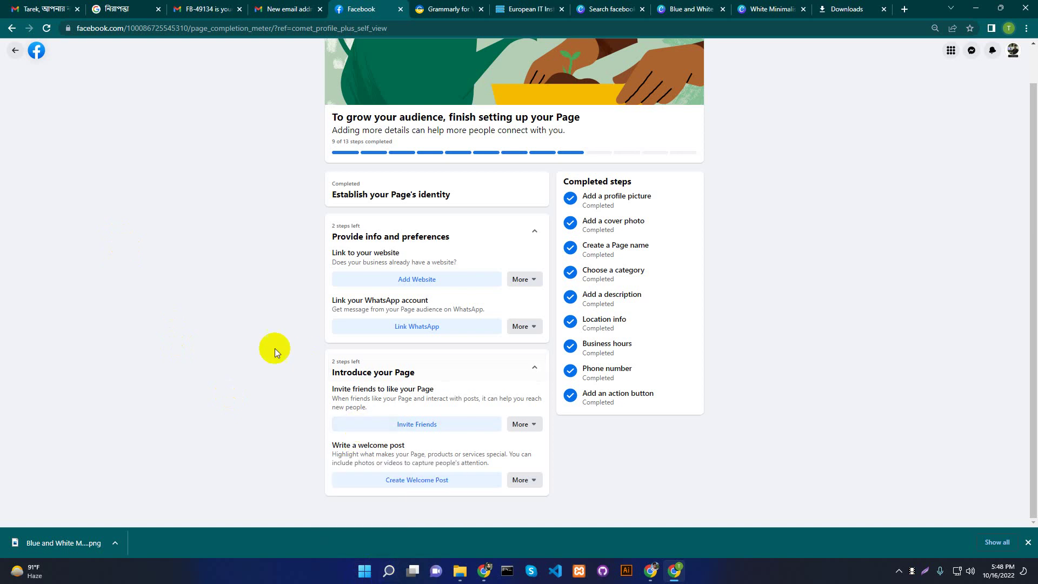
Review the setup checklist, now at 9 of 13 steps completed
{"action": "scroll", "coordinate": [274, 348], "scroll_direction": "up", "scroll_amount": 1}
{"action": "scroll", "coordinate": [416, 335], "scroll_direction": "down", "scroll_amount": 1}
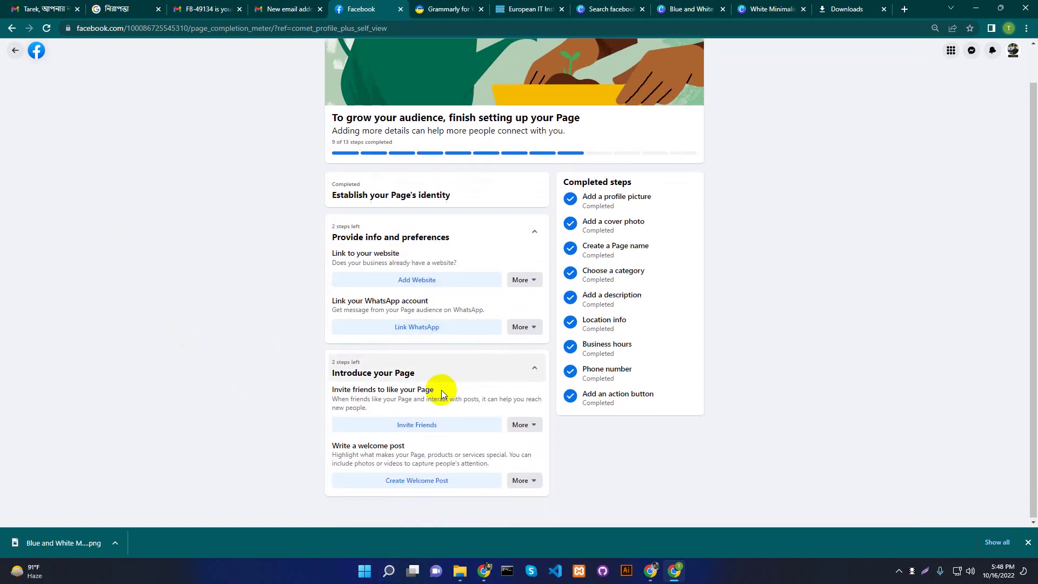
{"action": "scroll", "coordinate": [479, 231], "scroll_direction": "up", "scroll_amount": 1}
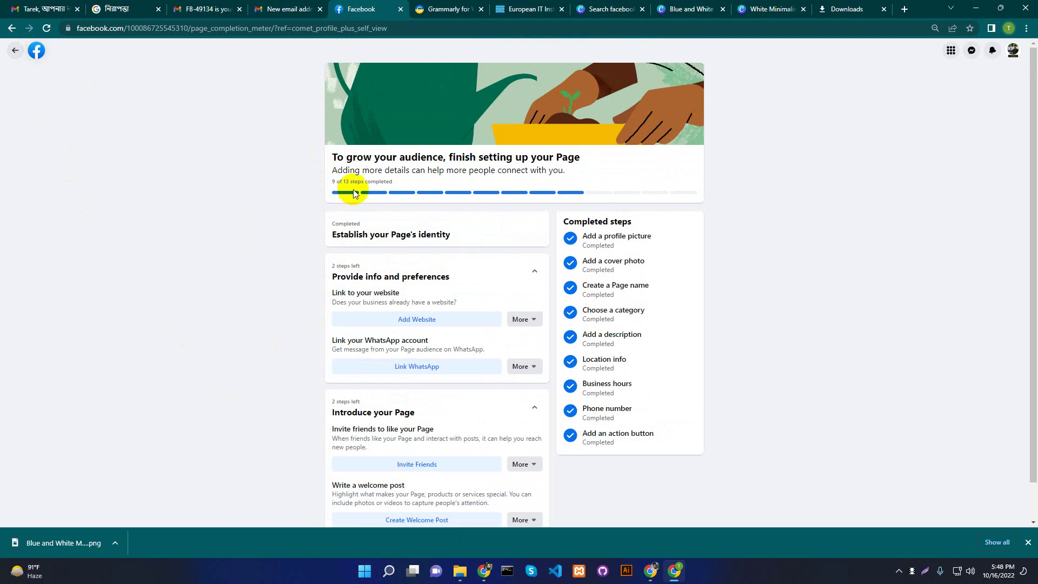
{"action": "left_click", "coordinate": [333, 182]}
{"action": "scroll", "coordinate": [398, 243], "scroll_direction": "down", "scroll_amount": 1}
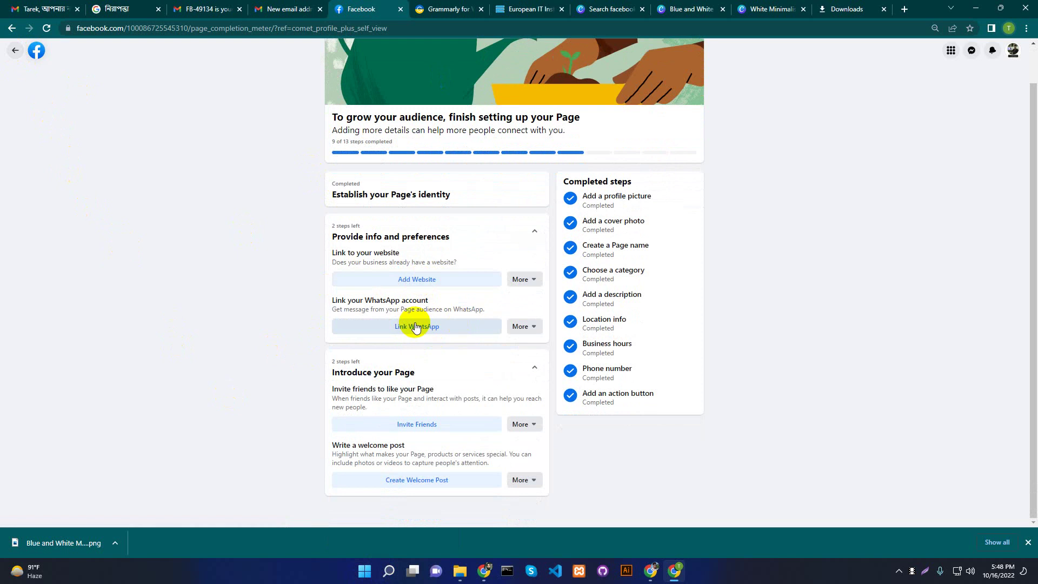
Start Invite Friends for the Page and continue into the personal profile
{"action": "left_click", "coordinate": [450, 424]}
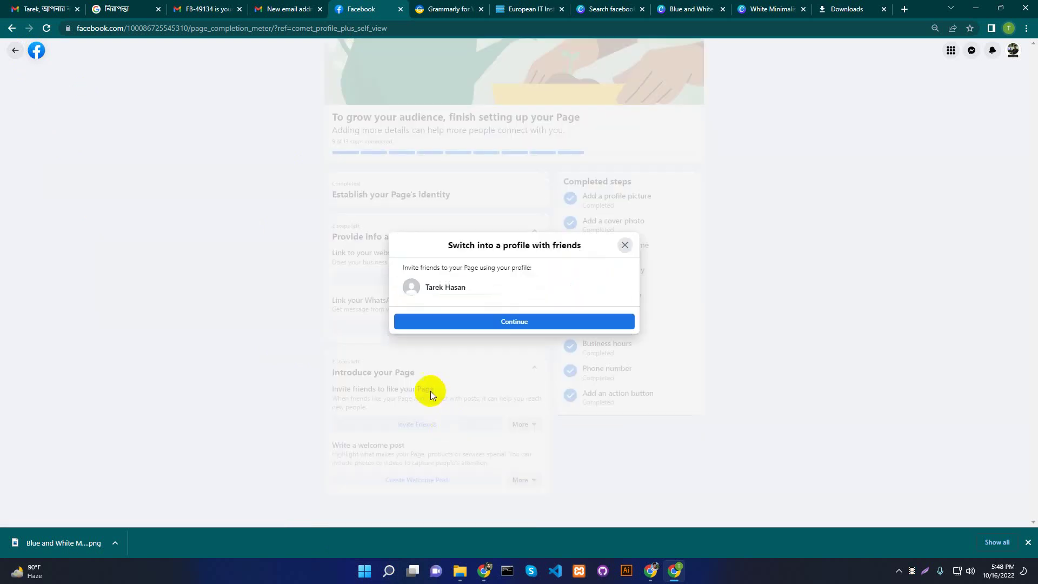
{"action": "left_click", "coordinate": [512, 324]}
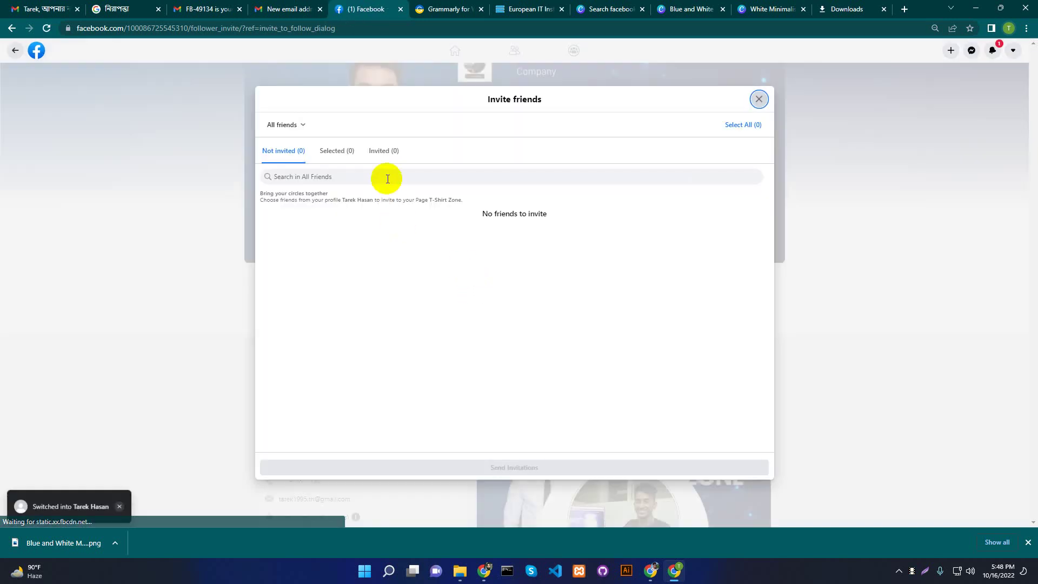
Search for a friend by name and check the Selected friends tab
{"action": "left_click", "coordinate": [387, 178]}
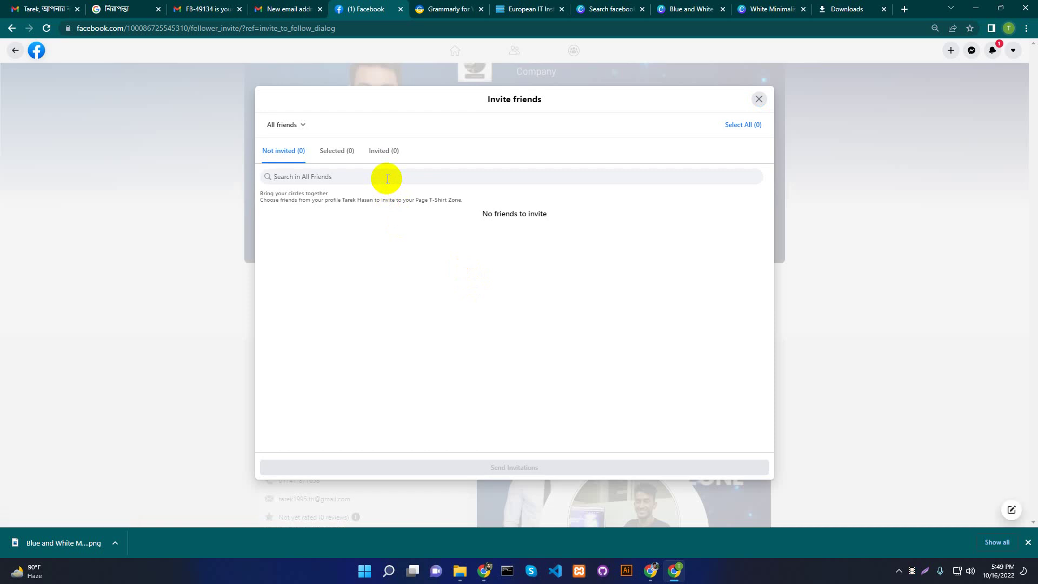
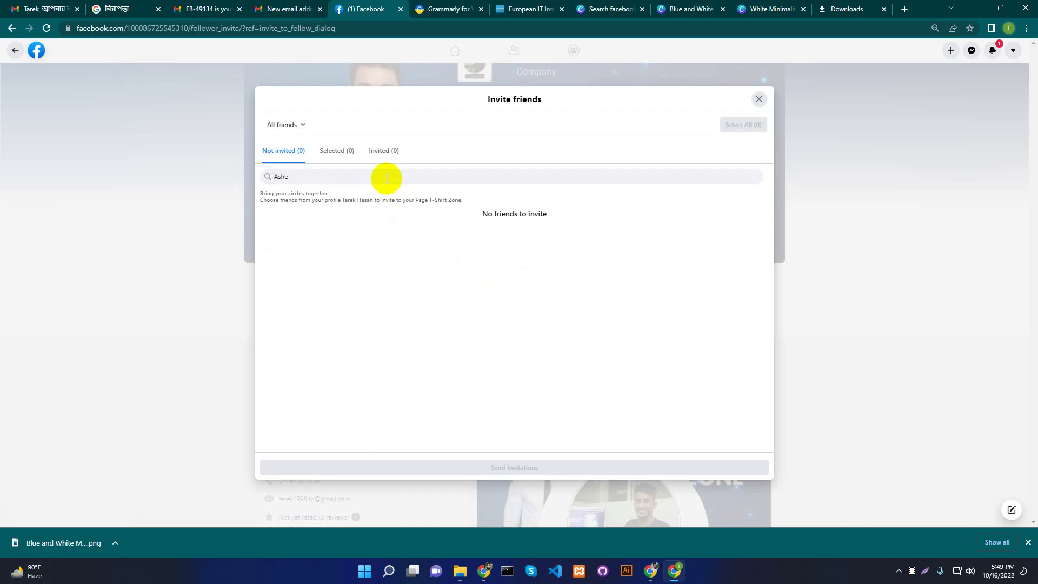
{"action": "left_click_drag", "start_coordinate": [389, 178], "coordinate": [266, 176]}
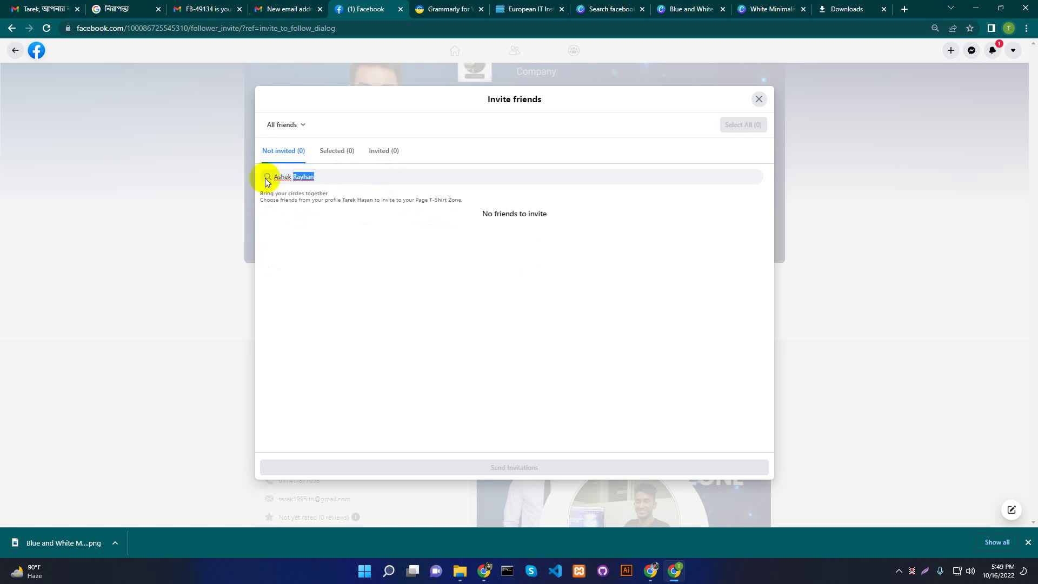
{"action": "left_click", "coordinate": [325, 150]}
{"action": "left_click", "coordinate": [287, 158]}
Look at the friend group choices, then close Invite friends without inviting anyone
{"action": "left_click", "coordinate": [284, 125]}
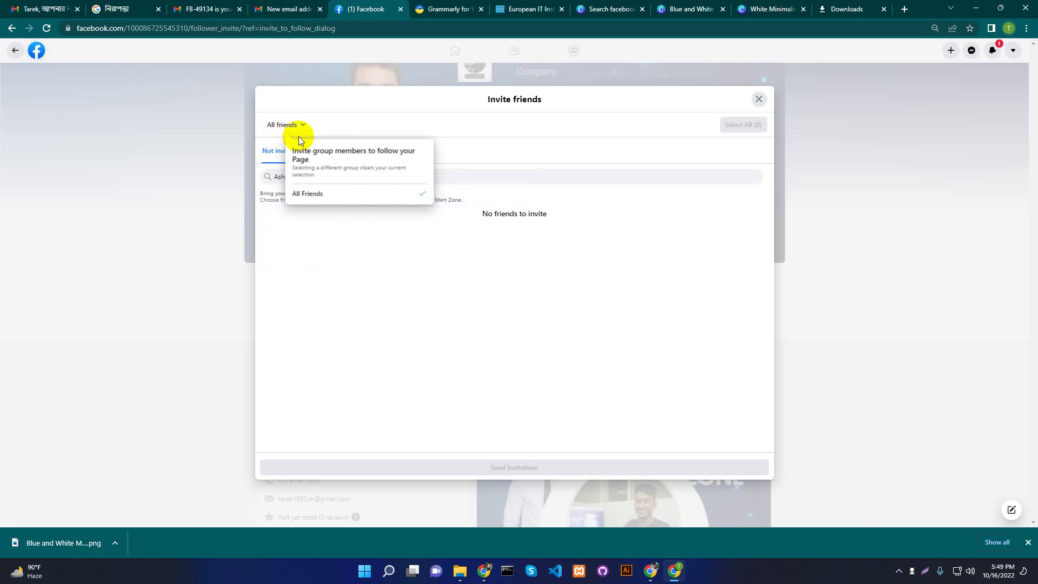
{"action": "left_click", "coordinate": [453, 172]}
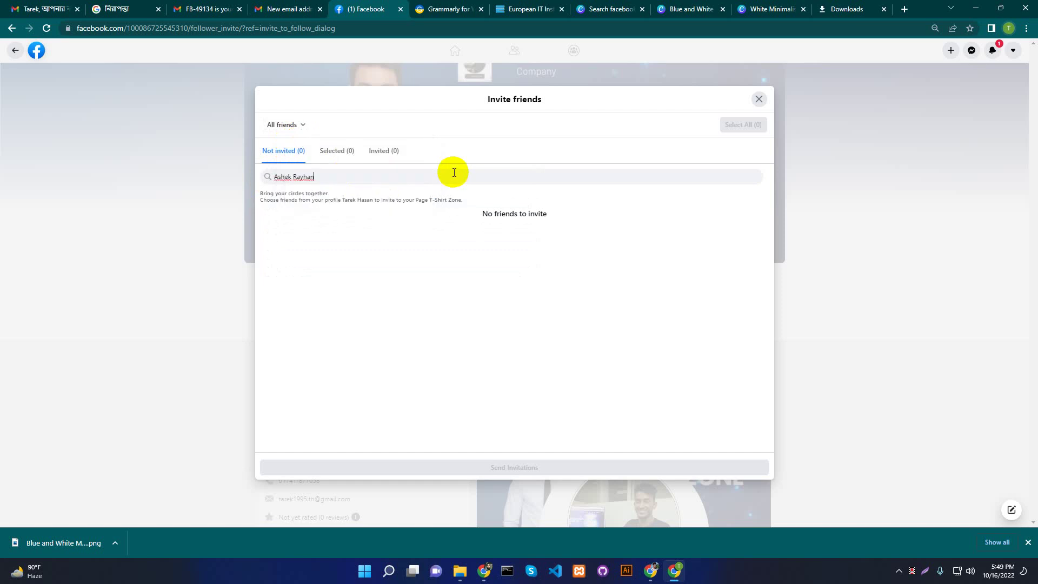
{"action": "left_click", "coordinate": [394, 173]}
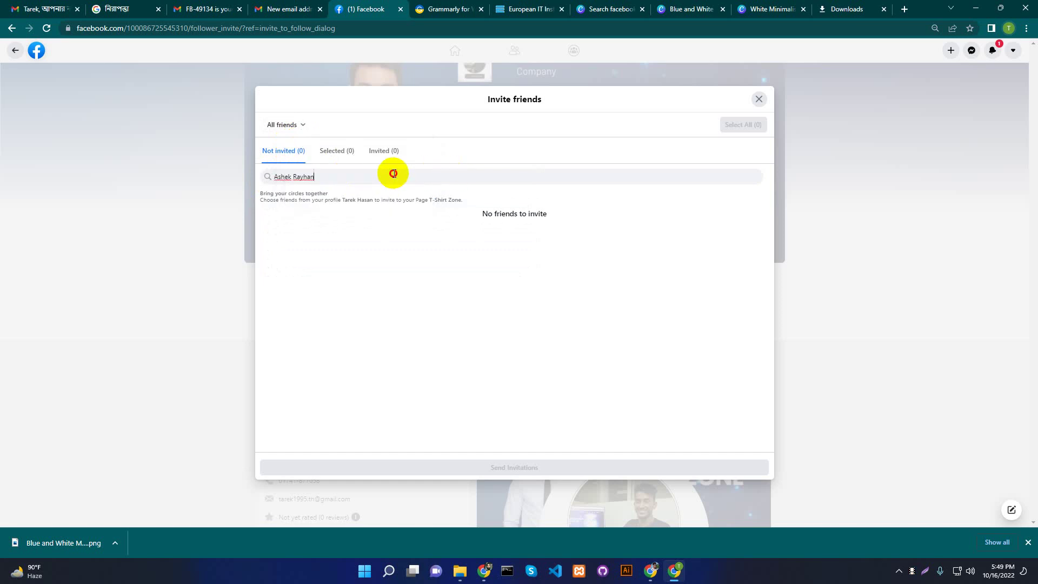
{"action": "left_click_drag", "start_coordinate": [394, 173], "coordinate": [272, 177]}
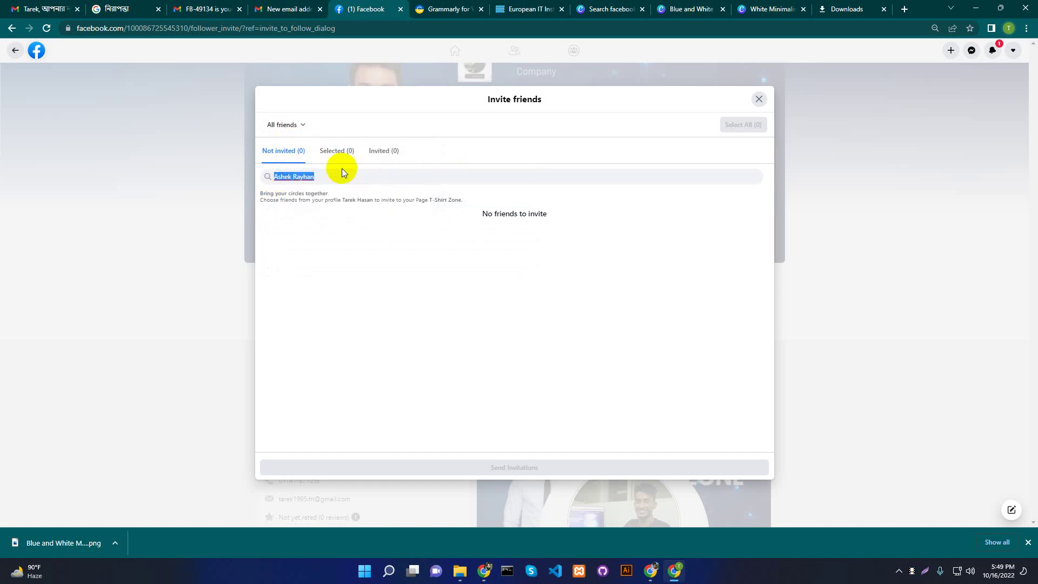
{"action": "left_click", "coordinate": [758, 100]}
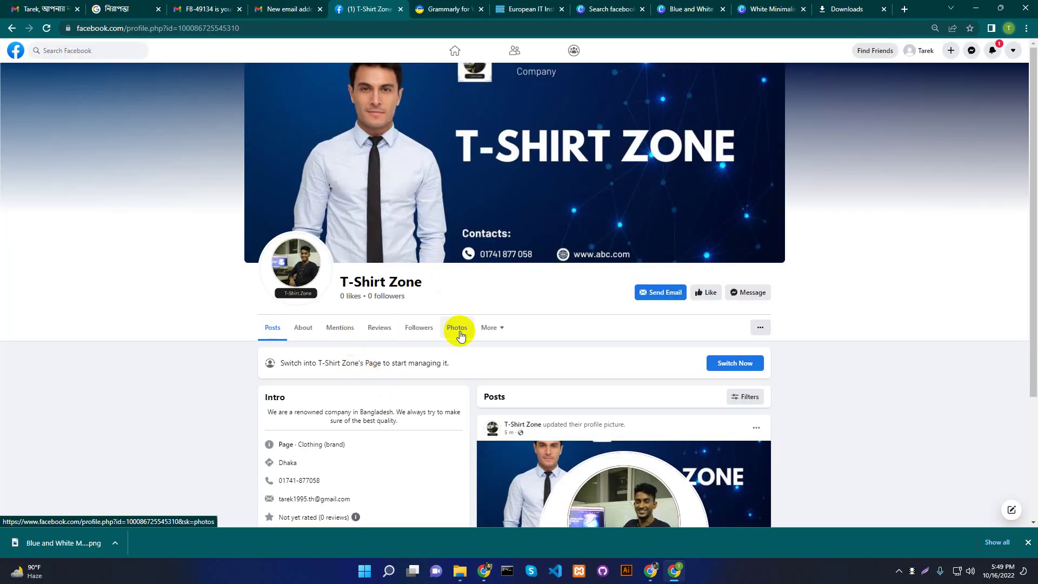
Scroll the T-Shirt Zone page and choose Switch Now to manage the Page
{"action": "scroll", "coordinate": [475, 329], "scroll_direction": "down", "scroll_amount": 1}
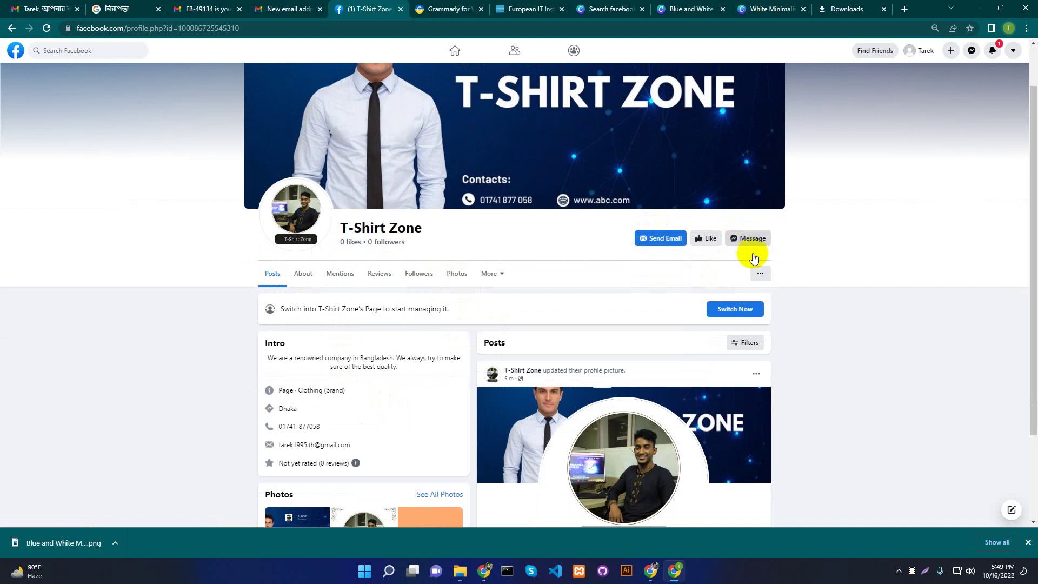
{"action": "scroll", "coordinate": [620, 269], "scroll_direction": "down", "scroll_amount": 3}
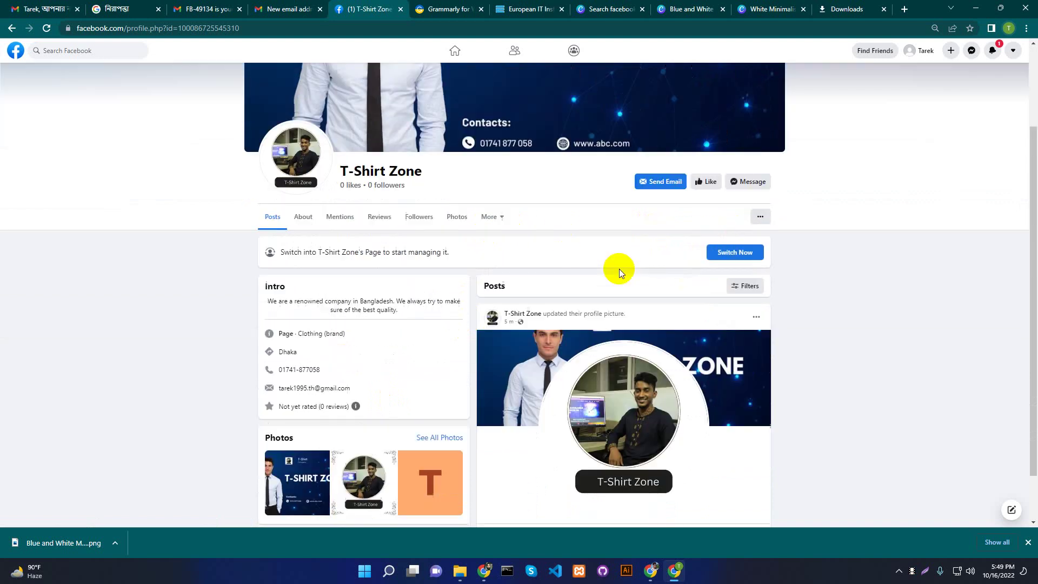
{"action": "scroll", "coordinate": [595, 265], "scroll_direction": "up", "scroll_amount": 3}
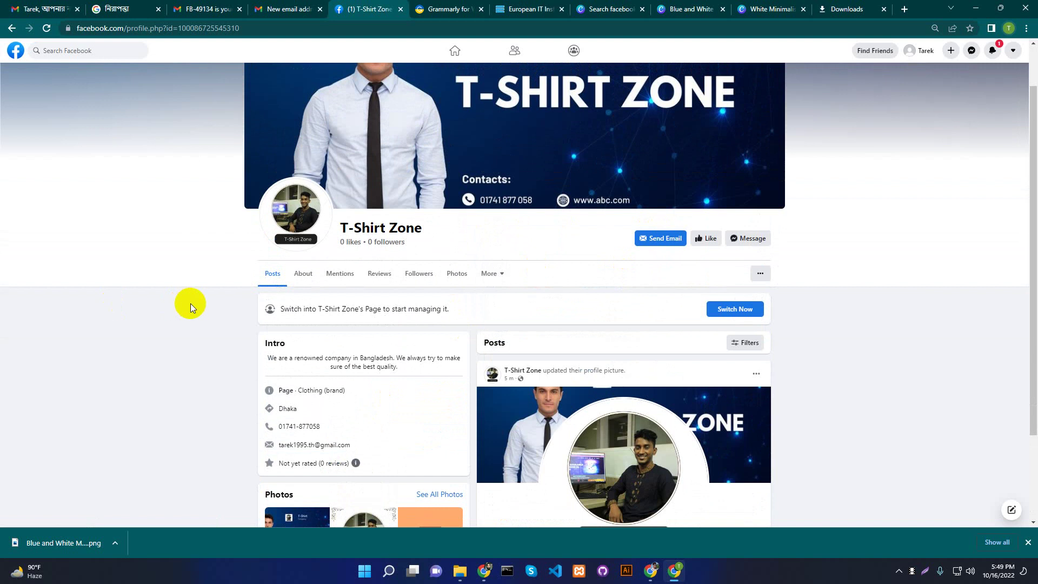
{"action": "scroll", "coordinate": [191, 303], "scroll_direction": "up", "scroll_amount": 1}
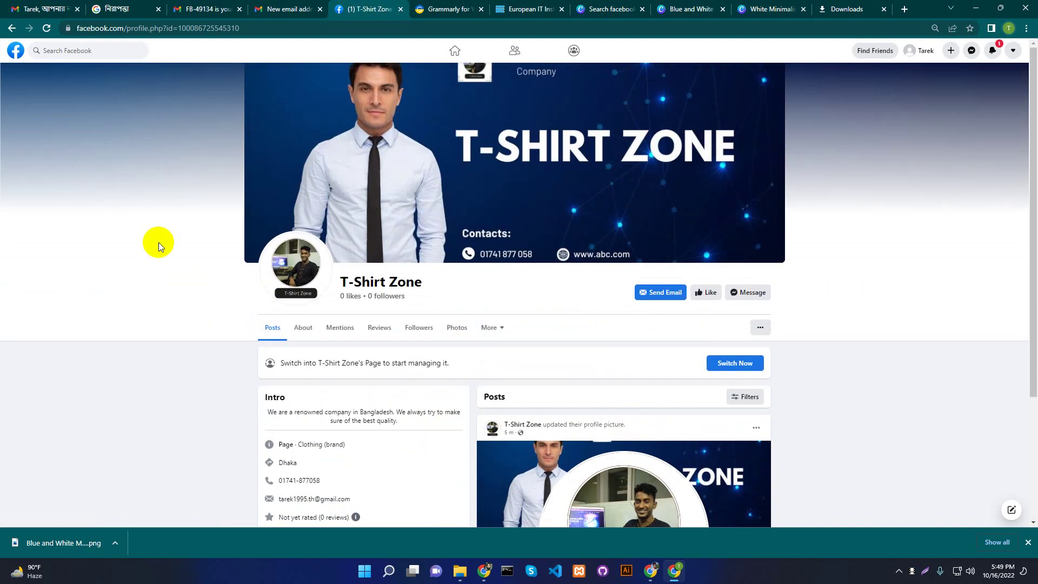
{"action": "scroll", "coordinate": [183, 245], "scroll_direction": "down", "scroll_amount": 3}
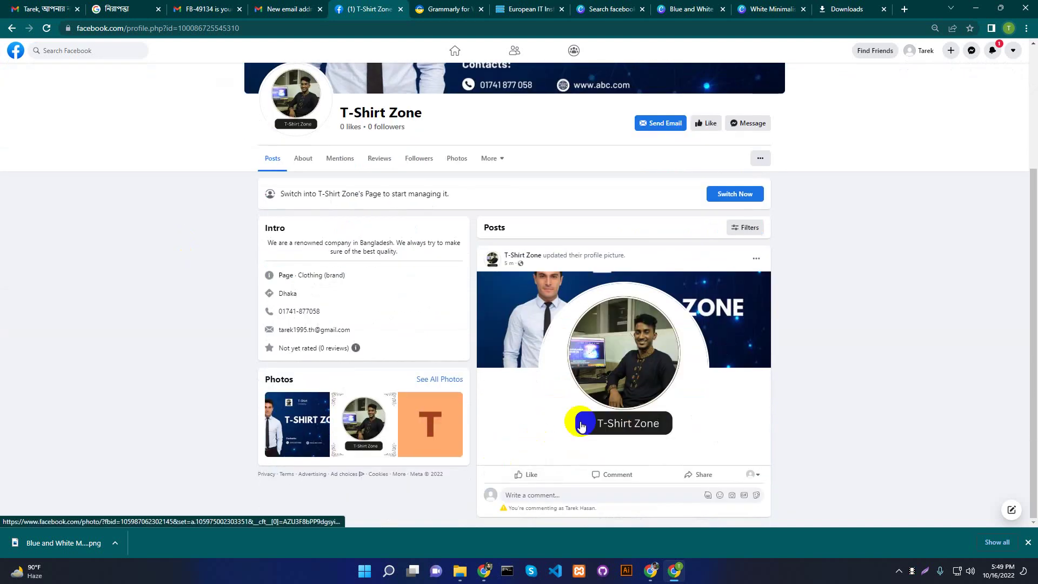
{"action": "left_click", "coordinate": [727, 196]}
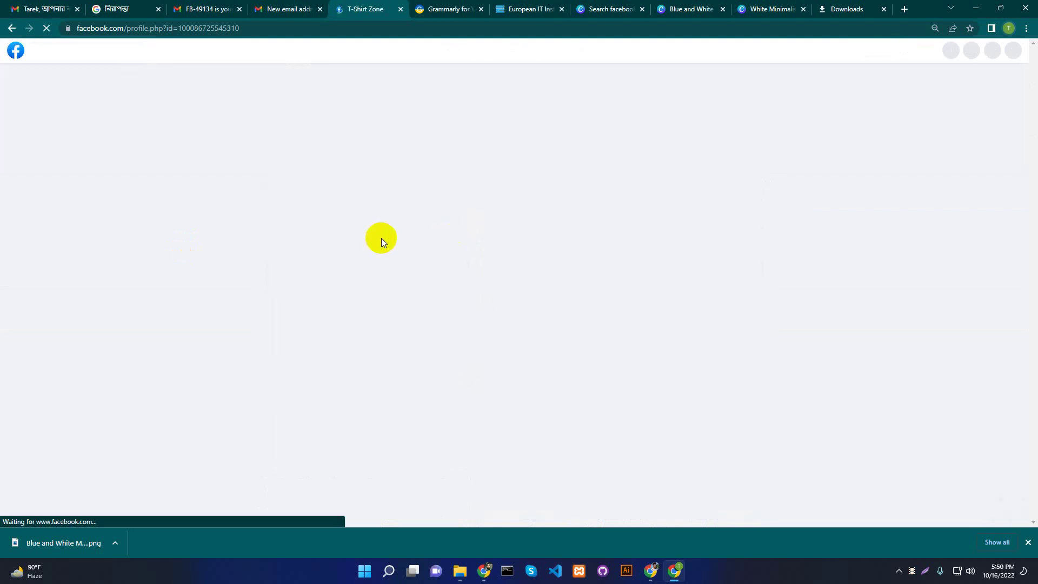
Open the Gmail message 'New email address added on Facebook' once Manage Page loads
{"action": "scroll", "coordinate": [381, 235], "scroll_direction": "down", "scroll_amount": 3}
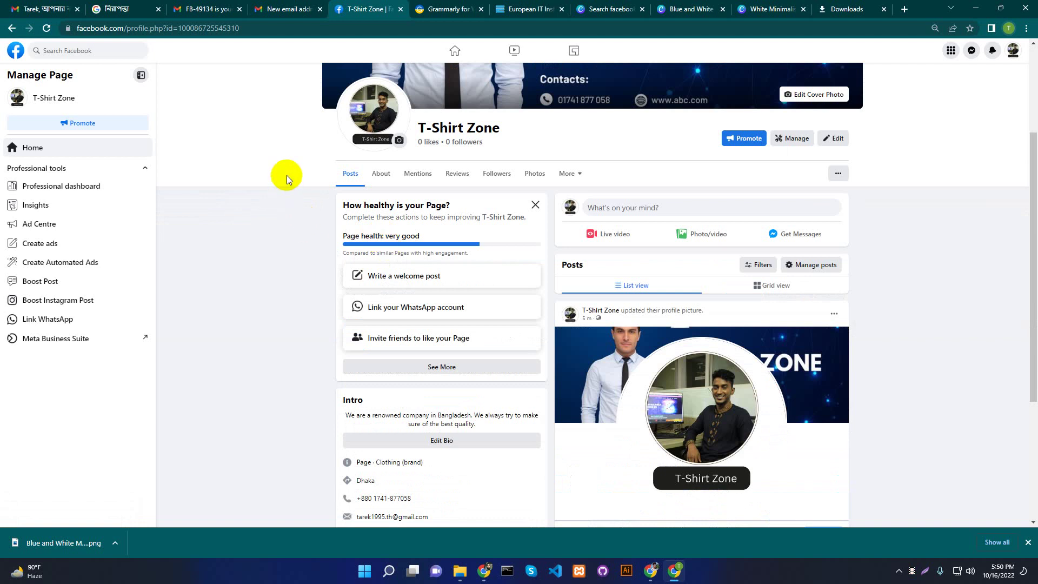
{"action": "left_click", "coordinate": [289, 10]}
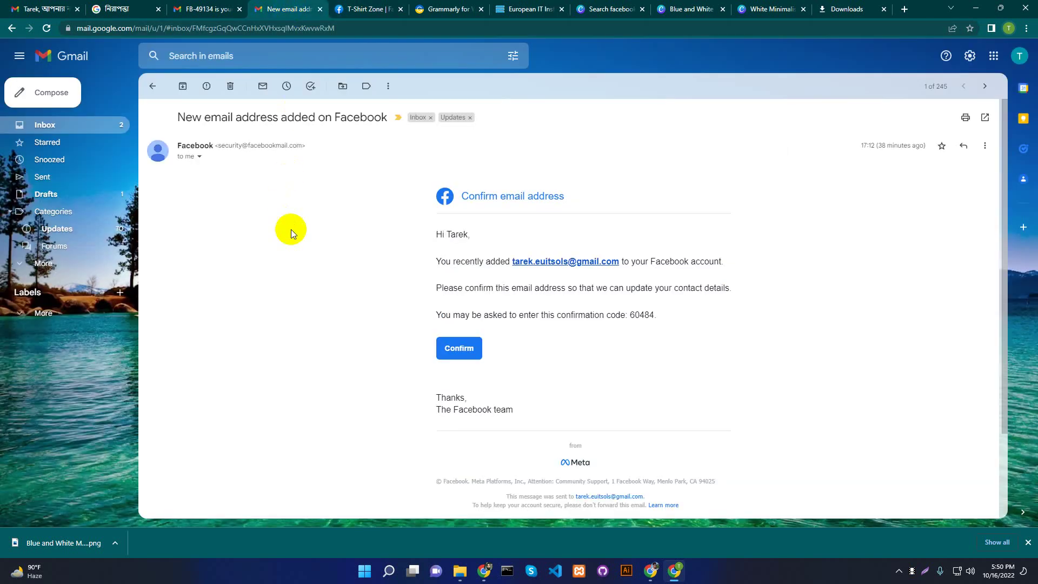
Go to the other Gmail account's inbox and show the Google apps list
{"action": "left_click", "coordinate": [152, 89]}
{"action": "key", "text": "alt+Left"}
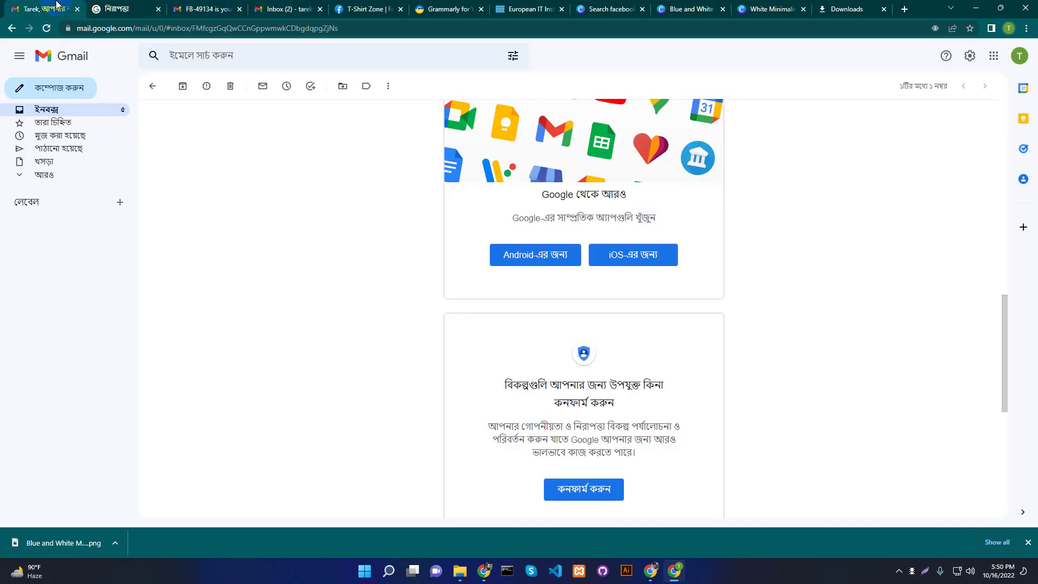
{"action": "left_click", "coordinate": [153, 87]}
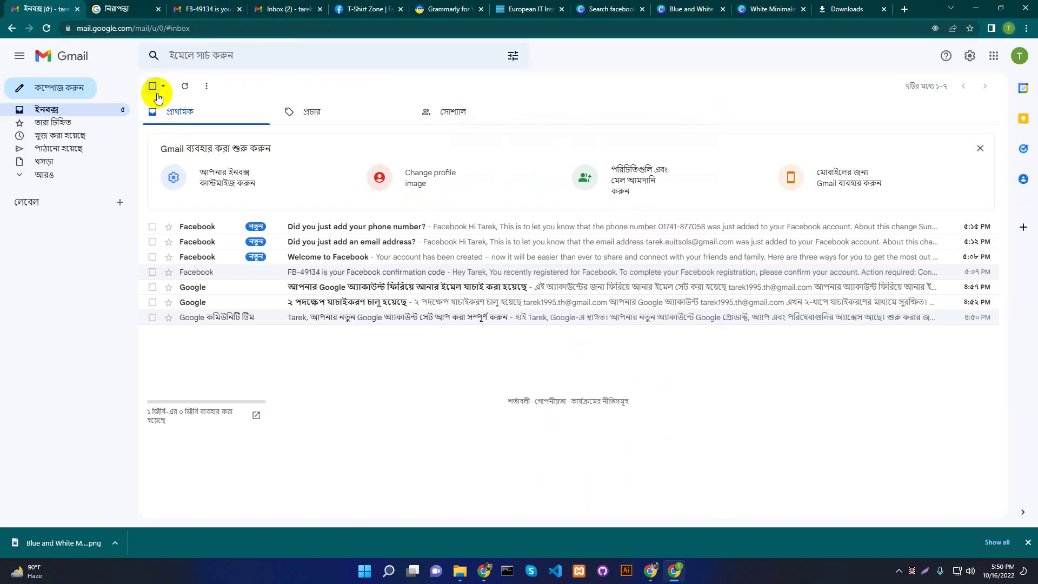
{"action": "left_click", "coordinate": [992, 55]}
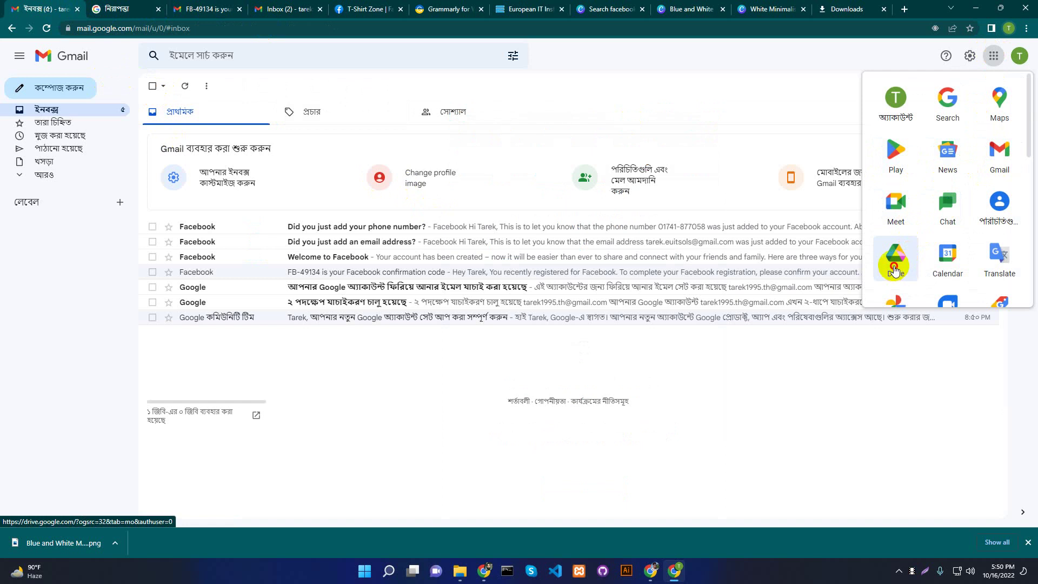
Open Google Drive in a new tab and step through its tips until they close
{"action": "left_click", "coordinate": [895, 269]}
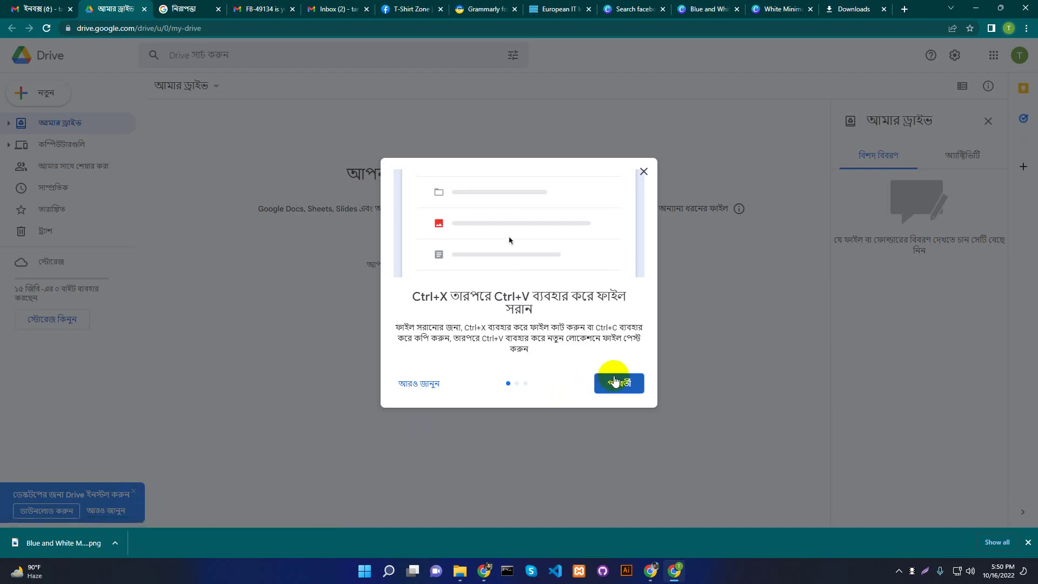
{"action": "left_click", "coordinate": [615, 382]}
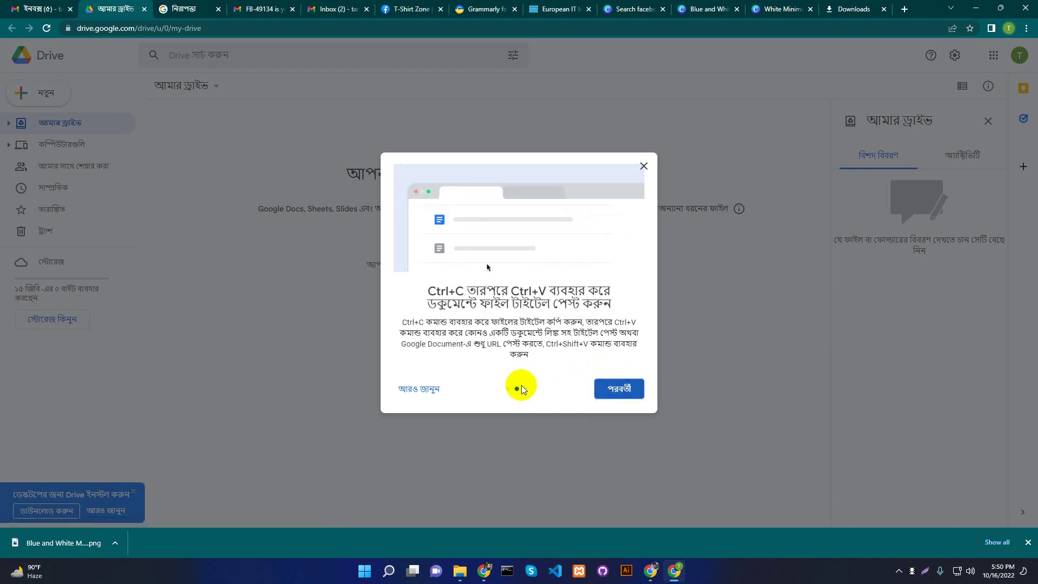
{"action": "left_click", "coordinate": [619, 387]}
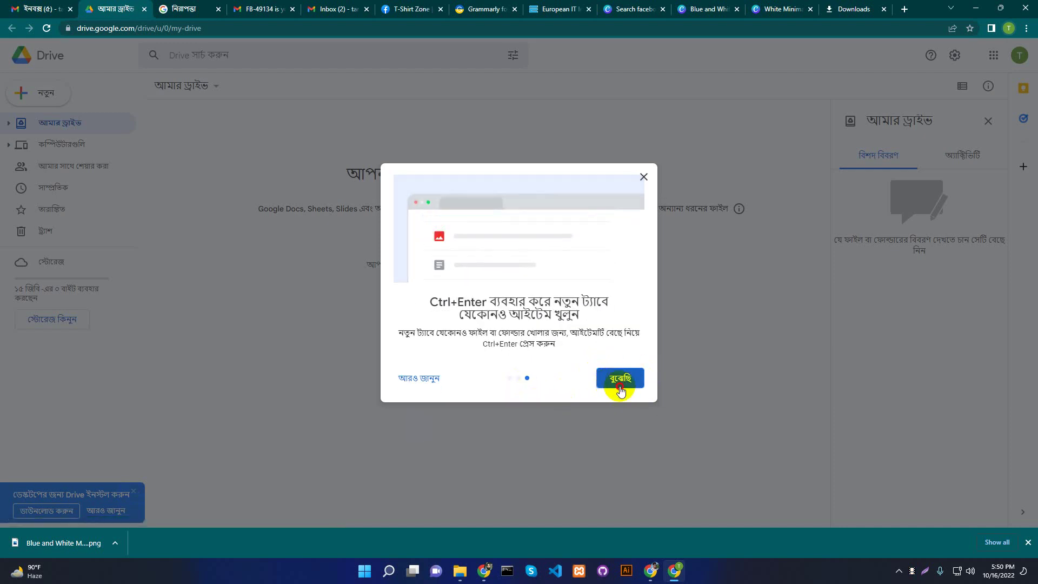
{"action": "left_click", "coordinate": [619, 385]}
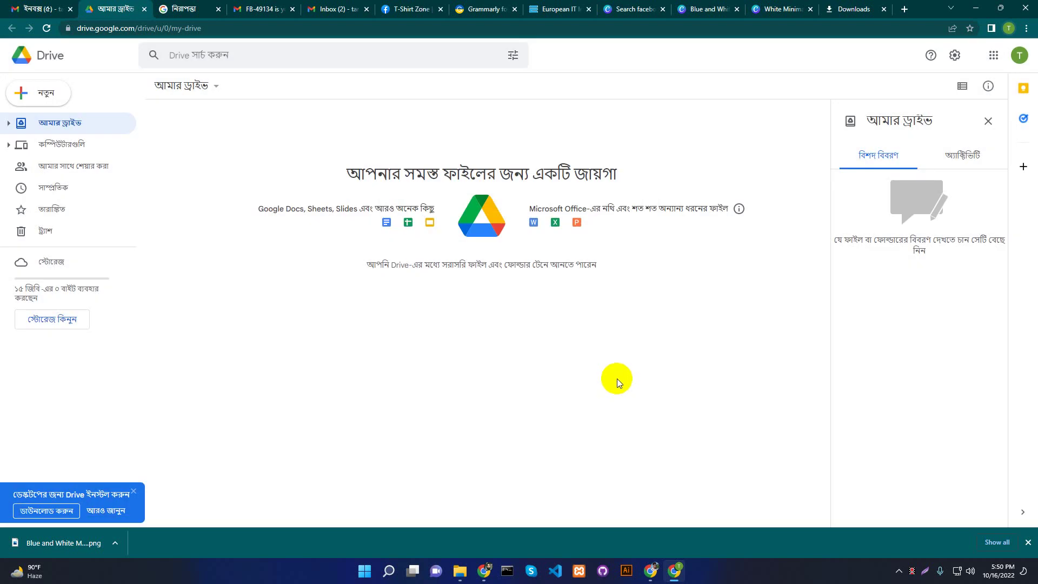
Dismiss the Drive for desktop offer and the My Drive details panel, then return to T-Shirt Zone
{"action": "left_click", "coordinate": [133, 491]}
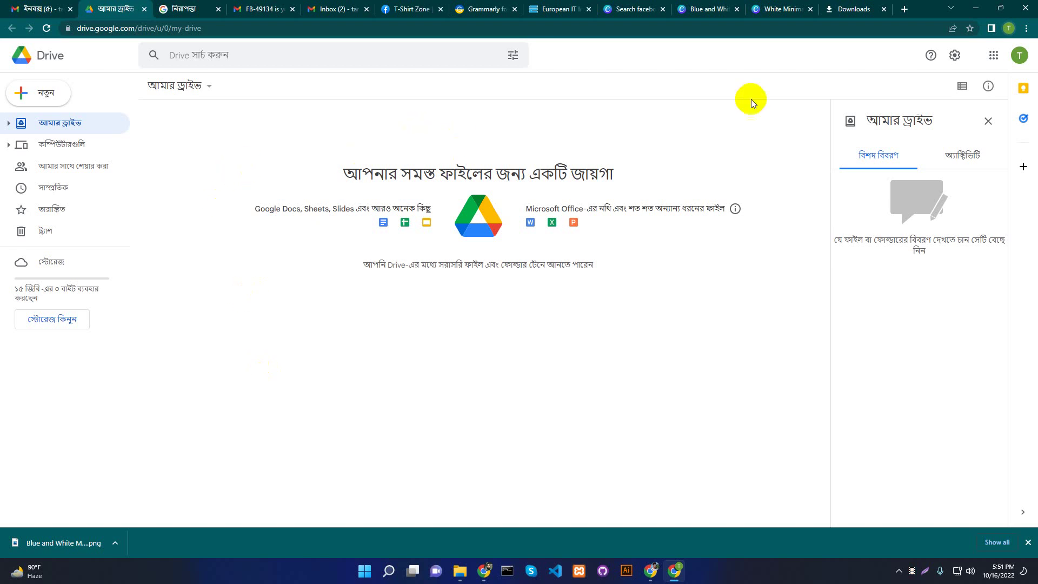
{"action": "left_click", "coordinate": [988, 120]}
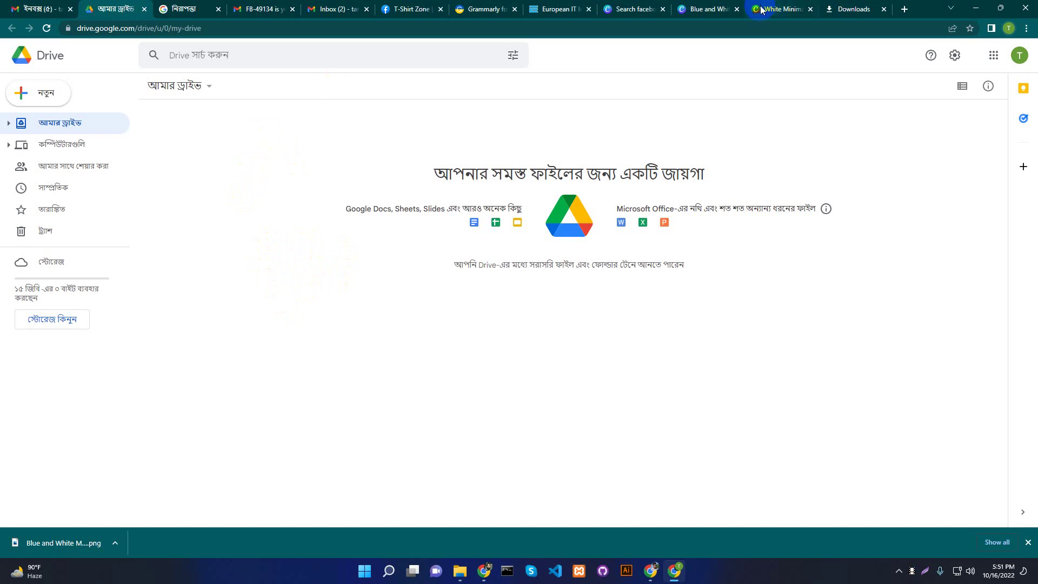
{"action": "left_click", "coordinate": [399, 10]}
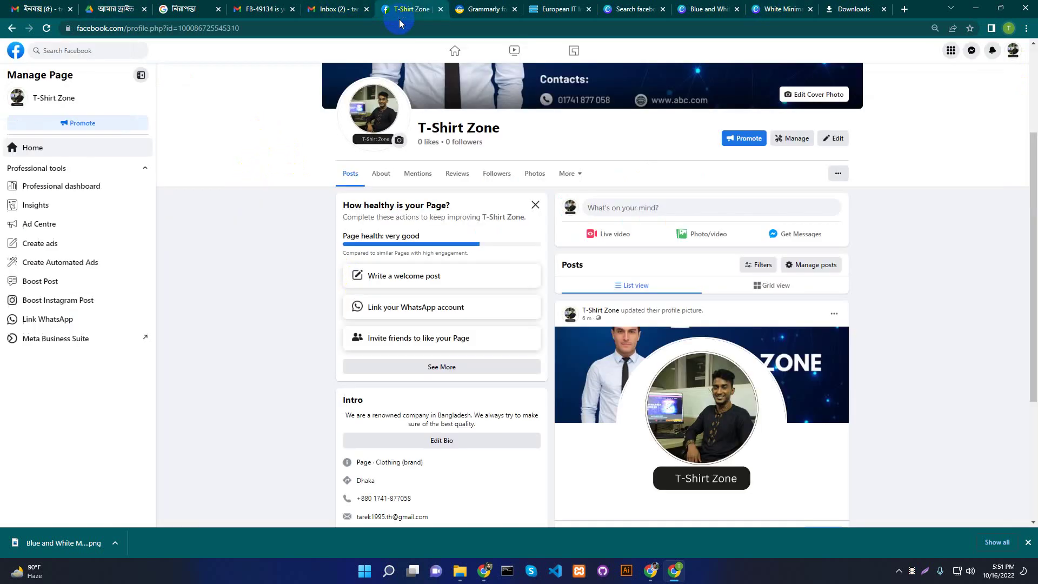
Review the T-Shirt Zone page's Intro and Photos, then open a new blank browser tab
{"action": "scroll", "coordinate": [547, 297], "scroll_direction": "down", "scroll_amount": 4}
{"action": "scroll", "coordinate": [368, 269], "scroll_direction": "up", "scroll_amount": 7}
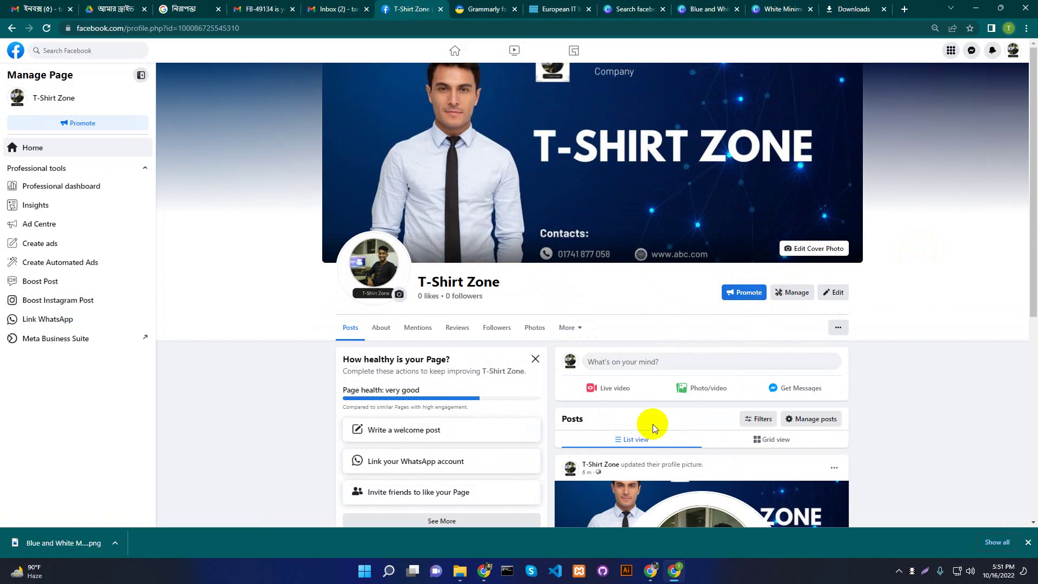
{"action": "scroll", "coordinate": [389, 338], "scroll_direction": "down", "scroll_amount": 4}
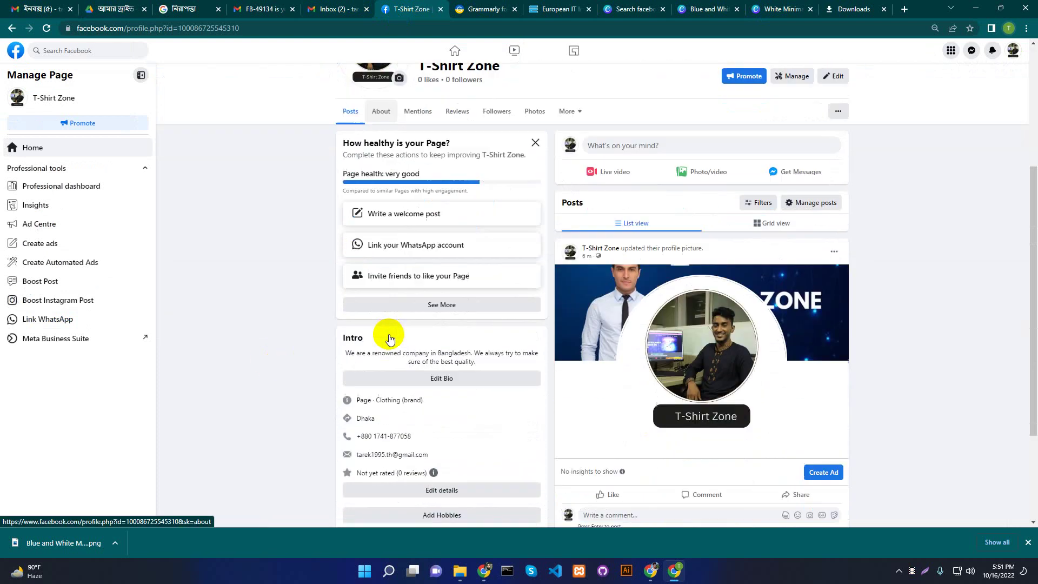
{"action": "scroll", "coordinate": [397, 330], "scroll_direction": "down", "scroll_amount": 3}
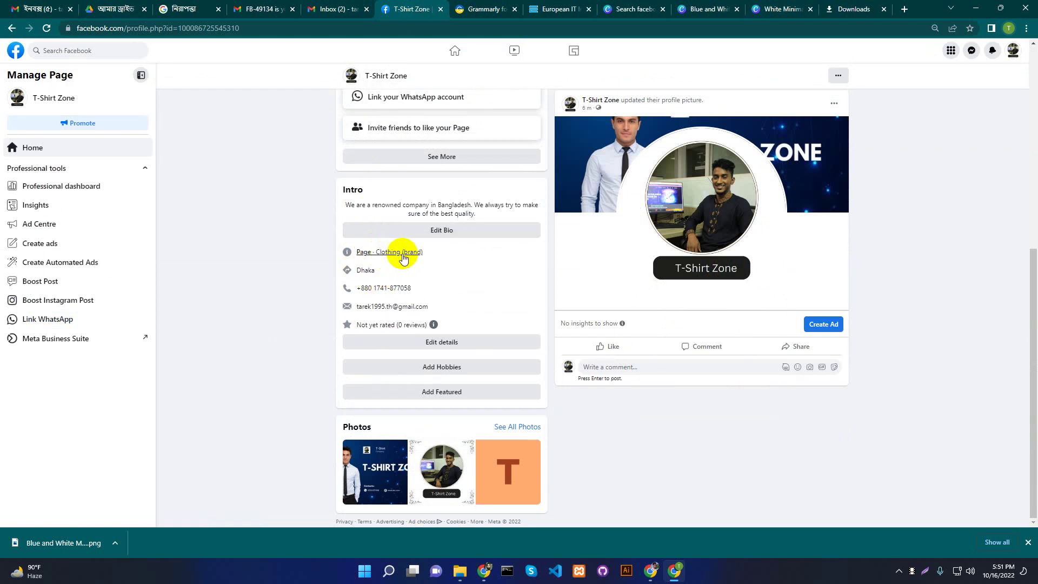
{"action": "scroll", "coordinate": [403, 252], "scroll_direction": "up", "scroll_amount": 7}
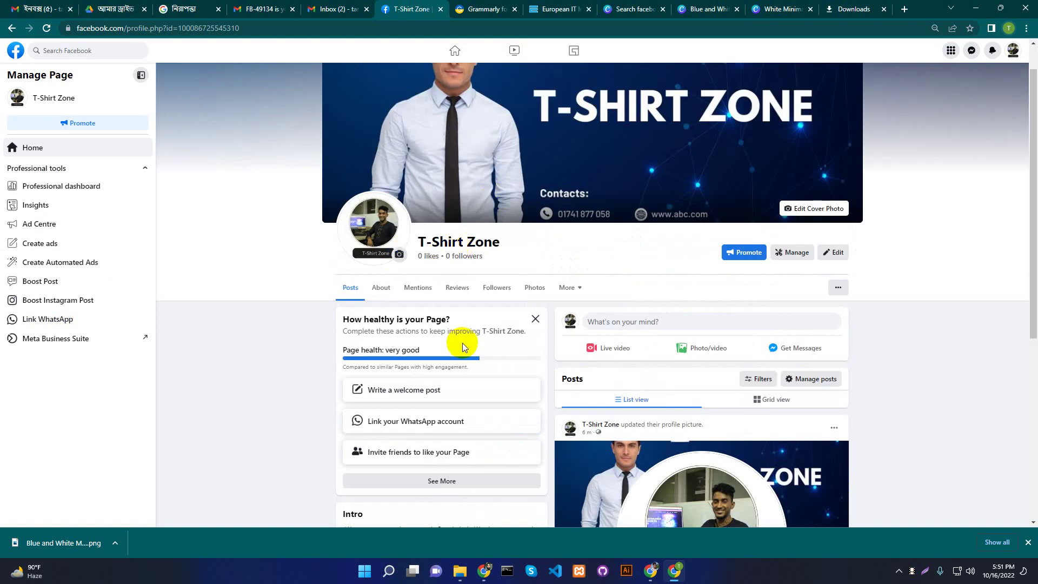
{"action": "scroll", "coordinate": [459, 346], "scroll_direction": "down", "scroll_amount": 6}
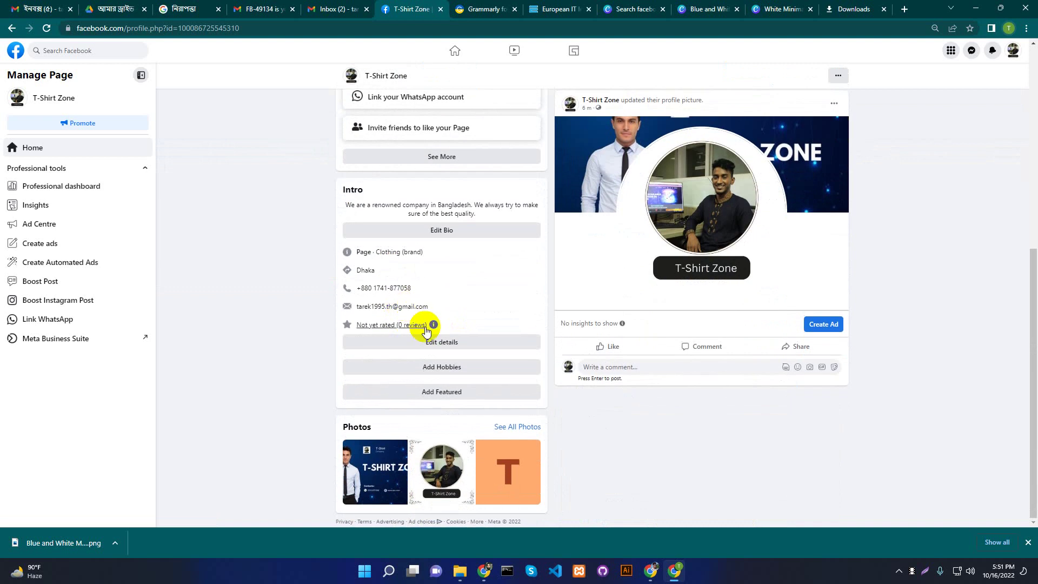
{"action": "scroll", "coordinate": [451, 377], "scroll_direction": "up", "scroll_amount": 5}
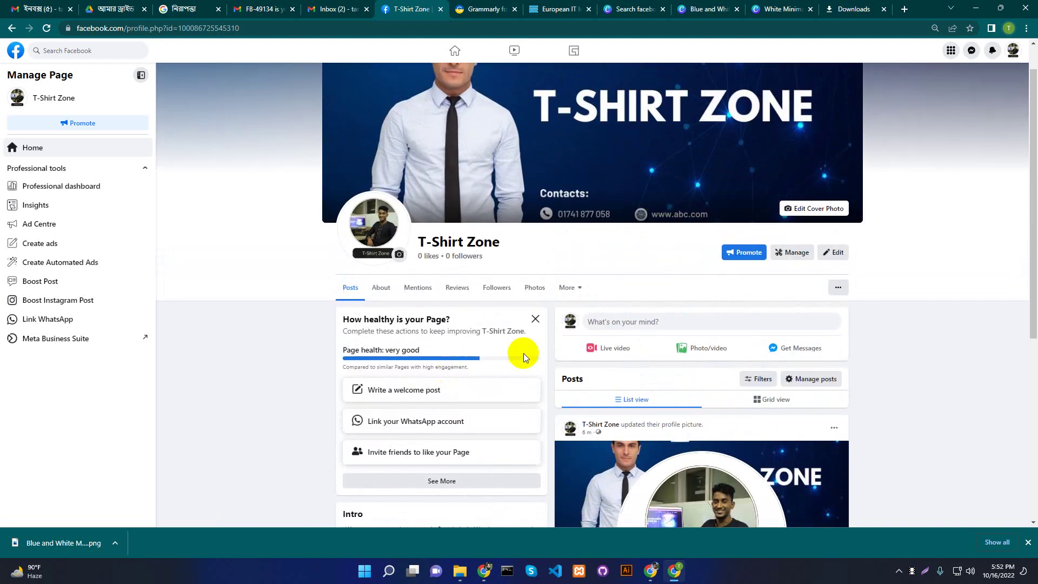
{"action": "scroll", "coordinate": [503, 355], "scroll_direction": "down", "scroll_amount": 4}
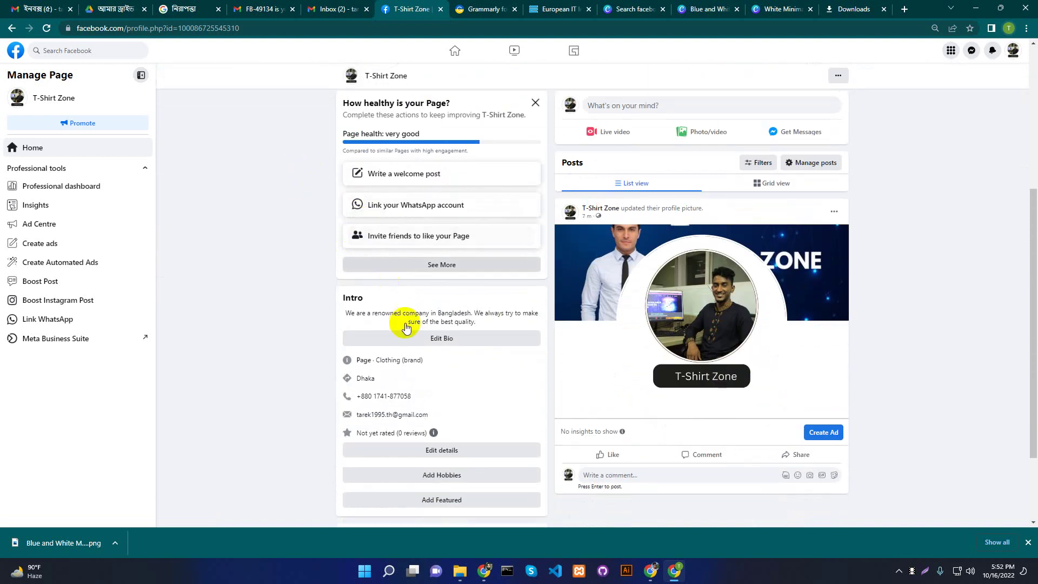
{"action": "scroll", "coordinate": [417, 396], "scroll_direction": "down", "scroll_amount": 2}
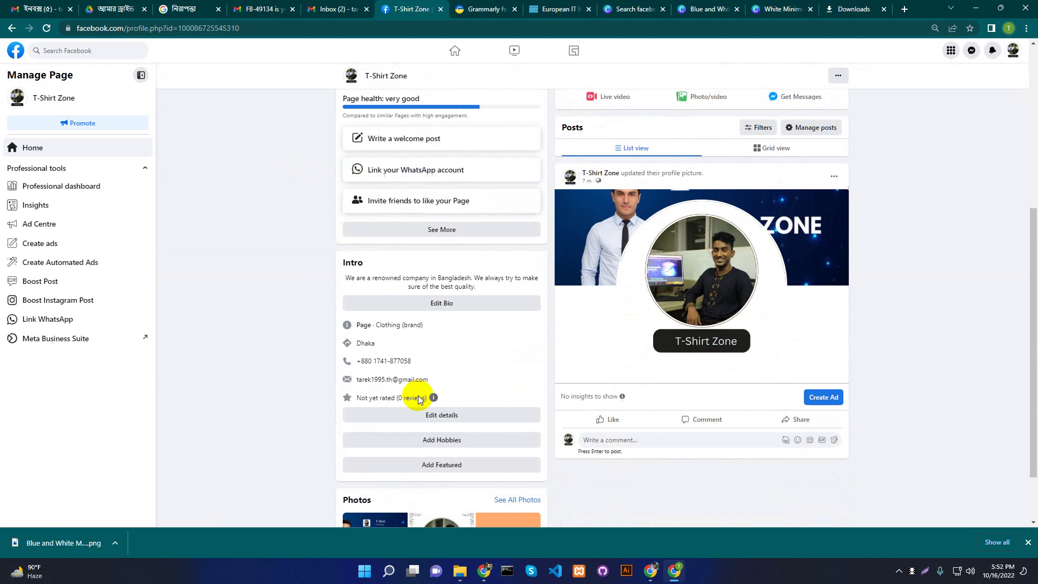
{"action": "left_click", "coordinate": [902, 10]}
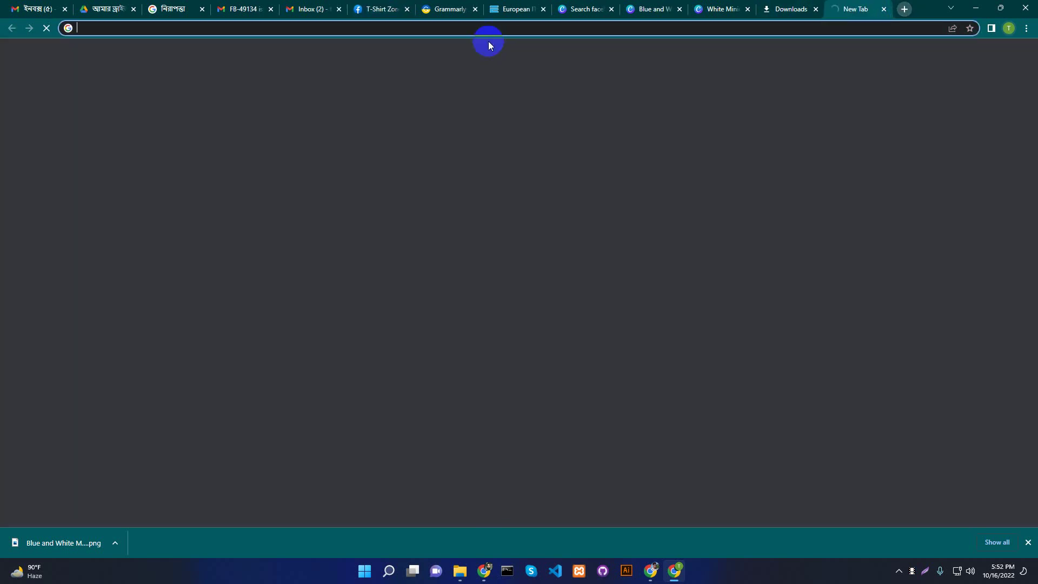
Load facebook.com/EuropeanIT, the European IT Solutions Institute page, in the new tab
{"action": "left_click", "coordinate": [483, 29]}
{"action": "type", "text": "fa"}
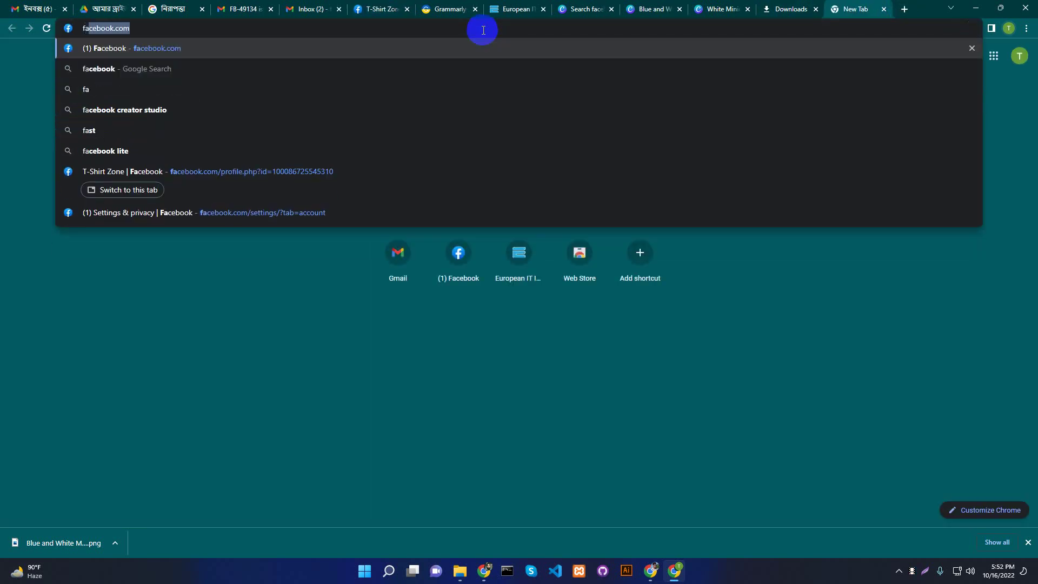
{"action": "left_click", "coordinate": [483, 31]}
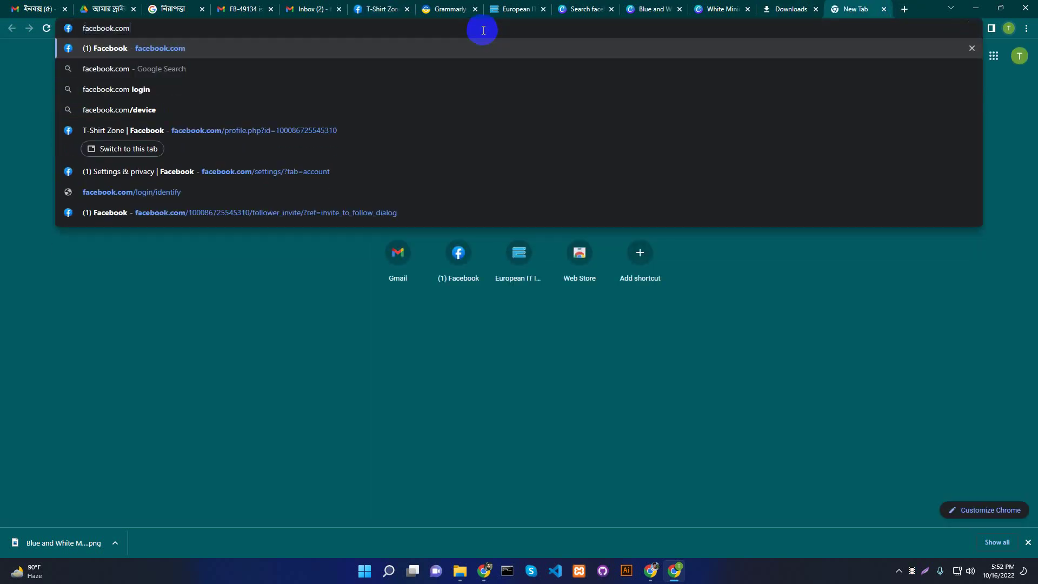
{"action": "type", "text": "/europeanit"}
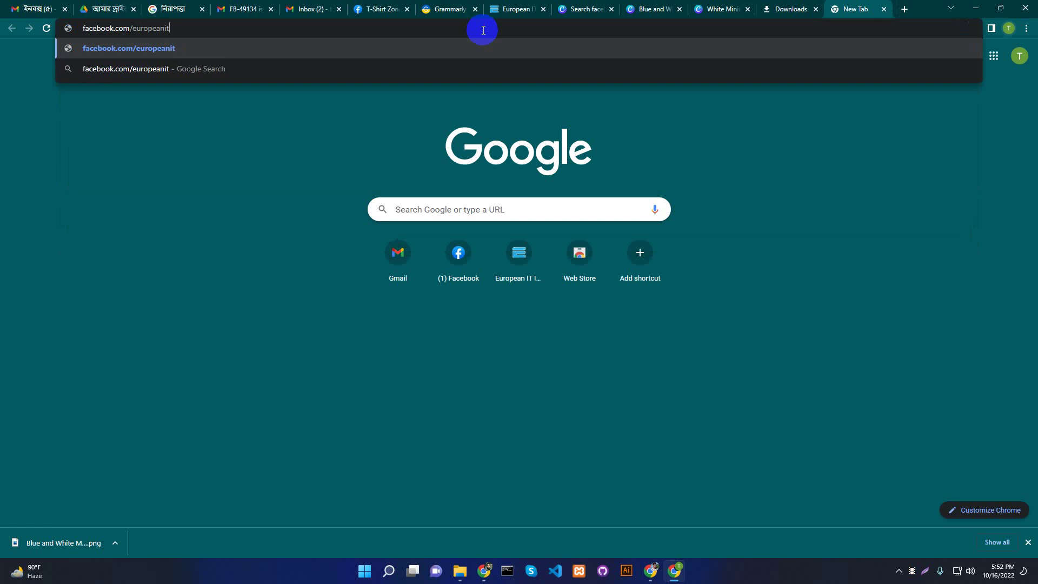
{"action": "key", "text": "Return"}
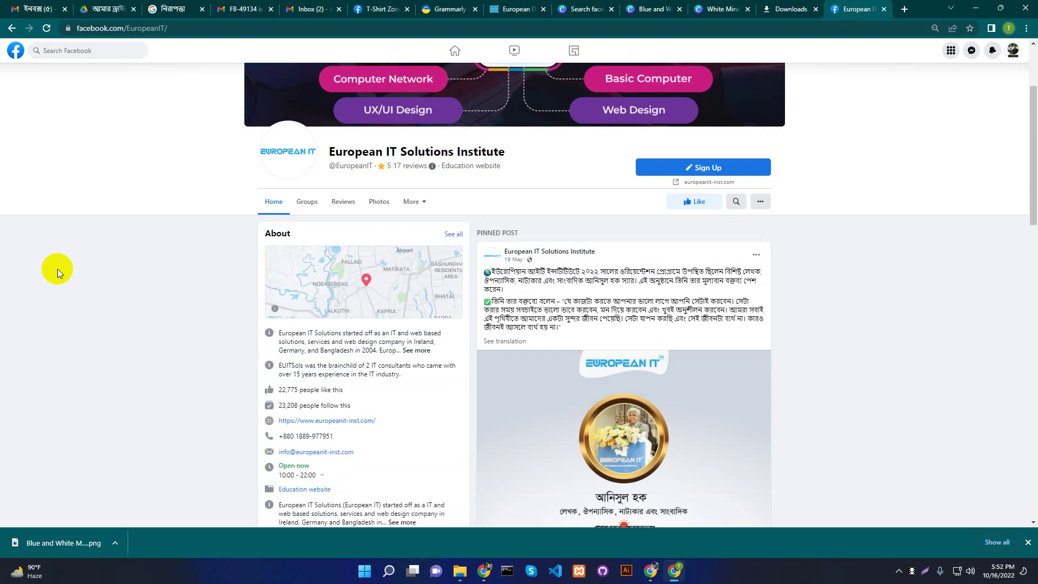
Browse the European IT Solutions Institute page, then switch back to the T-Shirt Zone tab with Ctrl+6
{"action": "scroll", "coordinate": [273, 261], "scroll_direction": "down", "scroll_amount": 1}
{"action": "scroll", "coordinate": [290, 222], "scroll_direction": "down", "scroll_amount": 3}
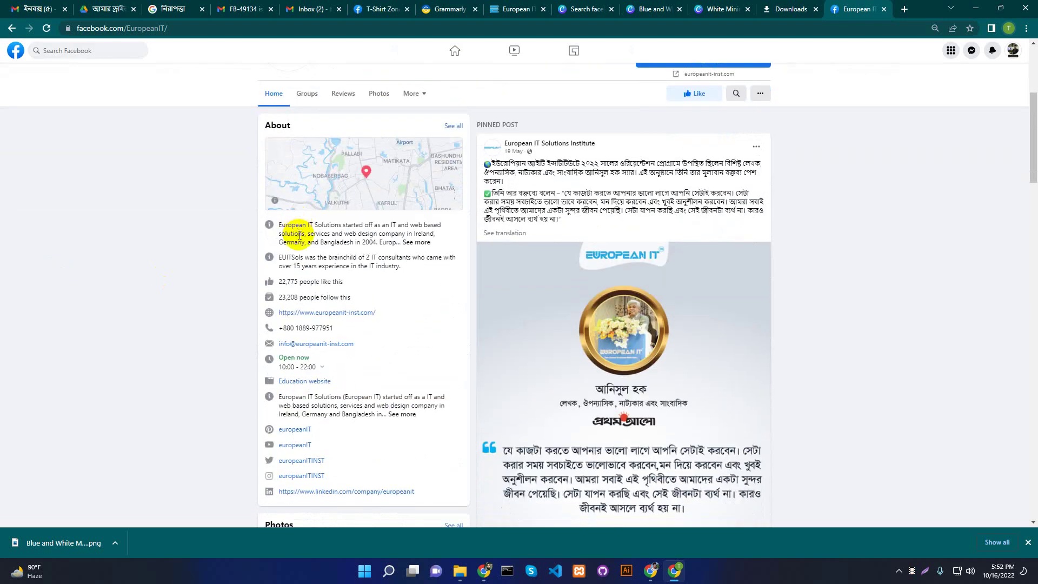
{"action": "scroll", "coordinate": [316, 287], "scroll_direction": "down", "scroll_amount": 3}
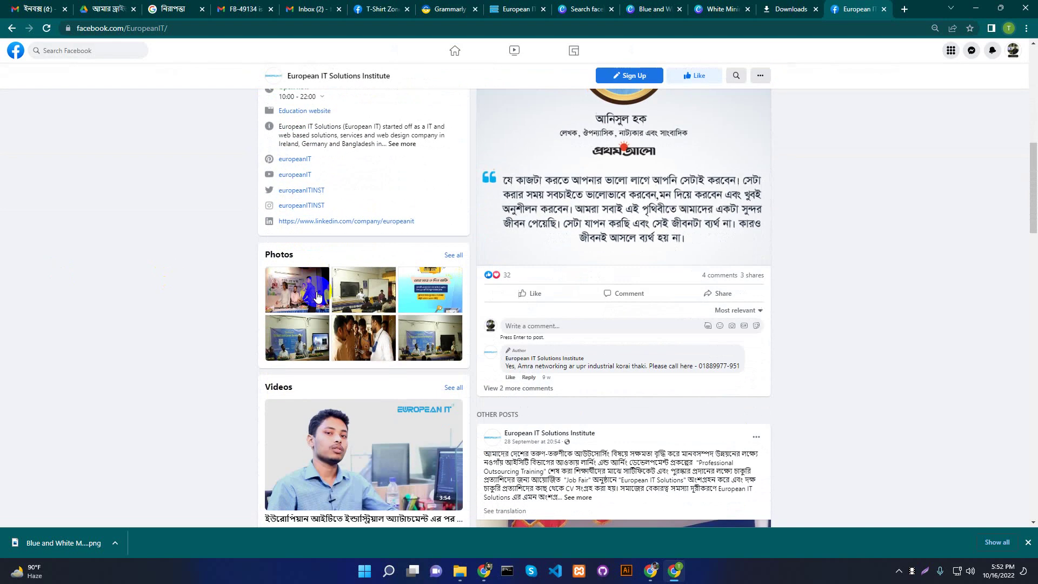
{"action": "scroll", "coordinate": [324, 186], "scroll_direction": "up", "scroll_amount": 3}
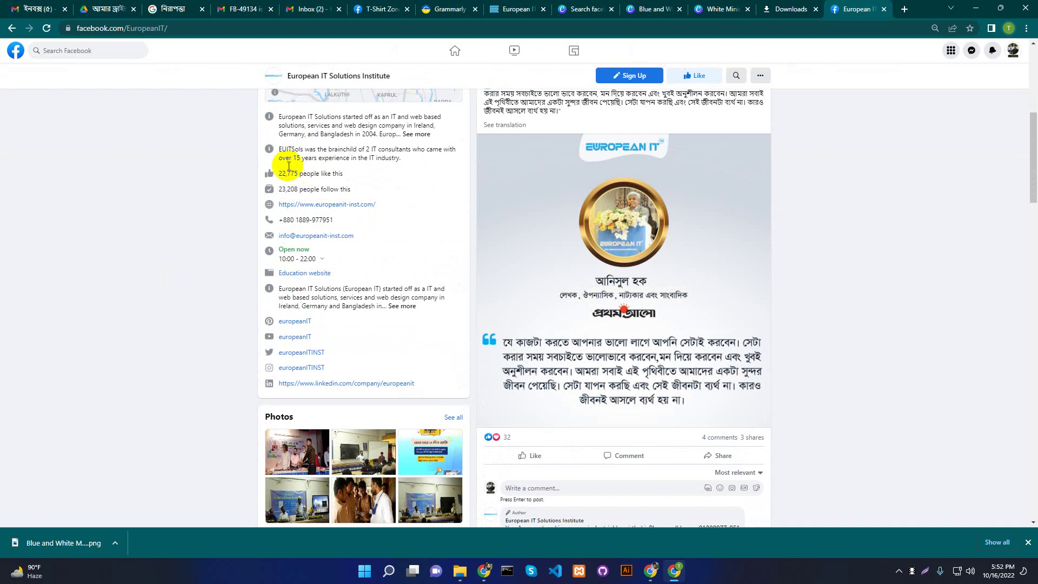
{"action": "scroll", "coordinate": [284, 194], "scroll_direction": "down", "scroll_amount": 2}
{"action": "scroll", "coordinate": [281, 169], "scroll_direction": "up", "scroll_amount": 3}
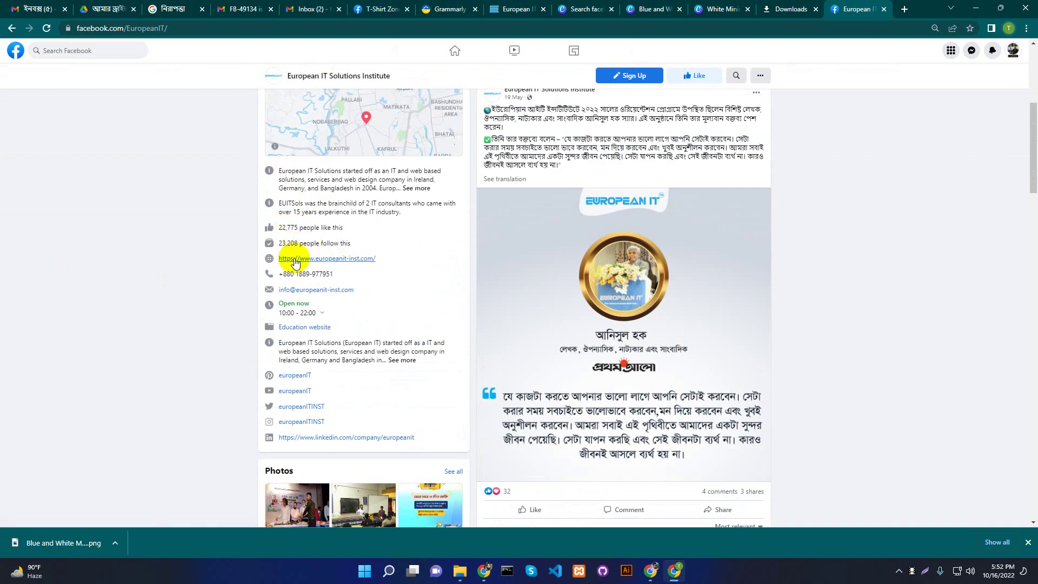
{"action": "scroll", "coordinate": [330, 173], "scroll_direction": "up", "scroll_amount": 1}
{"action": "scroll", "coordinate": [325, 254], "scroll_direction": "up", "scroll_amount": 1}
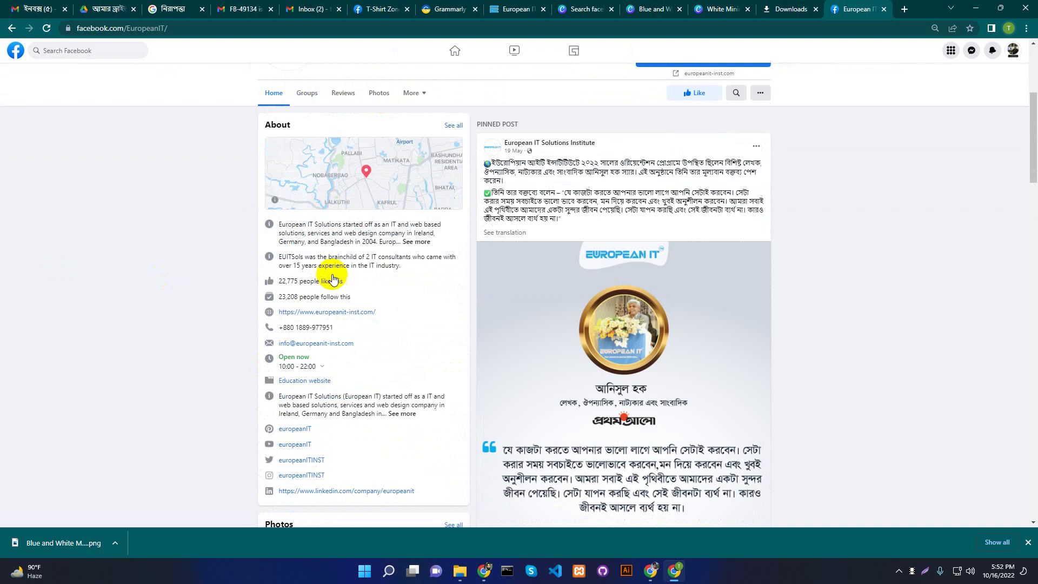
{"action": "scroll", "coordinate": [332, 271], "scroll_direction": "down", "scroll_amount": 4}
{"action": "key", "text": "ctrl+6"}
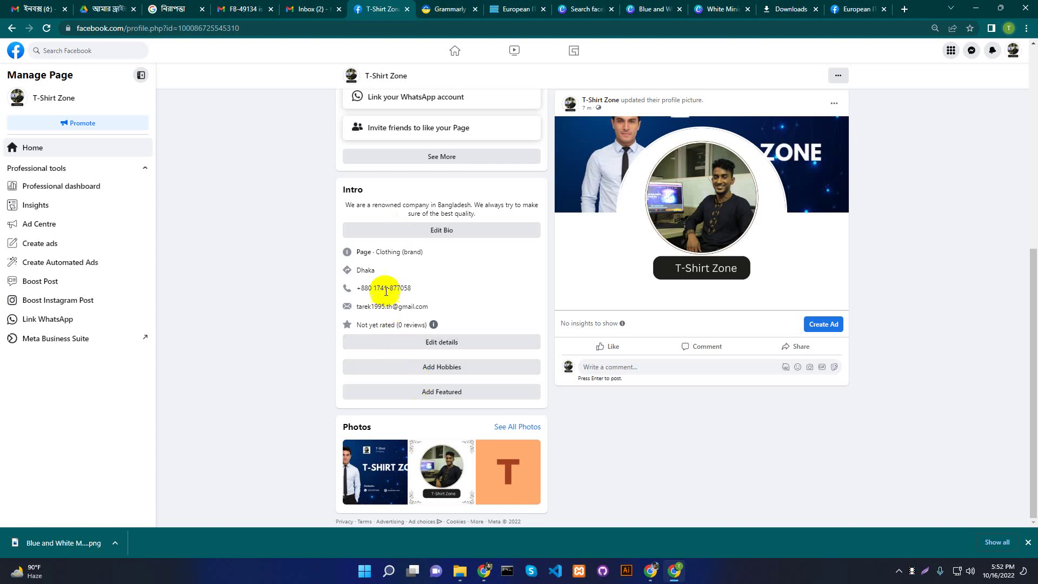
{"action": "scroll", "coordinate": [406, 289], "scroll_direction": "up", "scroll_amount": 3}
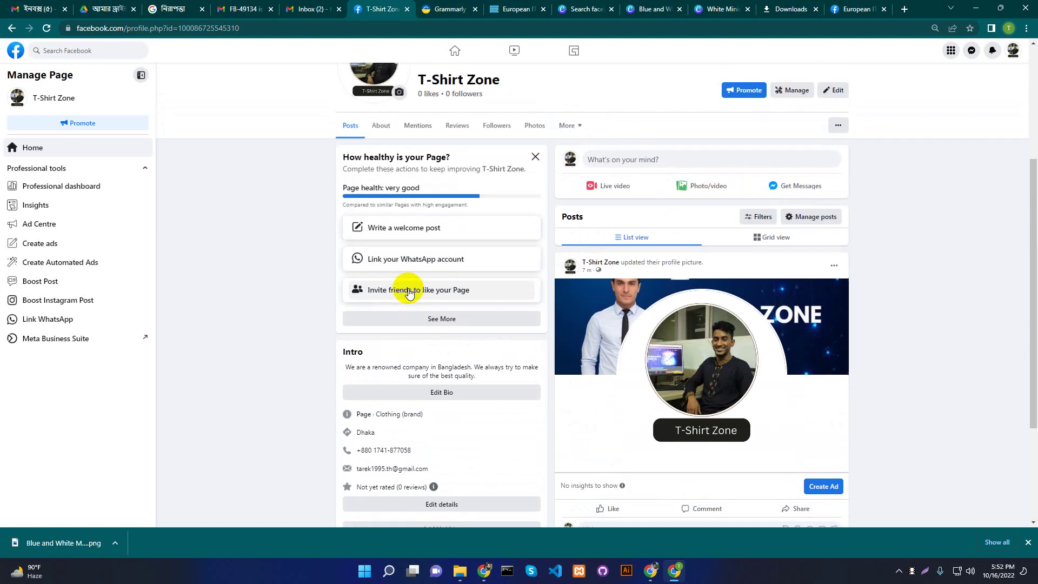
{"action": "scroll", "coordinate": [405, 275], "scroll_direction": "up", "scroll_amount": 3}
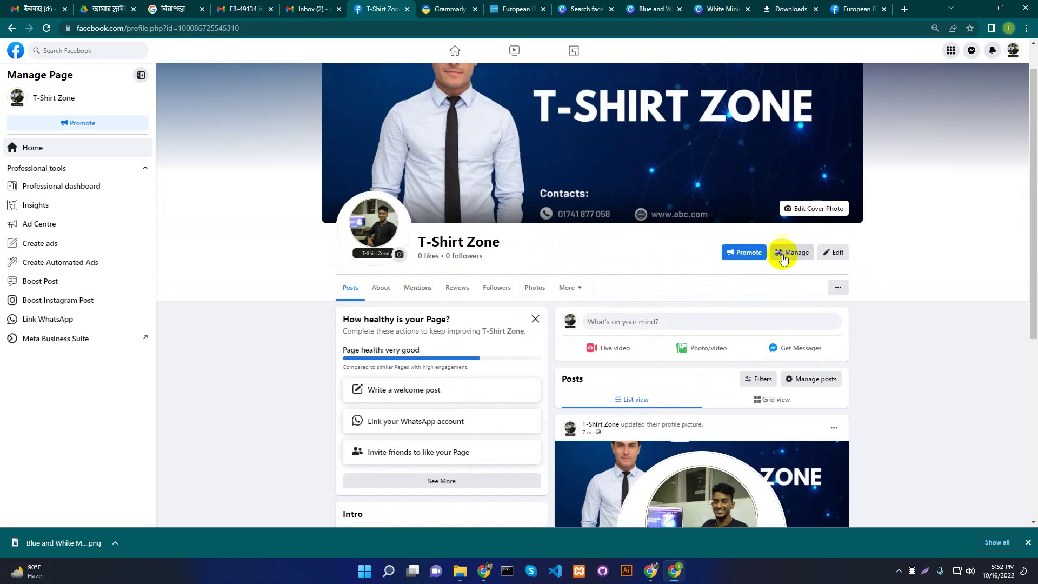
{"action": "scroll", "coordinate": [522, 254], "scroll_direction": "up", "scroll_amount": 1}
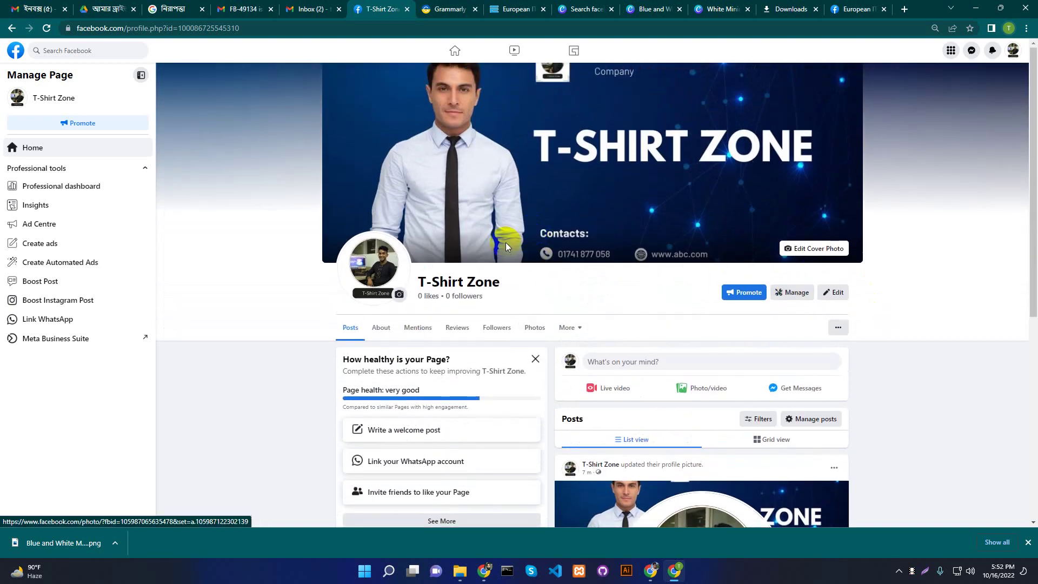
{"action": "scroll", "coordinate": [338, 309], "scroll_direction": "down", "scroll_amount": 7}
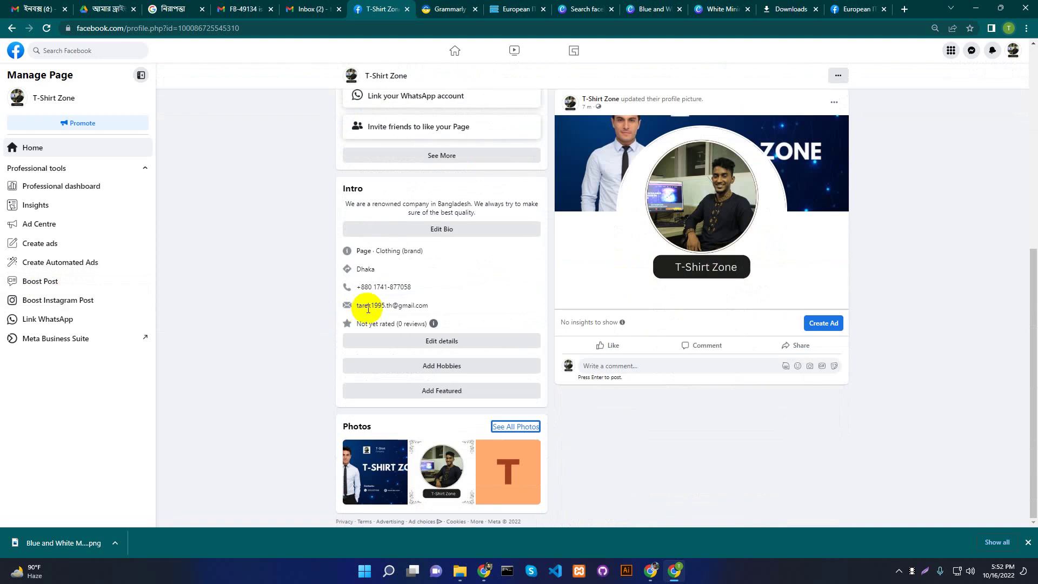
{"action": "scroll", "coordinate": [395, 243], "scroll_direction": "up", "scroll_amount": 2}
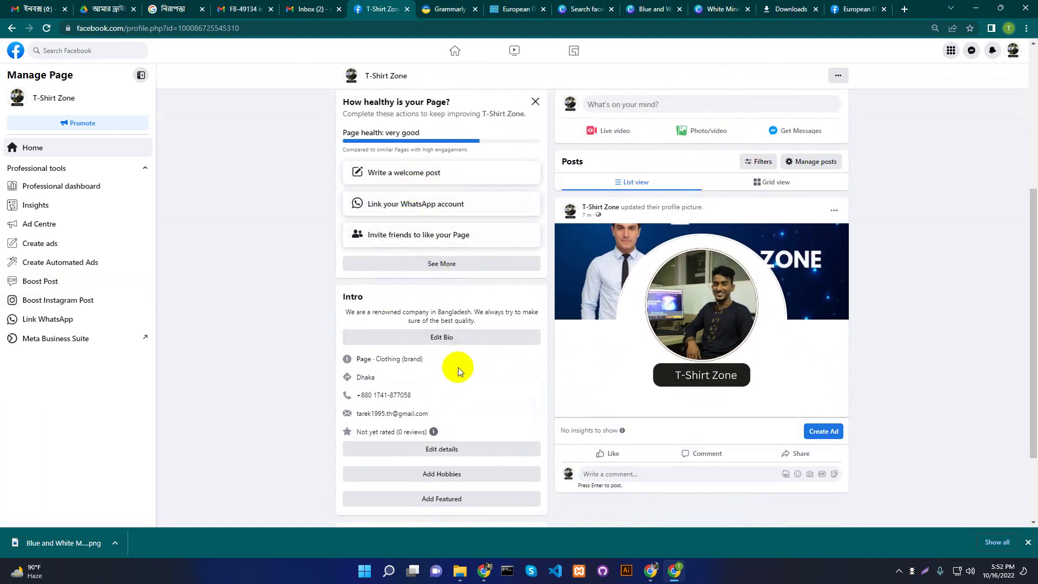
{"action": "scroll", "coordinate": [459, 384], "scroll_direction": "down", "scroll_amount": 1}
{"action": "scroll", "coordinate": [460, 397], "scroll_direction": "down", "scroll_amount": 2}
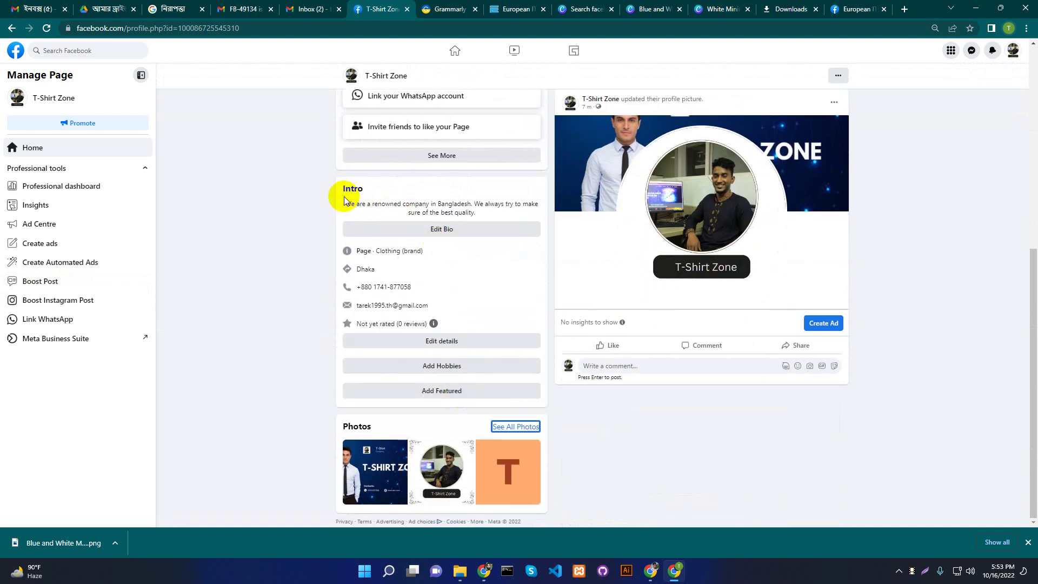
{"action": "left_click_drag", "start_coordinate": [343, 196], "coordinate": [526, 214]}
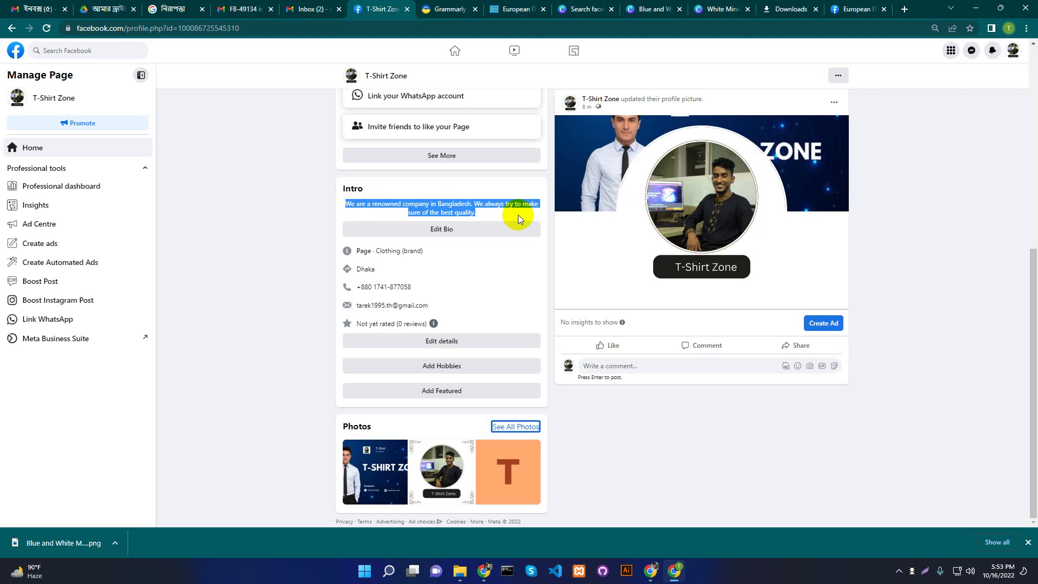
{"action": "left_click", "coordinate": [518, 215]}
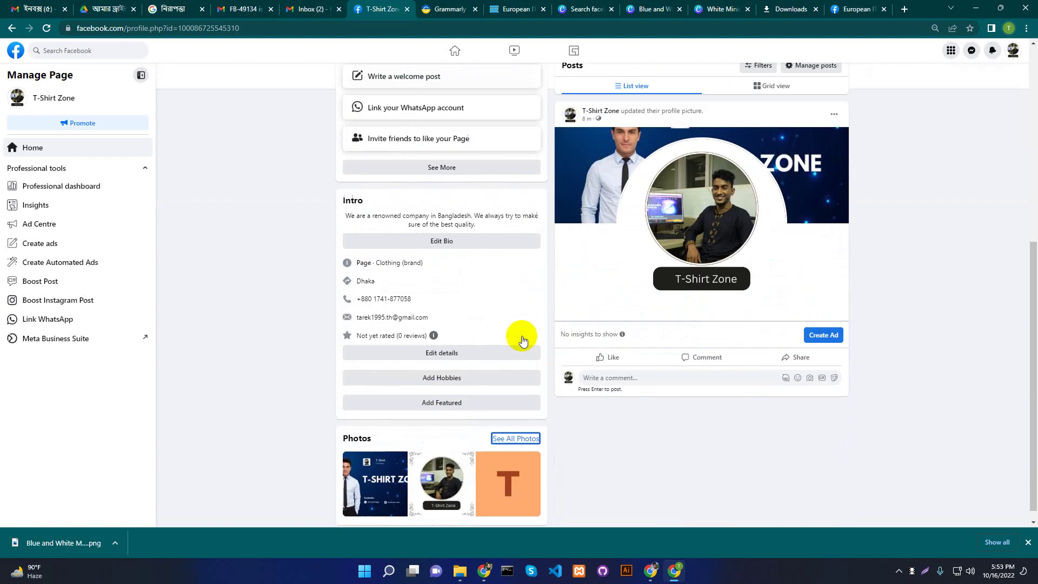
{"action": "scroll", "coordinate": [522, 340], "scroll_direction": "down", "scroll_amount": 1}
Go from the Intro's Edit details to the About tab's Contact and basic info
{"action": "left_click", "coordinate": [457, 345]}
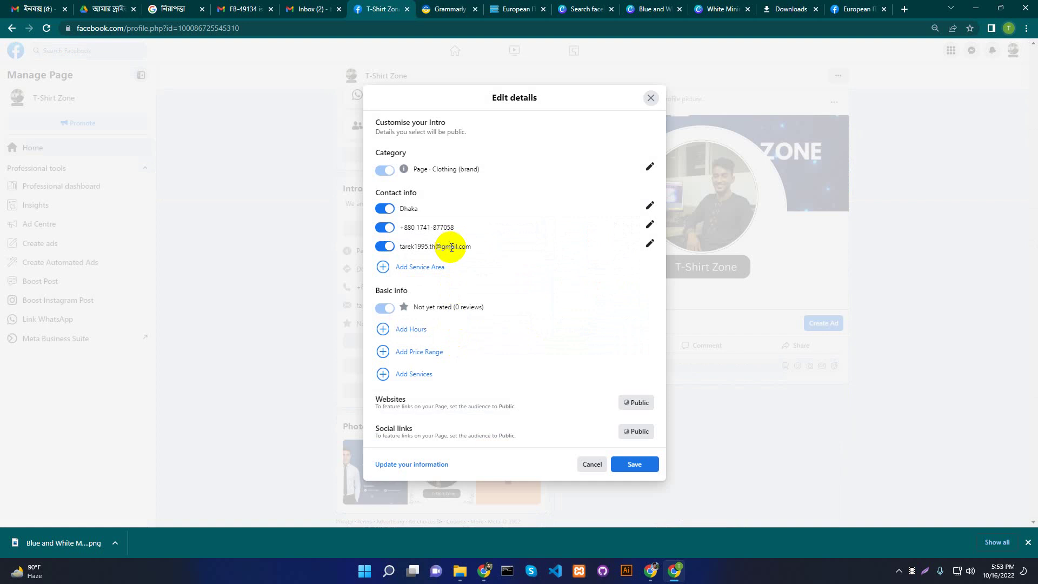
{"action": "left_click", "coordinate": [433, 463]}
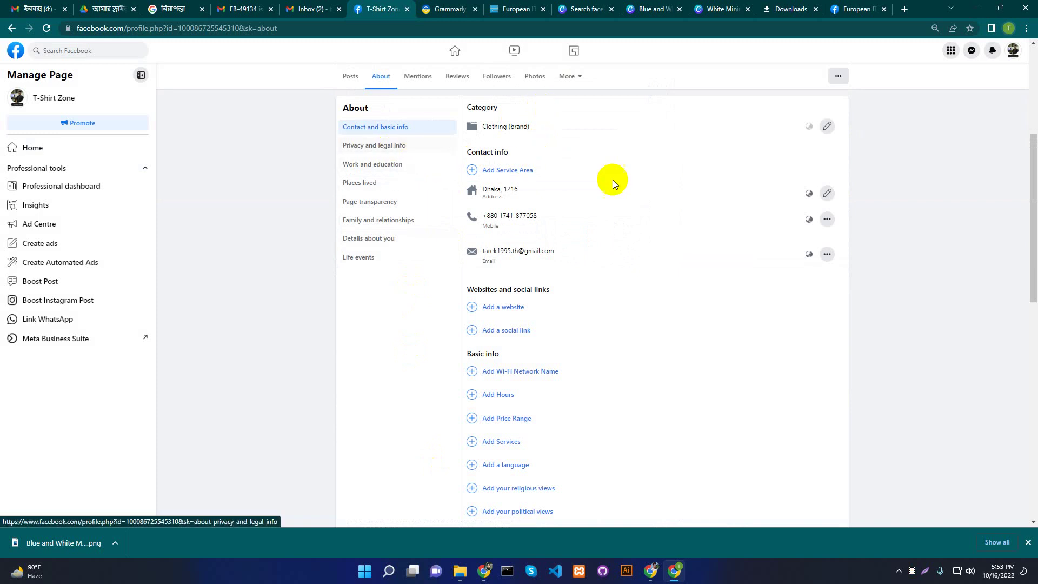
Scroll through the T-Shirt Zone About tab's contact and basic info
{"action": "scroll", "coordinate": [614, 287], "scroll_direction": "down", "scroll_amount": 5}
{"action": "scroll", "coordinate": [407, 241], "scroll_direction": "up", "scroll_amount": 8}
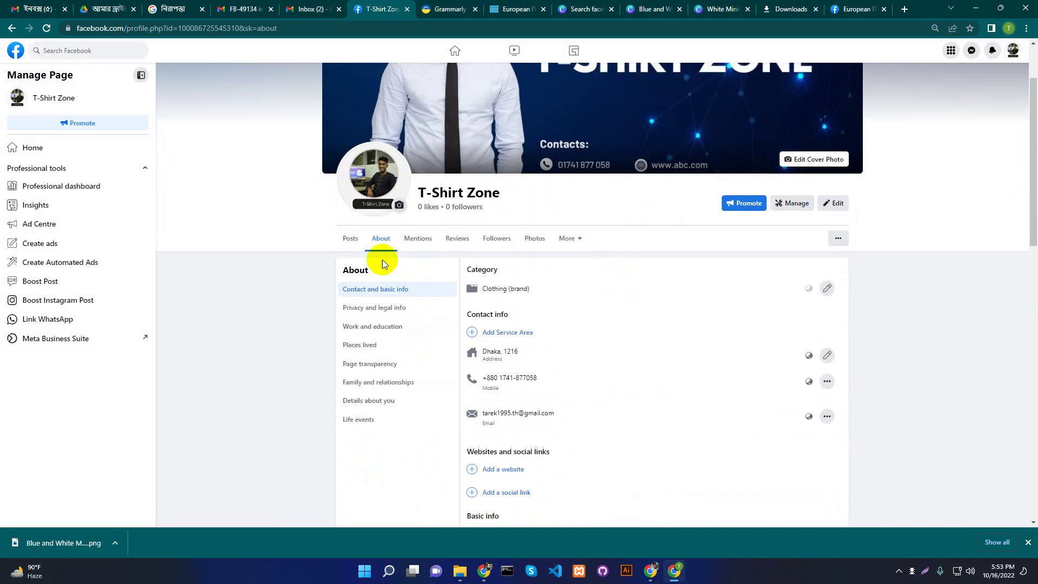
{"action": "scroll", "coordinate": [497, 303], "scroll_direction": "down", "scroll_amount": 2}
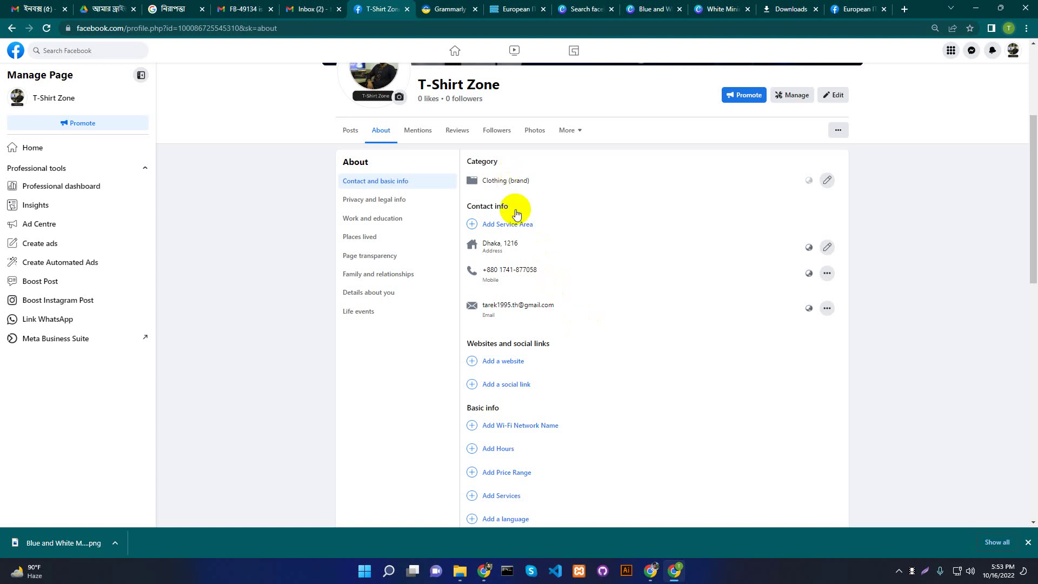
{"action": "scroll", "coordinate": [516, 227], "scroll_direction": "down", "scroll_amount": 2}
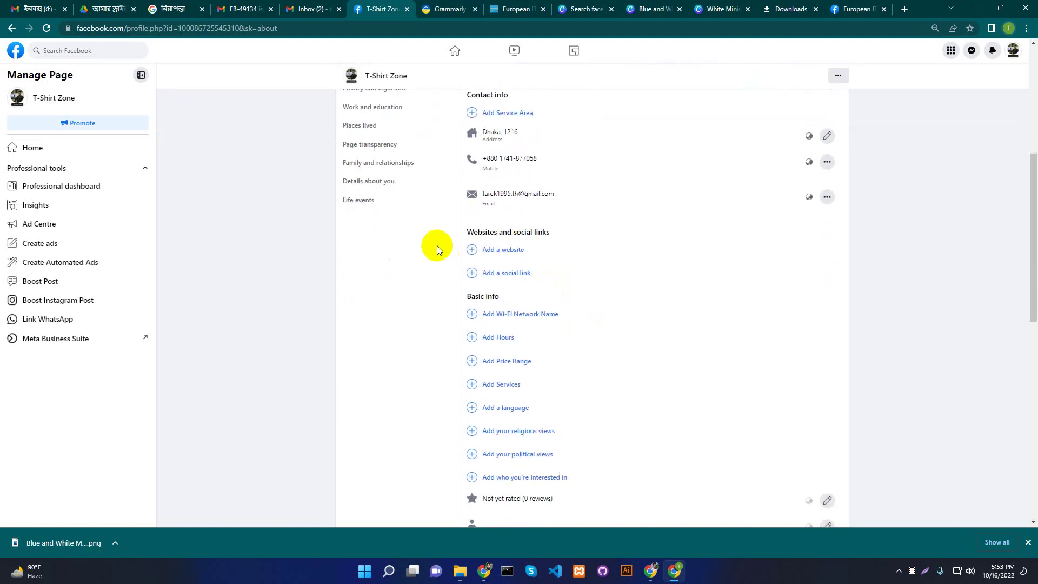
{"action": "scroll", "coordinate": [437, 247], "scroll_direction": "down", "scroll_amount": 2}
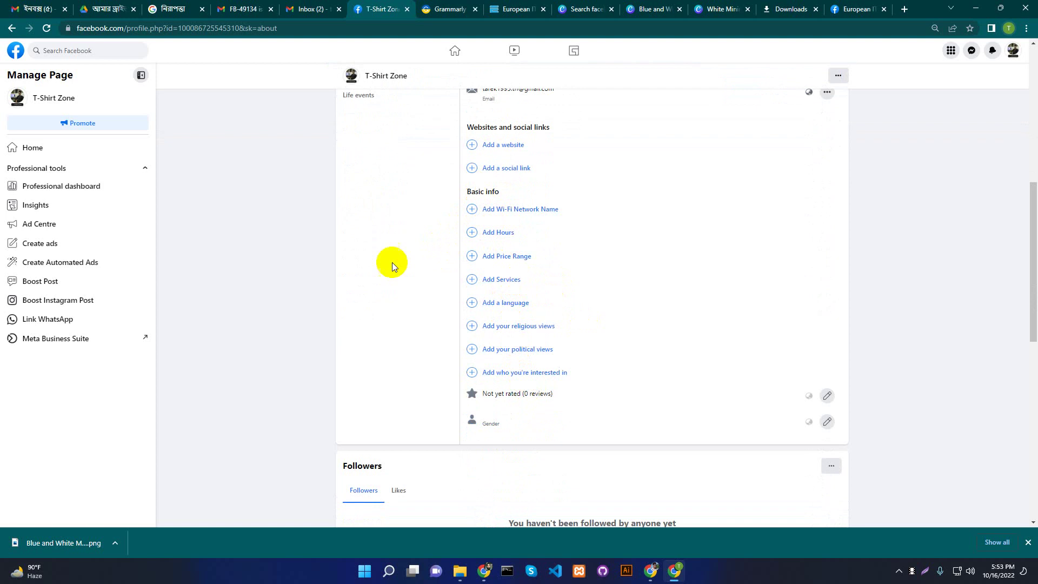
{"action": "scroll", "coordinate": [392, 261], "scroll_direction": "up", "scroll_amount": 3}
Browse Privacy and legal info, Work and education, Places lived, Page transparency, Family and relationships, and Life events
{"action": "left_click", "coordinate": [376, 145]}
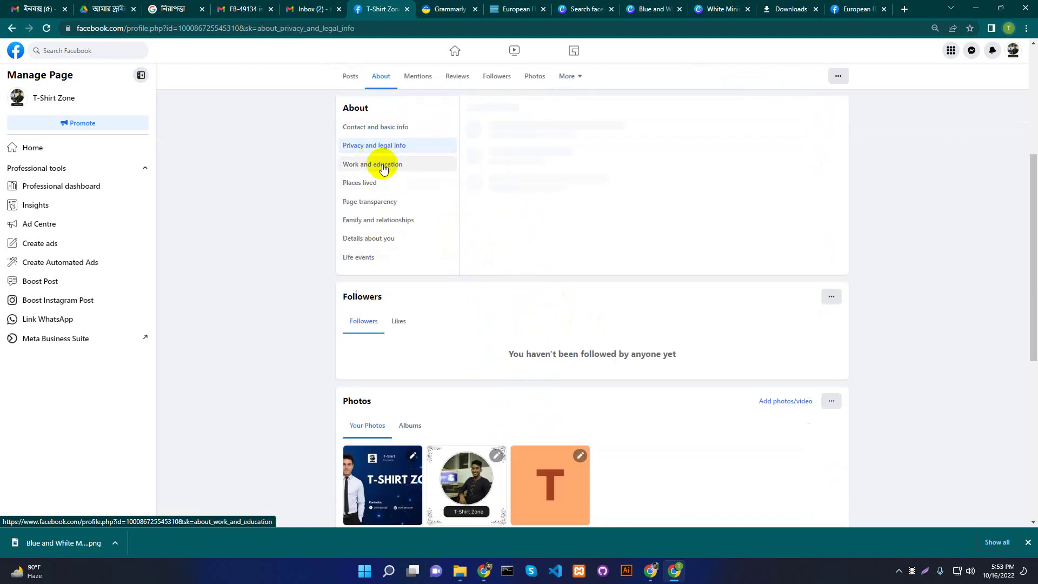
{"action": "left_click", "coordinate": [383, 168]}
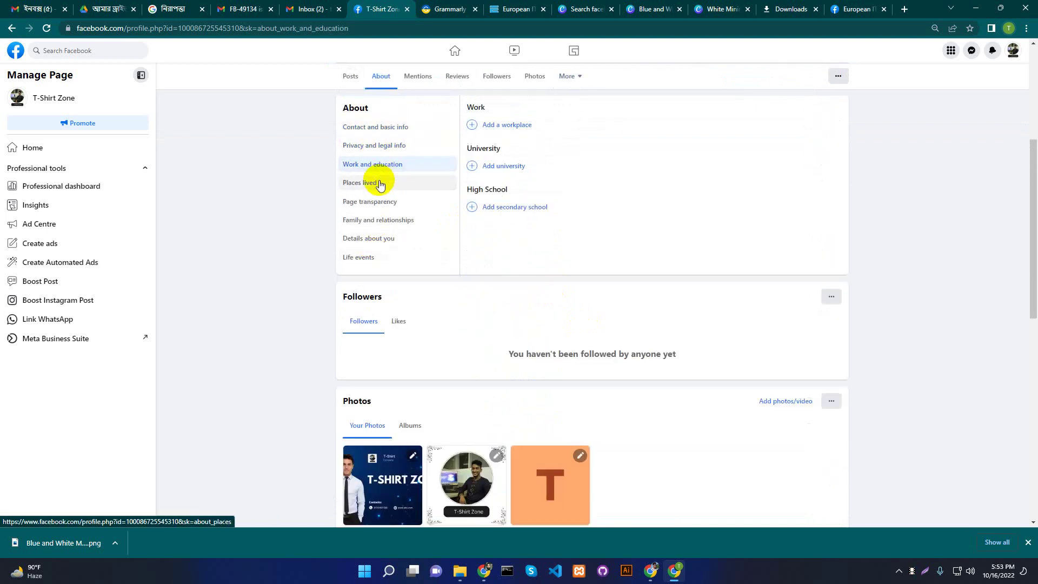
{"action": "left_click", "coordinate": [376, 184]}
{"action": "left_click", "coordinate": [377, 202]}
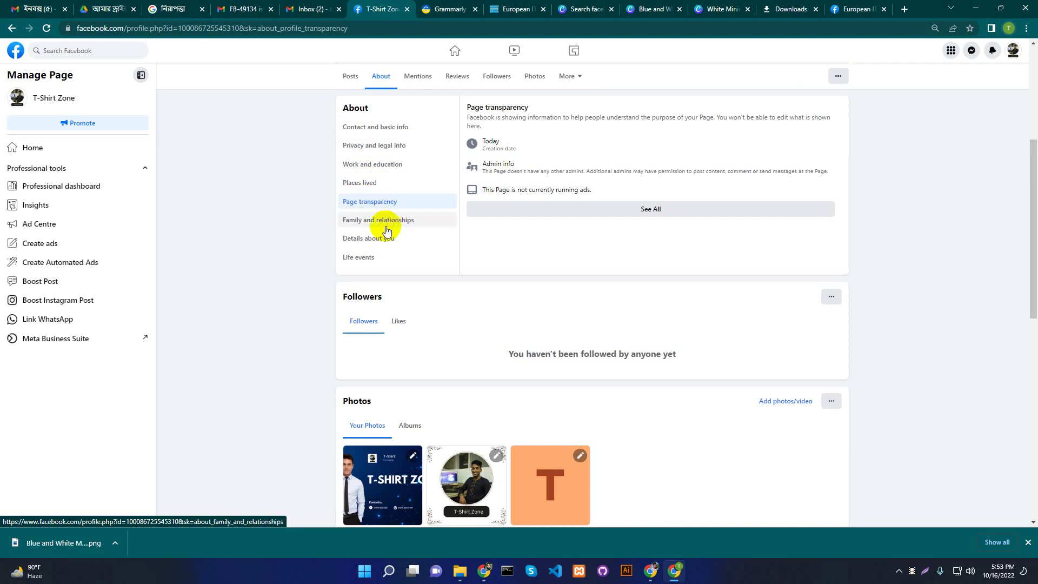
{"action": "left_click", "coordinate": [387, 220]}
{"action": "left_click", "coordinate": [387, 256]}
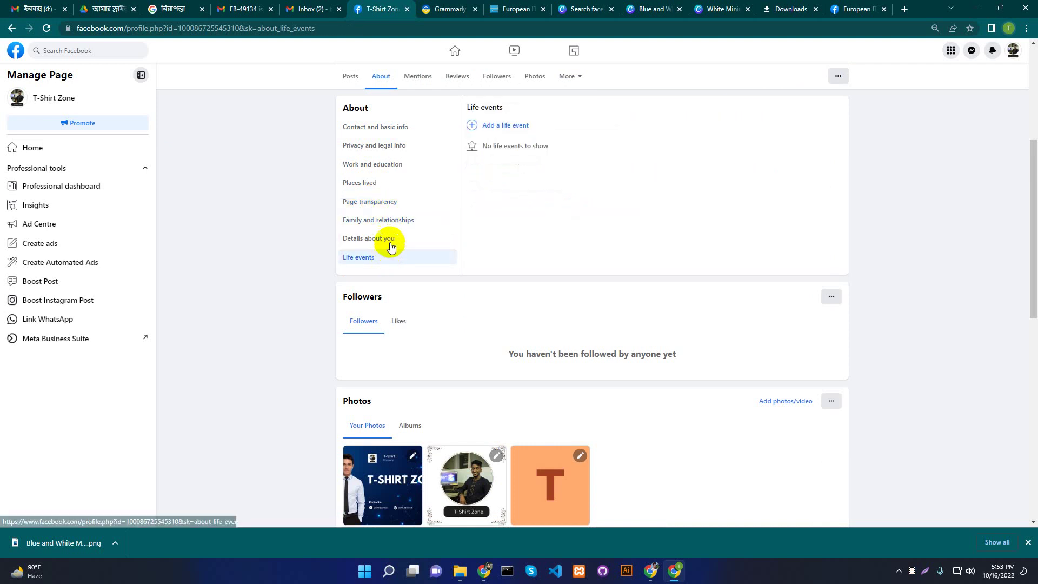
{"action": "scroll", "coordinate": [391, 247], "scroll_direction": "up", "scroll_amount": 5}
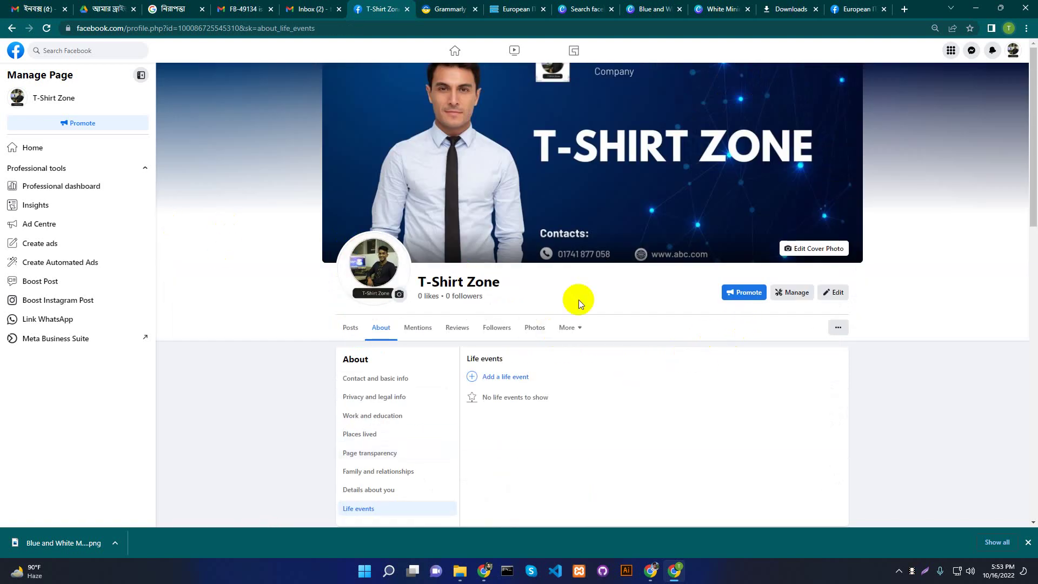
Check the About section via More, return to the Posts feed, and open the page's '...' options
{"action": "left_click", "coordinate": [353, 327]}
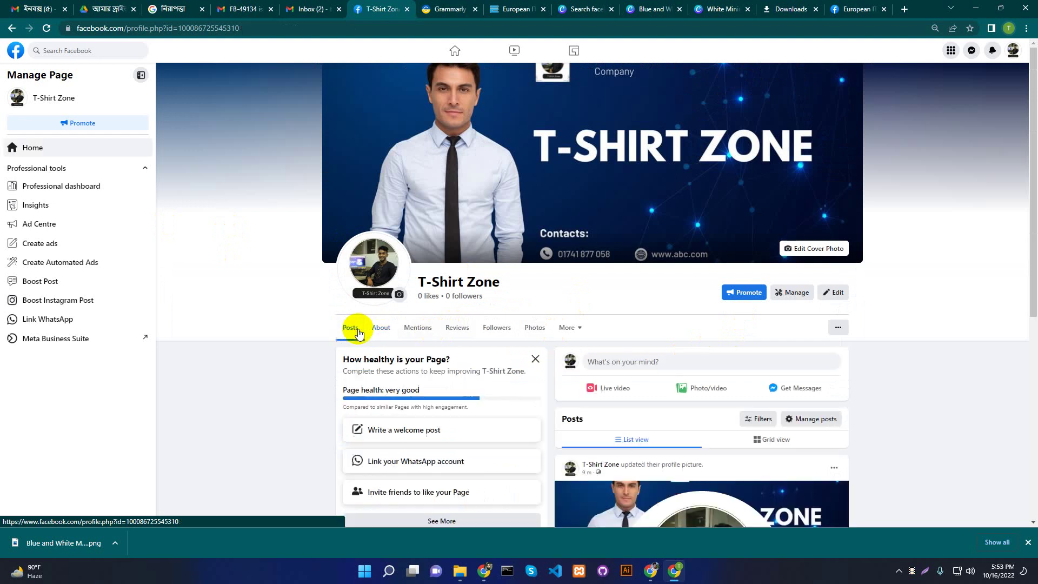
{"action": "left_click", "coordinate": [588, 335]}
{"action": "scroll", "coordinate": [580, 331], "scroll_direction": "down", "scroll_amount": 2}
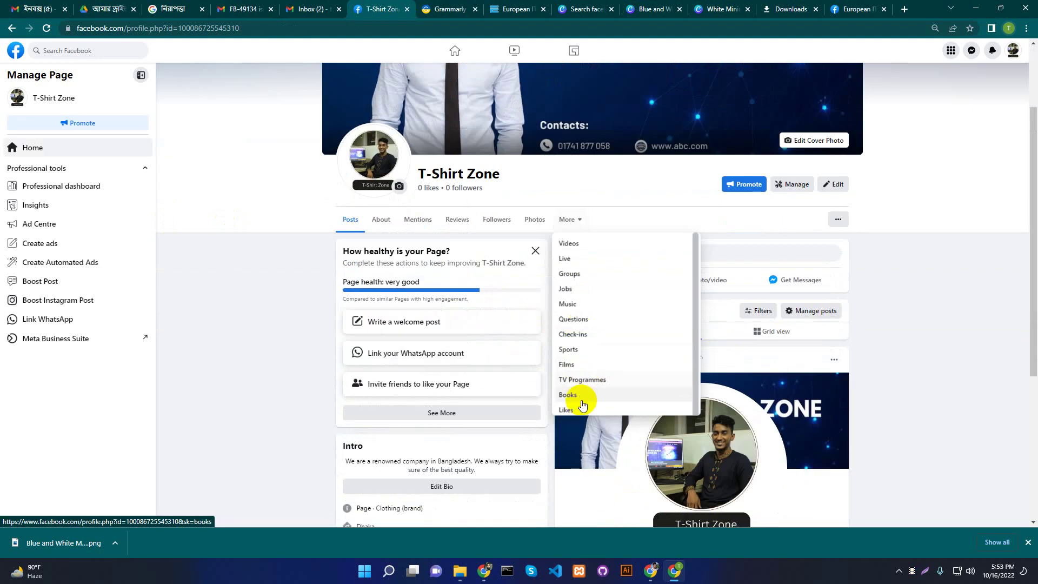
{"action": "left_click", "coordinate": [375, 223]}
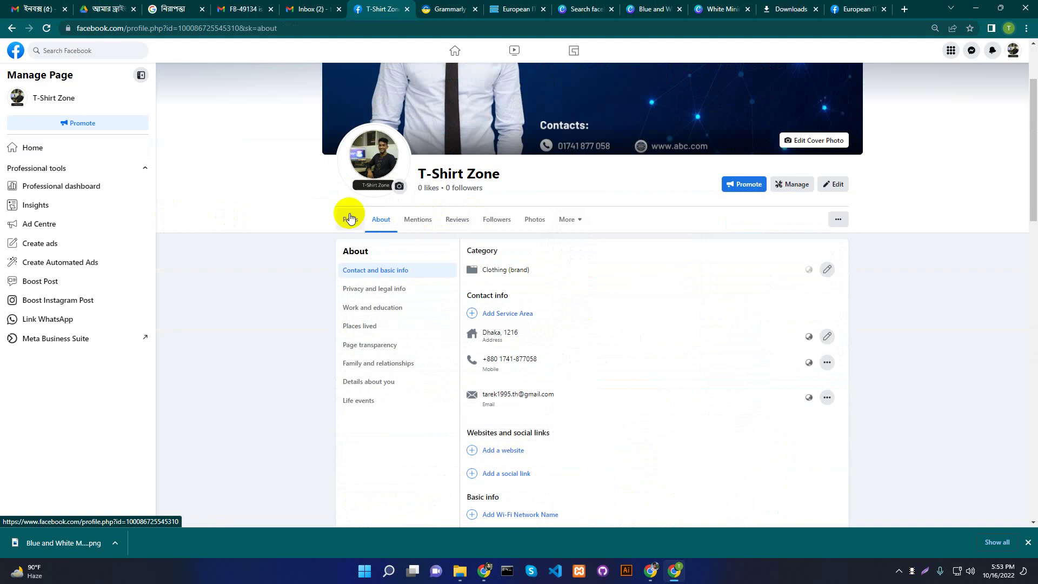
{"action": "left_click", "coordinate": [350, 217]}
{"action": "scroll", "coordinate": [386, 219], "scroll_direction": "down", "scroll_amount": 2}
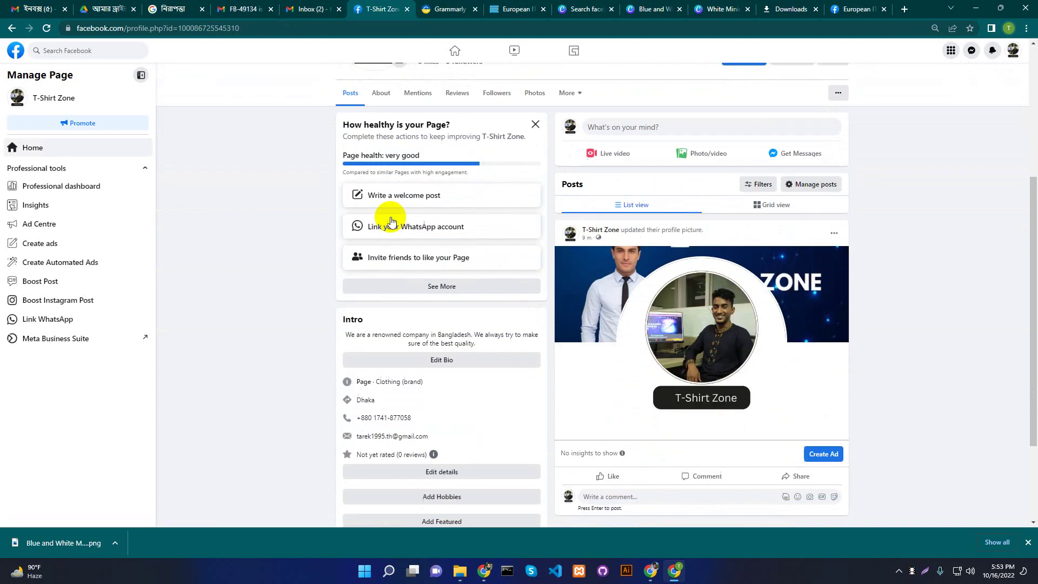
{"action": "scroll", "coordinate": [390, 217], "scroll_direction": "down", "scroll_amount": 2}
{"action": "scroll", "coordinate": [390, 217], "scroll_direction": "up", "scroll_amount": 3}
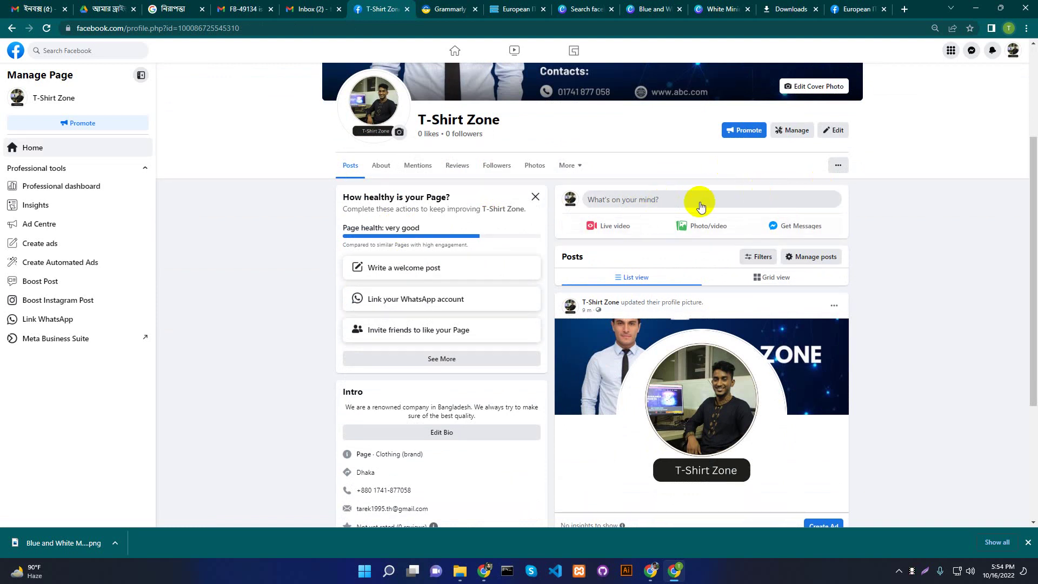
{"action": "left_click", "coordinate": [837, 165]}
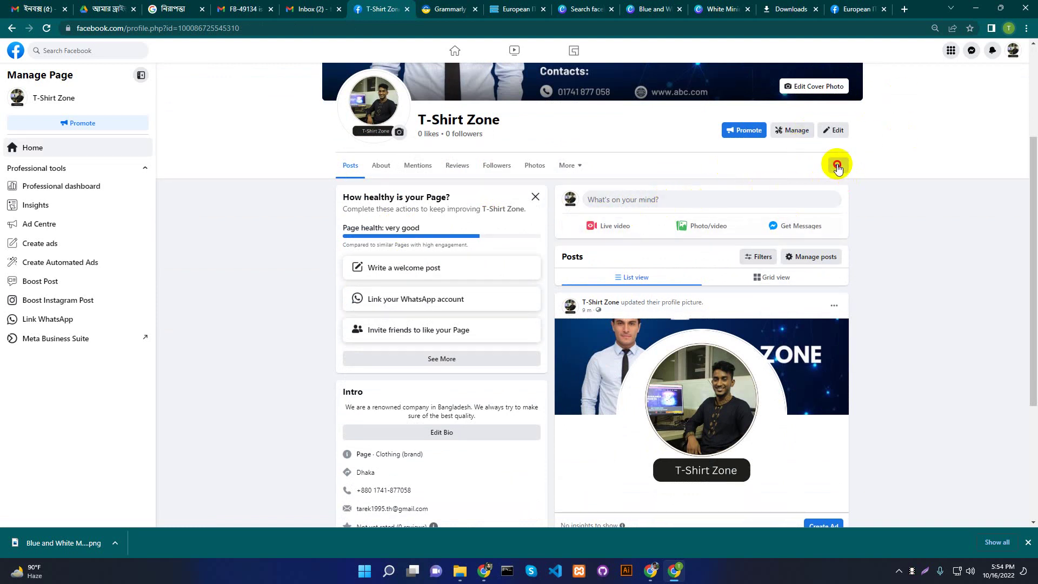
Open the Professional dashboard via Manage and review its Post engagement and New Page likes figures
{"action": "left_click", "coordinate": [794, 135]}
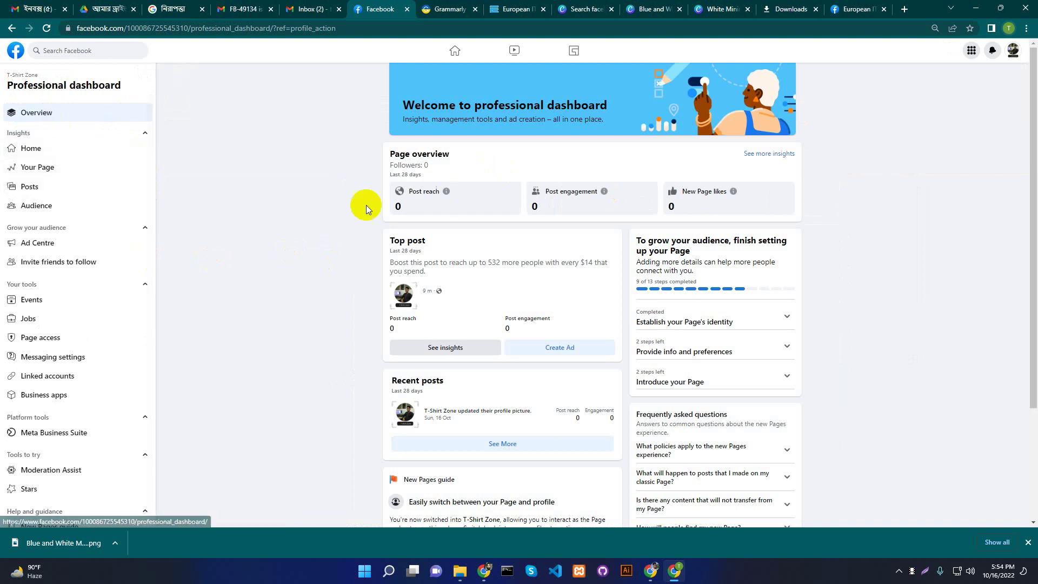
{"action": "left_click", "coordinate": [447, 193]}
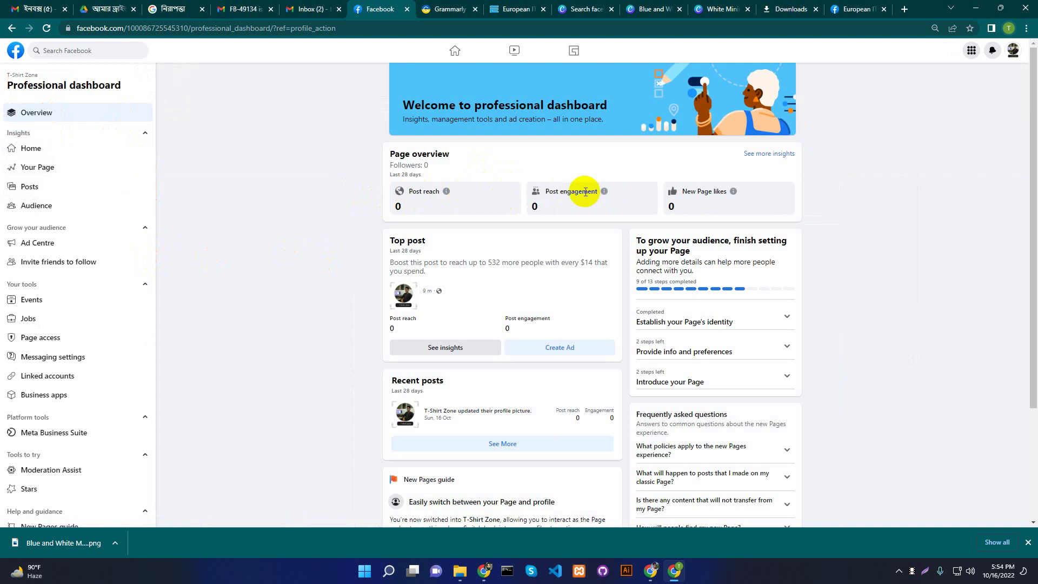
{"action": "left_click_drag", "start_coordinate": [583, 192], "coordinate": [538, 204]}
{"action": "left_click_drag", "start_coordinate": [683, 191], "coordinate": [727, 192]}
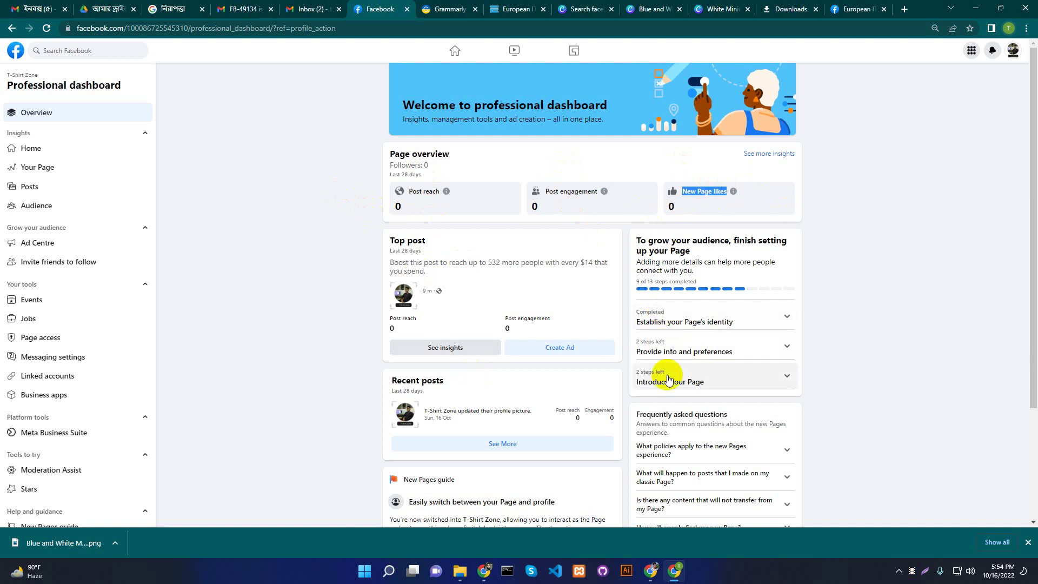
{"action": "scroll", "coordinate": [419, 256], "scroll_direction": "down", "scroll_amount": 3}
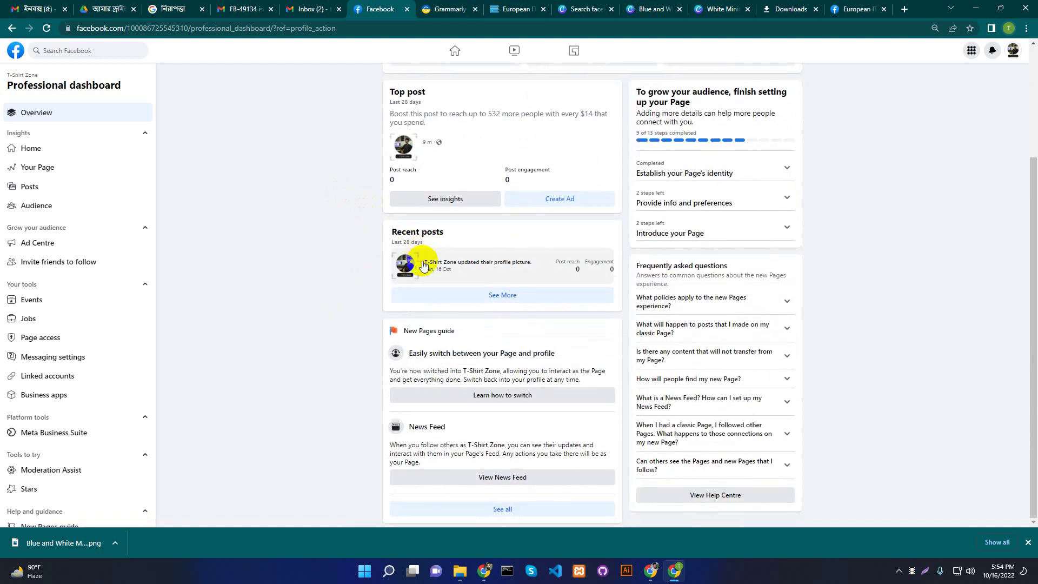
{"action": "scroll", "coordinate": [423, 265], "scroll_direction": "up", "scroll_amount": 2}
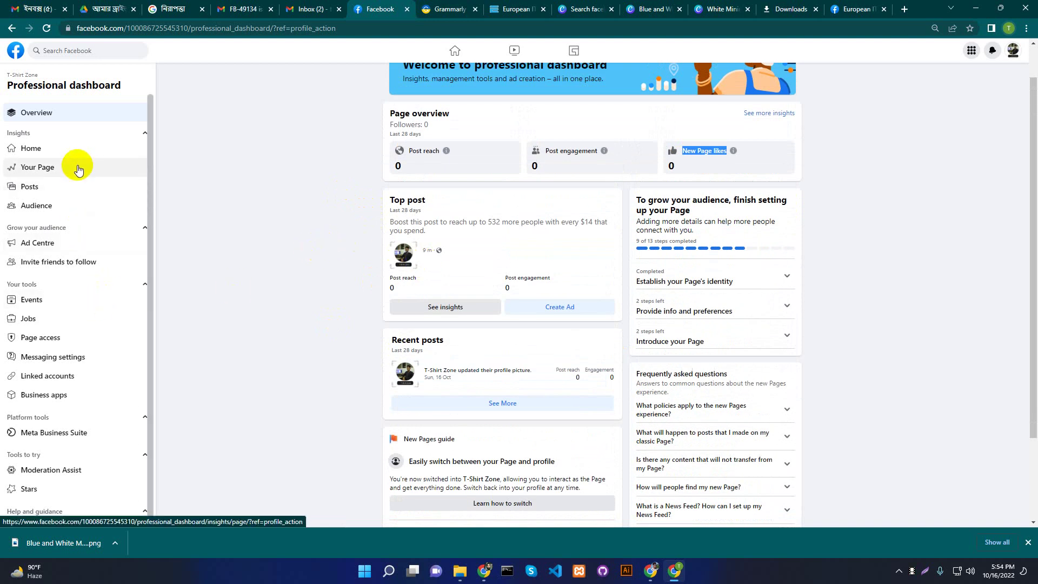
Switch to Home under Insights to show the Page overview, Content and Audience summaries
{"action": "left_click", "coordinate": [38, 172]}
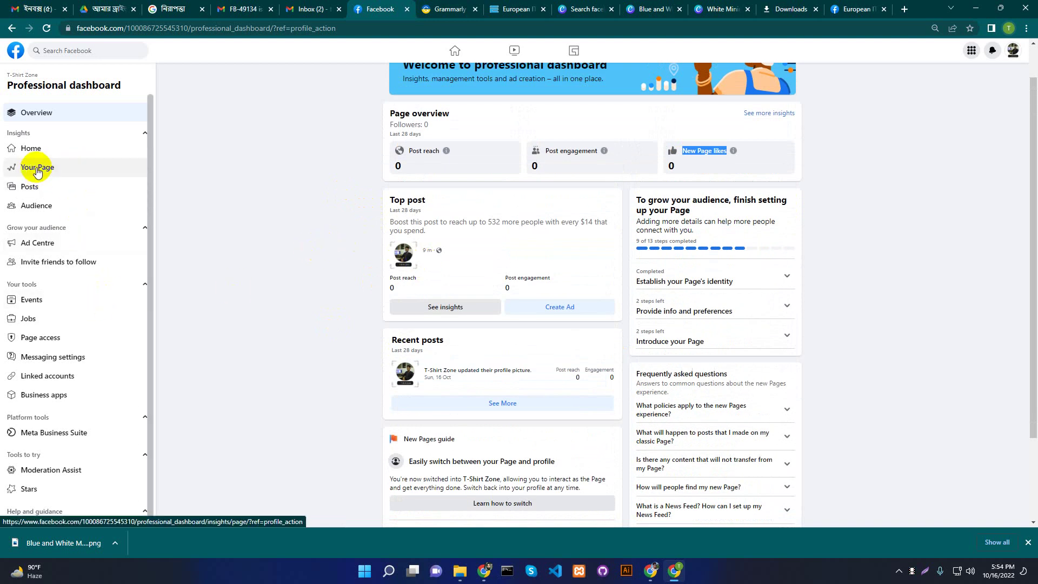
{"action": "scroll", "coordinate": [62, 329], "scroll_direction": "down", "scroll_amount": 4}
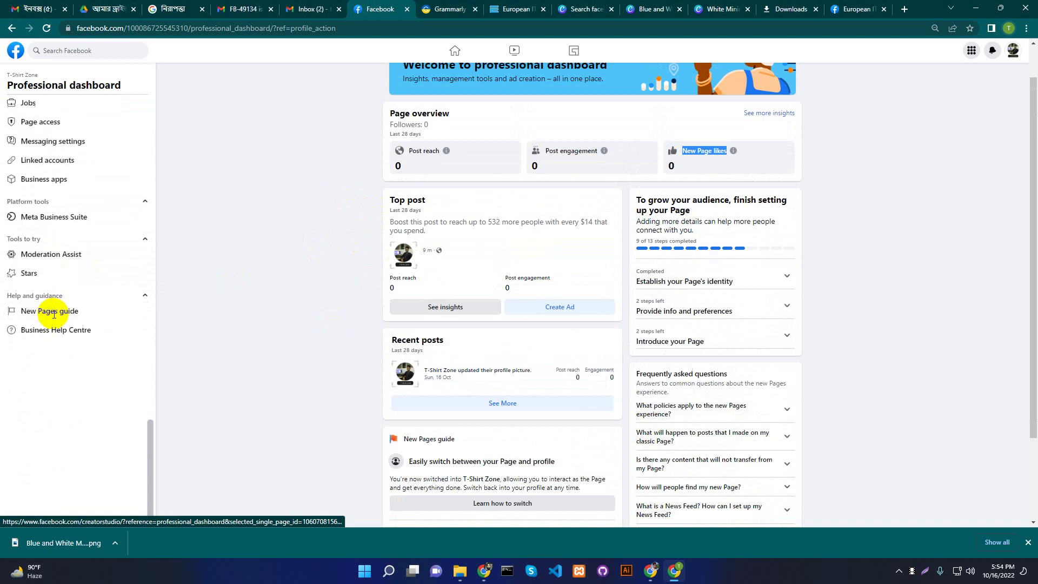
{"action": "scroll", "coordinate": [48, 297], "scroll_direction": "up", "scroll_amount": 4}
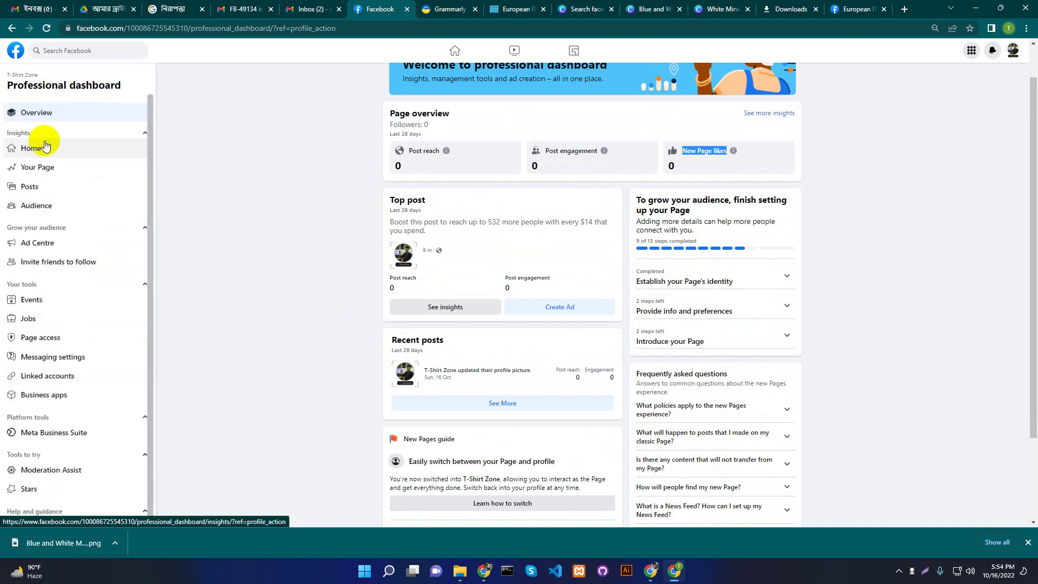
{"action": "left_click", "coordinate": [47, 147]}
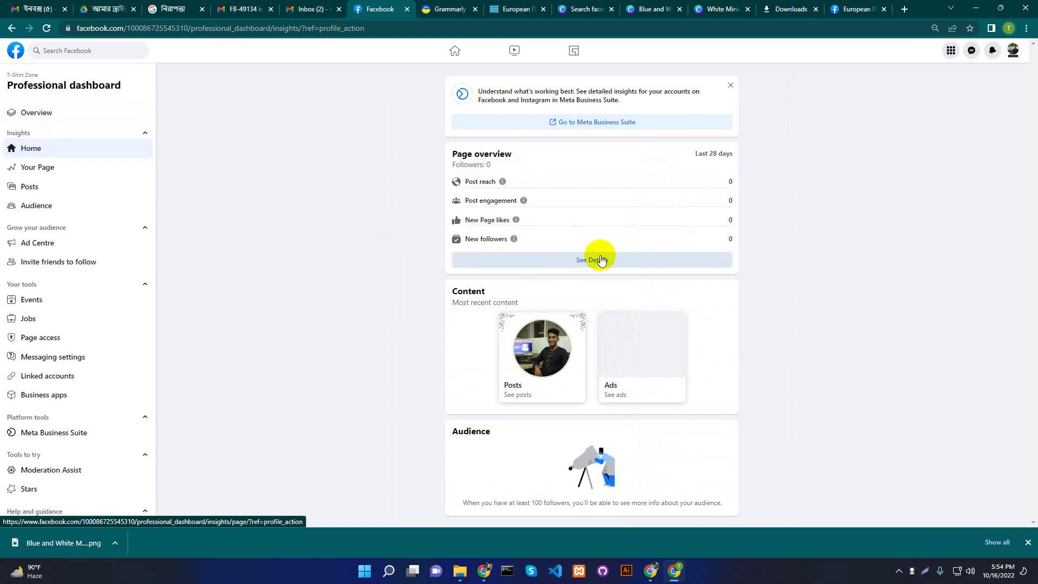
View the Your Page insights overview and the Page's Posts list in the dashboard
{"action": "left_click", "coordinate": [67, 172]}
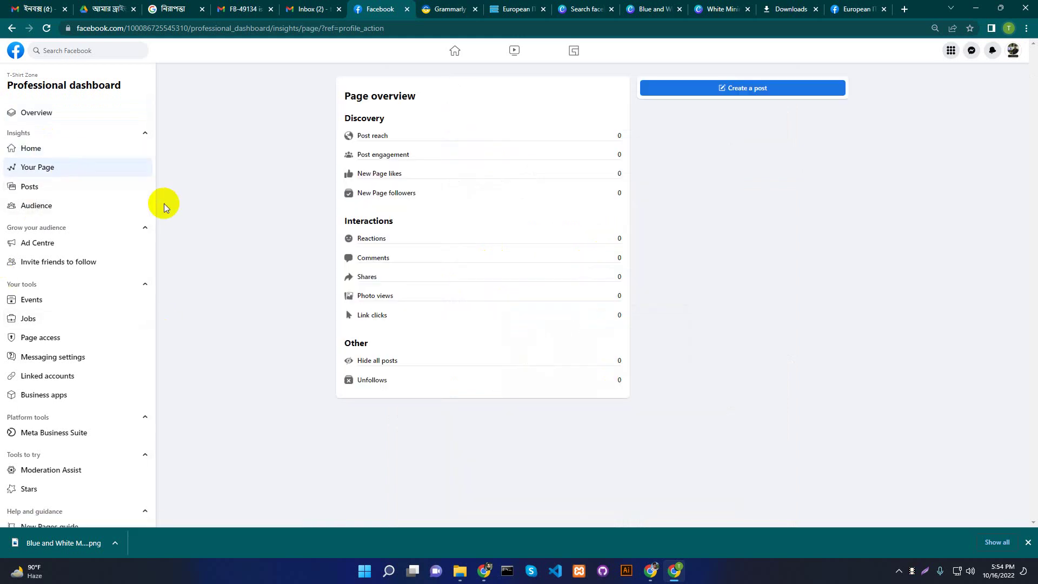
{"action": "left_click", "coordinate": [68, 186]}
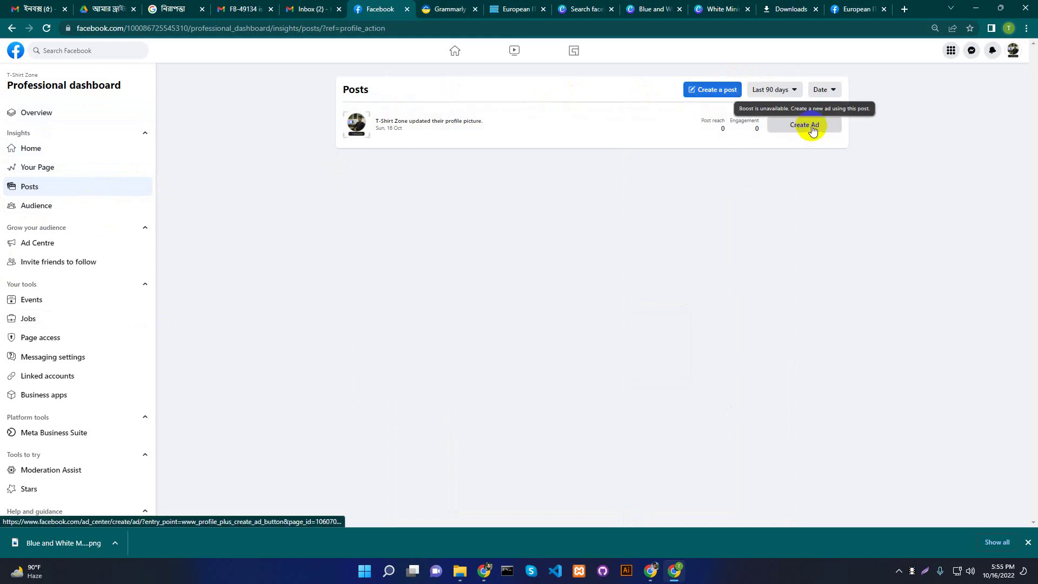
{"action": "left_click", "coordinate": [831, 131]}
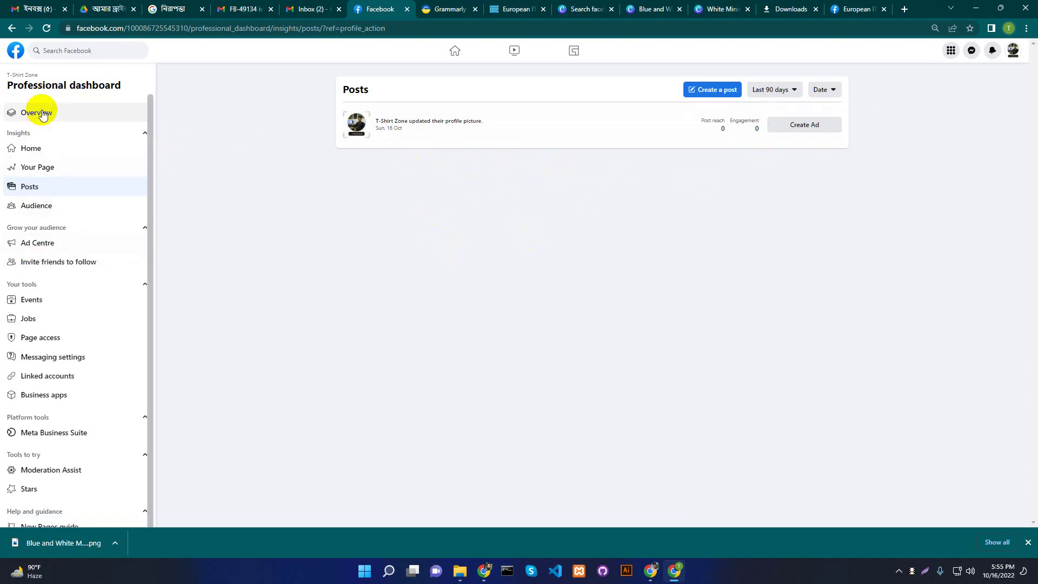
Open Audience insights and read its notice about needing at least 100 followers
{"action": "left_click", "coordinate": [50, 215]}
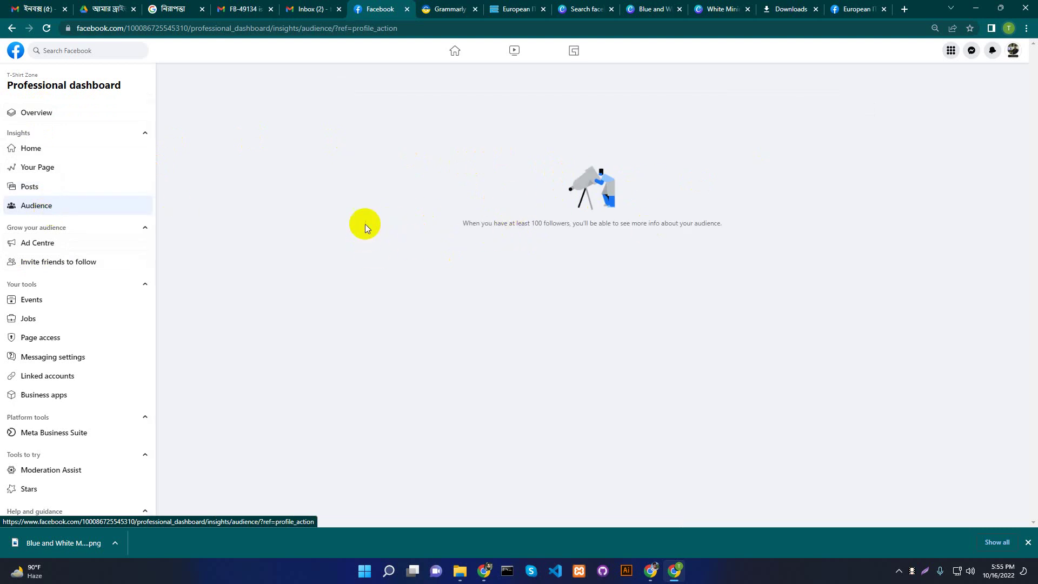
{"action": "left_click_drag", "start_coordinate": [462, 223], "coordinate": [588, 222]}
{"action": "left_click", "coordinate": [500, 224]}
{"action": "left_click", "coordinate": [535, 223]}
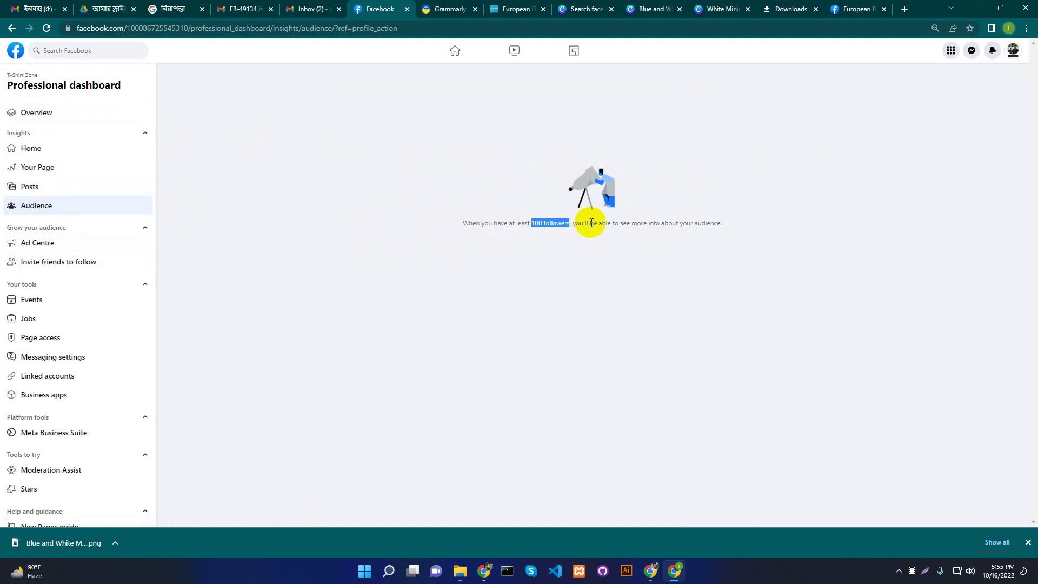
{"action": "left_click_drag", "start_coordinate": [746, 218], "coordinate": [470, 225]}
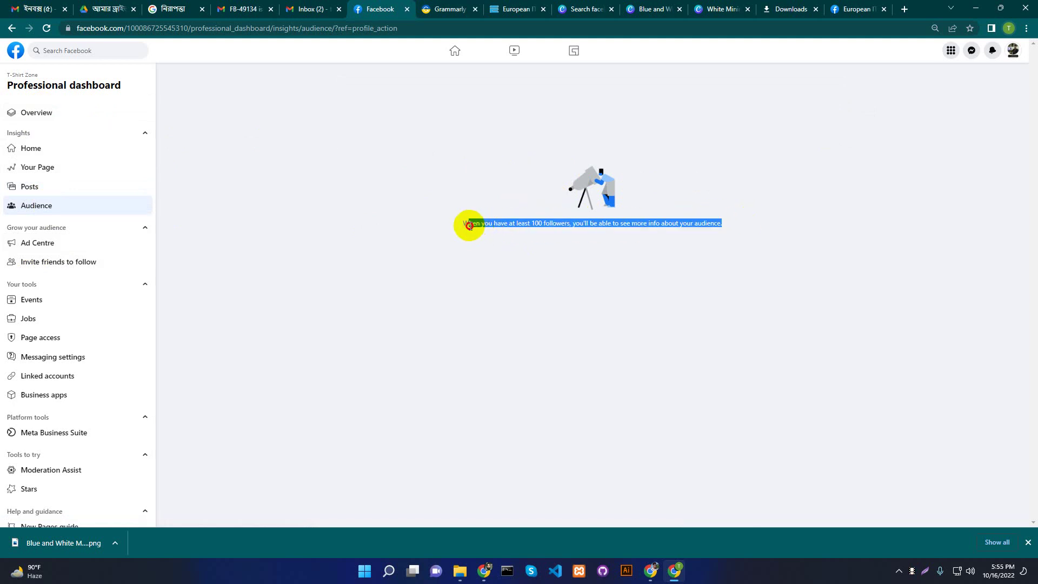
{"action": "left_click", "coordinate": [480, 196]}
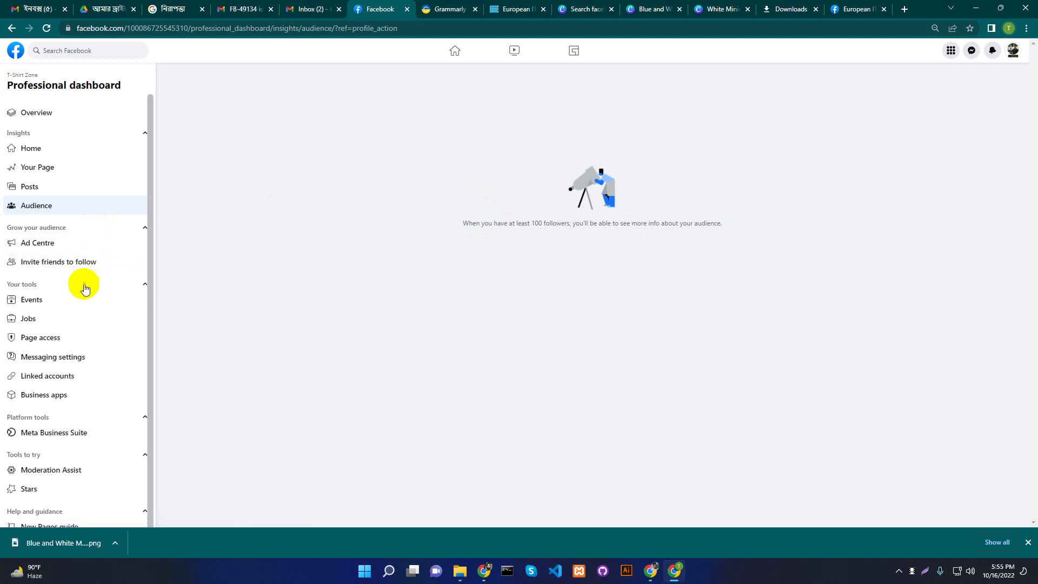
Open Page access settings and begin, then cancel, adding someone with task access
{"action": "left_click", "coordinate": [64, 347]}
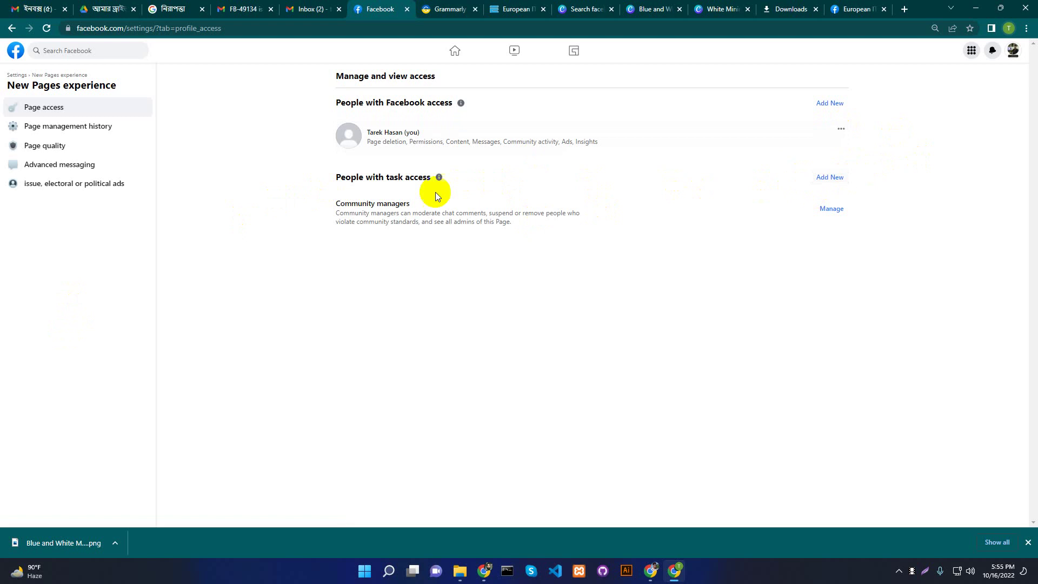
{"action": "left_click", "coordinate": [838, 178]}
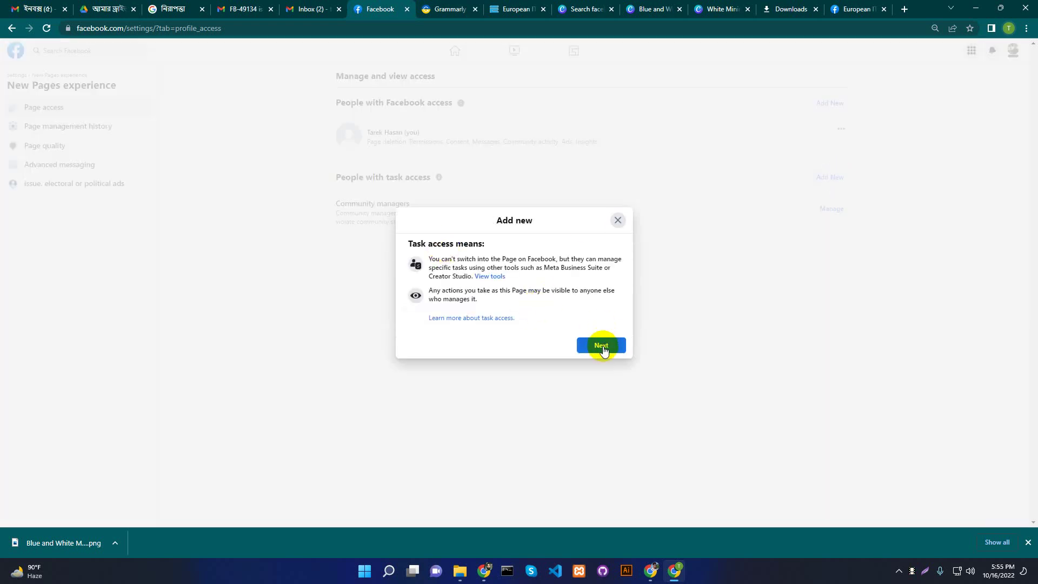
{"action": "left_click", "coordinate": [601, 346]}
{"action": "left_click", "coordinate": [493, 219]}
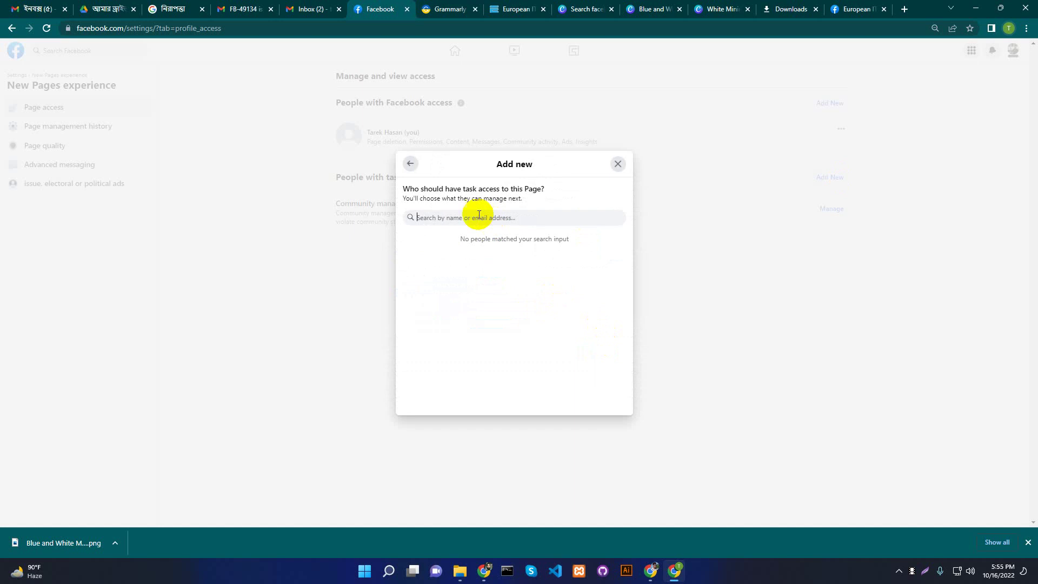
{"action": "left_click", "coordinate": [411, 163]}
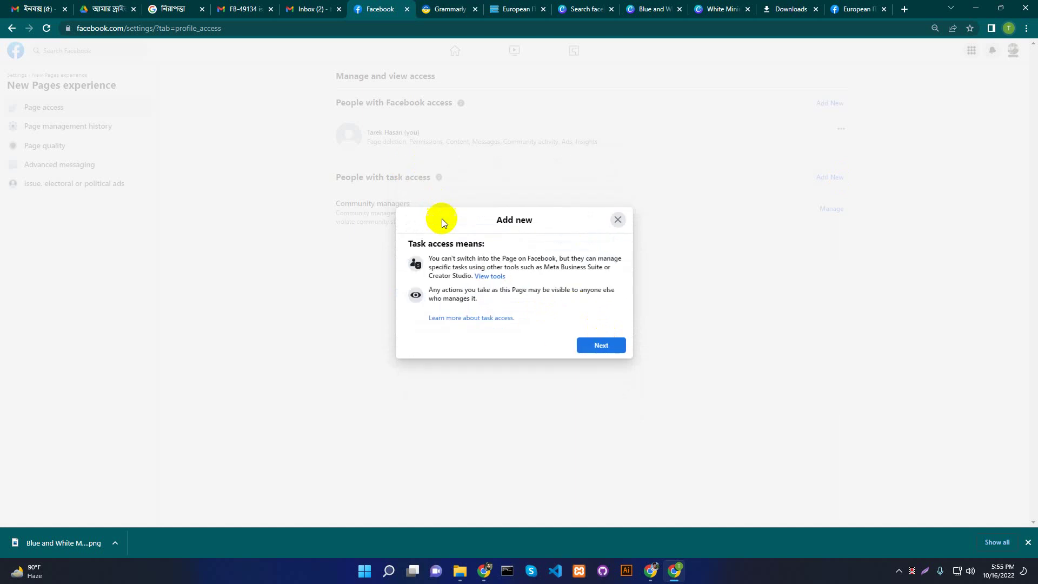
{"action": "left_click", "coordinate": [619, 221]}
Begin adding someone with Facebook access, then close that dialog without adding anyone
{"action": "left_click", "coordinate": [830, 103]}
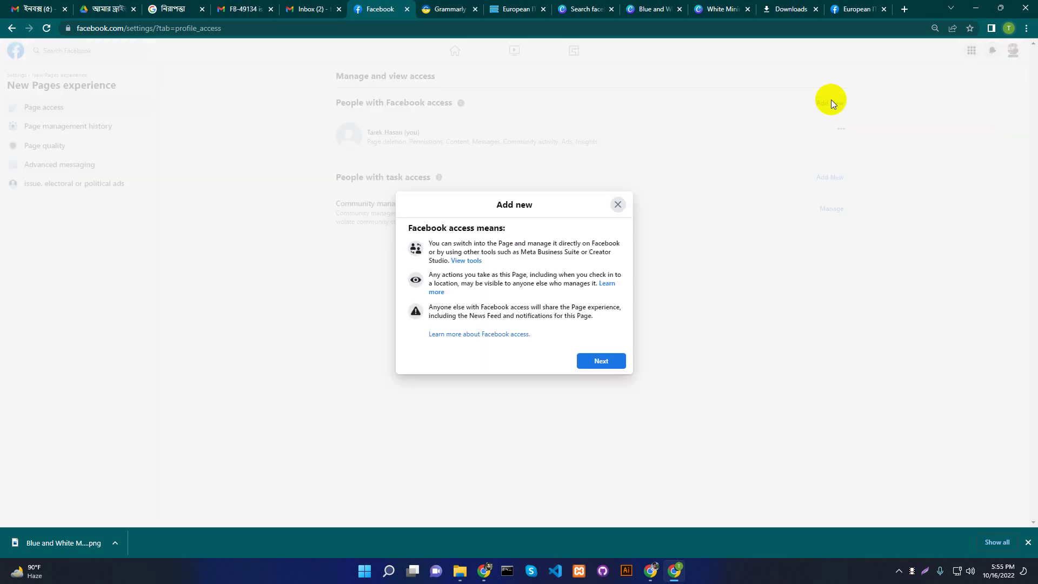
{"action": "left_click", "coordinate": [600, 361]}
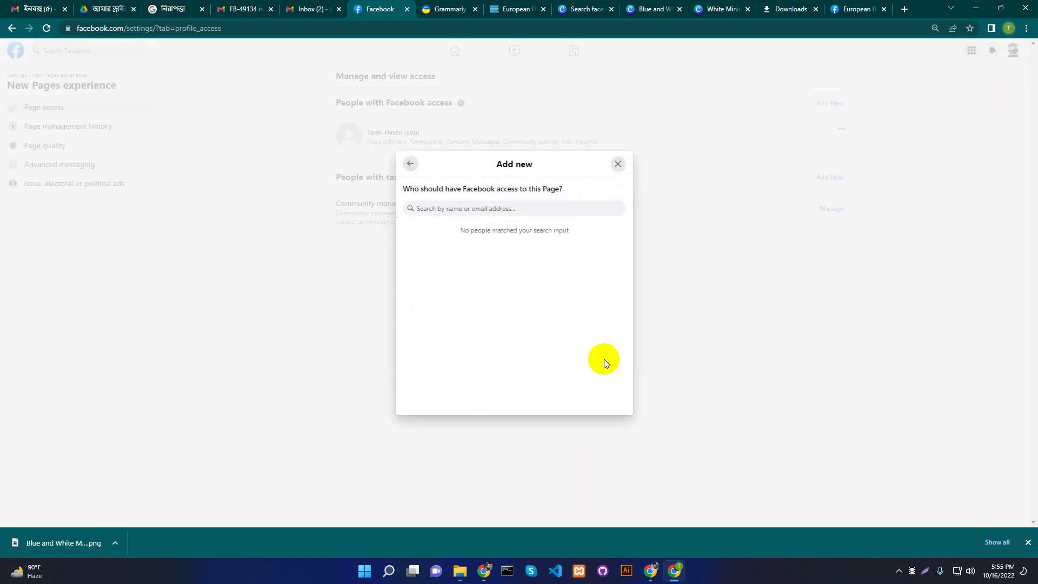
{"action": "left_click", "coordinate": [411, 163]}
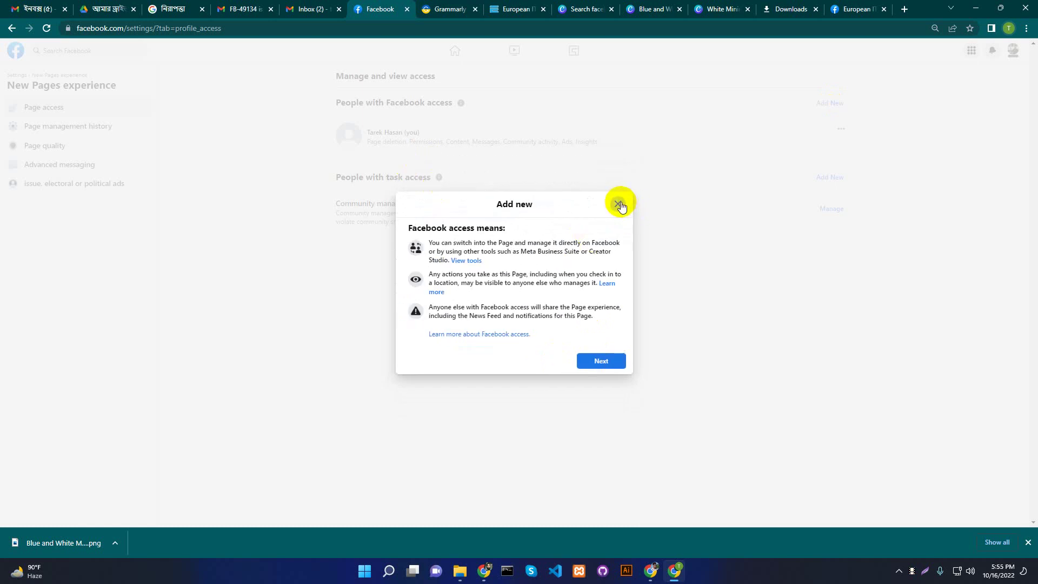
{"action": "left_click", "coordinate": [619, 204]}
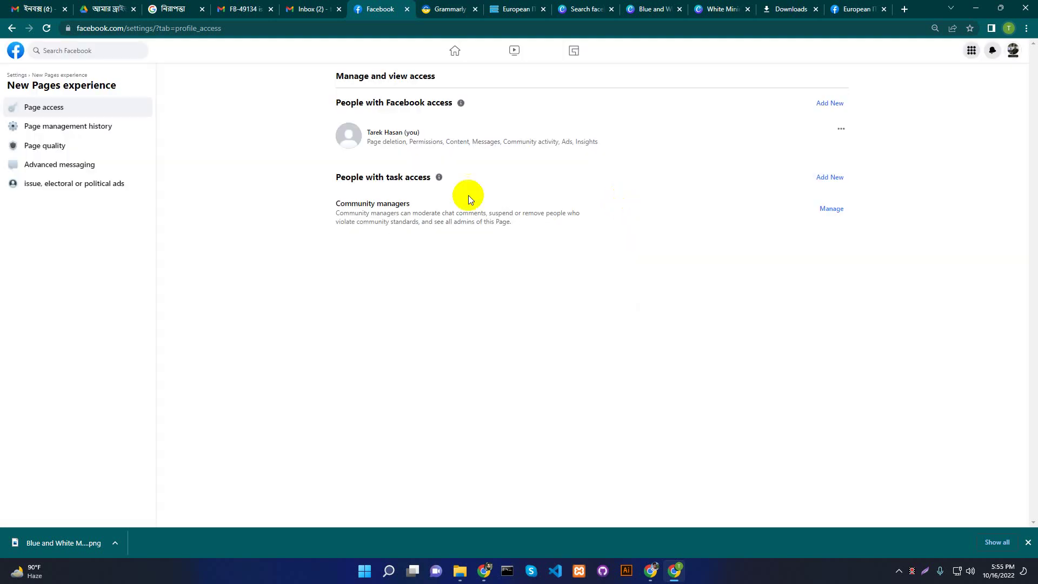
Review Page management history, Advanced messaging, Page quality and General settings, then return to the home feed
{"action": "left_click", "coordinate": [73, 125]}
{"action": "left_click", "coordinate": [70, 164]}
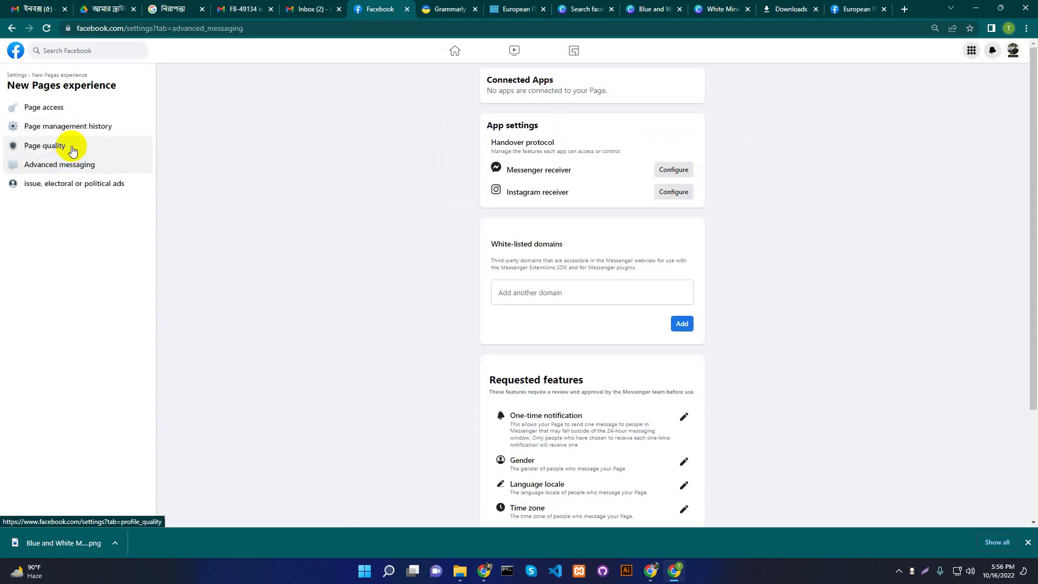
{"action": "left_click", "coordinate": [73, 149]}
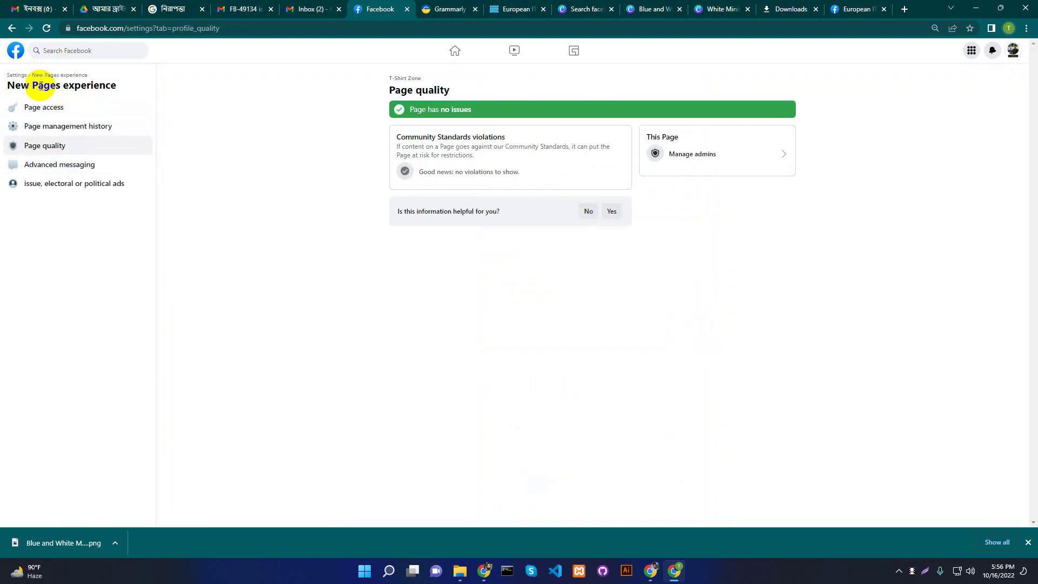
{"action": "left_click", "coordinate": [16, 75]}
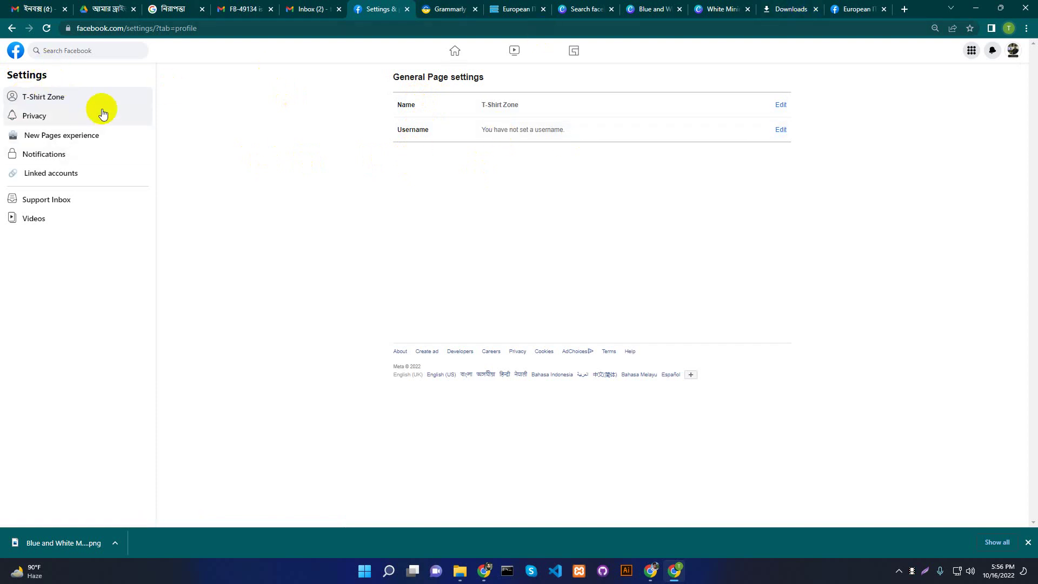
{"action": "left_click", "coordinate": [42, 99]}
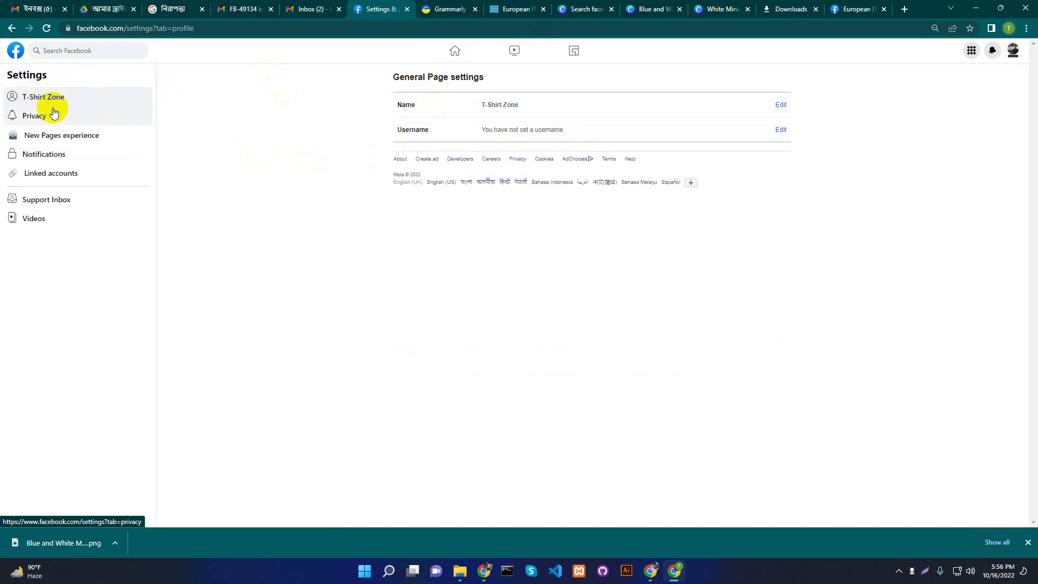
{"action": "left_click", "coordinate": [435, 9]}
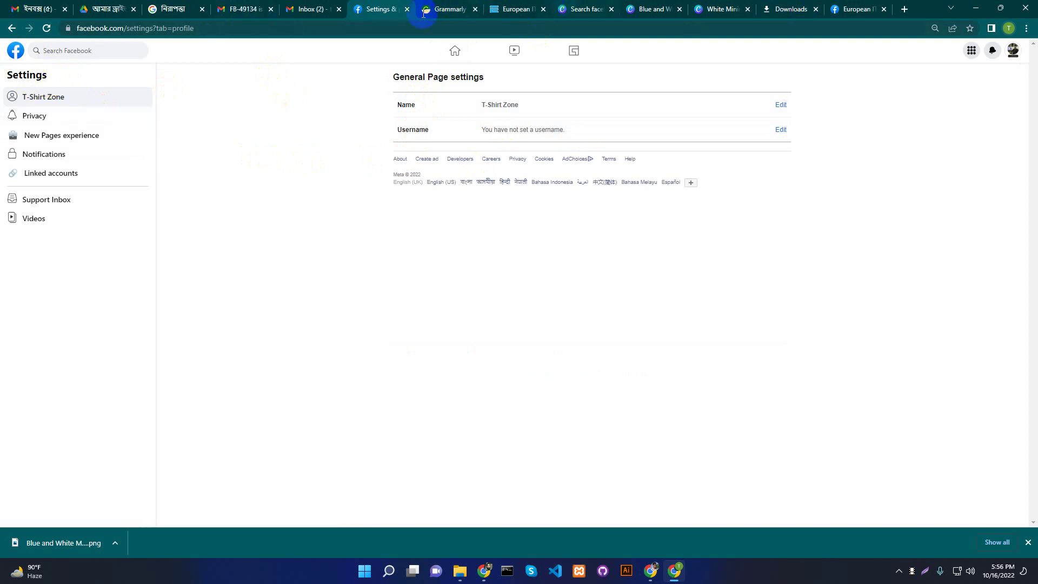
{"action": "left_click", "coordinate": [16, 52]}
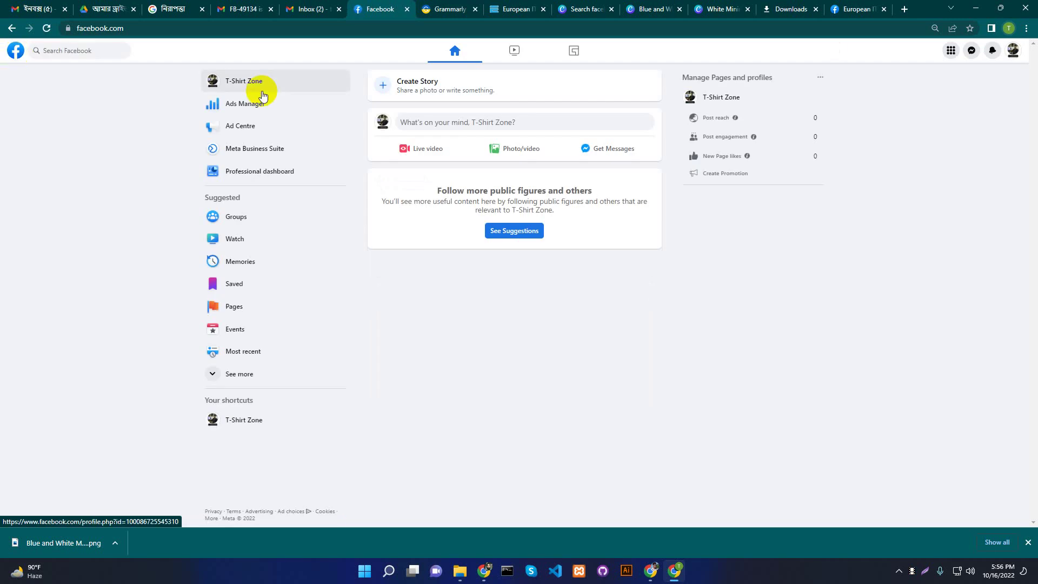
Go back to the home feed and open the T-Shirt Zone Page from Manage Pages
{"action": "left_click", "coordinate": [246, 308]}
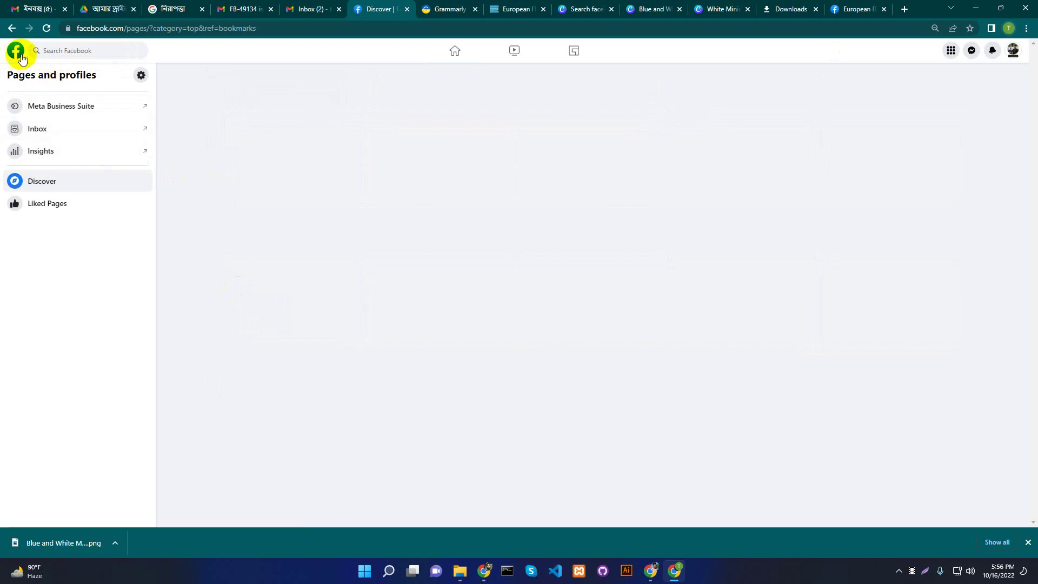
{"action": "left_click", "coordinate": [10, 29]}
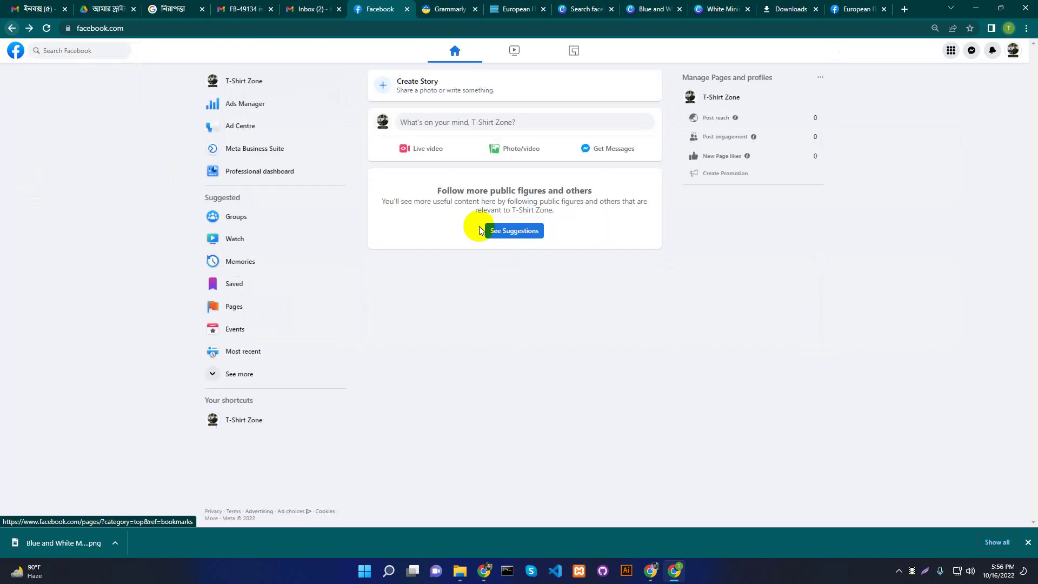
{"action": "left_click", "coordinate": [717, 97]}
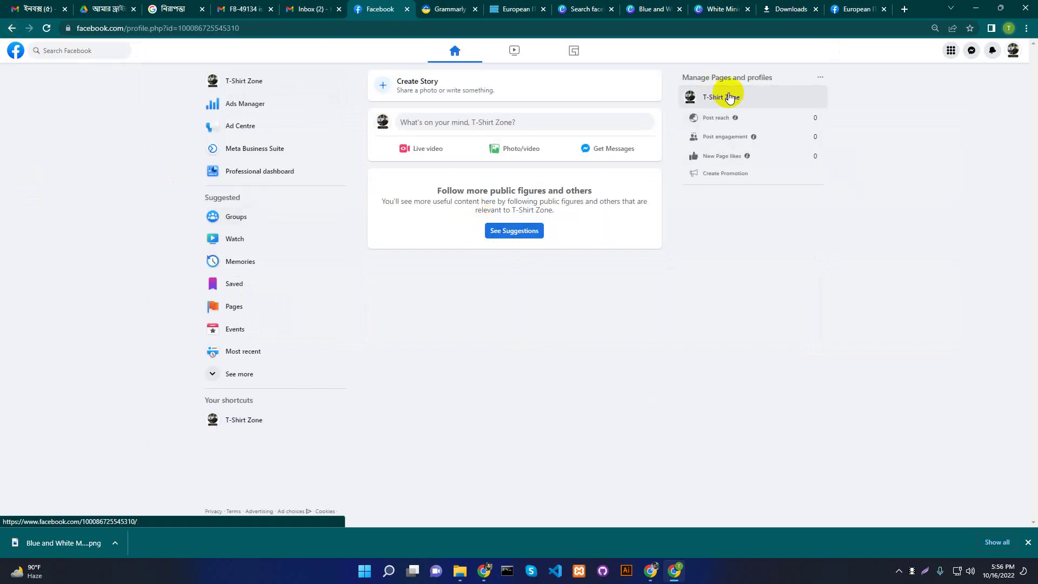
{"action": "scroll", "coordinate": [332, 206], "scroll_direction": "up", "scroll_amount": 3}
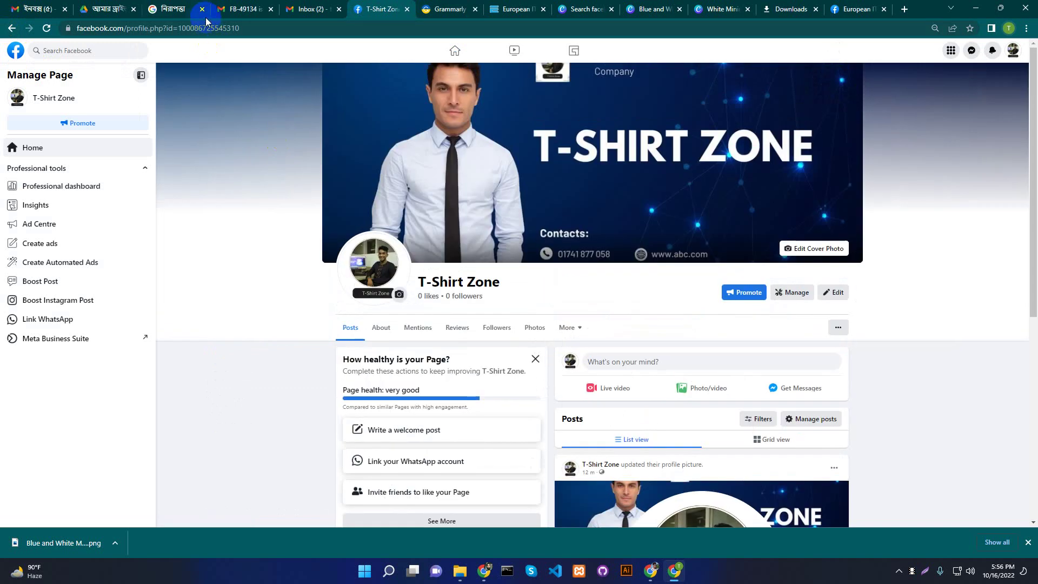
Inspect the Page's web address, selecting its numeric profile.php id
{"action": "left_click", "coordinate": [127, 28]}
{"action": "left_click_drag", "start_coordinate": [127, 29], "coordinate": [245, 30]}
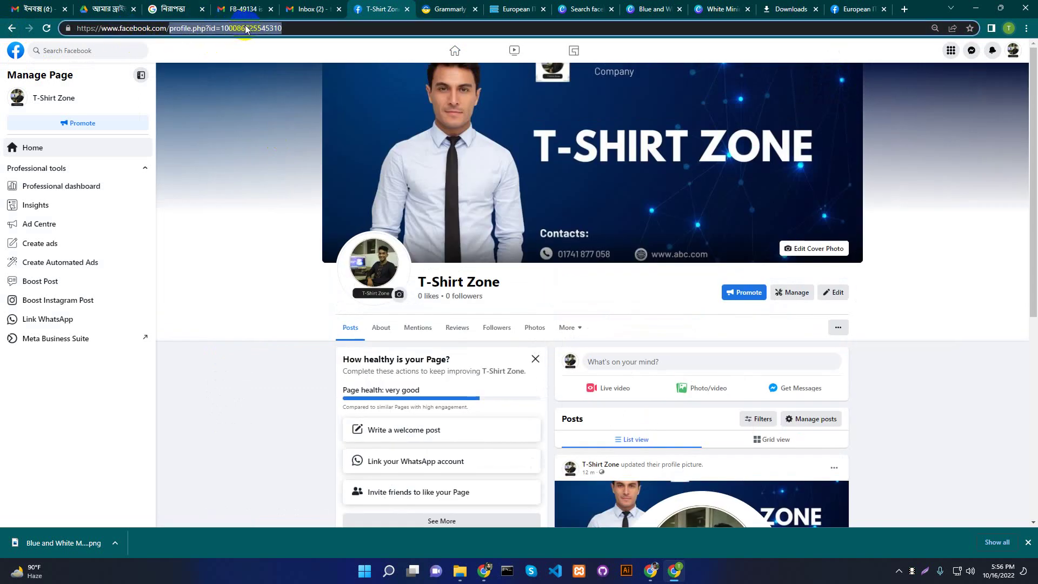
{"action": "left_click", "coordinate": [299, 30]}
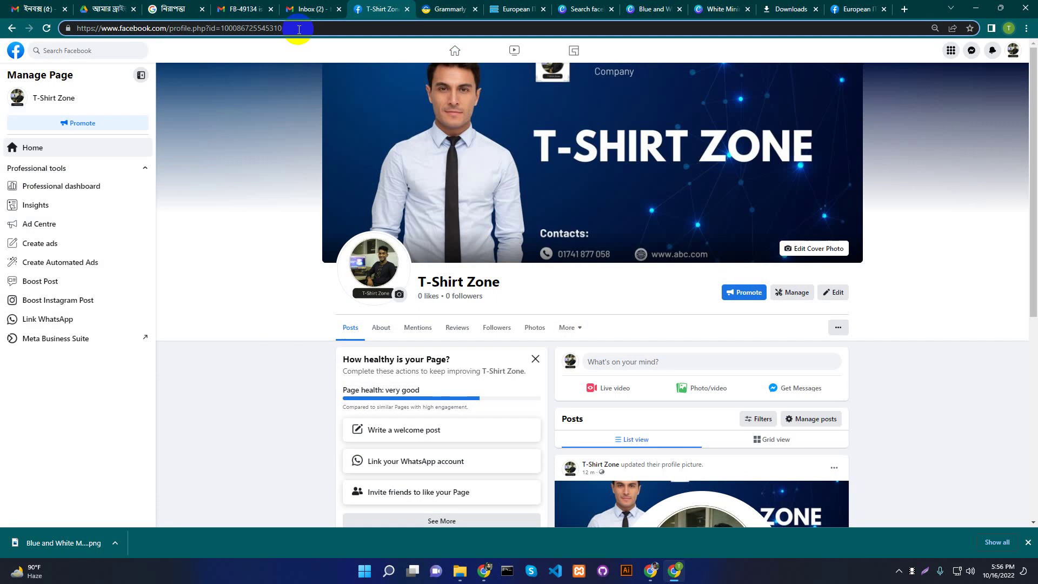
{"action": "left_click", "coordinate": [298, 29]}
{"action": "left_click_drag", "start_coordinate": [298, 30], "coordinate": [169, 32]}
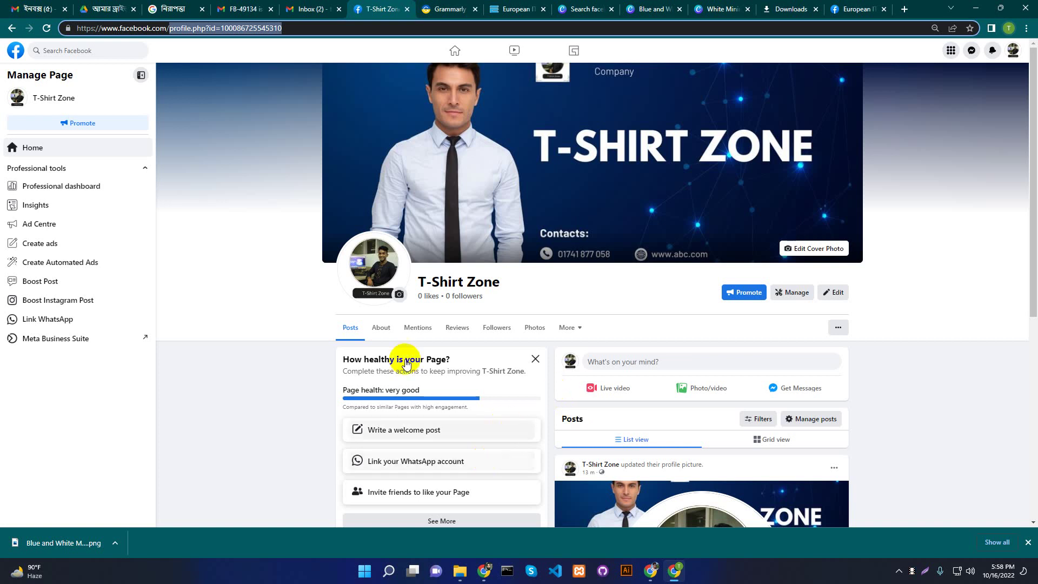
Check the numeric id in the address and the T-Shirt Zone name, then open the Professional dashboard
{"action": "left_click", "coordinate": [279, 28]}
{"action": "mouse_move", "coordinate": [279, 28]}
{"action": "left_mouse_down"}
{"action": "mouse_move", "coordinate": [297, 28]}
{"action": "mouse_move", "coordinate": [167, 33]}
{"action": "mouse_move", "coordinate": [294, 30]}
{"action": "left_mouse_up"}
{"action": "left_click", "coordinate": [291, 30]}
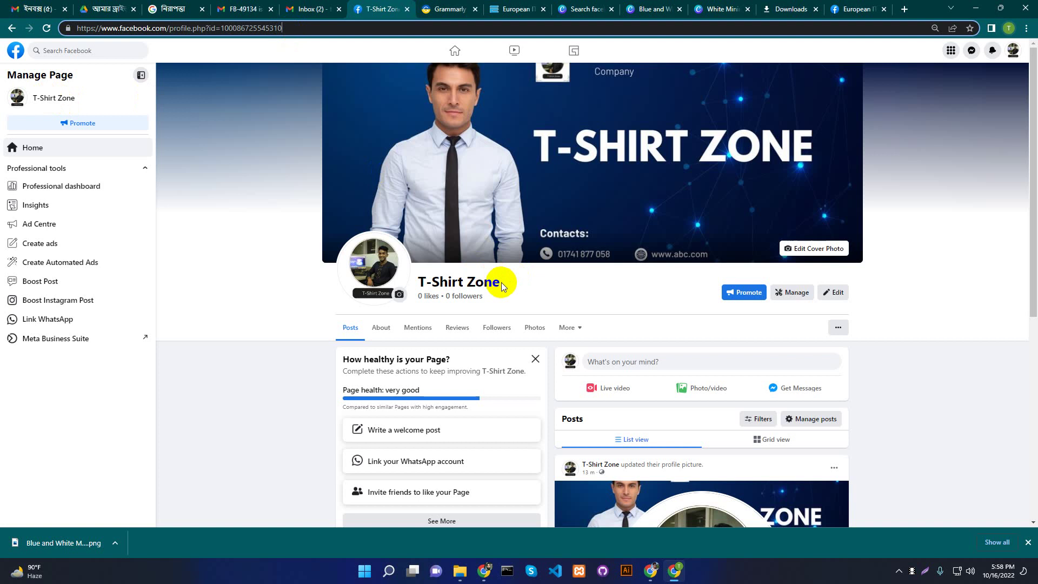
{"action": "left_click_drag", "start_coordinate": [494, 280], "coordinate": [421, 279]}
{"action": "key", "text": "ctrl+c"}
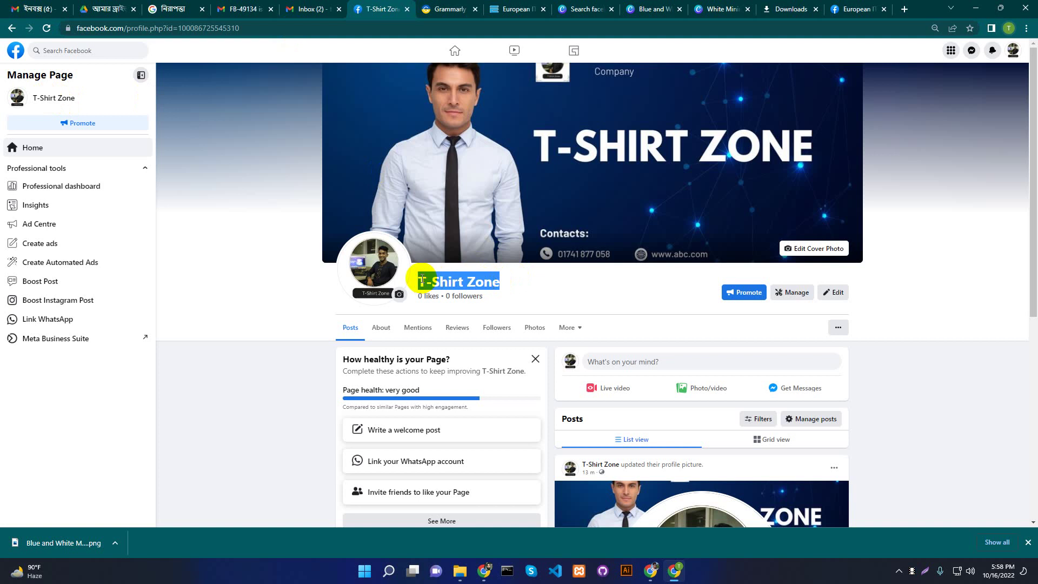
{"action": "left_click", "coordinate": [725, 280]}
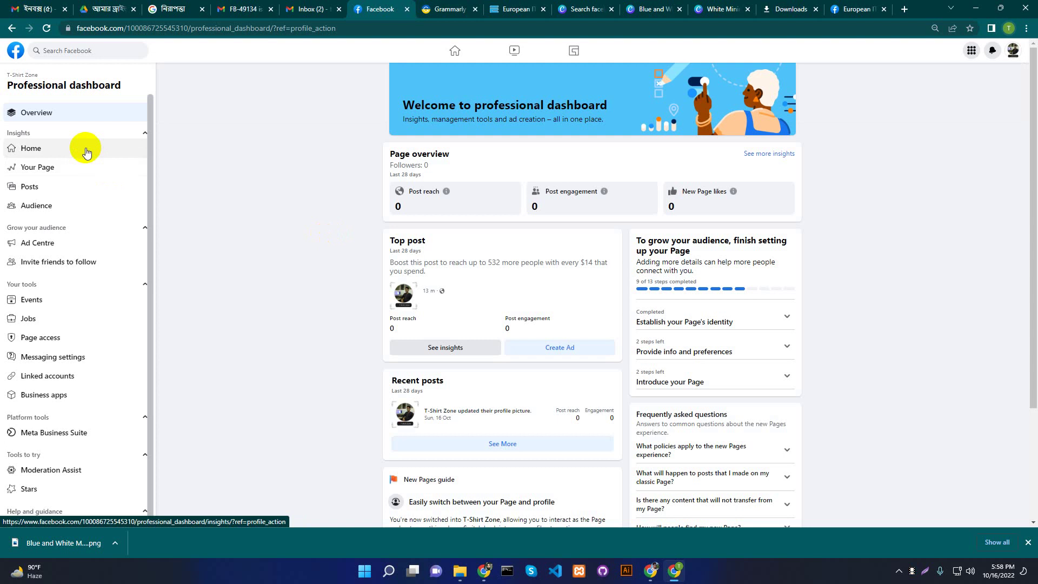
Check the numeric id in the dashboard address and zoom the page to 150%
{"action": "left_click", "coordinate": [195, 28]}
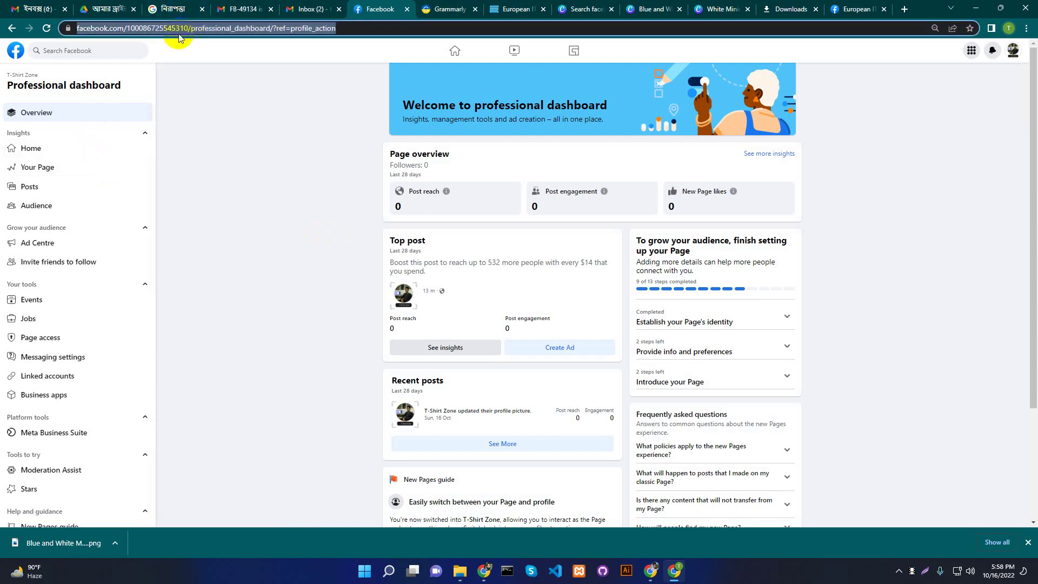
{"action": "left_click", "coordinate": [129, 29]}
{"action": "left_click_drag", "start_coordinate": [173, 28], "coordinate": [334, 28]}
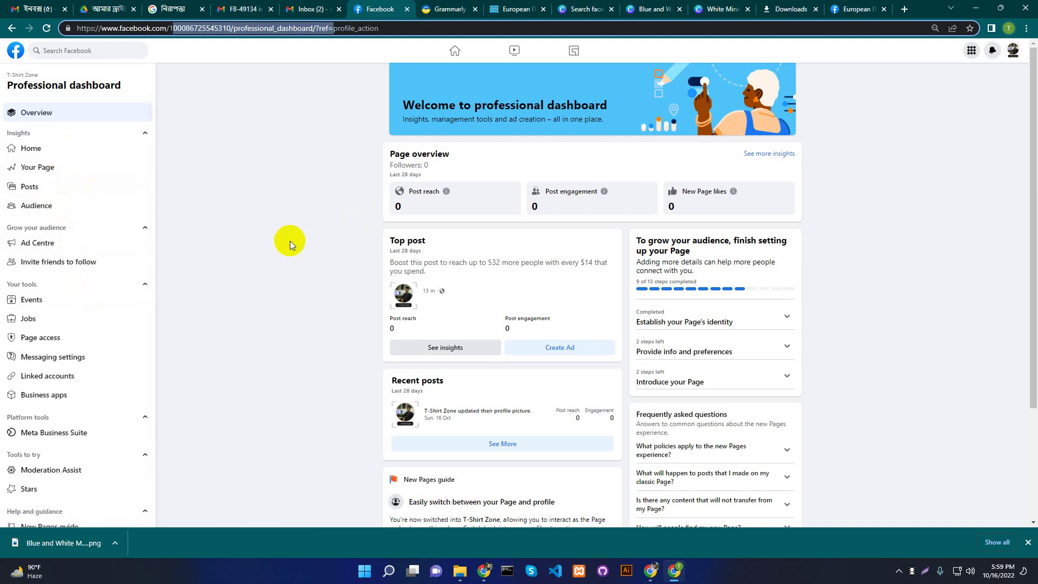
{"action": "key", "text": "ctrl+plus"}
{"action": "key", "text": "ctrl+plus"}
{"action": "key", "text": "ctrl+plus"}
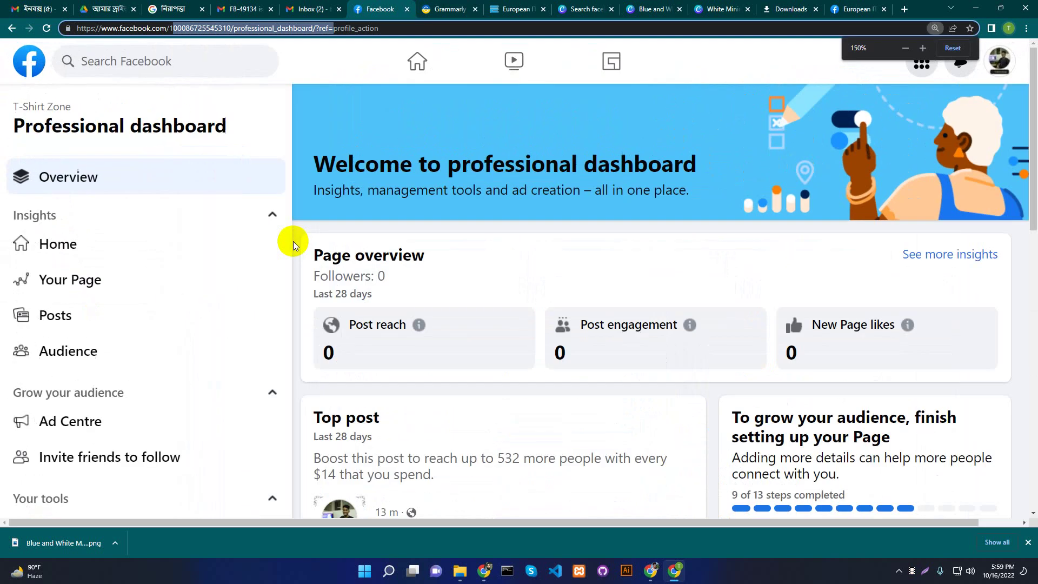
Browse Page access, Page quality and Advanced messaging, ending on General Page settings with no username
{"action": "scroll", "coordinate": [160, 389], "scroll_direction": "down", "scroll_amount": 3}
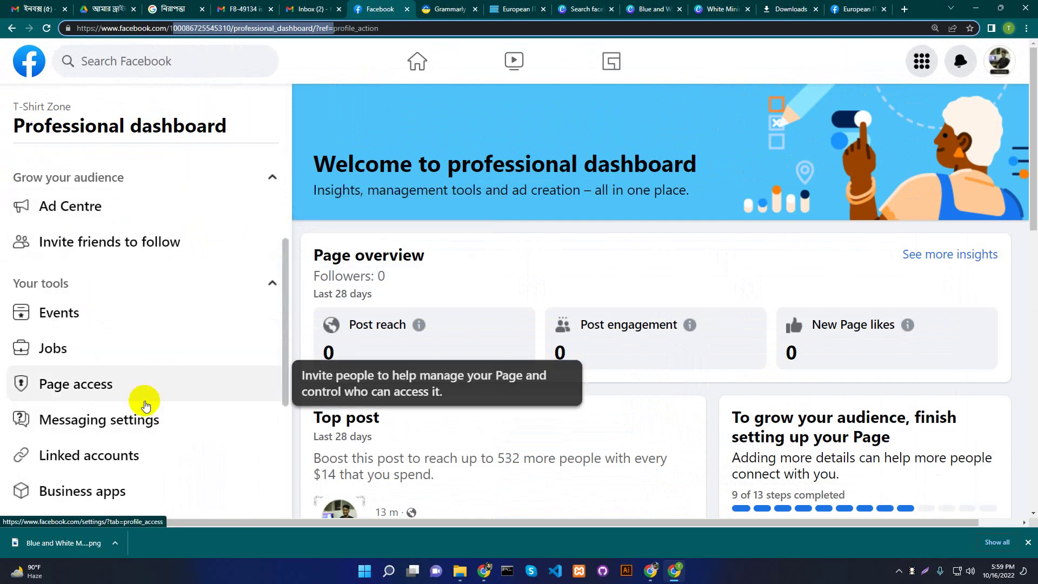
{"action": "left_click", "coordinate": [146, 404]}
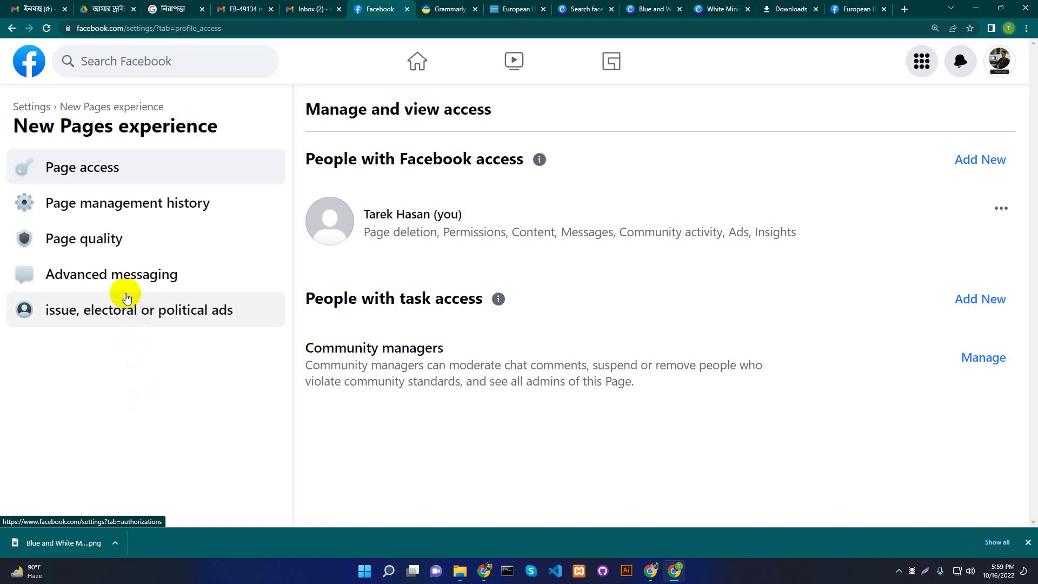
{"action": "left_click", "coordinate": [132, 240]}
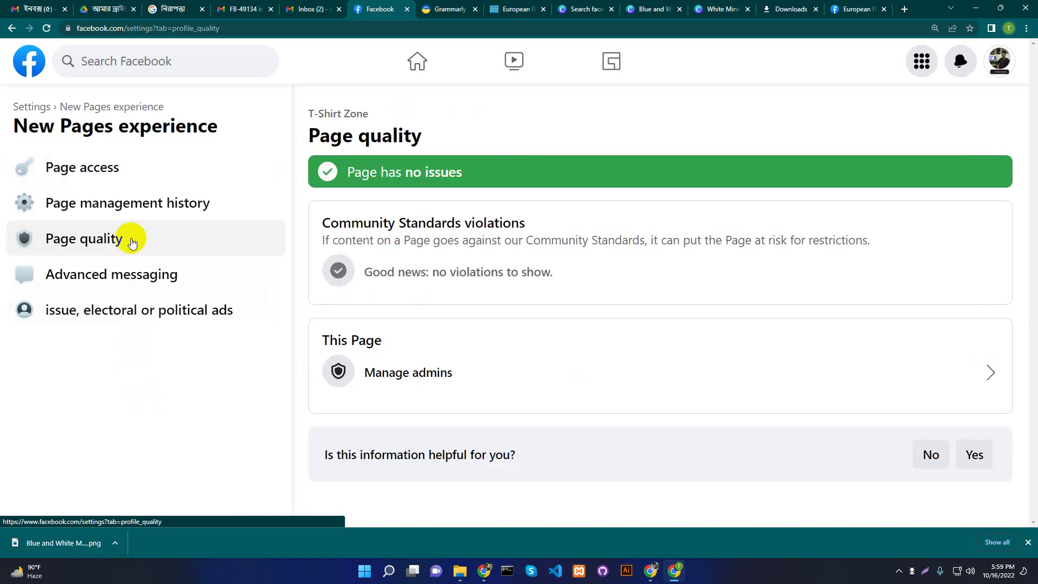
{"action": "left_click", "coordinate": [139, 273]}
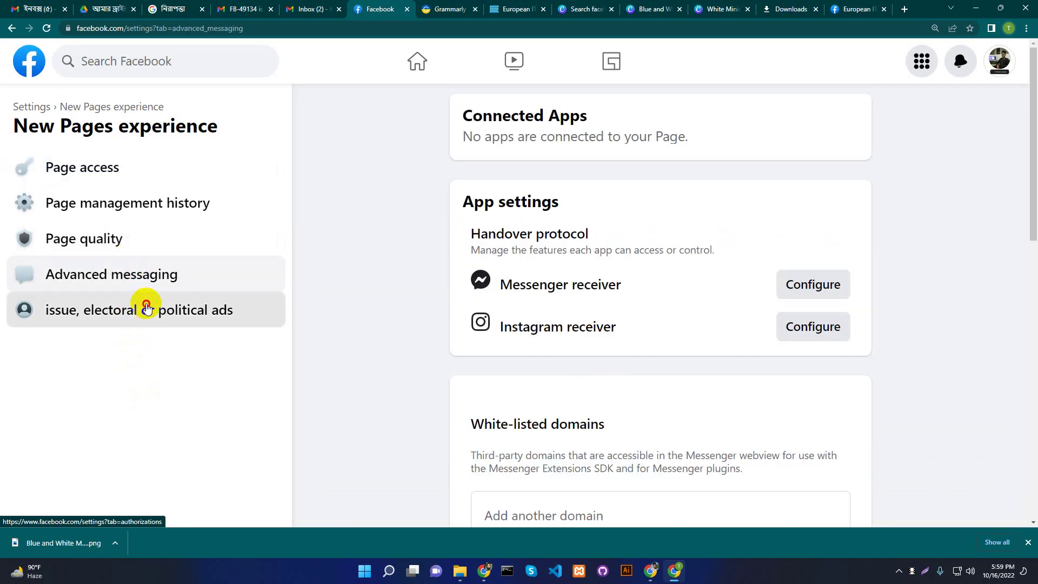
{"action": "left_click", "coordinate": [90, 174]}
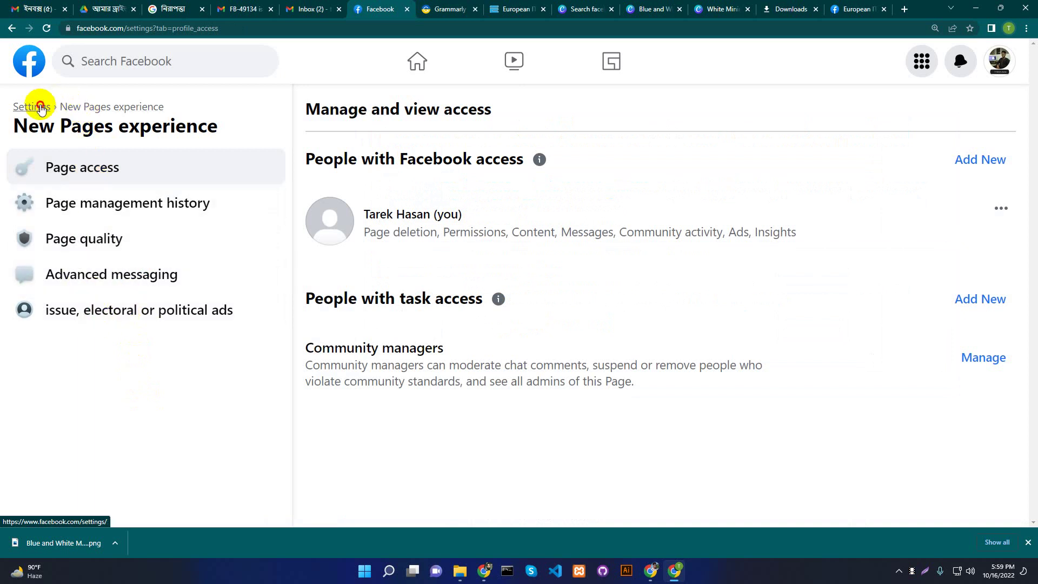
{"action": "left_click", "coordinate": [41, 108]}
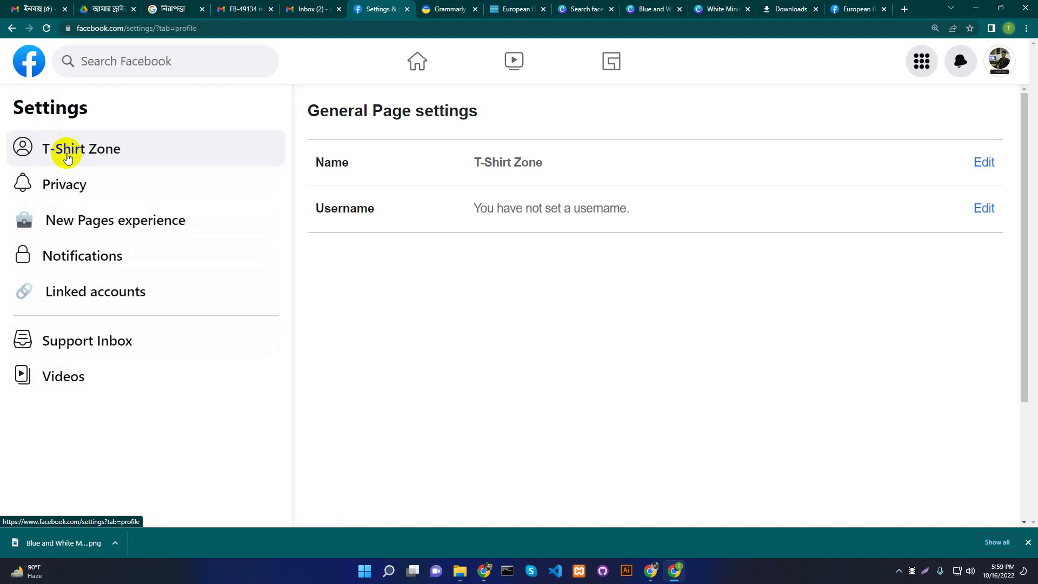
{"action": "left_click", "coordinate": [7, 30]}
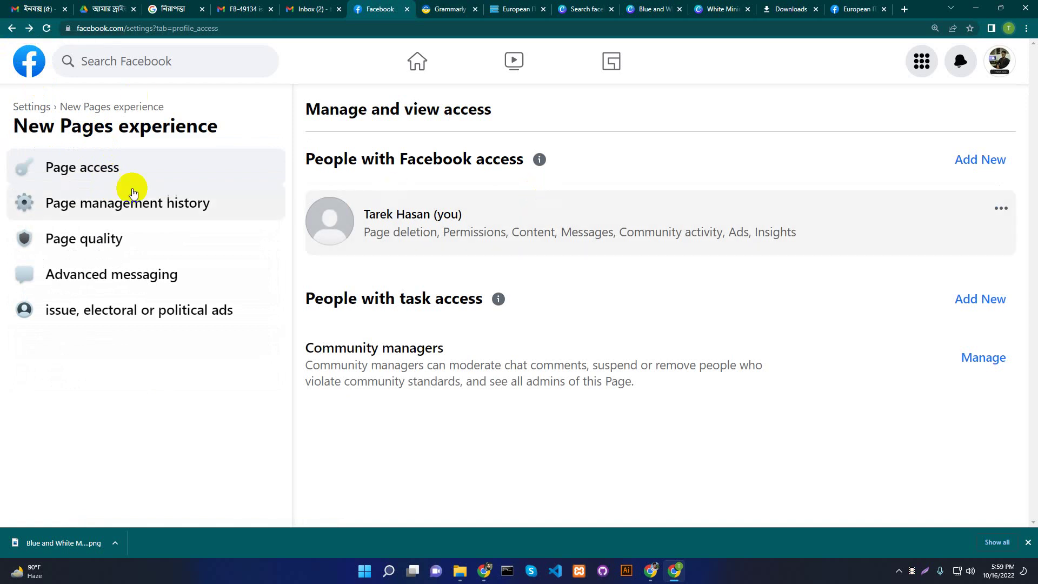
{"action": "left_click", "coordinate": [33, 107]}
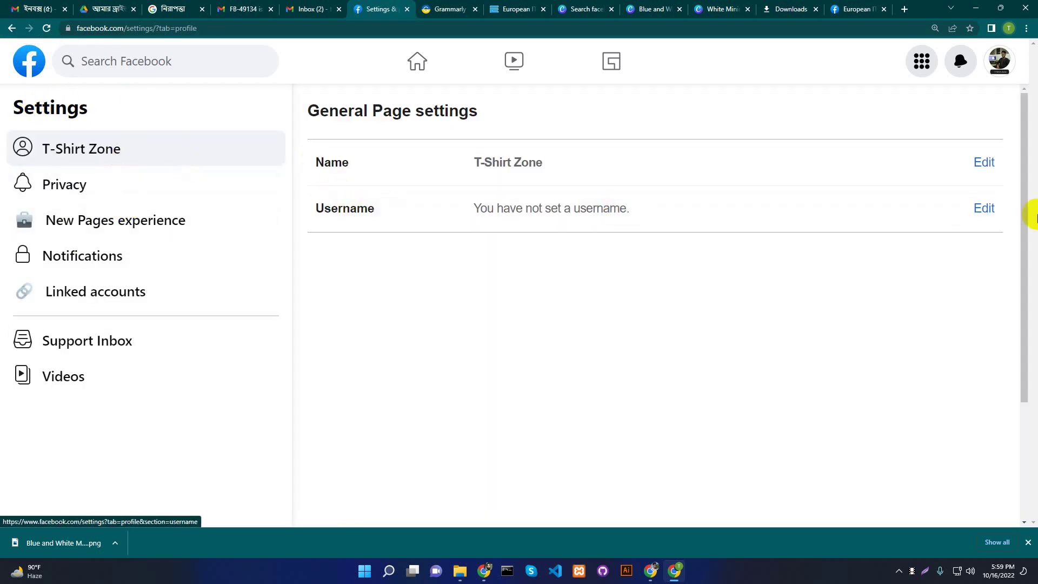
Open the username editor, paste the Page name, and strip its hyphen and space
{"action": "left_click", "coordinate": [984, 208]}
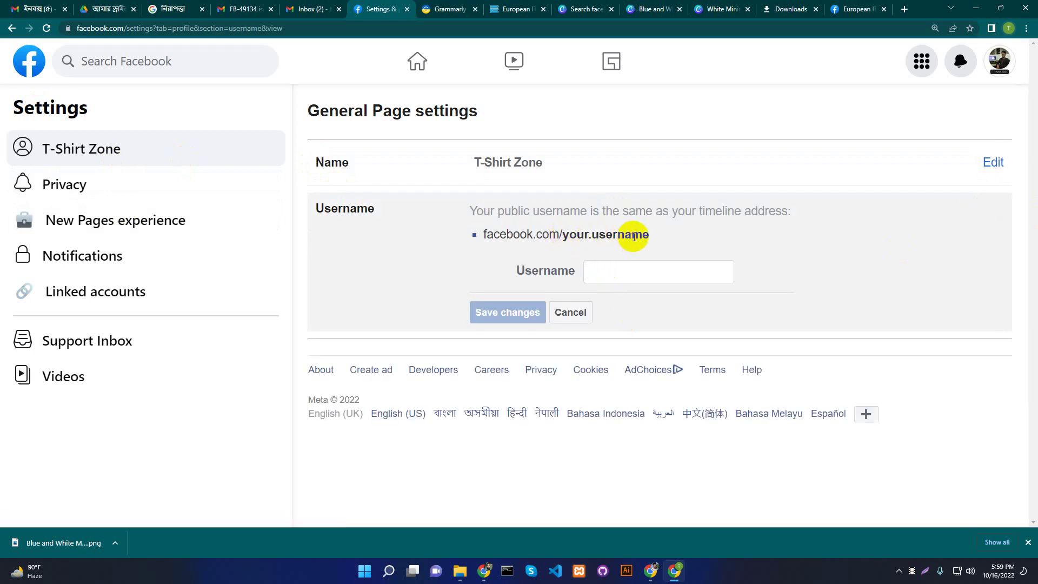
{"action": "left_click_drag", "start_coordinate": [560, 235], "coordinate": [651, 239]}
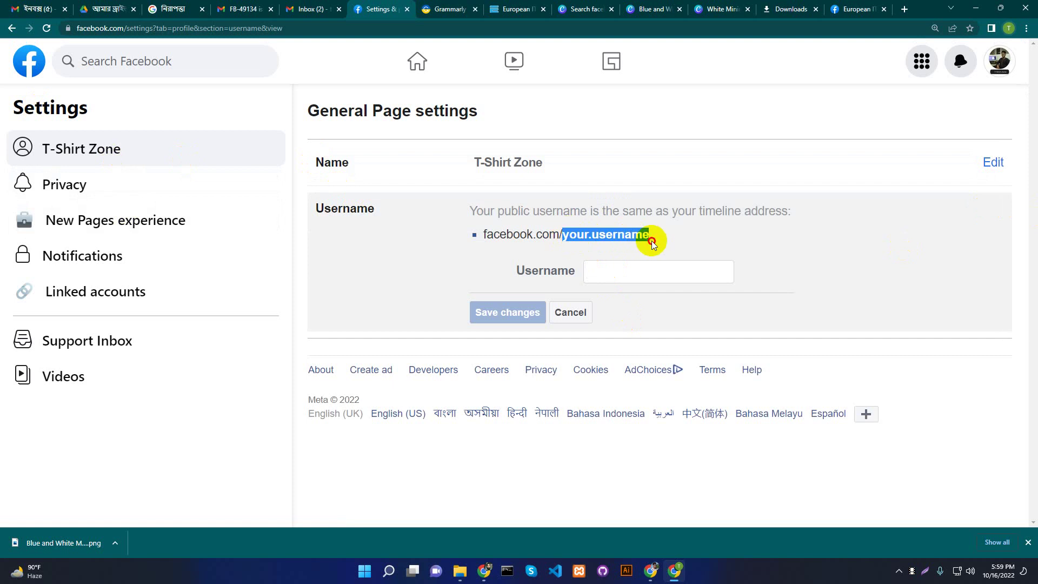
{"action": "left_click", "coordinate": [648, 268]}
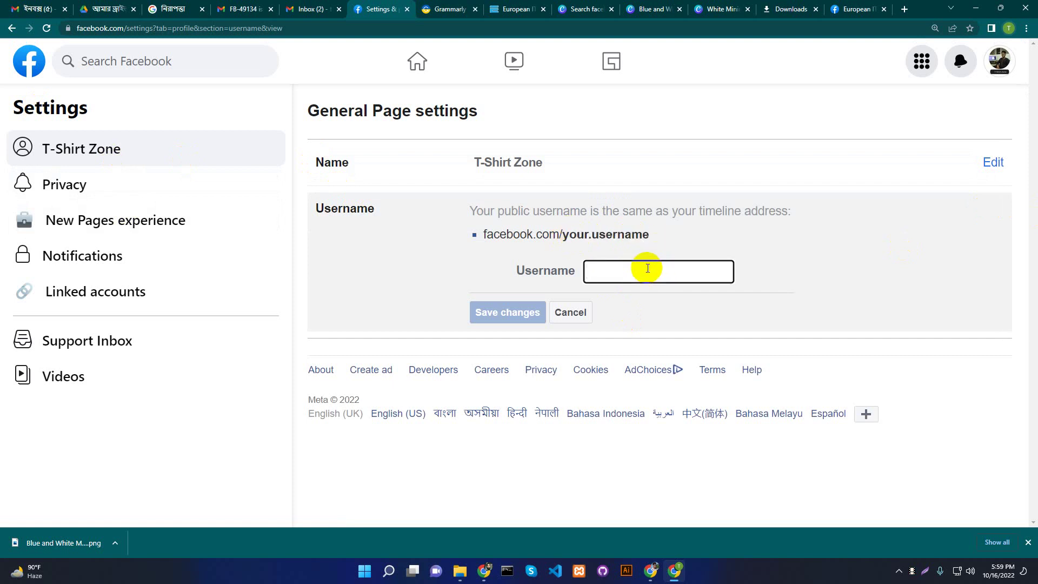
{"action": "key", "text": "ctrl+v"}
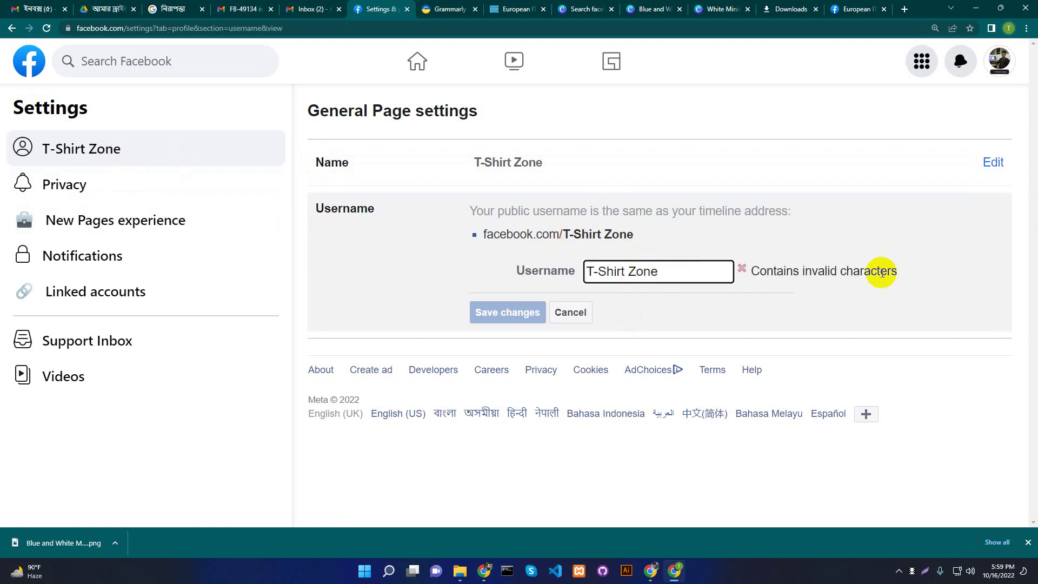
{"action": "left_click", "coordinate": [599, 270]}
{"action": "key", "text": "BackSpace"}
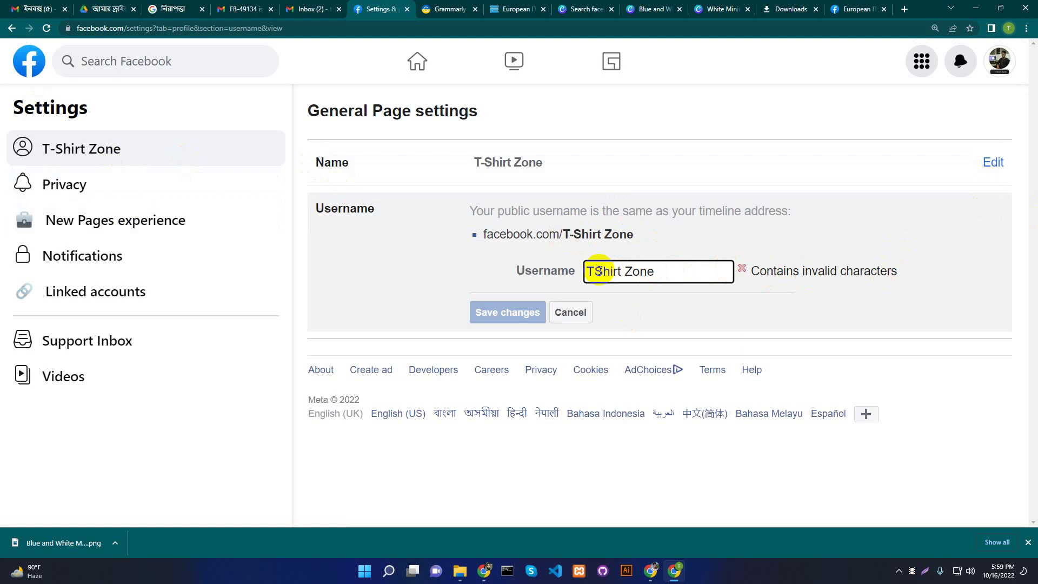
{"action": "left_click", "coordinate": [625, 272]}
{"action": "key", "text": "BackSpace"}
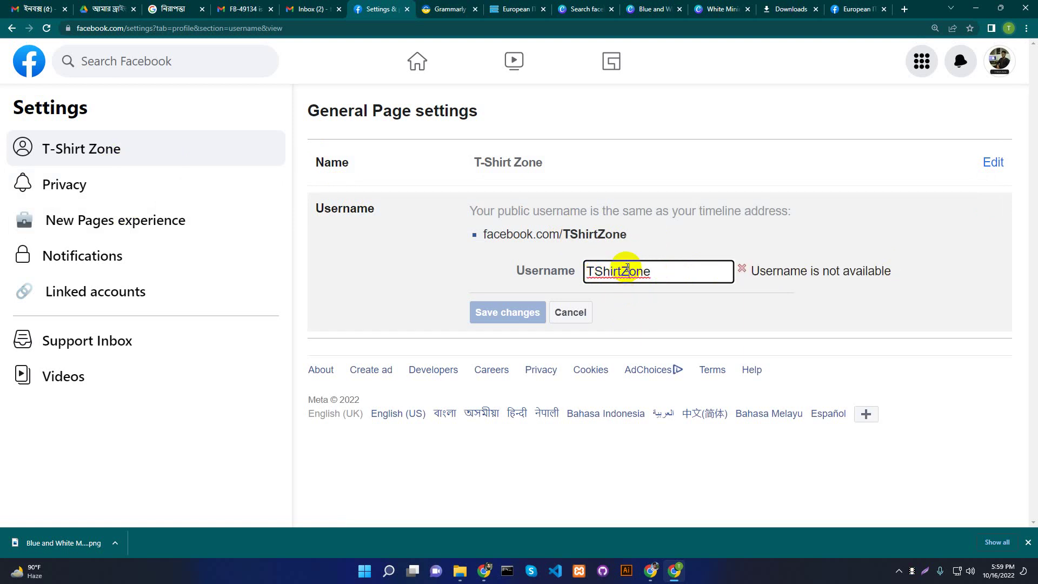
{"action": "key", "text": "Delete"}
{"action": "type", "text": "z"}
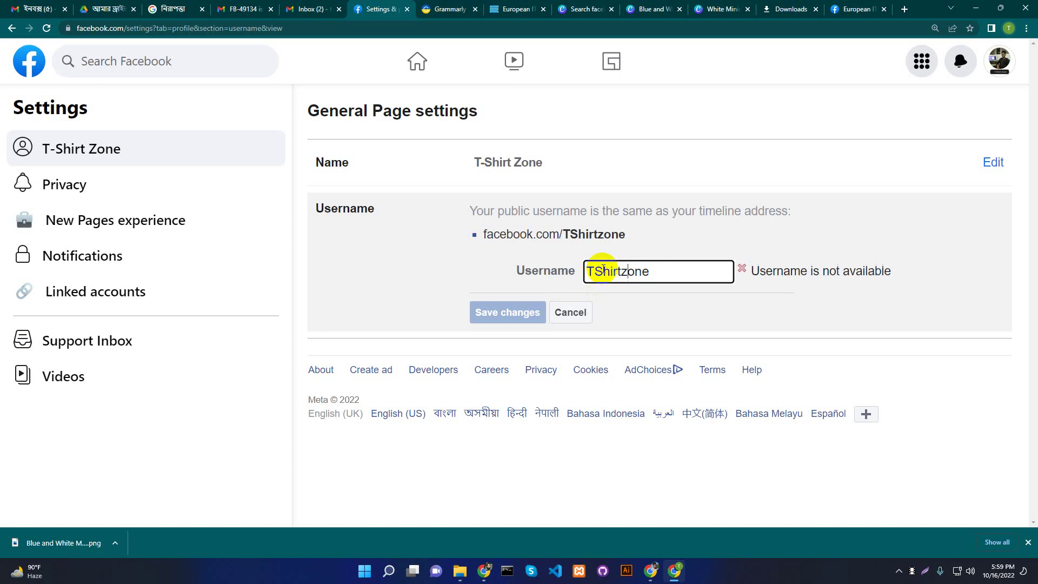
Retype the start as lowercase 'ts' and try hyphenated variants such as t-shirt-zone
{"action": "left_click", "coordinate": [602, 271]}
{"action": "key", "text": "BackSpace"}
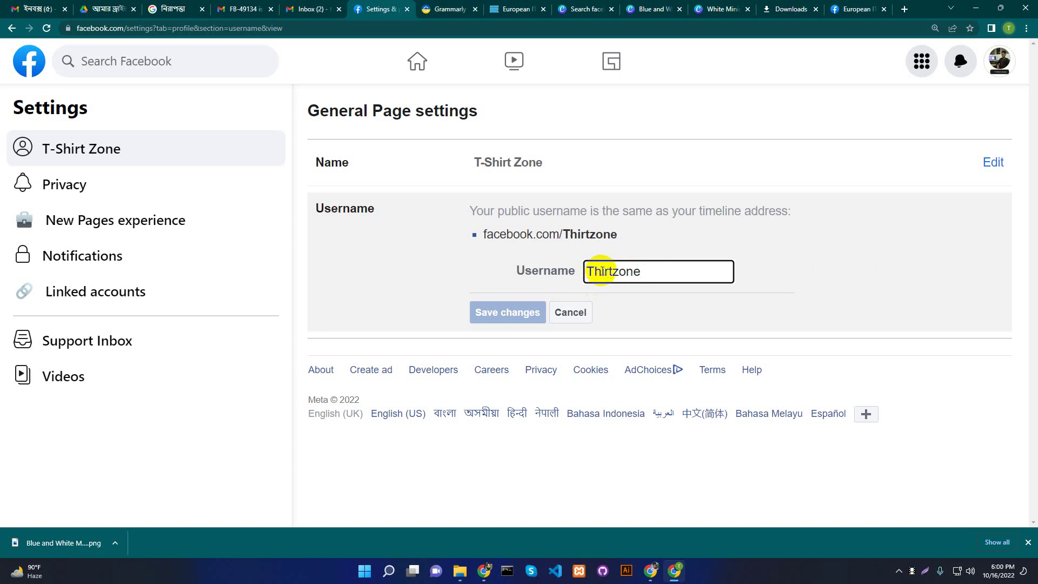
{"action": "key", "text": "BackSpace"}
{"action": "type", "text": "ts"}
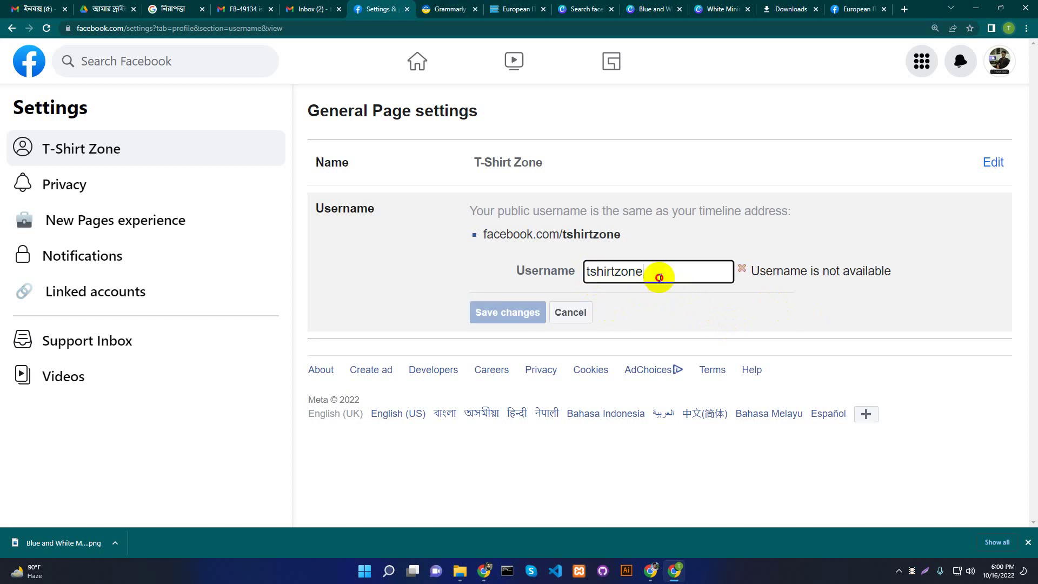
{"action": "left_click", "coordinate": [659, 278]}
{"action": "left_click", "coordinate": [597, 272]}
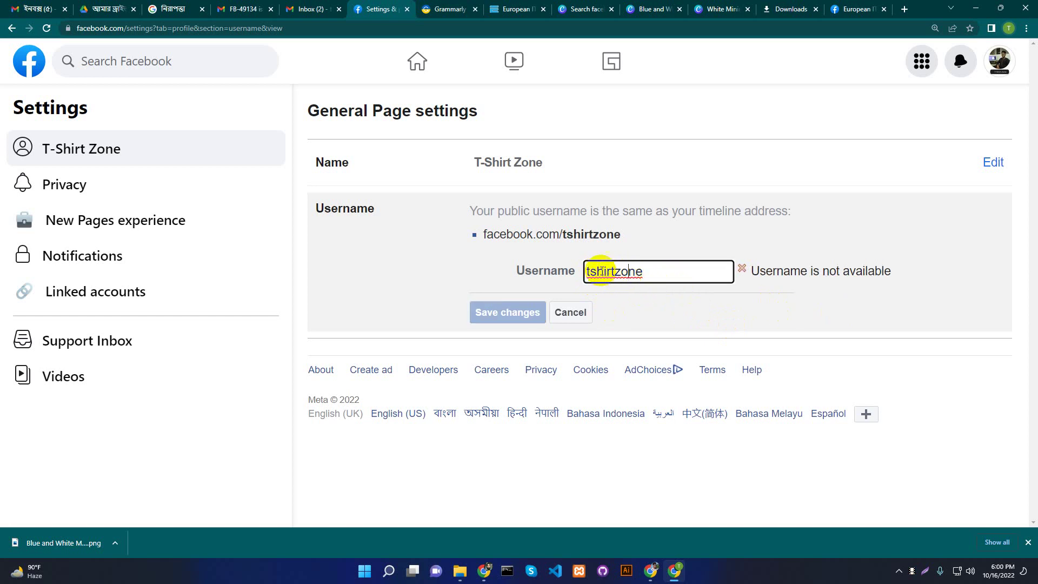
{"action": "key", "text": "BackSpace"}
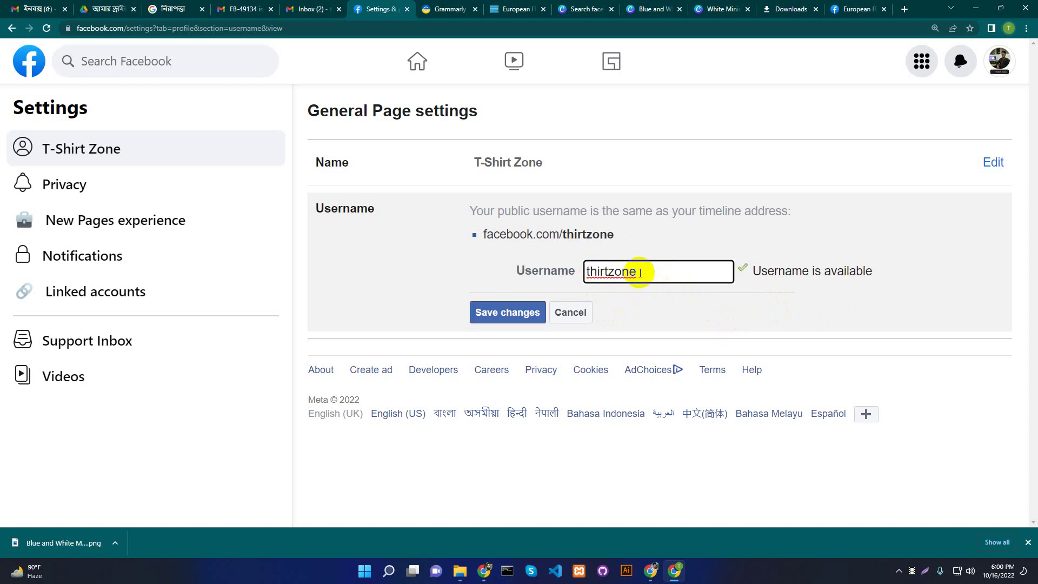
{"action": "type", "text": "s"}
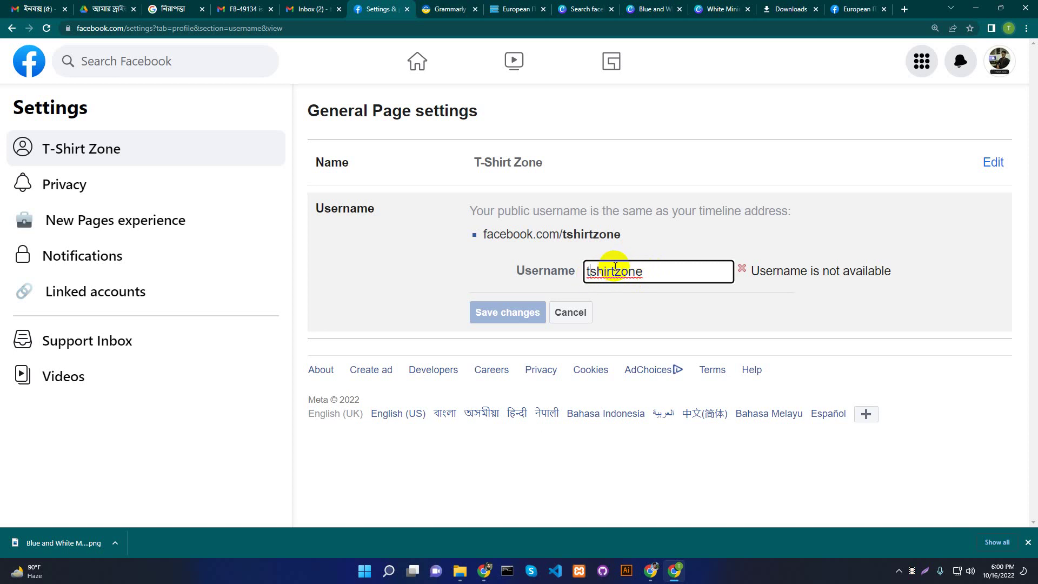
{"action": "type", "text": "-"}
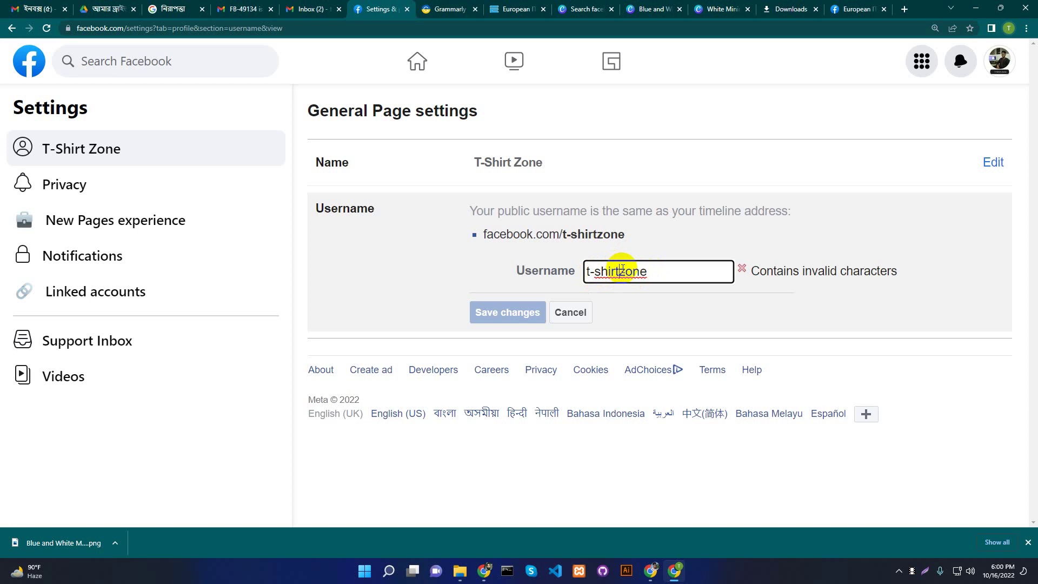
{"action": "left_click", "coordinate": [622, 270]}
{"action": "type", "text": "-"}
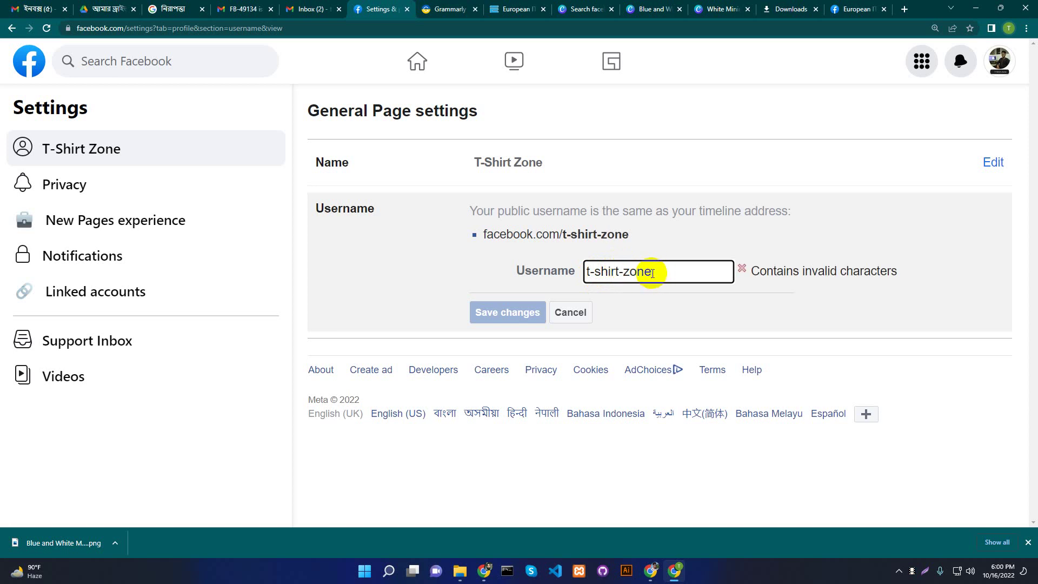
Replace the hyphens with a dot and underscores, trying t_shirt_zone style variants
{"action": "left_click_drag", "start_coordinate": [650, 273], "coordinate": [589, 275]}
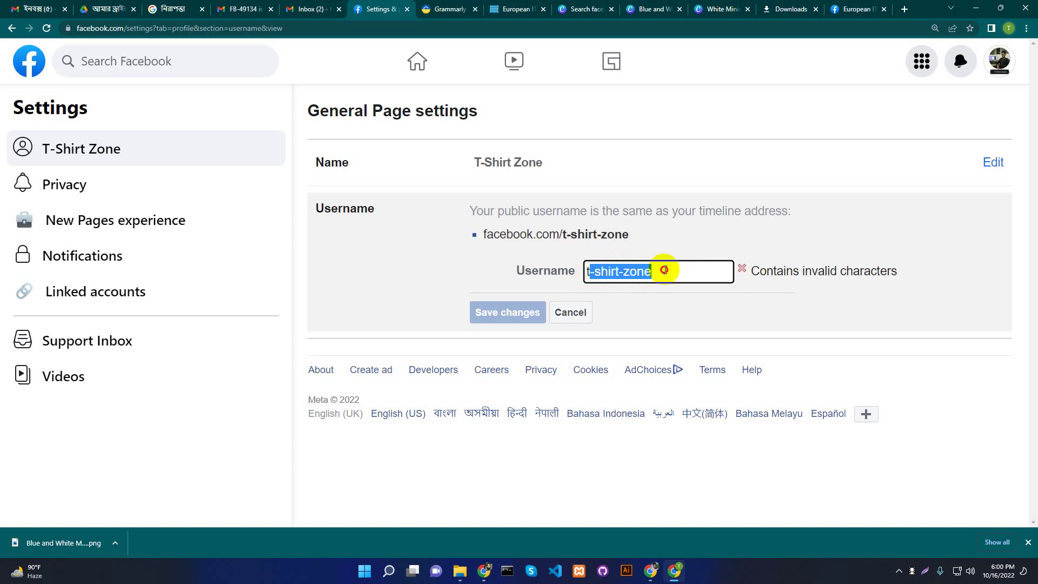
{"action": "left_click", "coordinate": [664, 270]}
{"action": "left_click", "coordinate": [594, 272]}
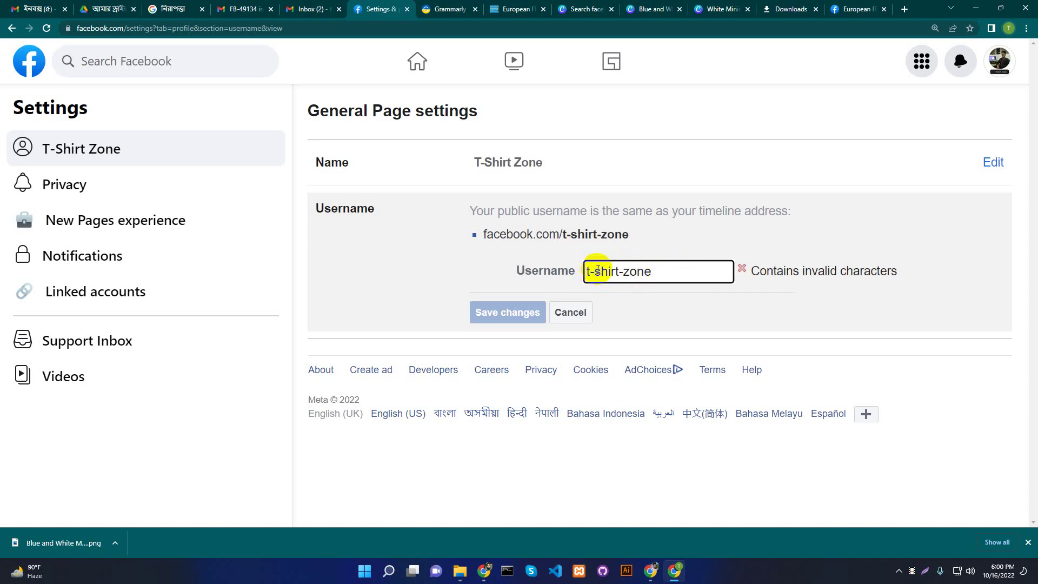
{"action": "left_click", "coordinate": [625, 272]}
{"action": "key", "text": "BackSpace"}
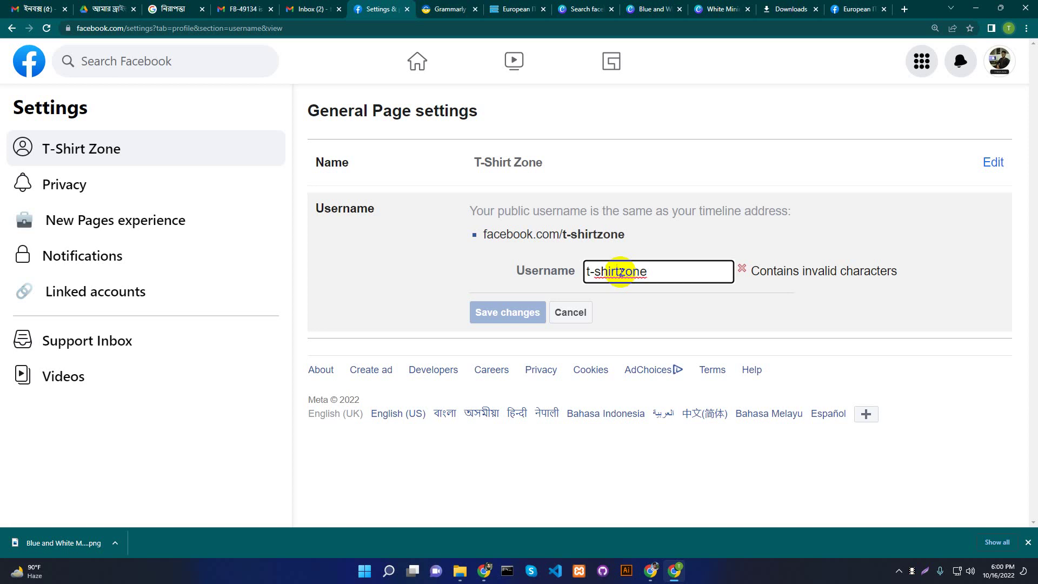
{"action": "type", "text": "."}
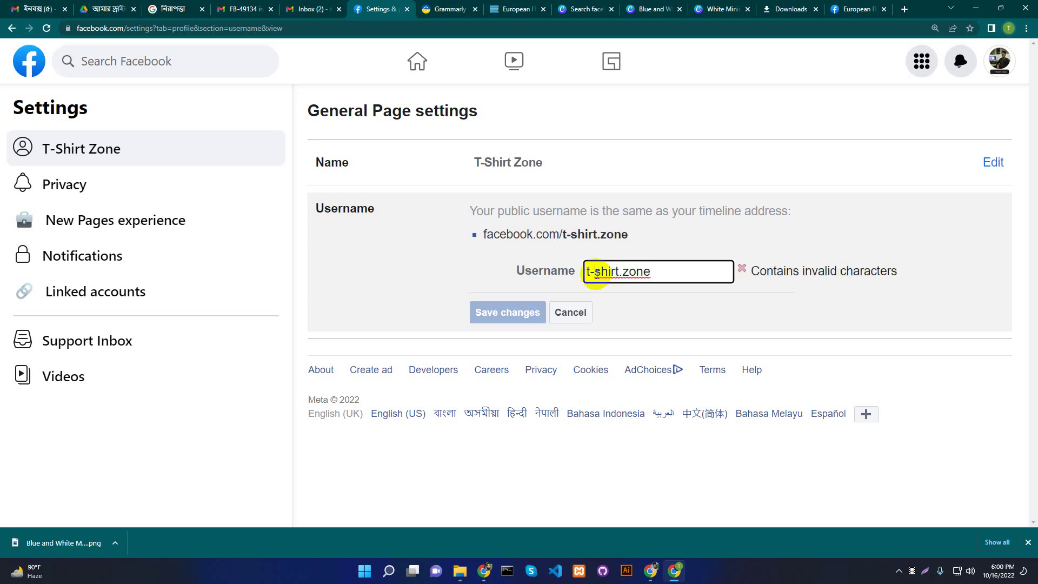
{"action": "left_click", "coordinate": [595, 273]}
{"action": "key", "text": "BackSpace"}
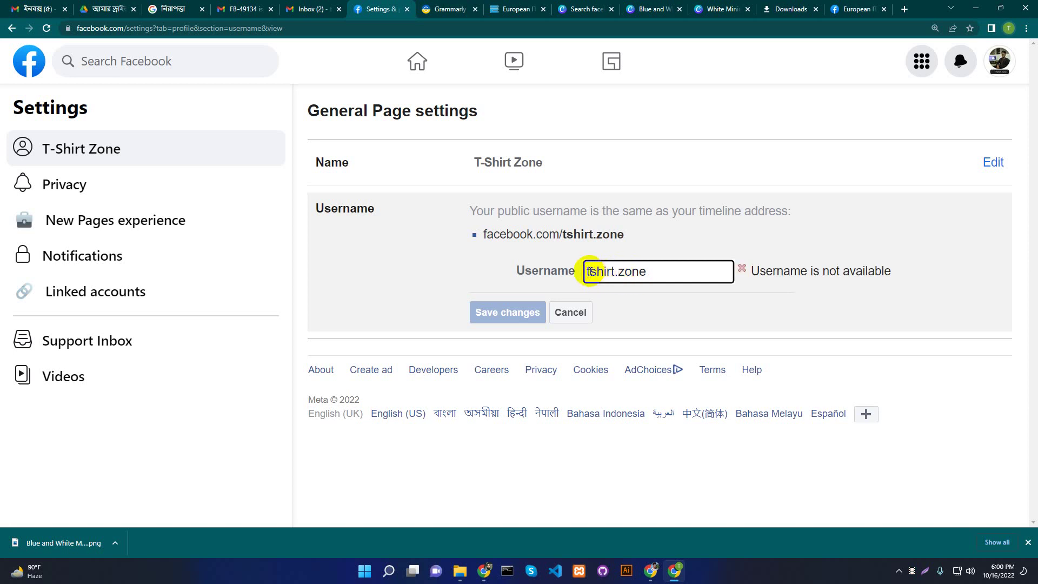
{"action": "type", "text": "_"}
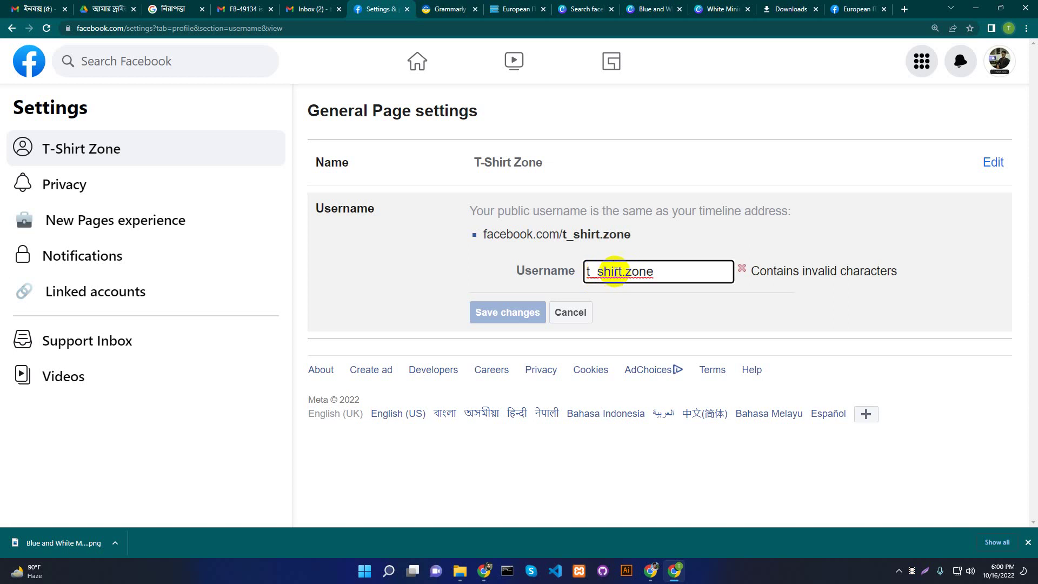
{"action": "left_click", "coordinate": [626, 270]}
{"action": "key", "text": "BackSpace"}
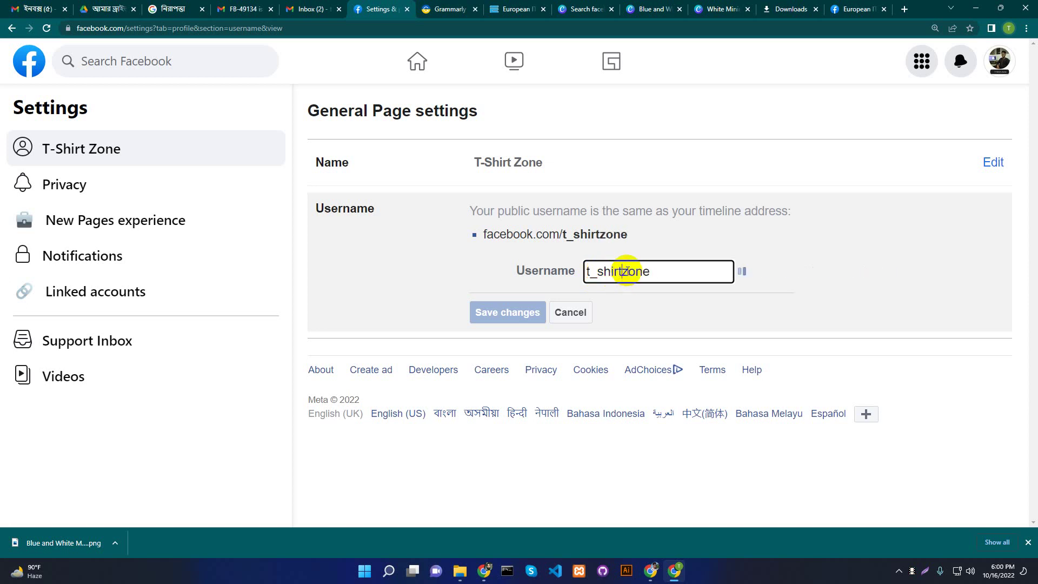
{"action": "type", "text": "_"}
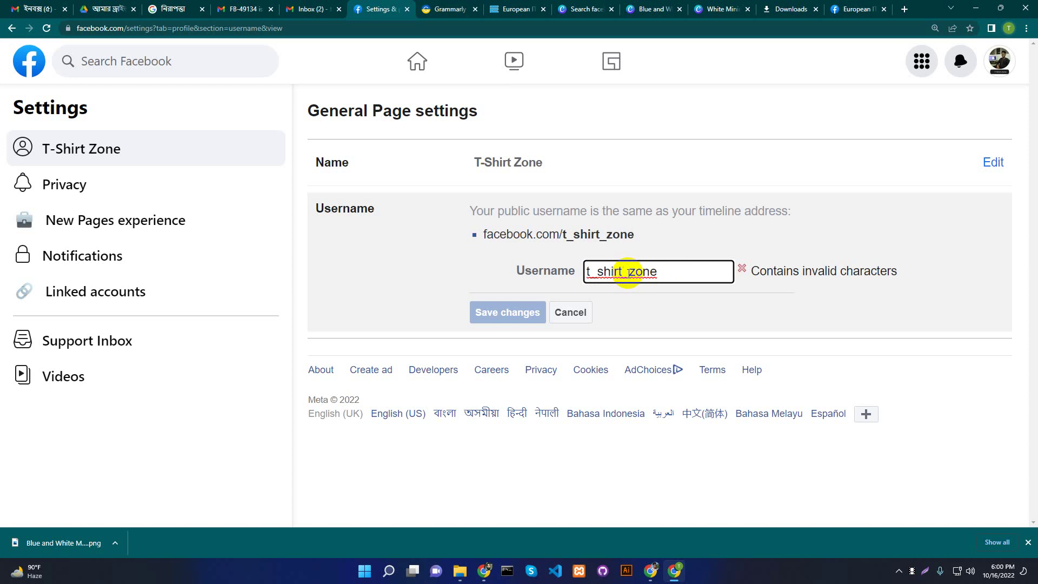
Try more variants starting with 'T.' and separating shirt and zone with dots or a hyphen
{"action": "key", "text": "BackSpace"}
{"action": "key", "text": "BackSpace"}
{"action": "type", "text": "t"}
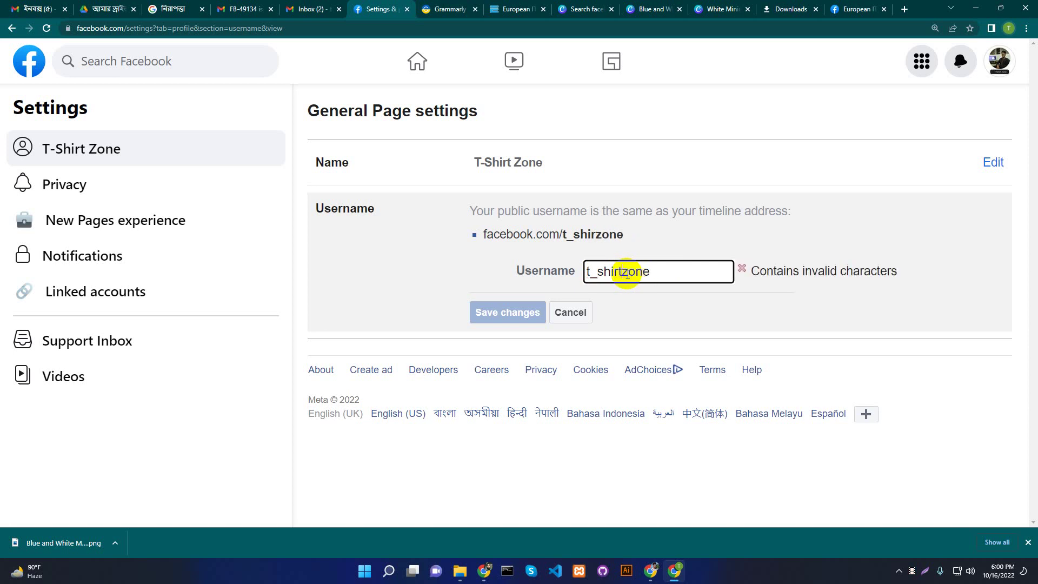
{"action": "left_click", "coordinate": [599, 273]}
{"action": "key", "text": "BackSpace"}
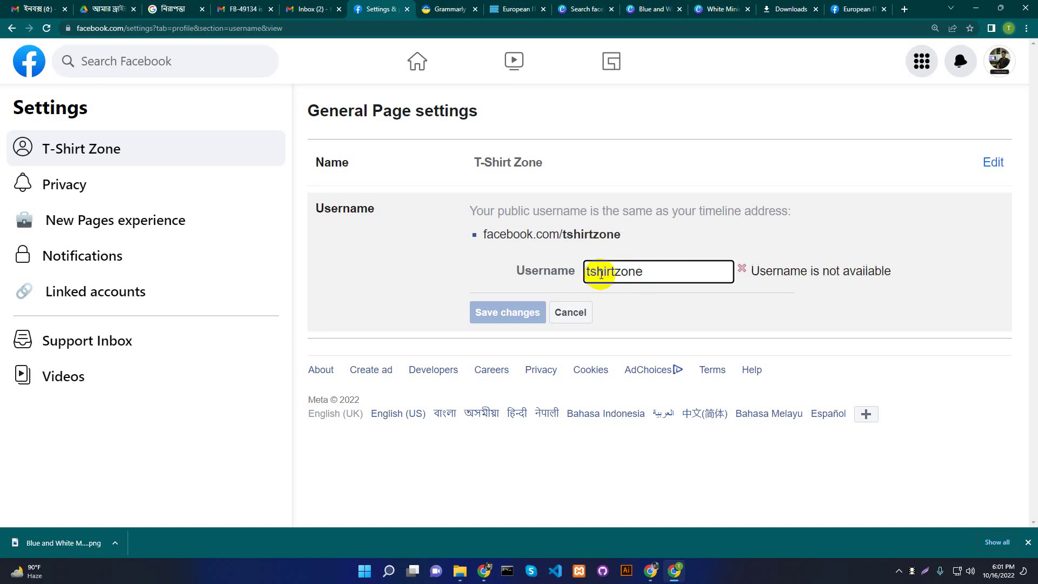
{"action": "key", "text": "BackSpace"}
{"action": "type", "text": "T"}
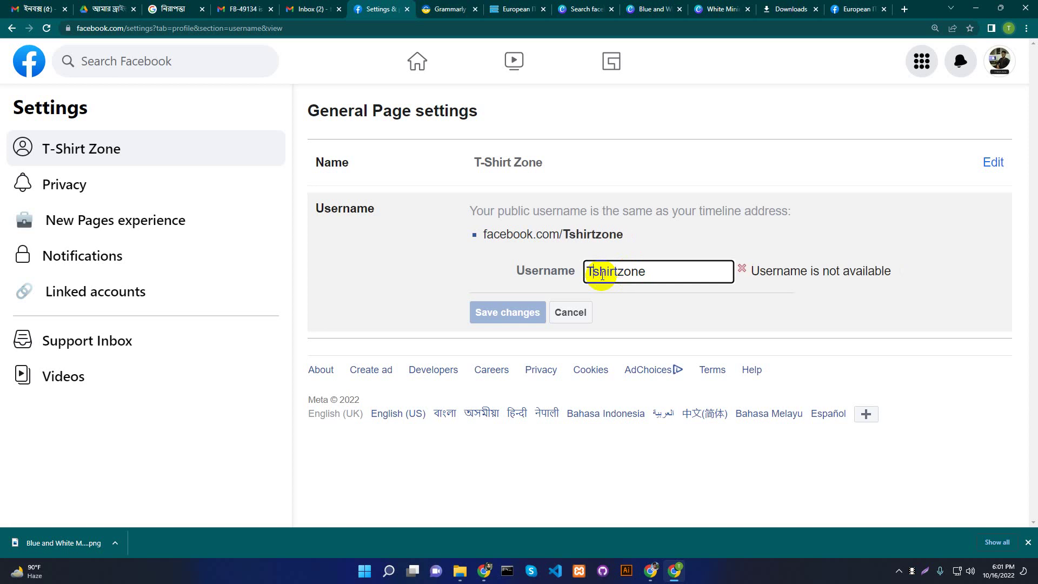
{"action": "type", "text": "."}
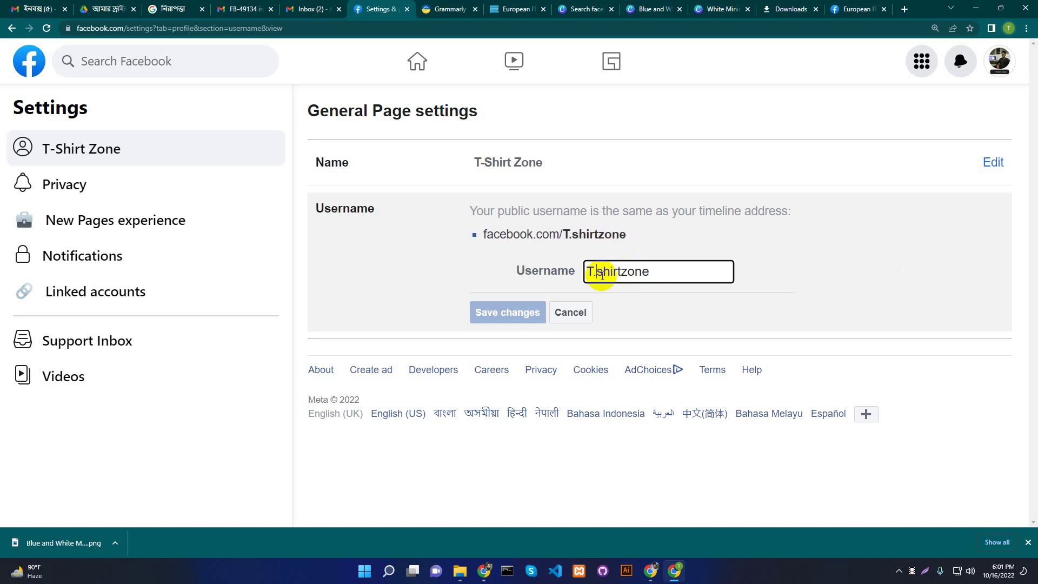
{"action": "left_click", "coordinate": [628, 273]}
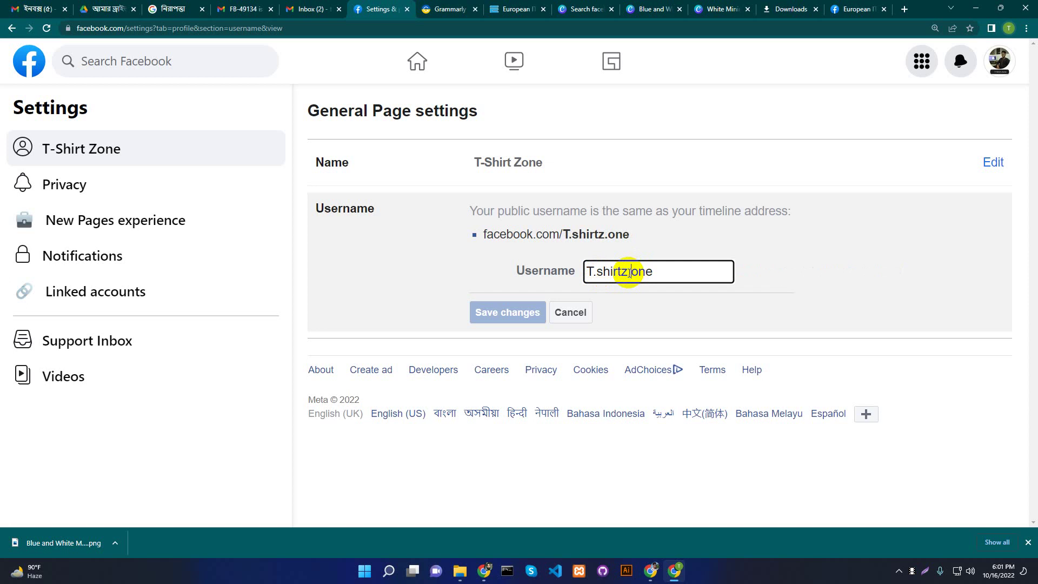
{"action": "type", "text": "."}
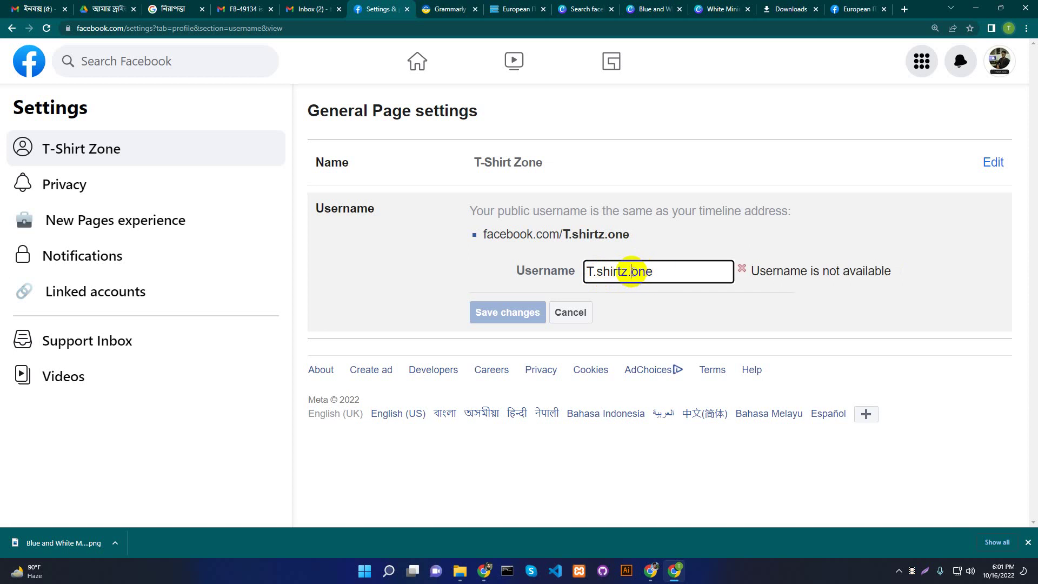
{"action": "key", "text": "BackSpace"}
{"action": "left_click", "coordinate": [624, 273]}
{"action": "type", "text": "."}
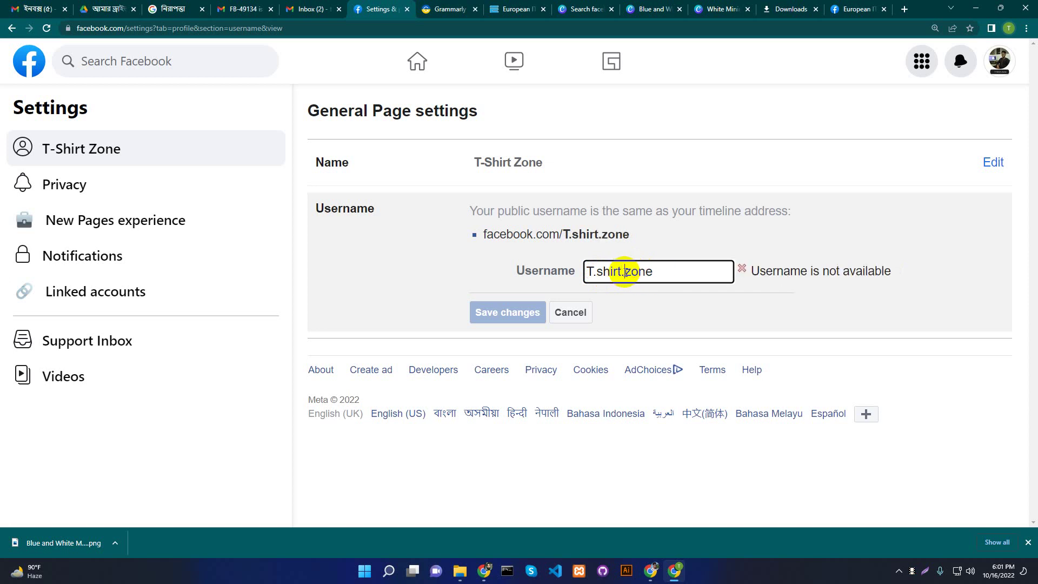
{"action": "key", "text": "BackSpace"}
{"action": "type", "text": "-"}
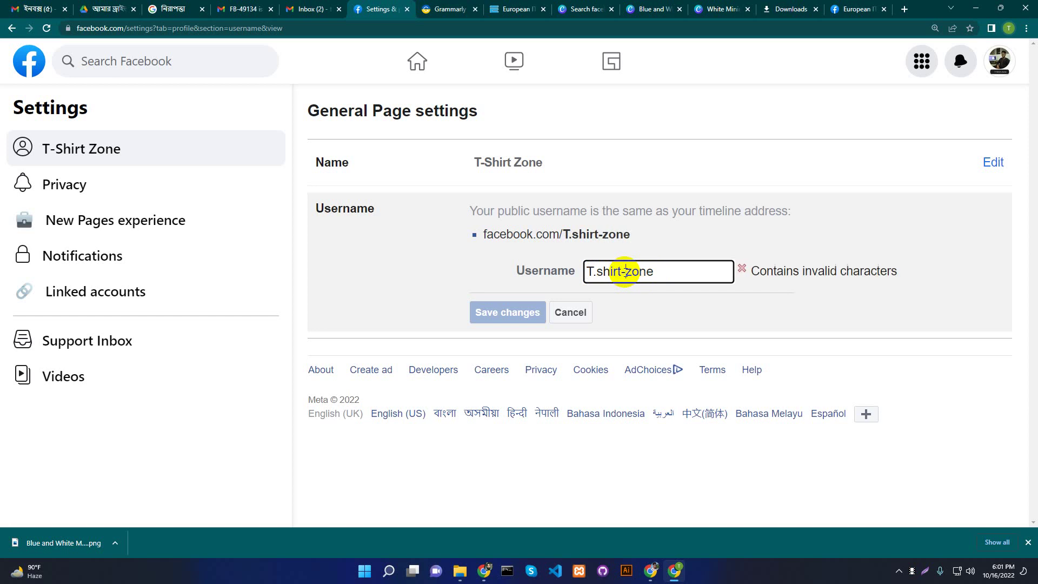
Capitalise Shirt and Zone, join the parts with dots, and append bd
{"action": "left_click", "coordinate": [597, 270]}
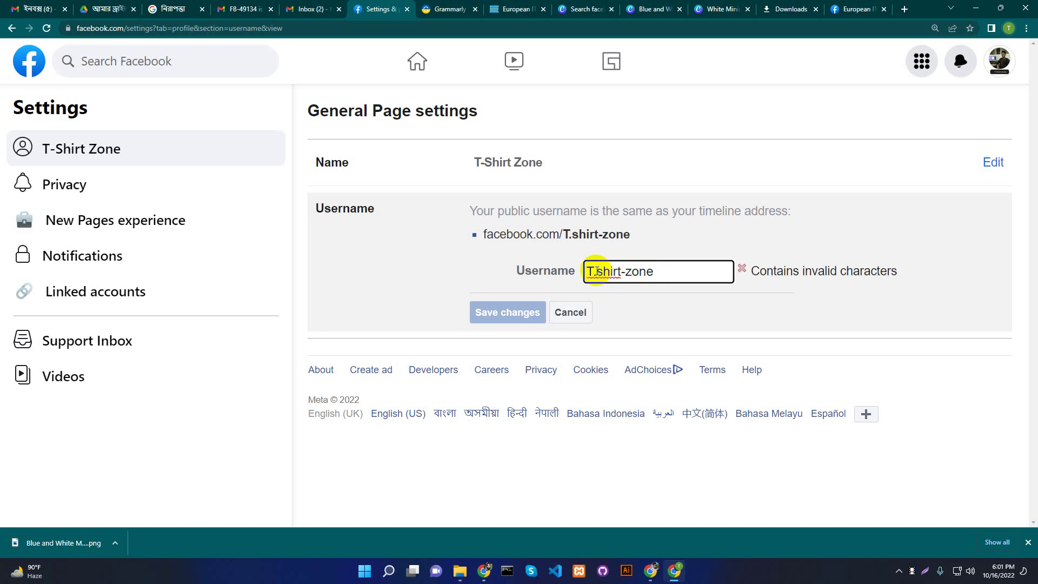
{"action": "key", "text": "BackSpace"}
{"action": "type", "text": "-"}
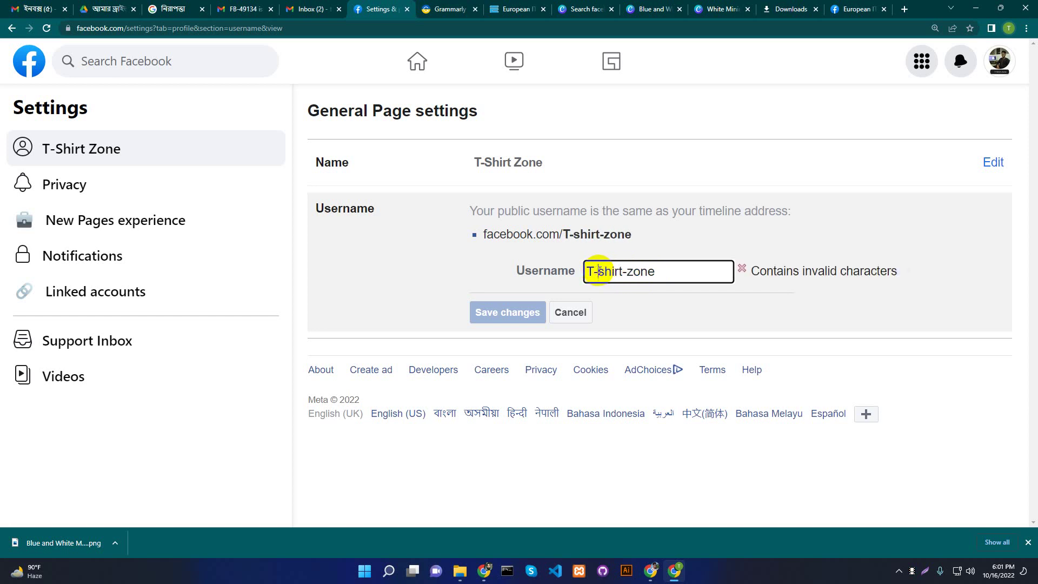
{"action": "left_click", "coordinate": [607, 272]}
{"action": "key", "text": "BackSpace"}
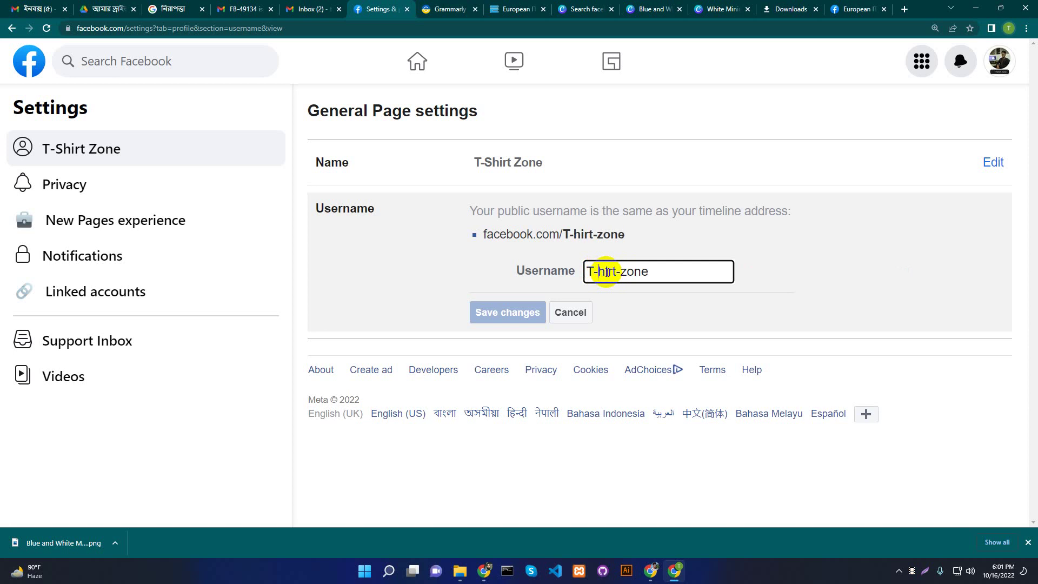
{"action": "type", "text": "S"}
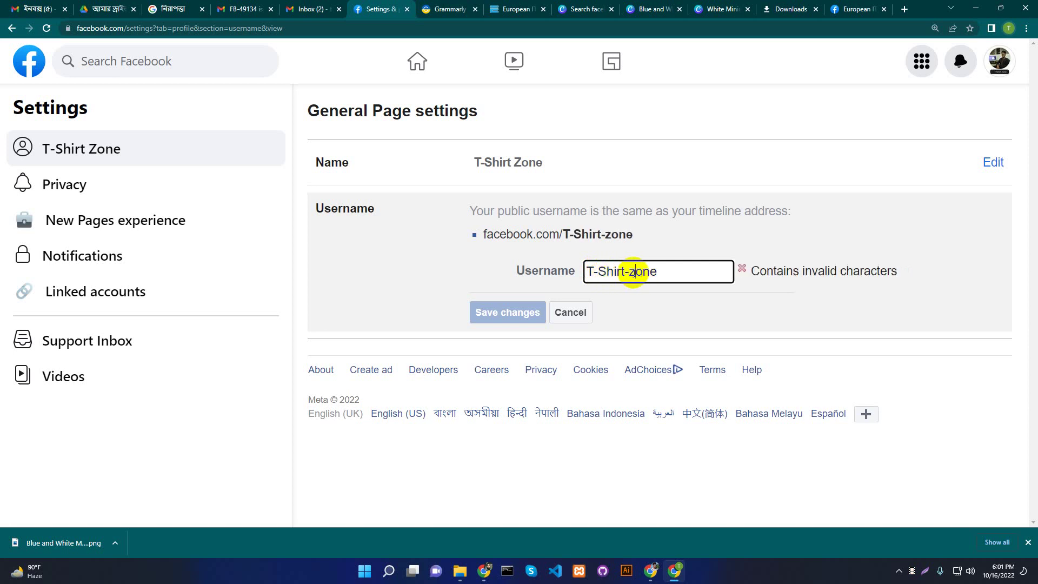
{"action": "left_click", "coordinate": [633, 272]}
{"action": "key", "text": "BackSpace"}
{"action": "type", "text": "Z"}
{"action": "type", "text": "."}
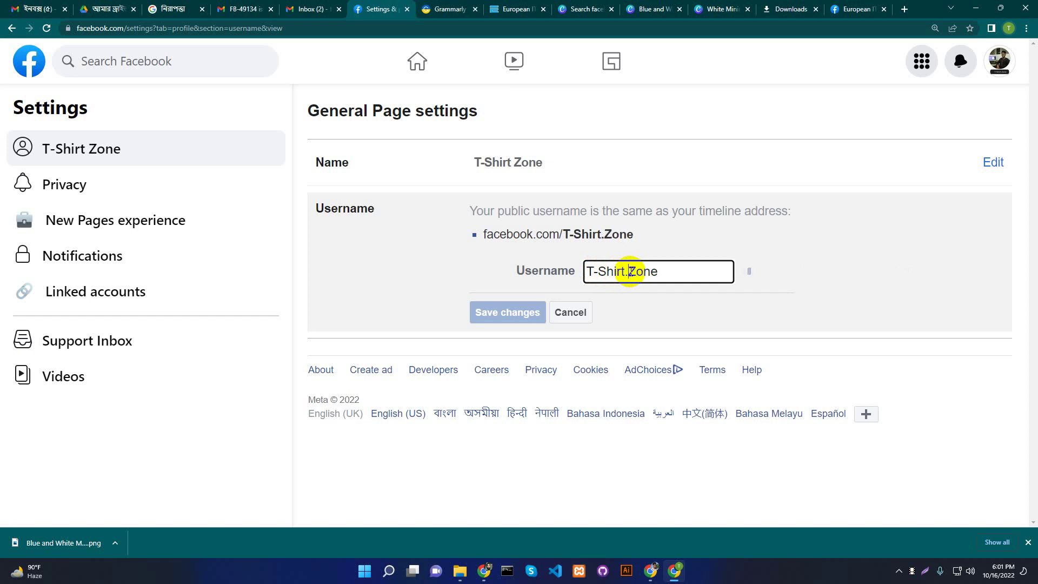
{"action": "left_click", "coordinate": [597, 270]}
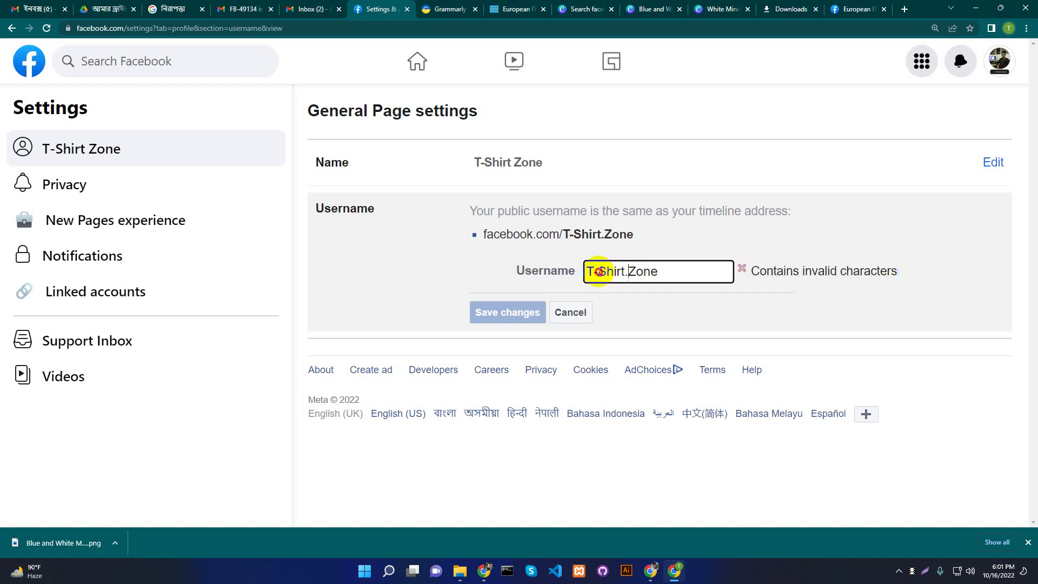
{"action": "key", "text": "BackSpace"}
{"action": "type", "text": "."}
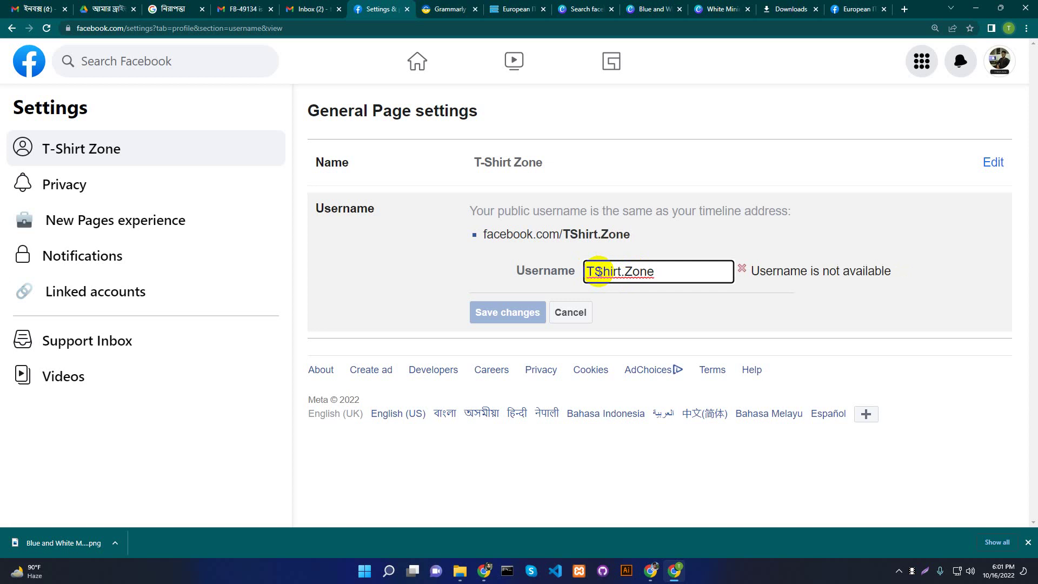
{"action": "left_click", "coordinate": [656, 271]}
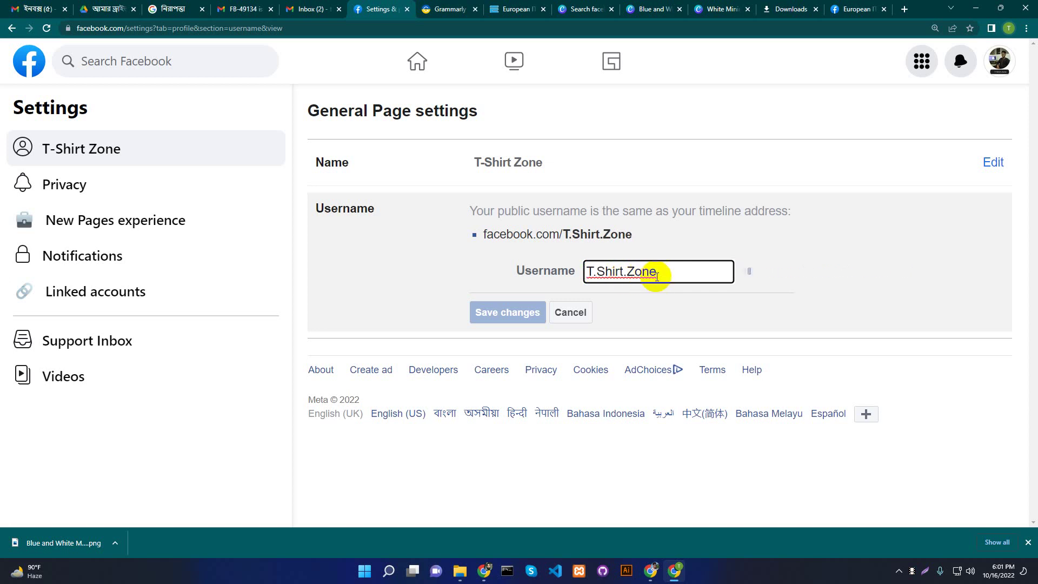
{"action": "type", "text": "bd"}
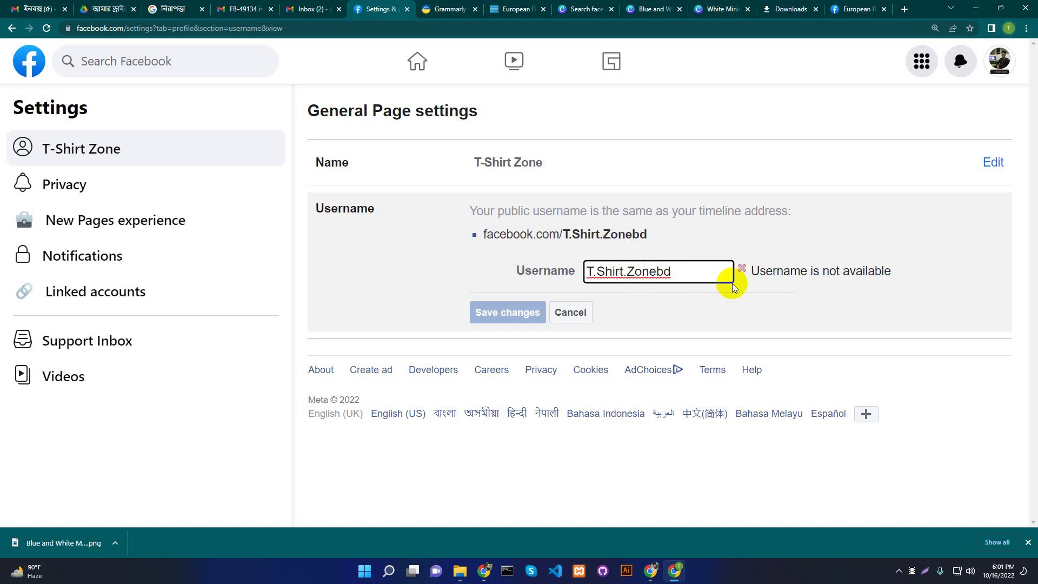
Delete both dots and the trailing bd, leaving TShirtZone
{"action": "left_click", "coordinate": [628, 274]}
{"action": "key", "text": "BackSpace"}
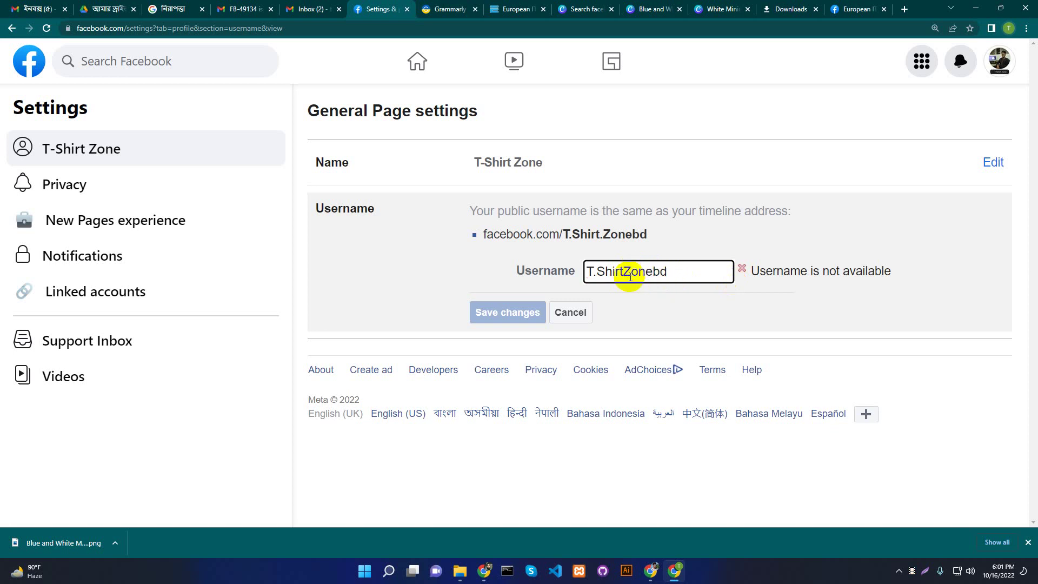
{"action": "left_click", "coordinate": [595, 271]}
{"action": "key", "text": "BackSpace"}
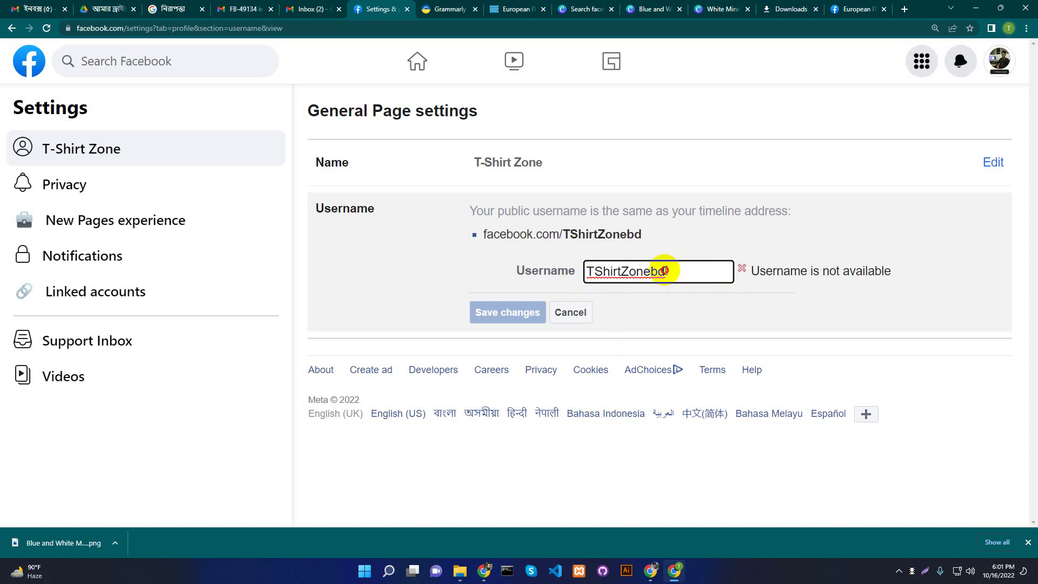
{"action": "left_click", "coordinate": [665, 271]}
{"action": "key", "text": "BackSpace"}
{"action": "key", "text": "BackSpace"}
{"action": "left_click", "coordinate": [589, 271]}
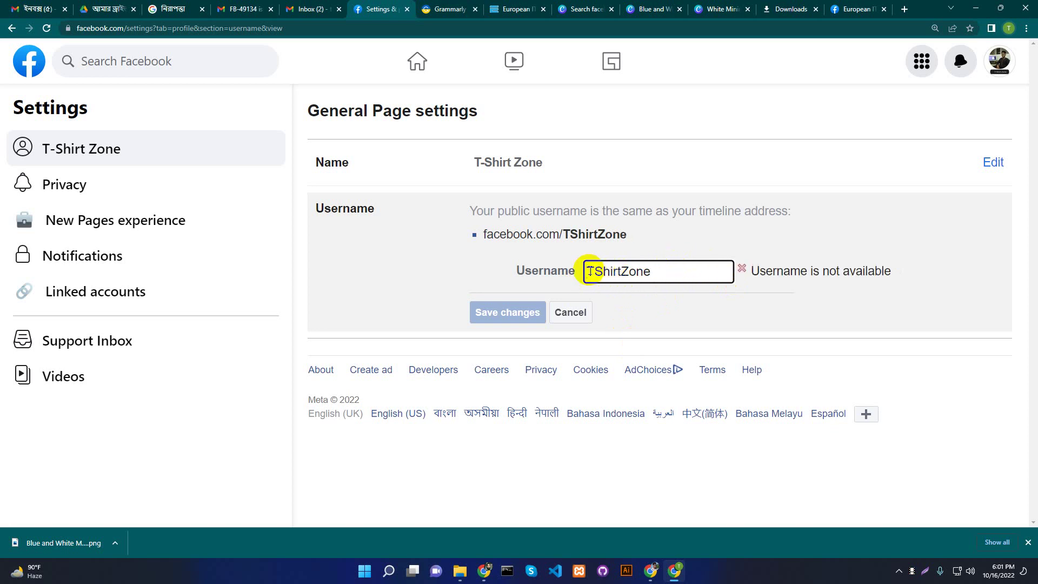
Prefix the username with uppercase BD to make BDTShirtZone and save it
{"action": "type", "text": "bd"}
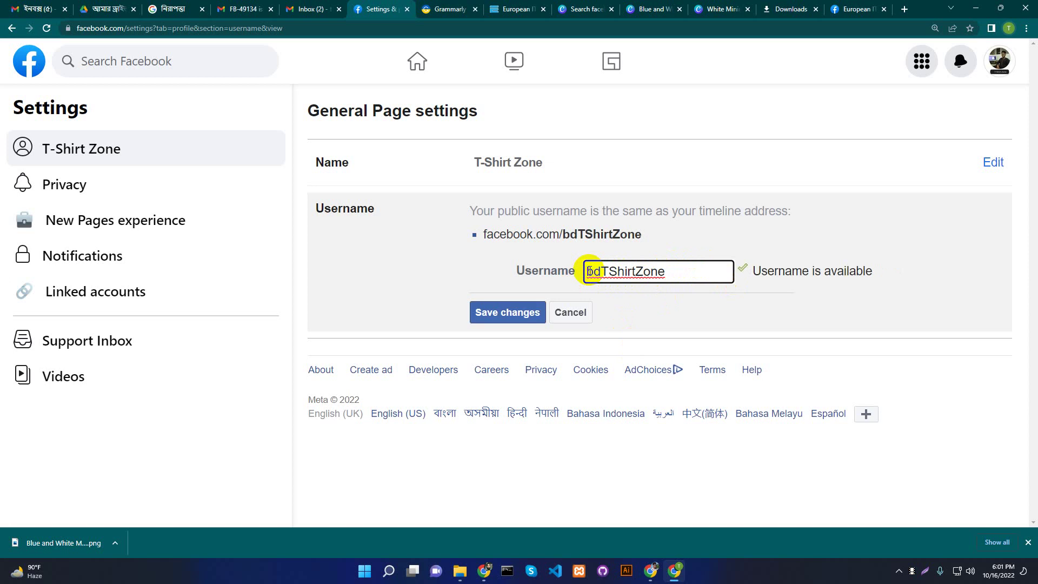
{"action": "key", "text": "BackSpace"}
{"action": "key", "text": "BackSpace"}
{"action": "type", "text": "BD"}
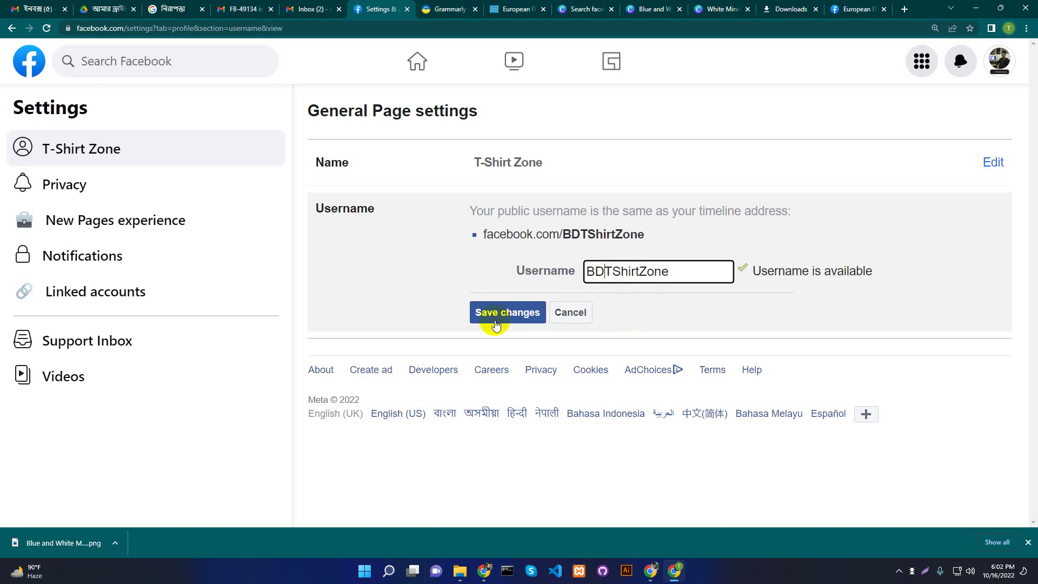
{"action": "left_click", "coordinate": [496, 319]}
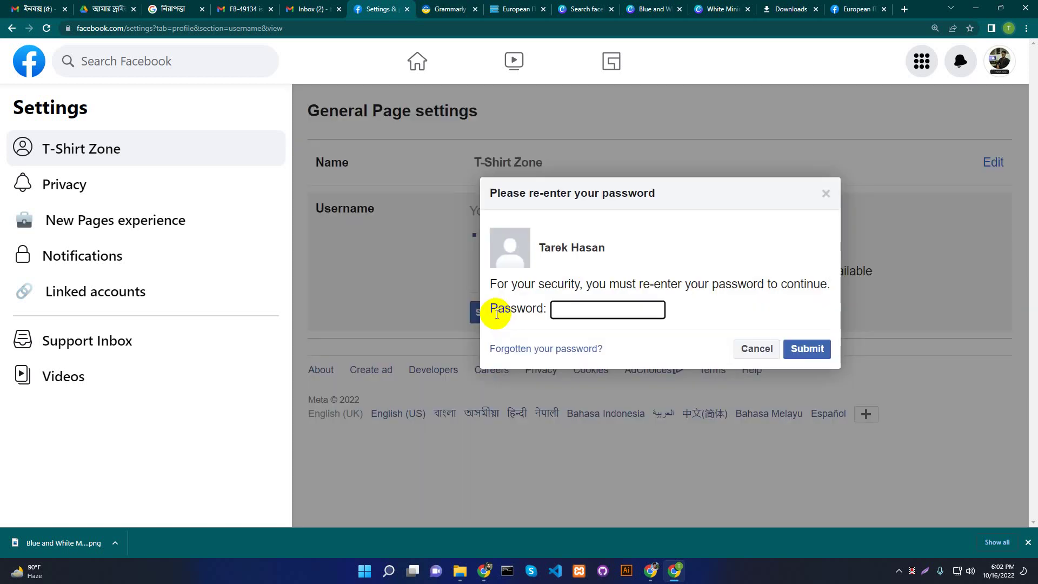
Confirm the BDTShirtZone change with the account password and dismiss Chrome's save-password offer
{"action": "left_click", "coordinate": [583, 311]}
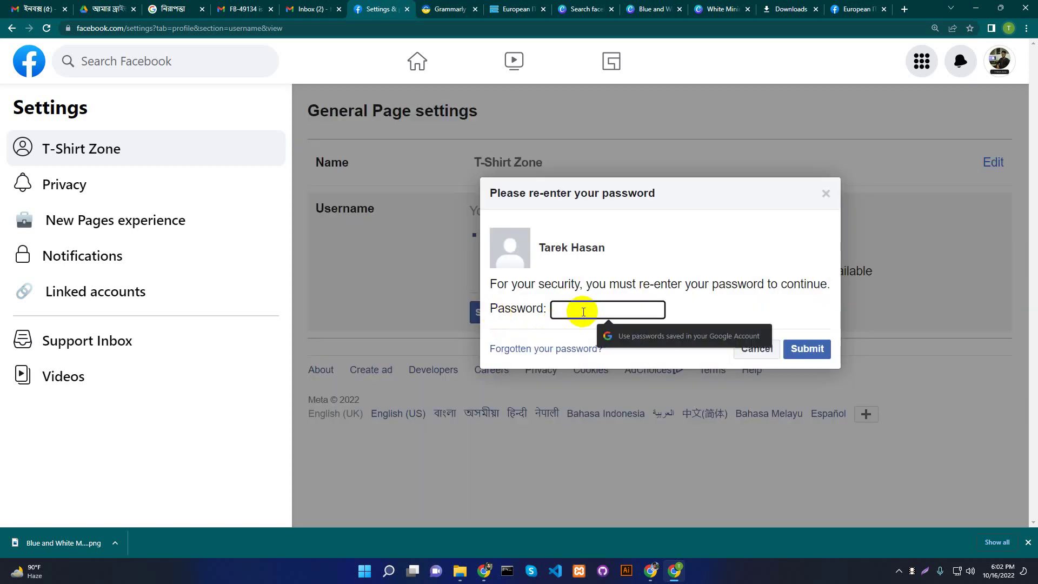
{"action": "type", "text": "**"}
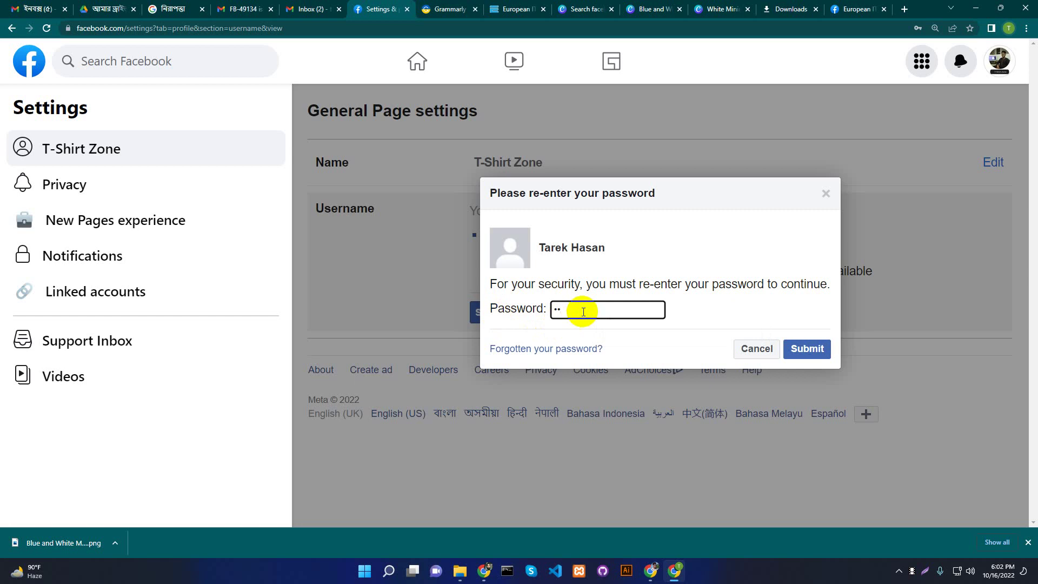
{"action": "type", "text": "*******"}
{"action": "left_click", "coordinate": [806, 349]}
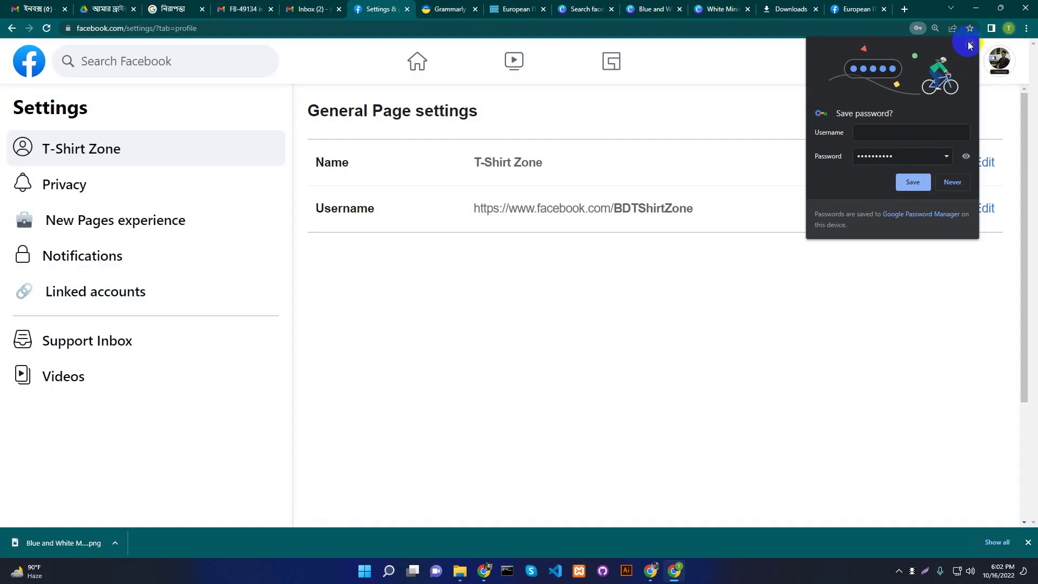
{"action": "left_click", "coordinate": [969, 45]}
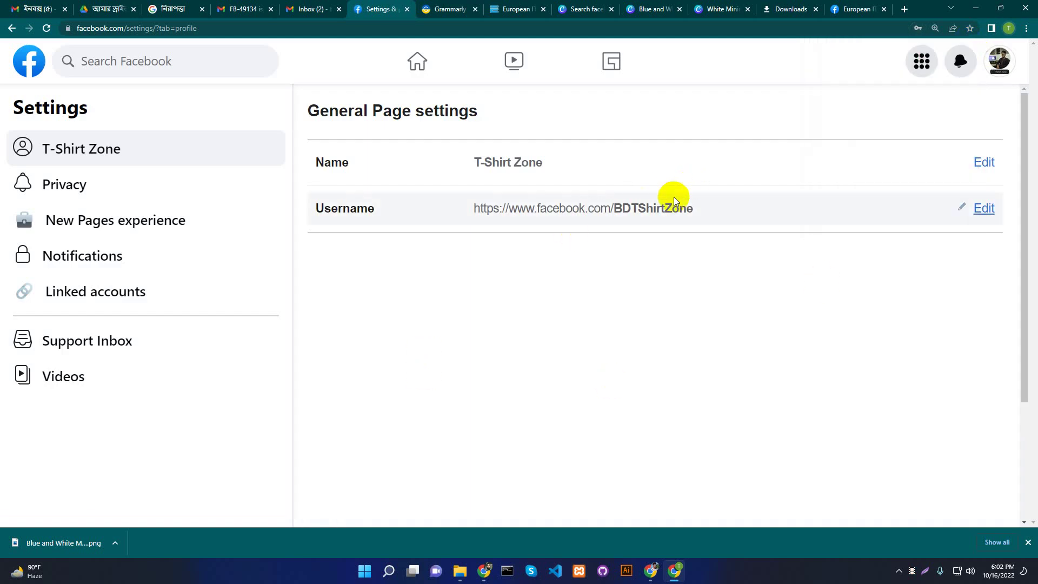
Reopen the username editor, copy the facebook.com/BDTShirtZone address, and open a new tab
{"action": "left_click", "coordinate": [138, 29]}
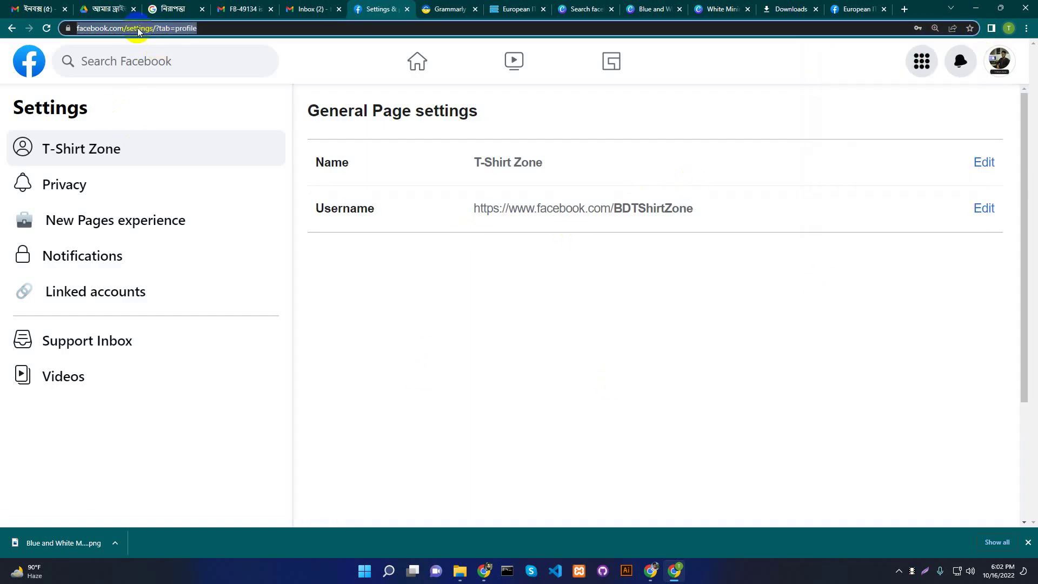
{"action": "left_click", "coordinate": [138, 30]}
{"action": "double_click", "coordinate": [183, 33]}
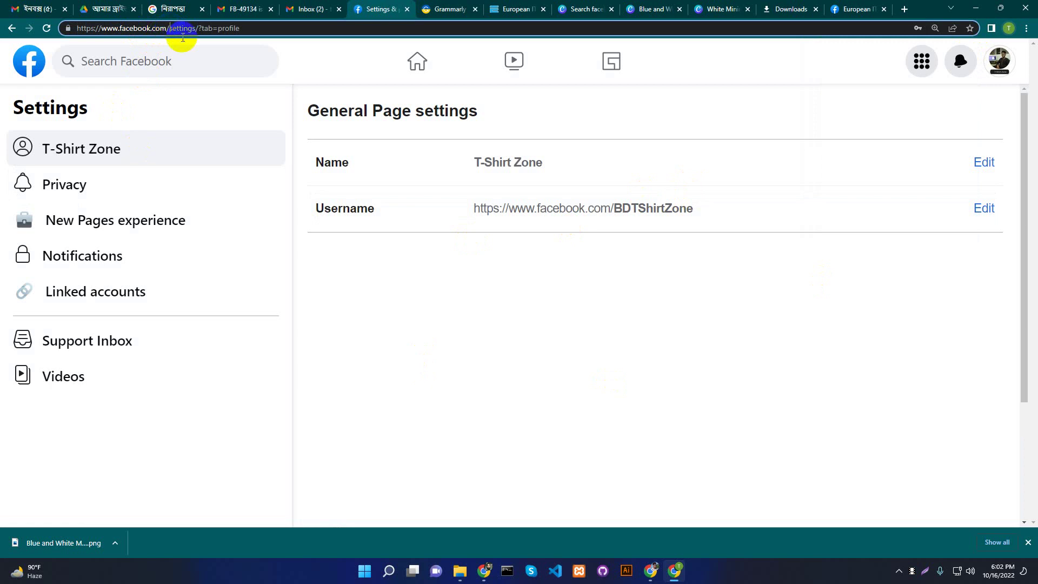
{"action": "left_click", "coordinate": [706, 207]}
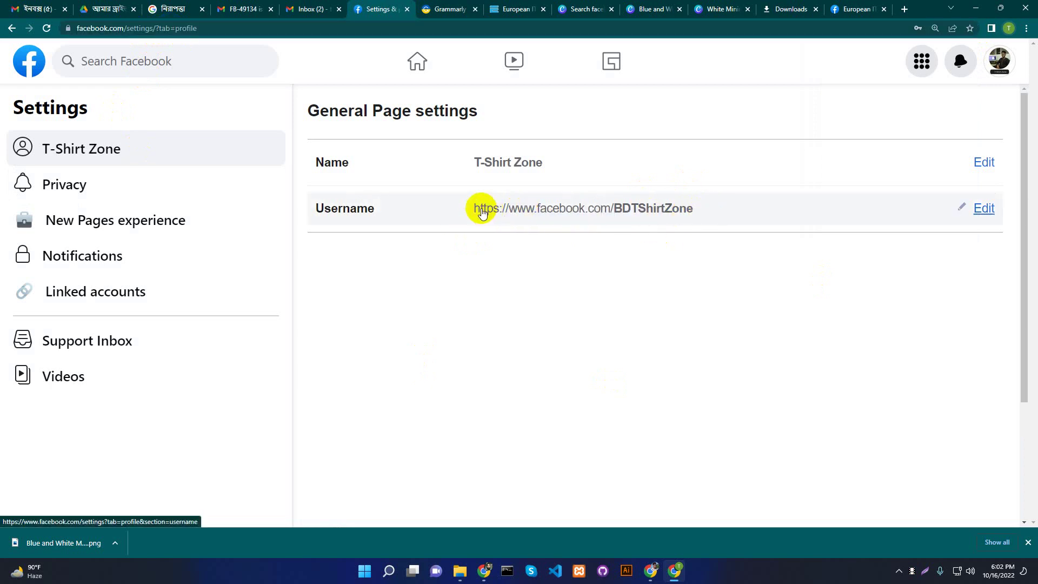
{"action": "left_click", "coordinate": [983, 208]}
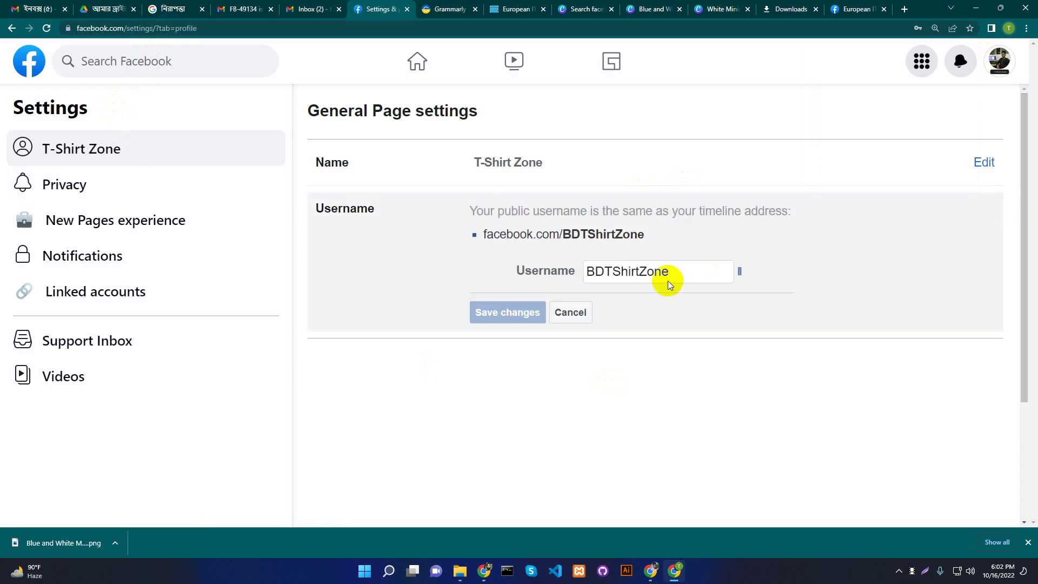
{"action": "left_click_drag", "start_coordinate": [643, 233], "coordinate": [479, 234]}
{"action": "key", "text": "ctrl+c"}
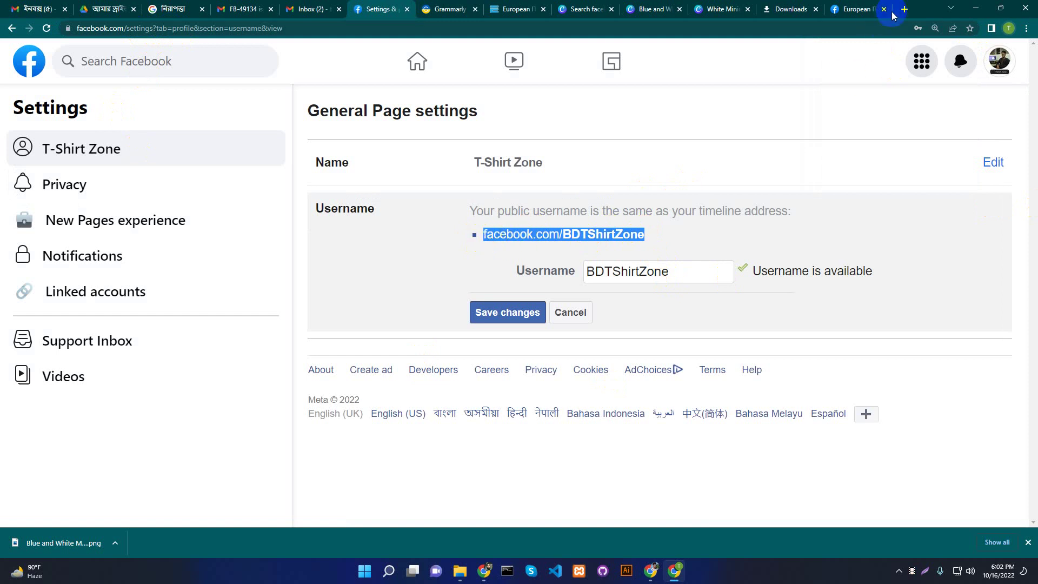
{"action": "left_click", "coordinate": [903, 9]}
Paste facebook.com/BDTShirtZone into the new tab's address bar and load the Page
{"action": "left_click", "coordinate": [420, 27]}
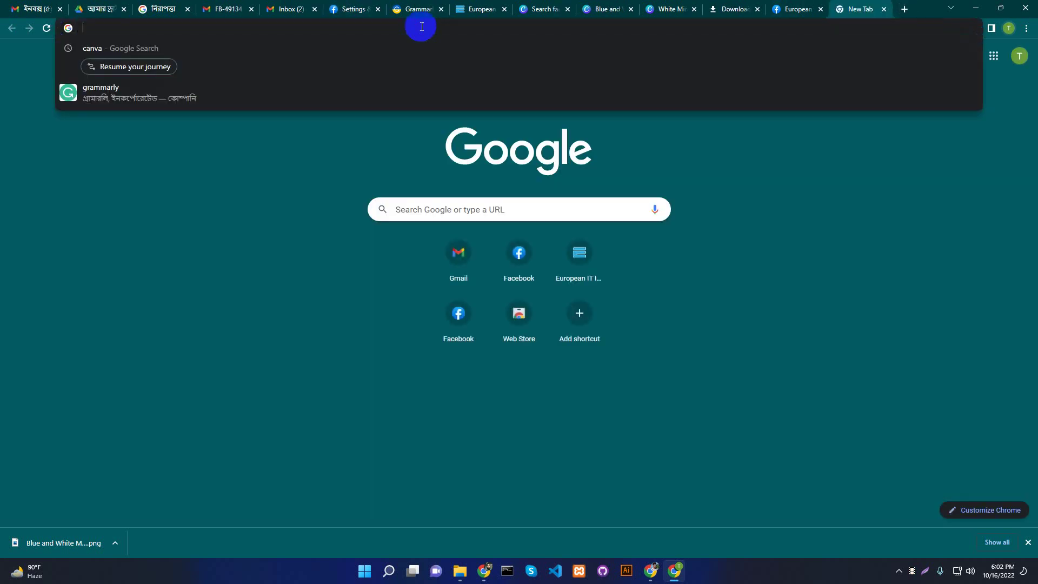
{"action": "key", "text": "ctrl+v"}
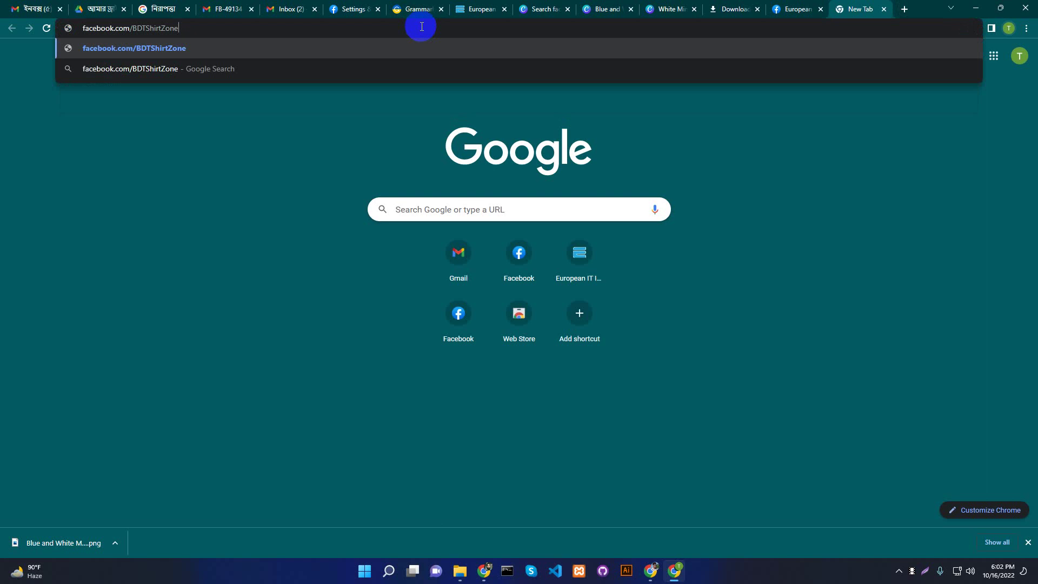
{"action": "key", "text": "Return"}
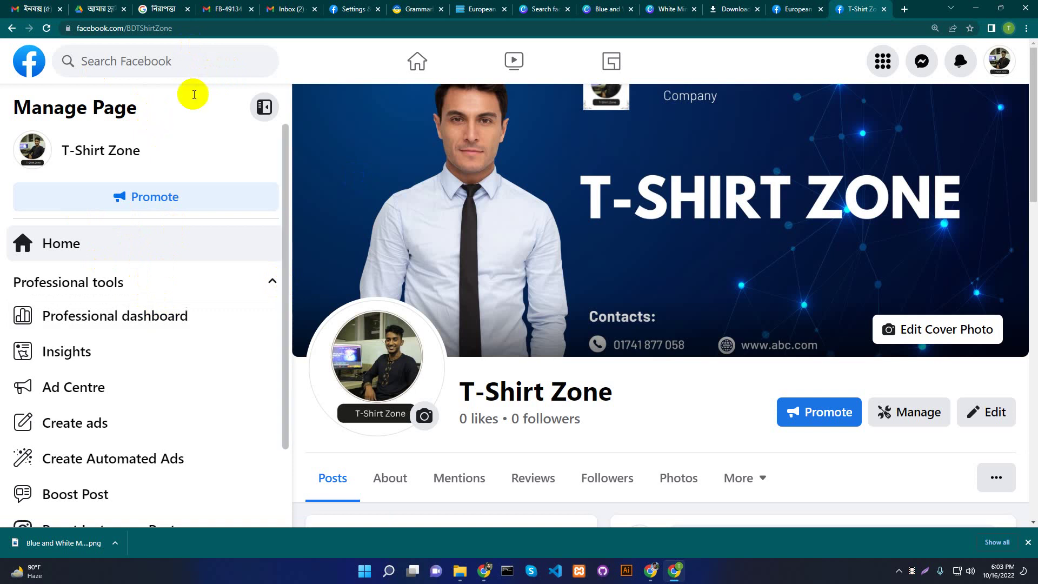
{"action": "left_click", "coordinate": [184, 26]}
{"action": "left_click_drag", "start_coordinate": [184, 25], "coordinate": [215, 33]}
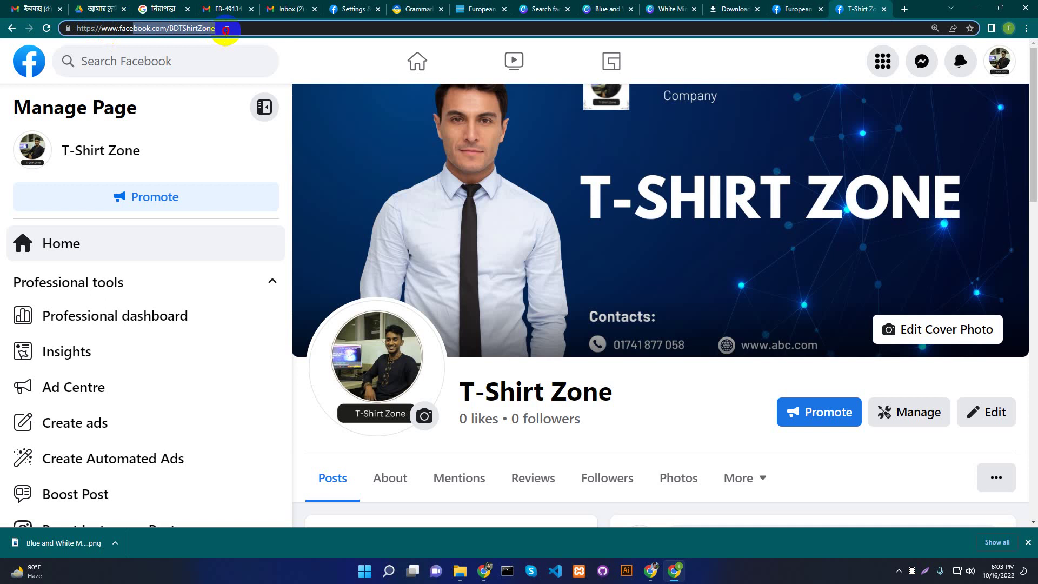
{"action": "scroll", "coordinate": [401, 143], "scroll_direction": "down", "scroll_amount": 3}
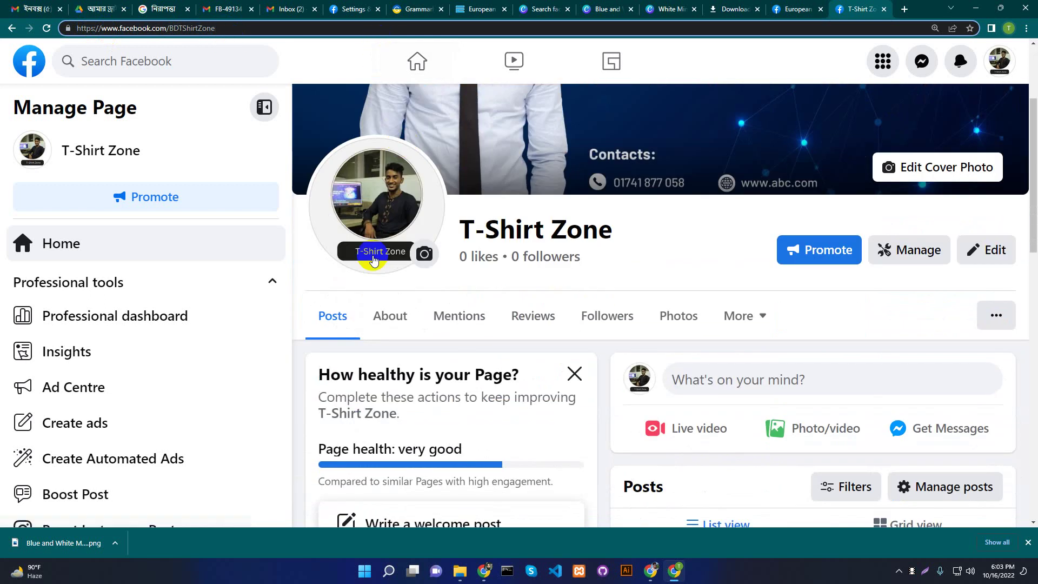
{"action": "scroll", "coordinate": [371, 271], "scroll_direction": "down", "scroll_amount": 4}
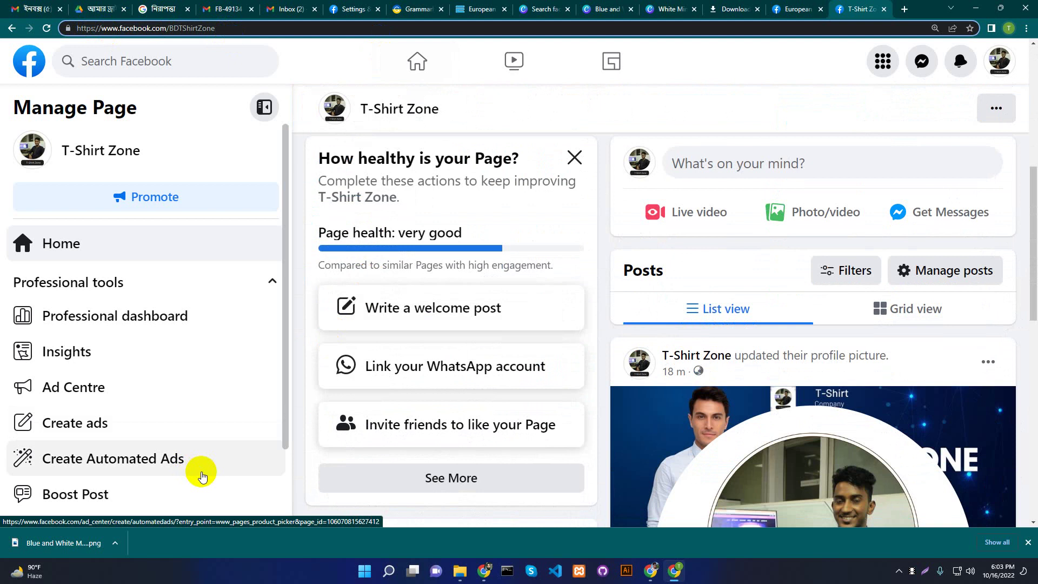
{"action": "scroll", "coordinate": [456, 345], "scroll_direction": "down", "scroll_amount": 3}
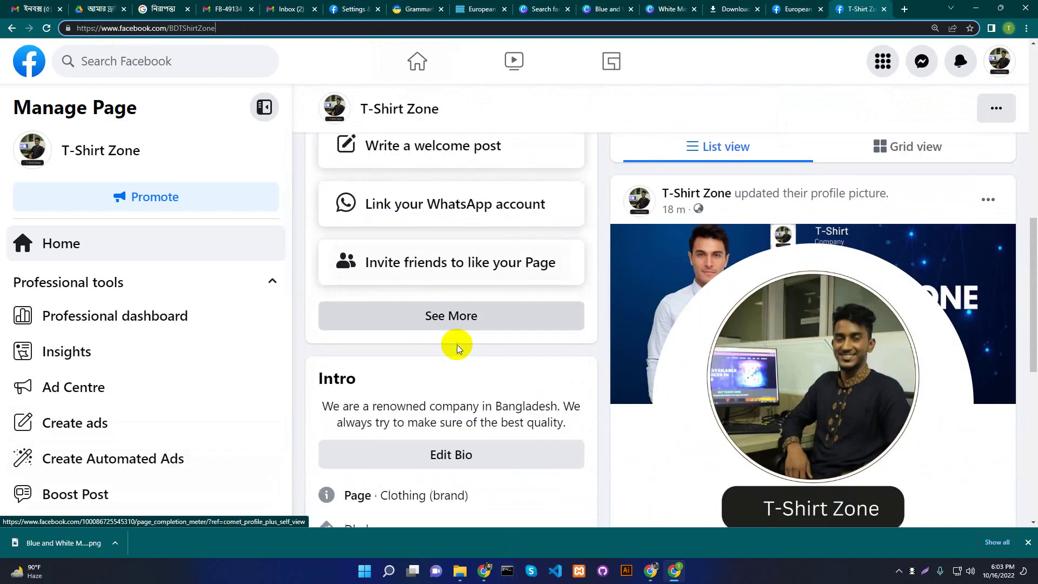
{"action": "scroll", "coordinate": [459, 345], "scroll_direction": "up", "scroll_amount": 6}
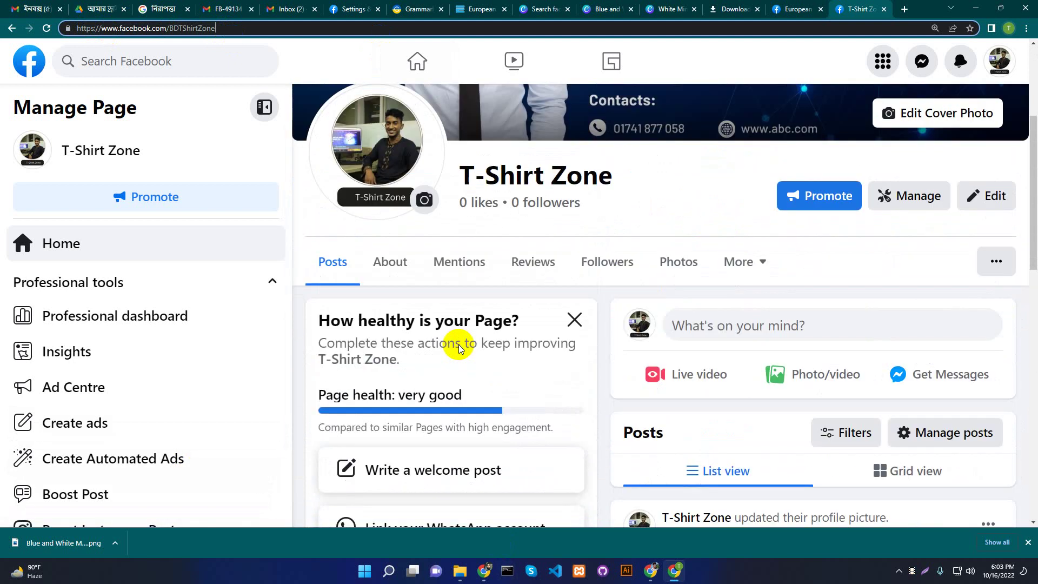